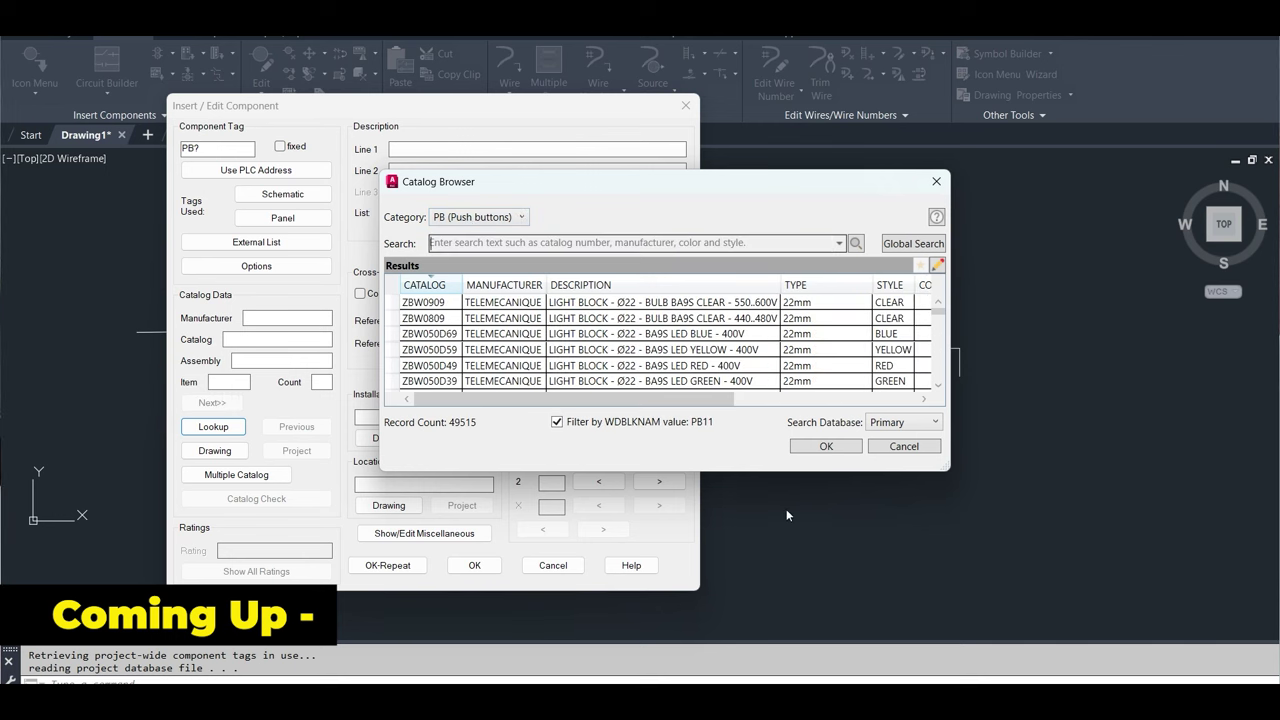
- Enlarge the catalog results list and pick the ZBW0909 push-button catalog entry
left_click_drag(771, 471, 760, 650)
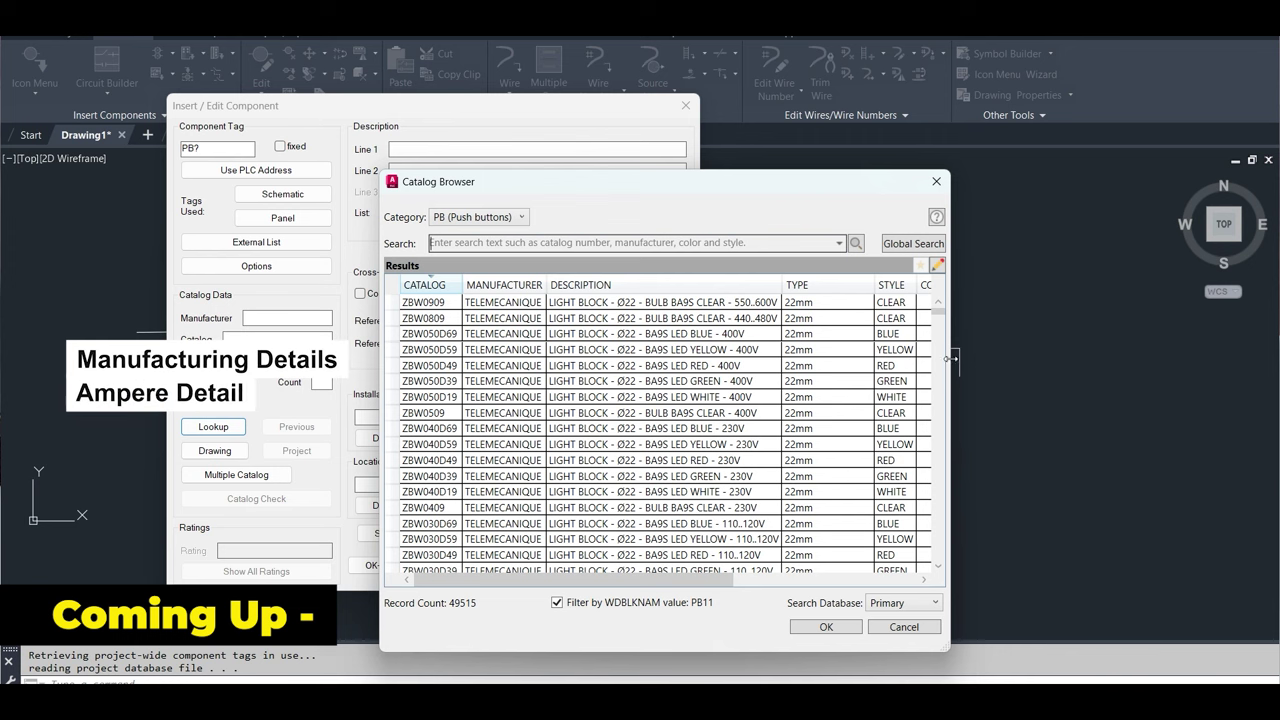
left_click_drag(978, 356, 1044, 356)
left_click(896, 306)
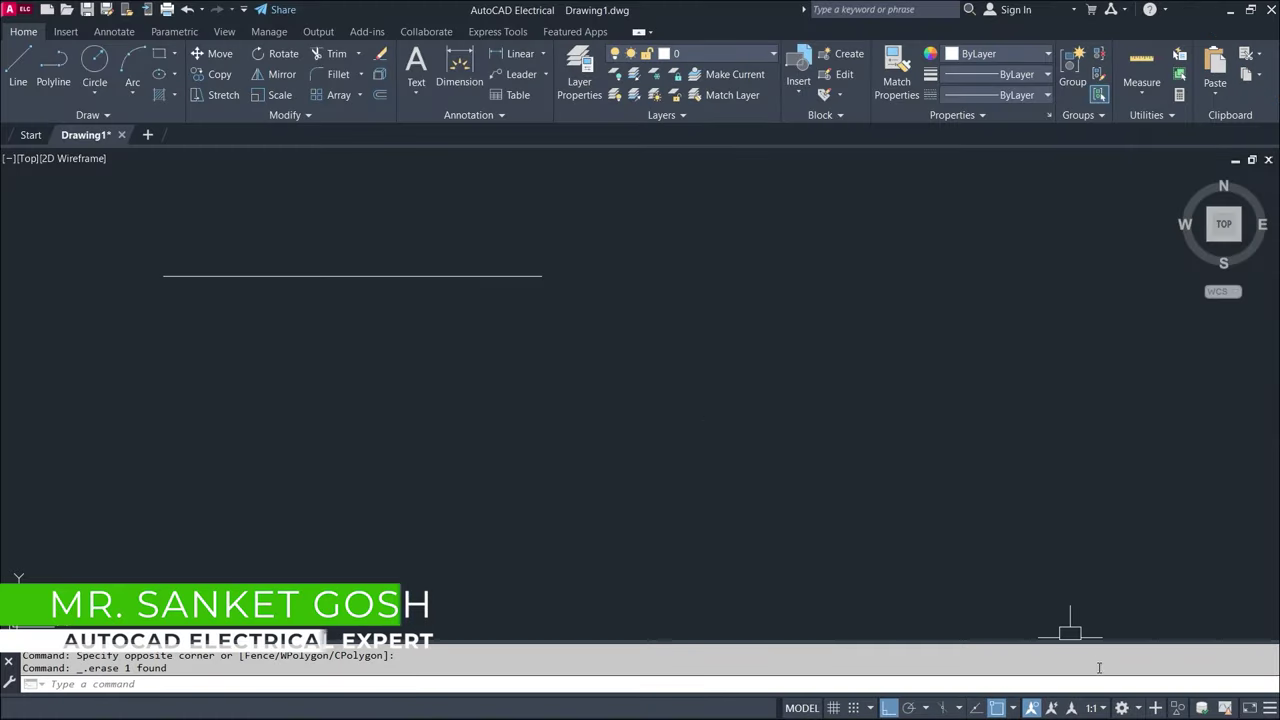
- Switch to the ACADE & 2D Drafting & Annotation workspace from the status-bar gear
left_click(1138, 710)
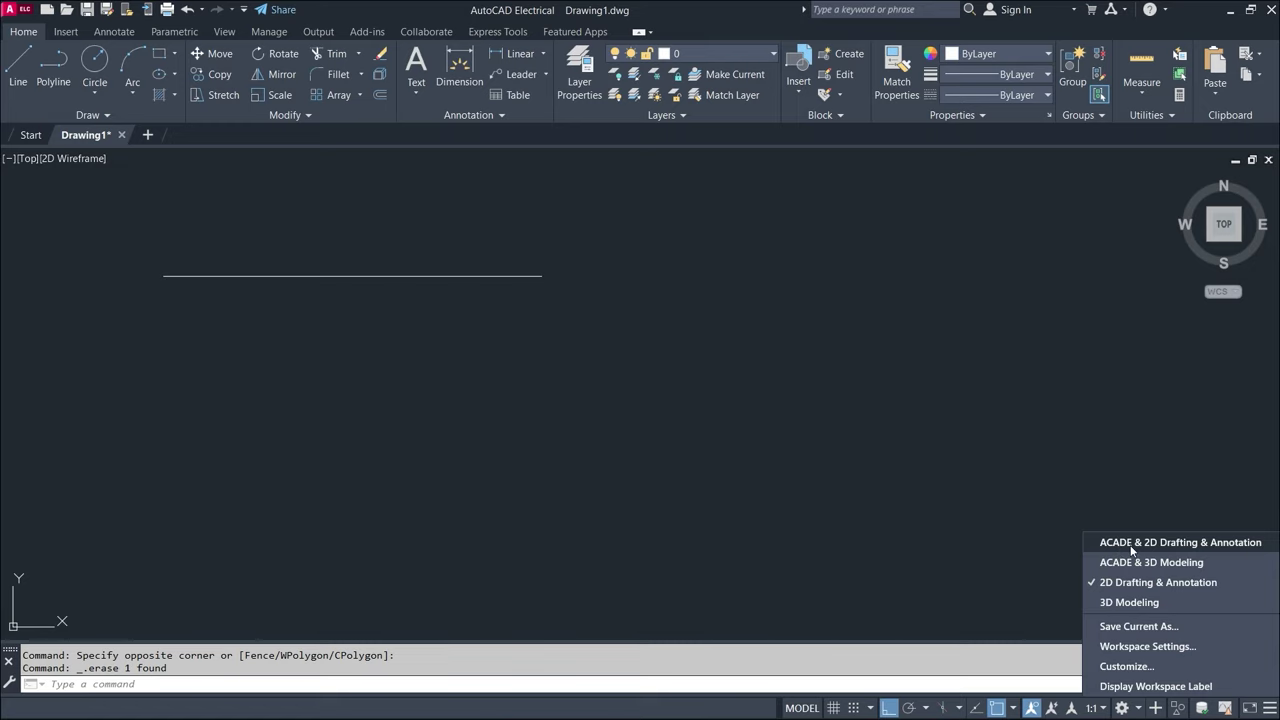
left_click(1133, 544)
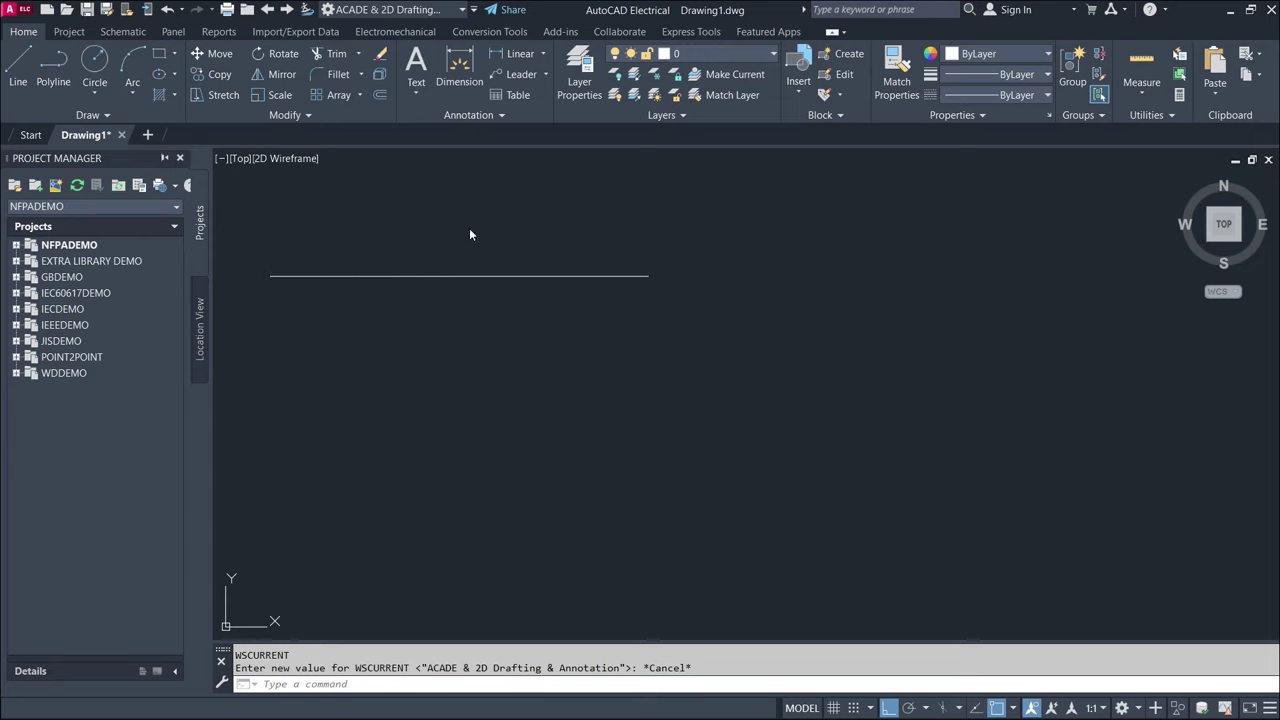
middle_click_drag(789, 306, 774, 332)
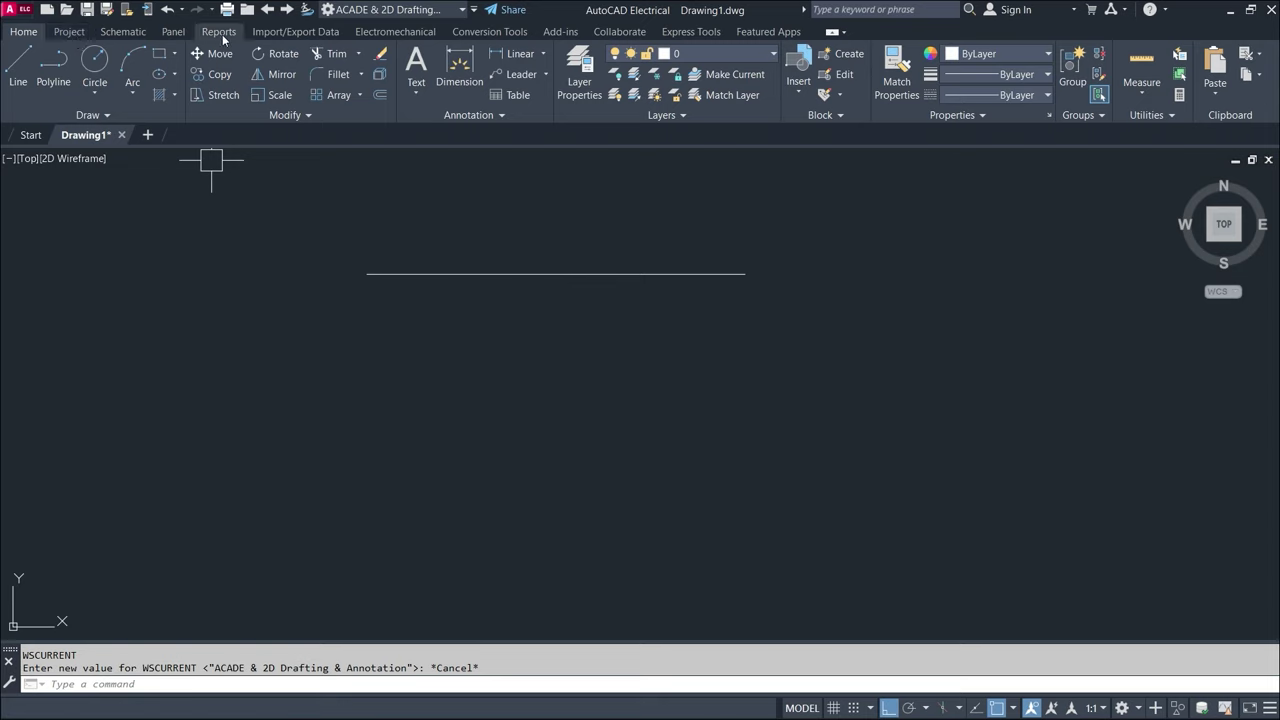
left_click(290, 31)
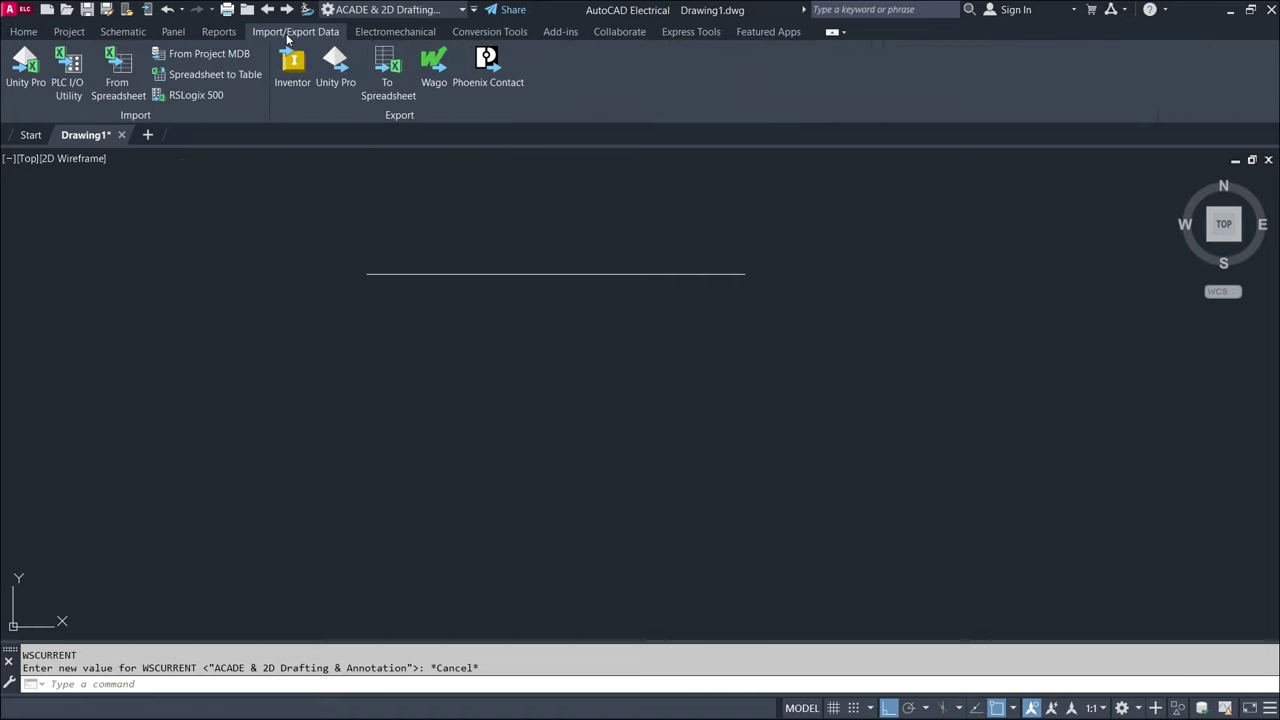
left_click(69, 31)
left_click(123, 31)
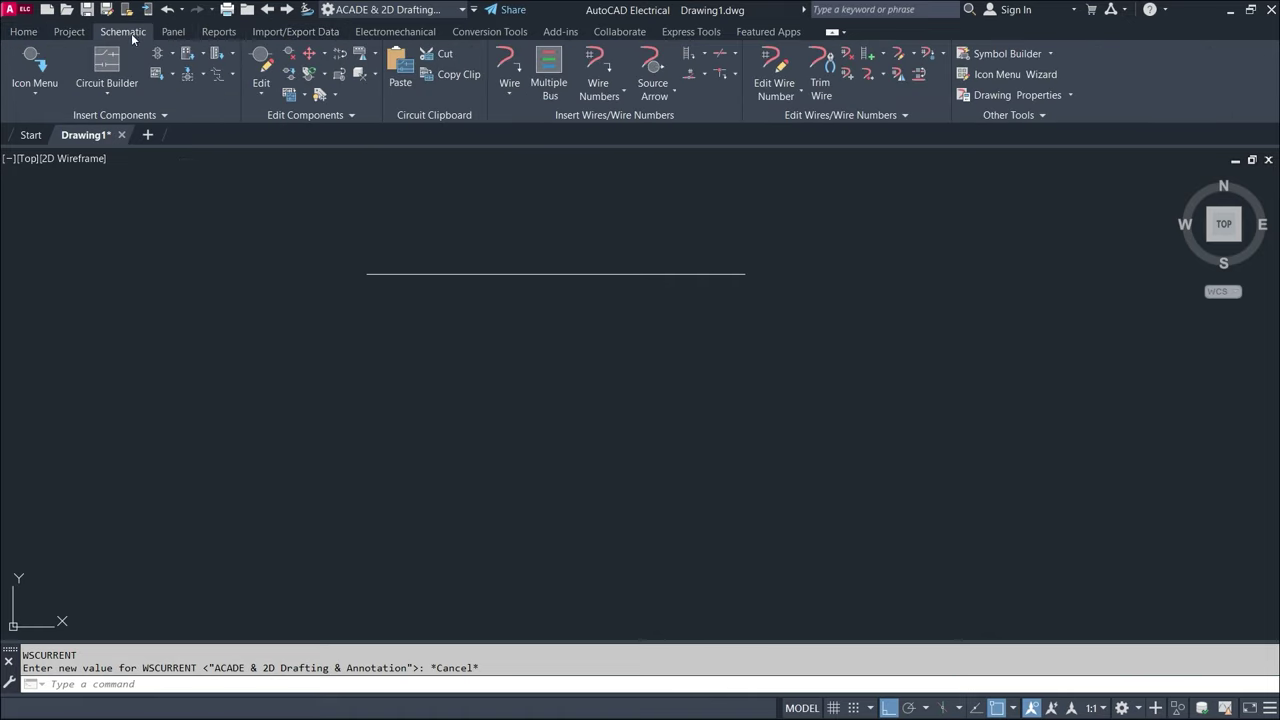
left_click(173, 31)
left_click(470, 32)
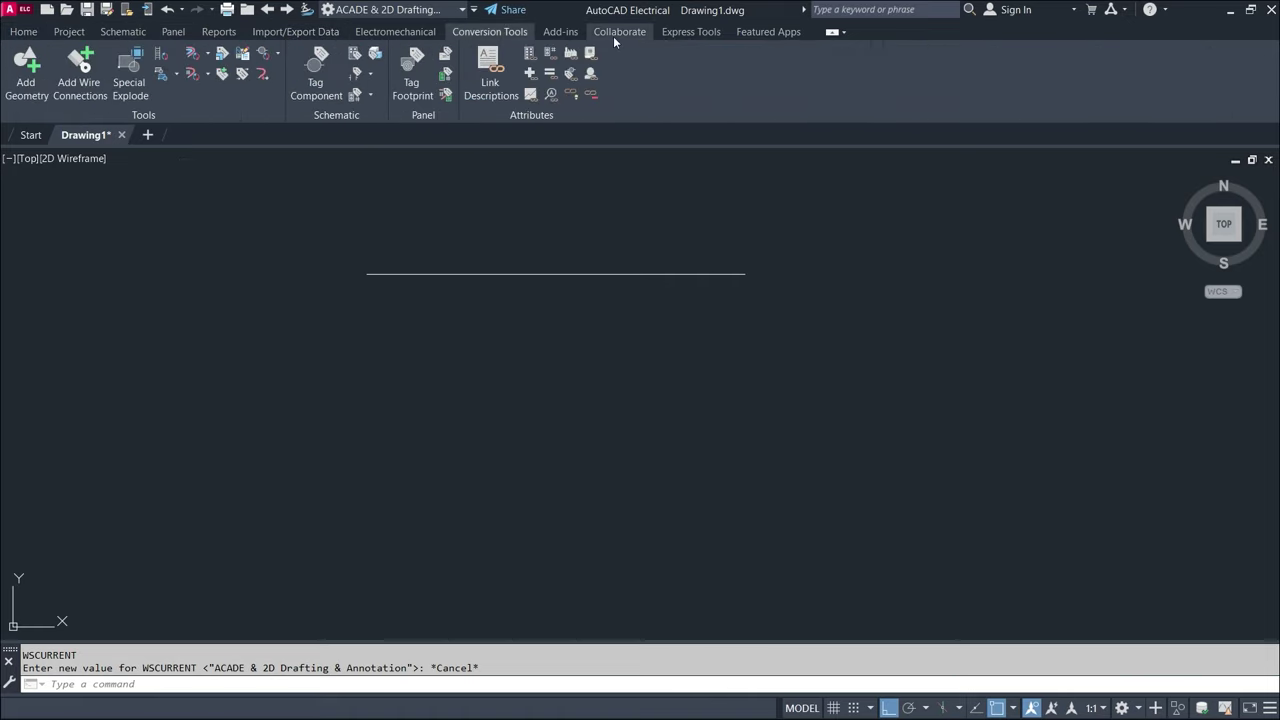
left_click(616, 33)
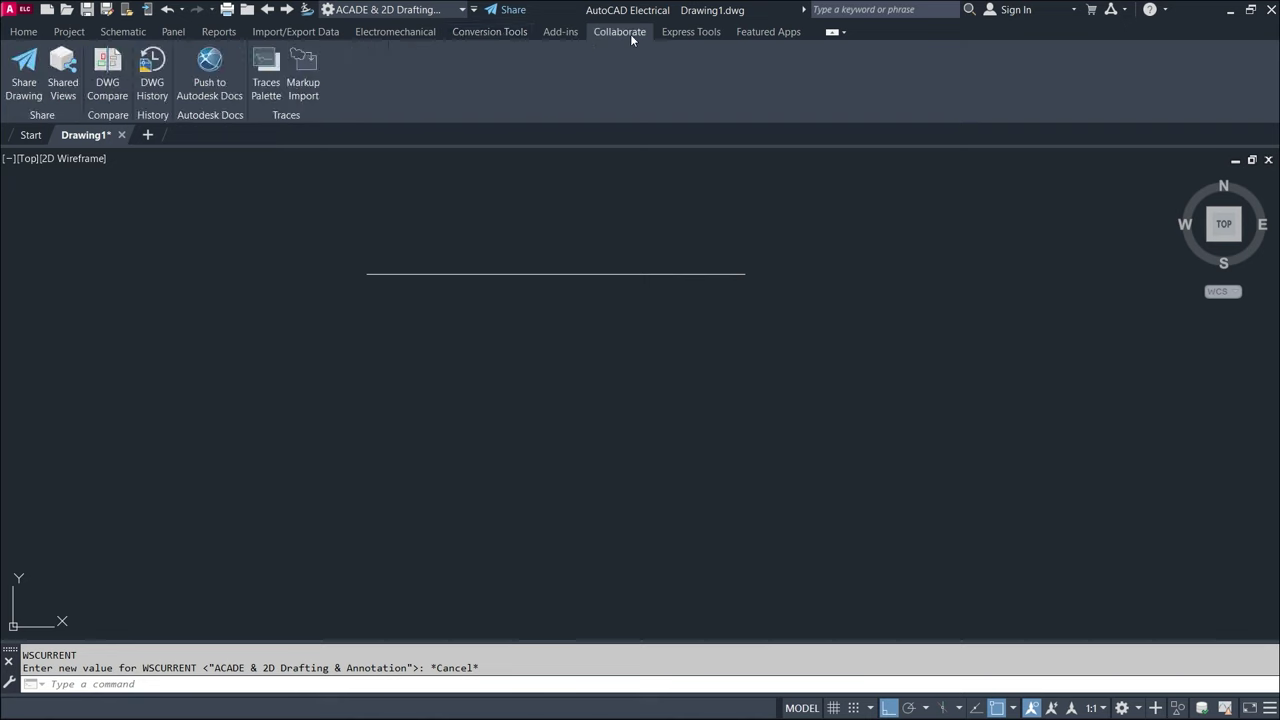
left_click(74, 33)
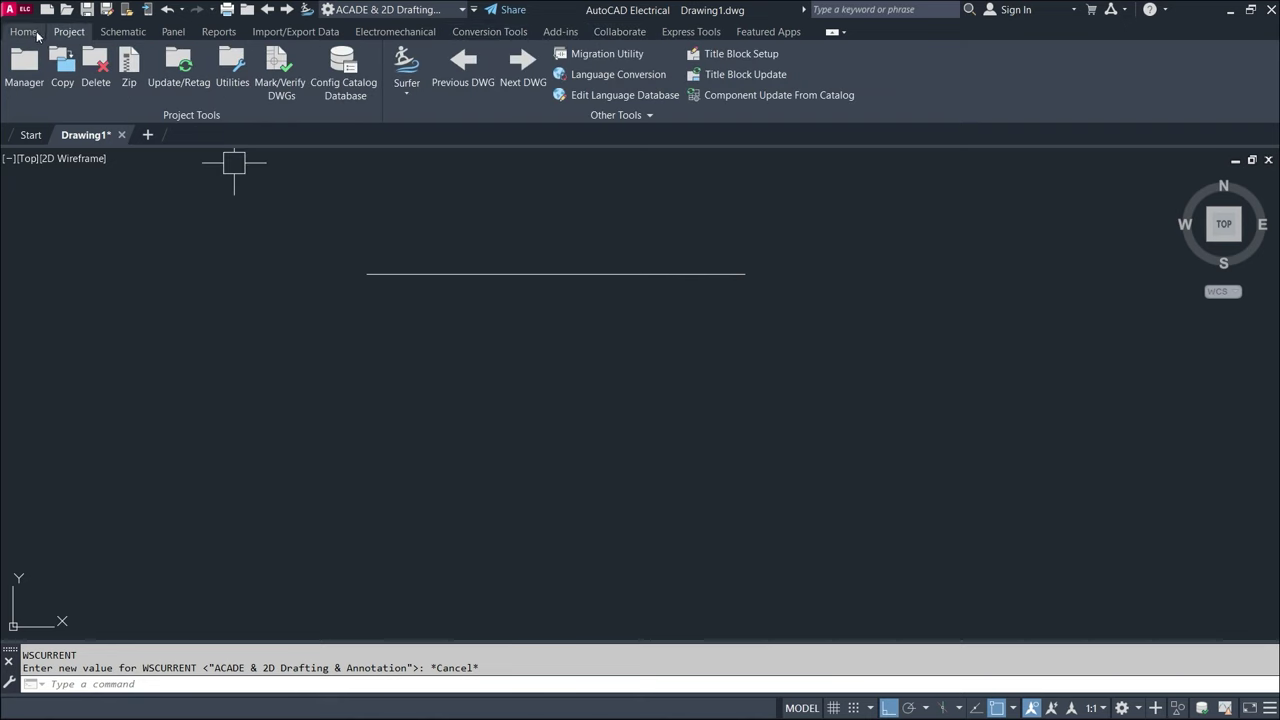
left_click(26, 33)
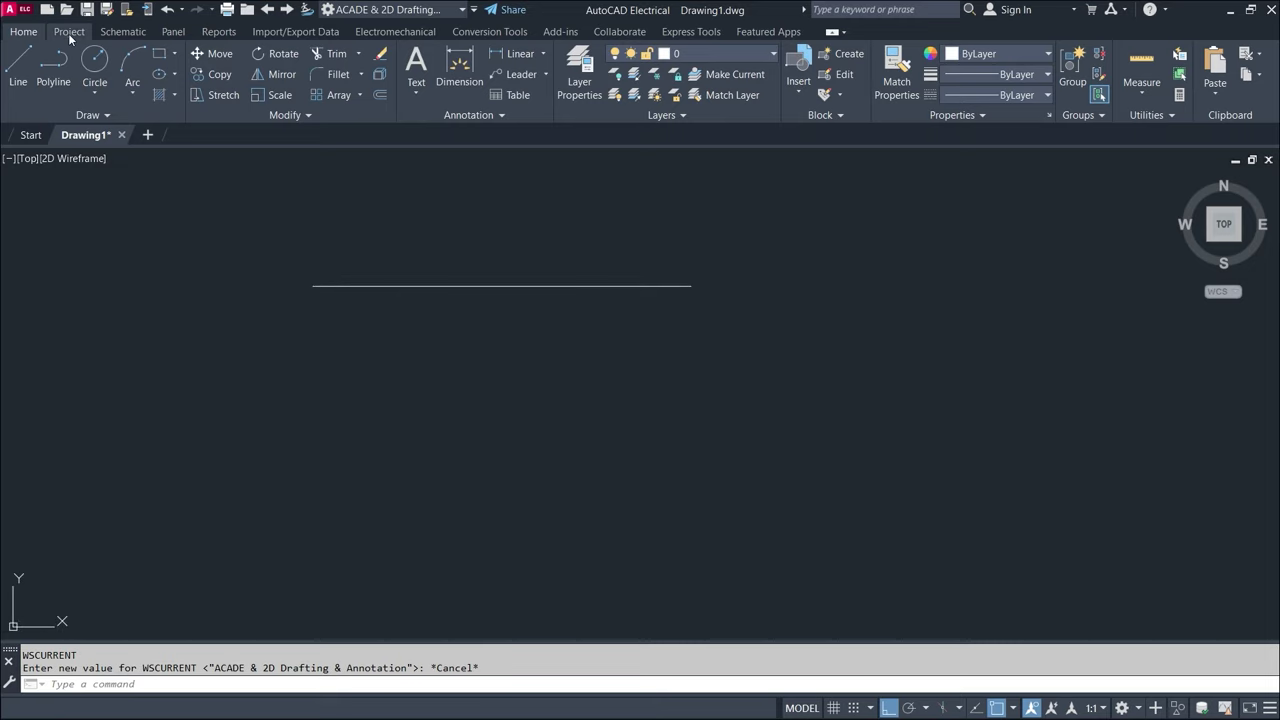
left_click_drag(693, 241, 611, 342)
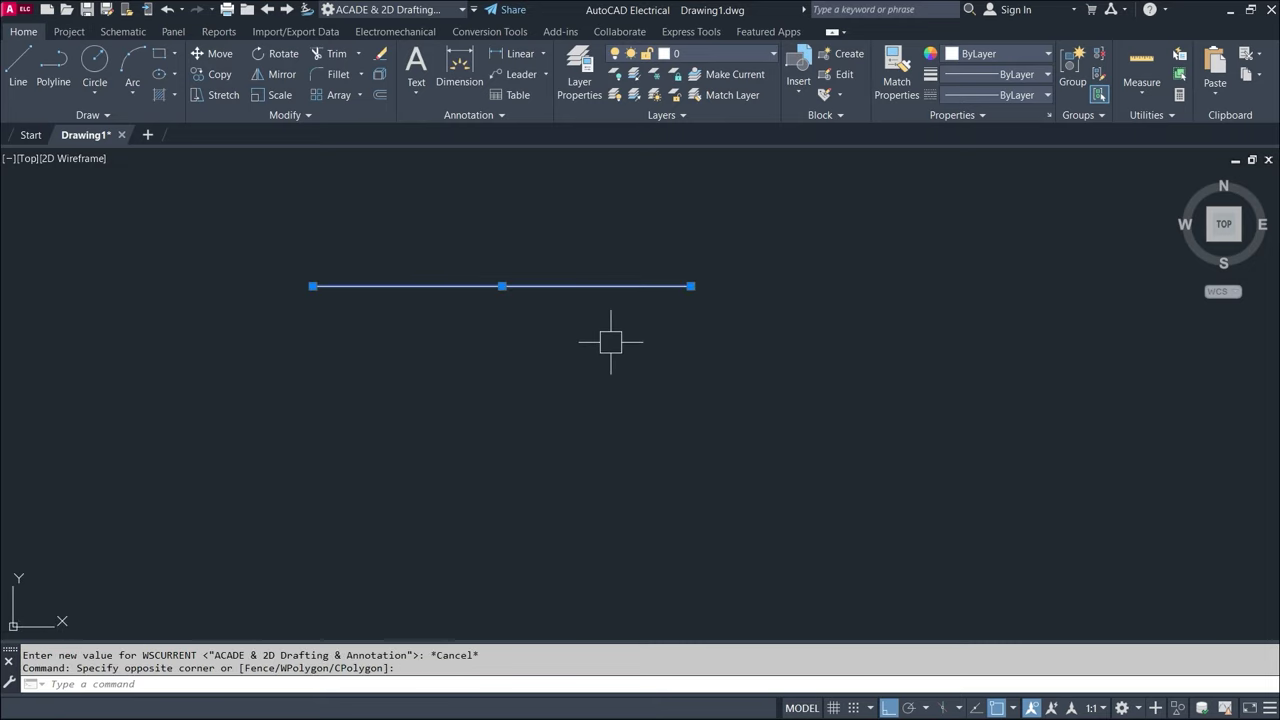
- Erase the old line and draw a circle in its place
key("Delete")
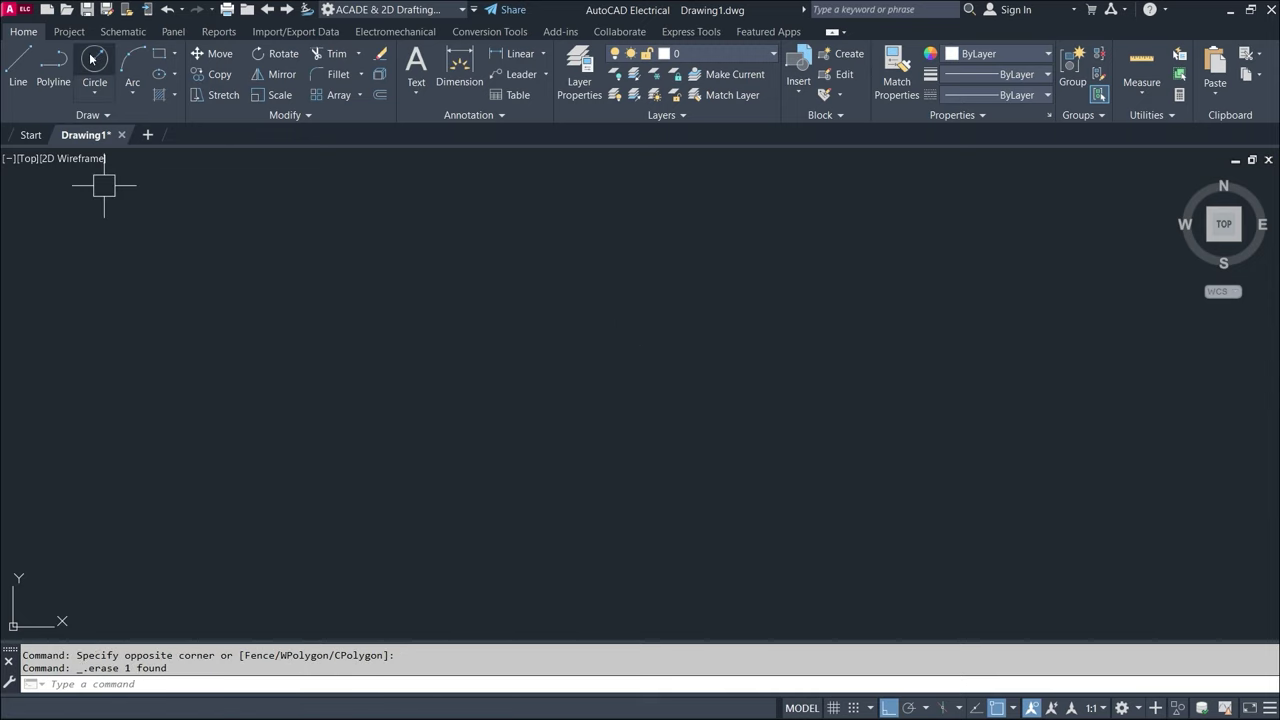
left_click(95, 62)
left_click(572, 389)
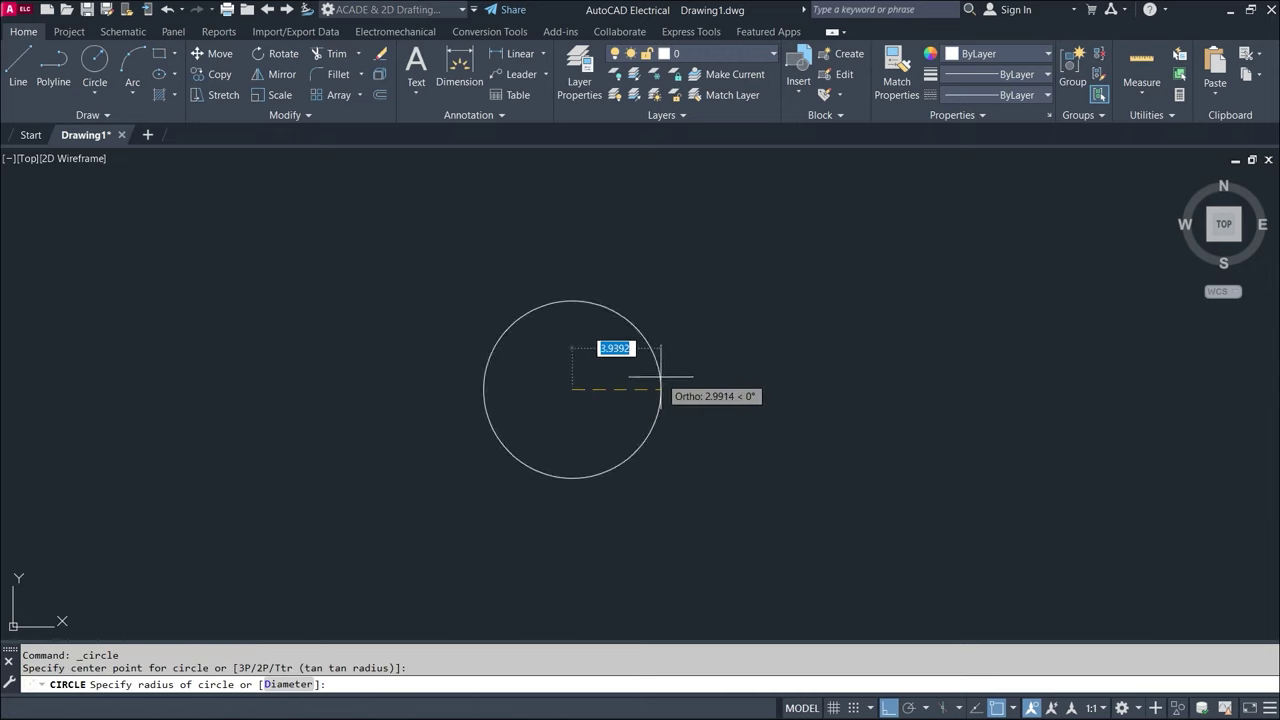
key("Escape")
left_click(95, 62)
left_click(495, 310)
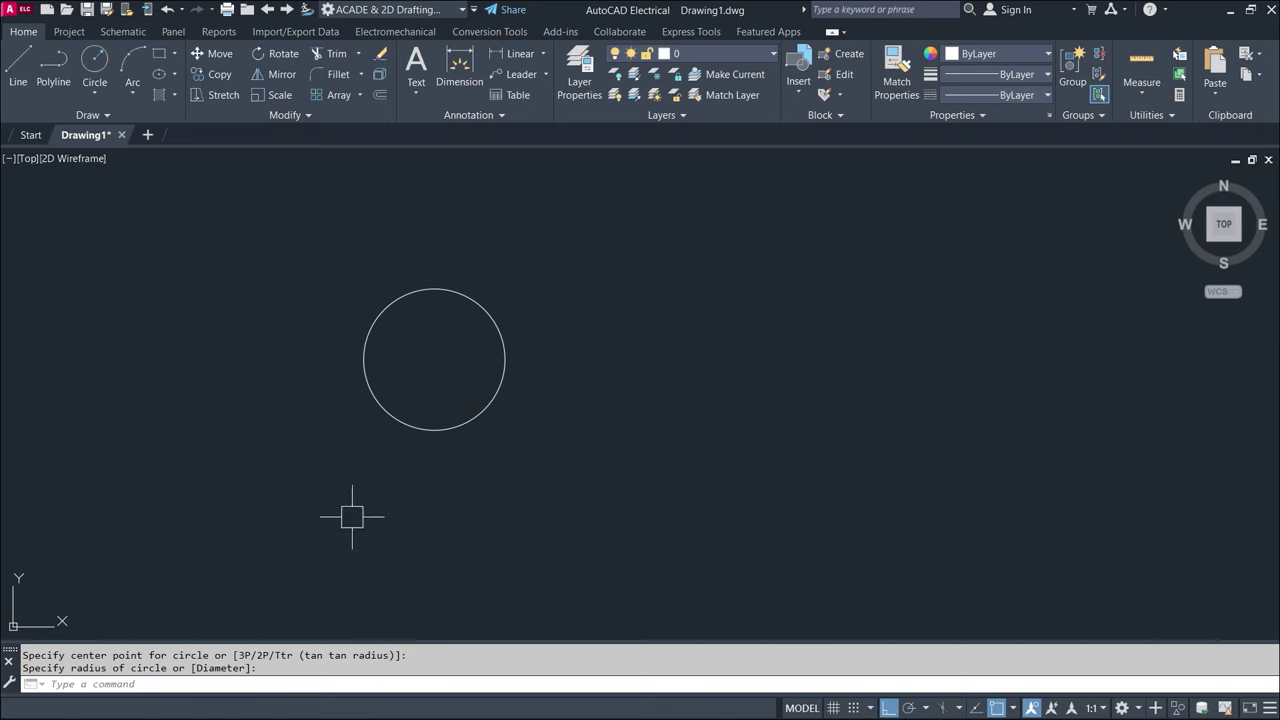
- Draw a lead left from the circle's left quadrant and a vertical lead above its top
left_click(18, 70)
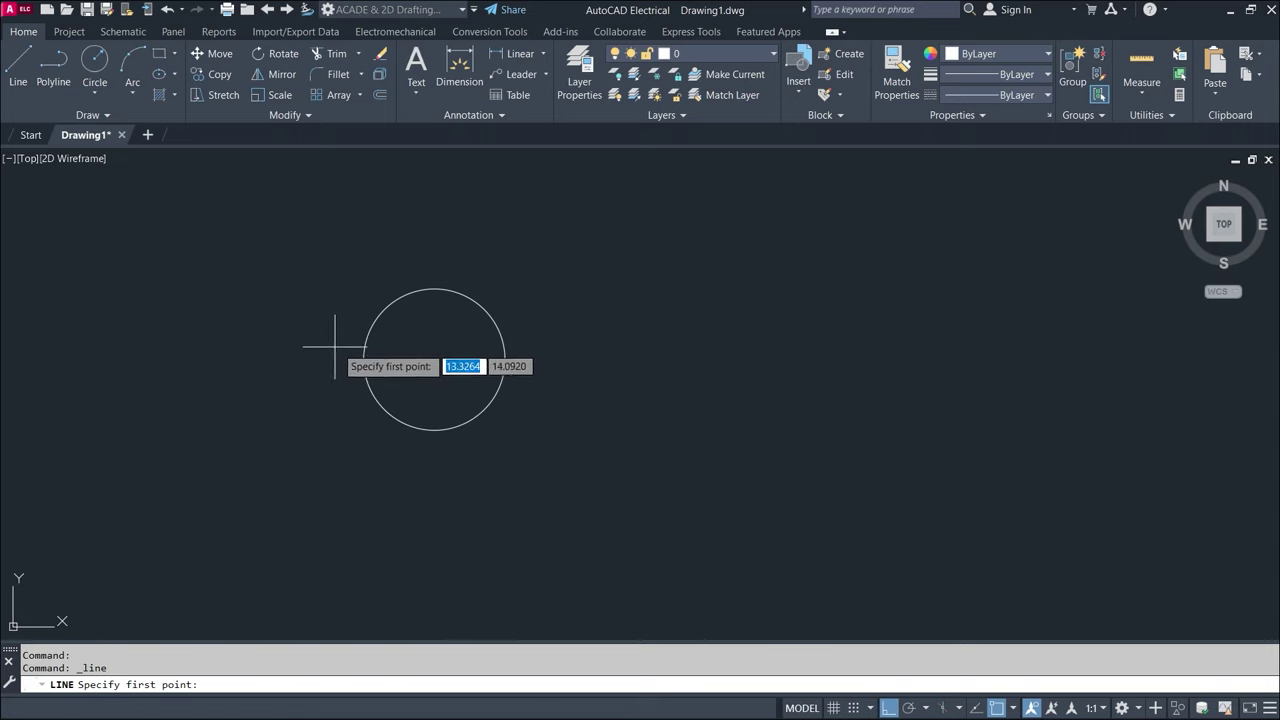
left_click(364, 359)
left_click(203, 365)
key("Return")
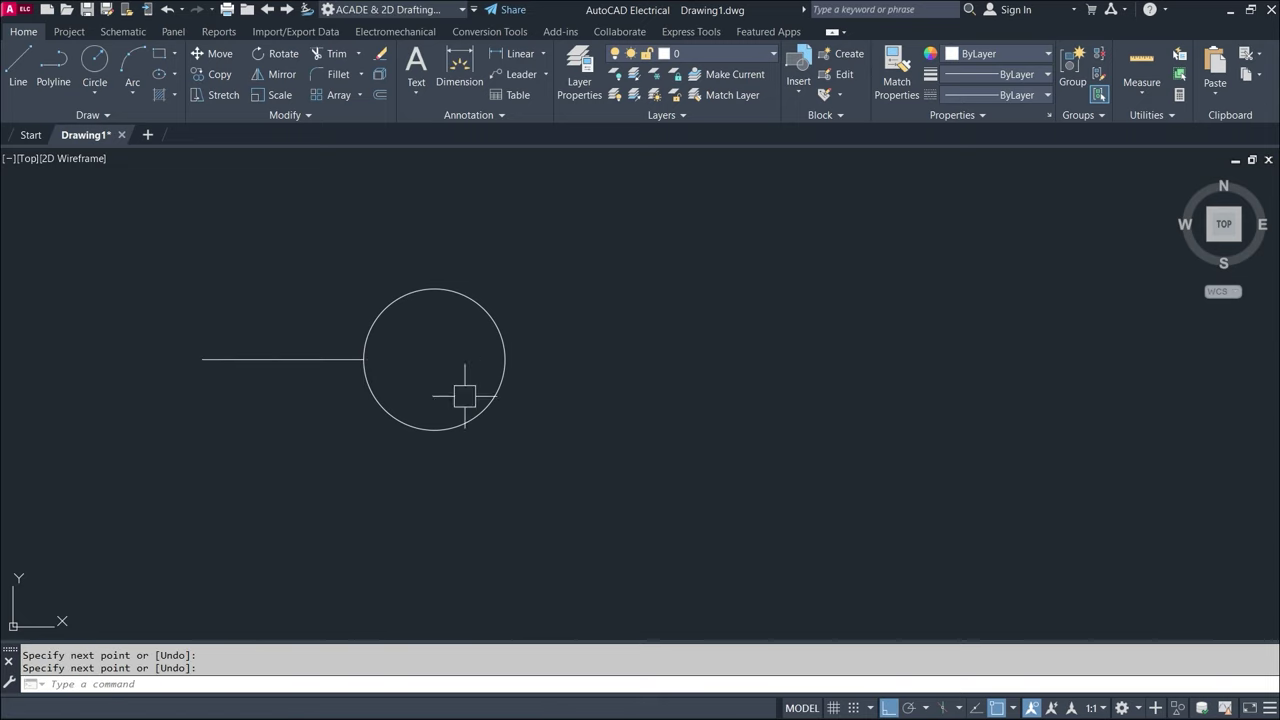
left_click(18, 70)
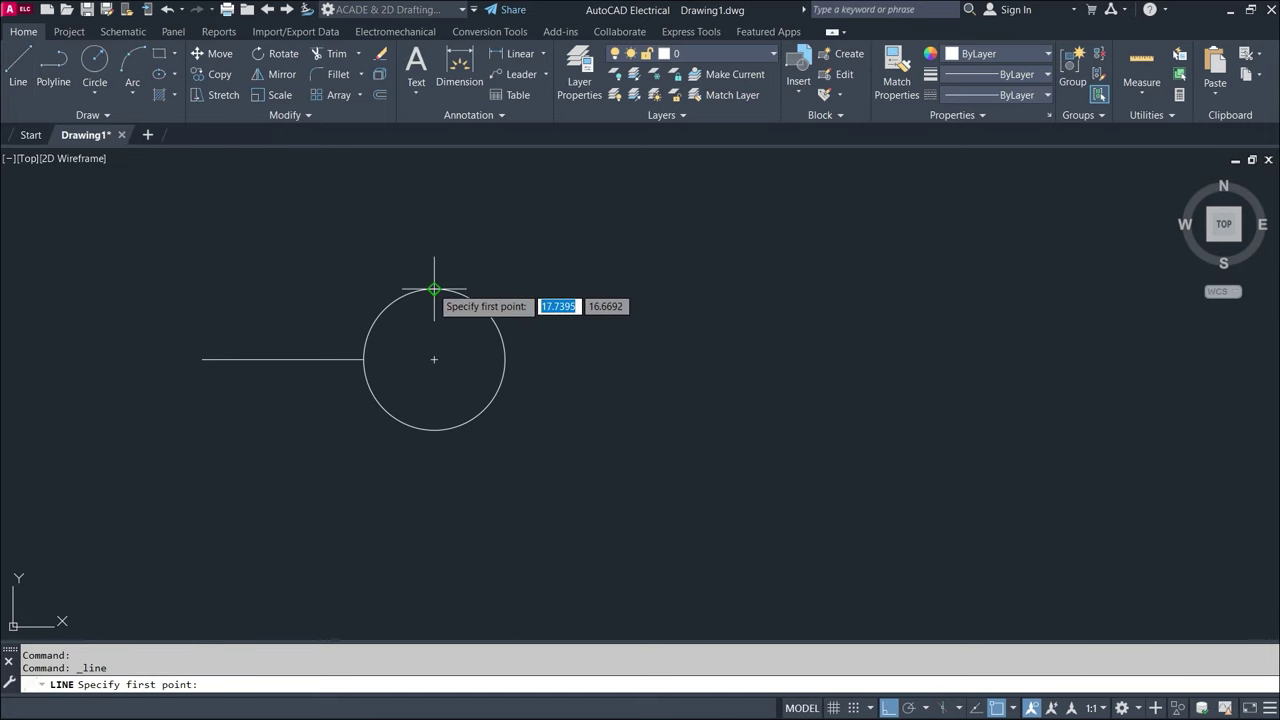
left_click(428, 290)
left_click(434, 201)
key("Return")
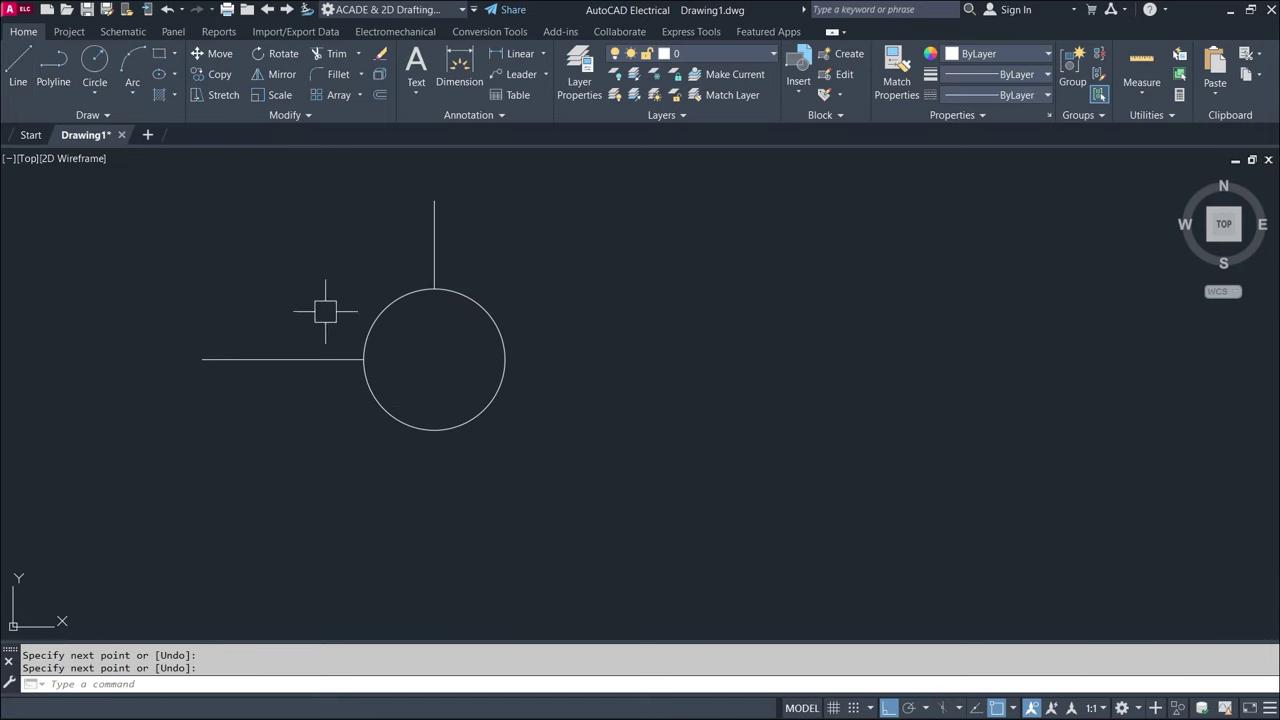
- Draw a vertical base line inside the circle and an angled line from its midpoint to the circle top
left_click(18, 70)
left_click(406, 296)
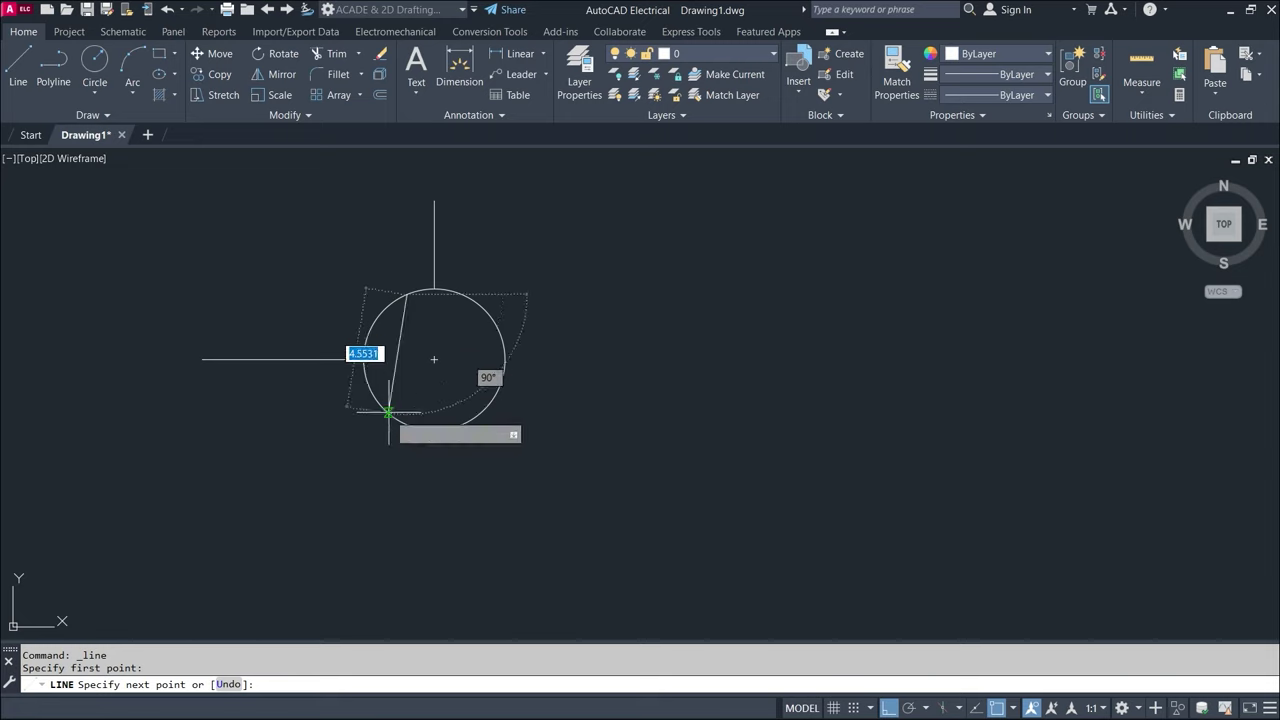
left_click(412, 428)
key("Escape")
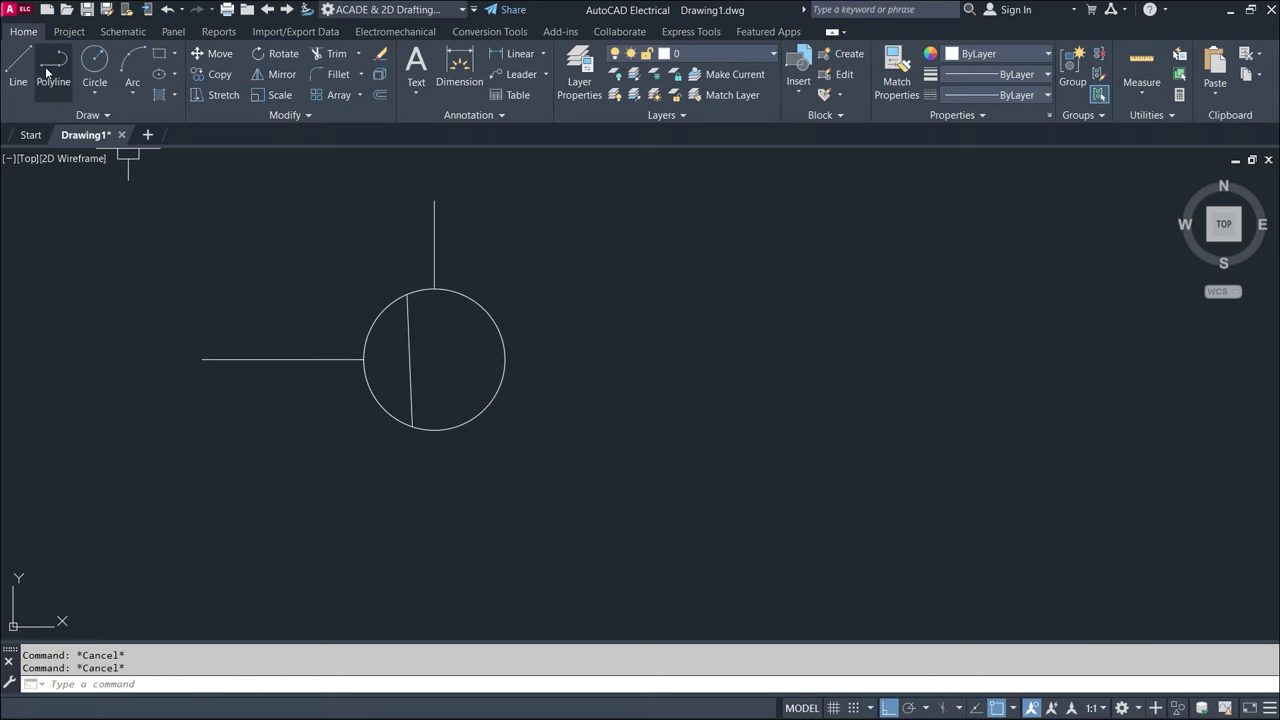
left_click(18, 68)
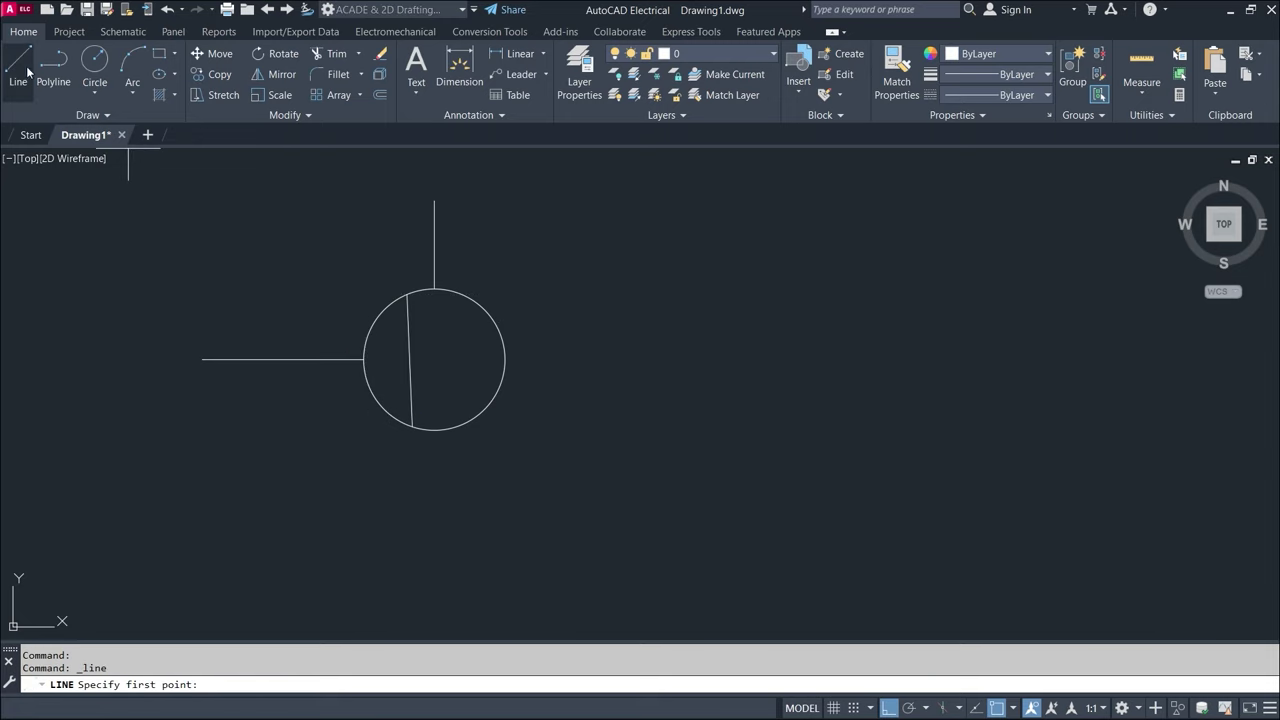
right_click(434, 359, "shift")
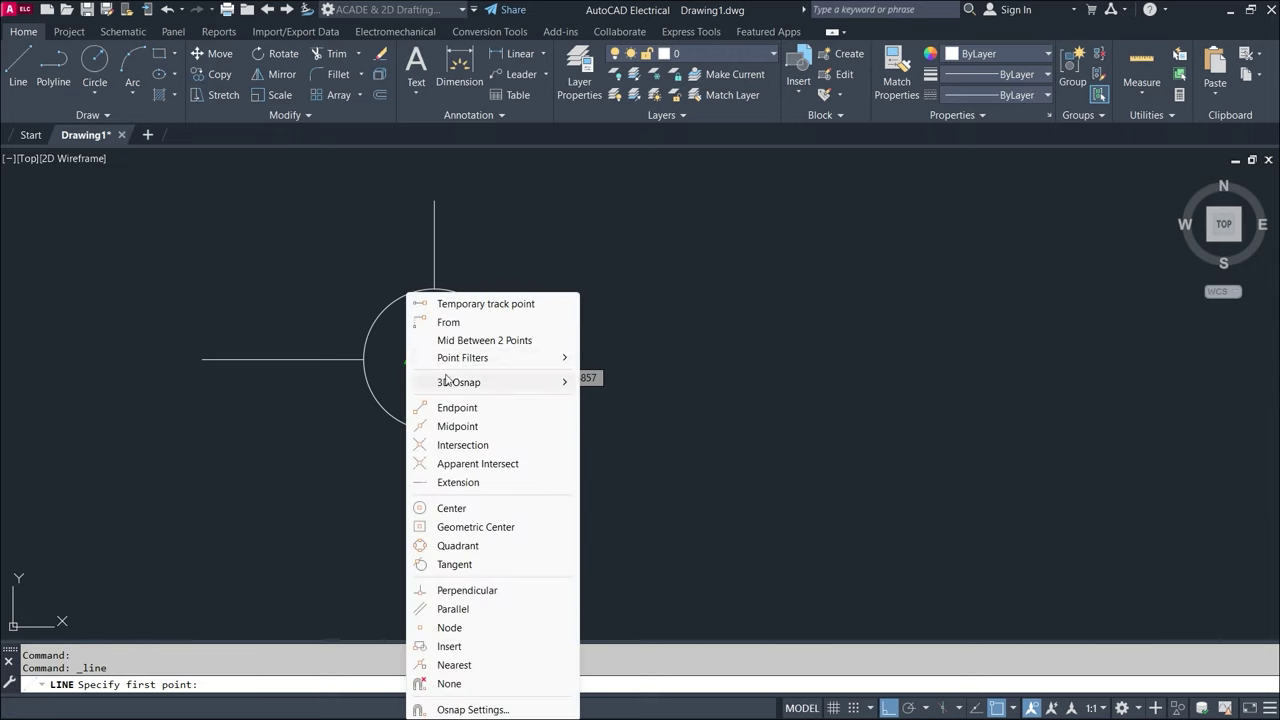
left_click(480, 337)
left_click(407, 296)
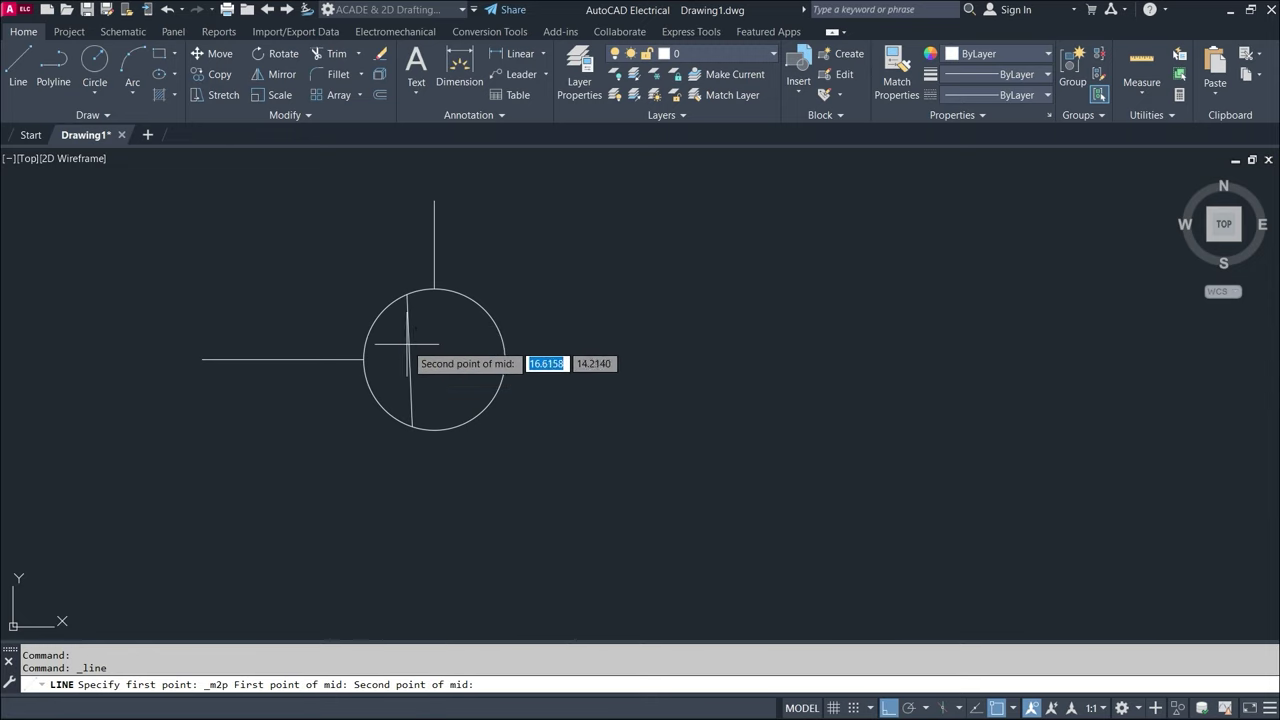
left_click(409, 358)
left_click(434, 290)
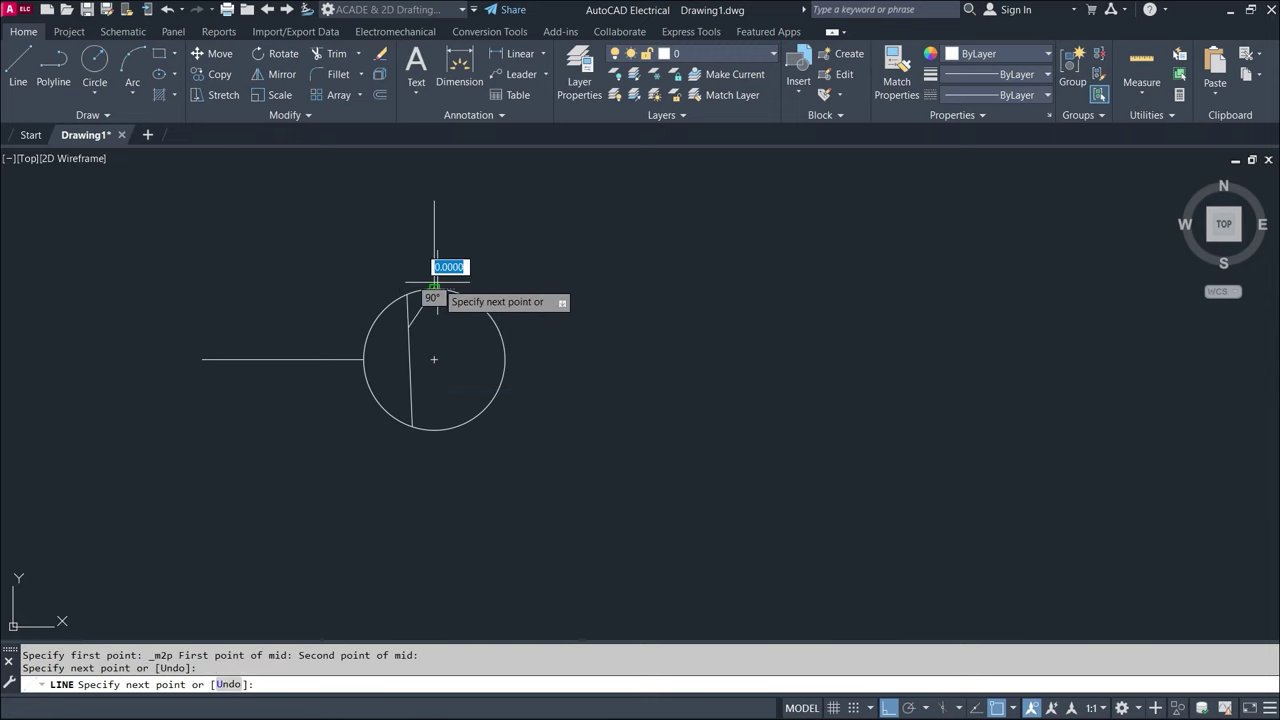
key("Return")
- Select the top lead and angled line and start MIRROR on them
left_click(457, 214)
left_click(405, 227)
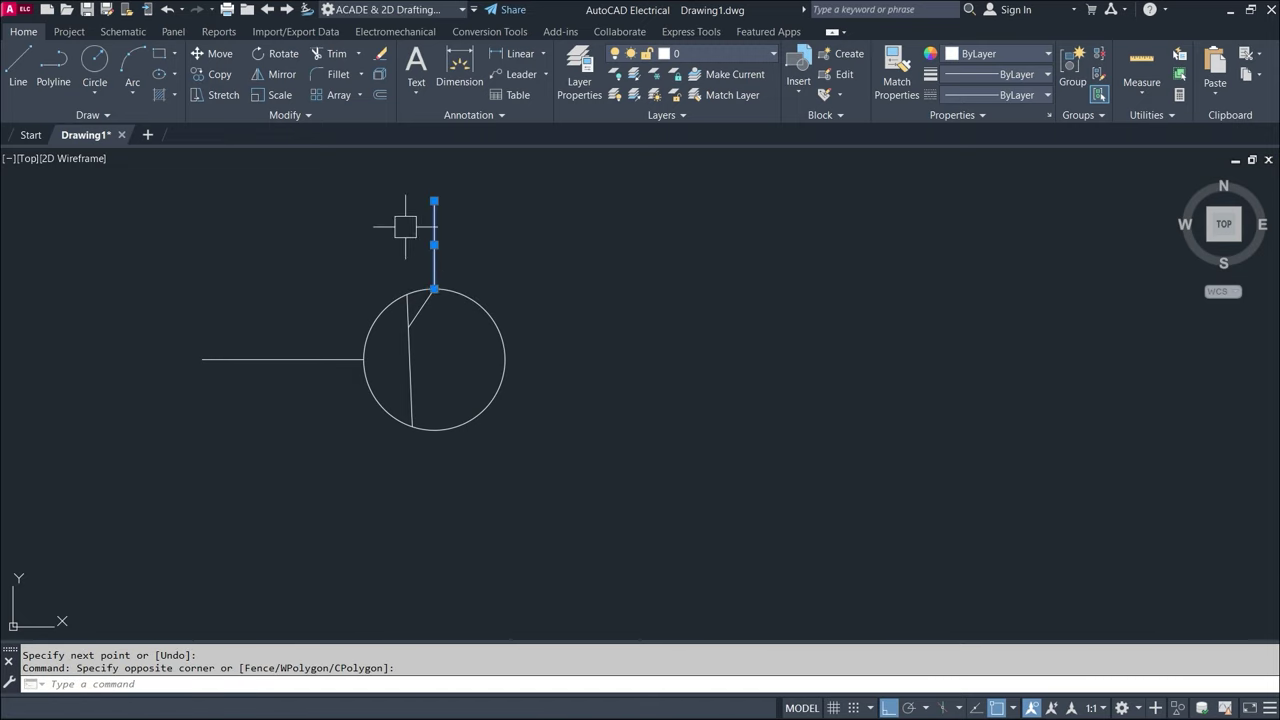
left_click(426, 302)
type("mi")
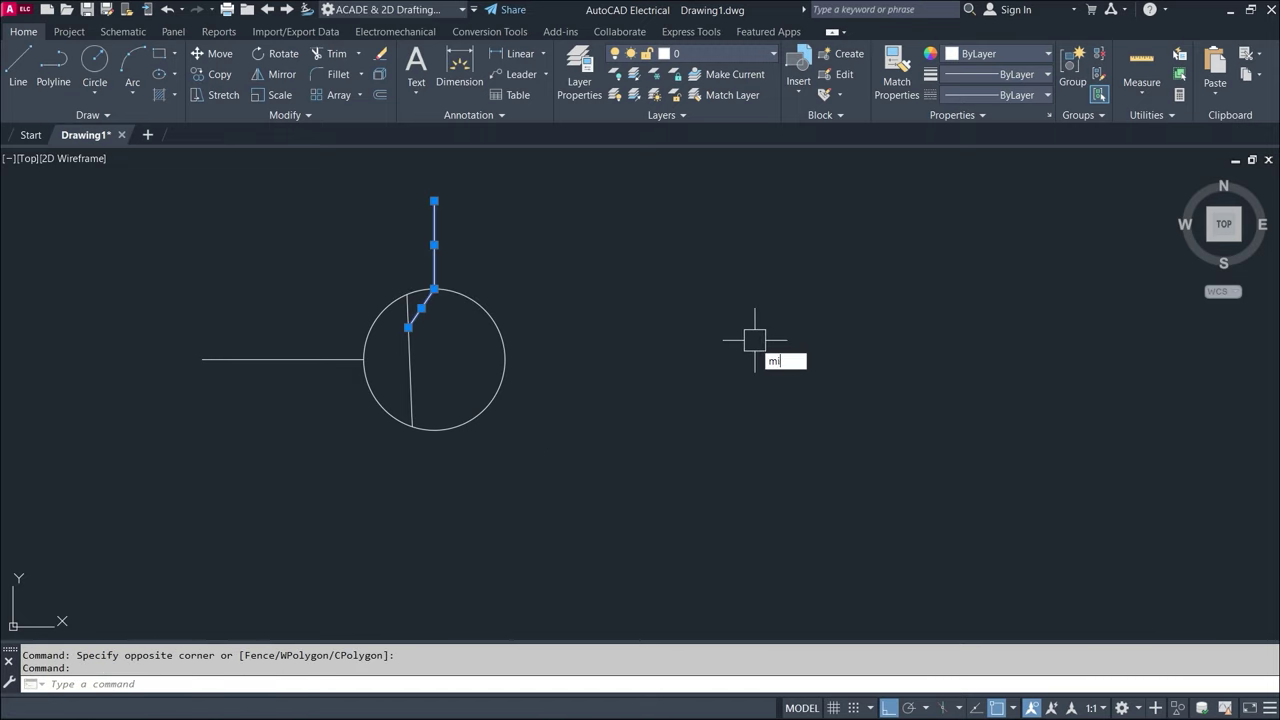
key("Return")
- Mirror the upper lines across the horizontal axis through the circle centre, keeping the originals
left_click(434, 359)
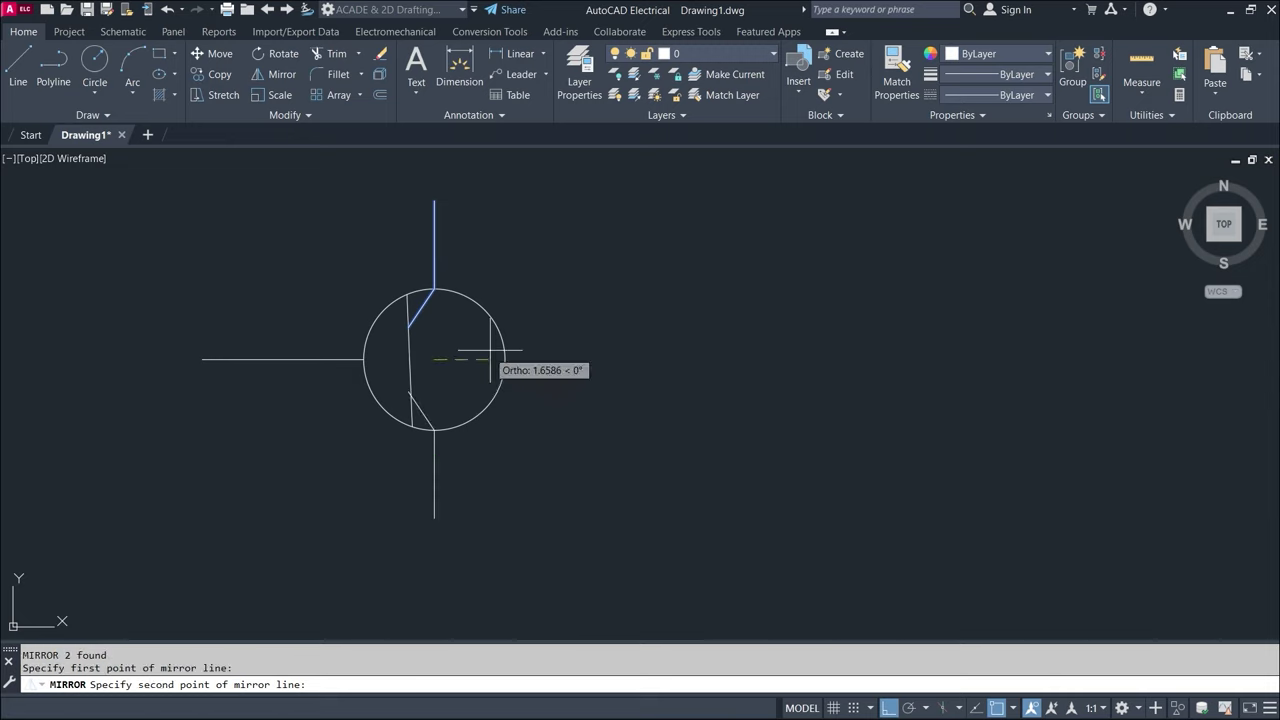
left_click(505, 360)
key("Return")
key("Escape")
- Trim the leftover stubs inside the circle with TR
type("tr")
key("Return")
scroll(363, 427, "up", 5)
left_click(551, 287)
left_click(559, 362)
scroll(559, 364, "down", 5)
mouse_move(596, 380)
middle_mouse_down()
mouse_move(623, 380)
mouse_move(607, 519)
middle_mouse_up()
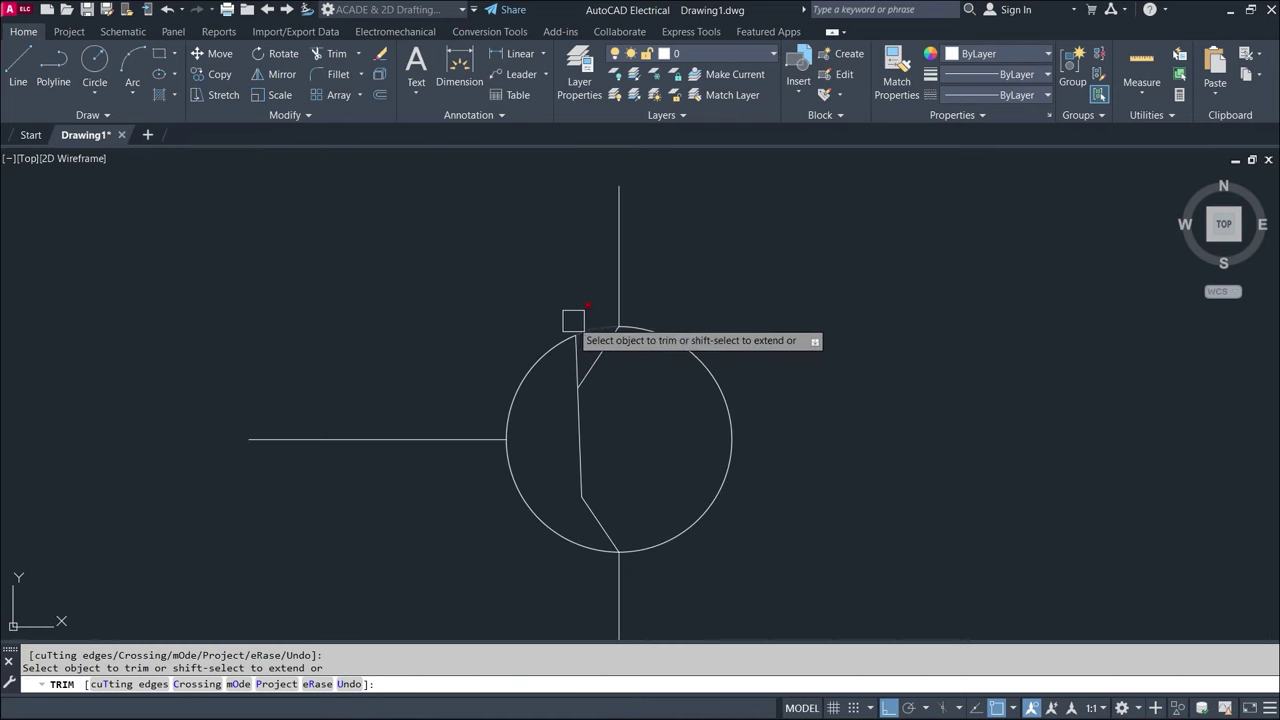
key("Escape")
- Leave the lead line unchanged, then zoom out and pan the symbol to the left
left_click(457, 439)
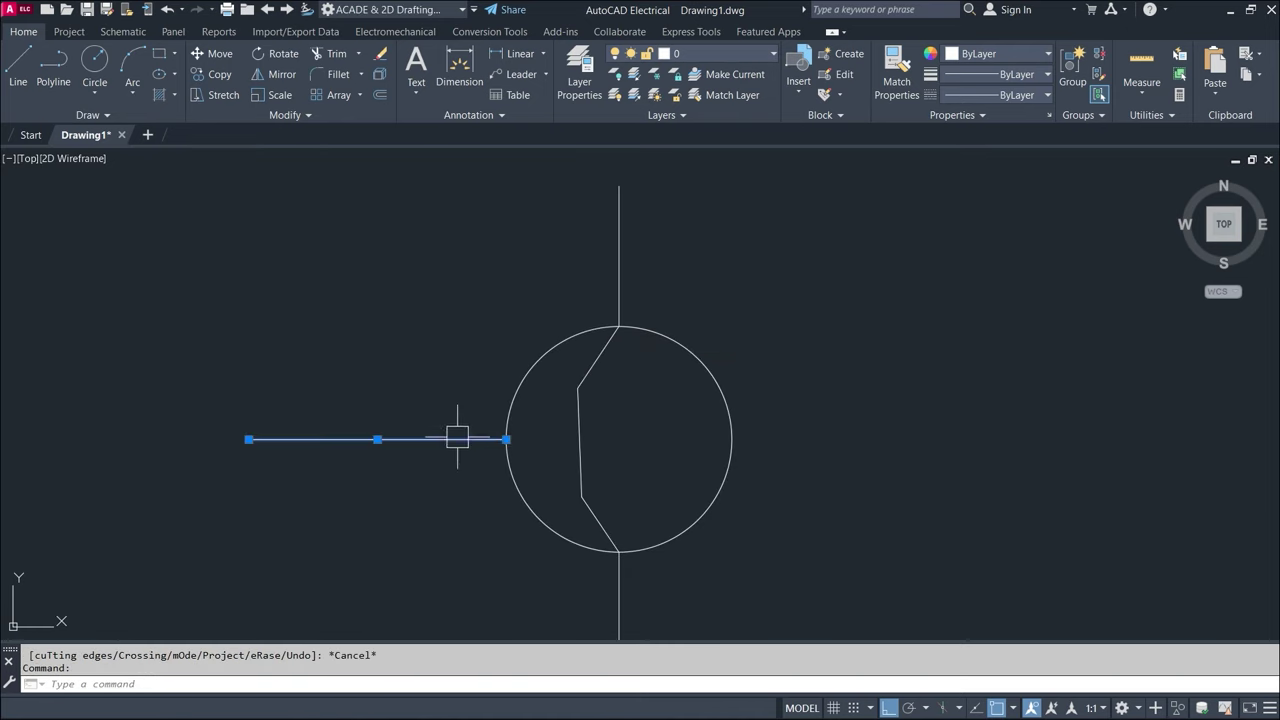
left_click(505, 439)
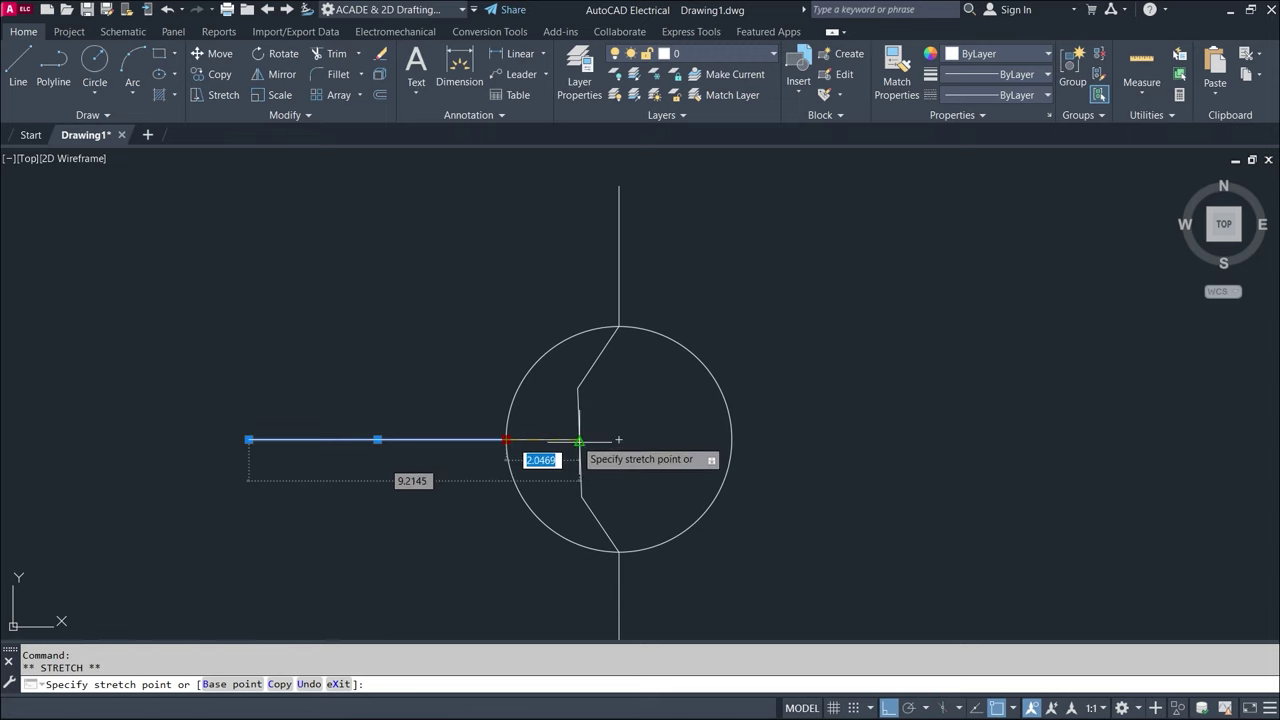
key("Escape")
scroll(649, 366, "down", 2)
scroll(636, 365, "down", 2)
middle_click_drag(673, 399, 633, 400)
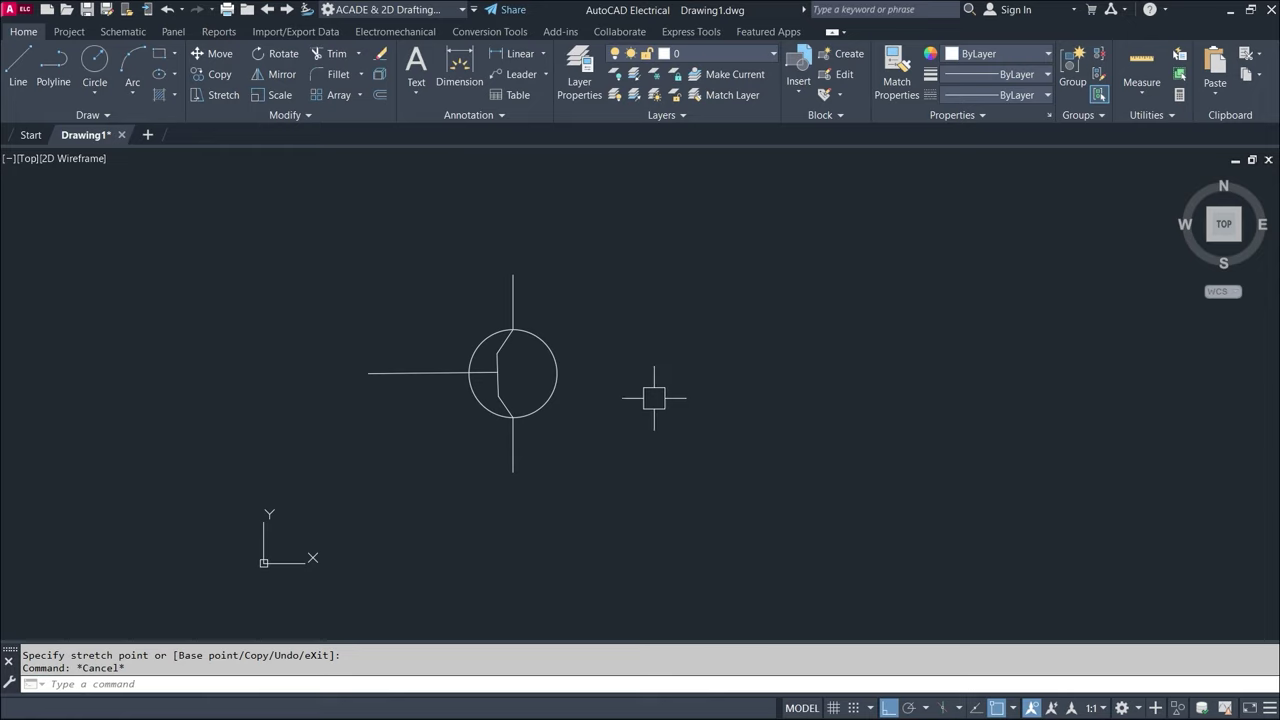
middle_click_drag(569, 451, 255, 363)
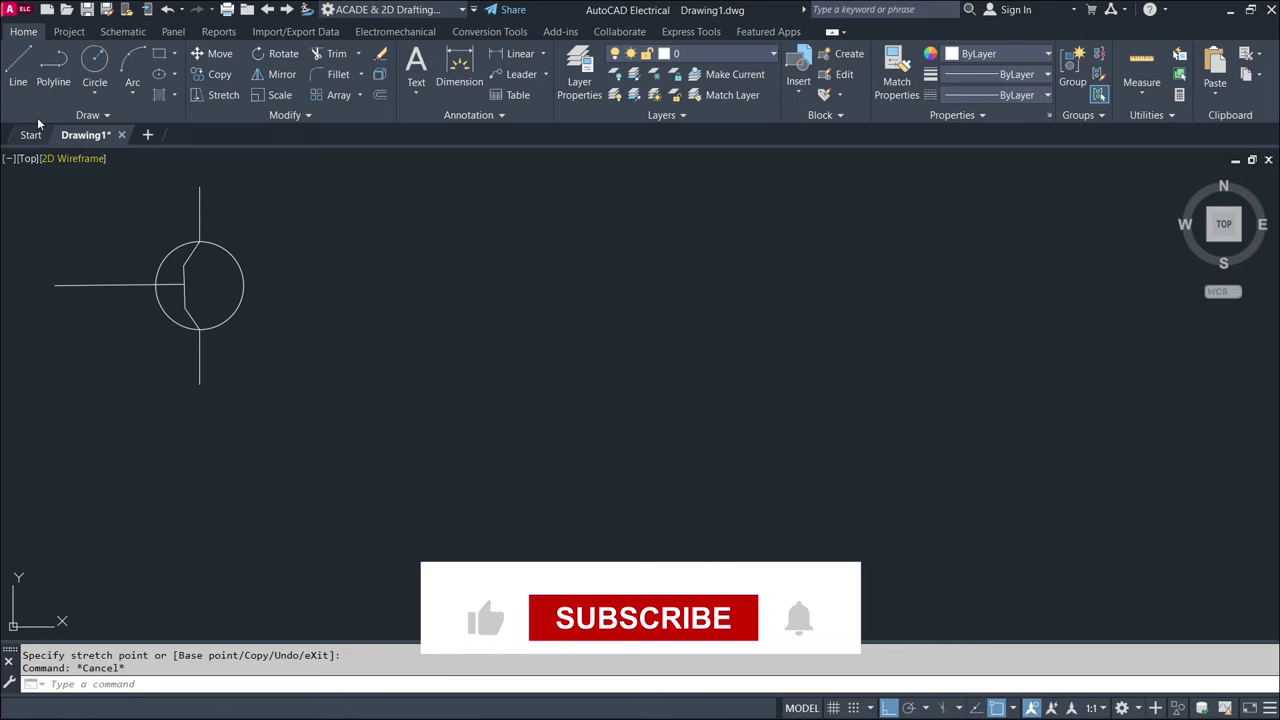
- Draw a separate horizontal line to the right of the transistor symbol
left_click(18, 66)
left_click(421, 303)
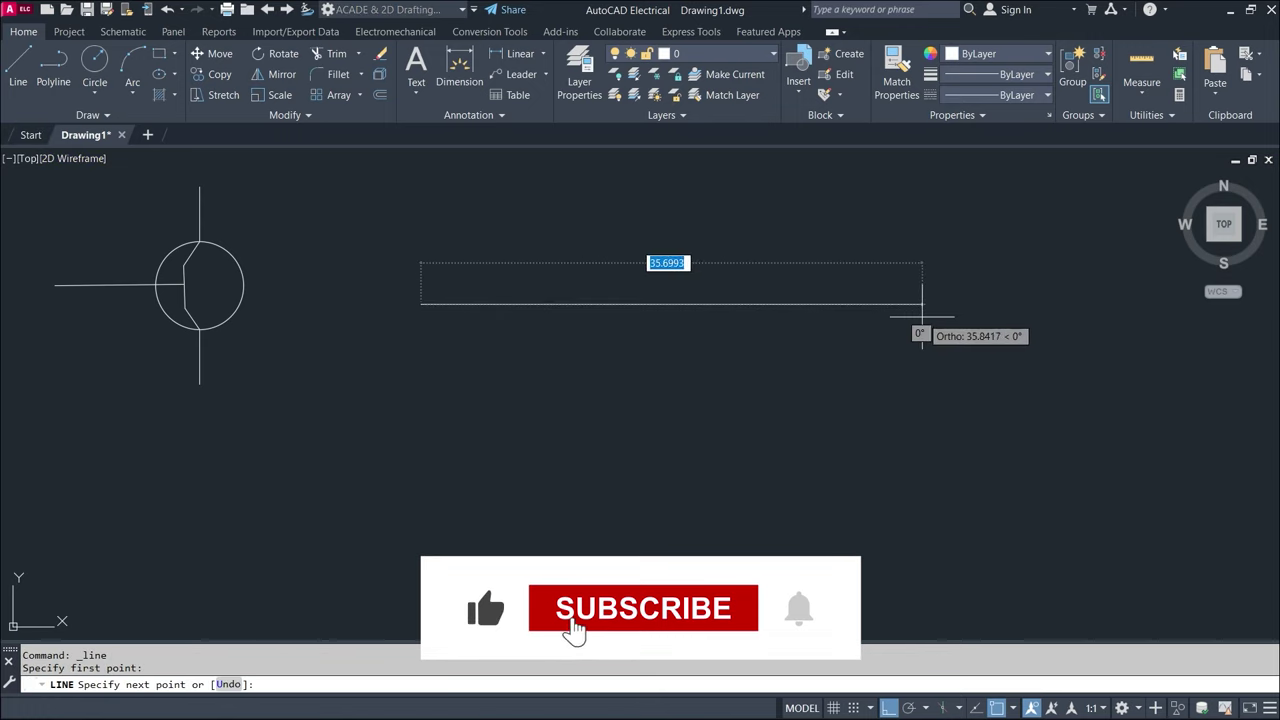
left_click(850, 303)
right_click(882, 322)
left_click(925, 334)
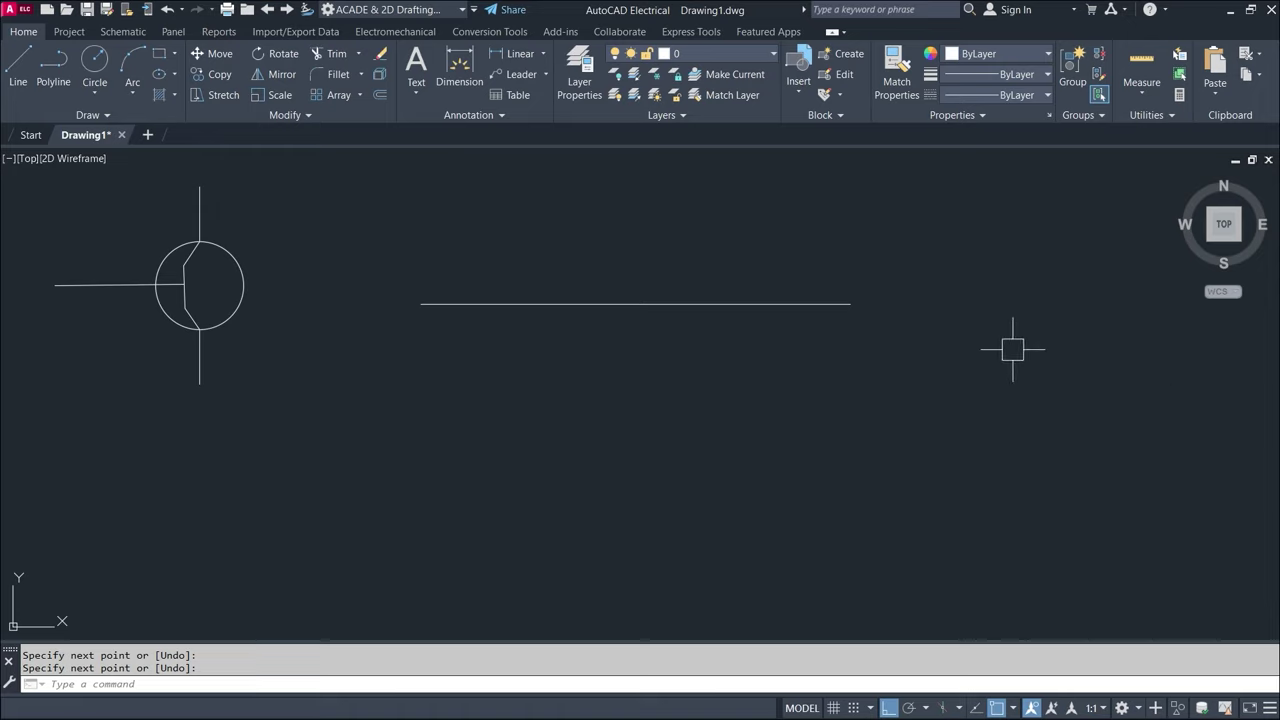
left_click(126, 35)
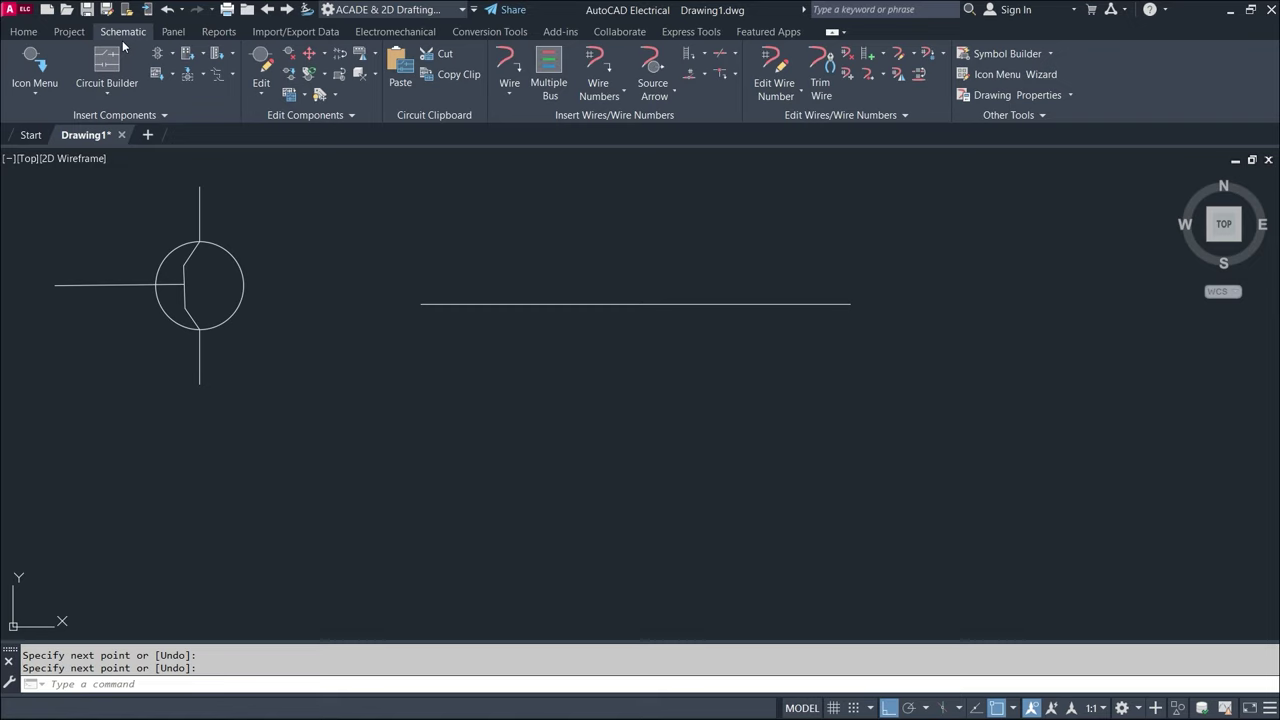
- Browse the Panel and Schematic tool sets, ending back on the Home tools
left_click(179, 35)
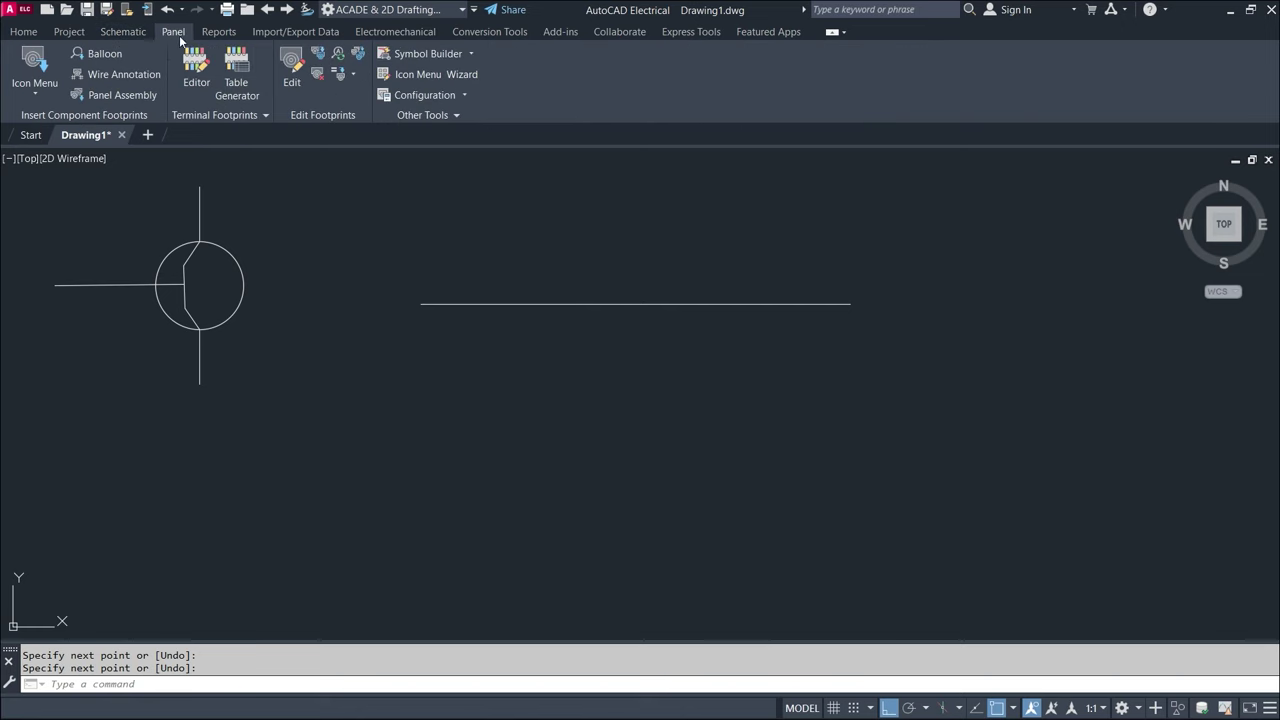
left_click(137, 36)
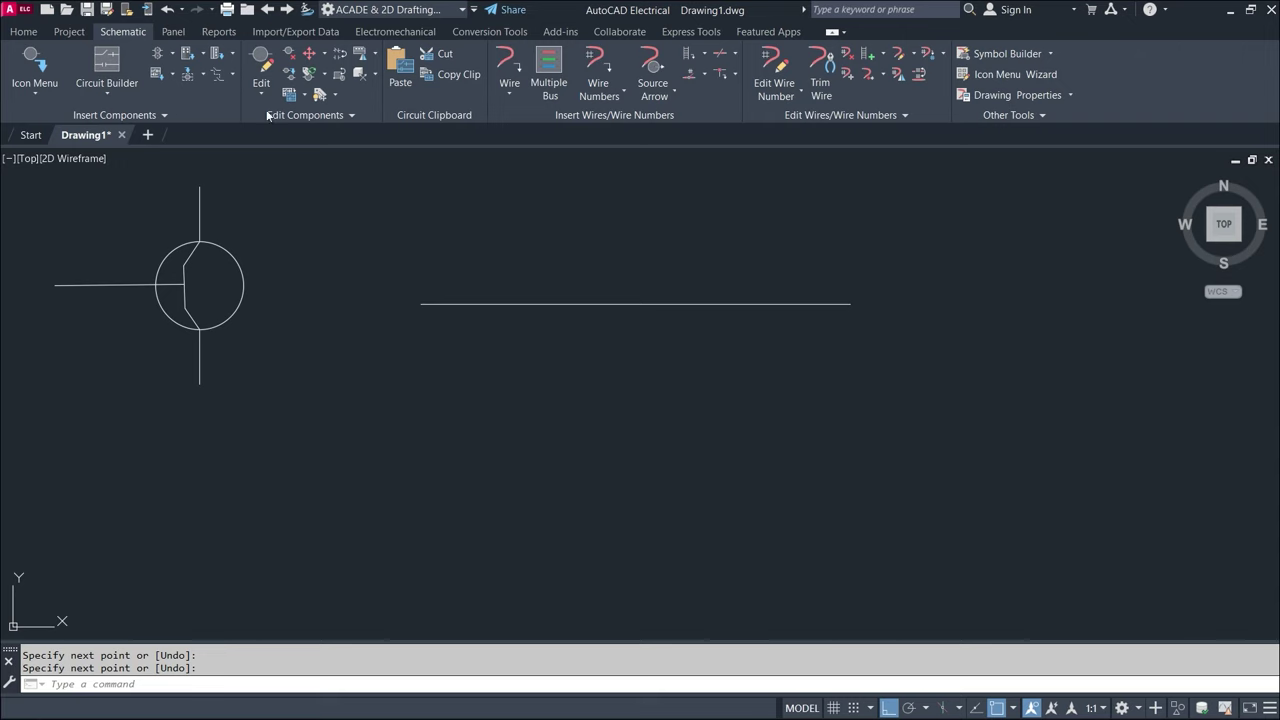
left_click(173, 32)
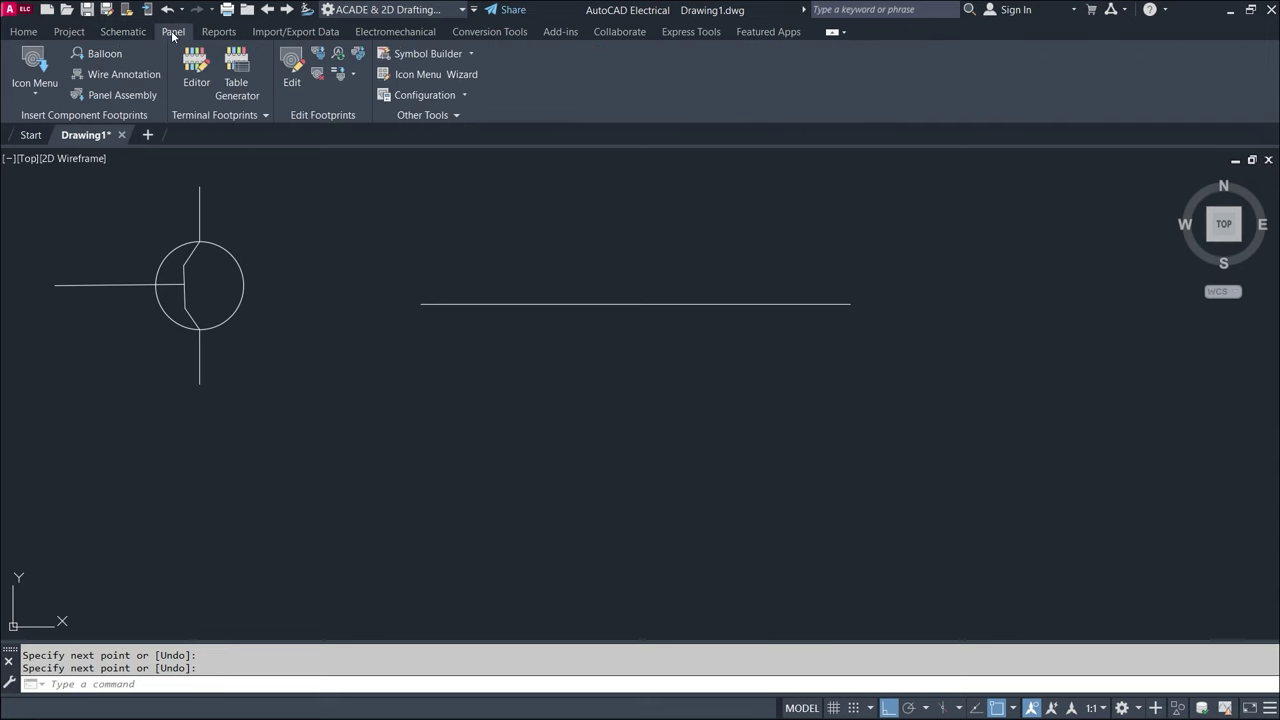
left_click(123, 32)
left_click(27, 34)
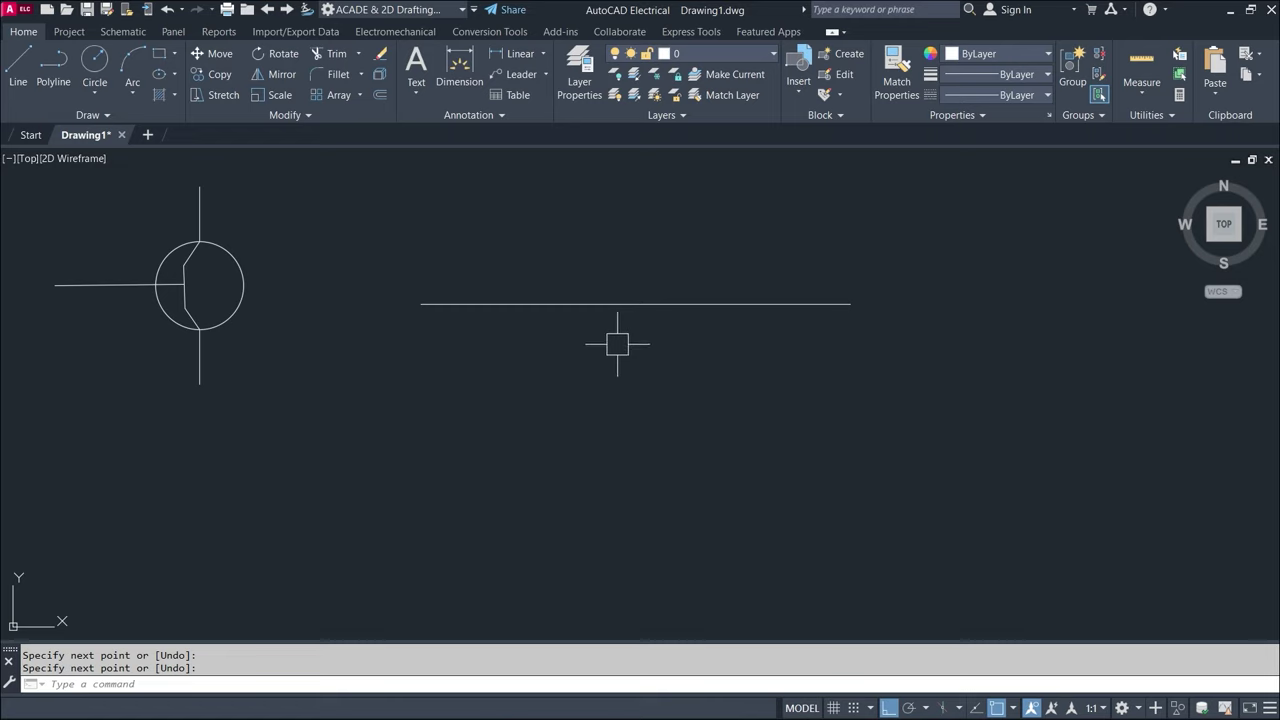
- Draw a vertical test line across the horizontal line, then delete it
left_click(18, 68)
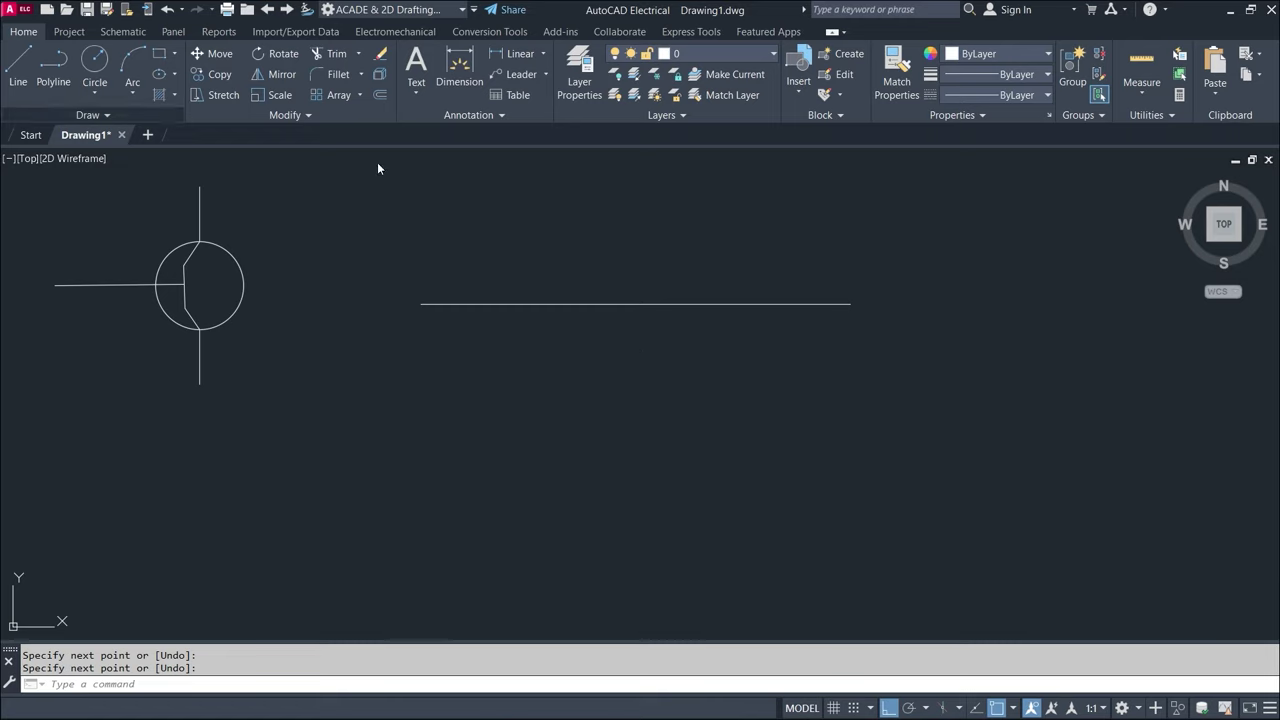
left_click(481, 205)
left_click(481, 403)
right_click(478, 410)
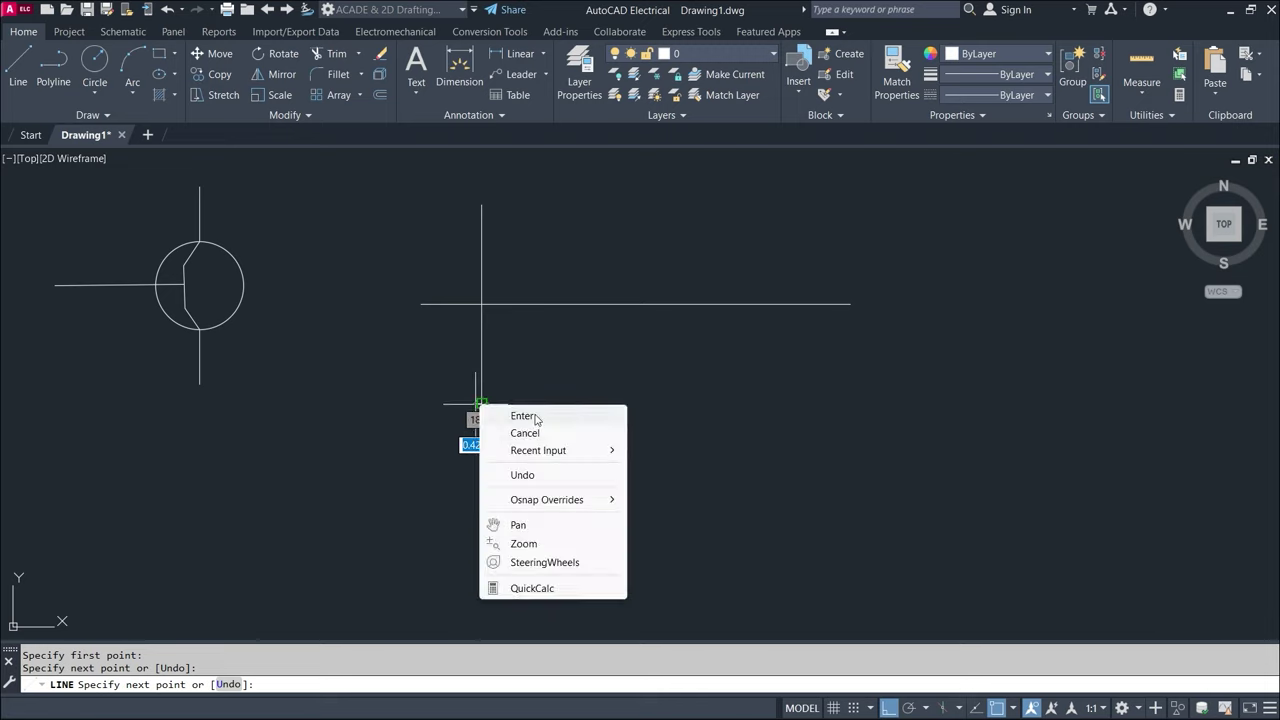
left_click(525, 414)
left_click_drag(491, 326, 449, 380)
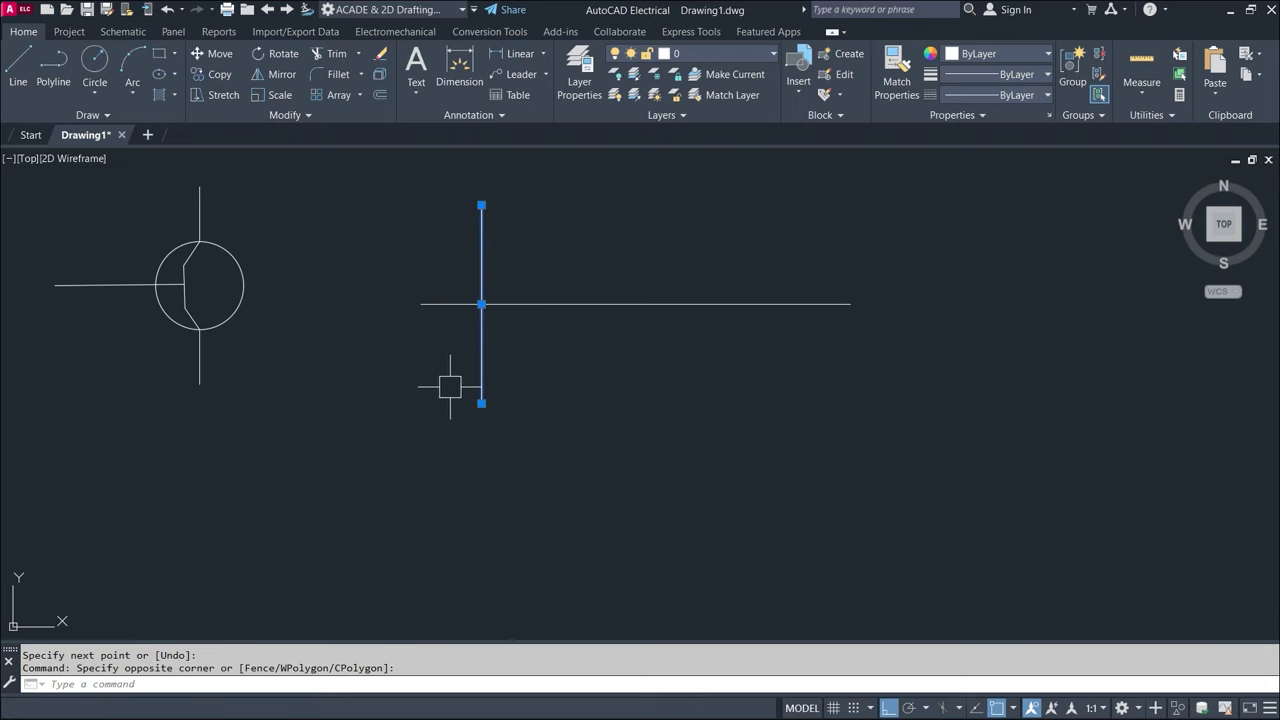
key("Delete")
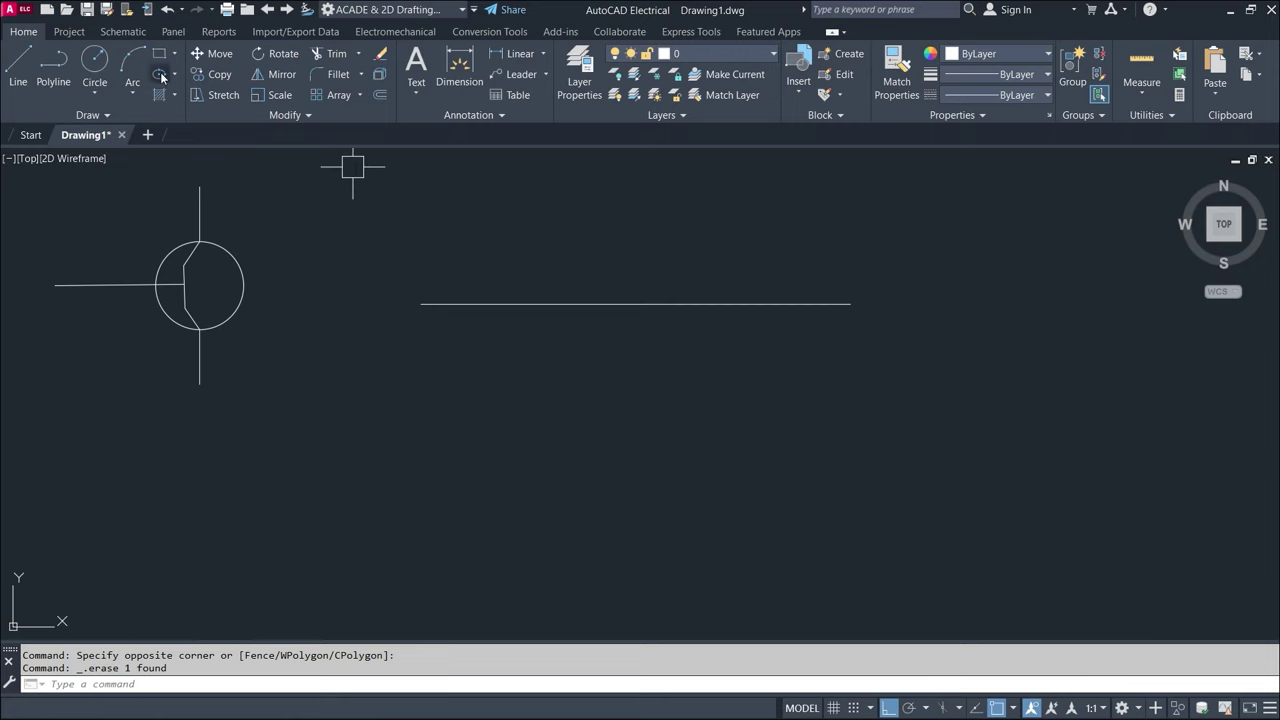
left_click(123, 31)
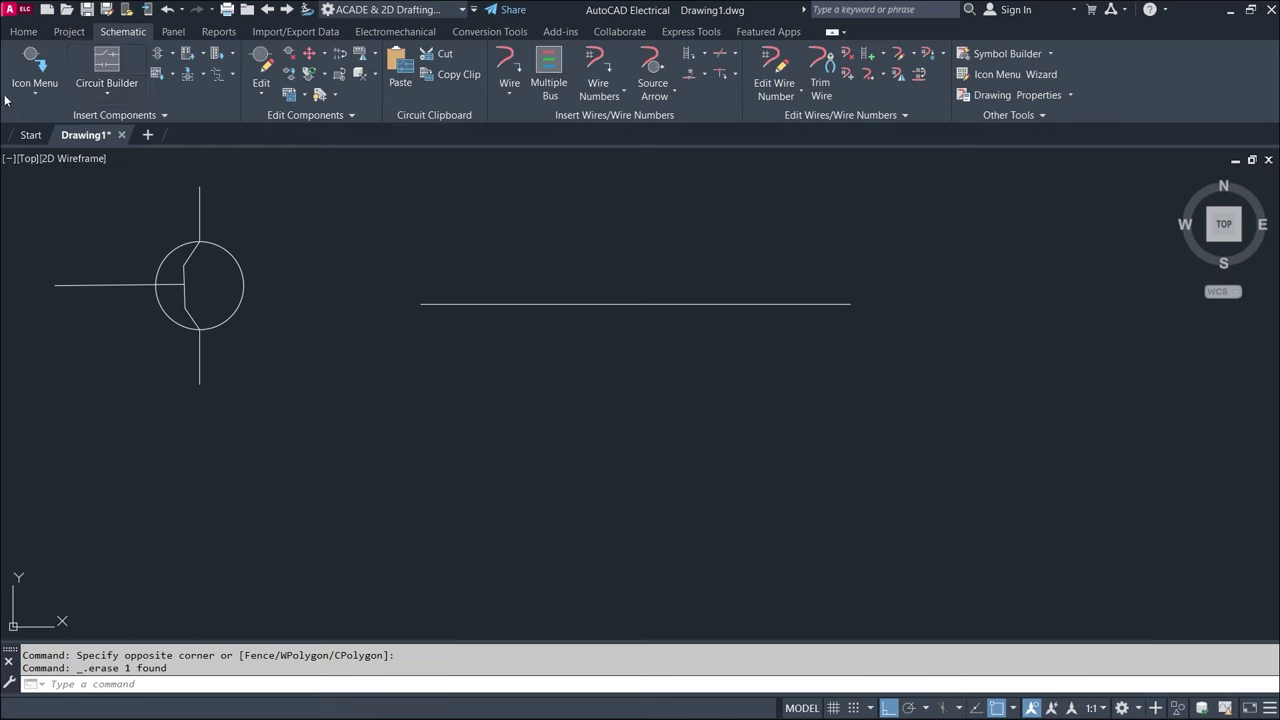
- Start the Wire tool and move the WD_M block alert higher on screen
left_click(510, 70)
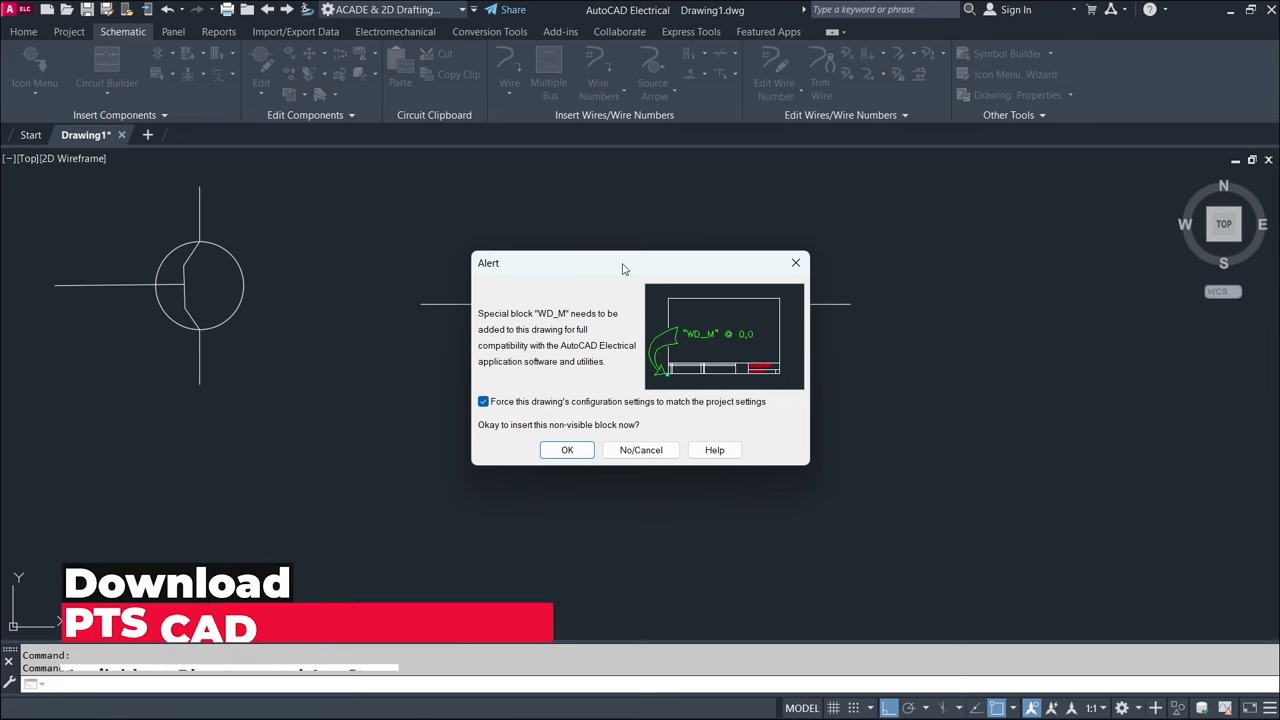
mouse_move(631, 264)
left_mouse_down()
mouse_move(634, 194)
mouse_move(633, 215)
left_mouse_up()
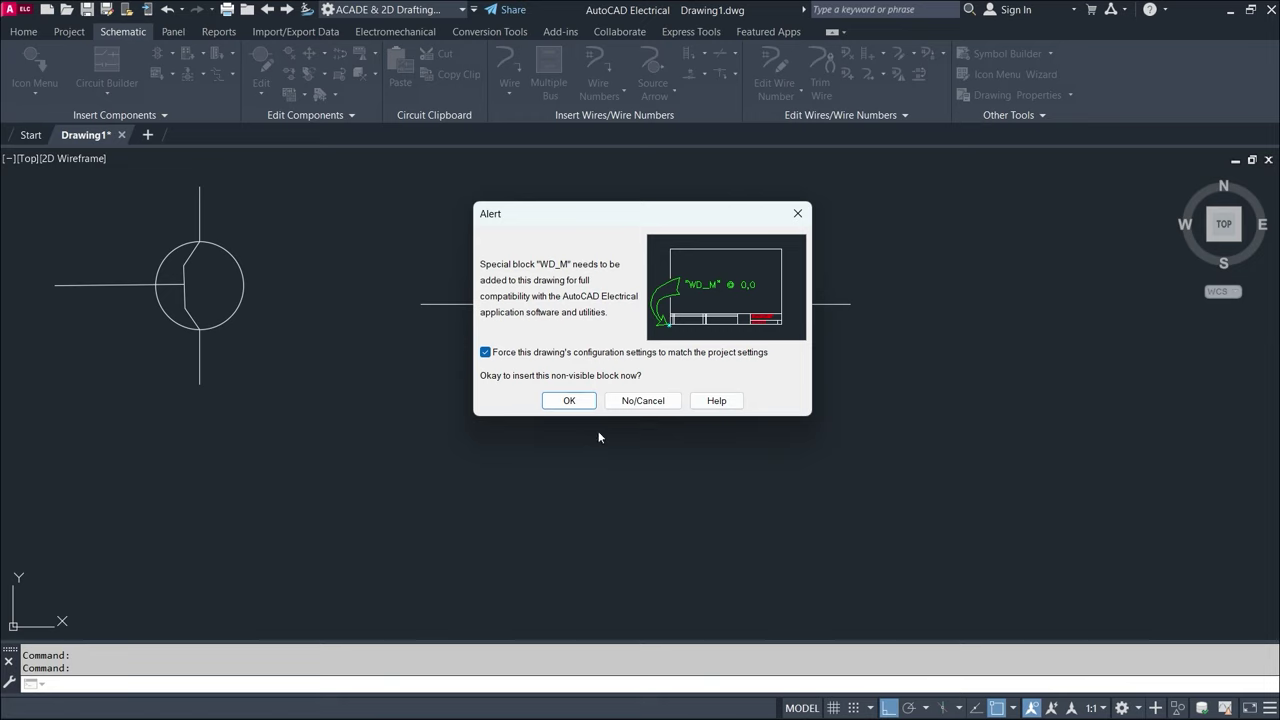
- Accept inserting the WD_M block and draw a horizontal test wire
left_click(580, 404)
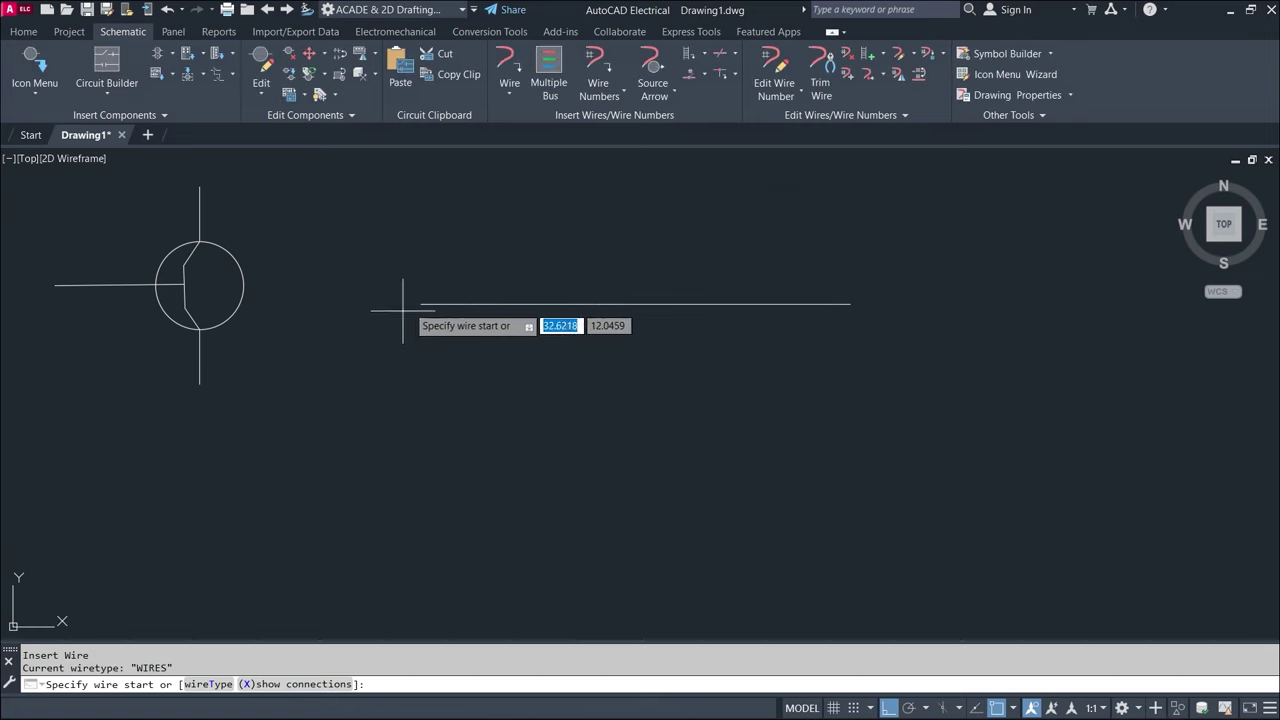
left_click(422, 425)
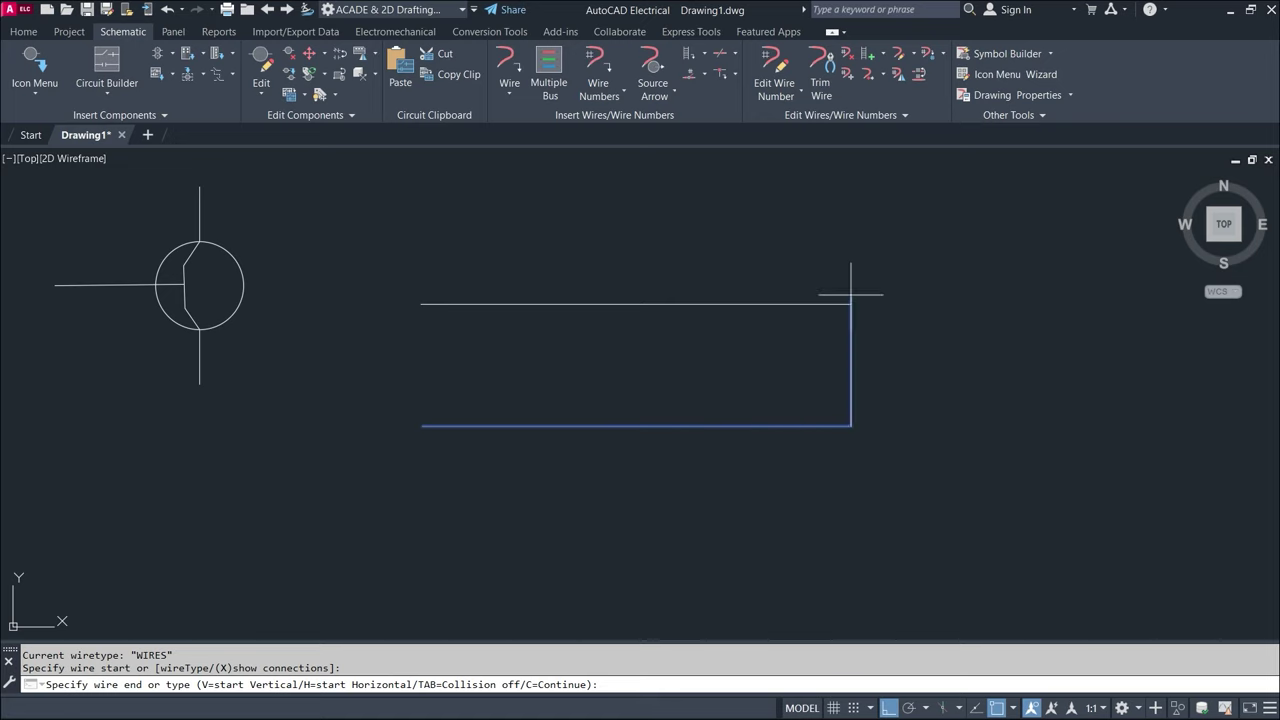
left_click(855, 427)
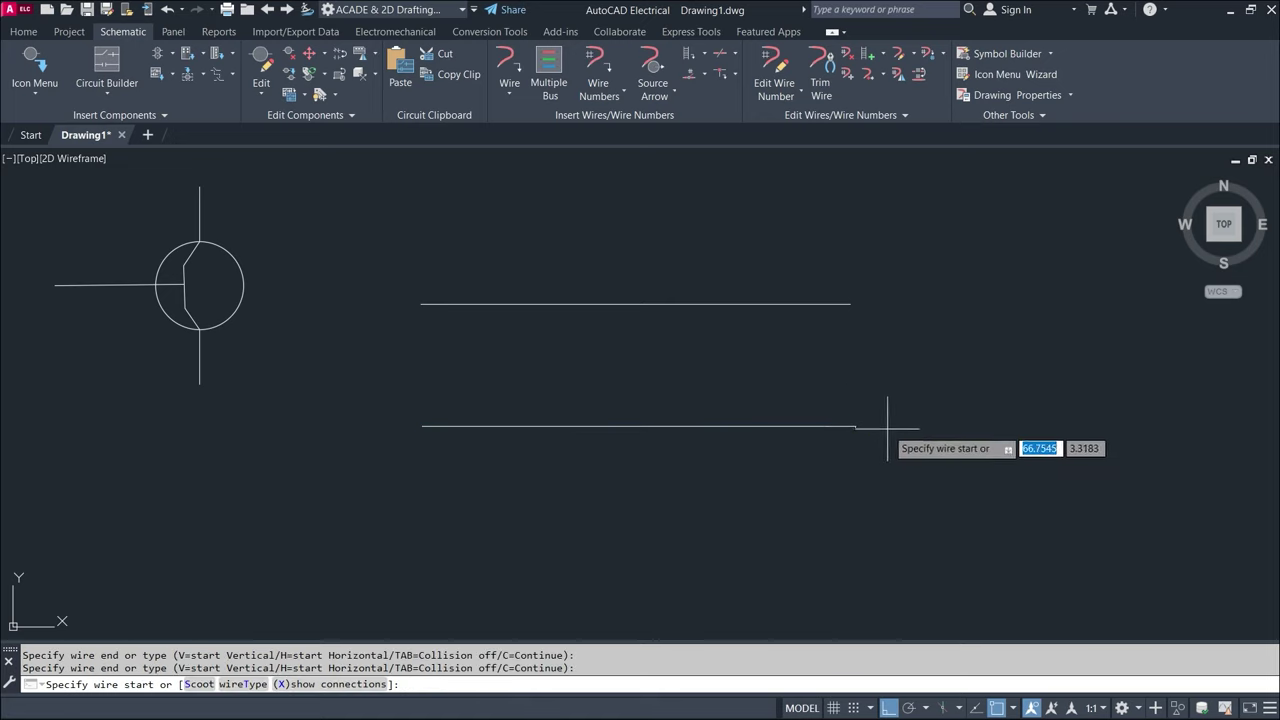
key("Escape")
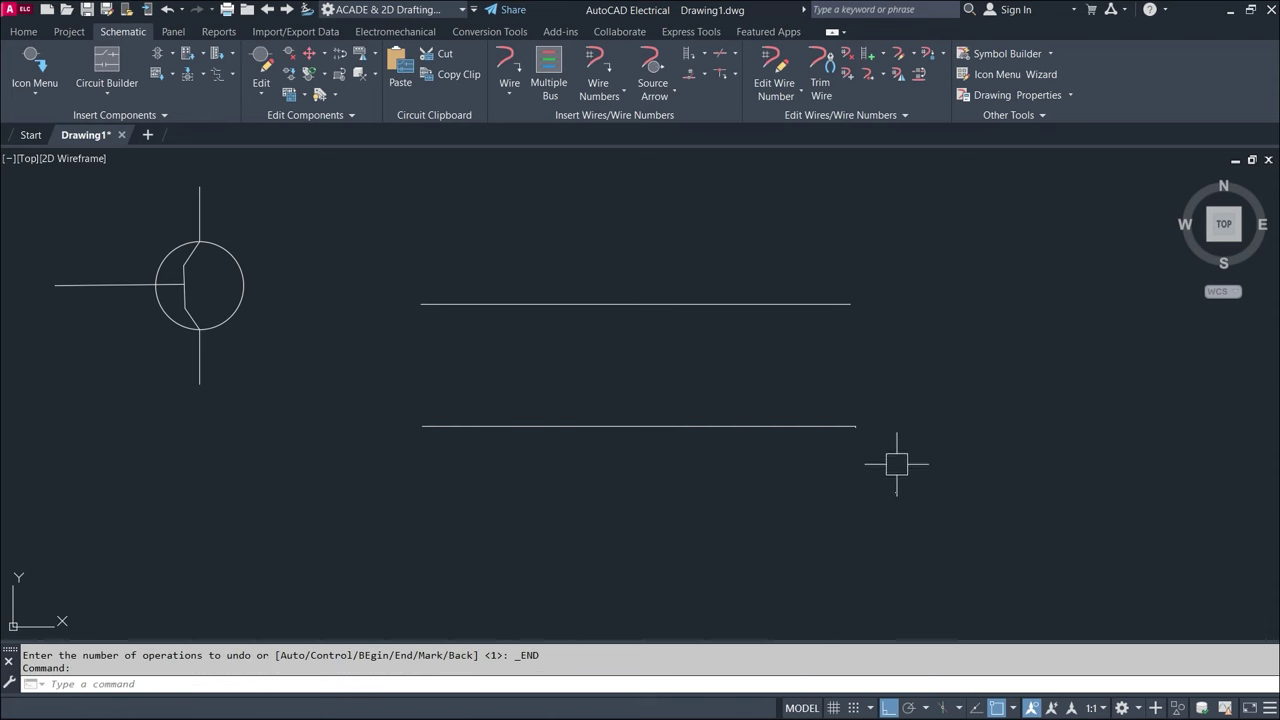
- Draw a plain test line and a second horizontal wire below it
left_click(26, 32)
left_click(22, 60)
left_click(407, 355)
left_click(775, 355)
key("Escape")
key("Escape")
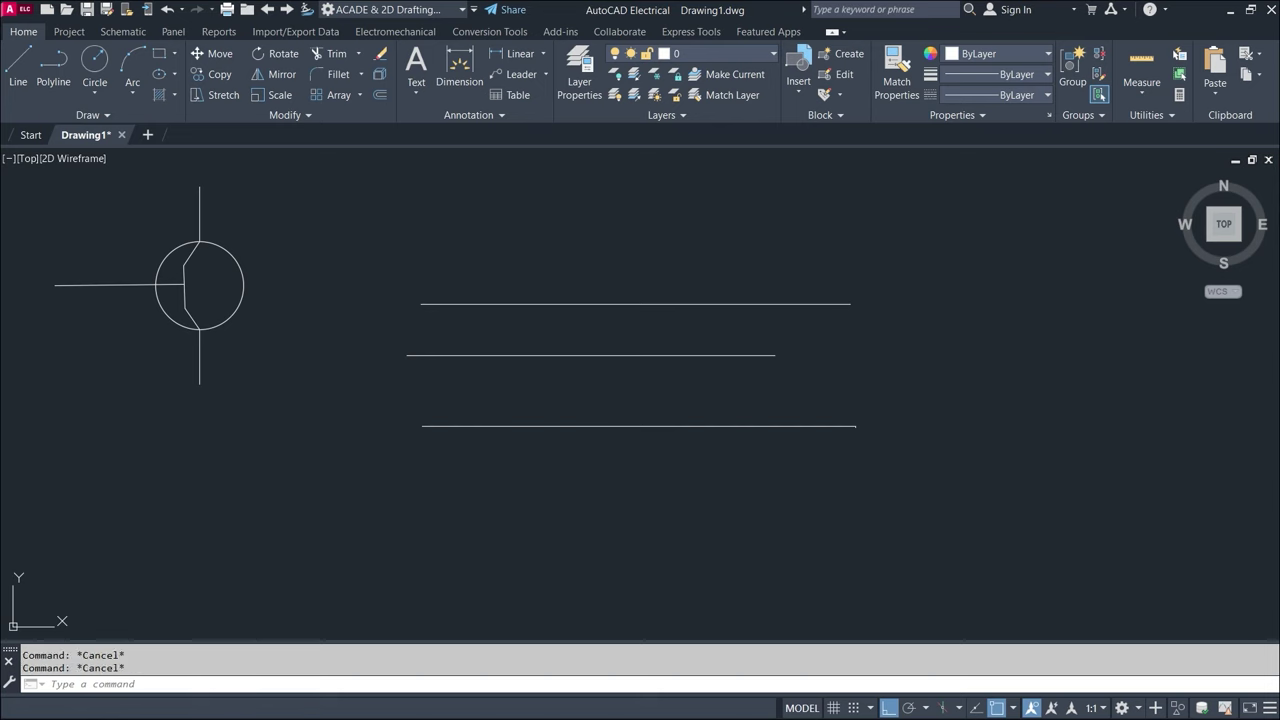
left_click(123, 32)
left_click(509, 68)
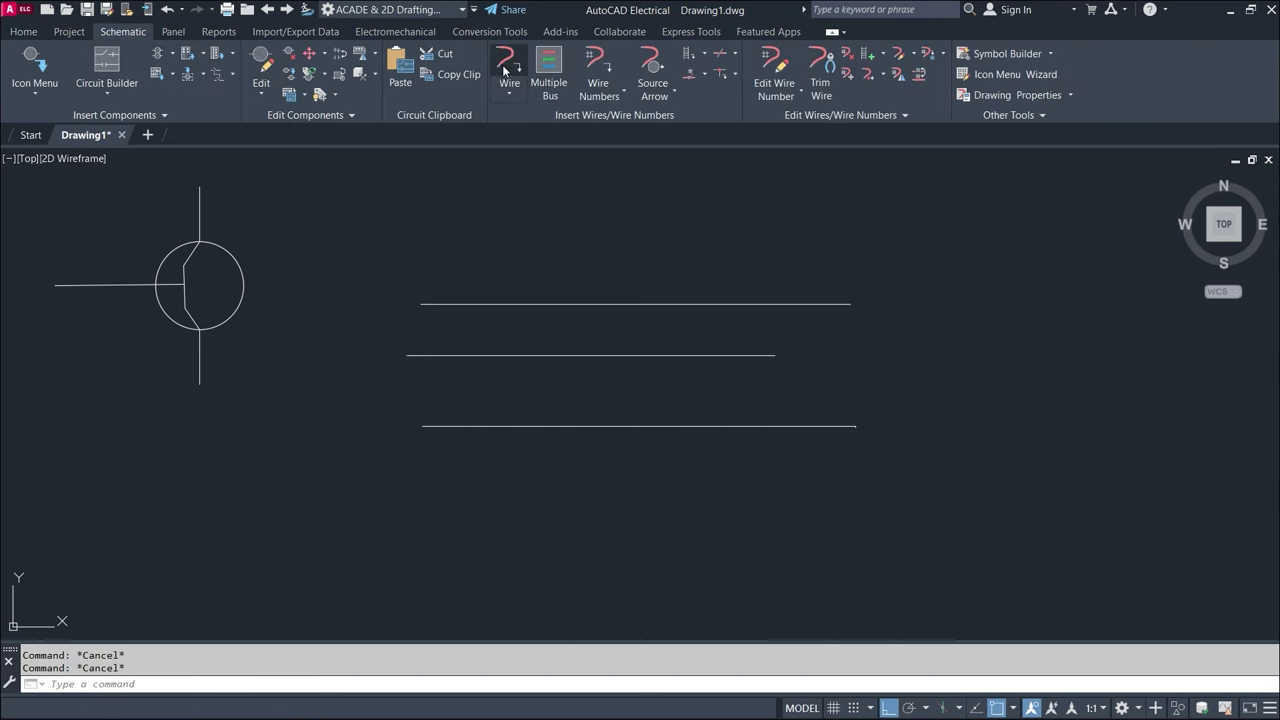
left_click(432, 479)
left_click(798, 479)
key("Escape")
key("Escape")
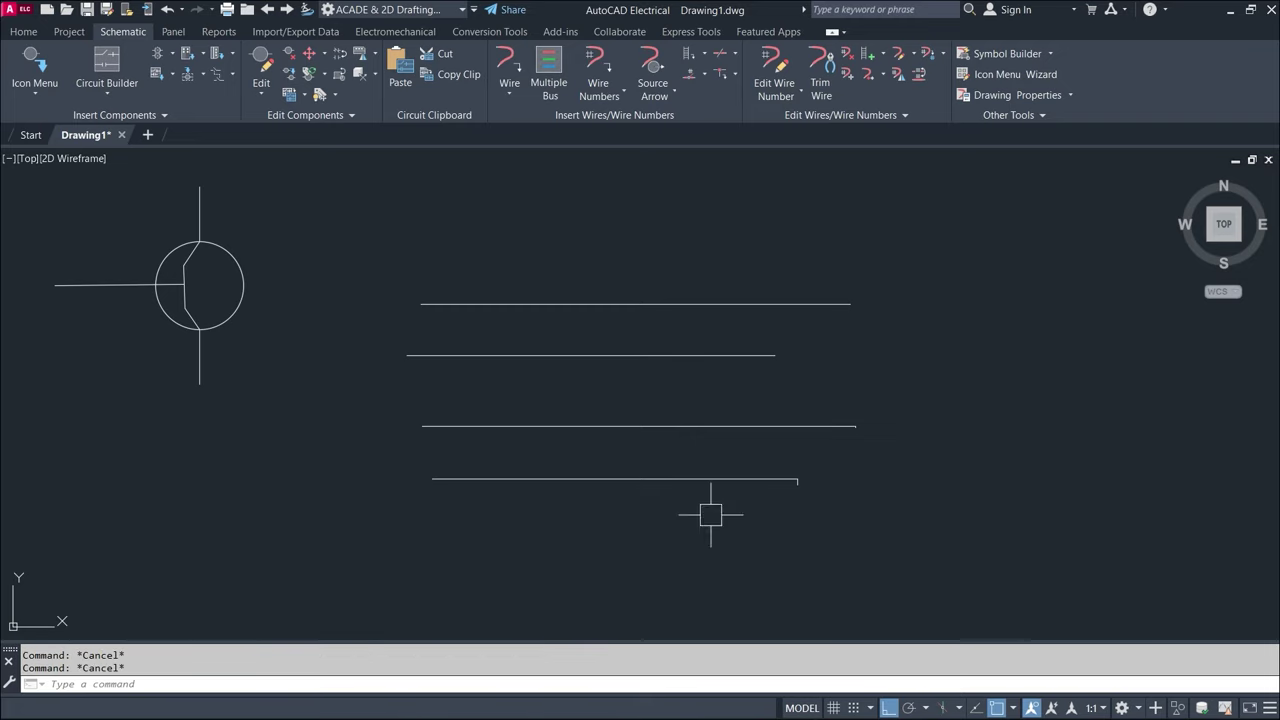
- Window-select the test wires and lines and delete them all
left_click(797, 479)
left_click(813, 330)
left_click(748, 368)
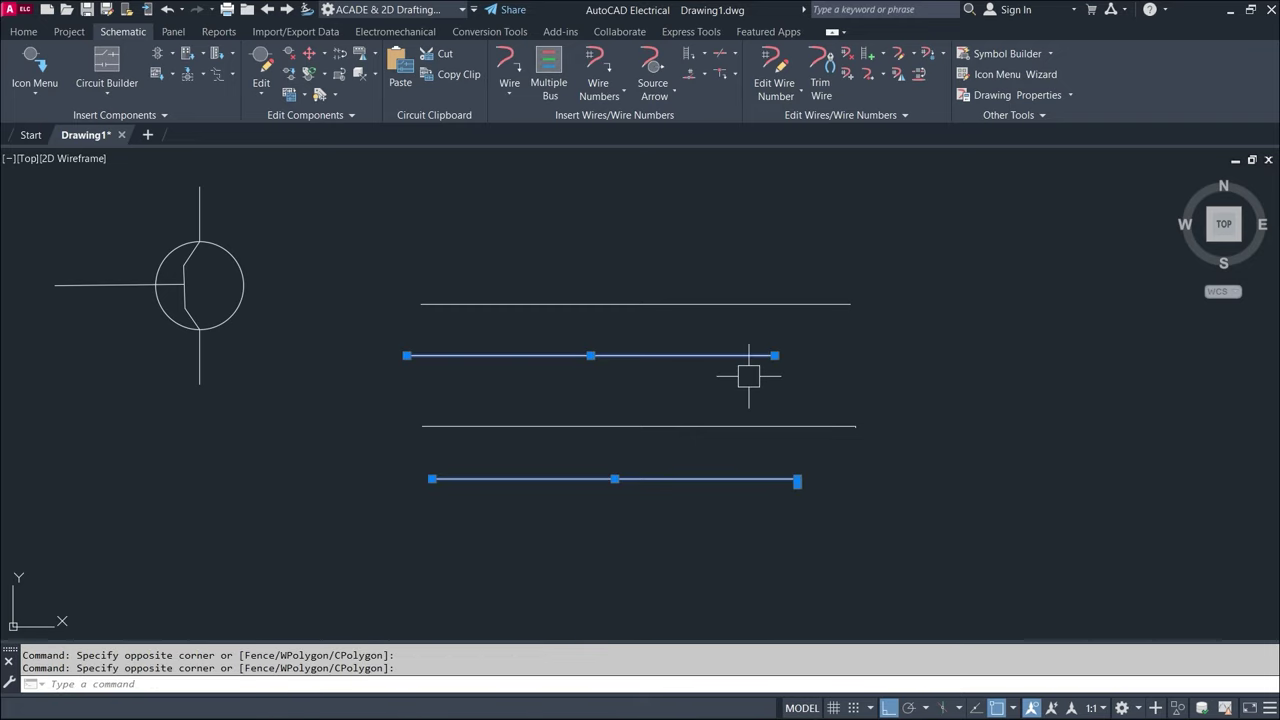
key("Delete")
left_click(808, 265)
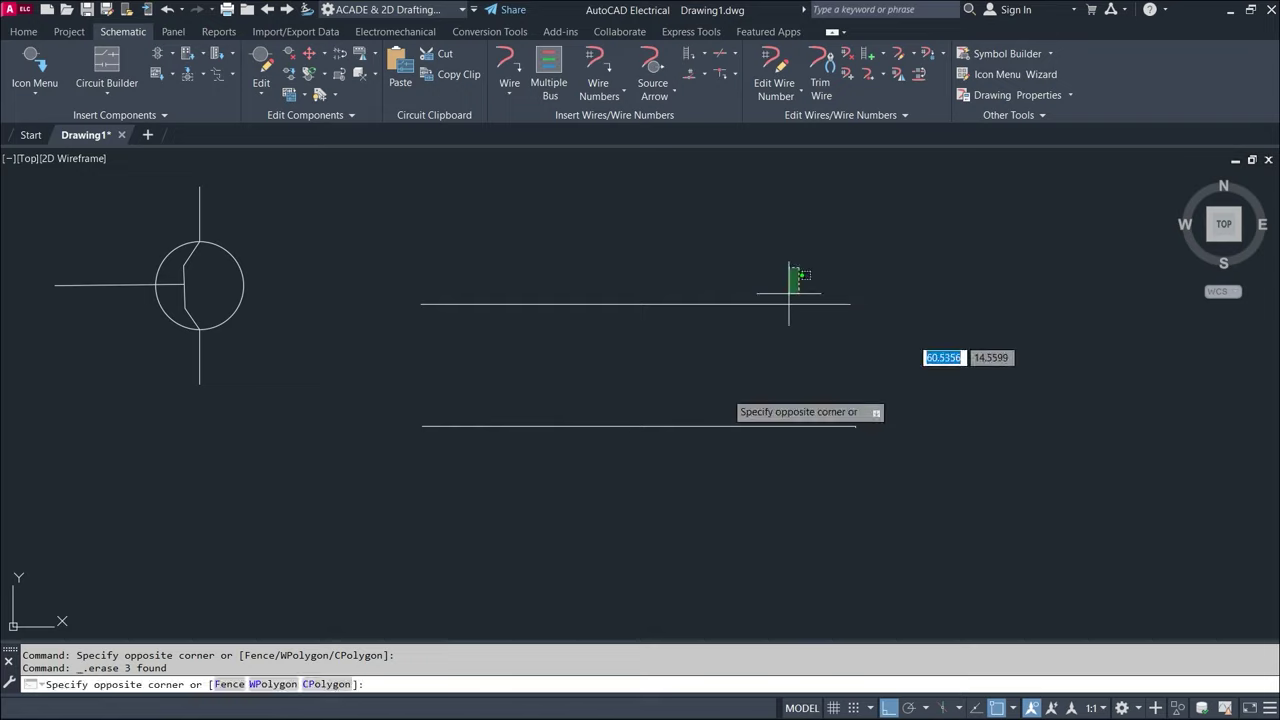
left_click(641, 513)
key("Escape")
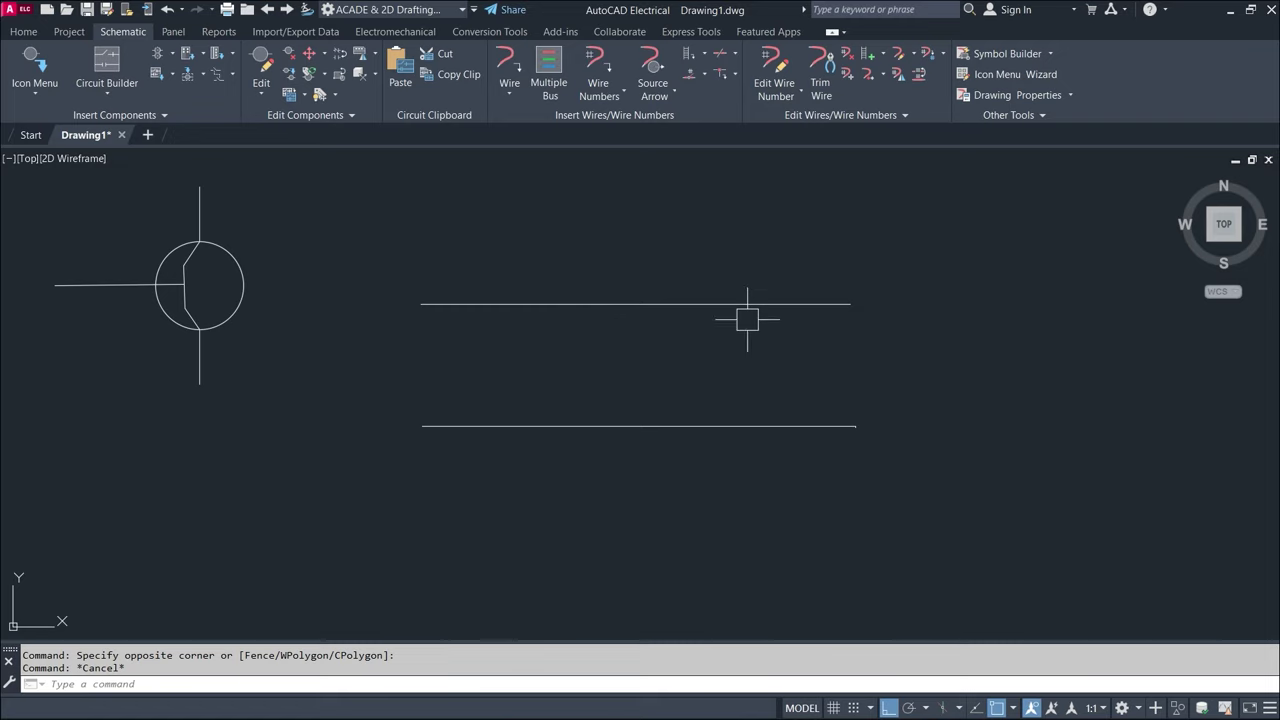
left_click(891, 278)
left_click(785, 445)
key("Delete")
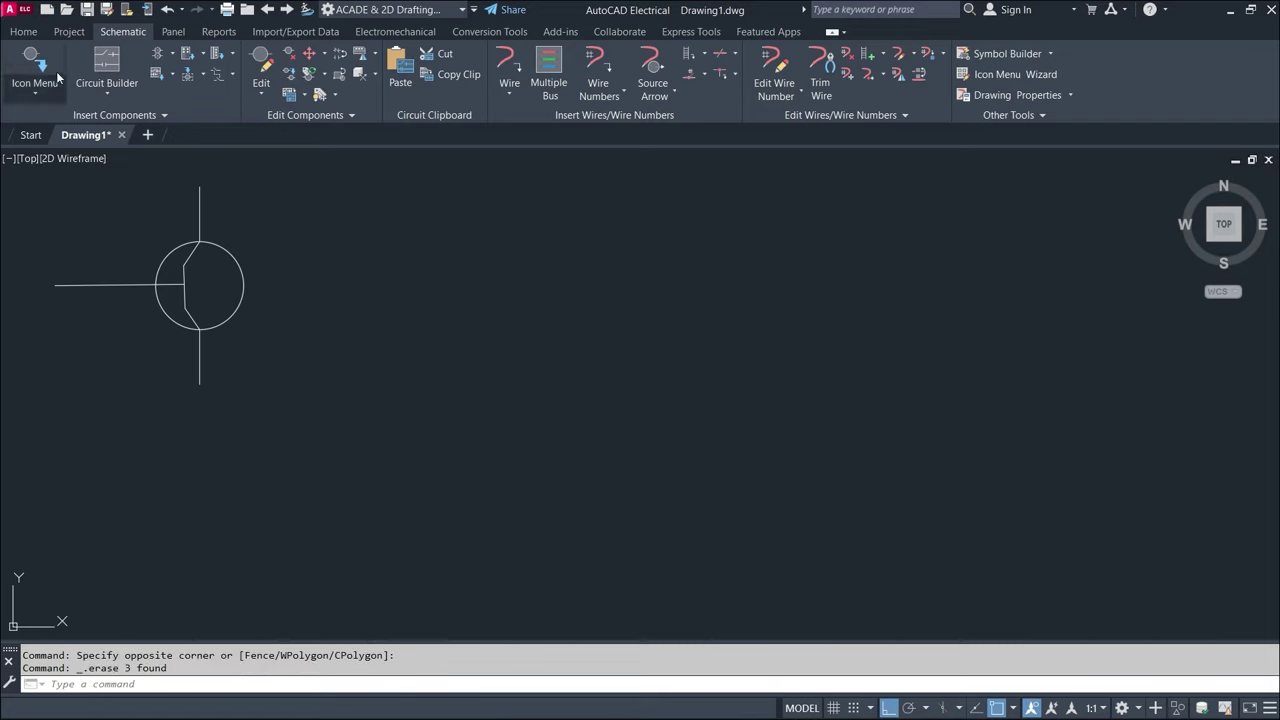
- Draw a horizontal test line to the right of the symbol
left_click(23, 31)
left_click(18, 70)
left_click(498, 284)
left_click(883, 284)
key("Return")
- Draw a horizontal wire below that line and check each line by selecting it
left_click(121, 32)
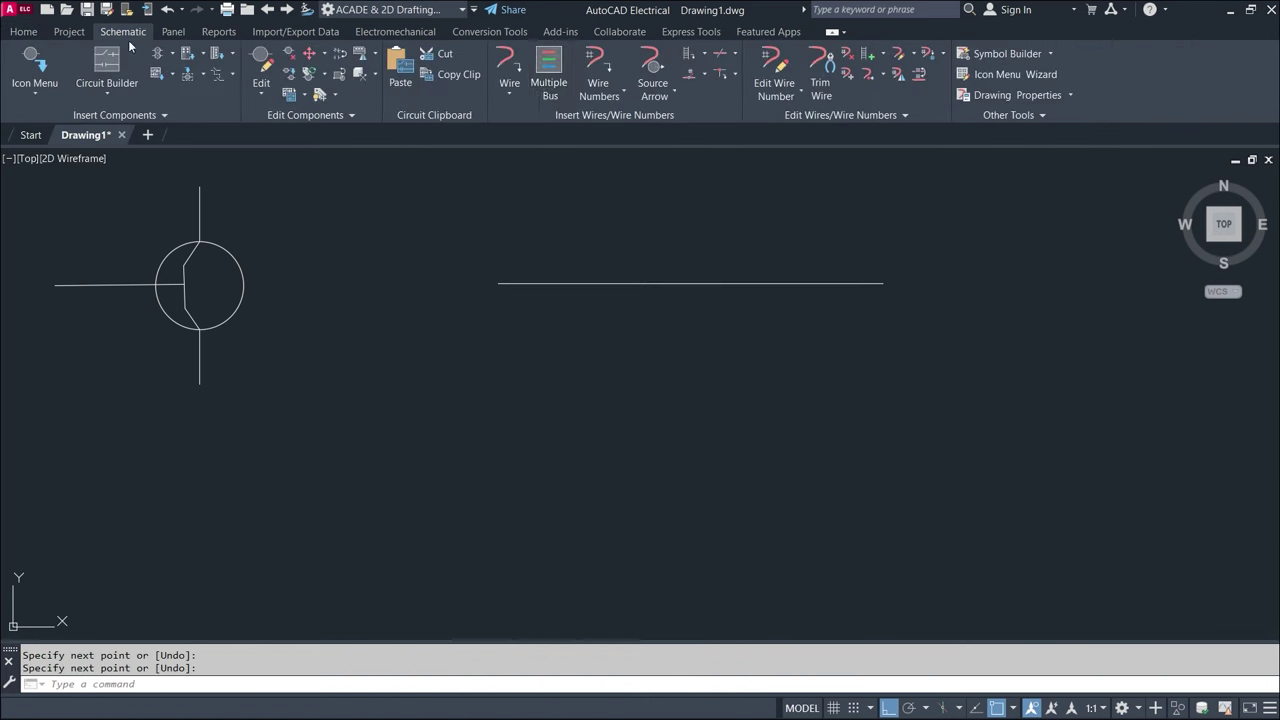
left_click(509, 65)
left_click(498, 397)
left_click(867, 396)
key("Escape")
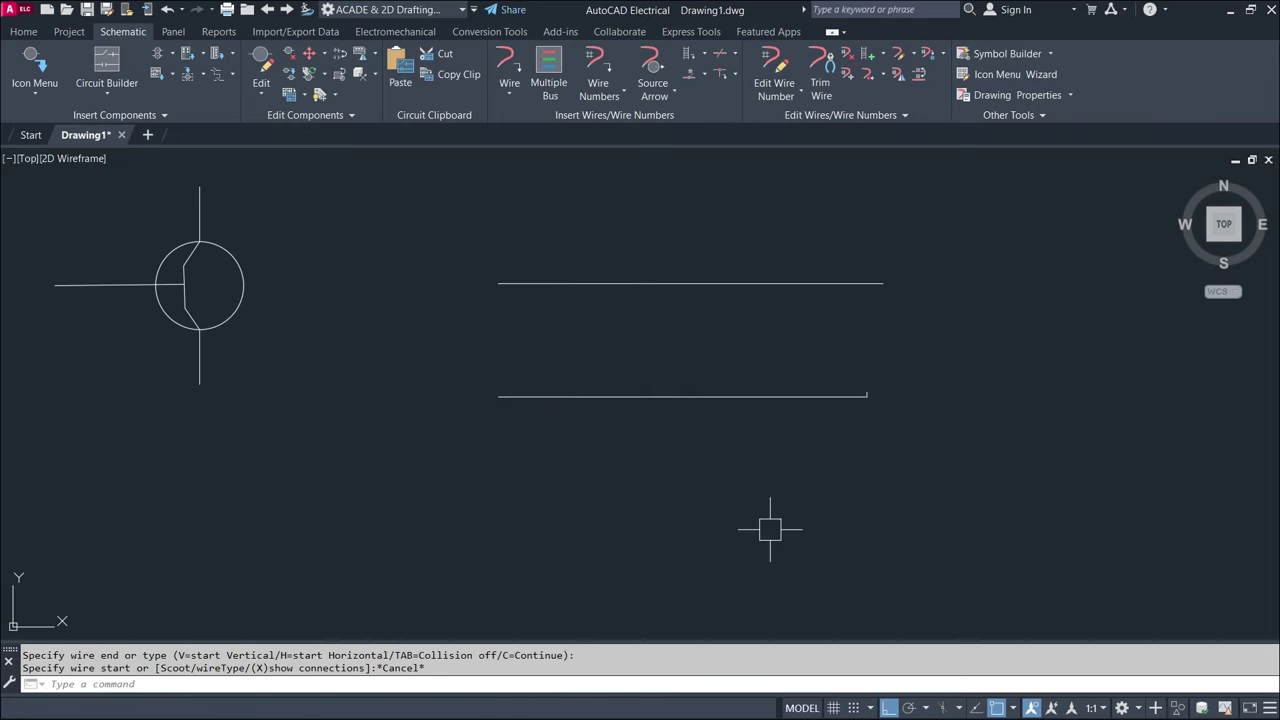
left_click_drag(986, 210, 796, 288)
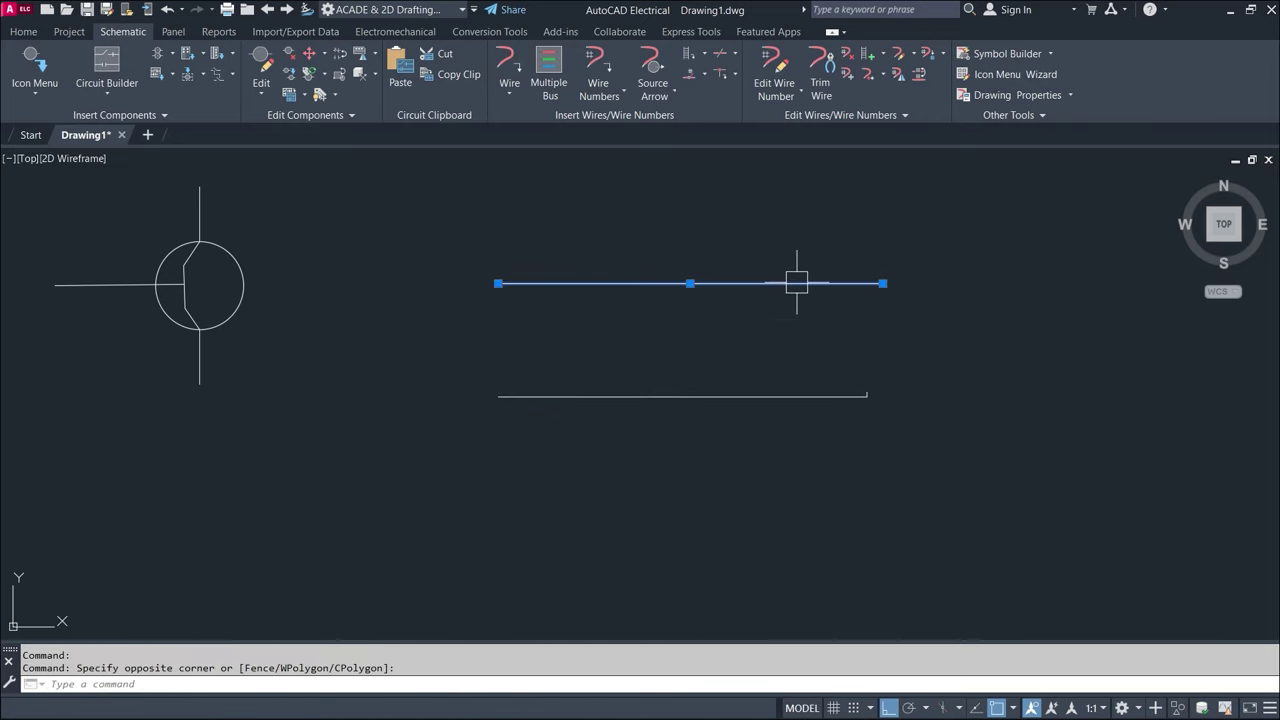
mouse_move(796, 283)
key("Escape")
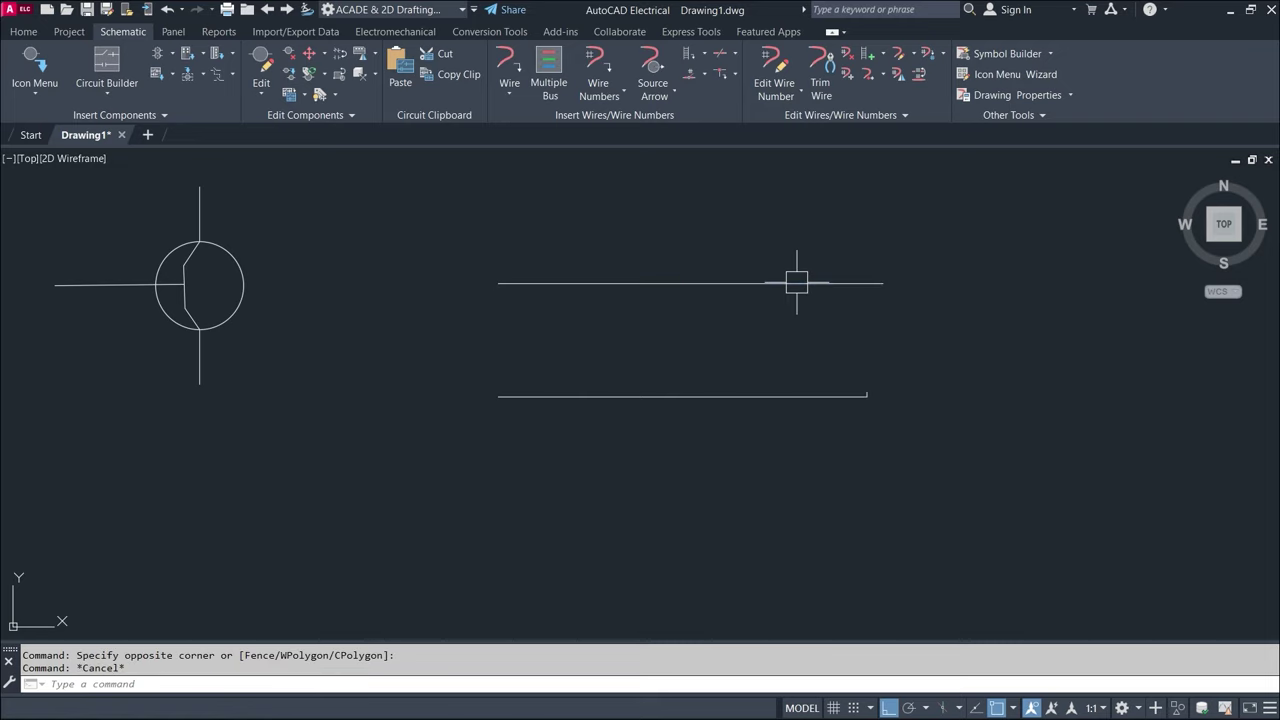
left_click_drag(755, 361, 673, 475)
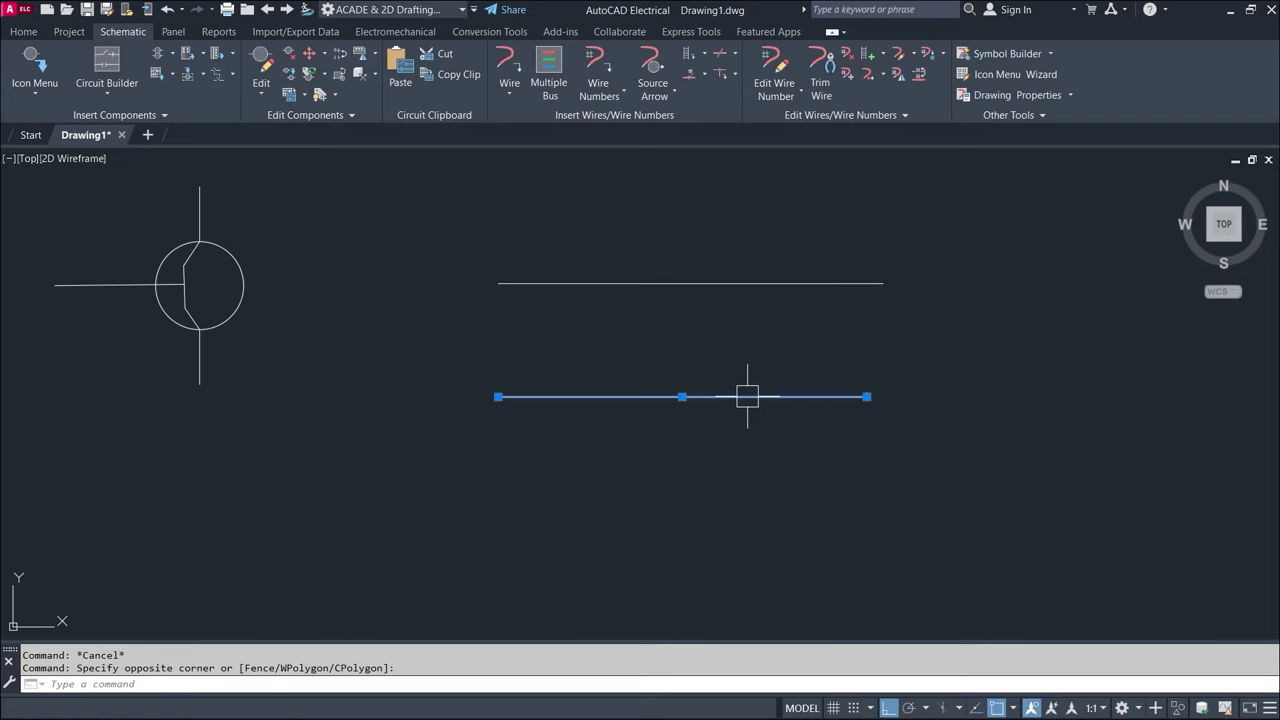
mouse_move(747, 396)
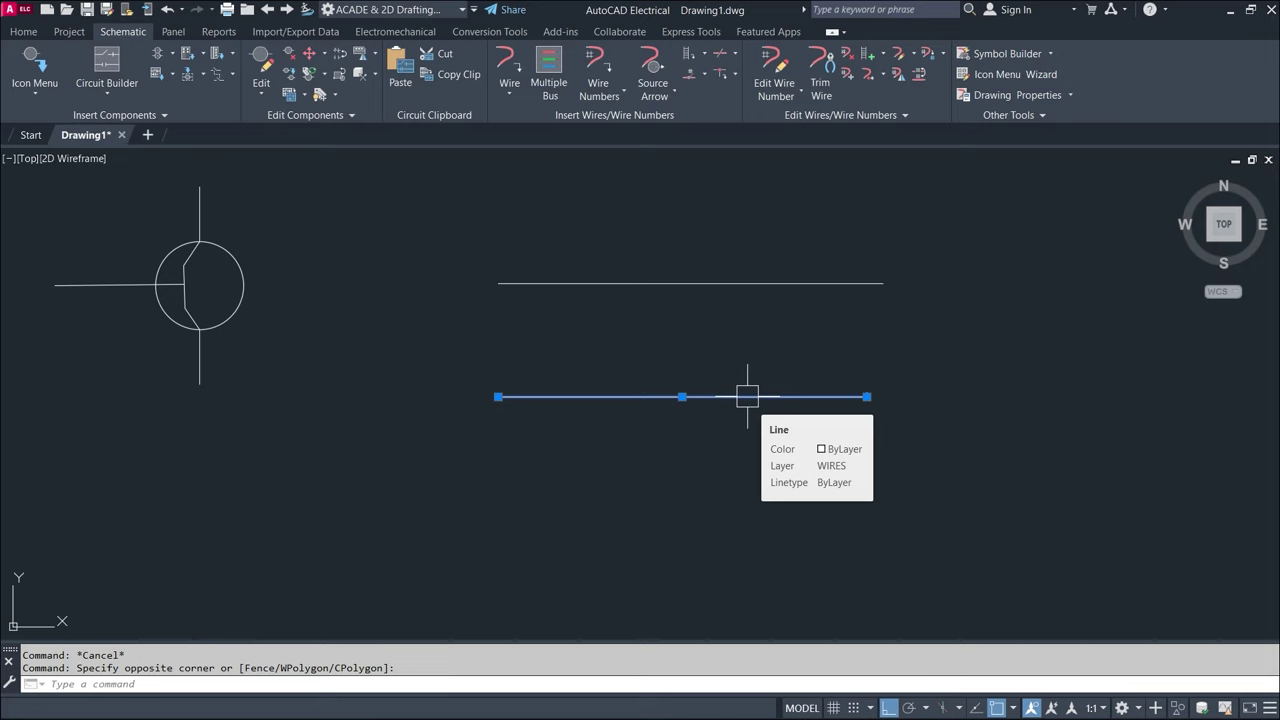
key("Escape")
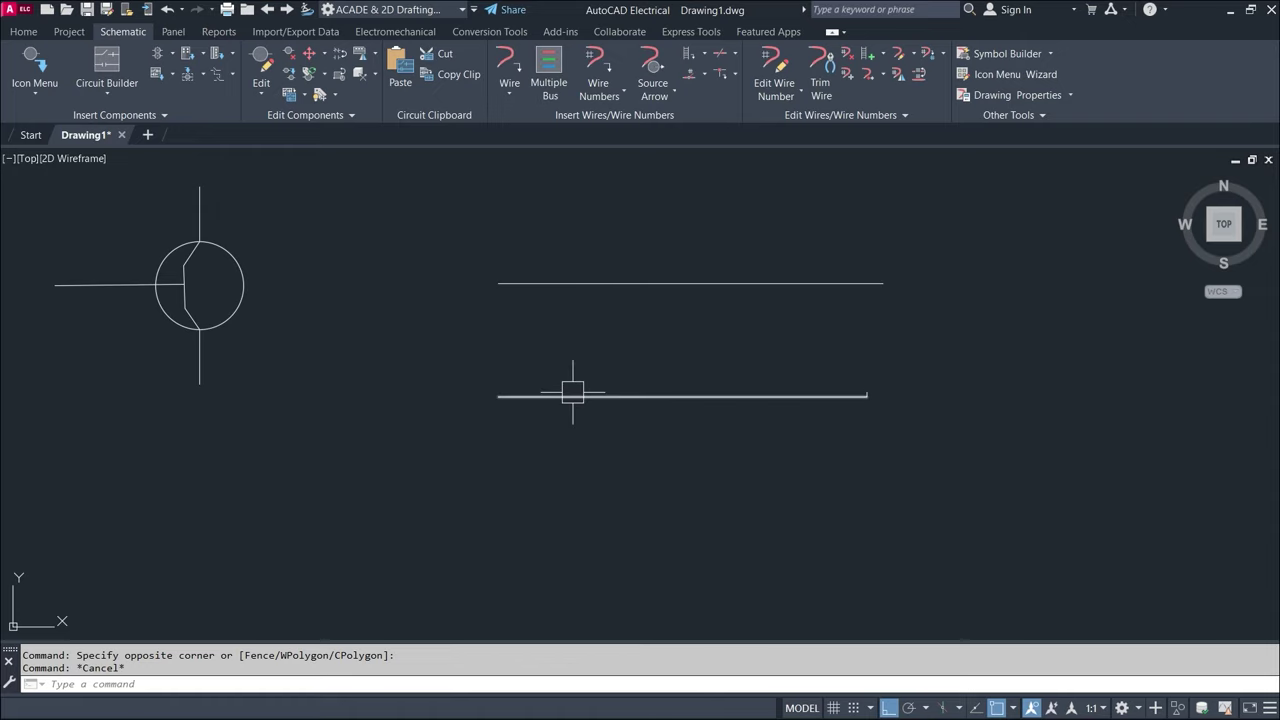
- Draw a vertical wire crossing the upper horizontal line
left_click(502, 66)
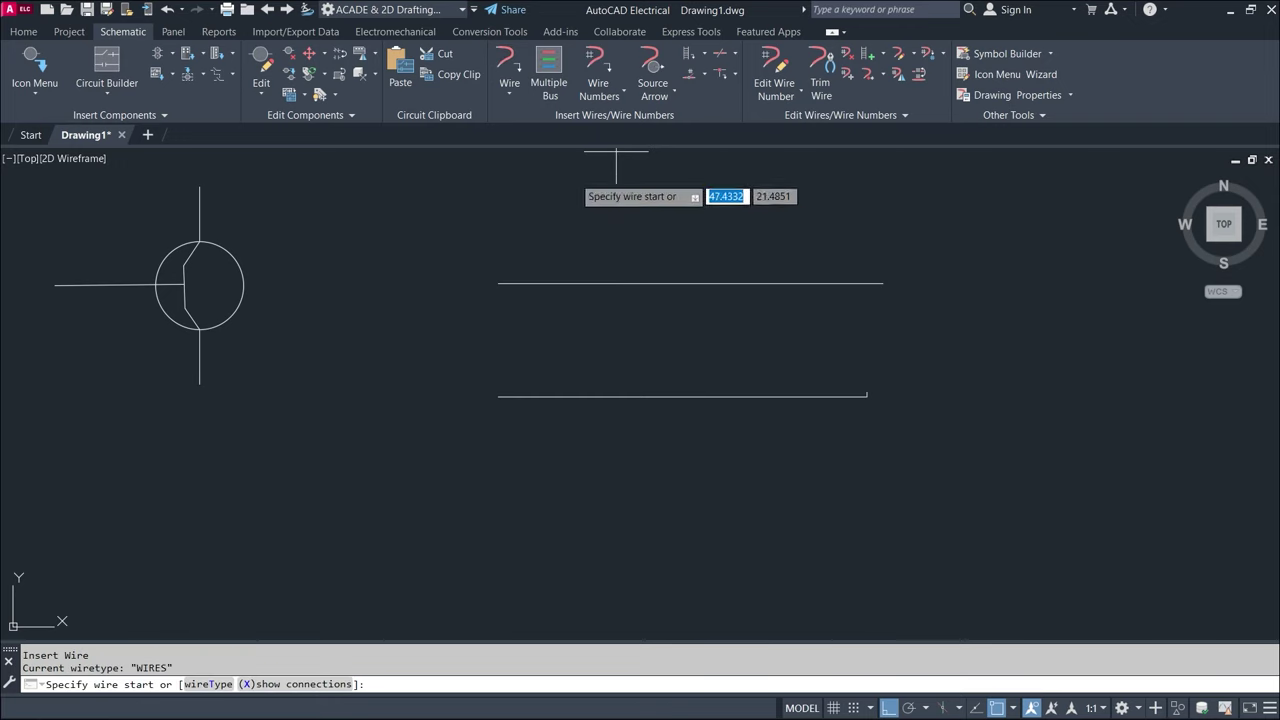
left_click(521, 218)
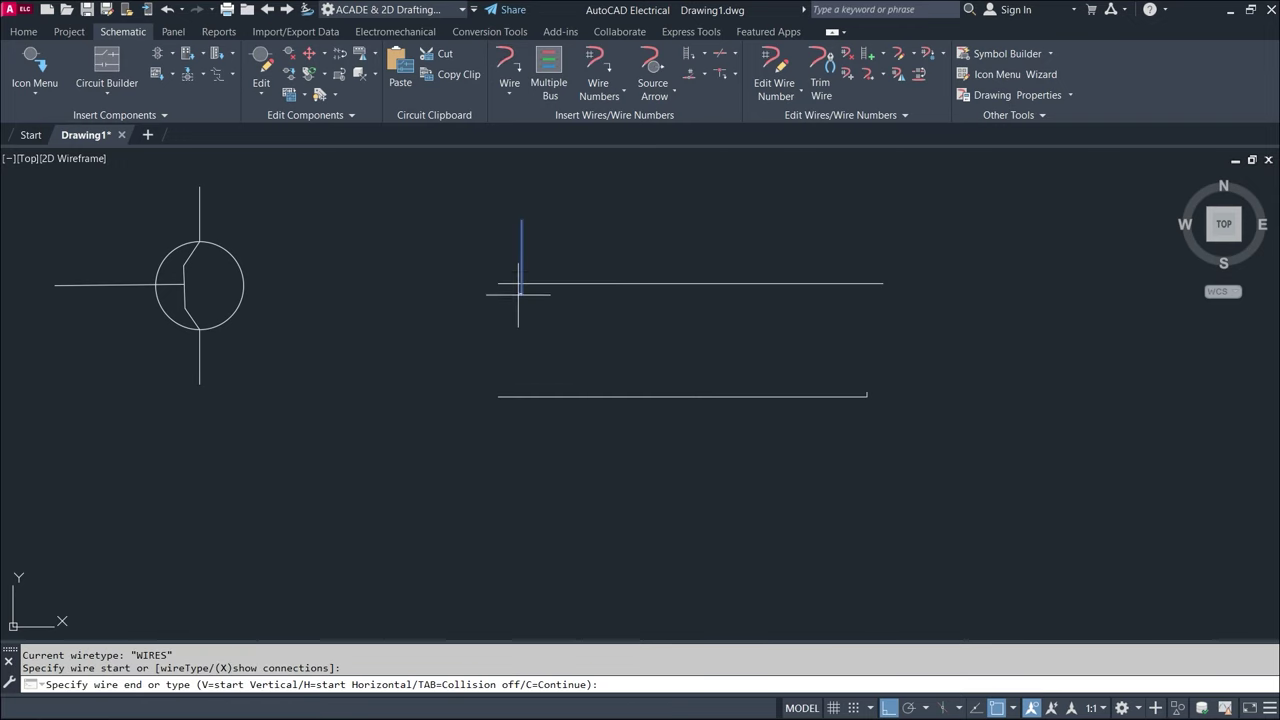
left_click(521, 330)
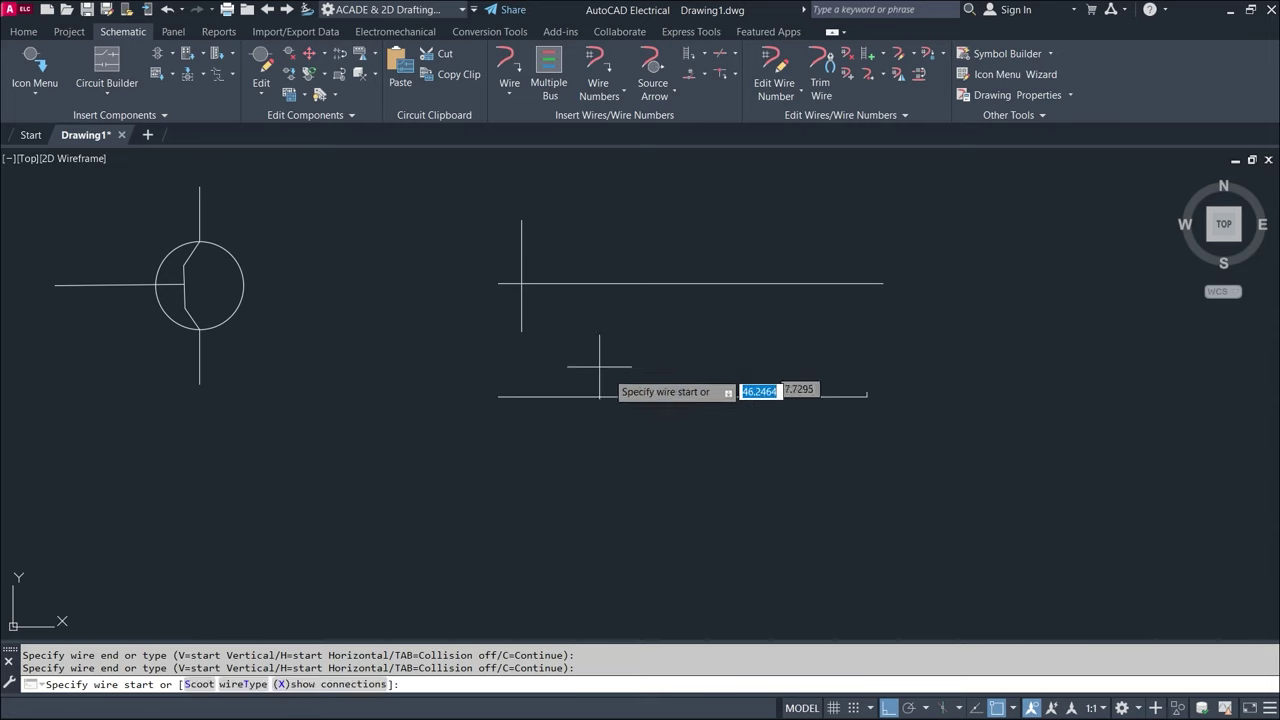
scroll(487, 285, "up", 3)
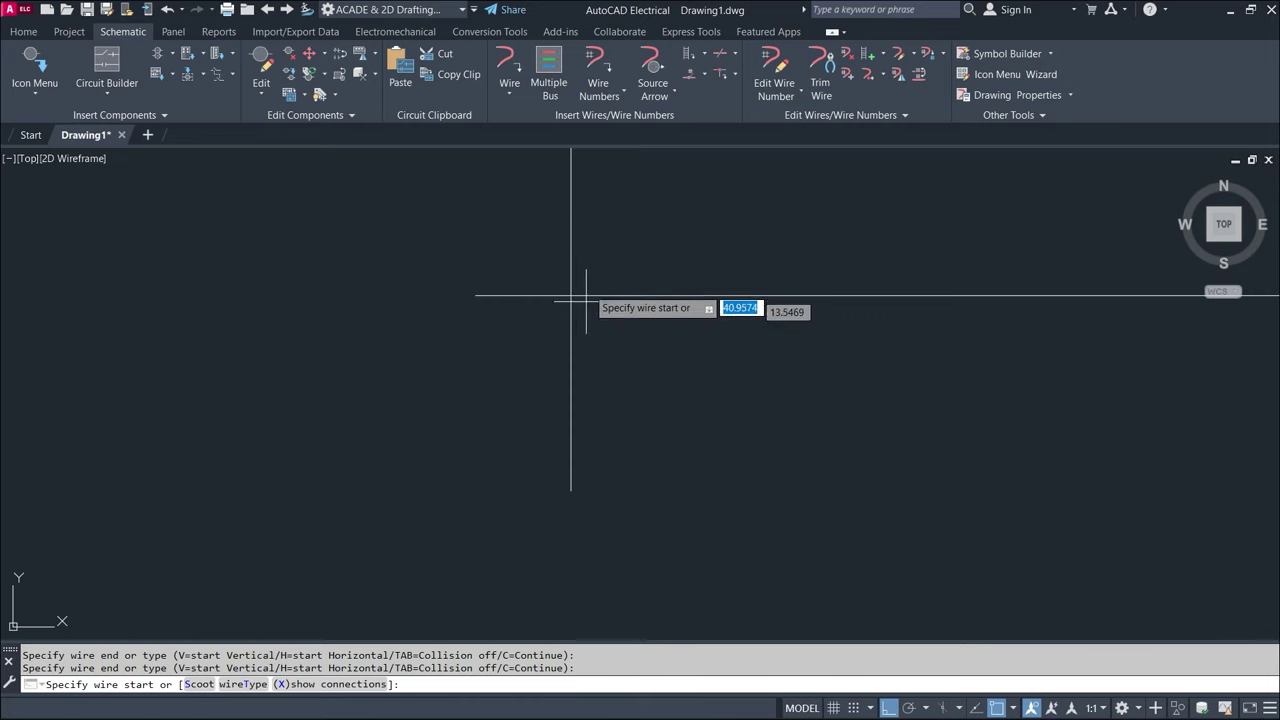
scroll(790, 387, "down", 3)
middle_click_drag(790, 387, 634, 300)
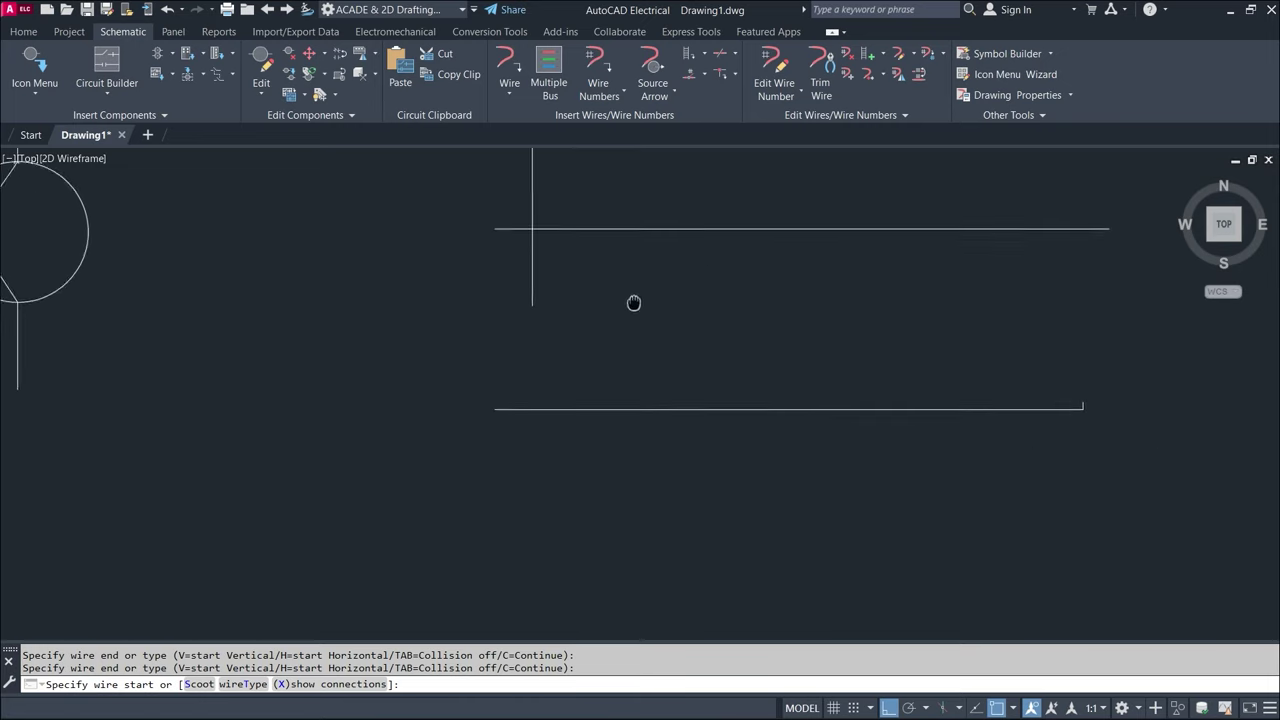
- Draw a vertical wire crossing the lower horizontal line and end wire drawing
left_click(687, 320)
left_click(702, 479)
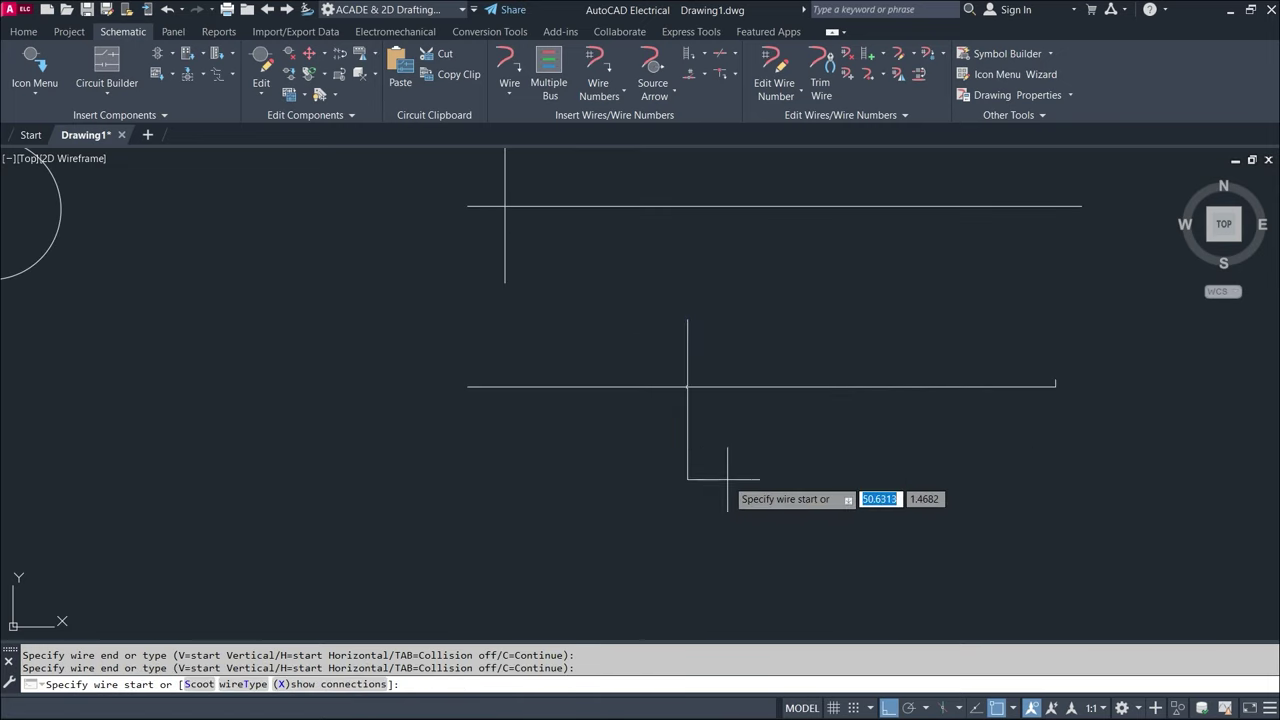
scroll(689, 382, "up", 5)
scroll(689, 382, "up", 3)
scroll(757, 366, "up", 2)
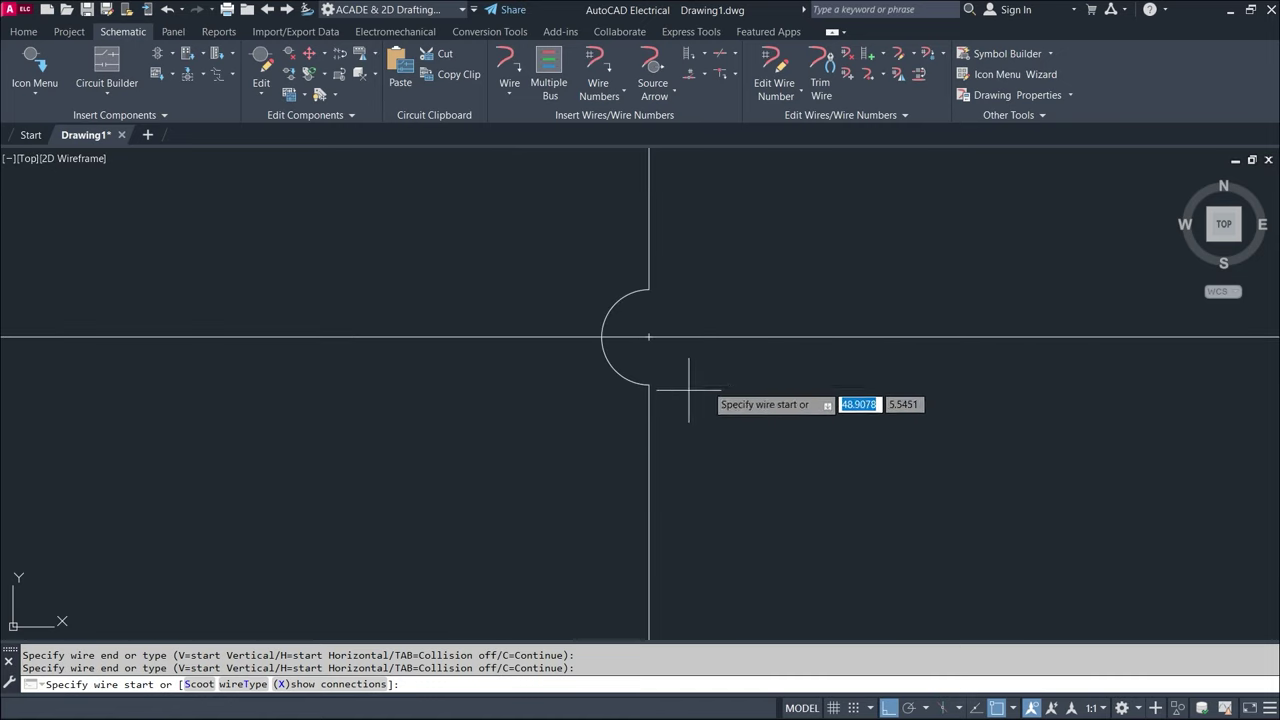
scroll(765, 366, "down", 5)
scroll(830, 478, "down", 4)
scroll(830, 478, "down", 2)
right_click(610, 320)
left_click(649, 331)
- Window-select all the test wires and lines and erase them
scroll(770, 340, "down", 3)
middle_click_drag(857, 437, 728, 474)
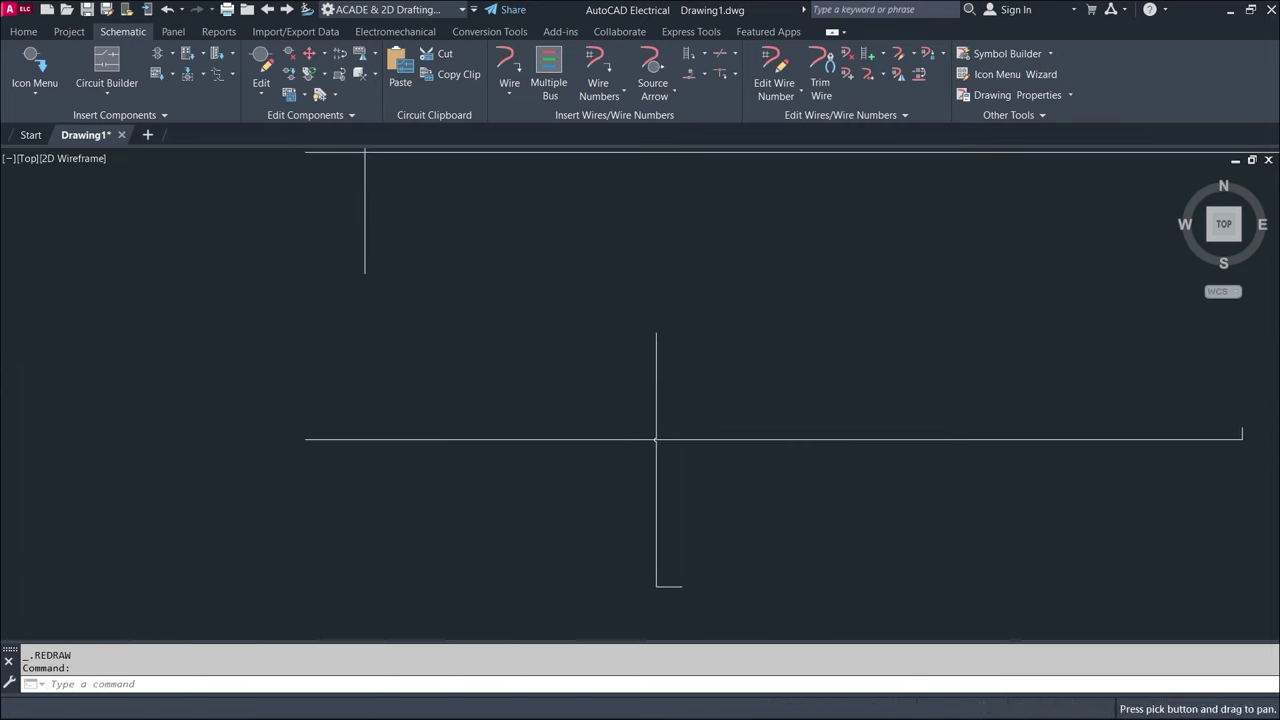
scroll(625, 315, "down", 4)
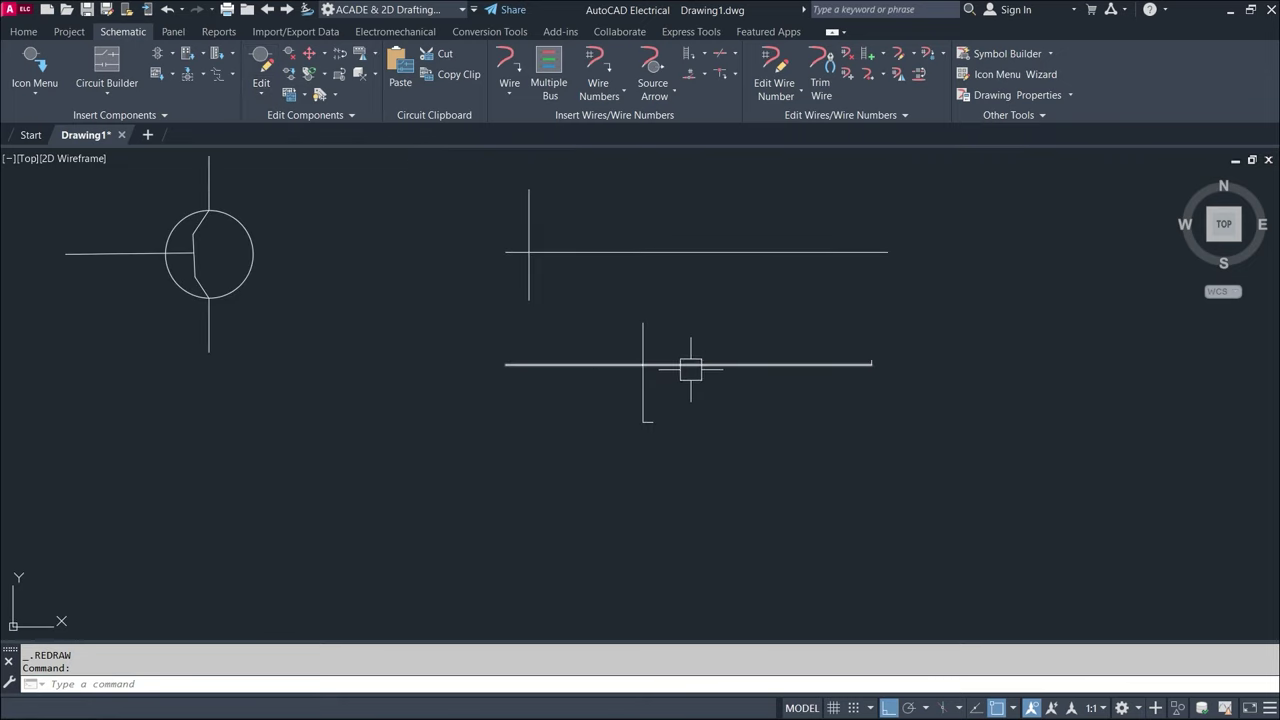
left_click(763, 432)
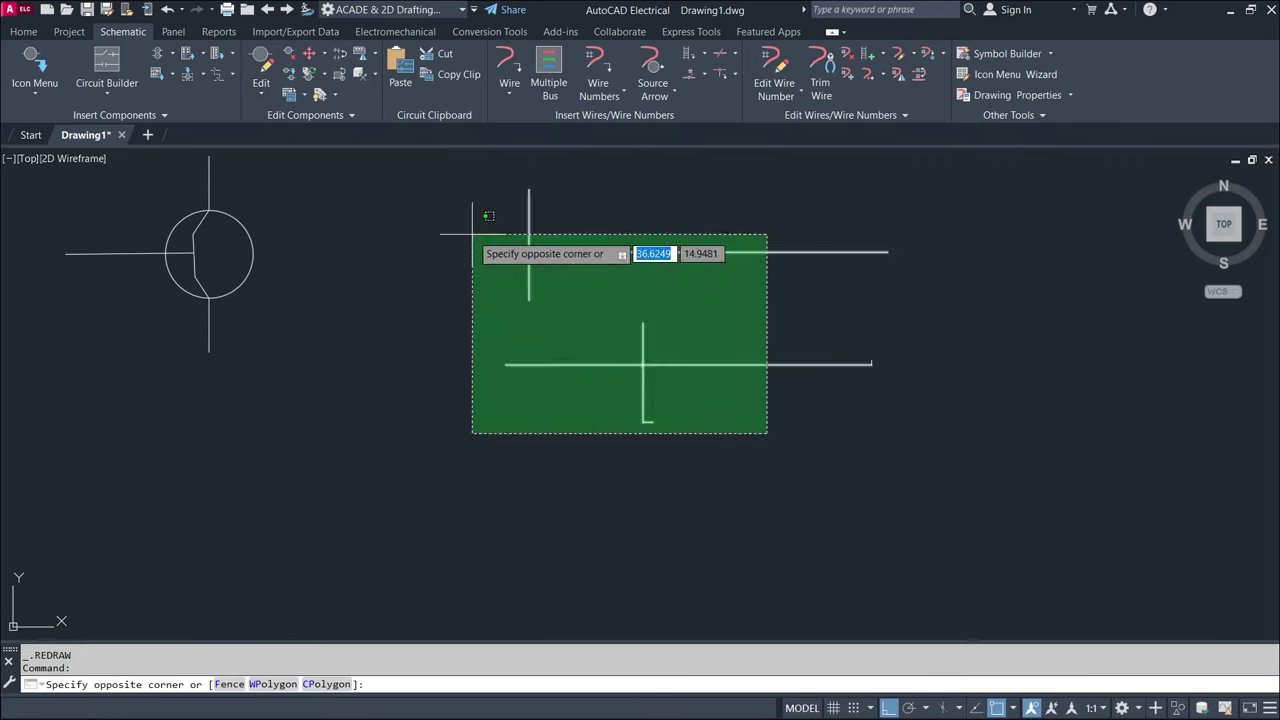
left_click(472, 234)
key("Delete")
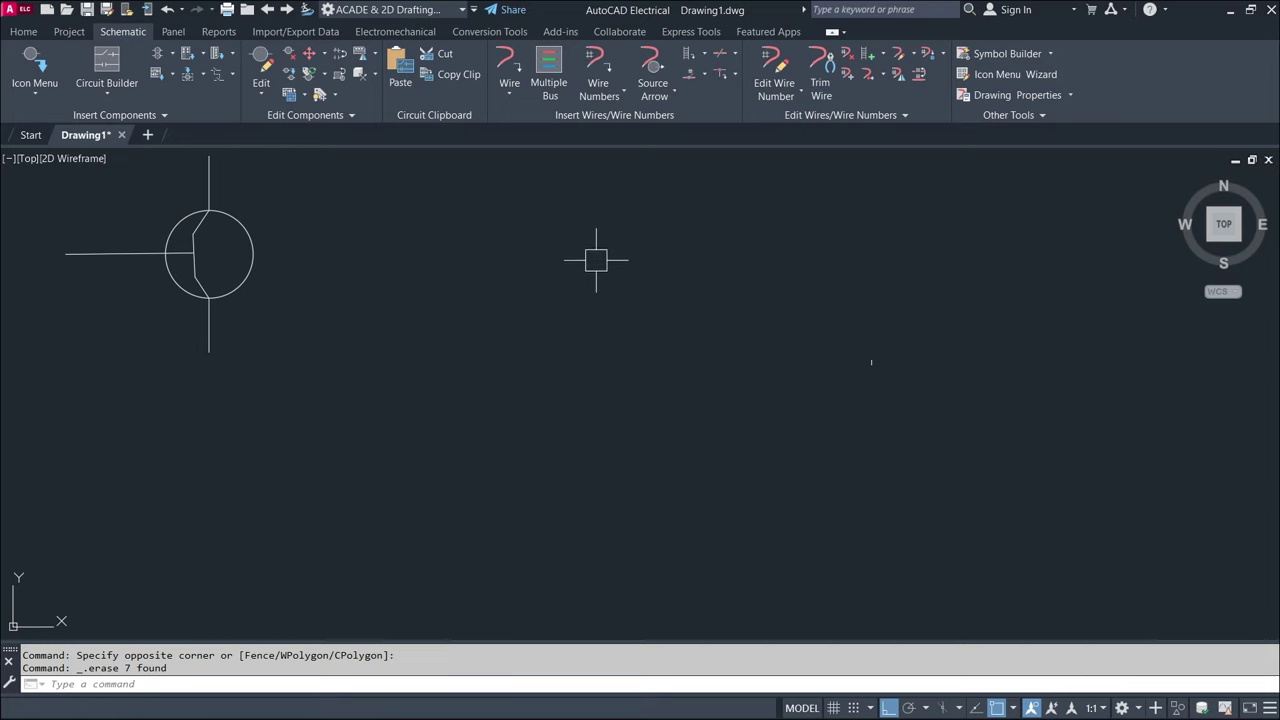
- Erase the leftover wire fragment, then briefly open and dismiss the component insertion menu
key("Delete")
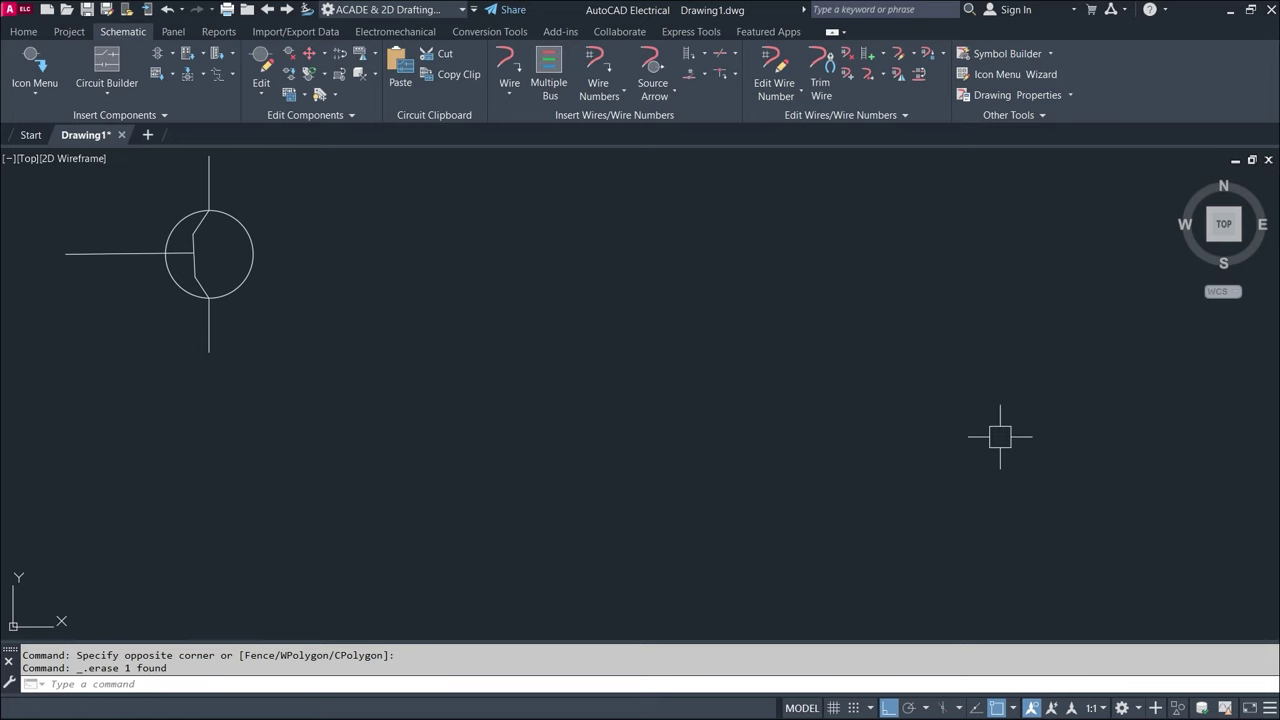
left_click(25, 32)
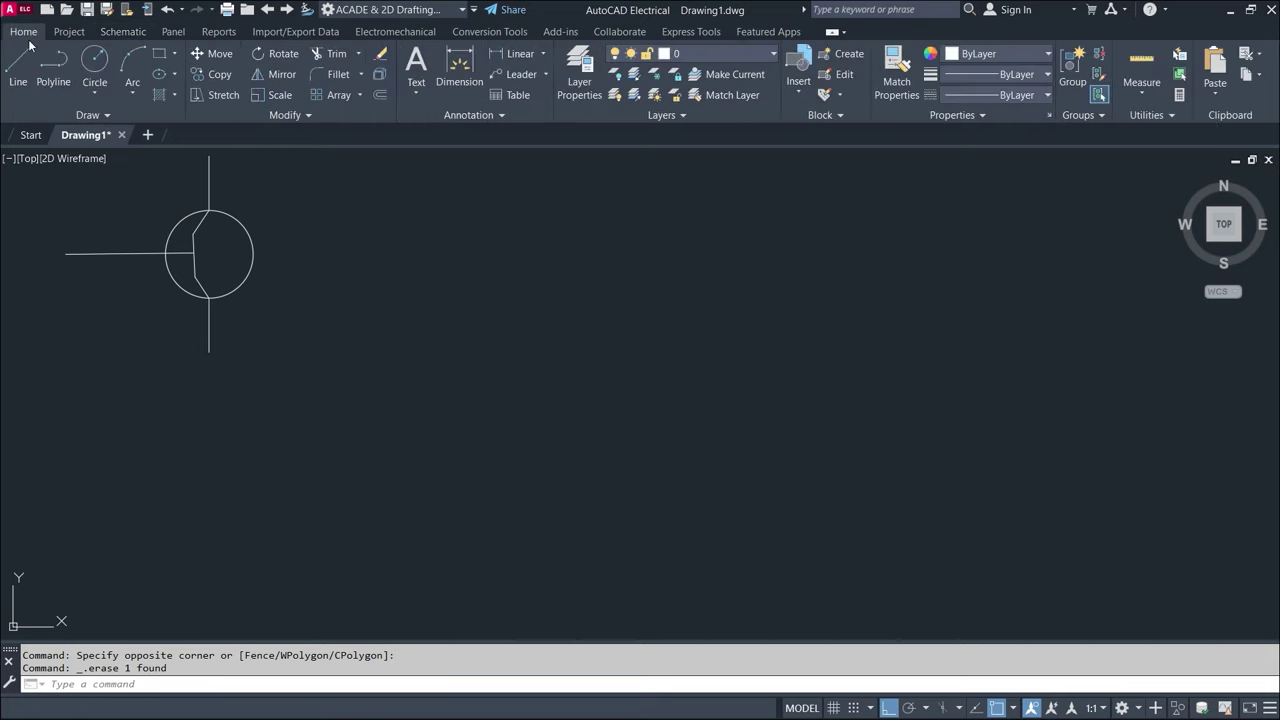
middle_click_drag(167, 189, 238, 266)
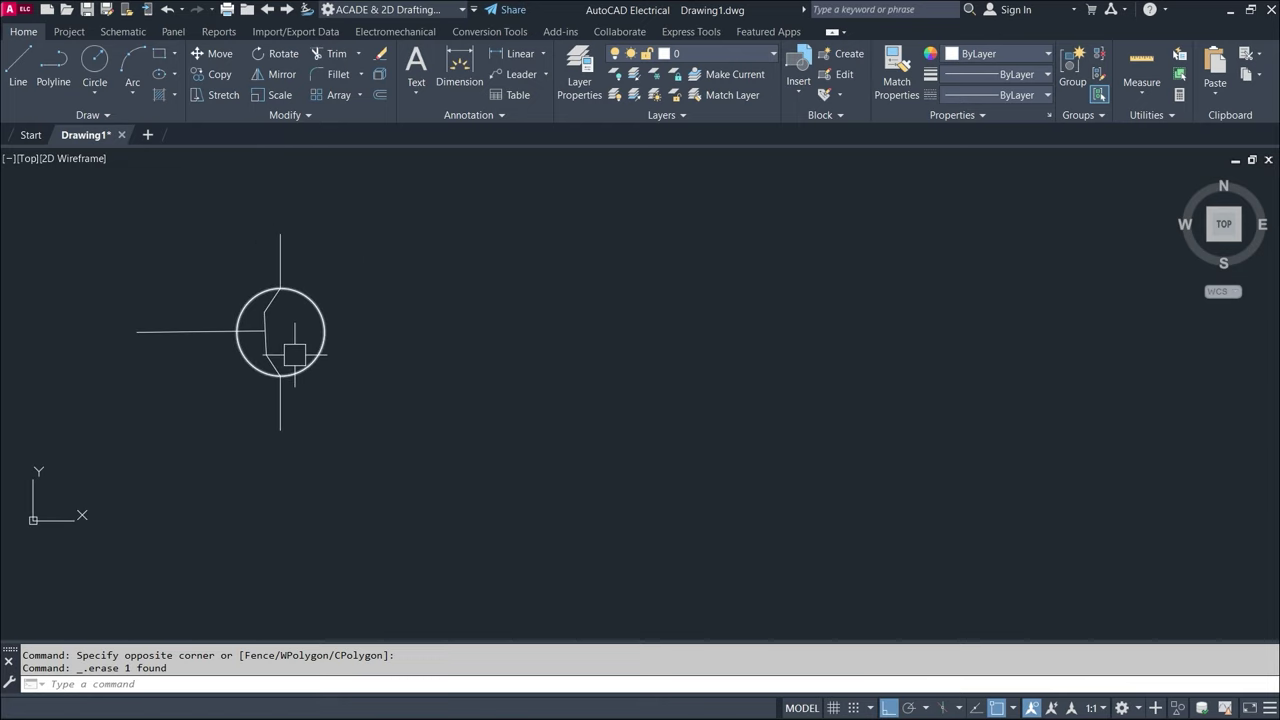
left_click(134, 36)
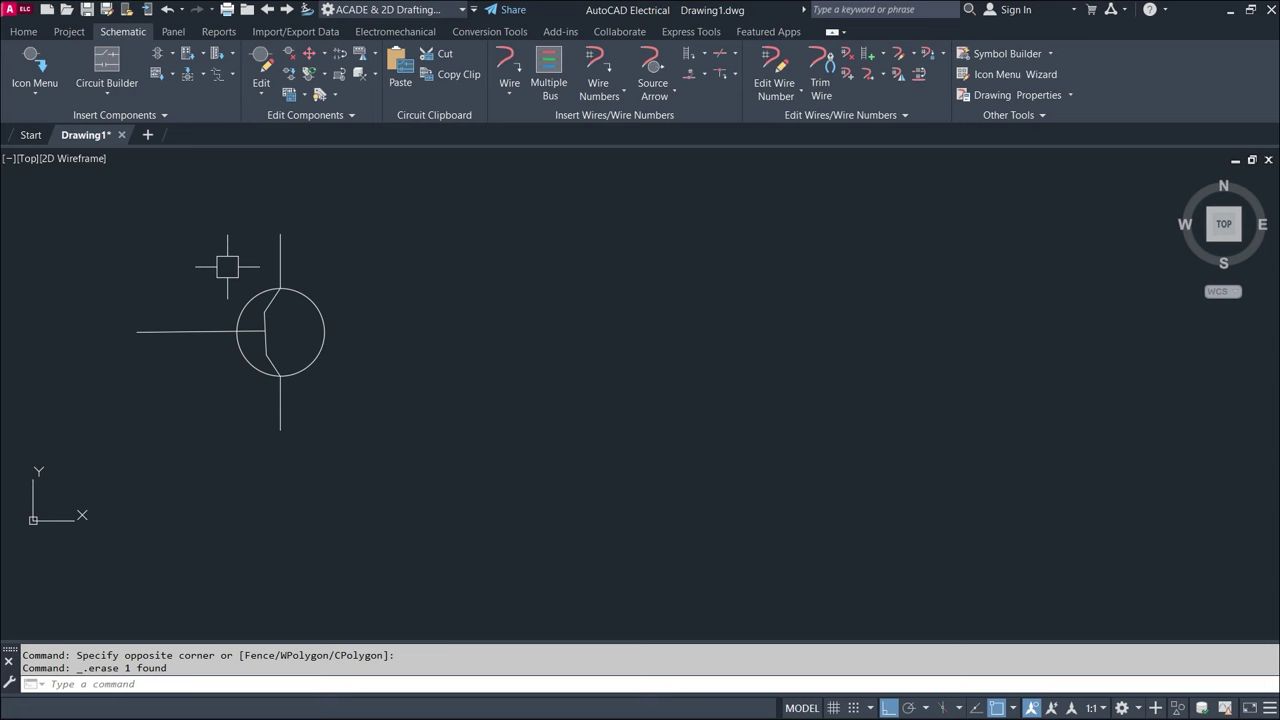
left_click(31, 95)
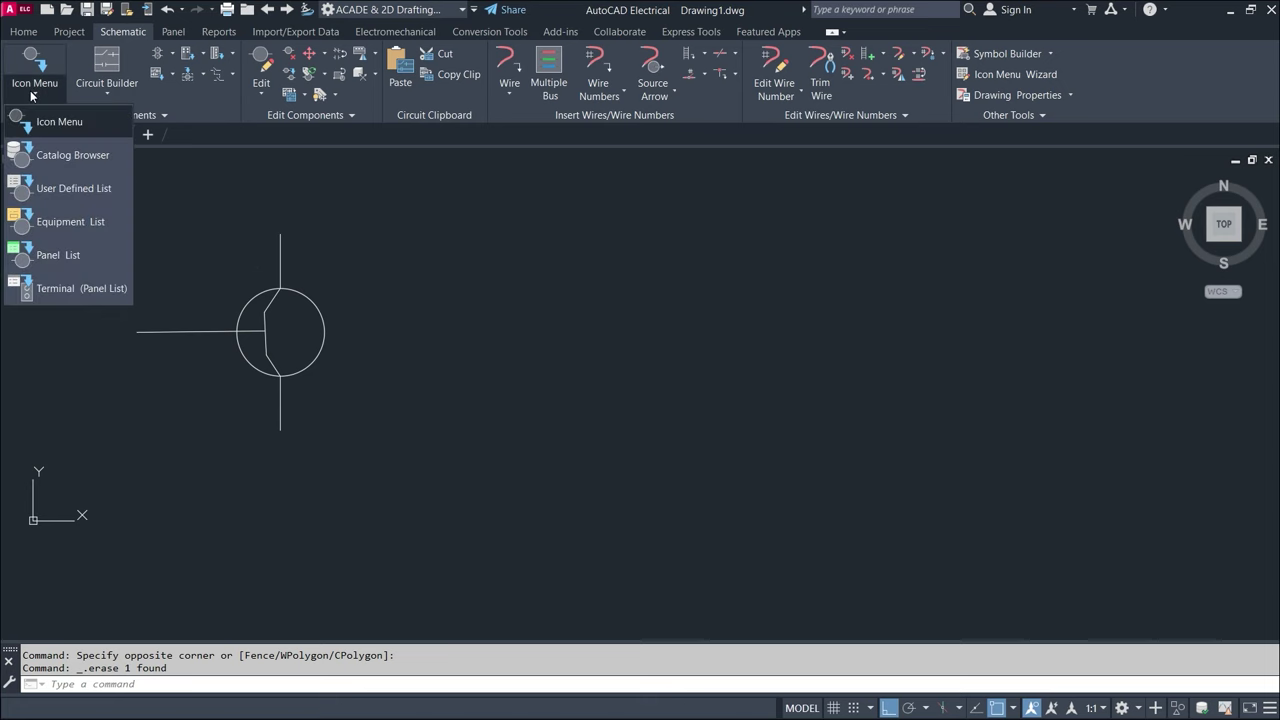
left_click(62, 122)
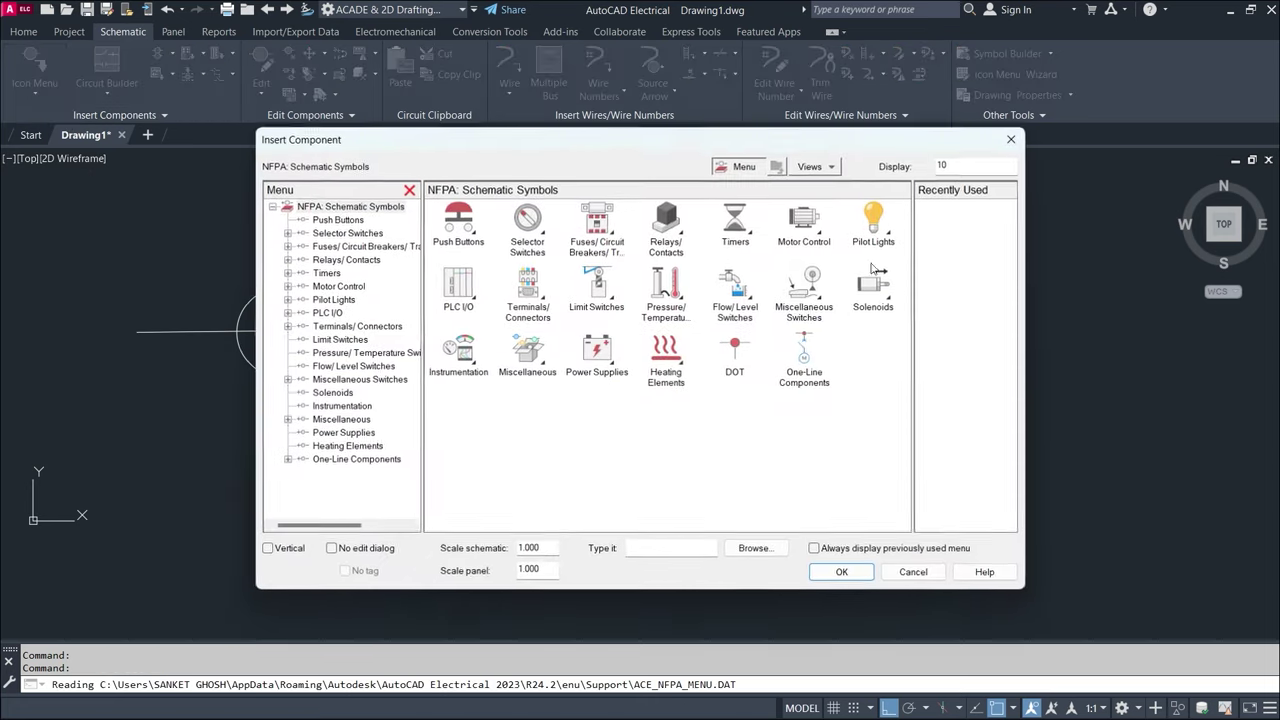
key("Escape")
- Open NFPA SCHEMATIC.pdf from the electrical folder on the desktop
left_click(1224, 10)
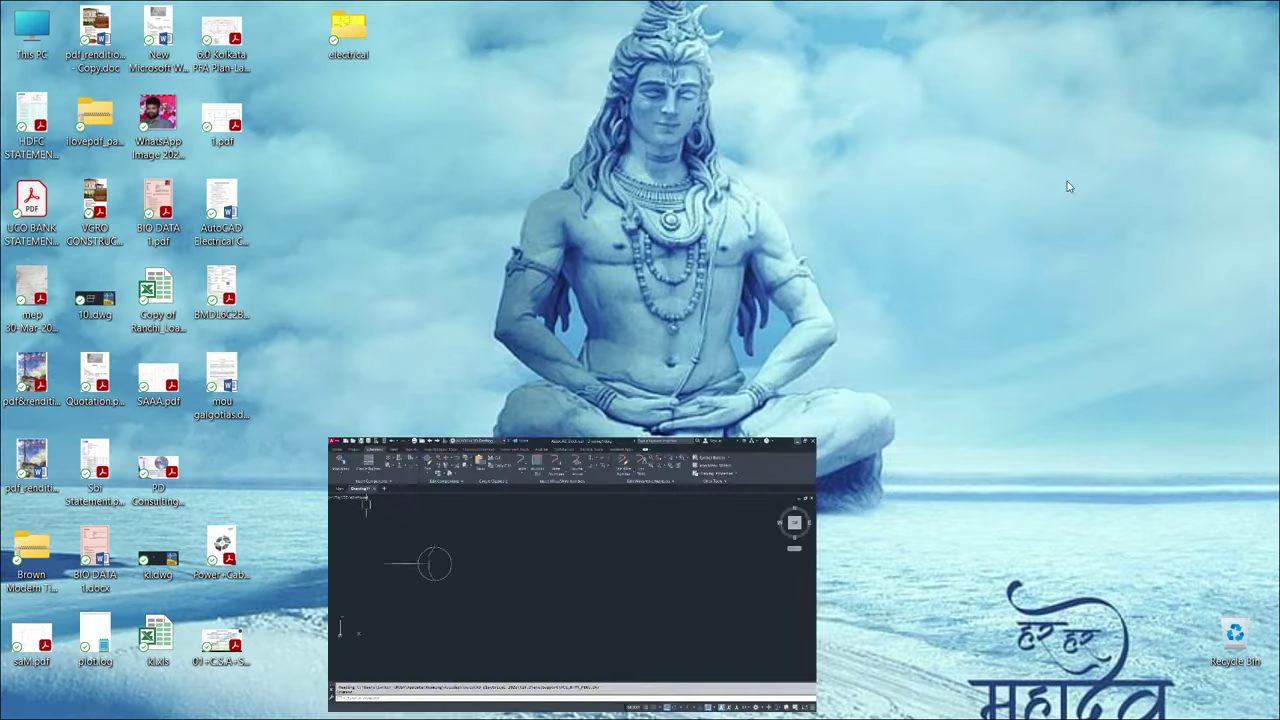
double_click(352, 38)
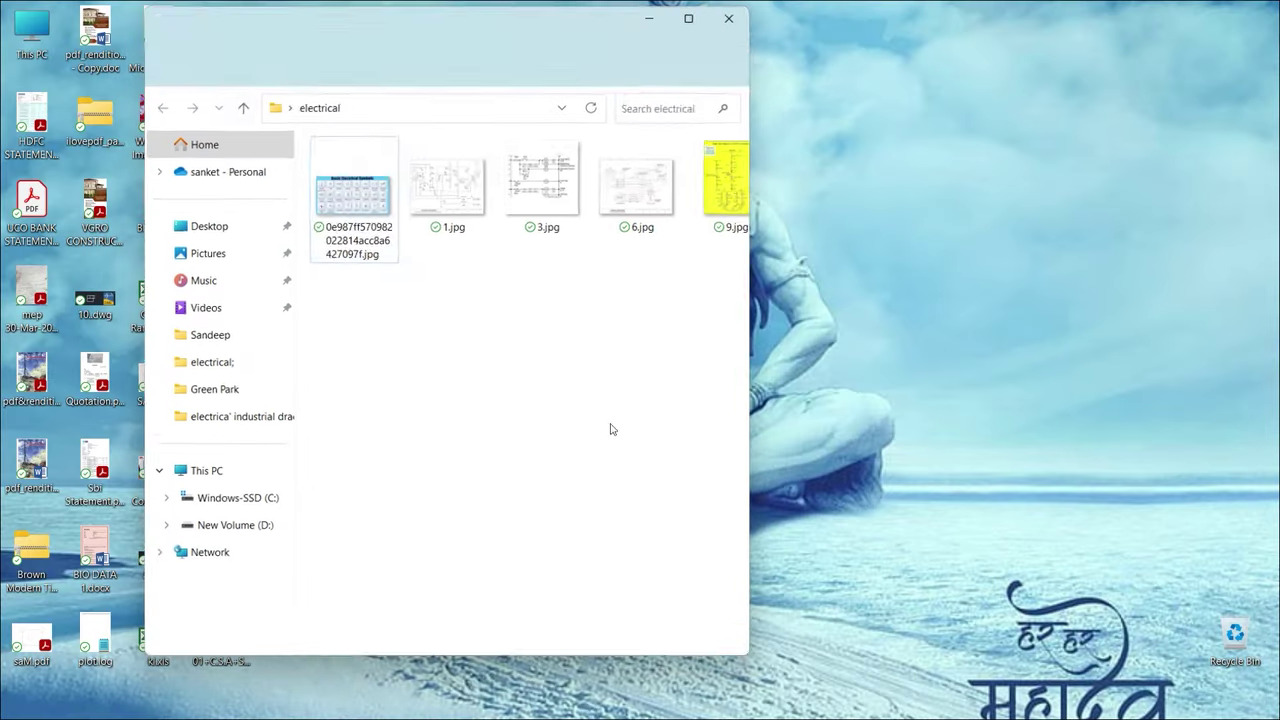
left_click(562, 344)
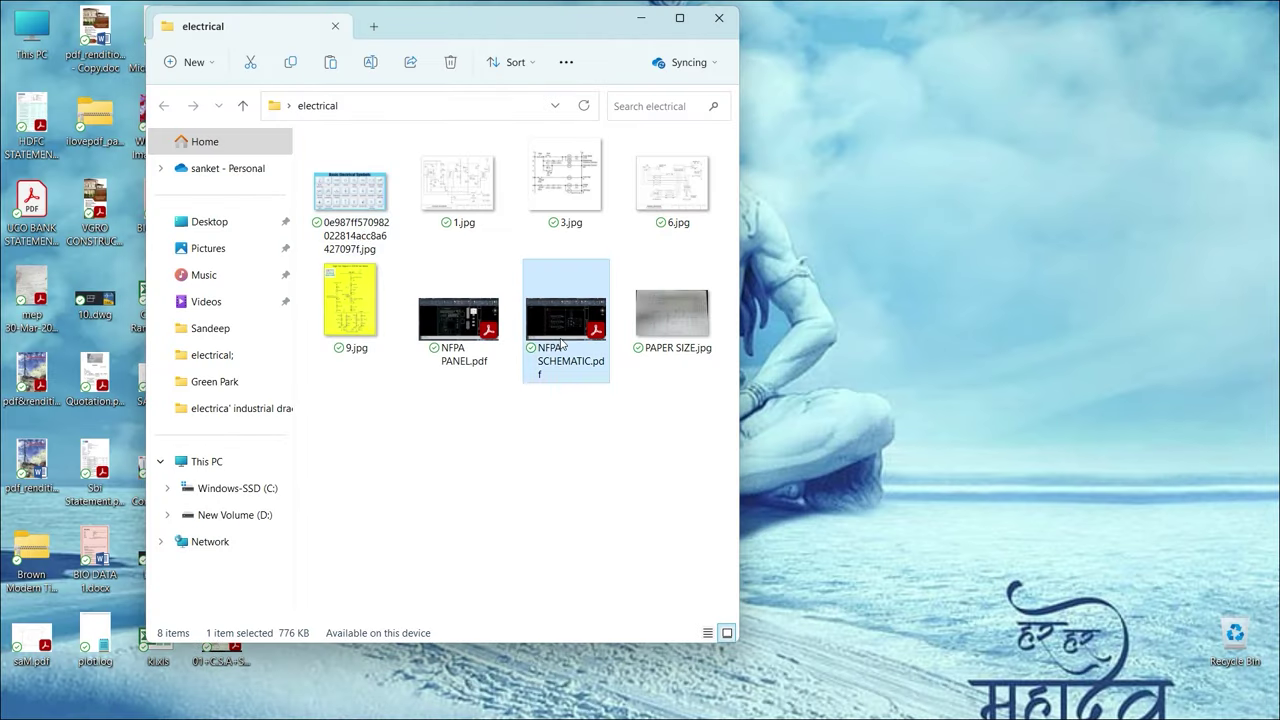
double_click(580, 371)
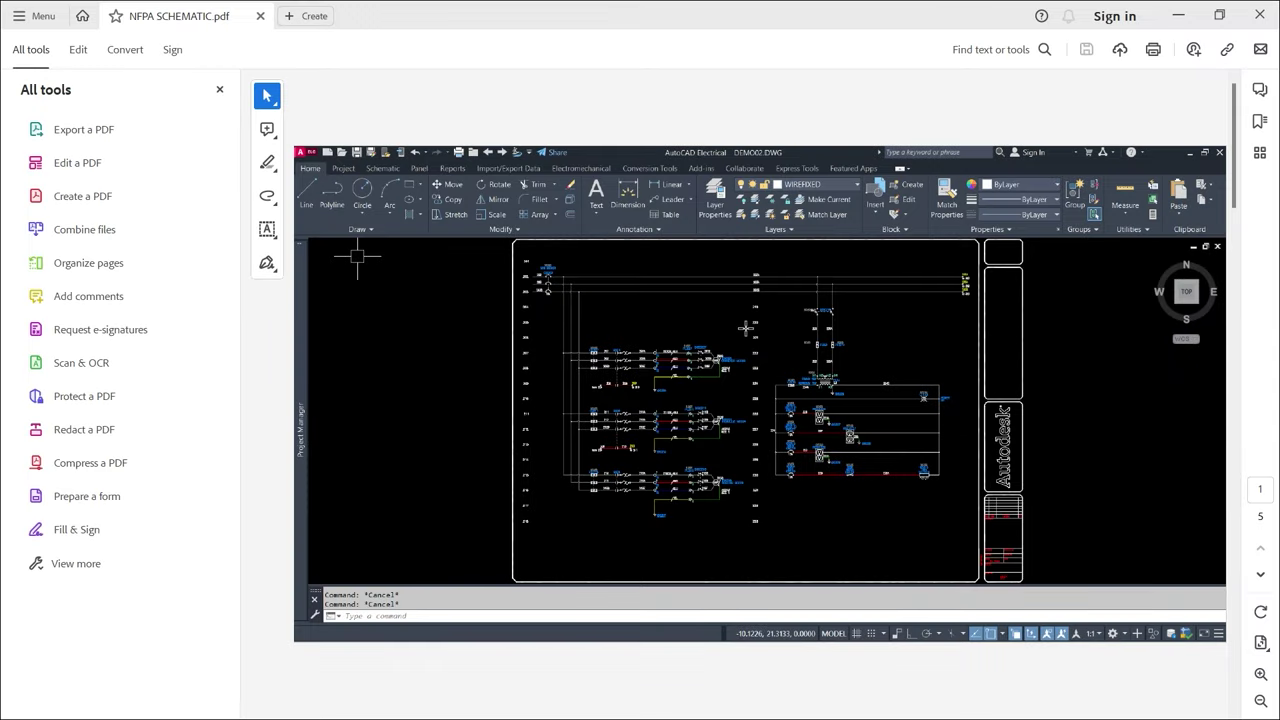
- Hide Acrobat's tools panel, zoom the schematic to 125%, then minimize the viewer
left_click(221, 91)
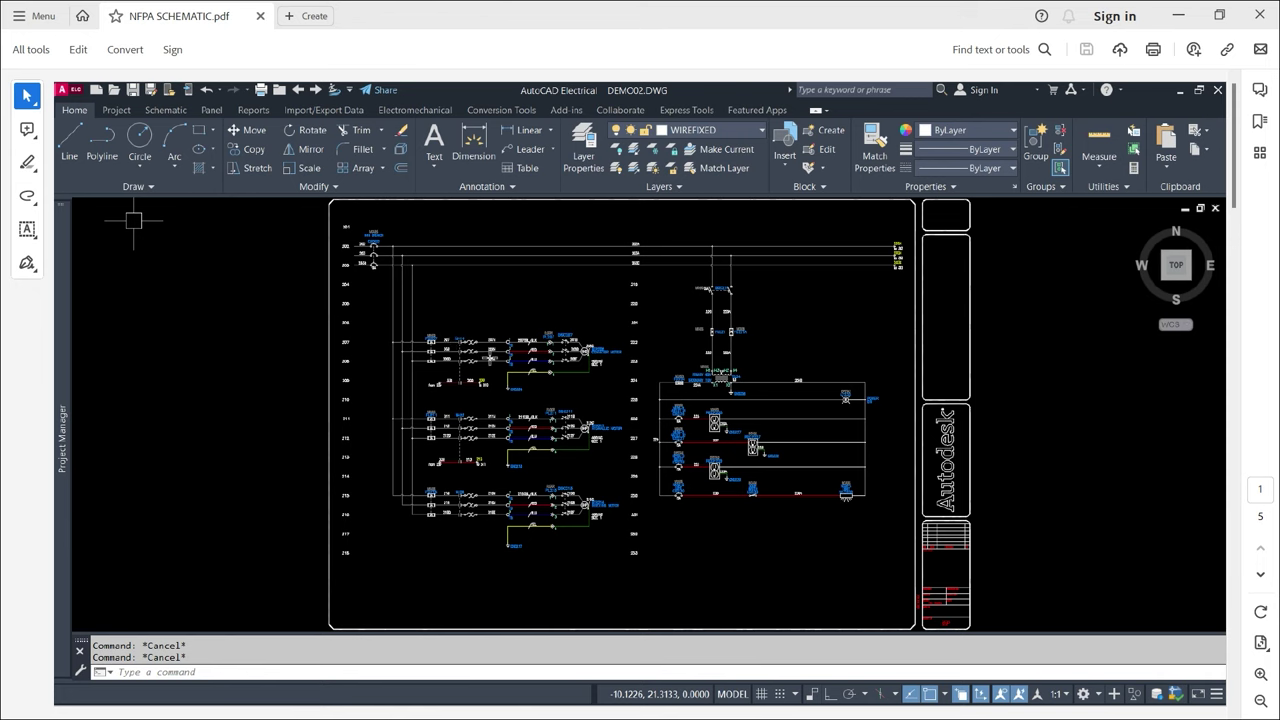
key("ctrl+equal")
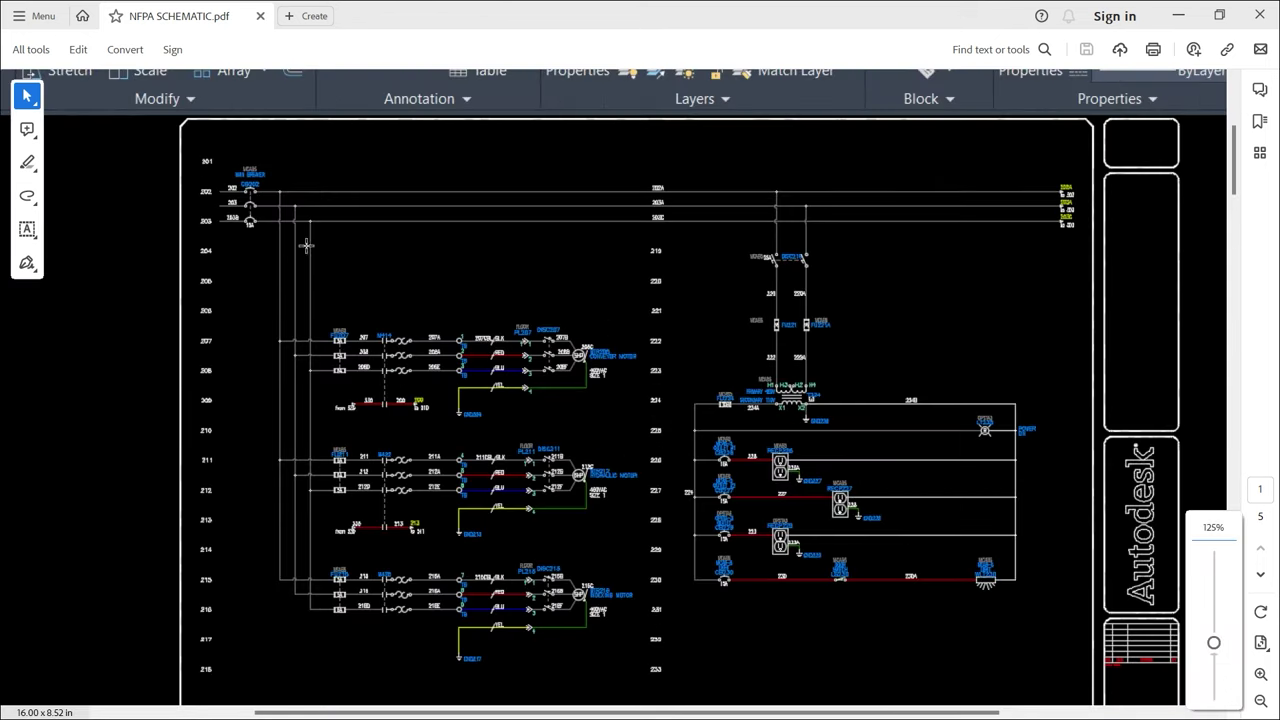
scroll(234, 198, "up", 2, "ctrl")
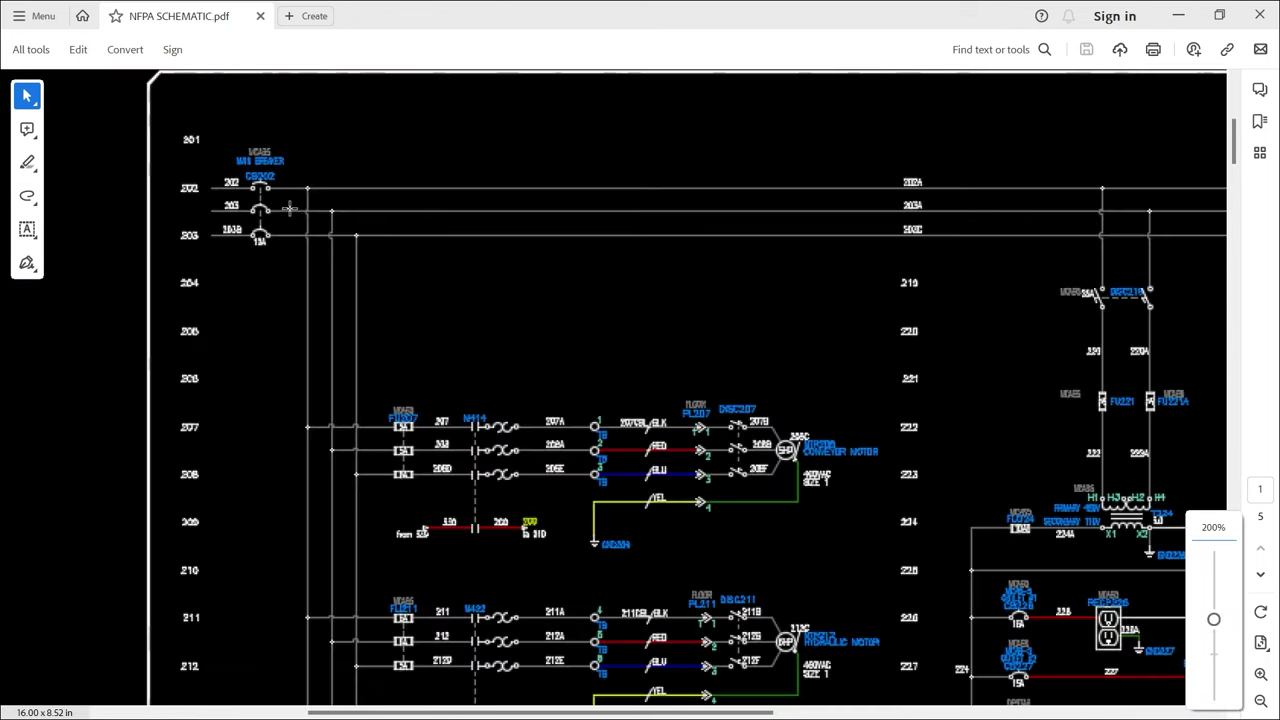
scroll(276, 216, "down", 1, "ctrl")
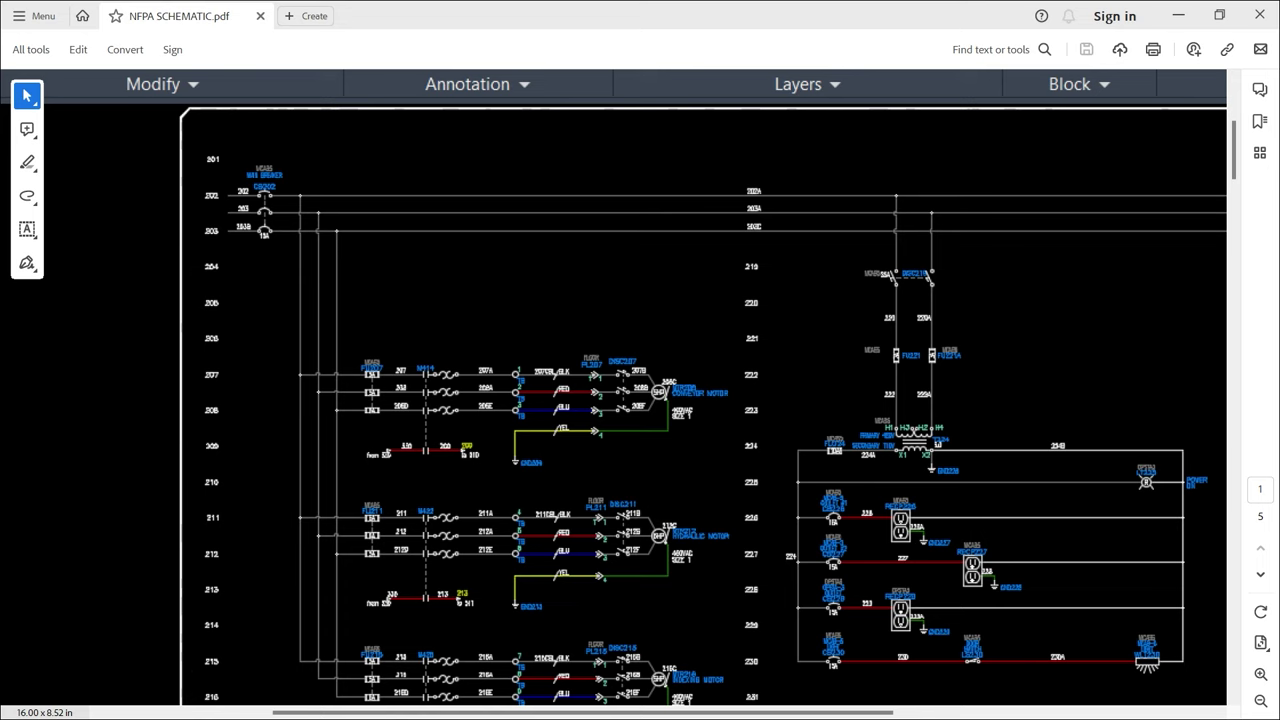
left_click(1172, 16)
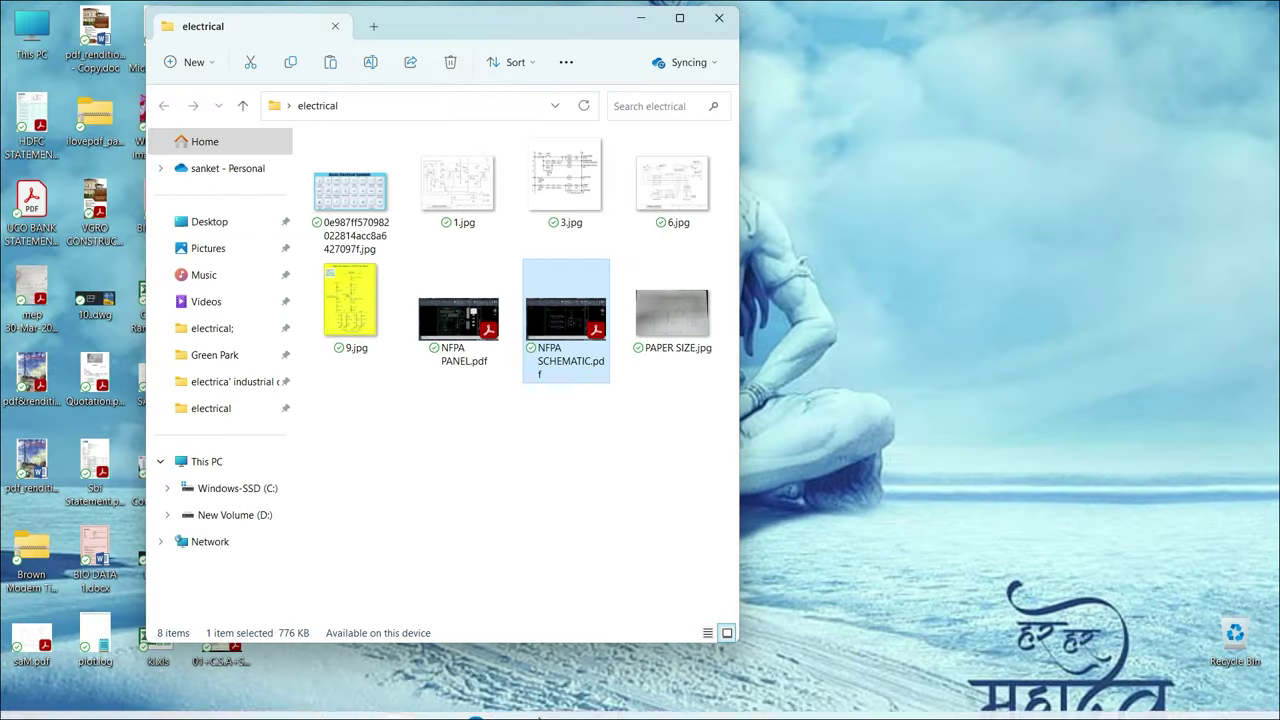
- Bring AutoCAD Electrical back in front from the taskbar
left_click(540, 703)
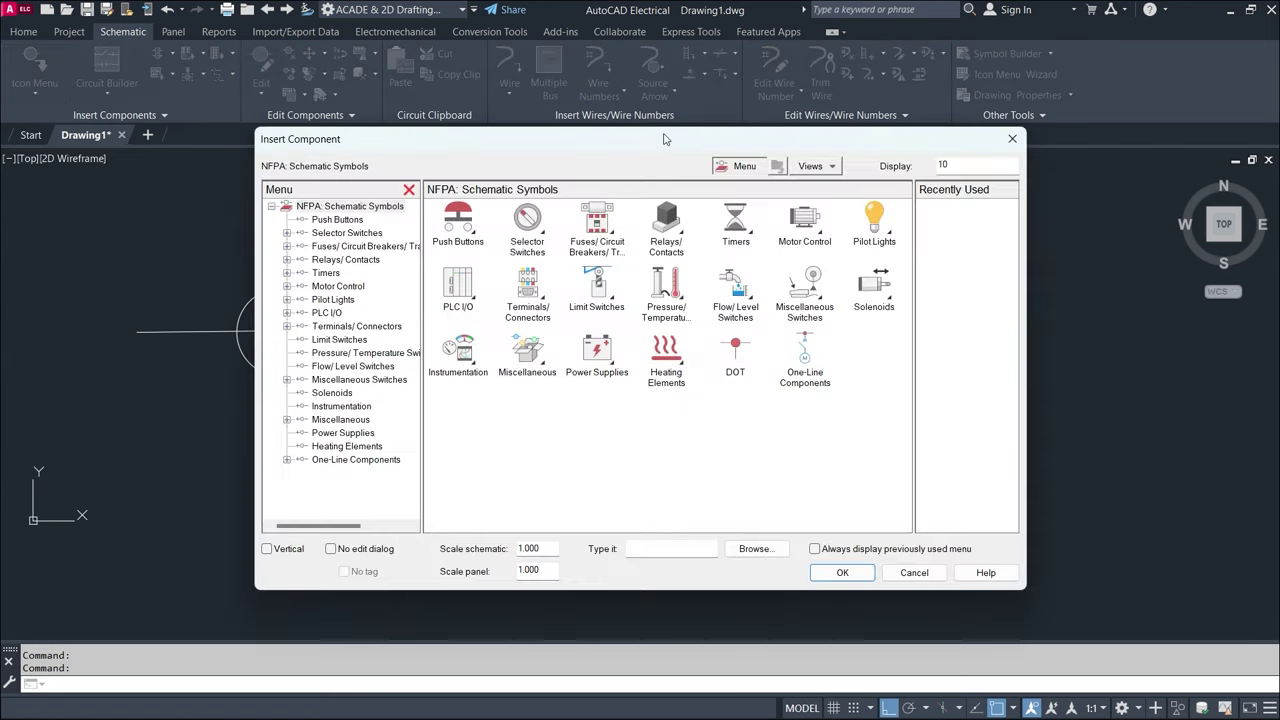
- Start inserting a push button symbol from the Insert Component dialog, then cancel it
left_click_drag(663, 138, 684, 77)
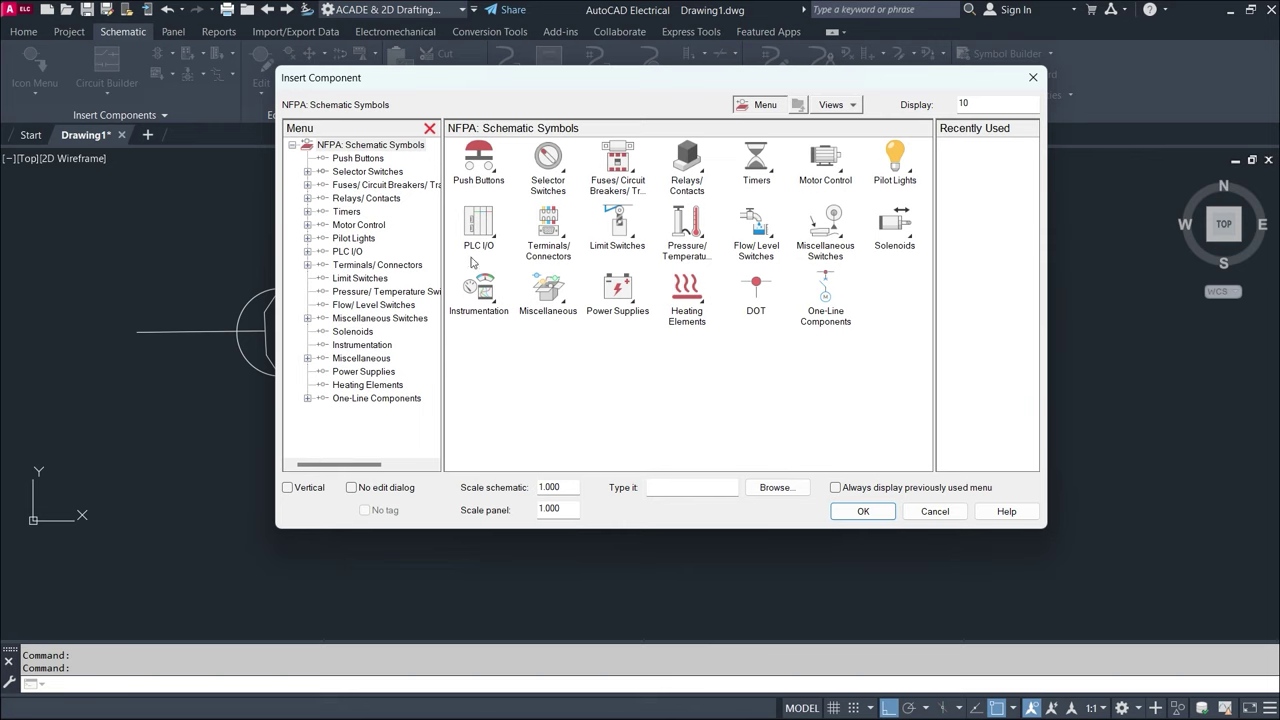
left_click(478, 158)
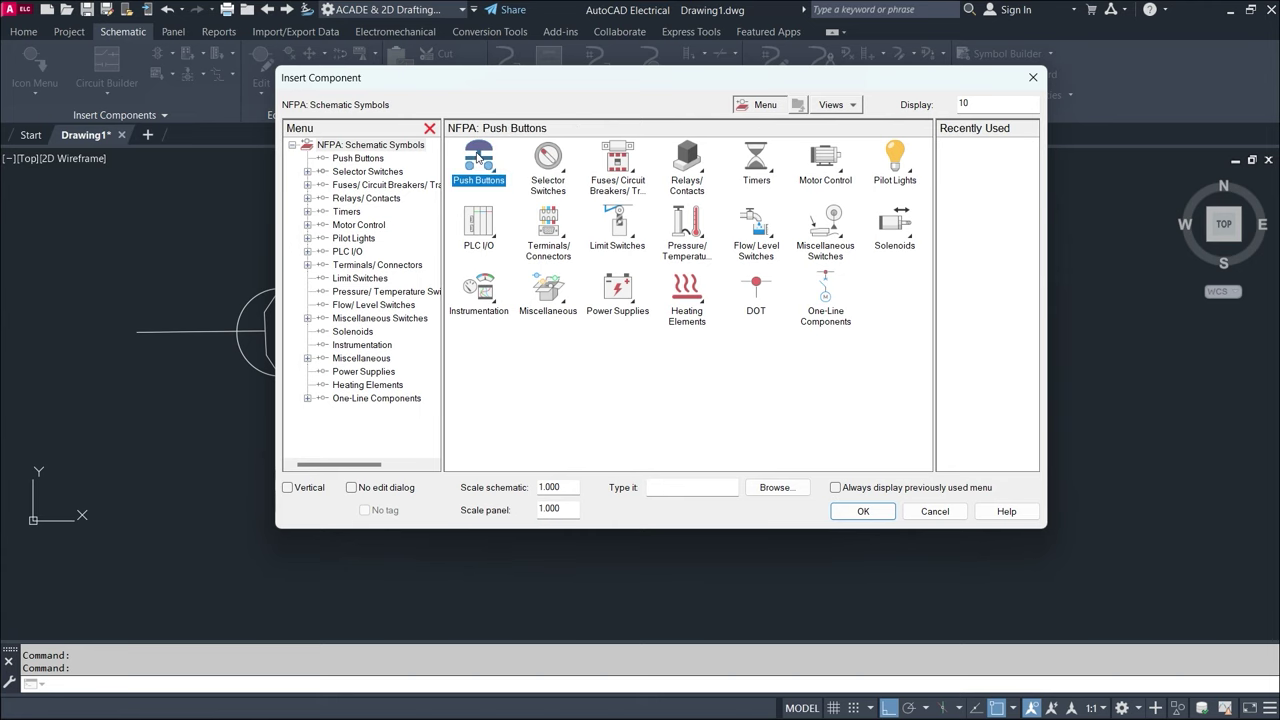
left_click(478, 158)
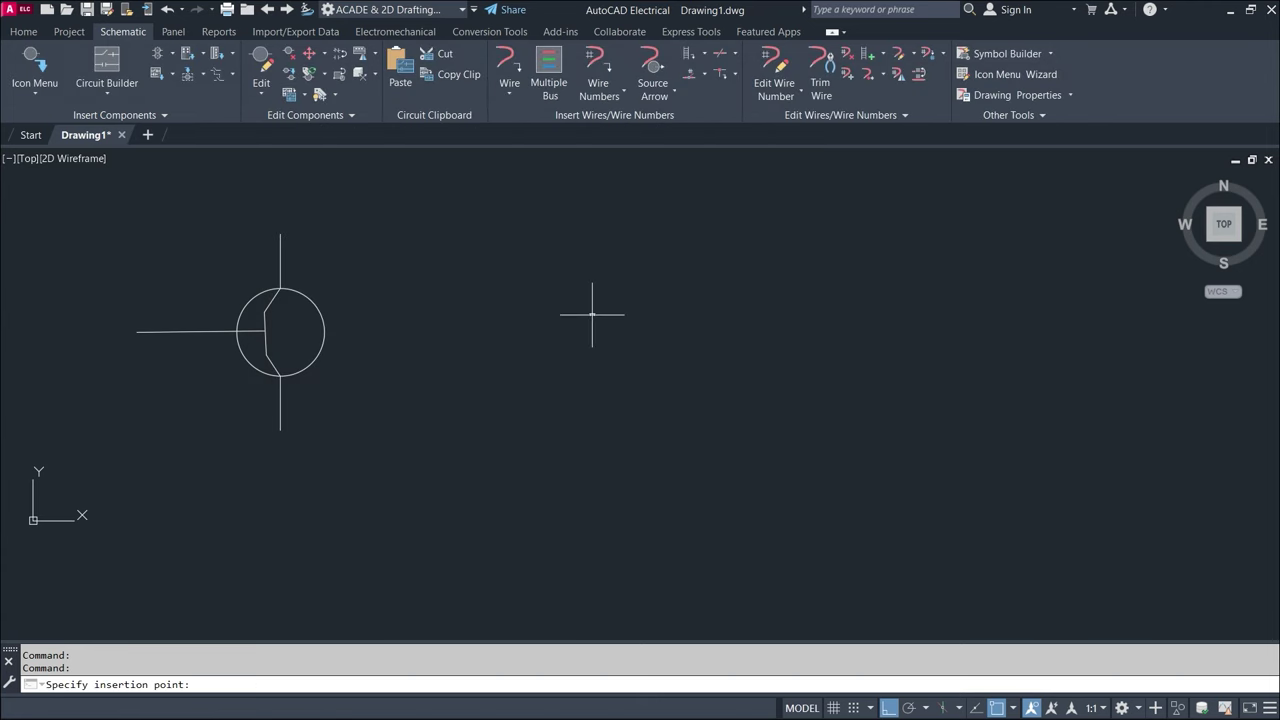
key("Return")
key("Escape")
key("Escape")
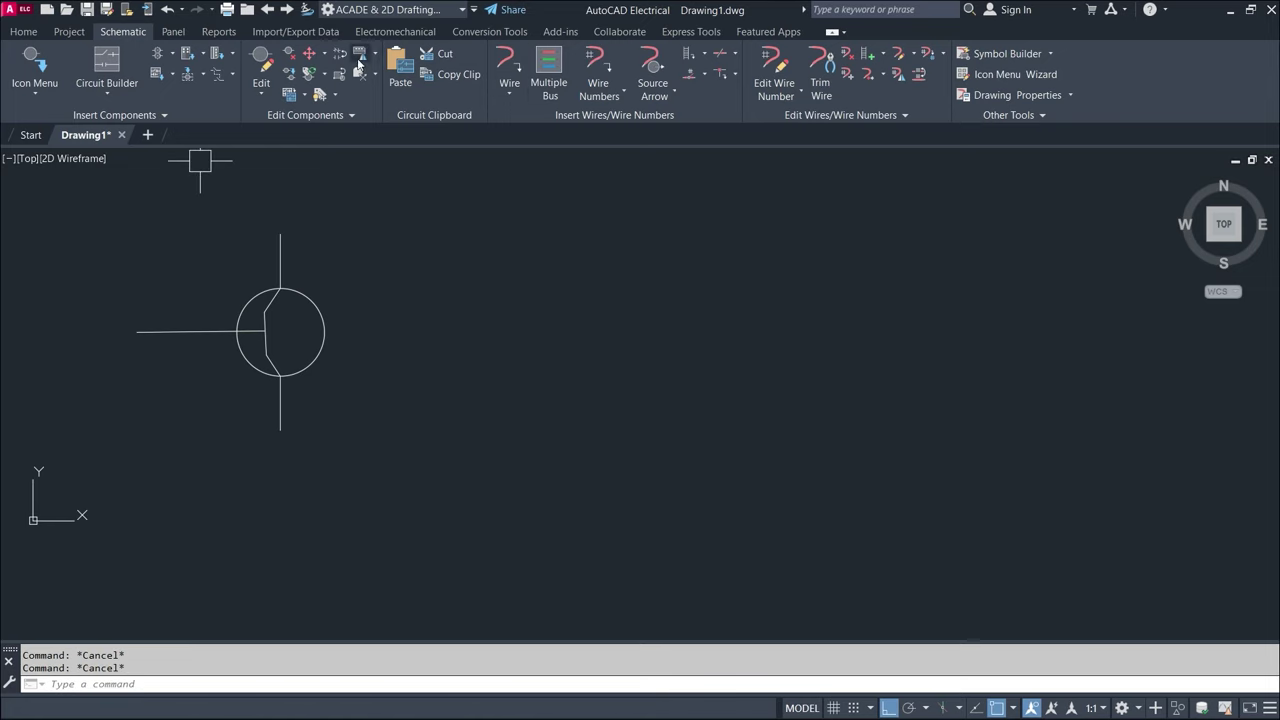
- Draw an L-shaped wire right of the circle and place a Push Button NO on it
left_click(508, 65)
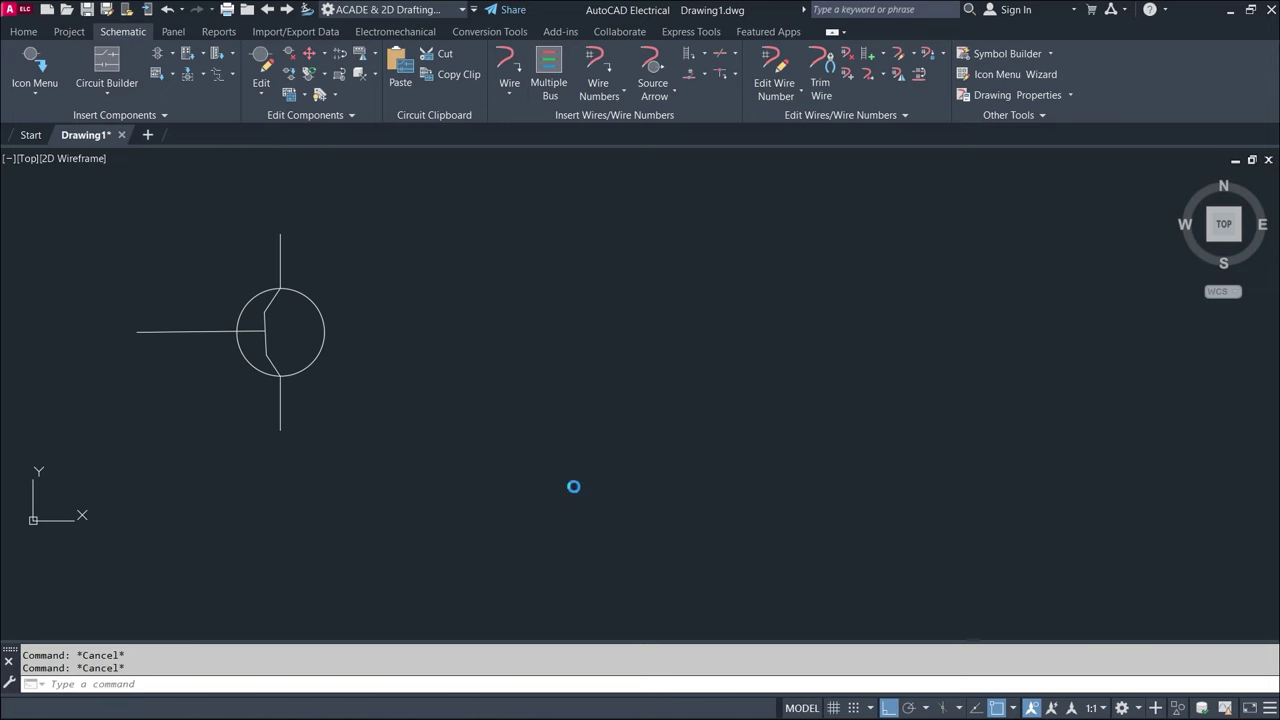
left_click(960, 375)
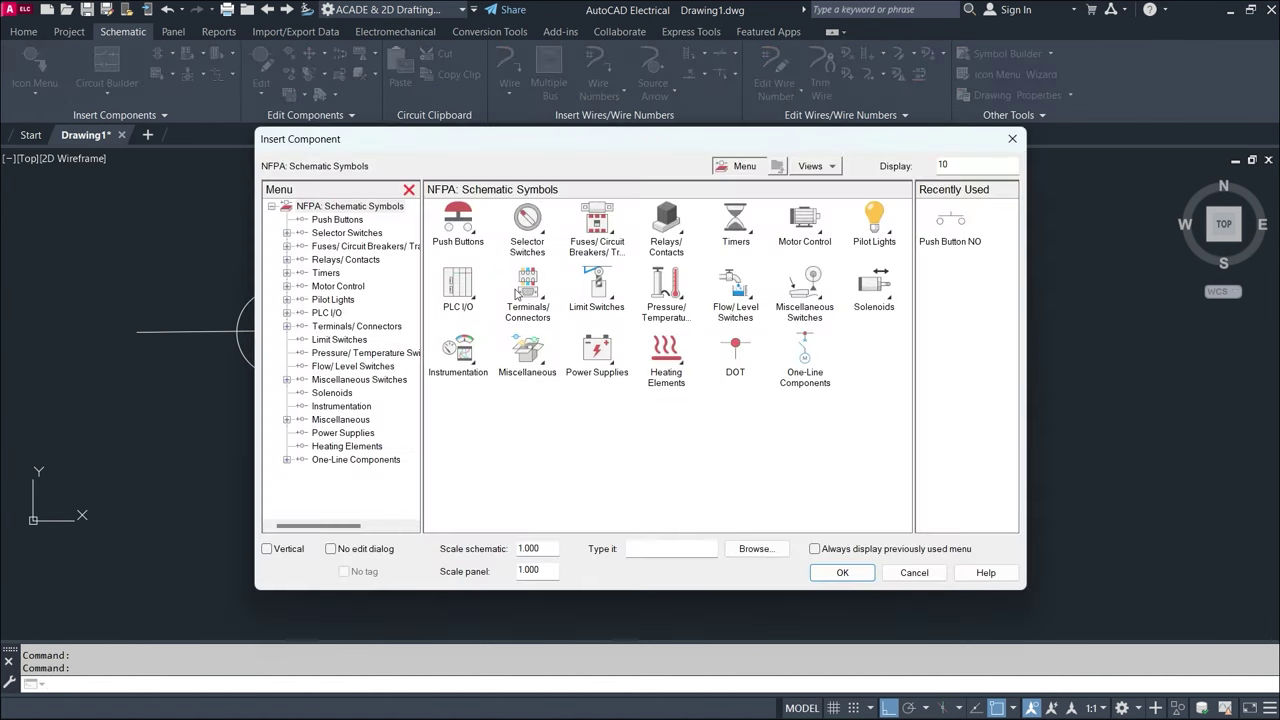
left_click(463, 225)
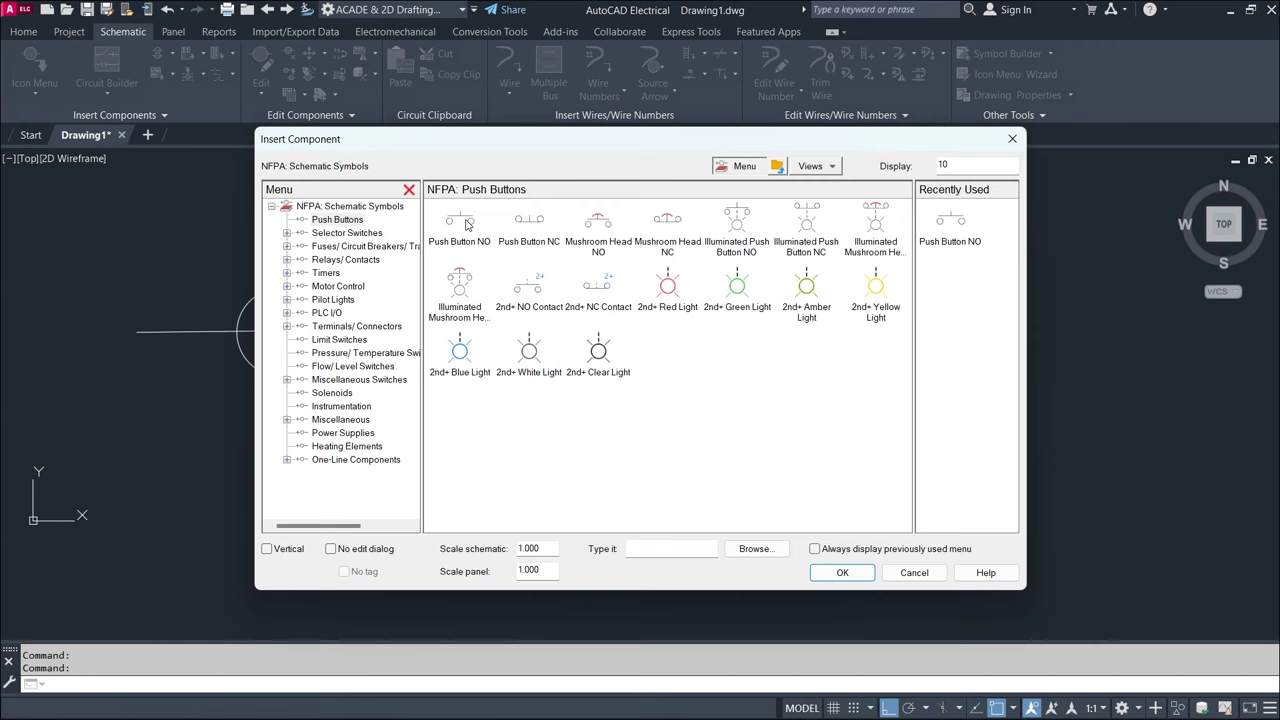
left_click(463, 224)
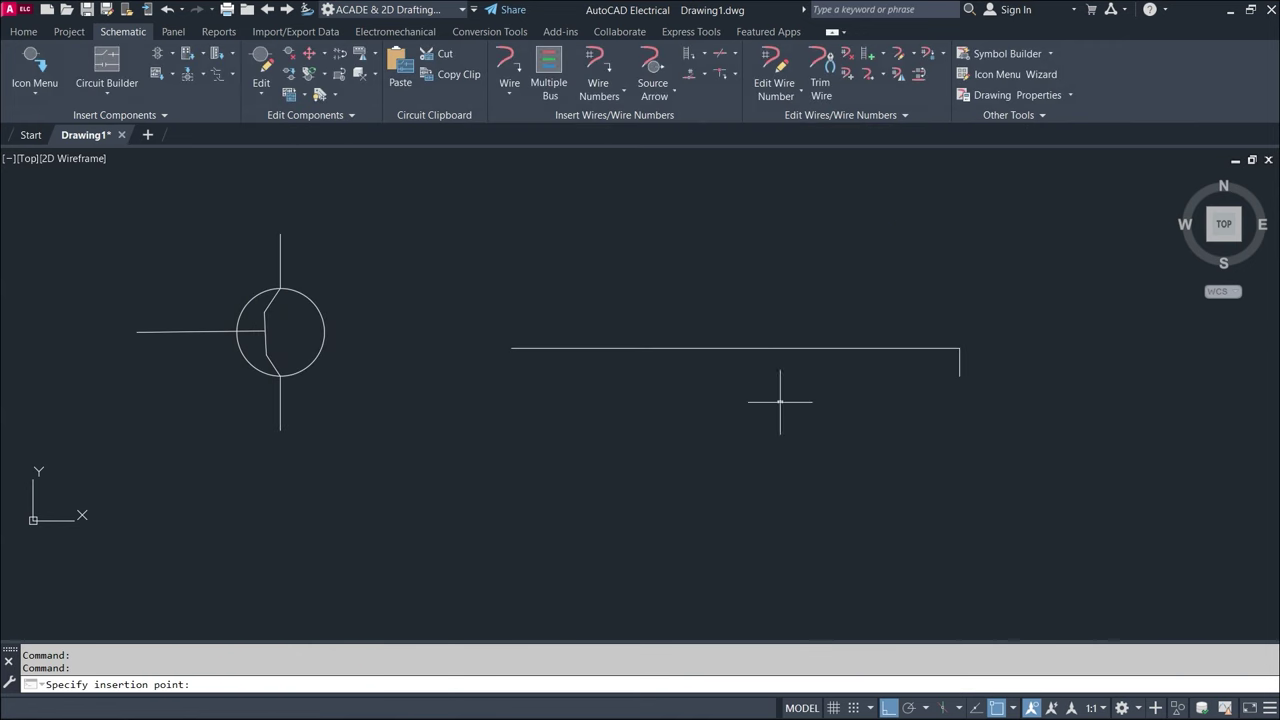
left_click(711, 348)
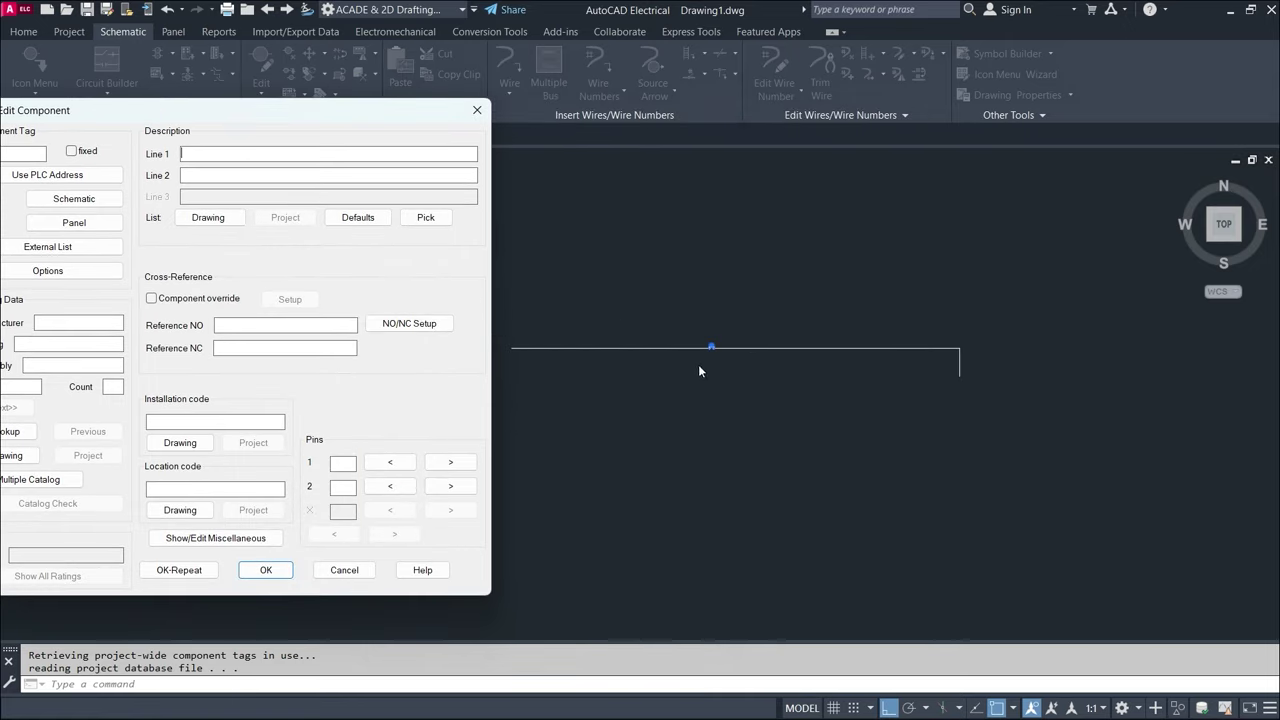
- Shift the Insert/Edit Component dialog left and open catalog Lookup for push button PB?
left_click_drag(254, 116, 1052, 132)
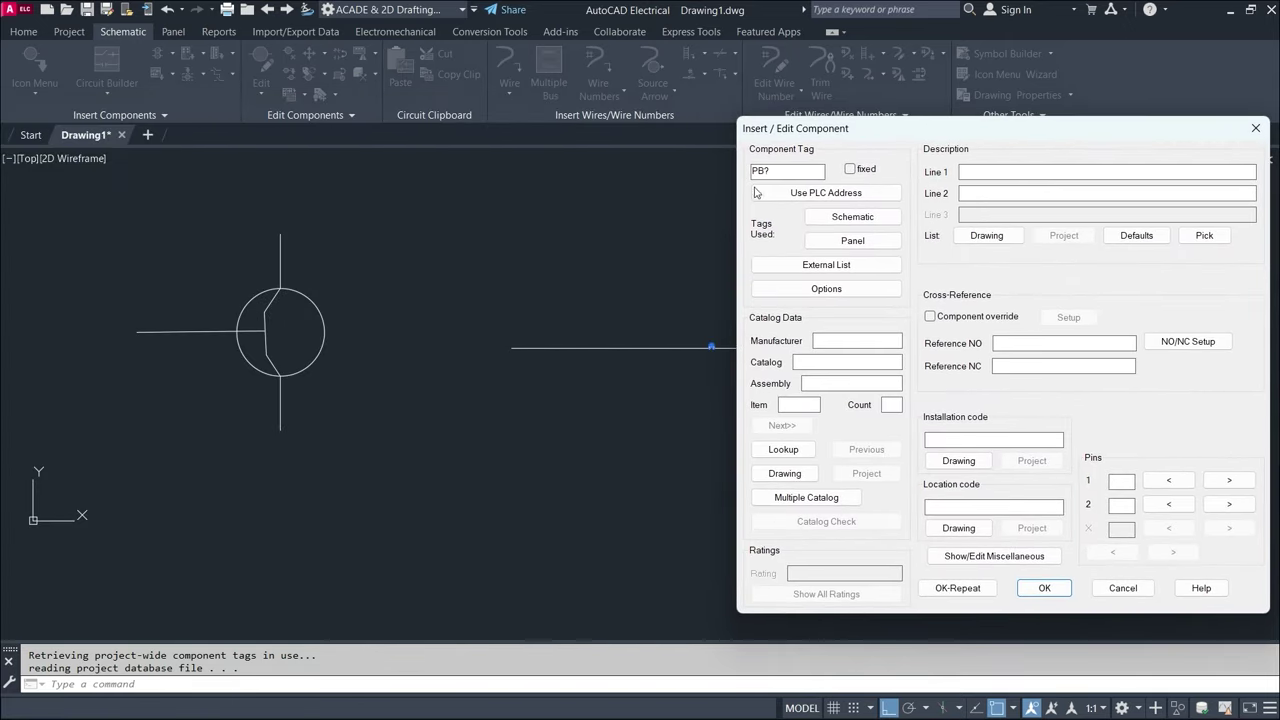
left_click_drag(870, 132, 614, 117)
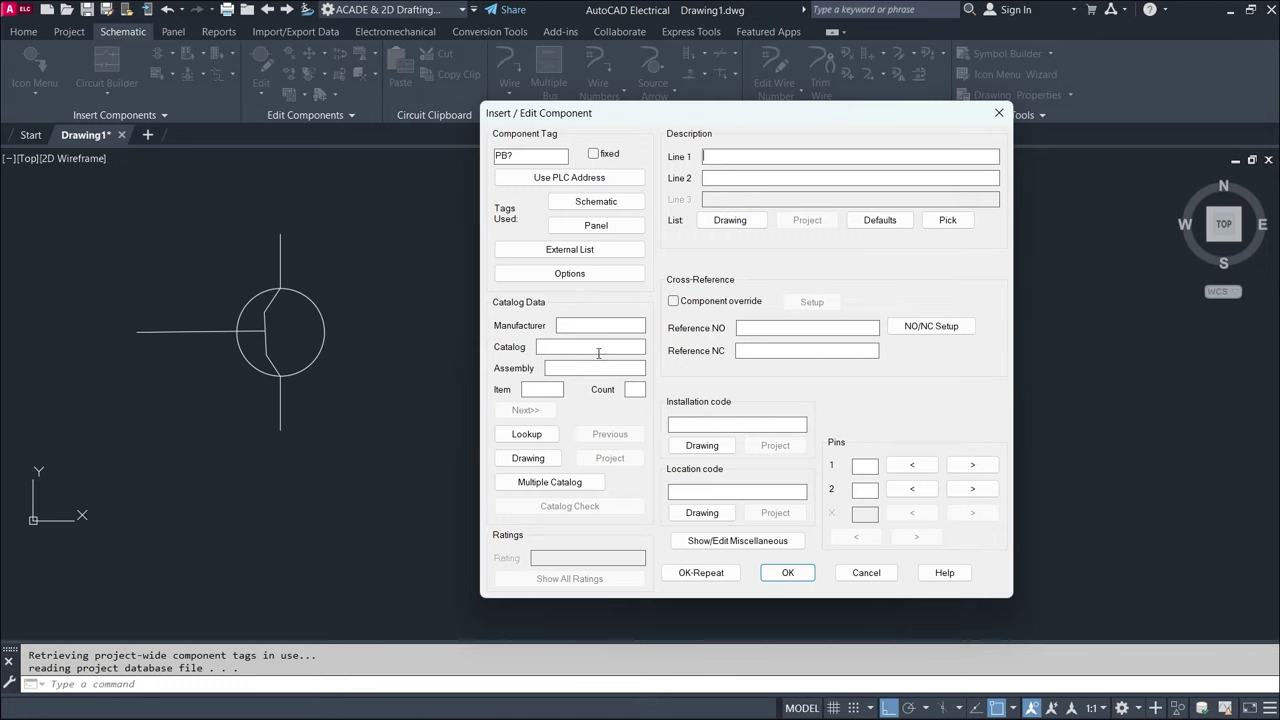
left_click_drag(780, 112, 473, 104)
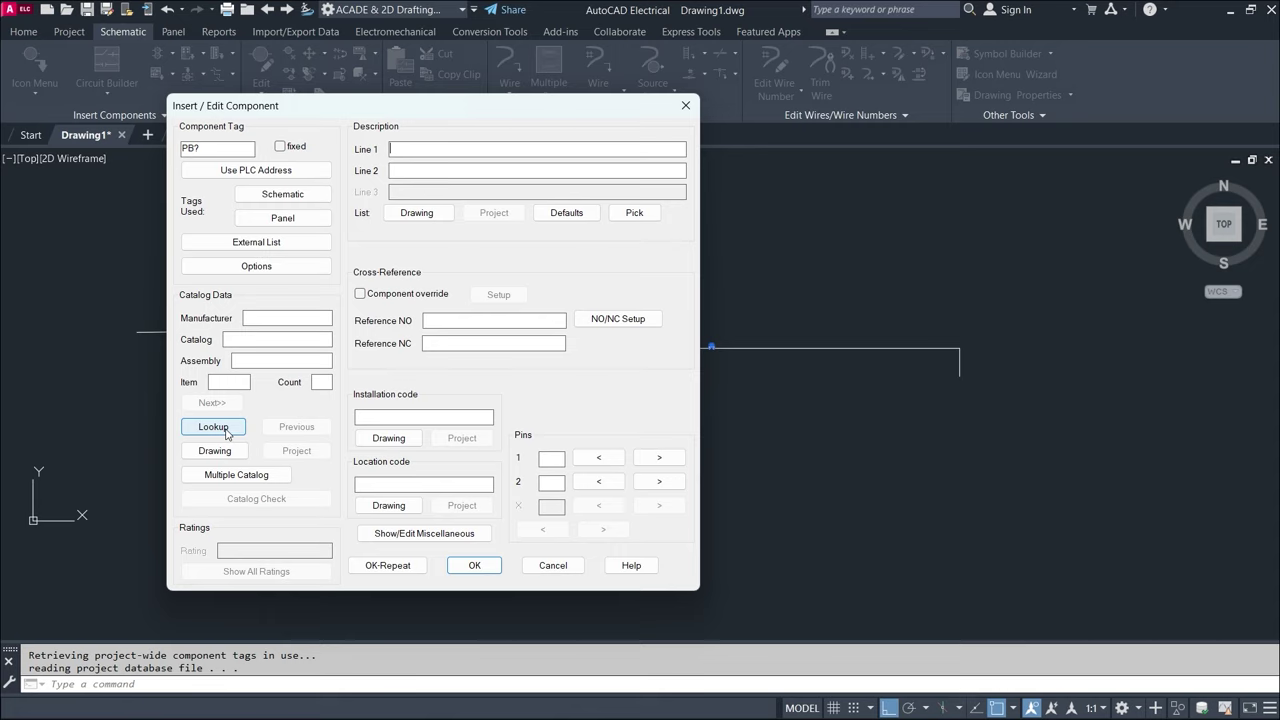
left_click(227, 432)
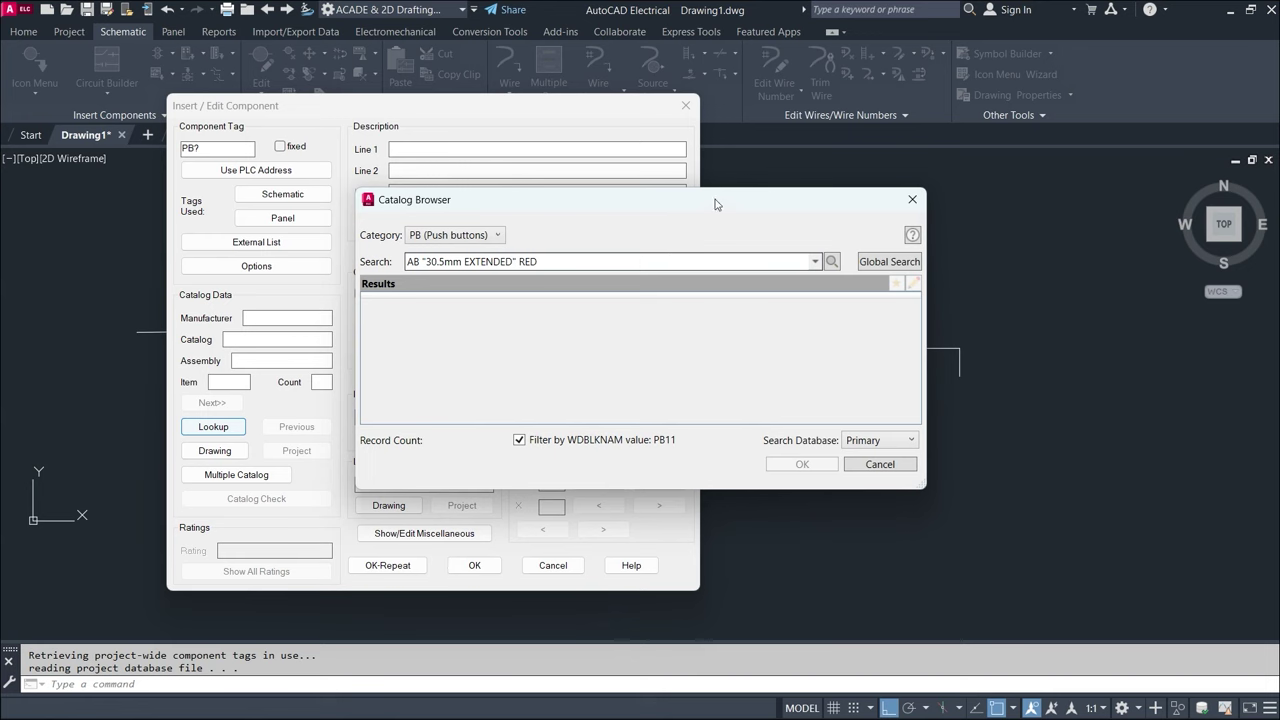
- Clear the Catalog Browser search text to list all push-button records
left_click_drag(771, 201, 795, 183)
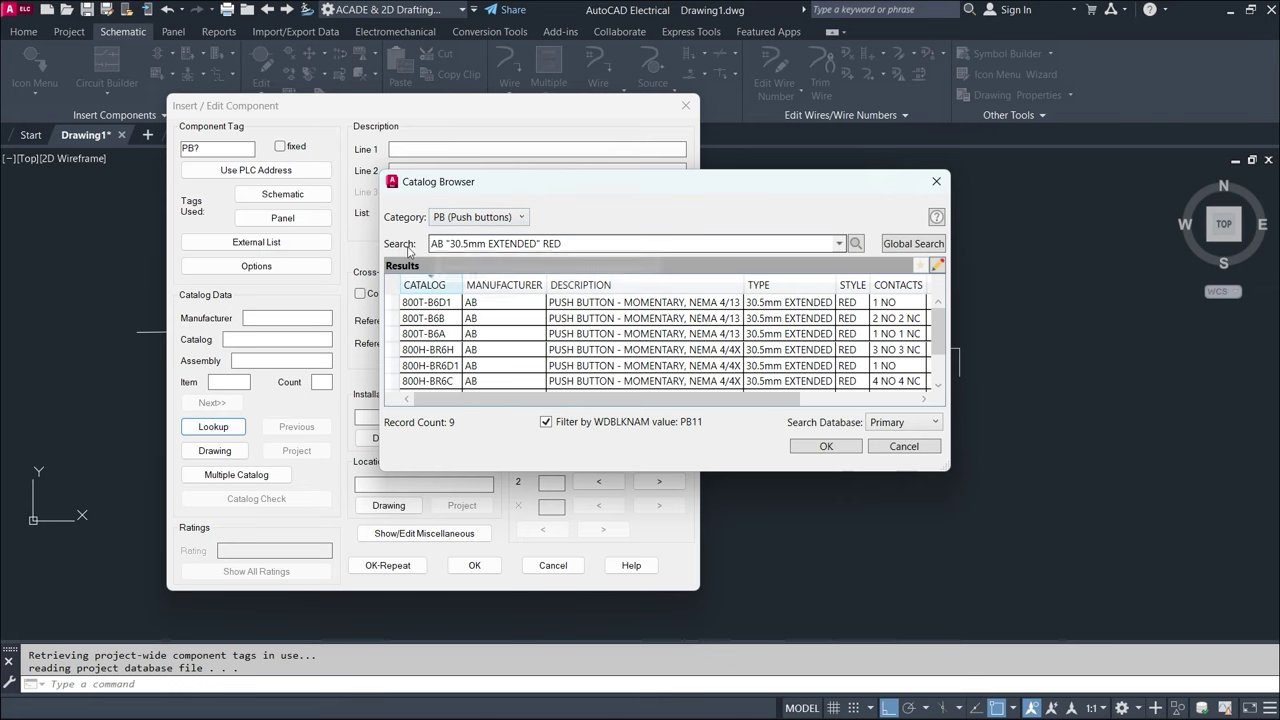
left_click(839, 248)
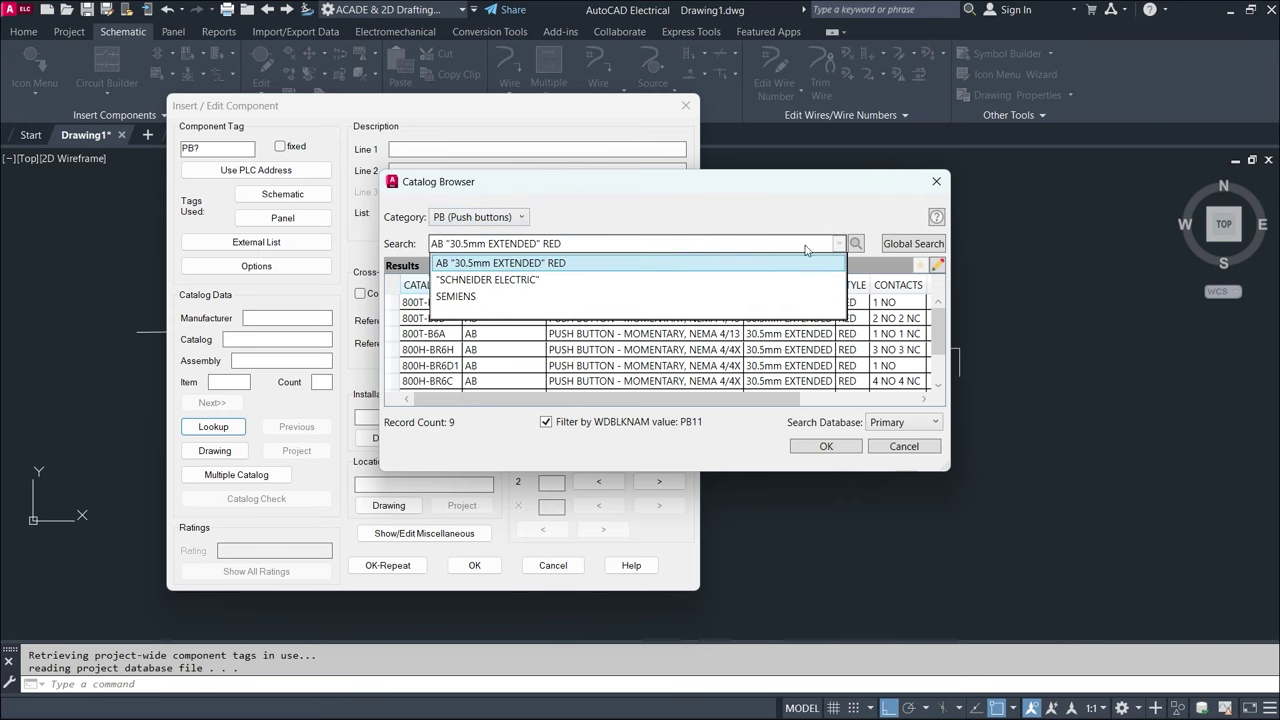
left_click(596, 243)
key("BackSpace")
key("BackSpace")
key("BackSpace")
key("BackSpace")
key("BackSpace")
key("BackSpace")
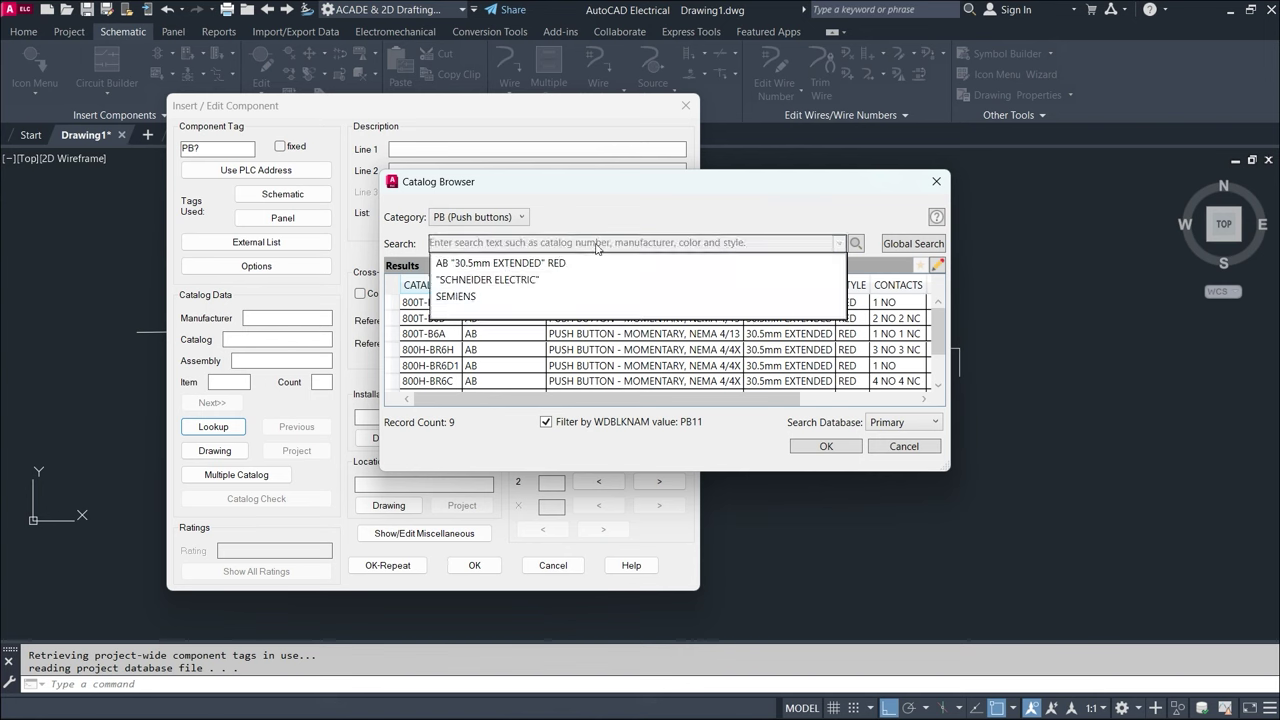
key("Return")
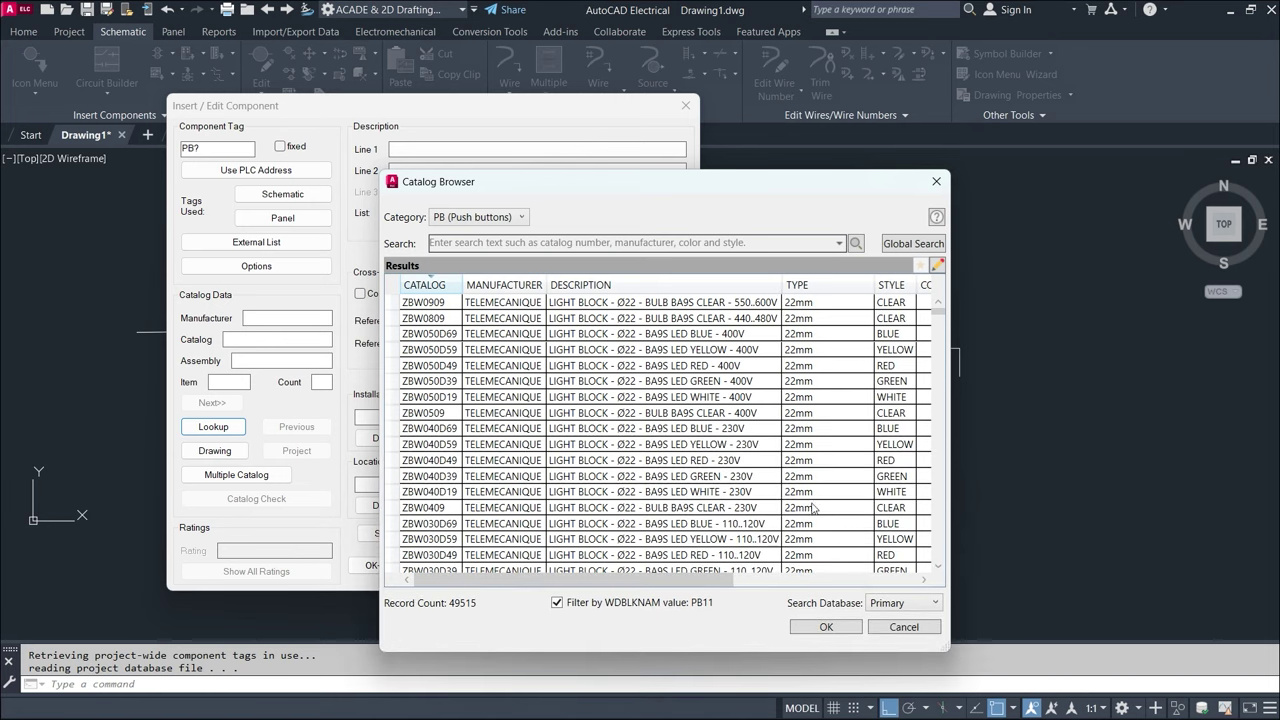
- Widen the Catalog Browser, select the ZBW0909 record and refocus the search field
left_click_drag(950, 357, 1045, 357)
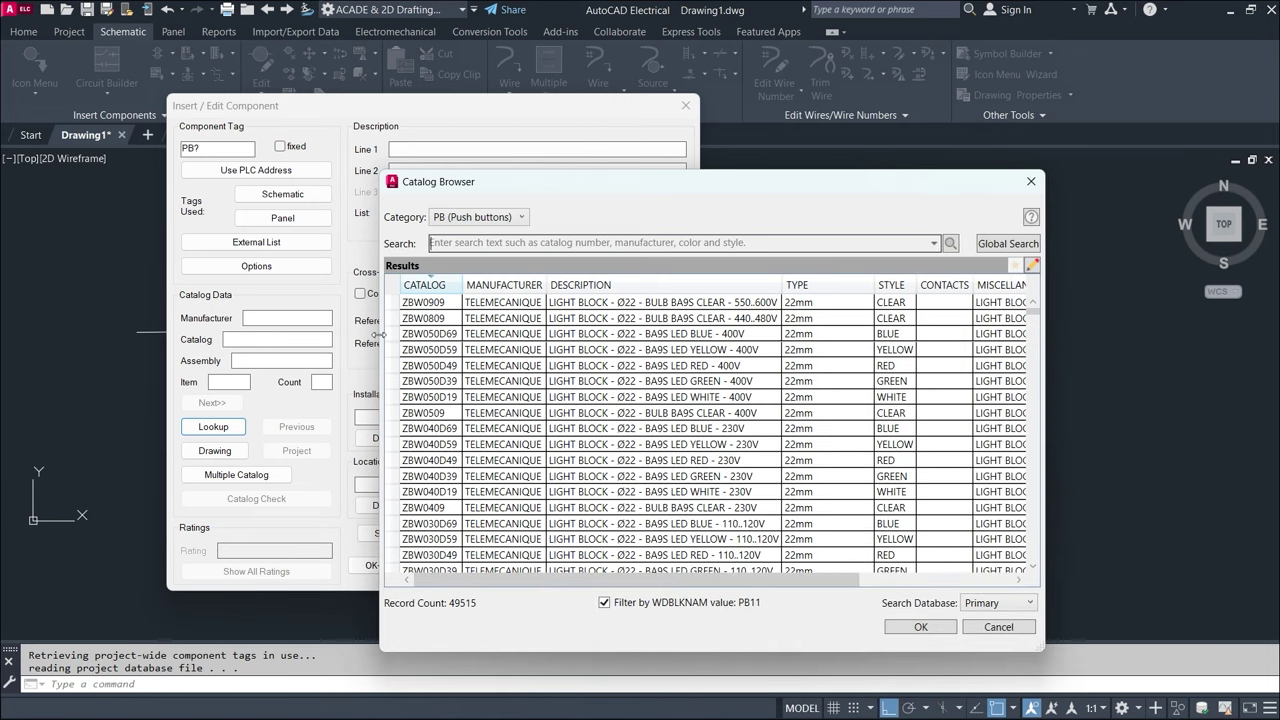
left_click(427, 304)
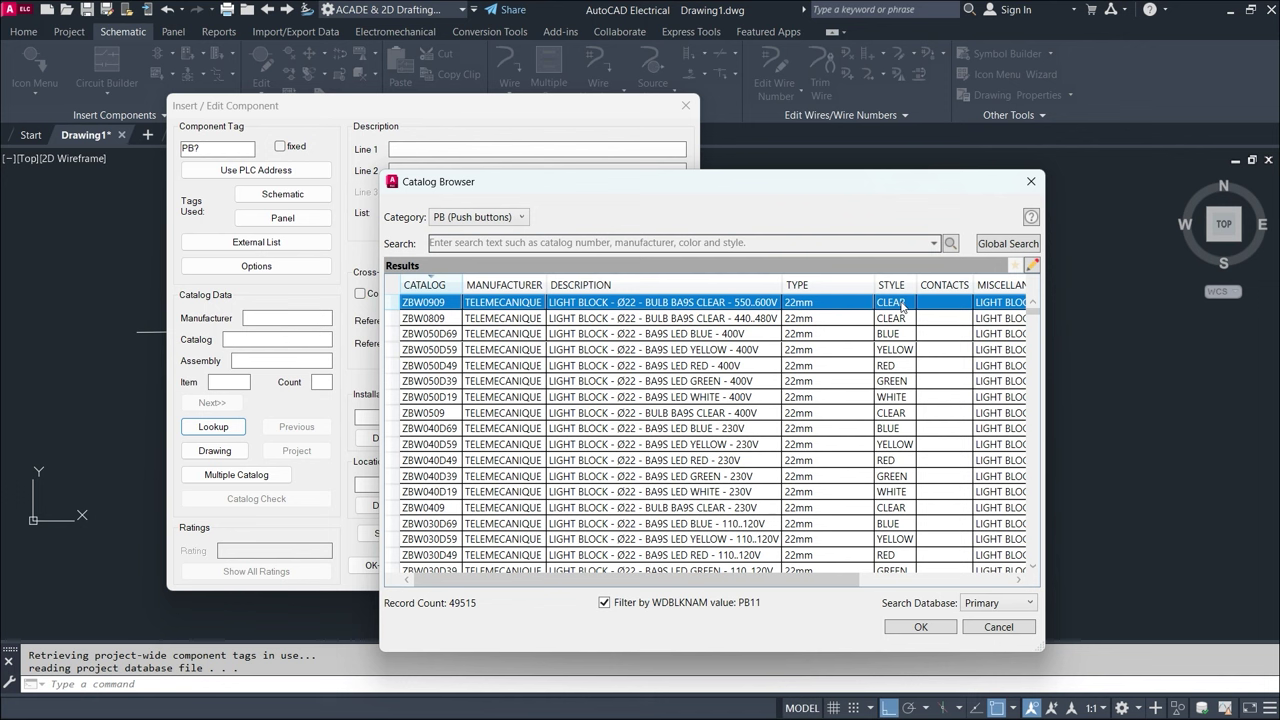
mouse_move(838, 579)
left_mouse_down()
mouse_move(985, 588)
mouse_move(847, 588)
left_mouse_up()
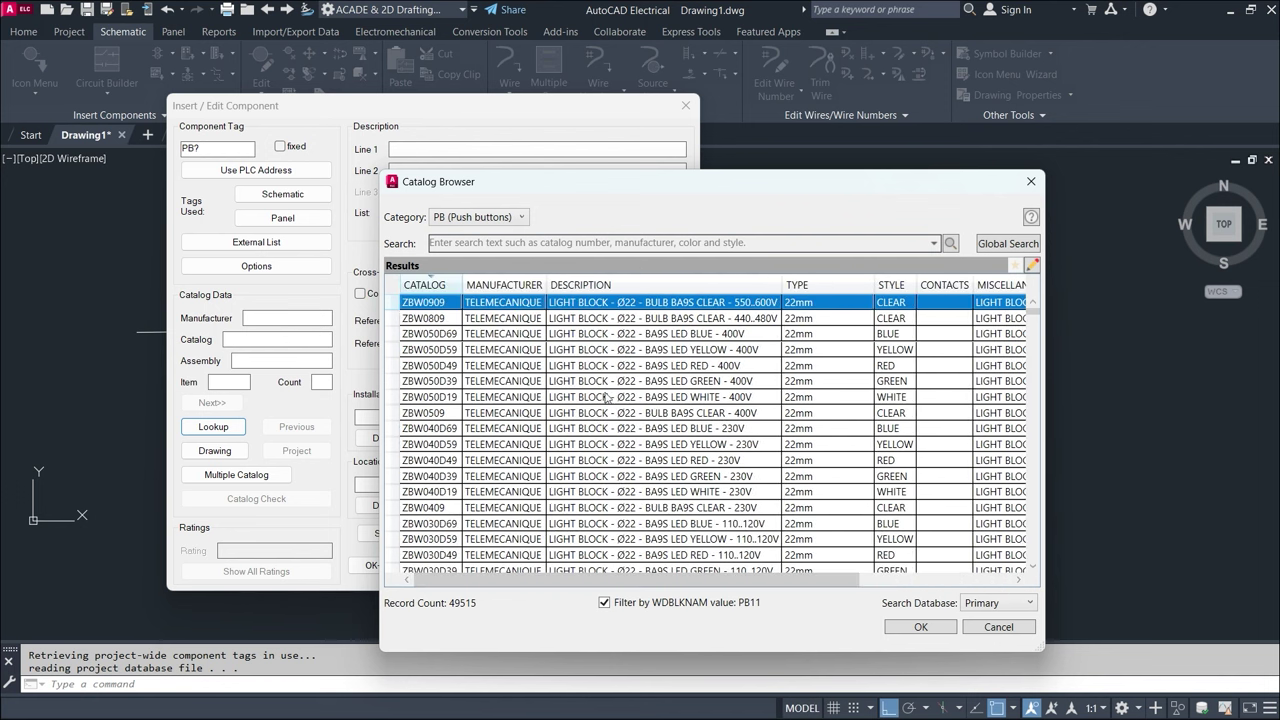
left_click(675, 243)
- Search the catalog for AB parts, correcting an accidental ABB search
type("AB")
key("Return")
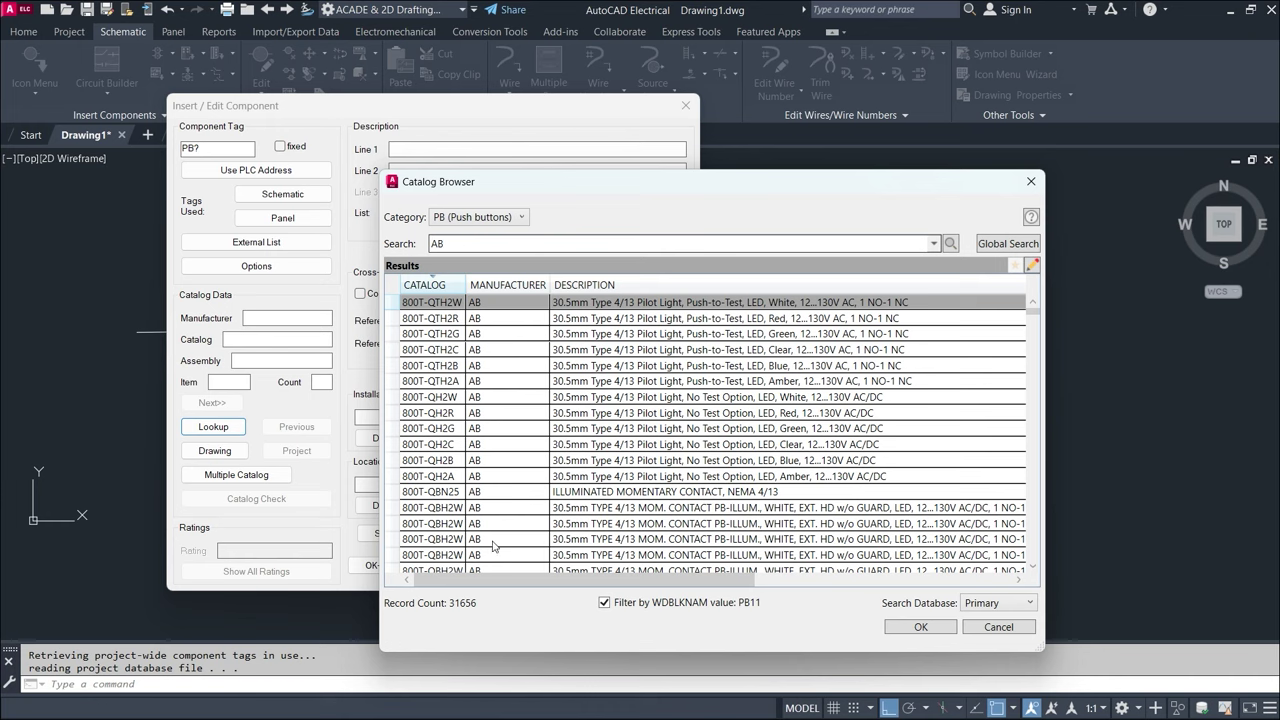
type("B")
left_click(452, 264)
left_click(949, 244)
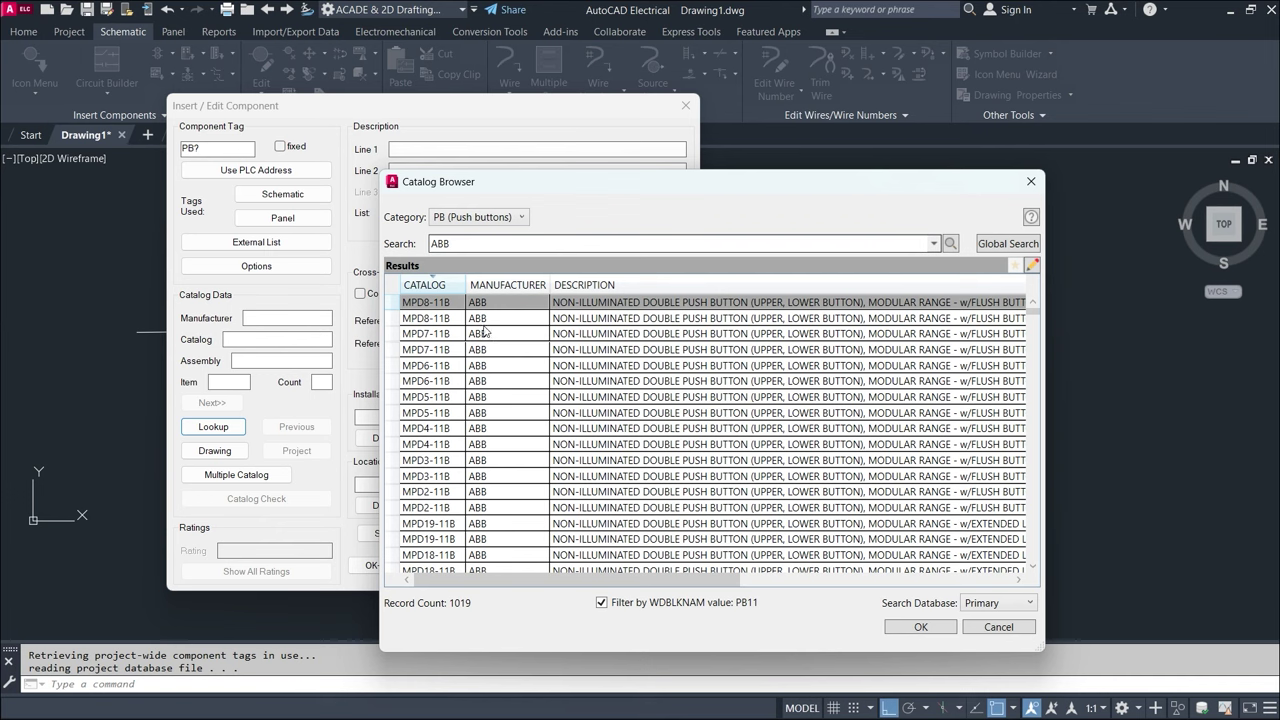
left_click(455, 249)
key("BackSpace")
key("Return")
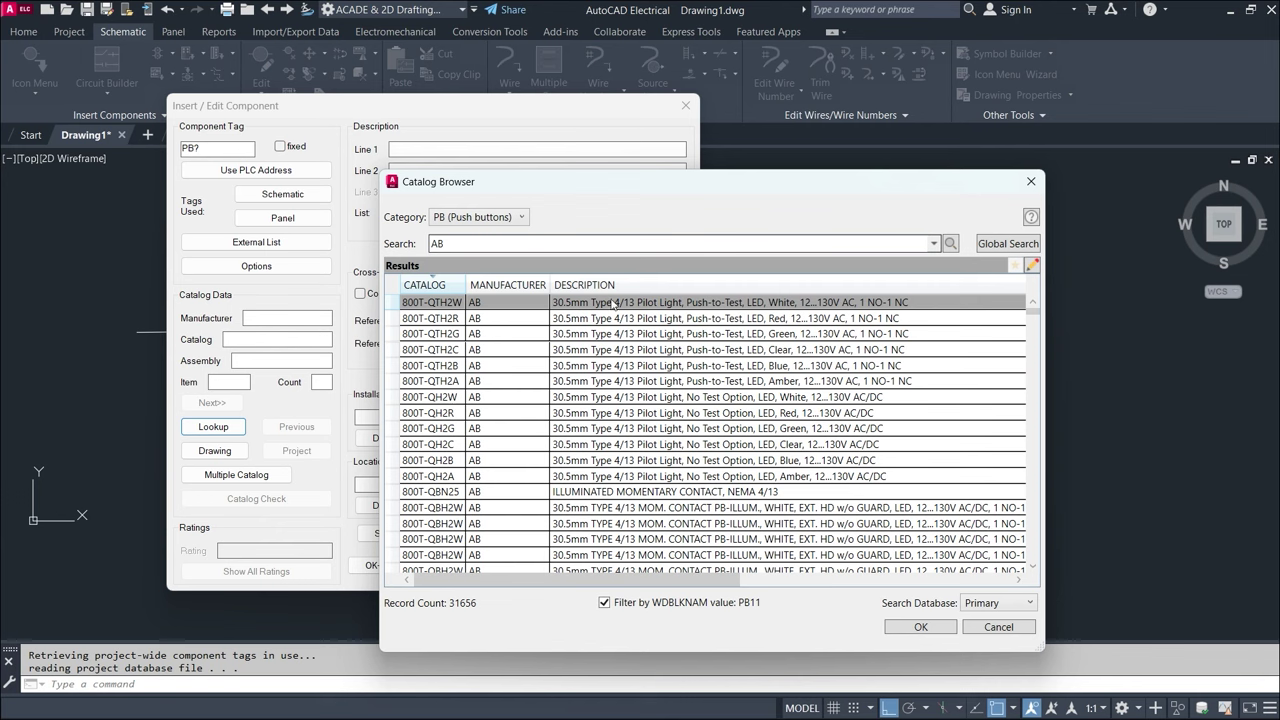
- Browse the AB results and accept the 800T-QTH2C catalog entry
left_click_drag(684, 584, 886, 594)
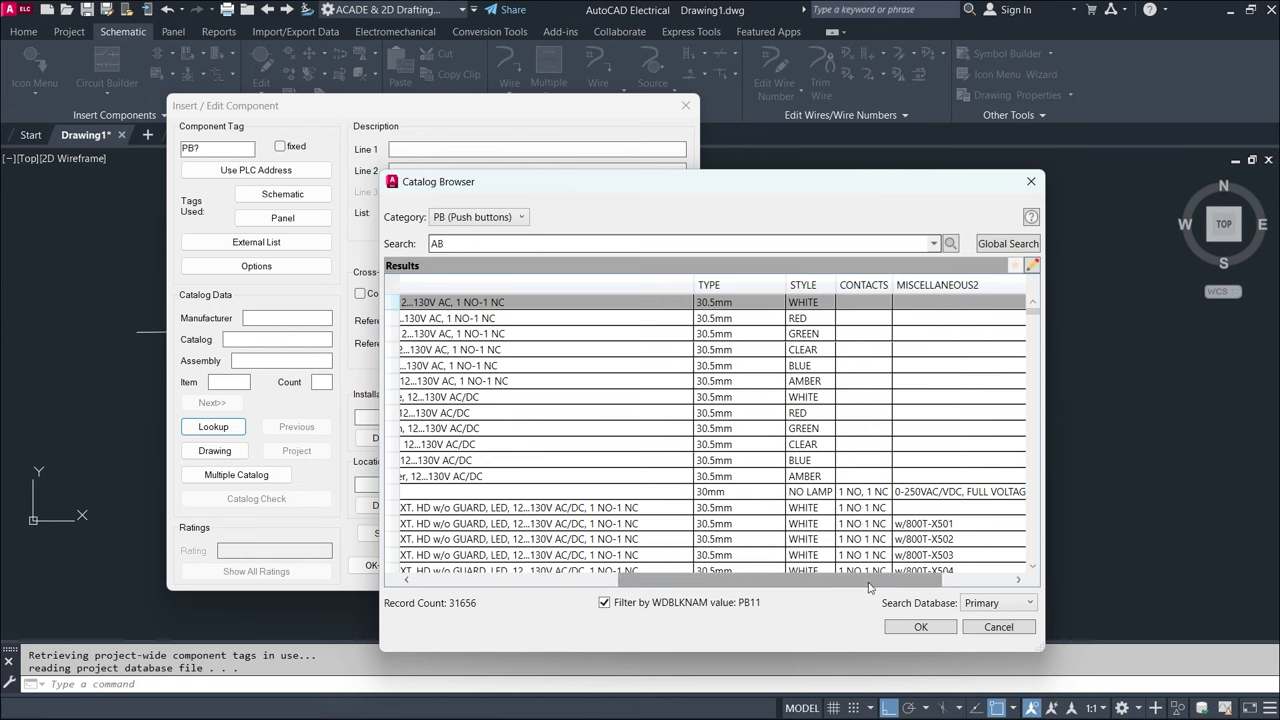
scroll(875, 490, "down", 3)
scroll(869, 482, "down", 1)
scroll(869, 482, "up", 3)
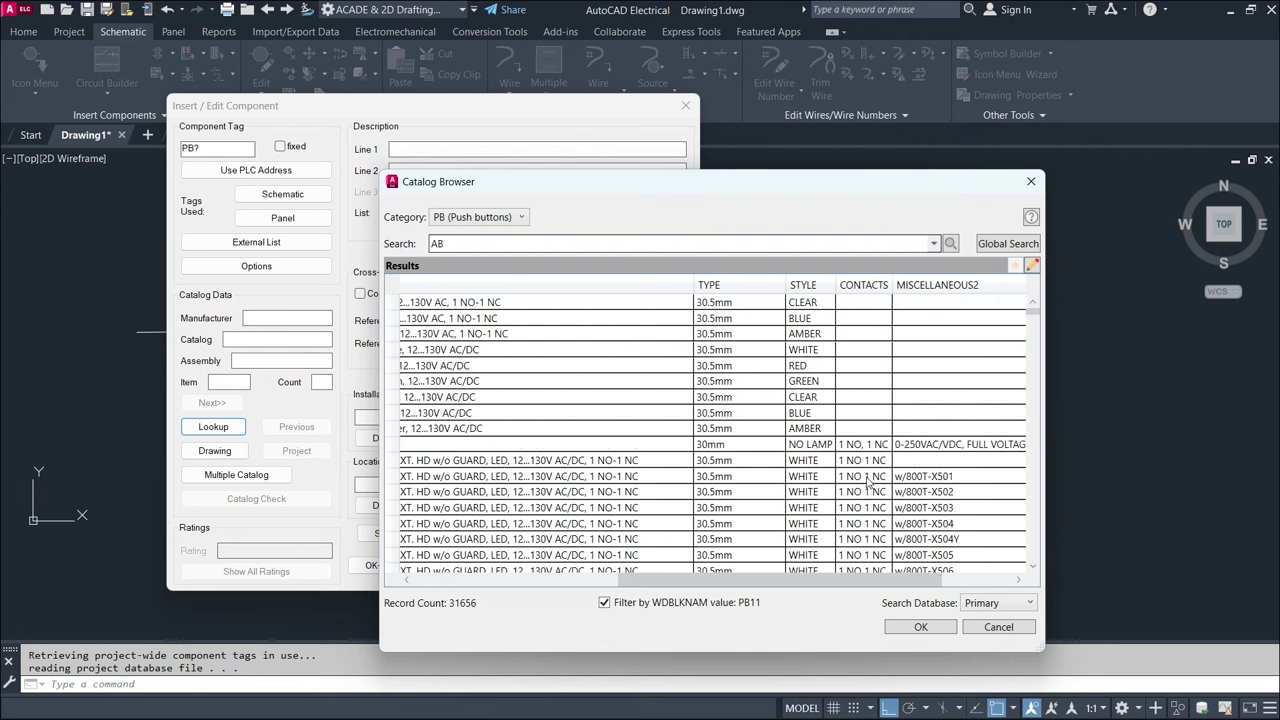
left_click_drag(890, 581, 997, 580)
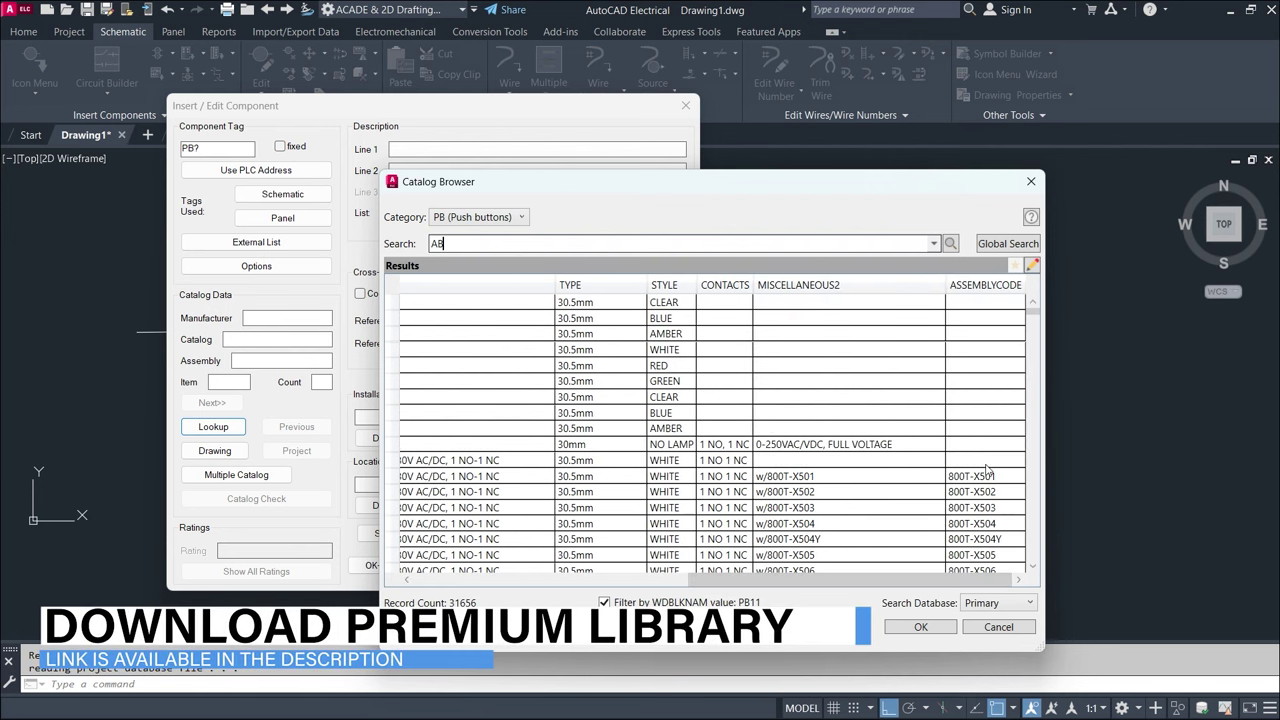
left_click_drag(928, 586, 654, 586)
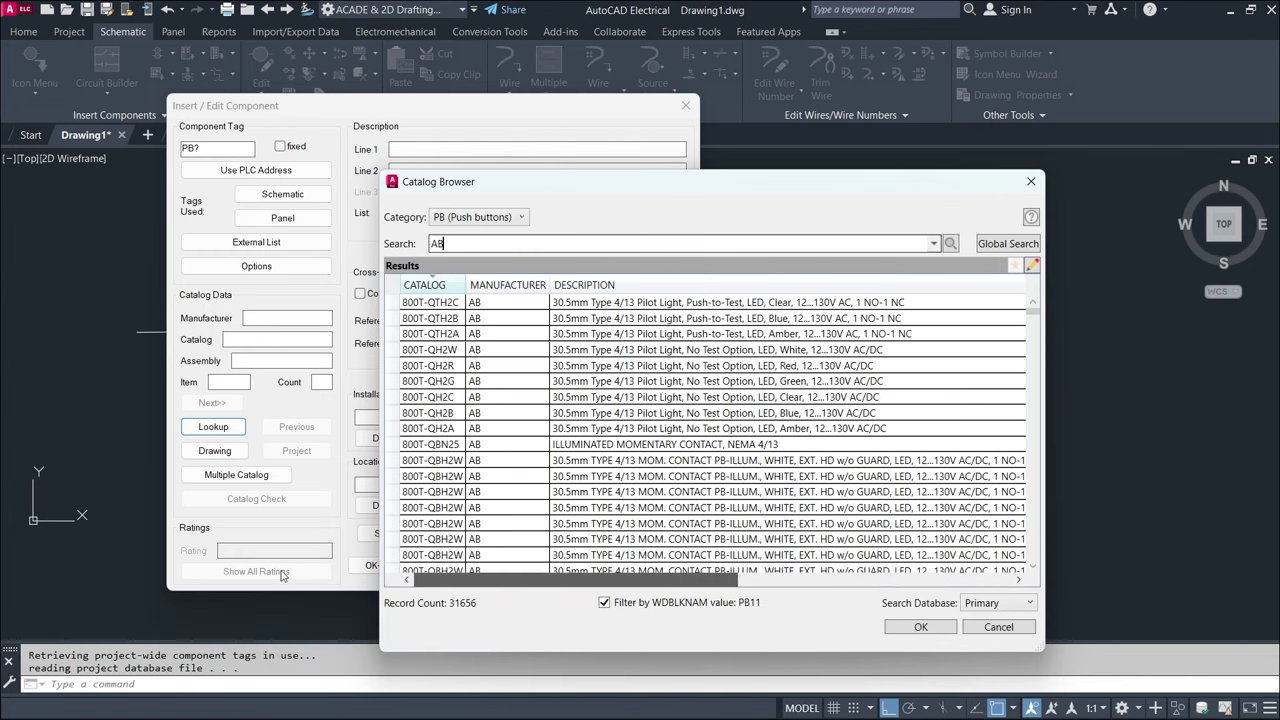
left_click(920, 626)
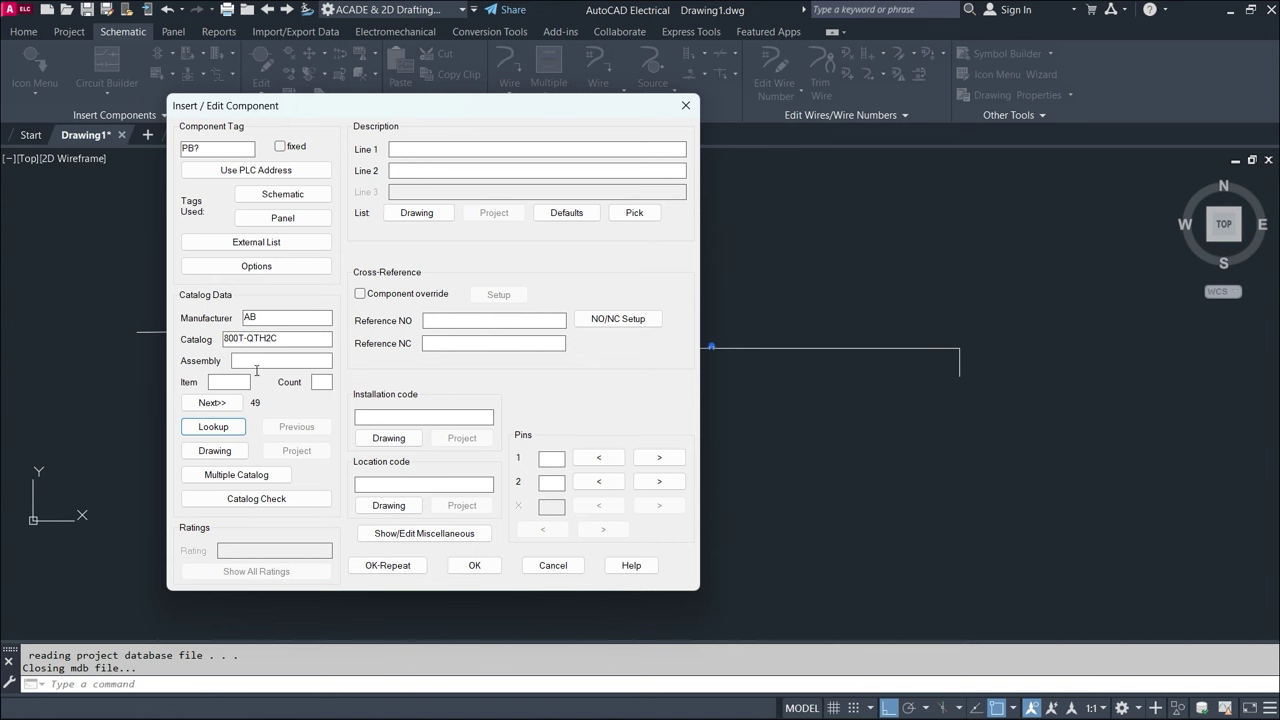
- Reopen catalog lookup and confirm the 800T-X501 assembly entry
left_click(213, 426)
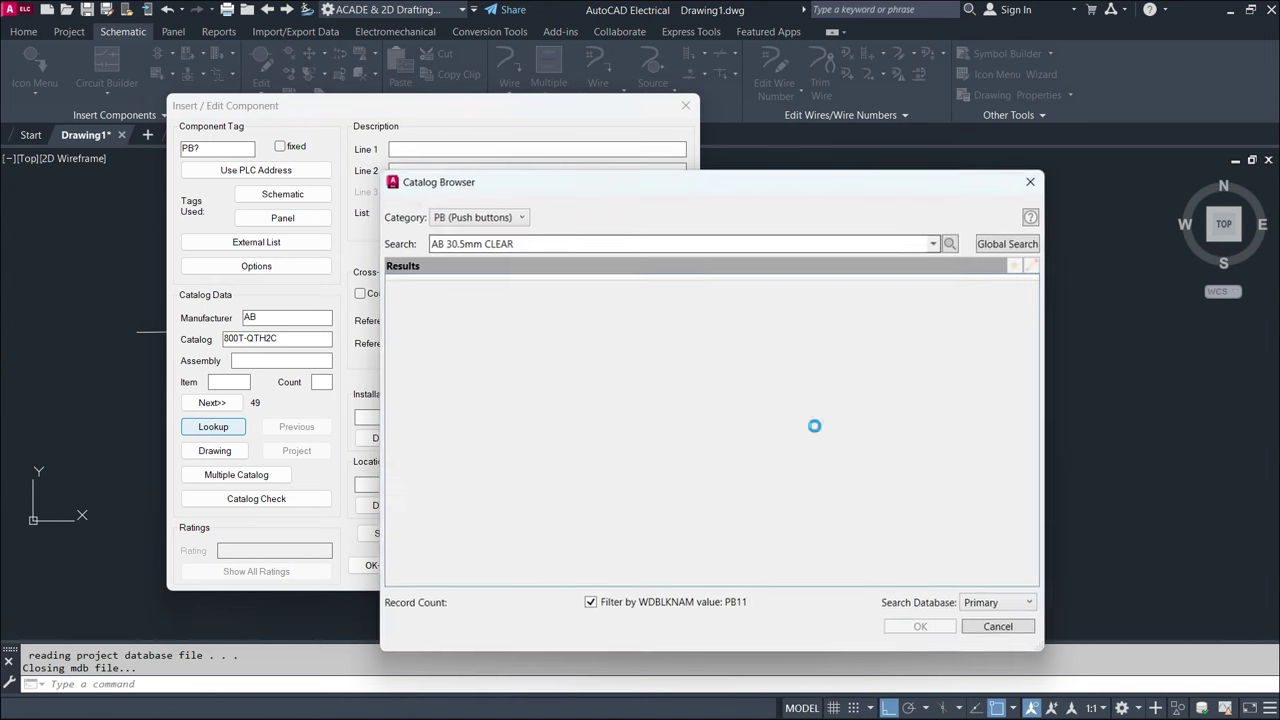
left_click(900, 580)
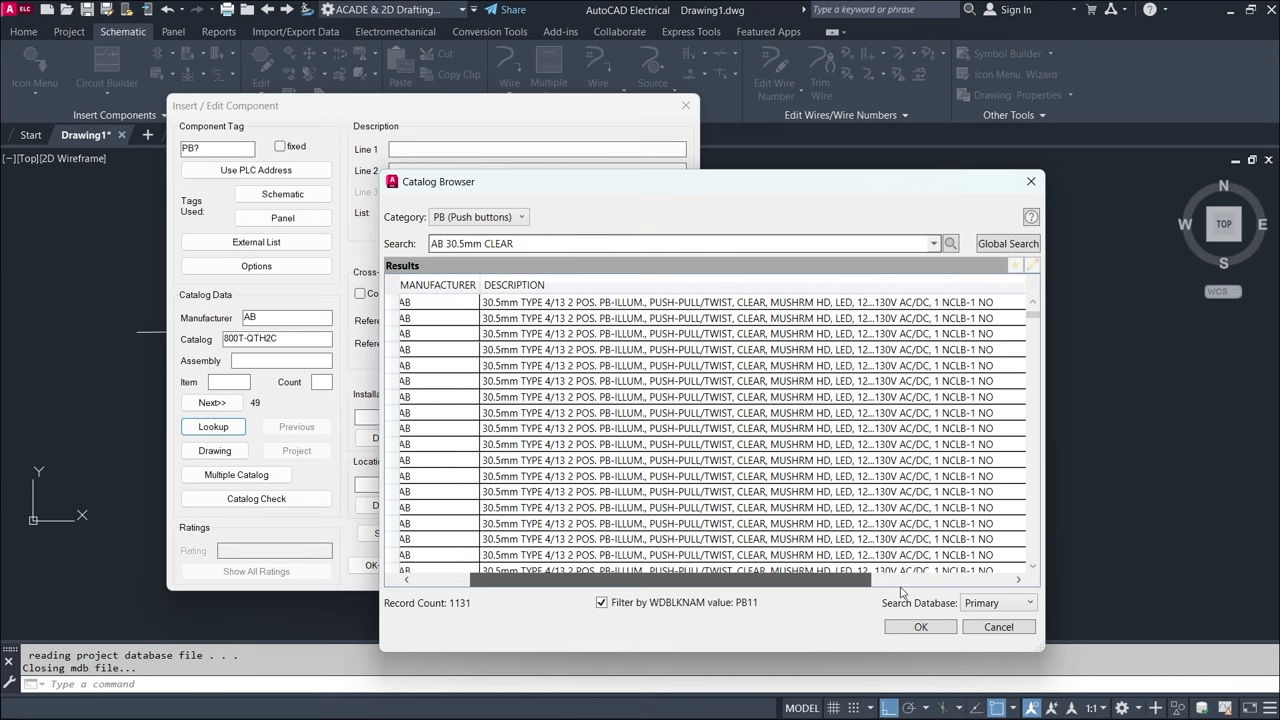
left_click(900, 580)
left_click(900, 580)
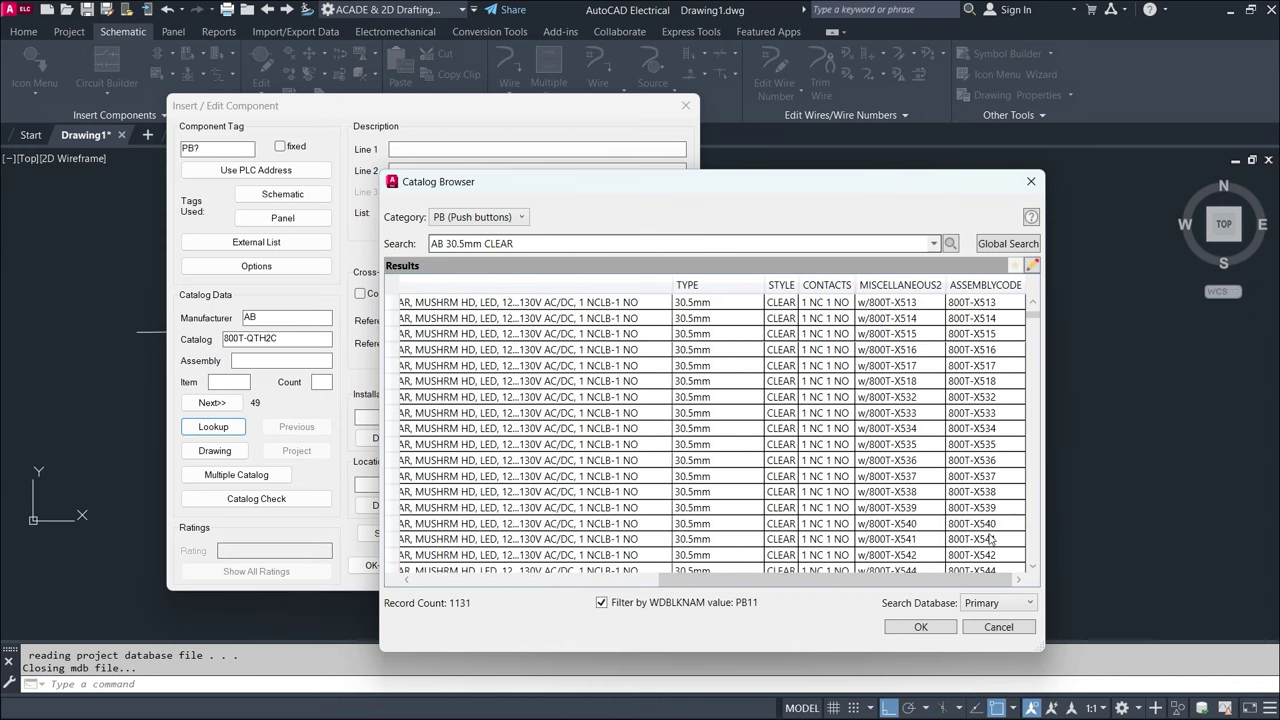
scroll(947, 376, "up", 5)
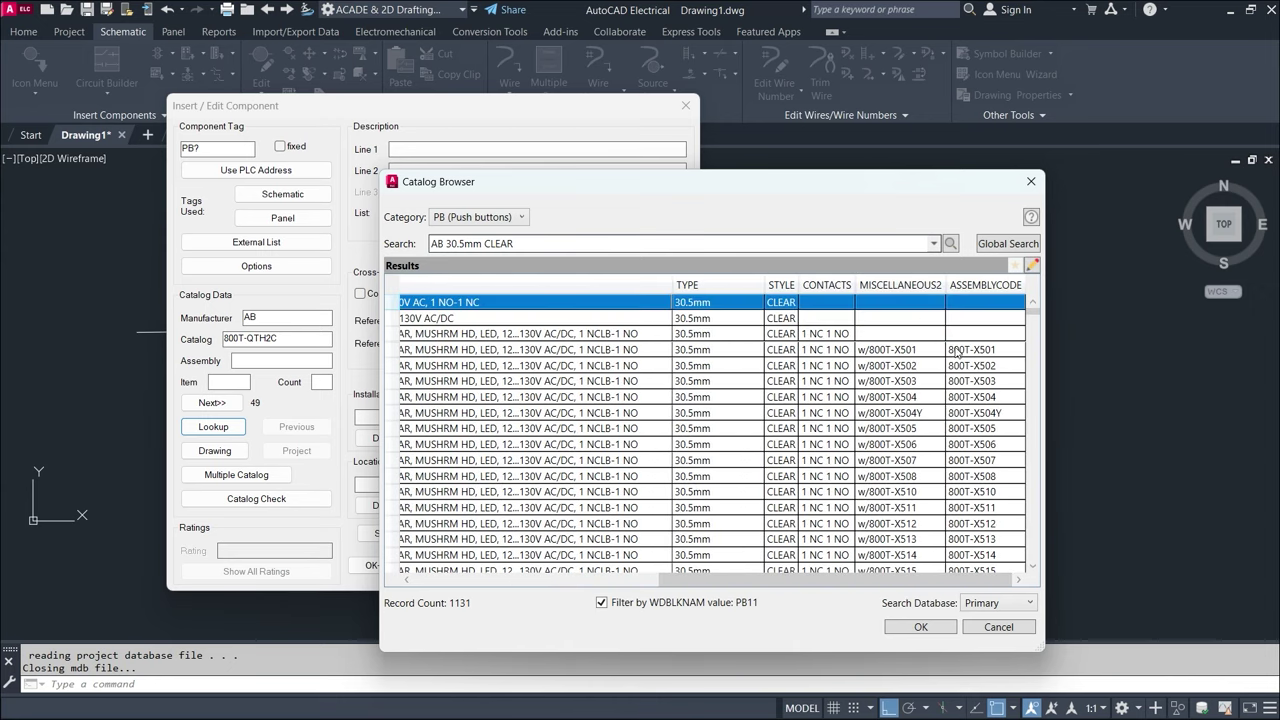
left_click(955, 350)
left_click(920, 627)
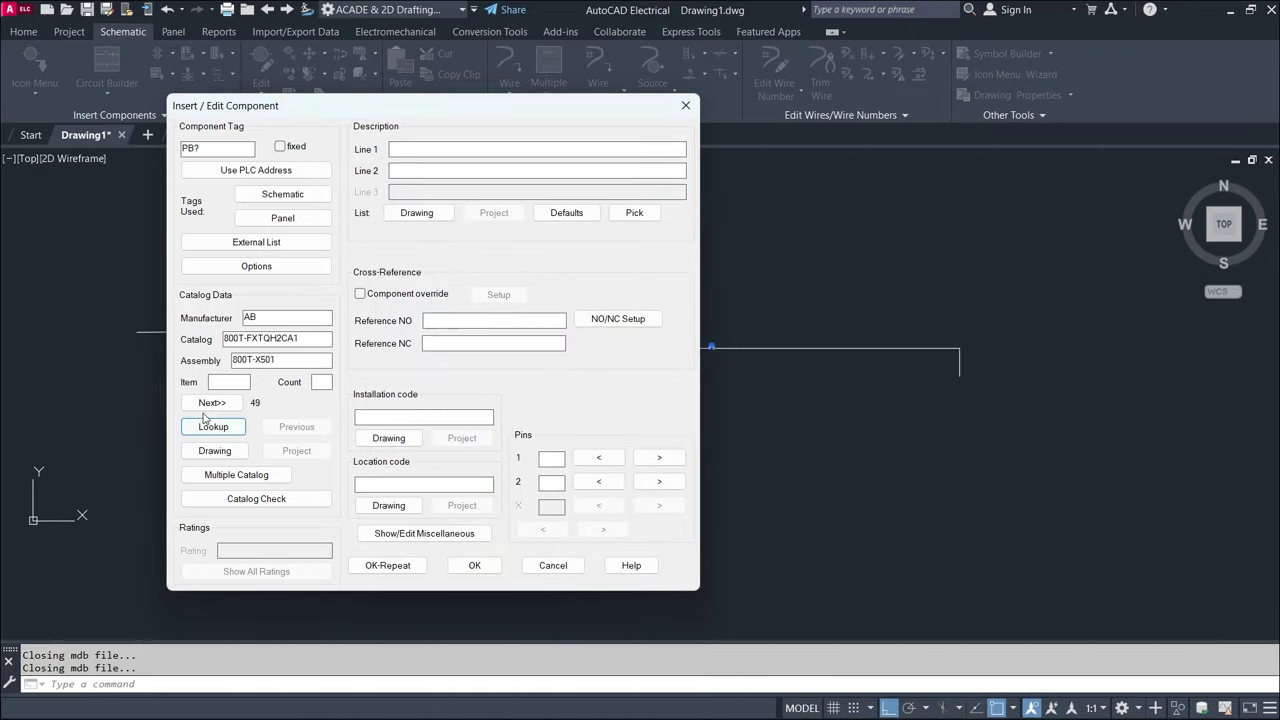
- Check assembly 800T-X501, move the dialog aside to view the symbol, then close it
left_click_drag(274, 360, 224, 360)
left_click(310, 360)
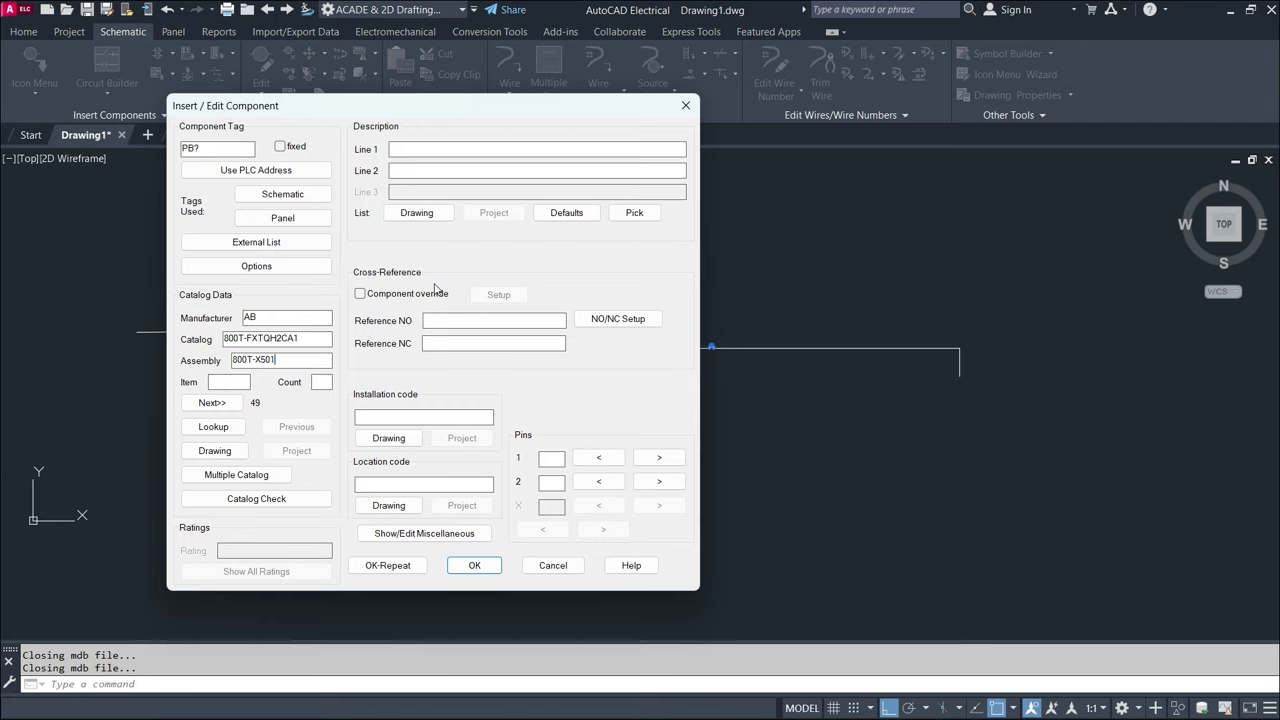
left_click_drag(429, 112, 618, 175)
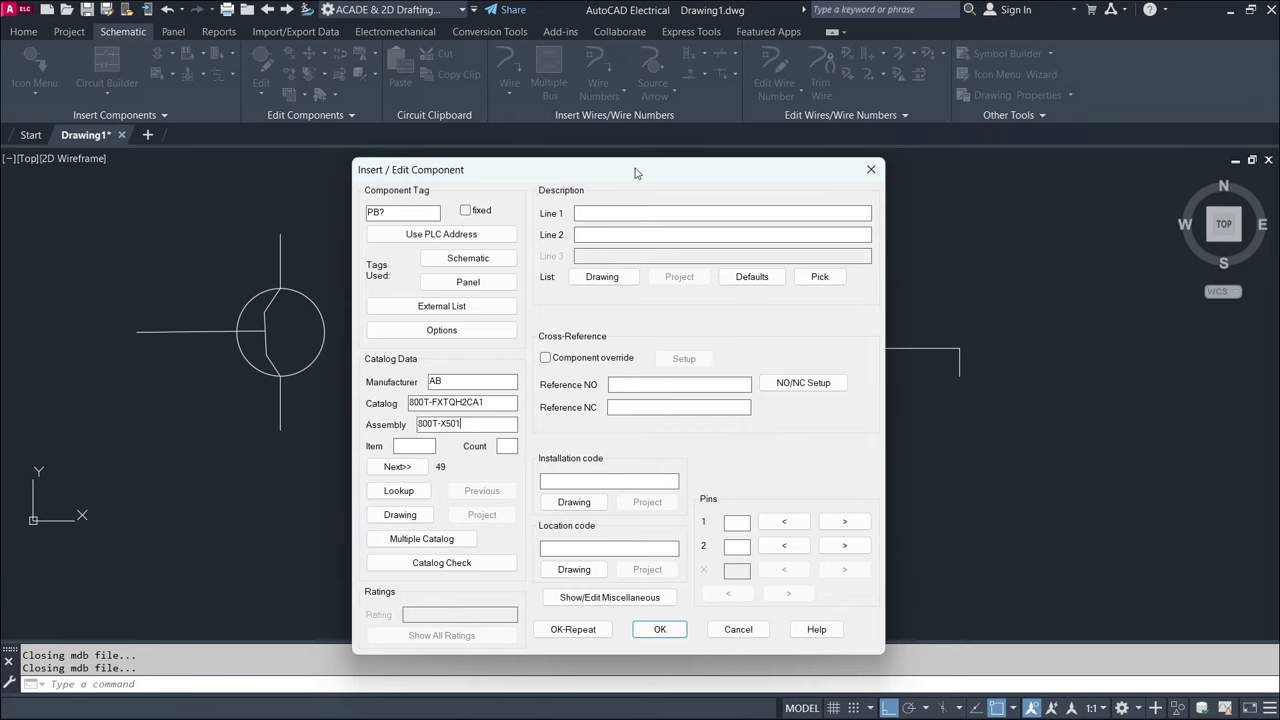
left_click_drag(645, 171, 635, 108)
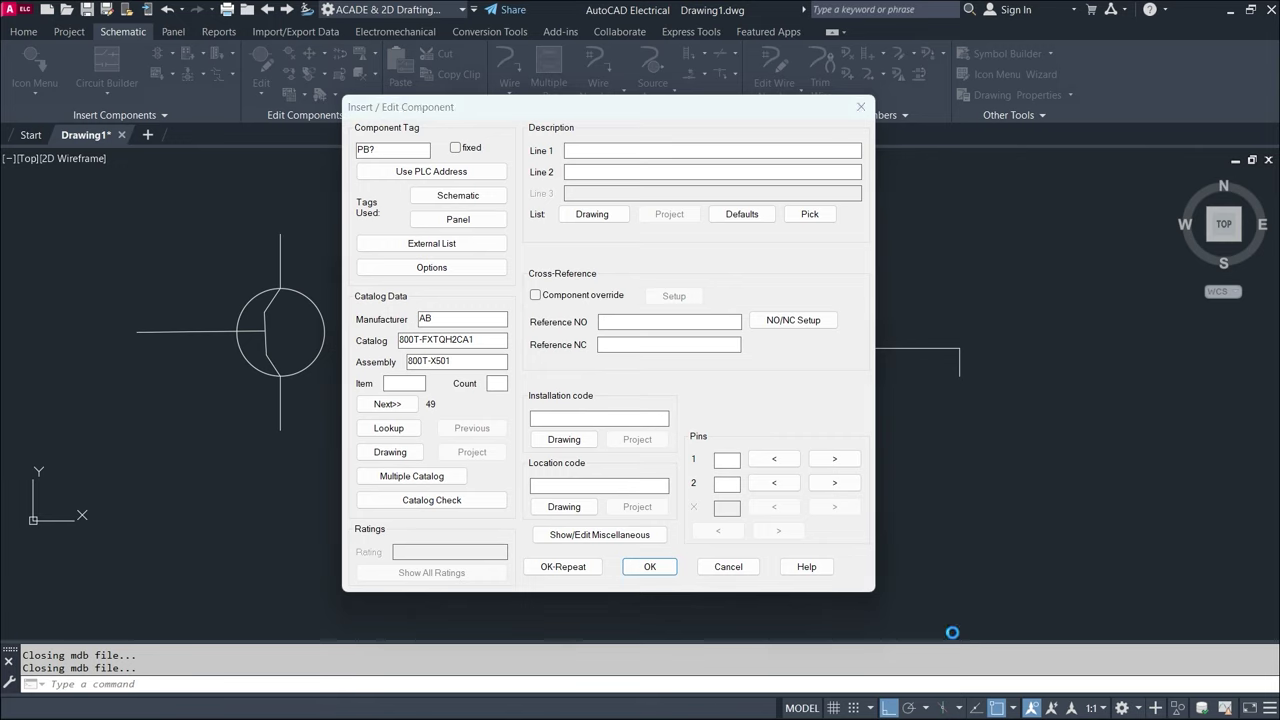
key("Escape")
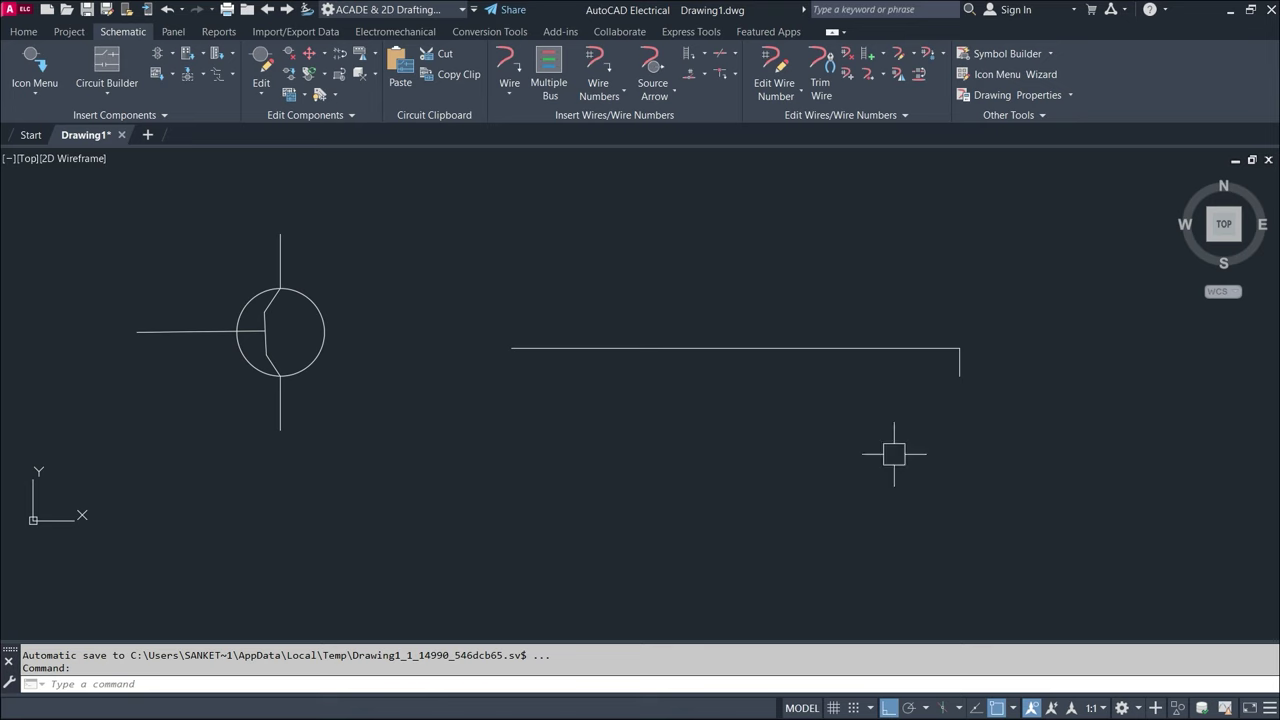
- Minimize AutoCAD and reopen NFPA SCHEMATIC.pdf from the electrical folder
left_click(1229, 9)
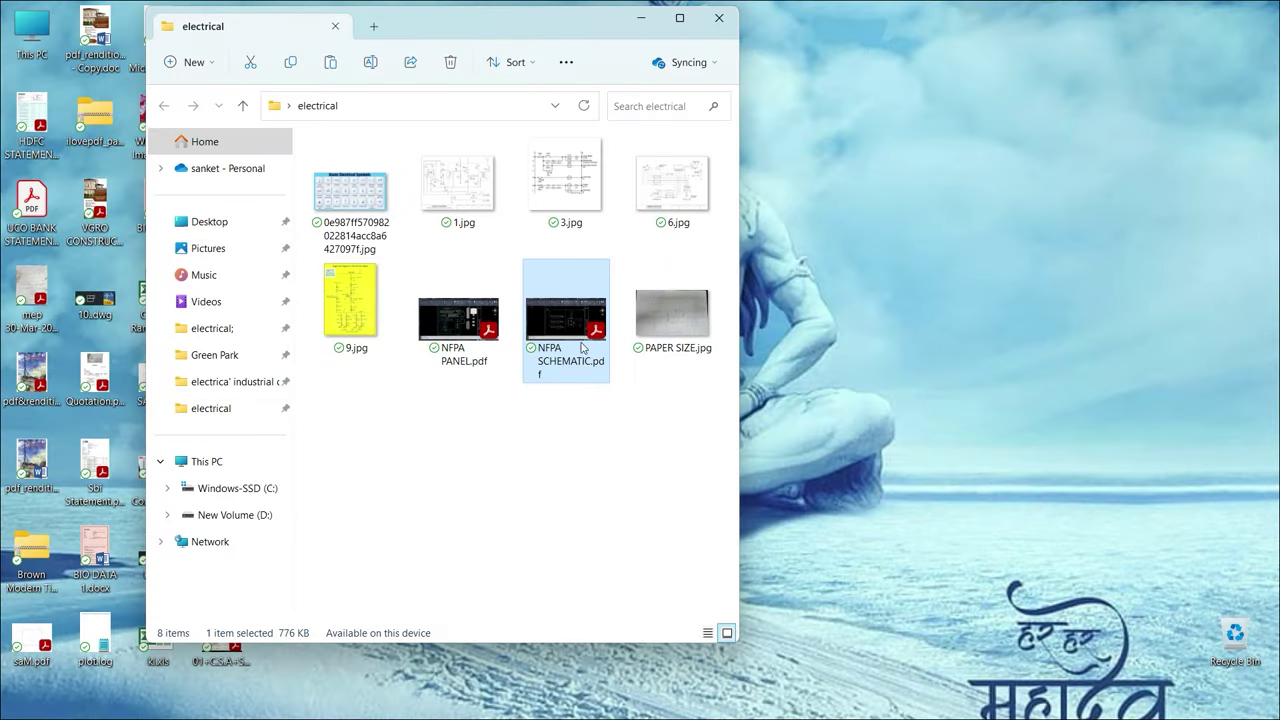
double_click(577, 341)
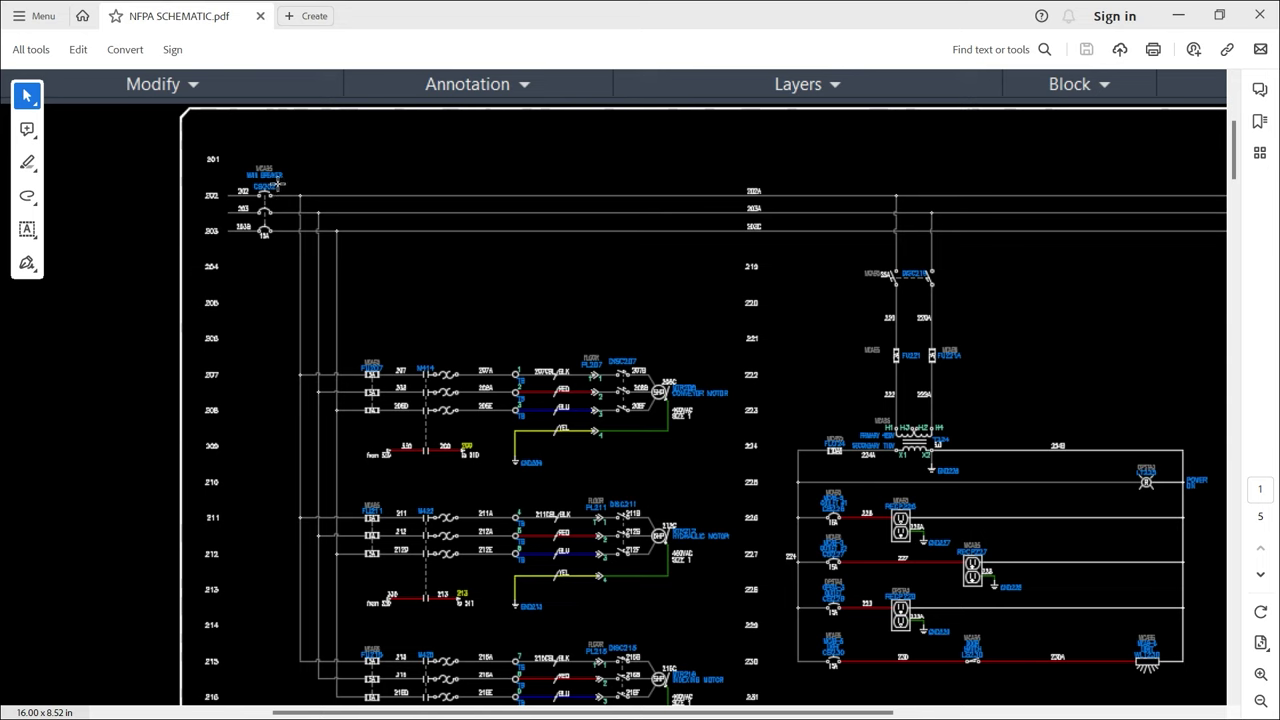
- Scroll the NFPA schematic, minimize Acrobat, and return to AutoCAD Electrical
scroll(269, 180, "up", 1)
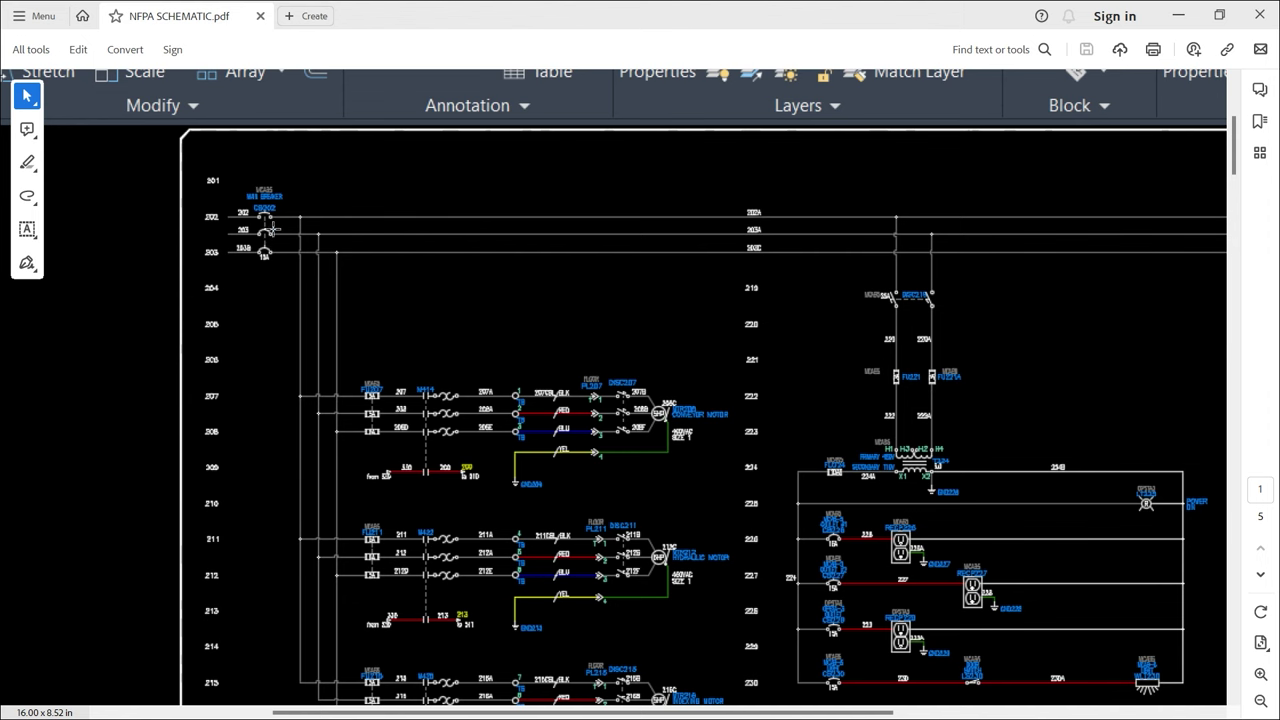
left_click(1176, 15)
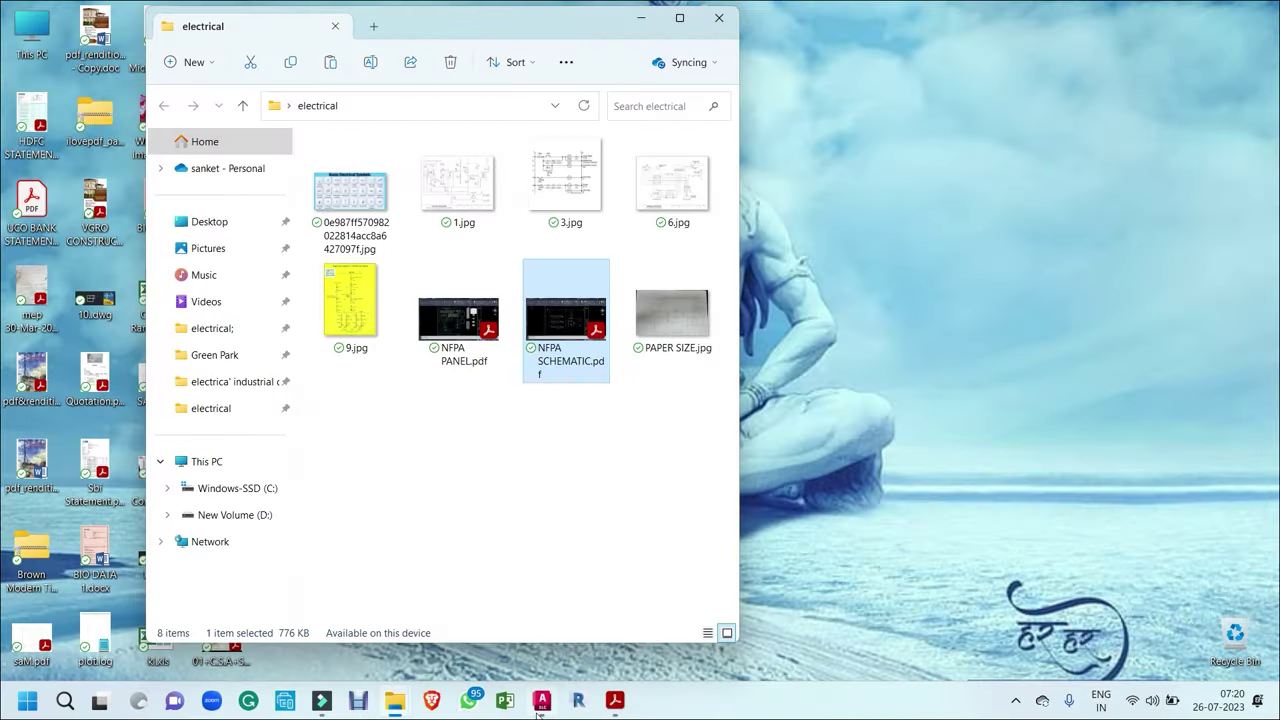
left_click(540, 703)
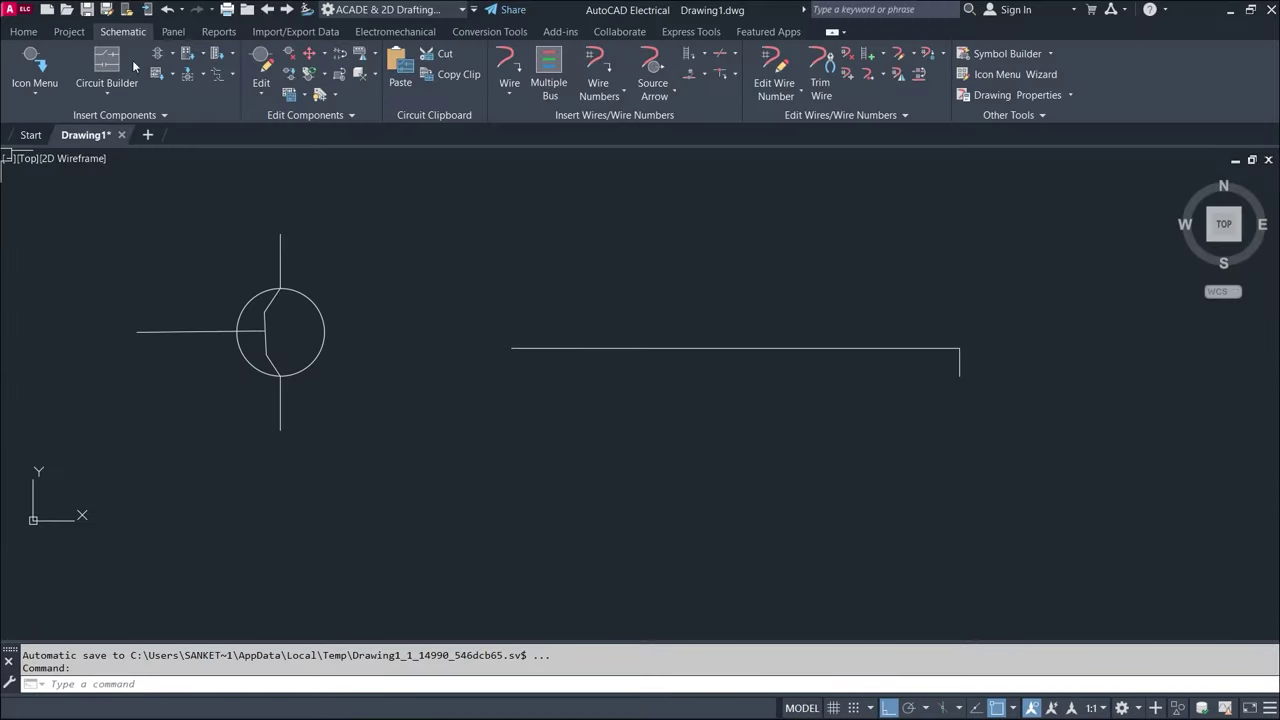
left_click(69, 31)
left_click(24, 65)
left_click(60, 245)
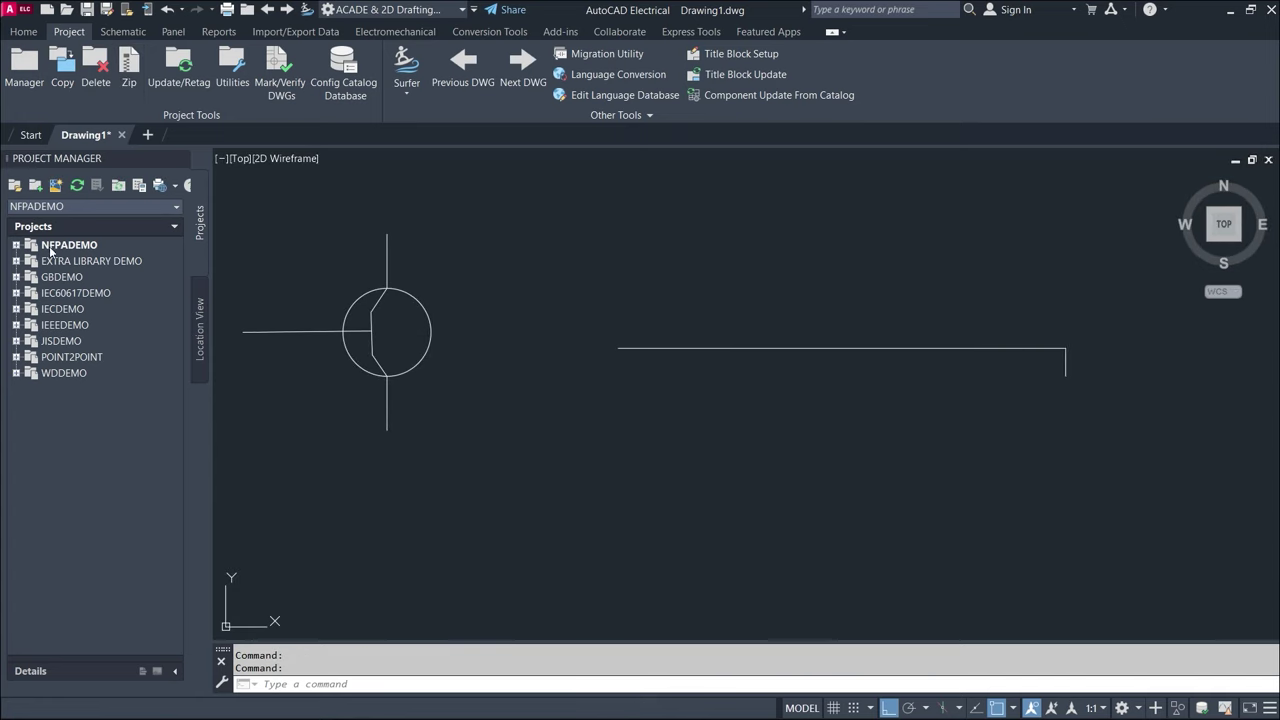
left_click(16, 245)
double_click(92, 262)
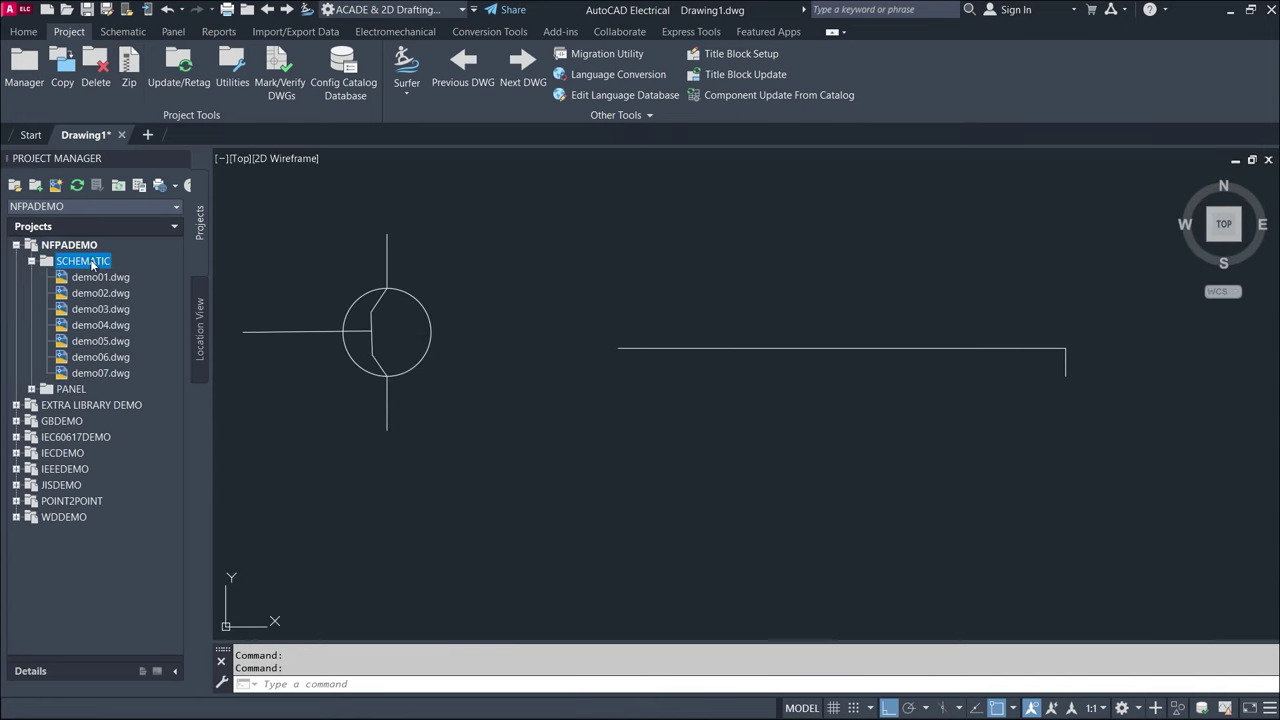
double_click(102, 293)
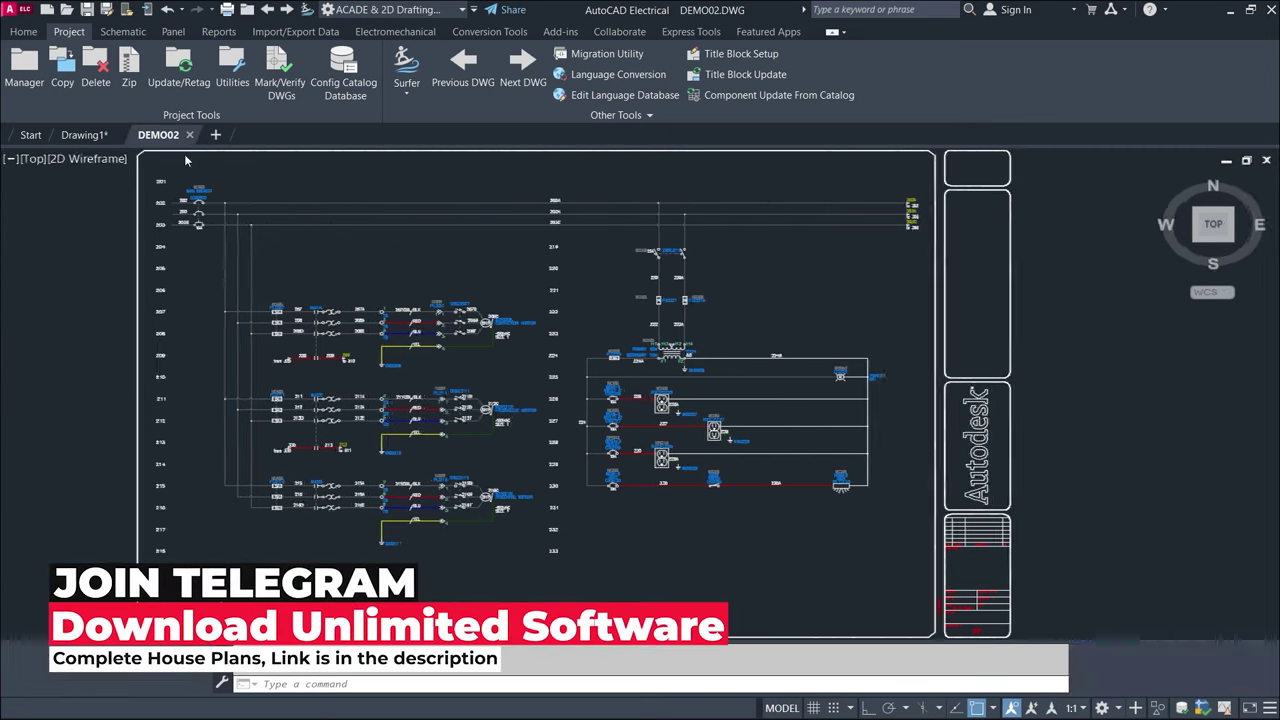
scroll(281, 210, "up", 5)
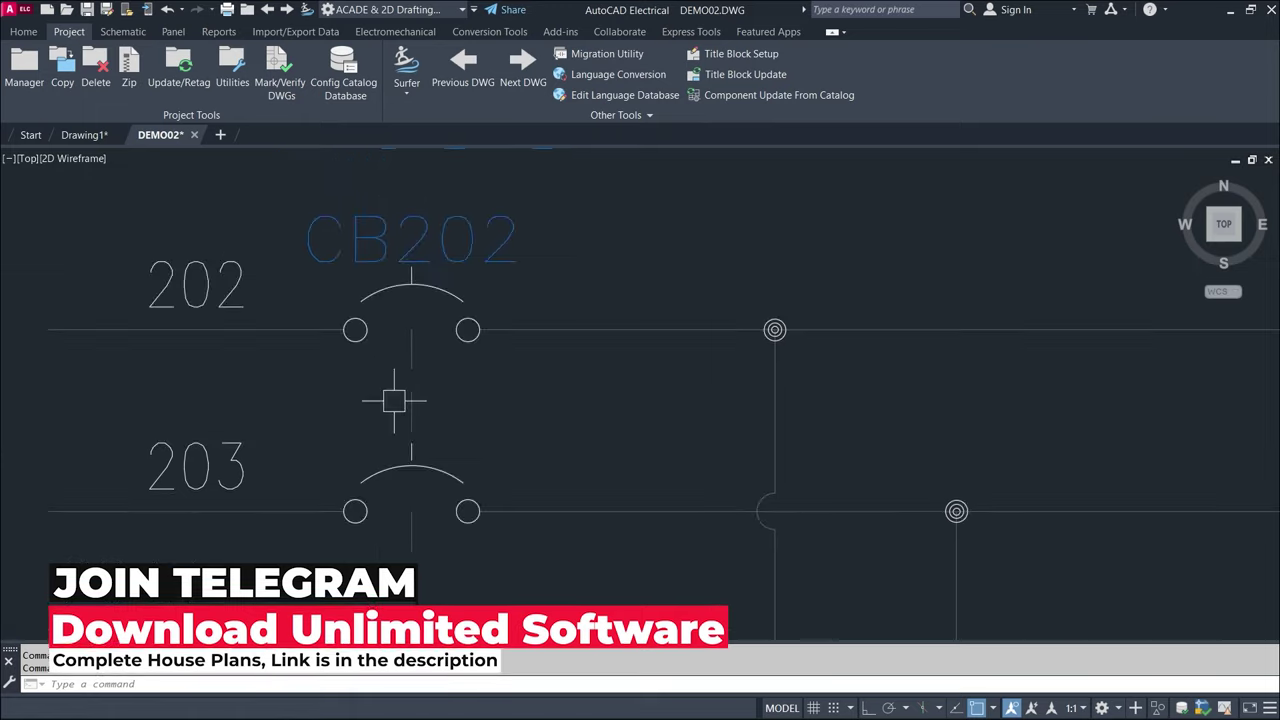
middle_click_drag(435, 330, 453, 322)
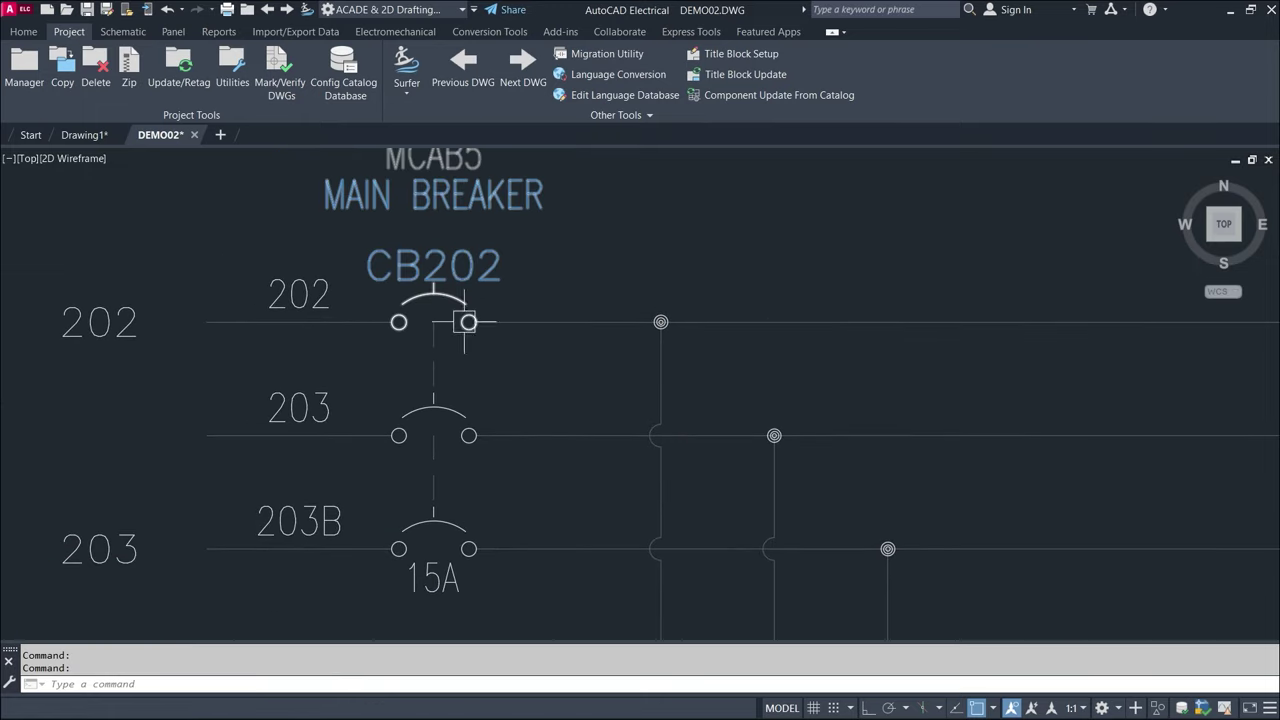
scroll(440, 322, "down", 5)
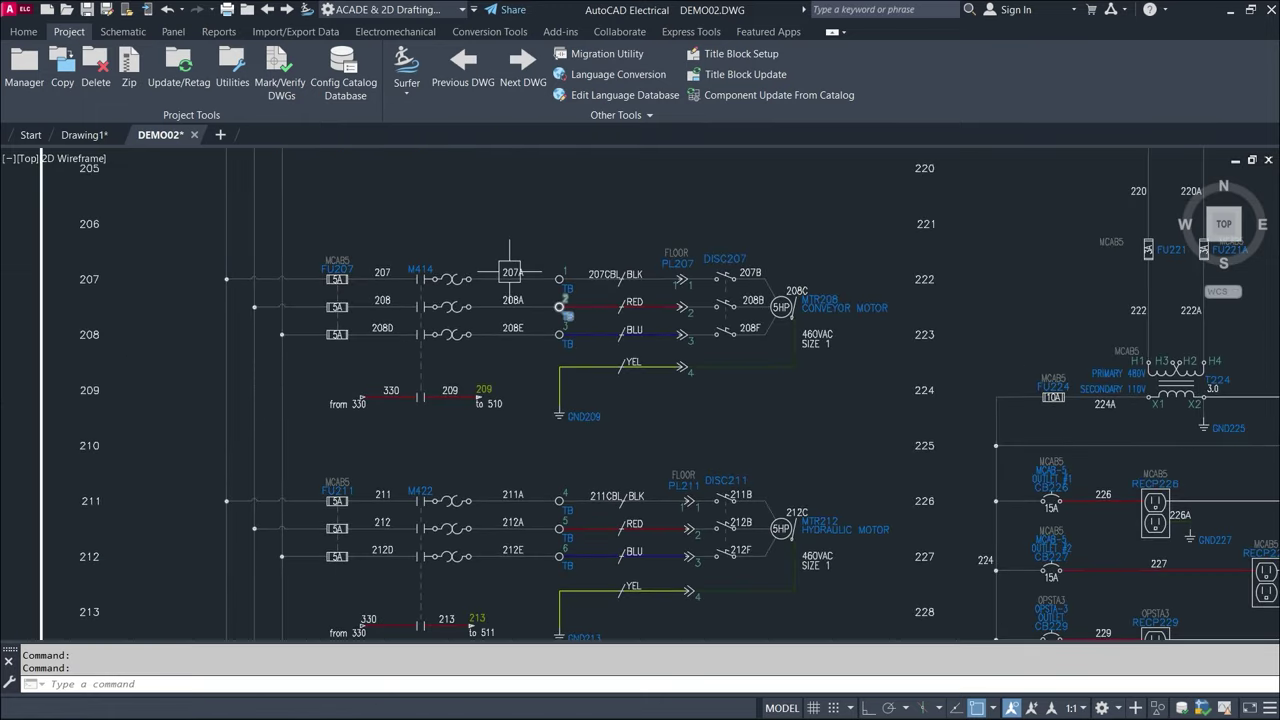
scroll(440, 330, "down", 3)
scroll(440, 330, "down", 2)
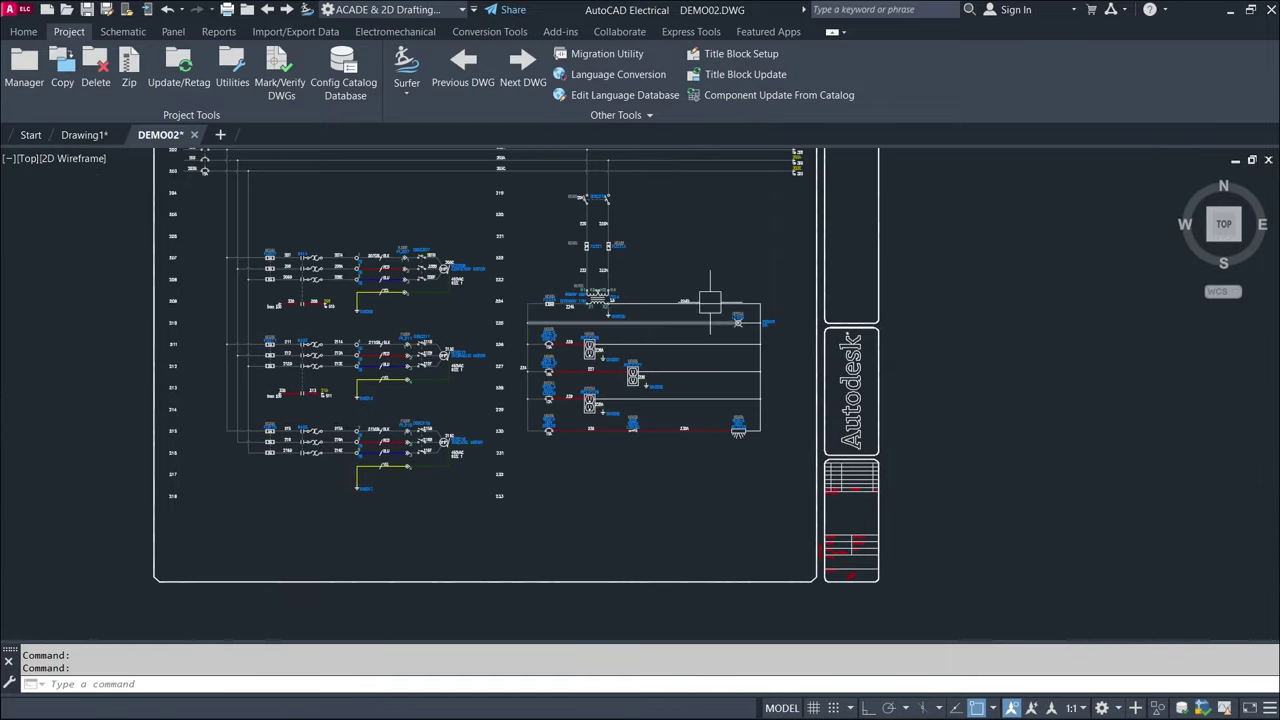
middle_click_drag(721, 288, 731, 364)
middle_click_drag(500, 600, 536, 514)
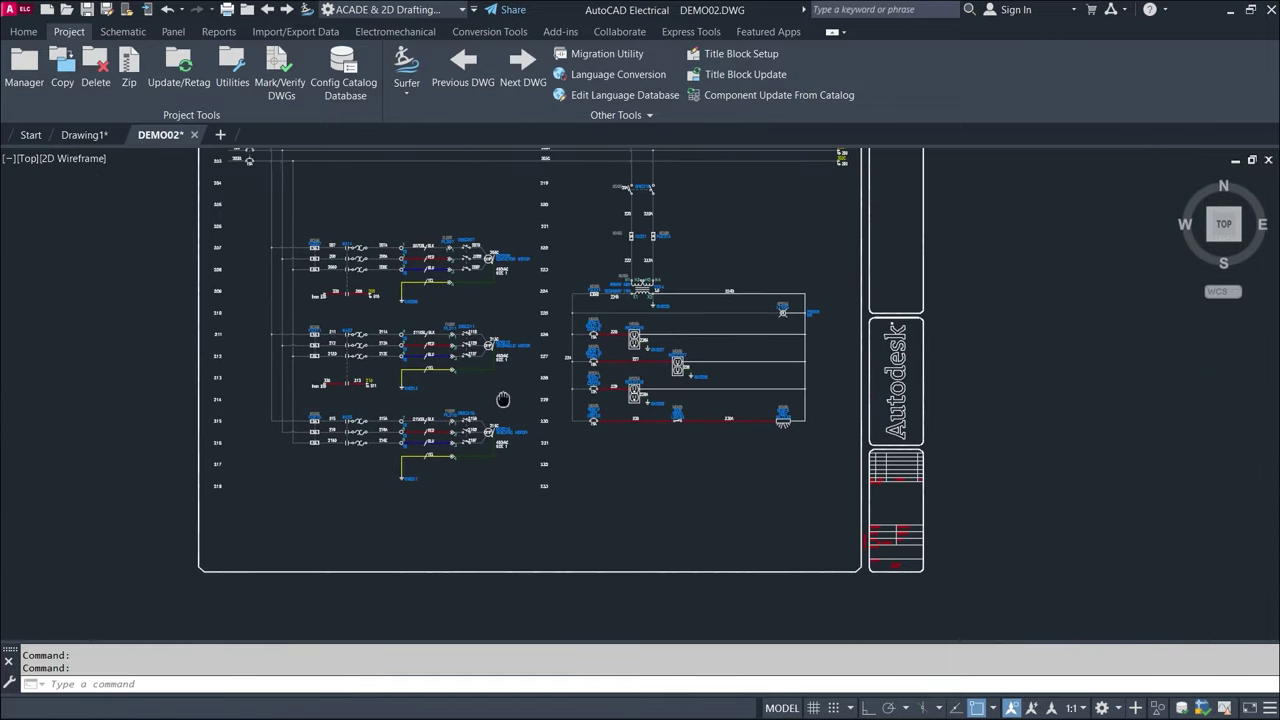
middle_click_drag(876, 499, 901, 532)
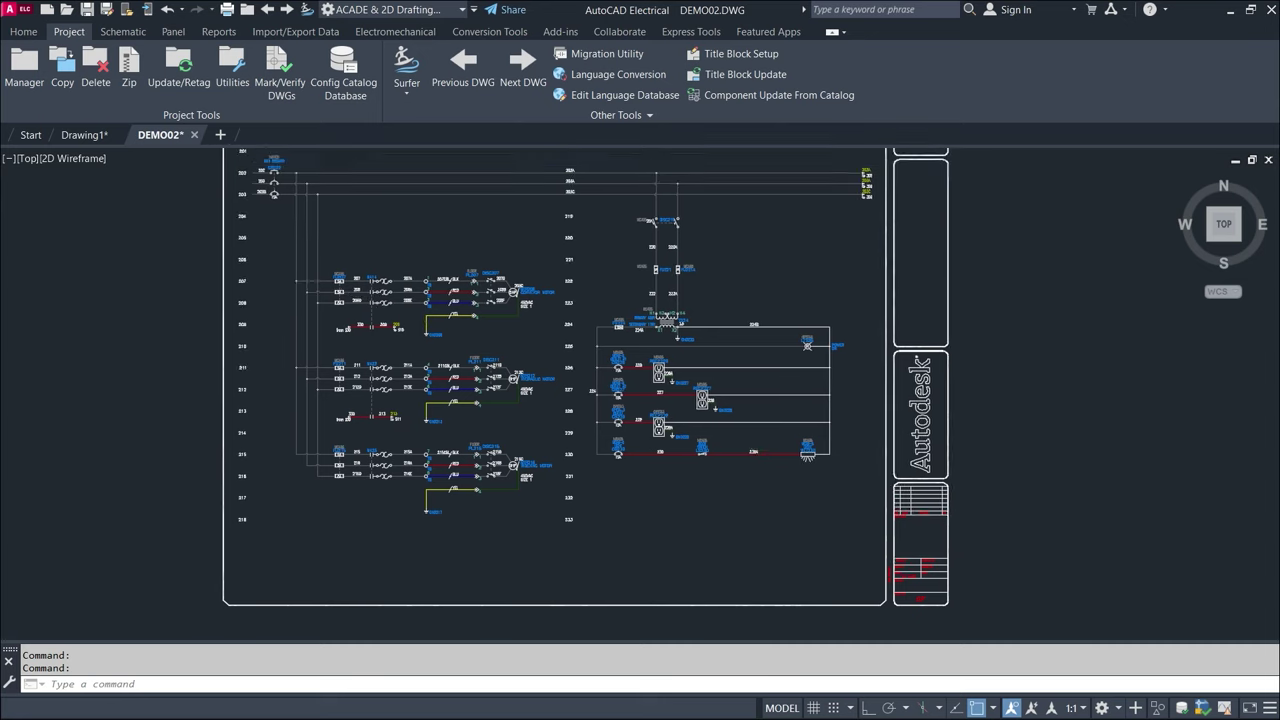
middle_click_drag(977, 300, 997, 342)
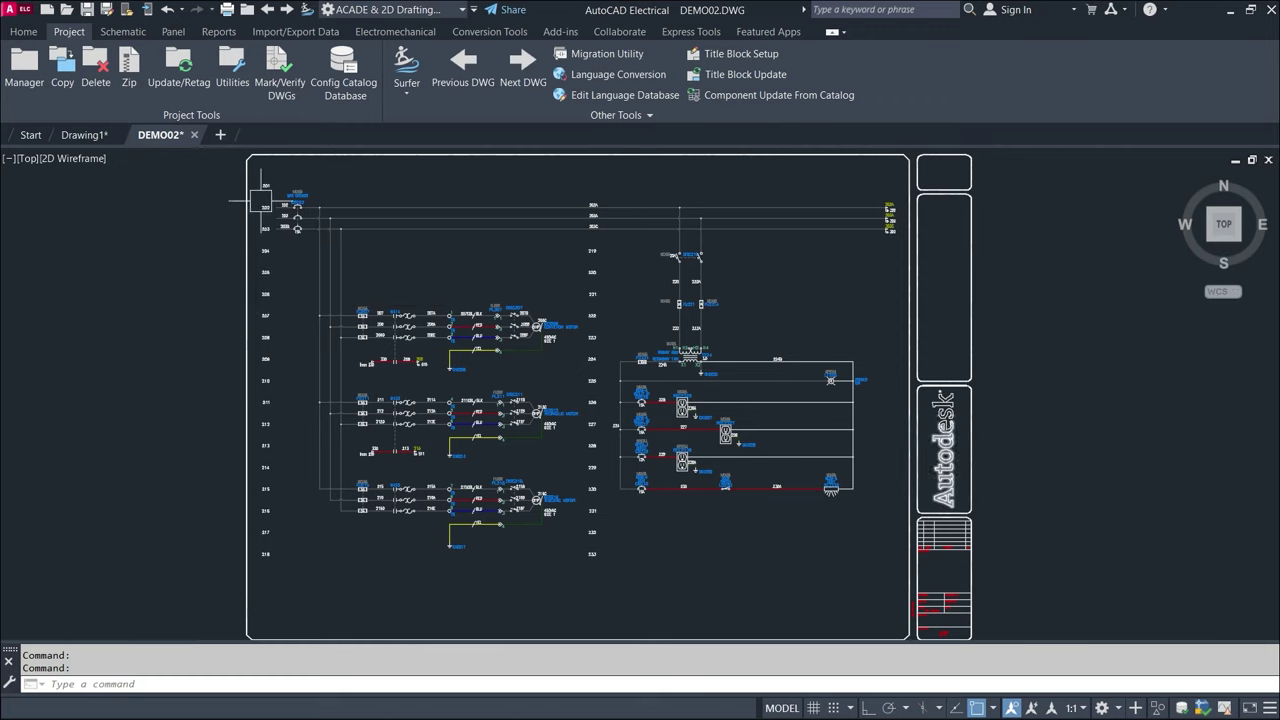
scroll(285, 212, "up", 5)
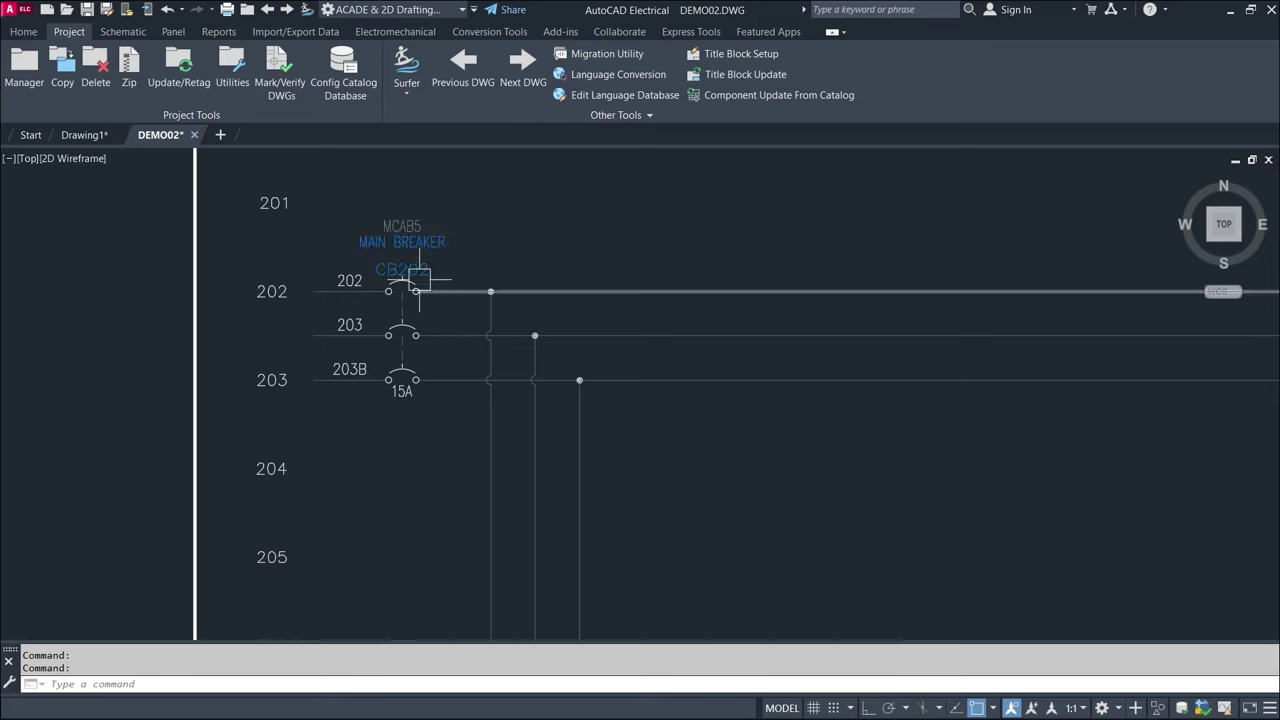
left_click(388, 294)
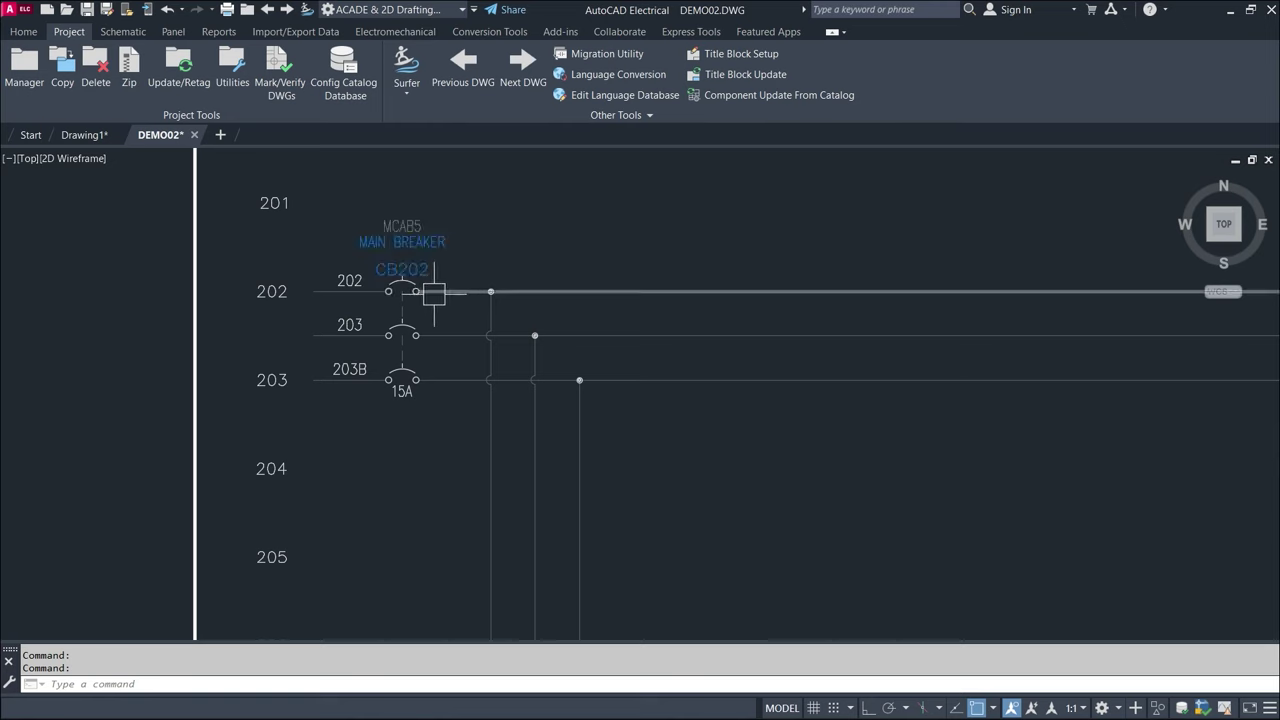
scroll(983, 337, "down", 6)
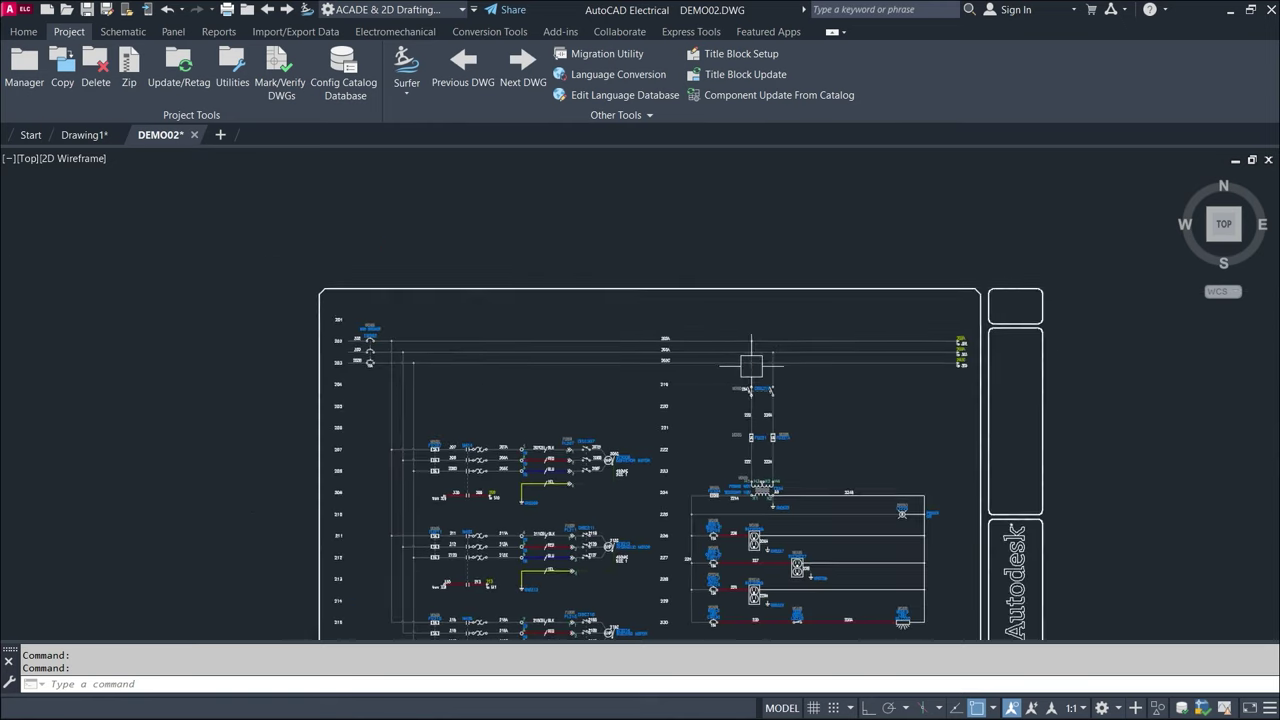
scroll(935, 326, "up", 2)
scroll(1027, 343, "up", 4)
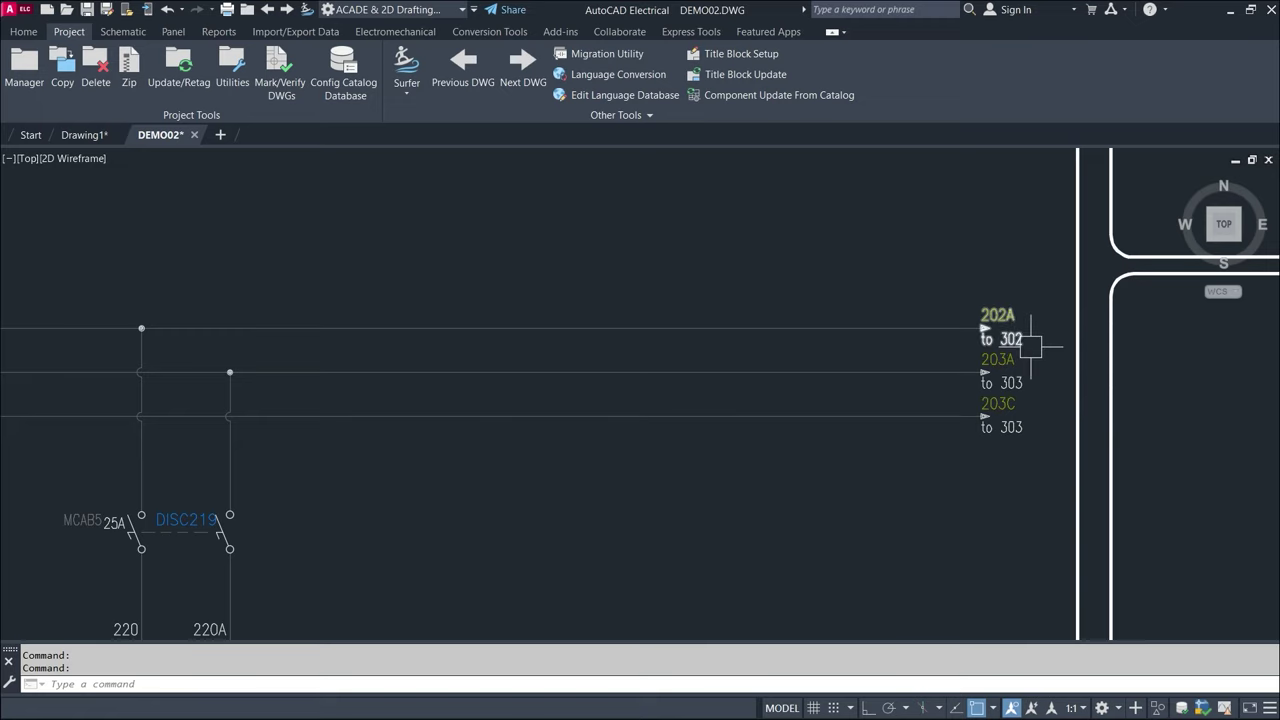
scroll(1027, 345, "down", 2)
mouse_move(1027, 345)
middle_mouse_down()
mouse_move(1013, 160)
mouse_move(1043, 230)
middle_mouse_up()
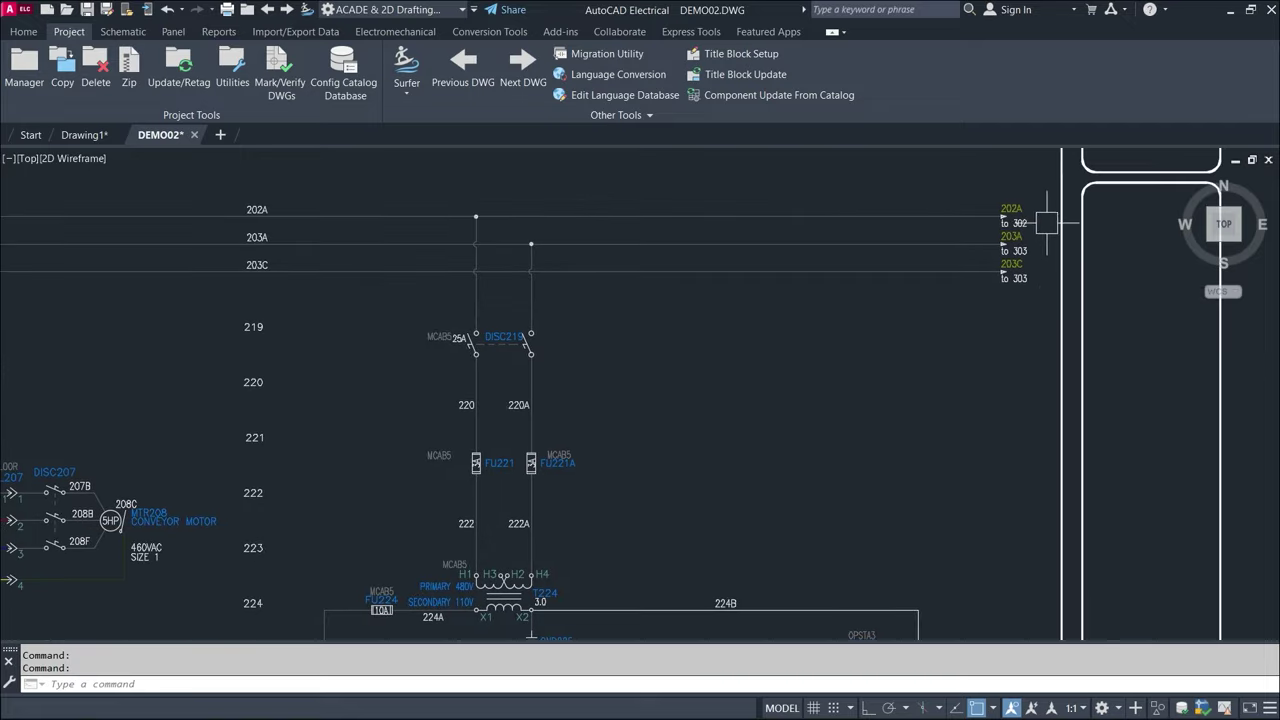
scroll(1030, 205, "up", 4)
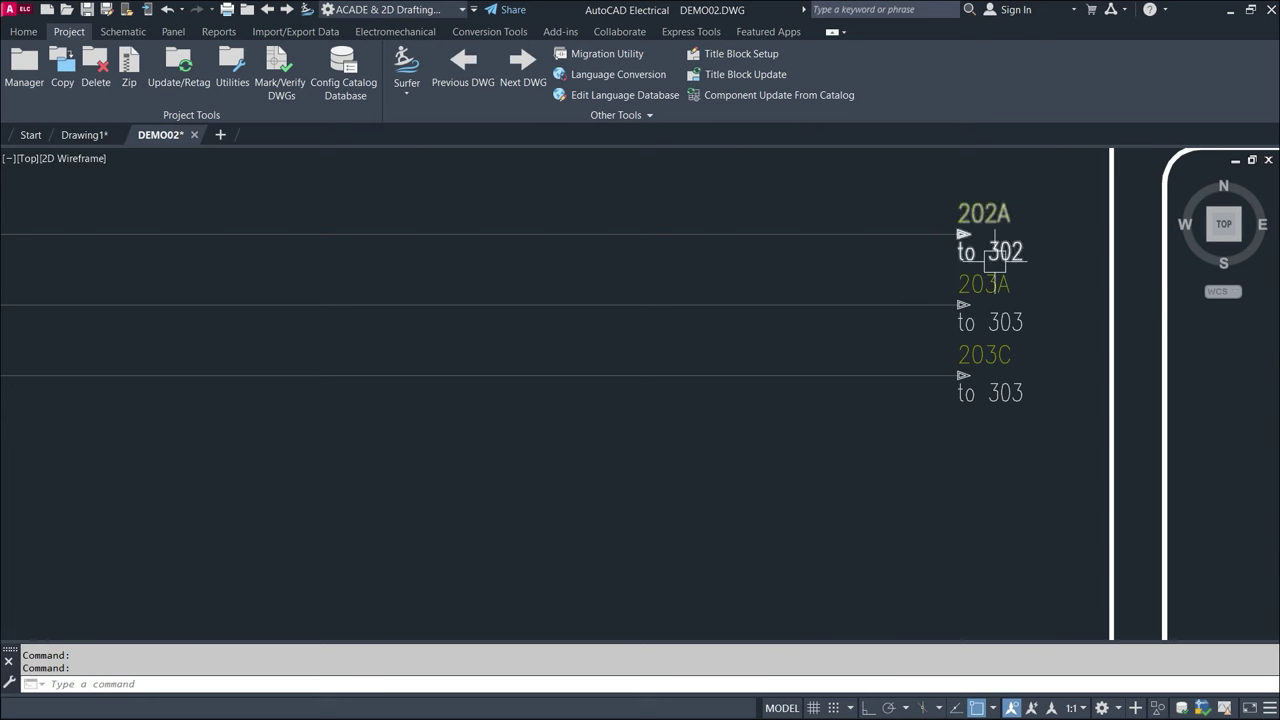
scroll(1030, 245, "down", 5)
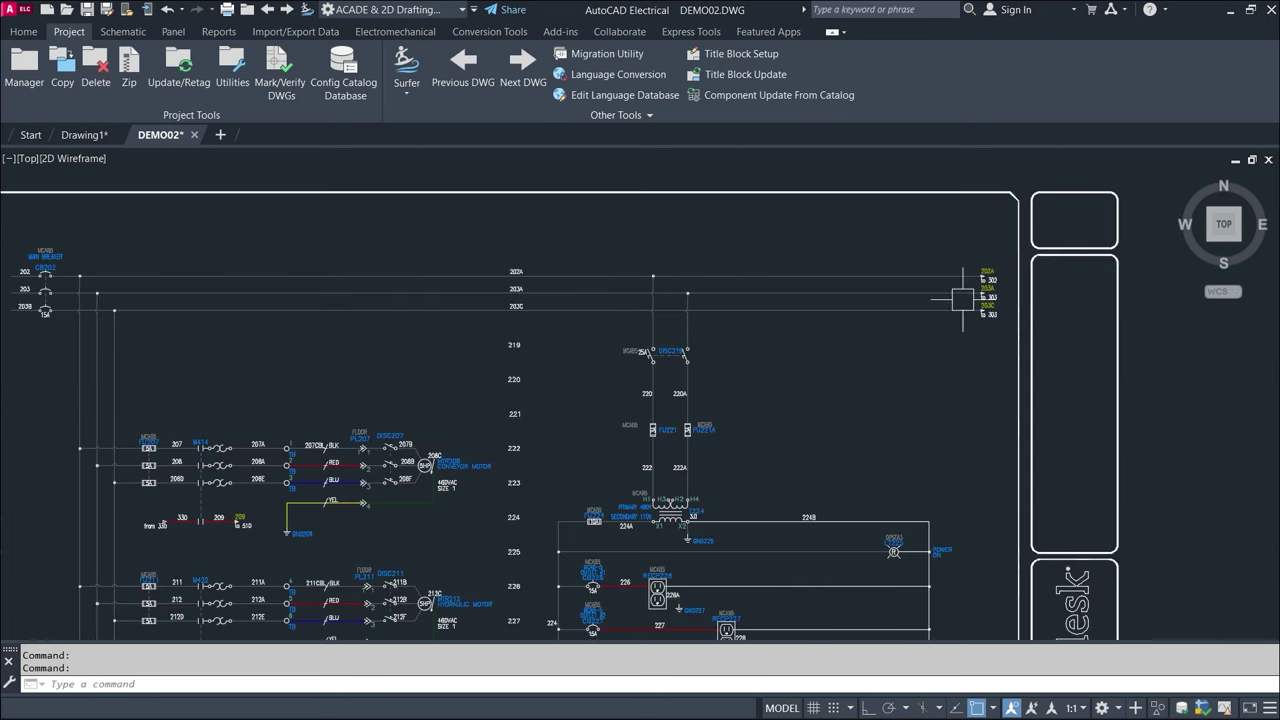
scroll(985, 282, "up", 5)
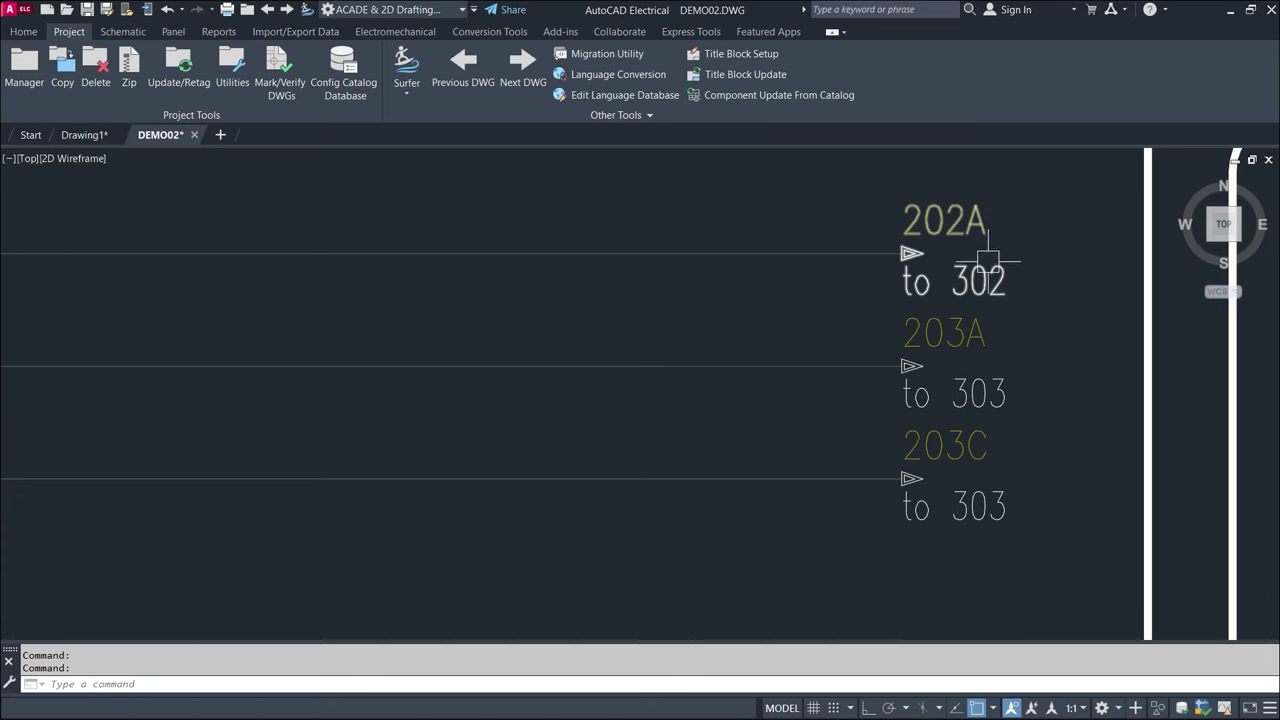
scroll(990, 310, "down", 10)
scroll(984, 337, "up", 3)
scroll(984, 337, "up", 3)
scroll(984, 337, "down", 6)
middle_click_drag(621, 419, 662, 338)
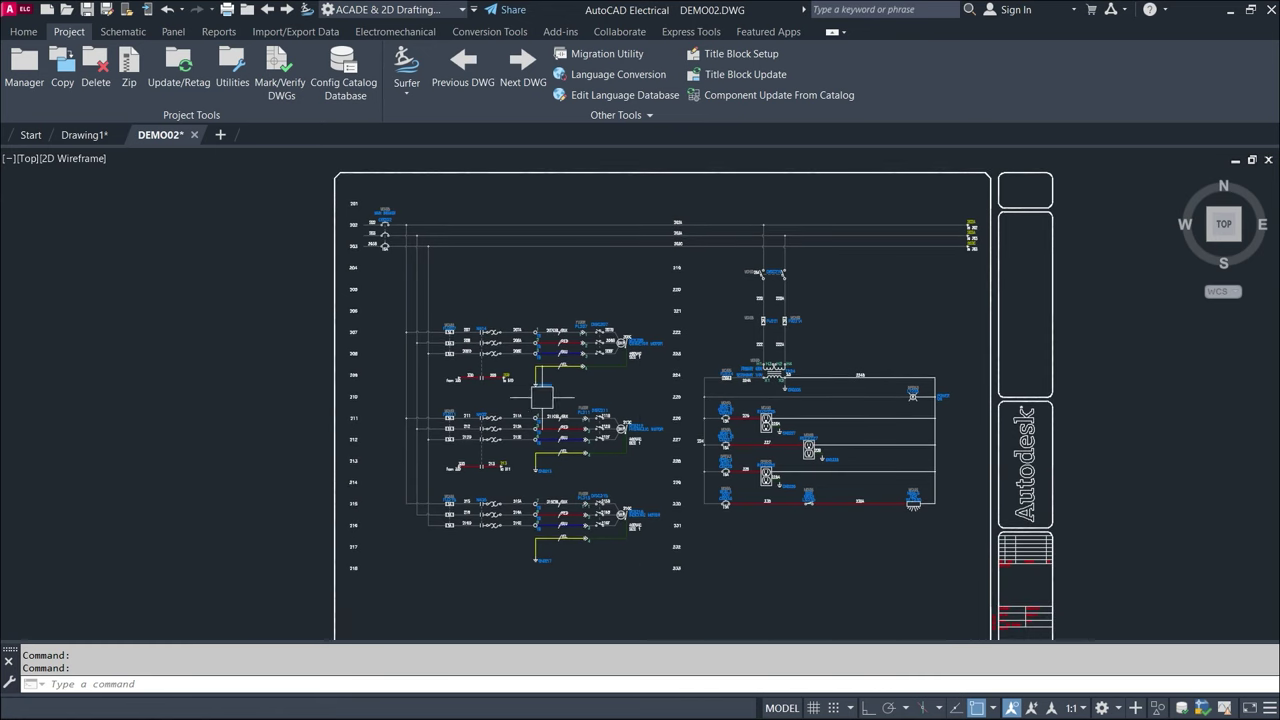
- Zoom and pan over circuit rows 207–212 to inspect the MTR208 conveyor motor, then return to the full sheet
scroll(487, 390, "up", 5)
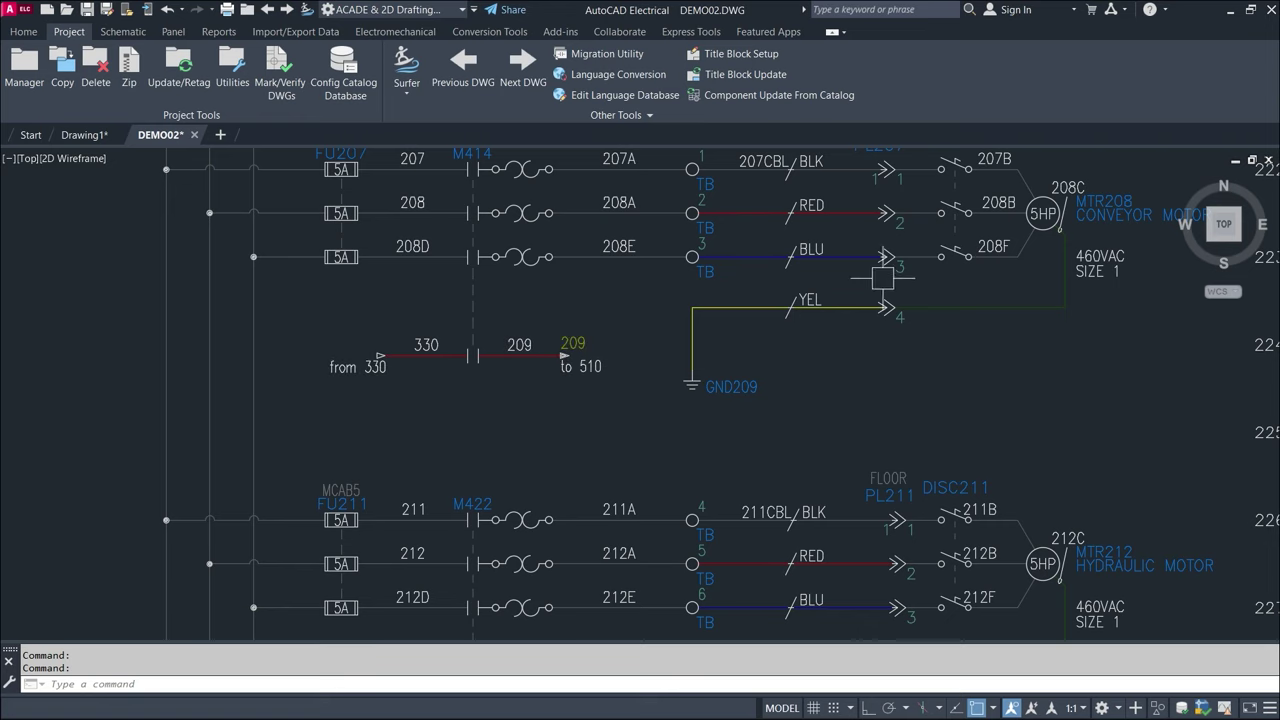
middle_click_drag(614, 263, 616, 363)
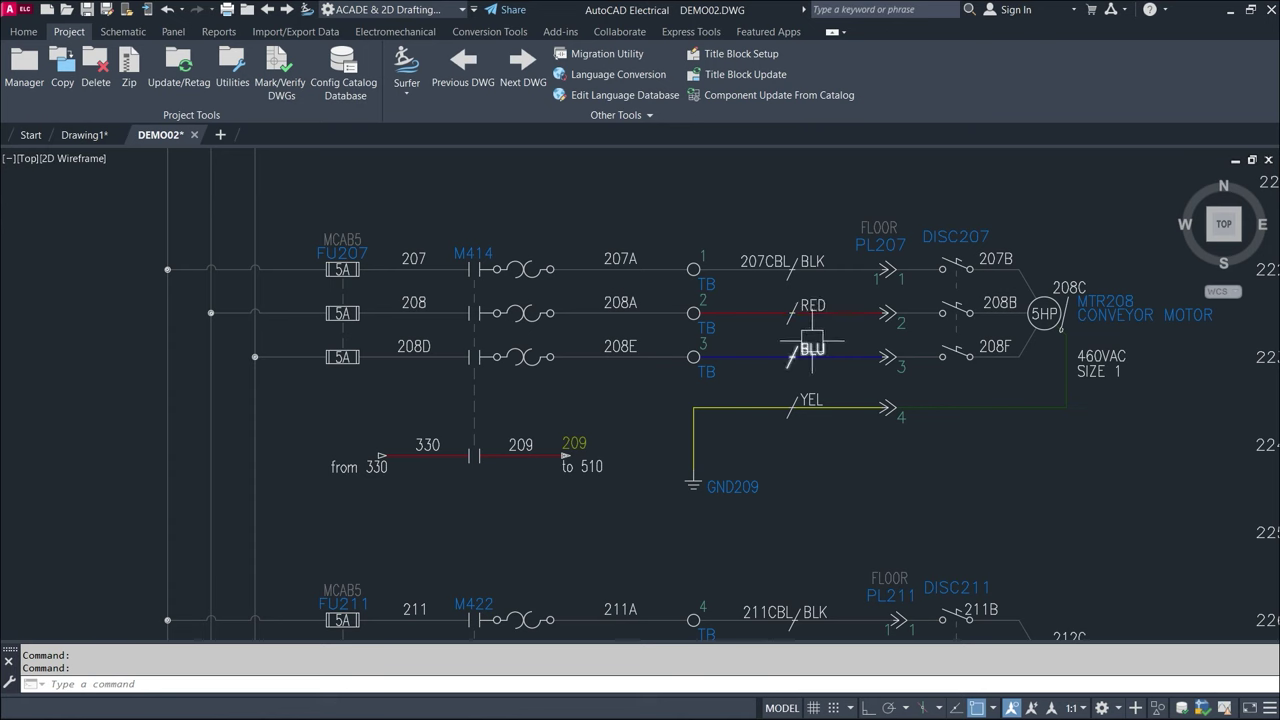
mouse_move(930, 242)
middle_mouse_down()
mouse_move(801, 221)
mouse_move(722, 225)
middle_mouse_up()
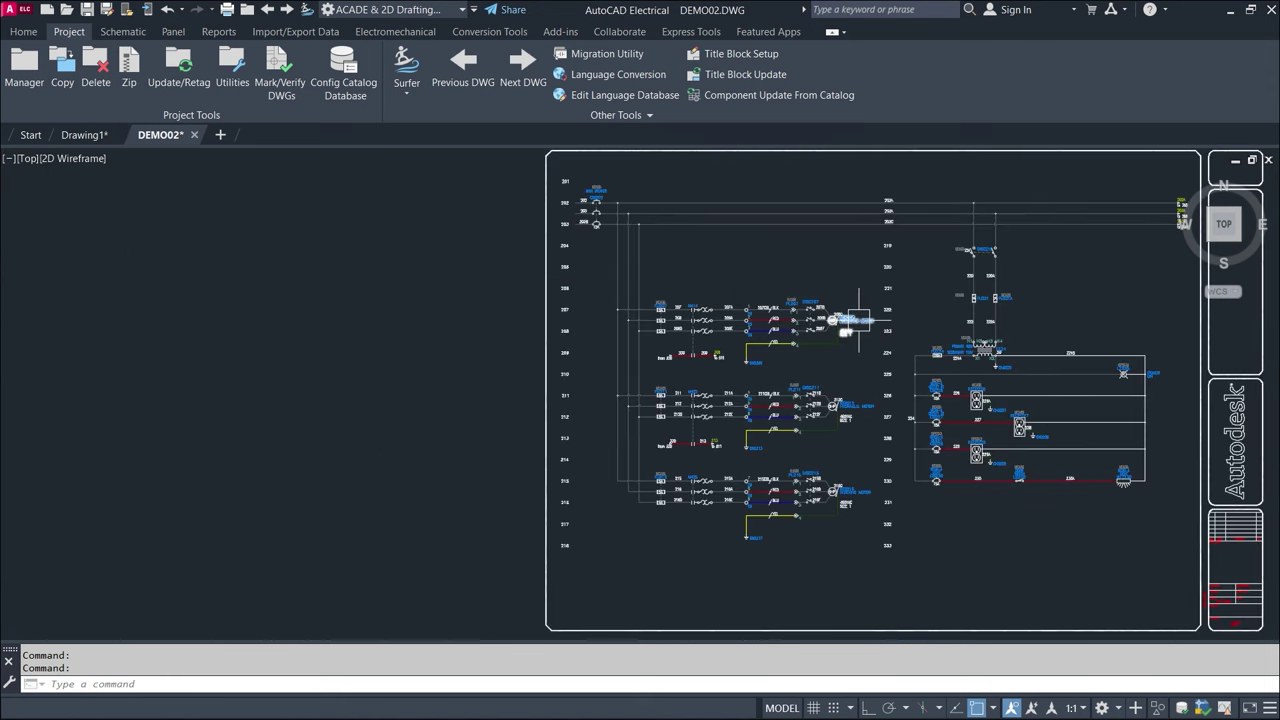
scroll(849, 336, "up", 3)
scroll(835, 320, "up", 3)
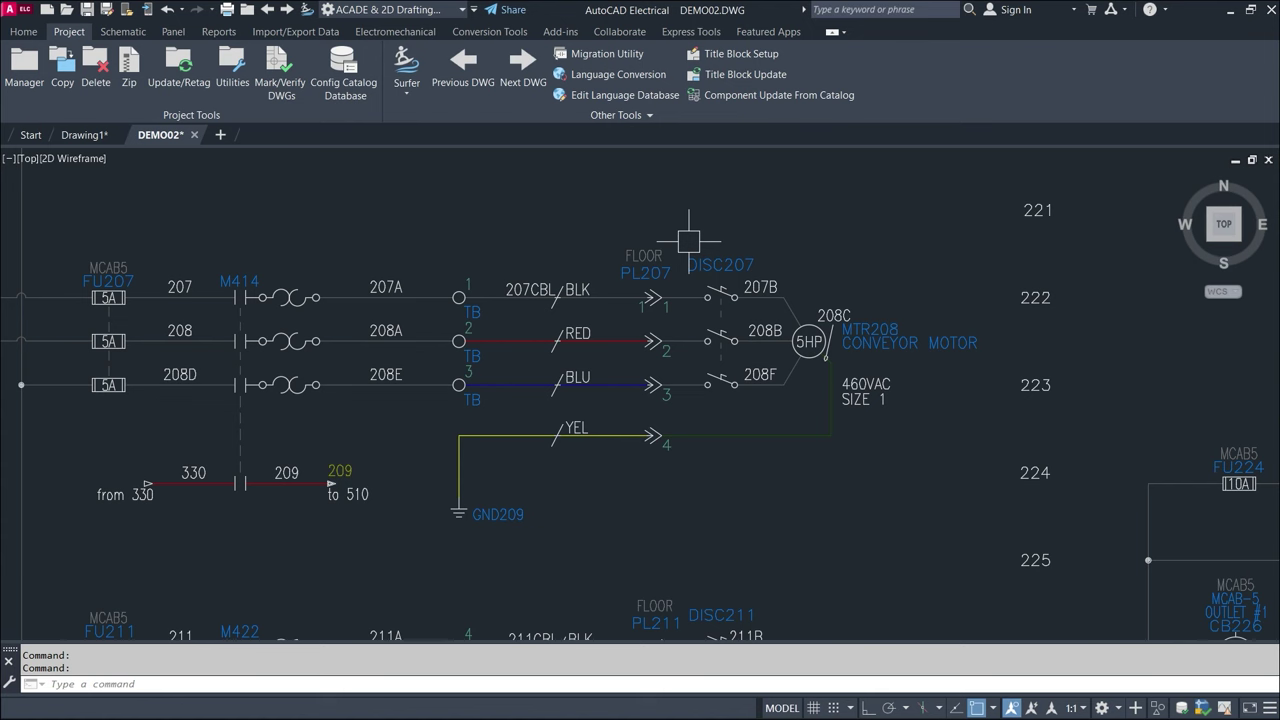
scroll(688, 240, "down", 5)
middle_click_drag(688, 240, 531, 269)
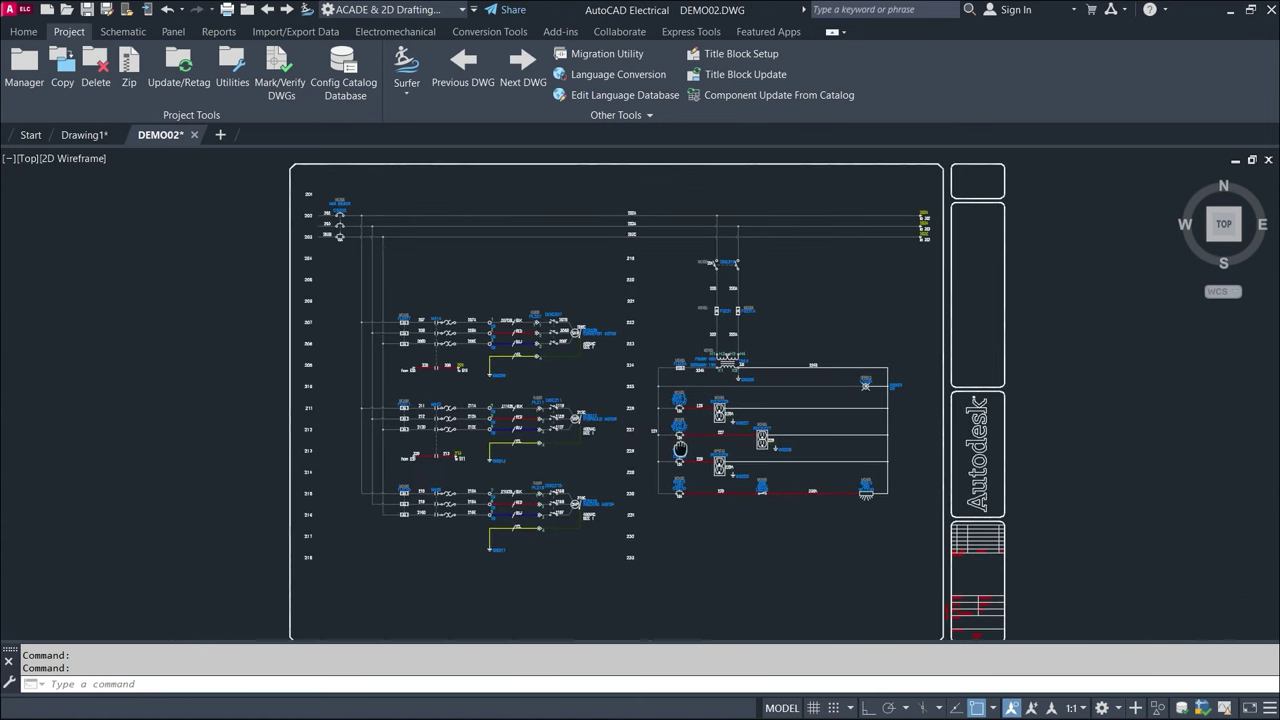
- From the Schematic tab, open the Icon Menu's Insert Component dialog with the NFPA schematic symbol categories
left_click(122, 32)
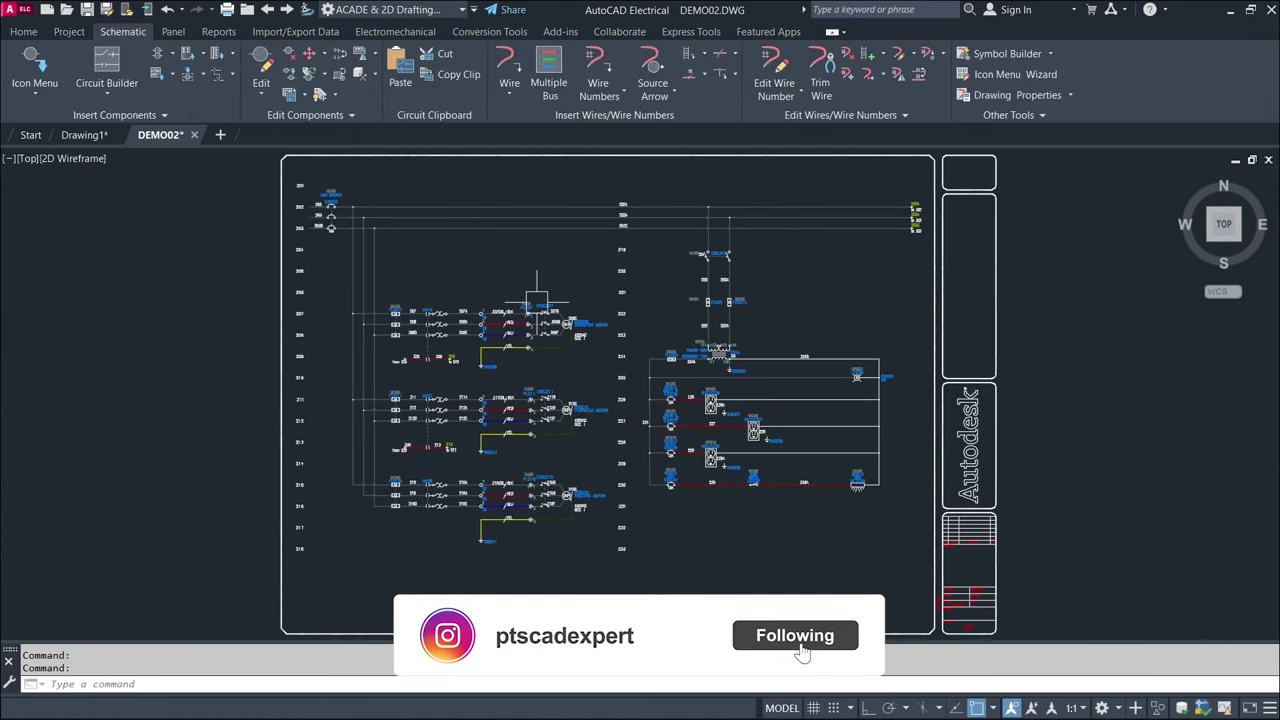
scroll(872, 307, "down", 3)
middle_click_drag(200, 260, 560, 360)
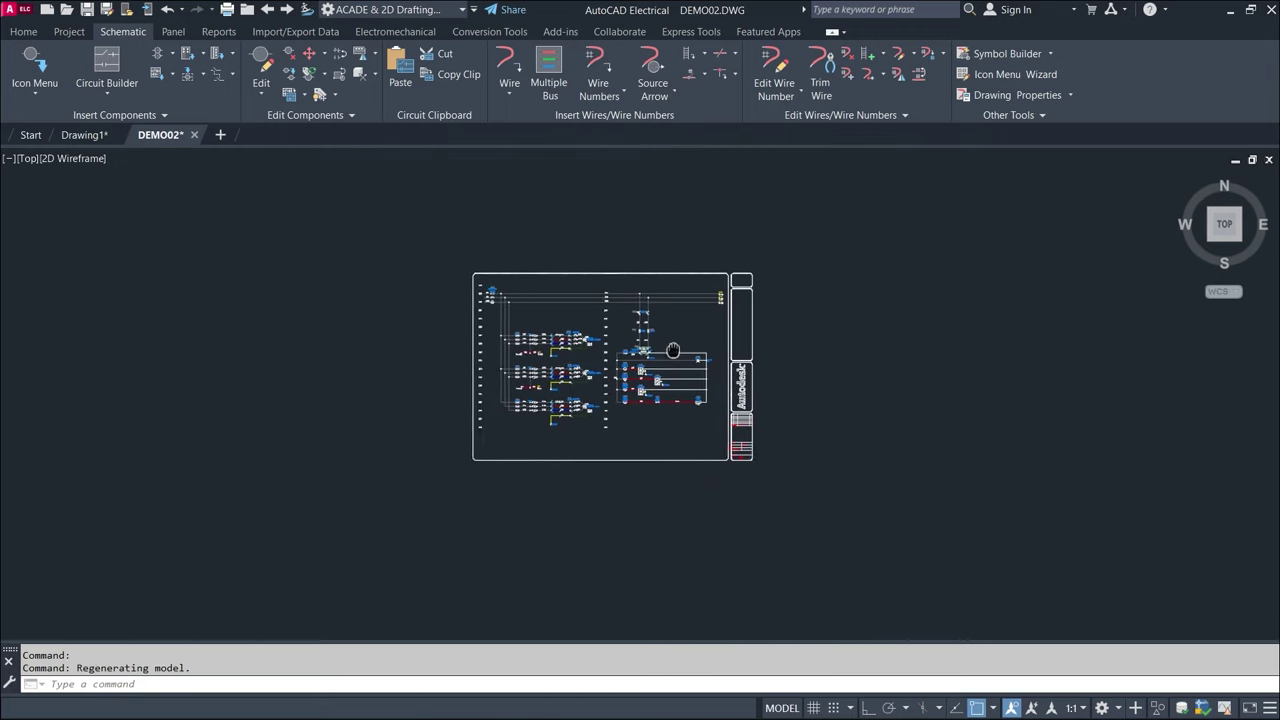
left_click(40, 64)
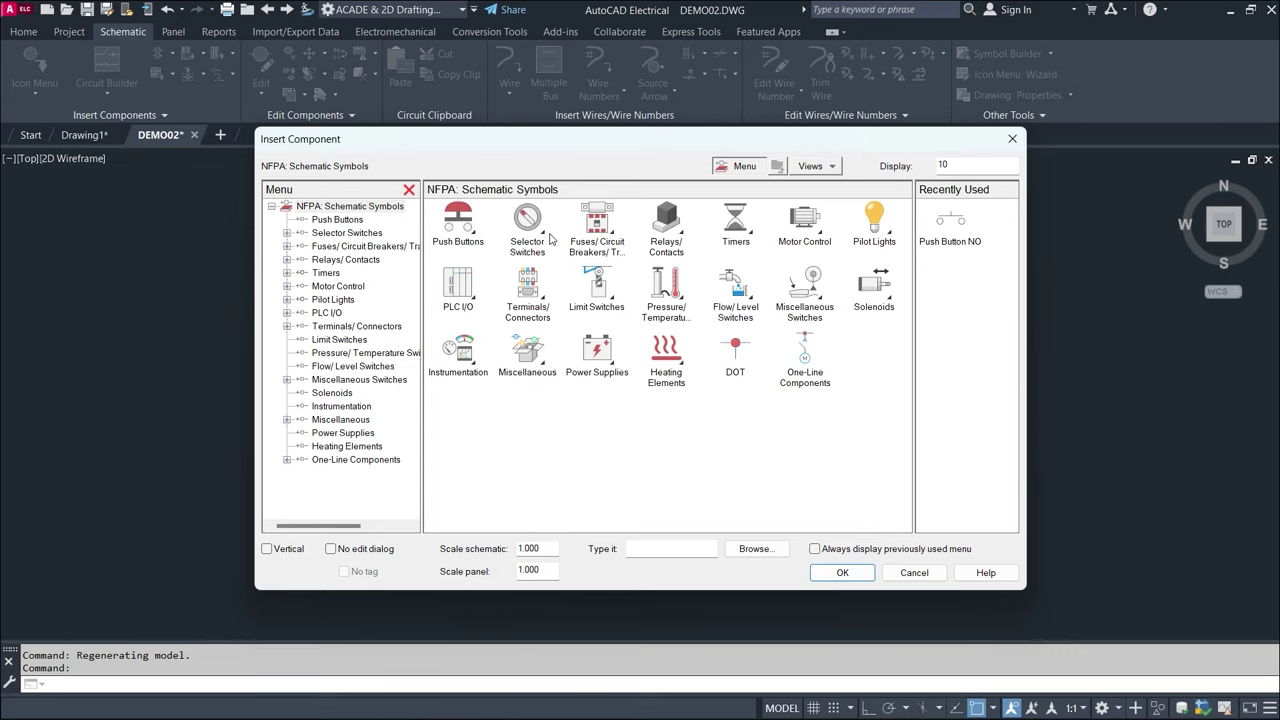
- Browse the Fuses/Circuit Breakers and disconnect symbols, then cancel the pending symbol insertion
left_click(597, 228)
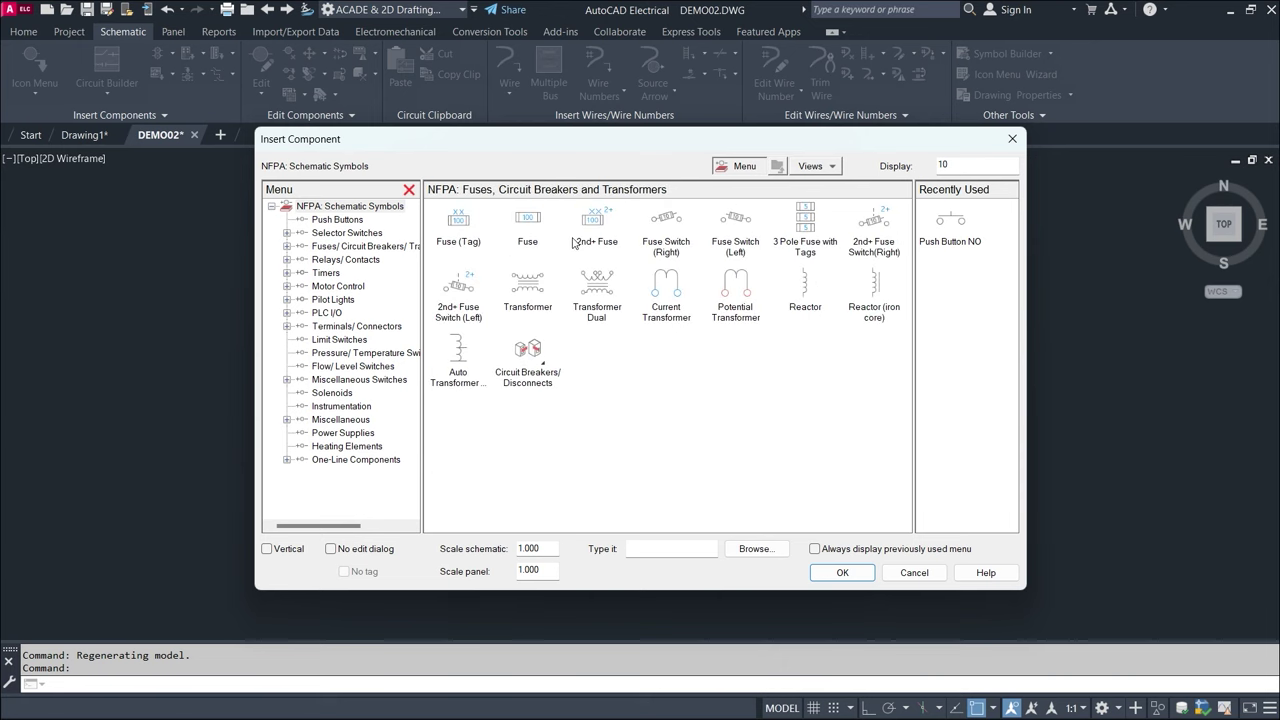
left_click(528, 350)
left_click(597, 290)
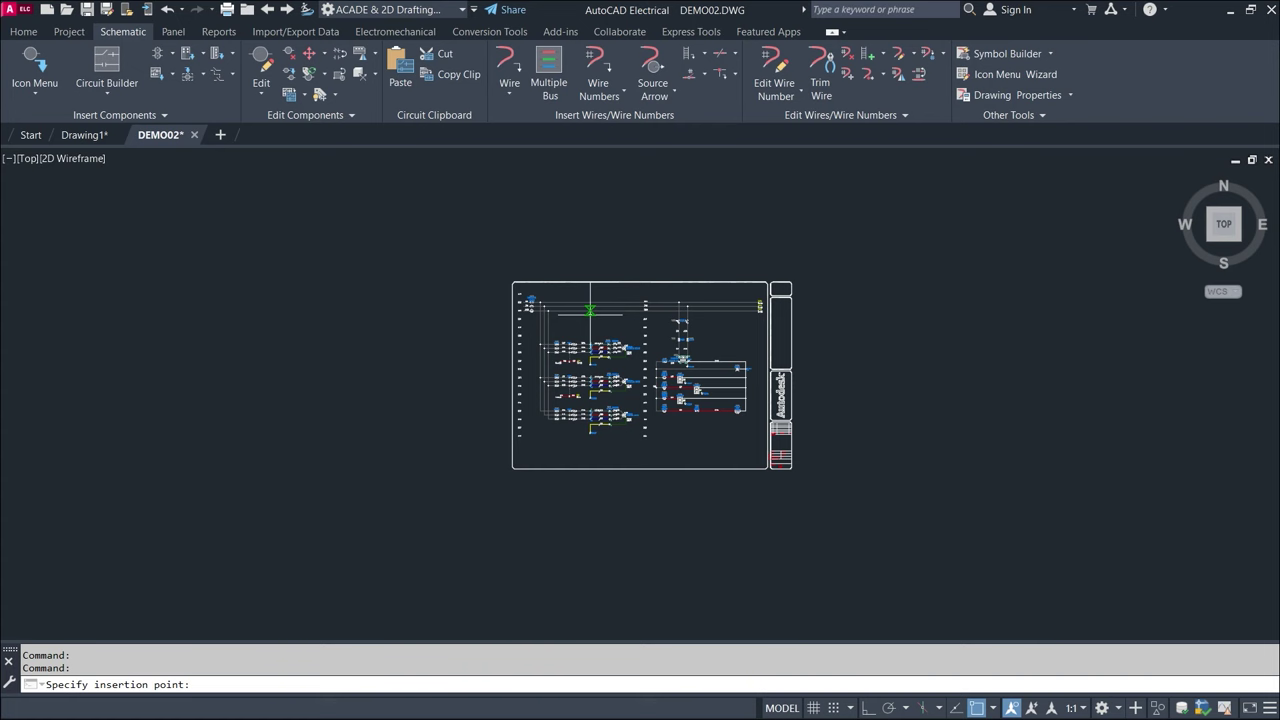
left_click(44, 66)
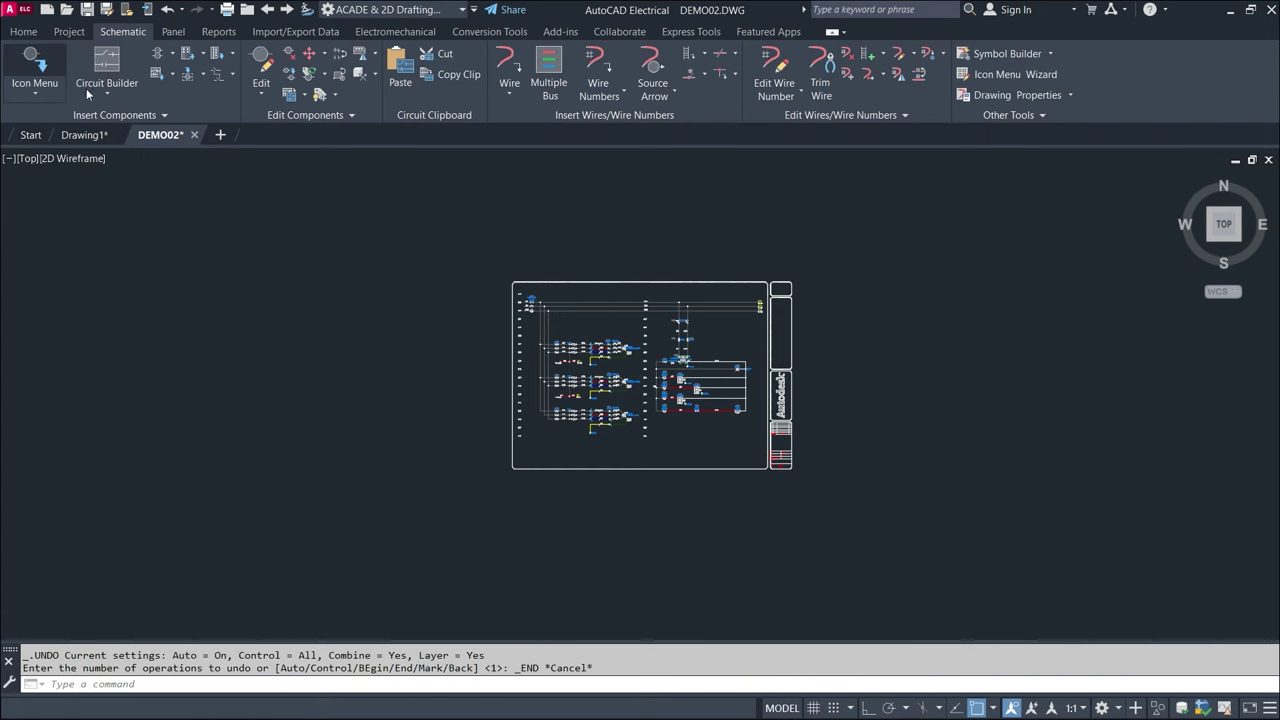
- Reopen the catalogue, browse Selector Switches and Disconnecting Means, then return to the top-level categories
left_click(36, 62)
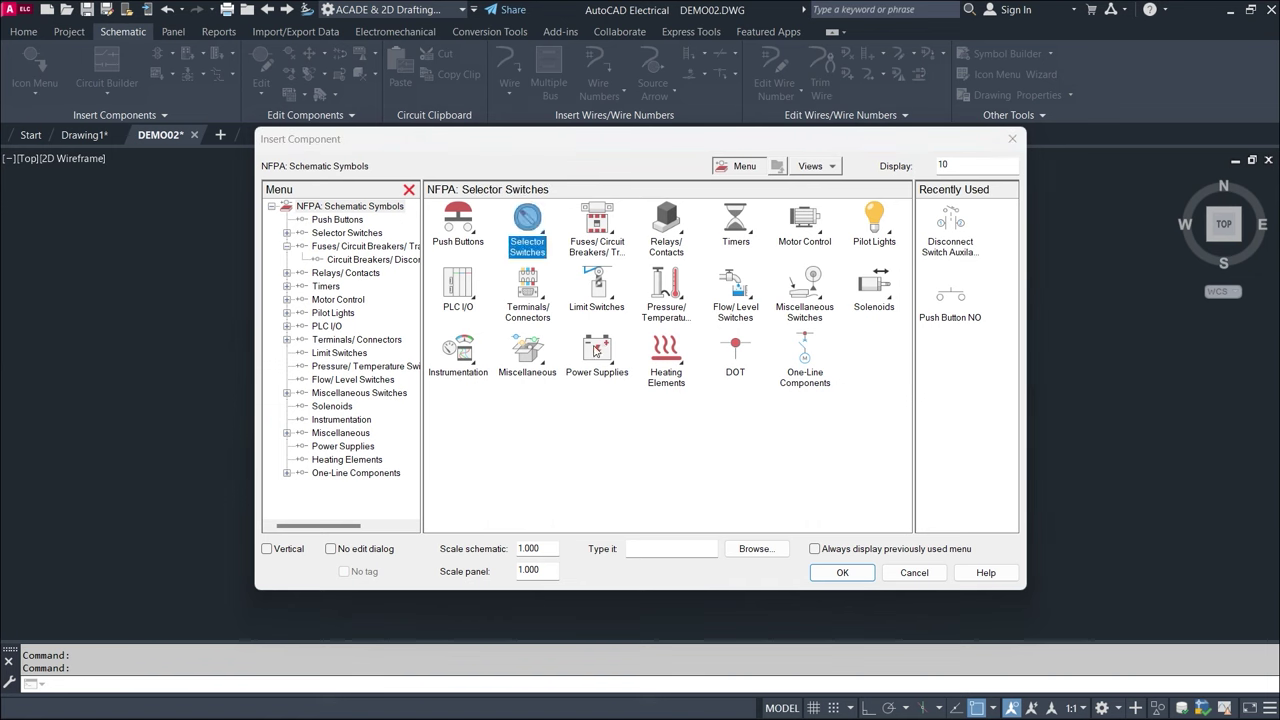
left_click(530, 225)
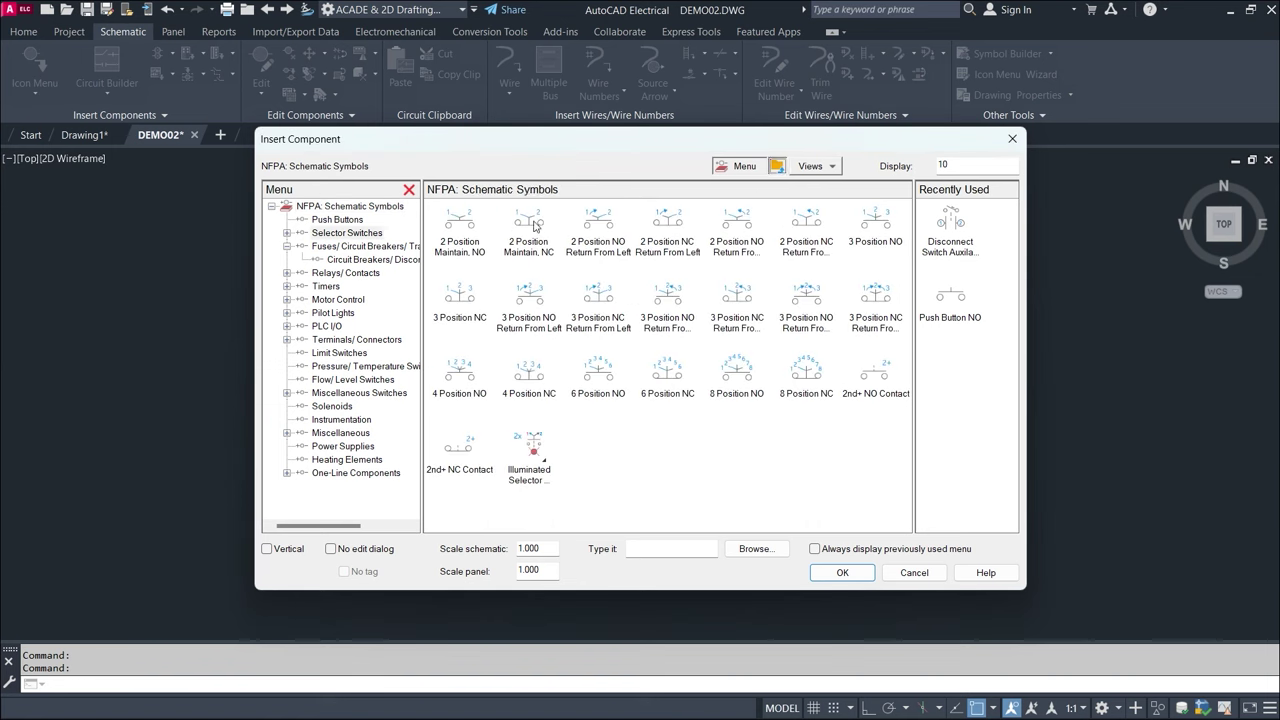
left_click(598, 225)
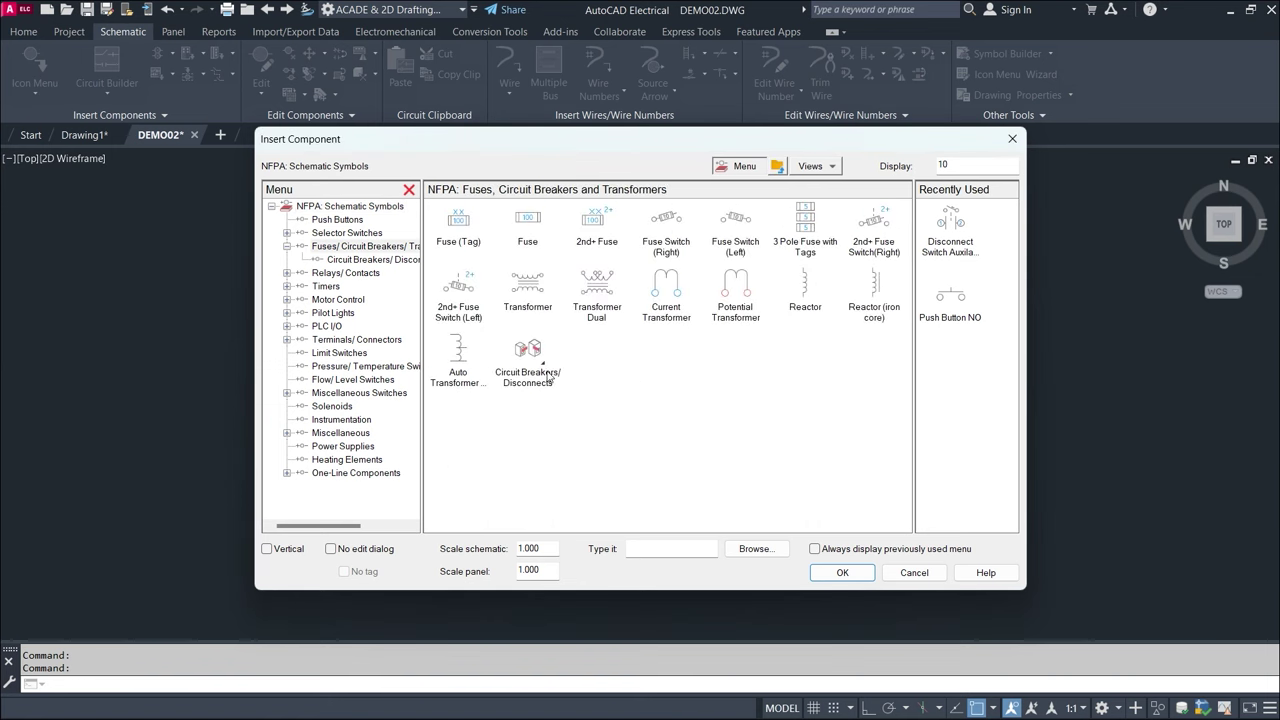
left_click(548, 376)
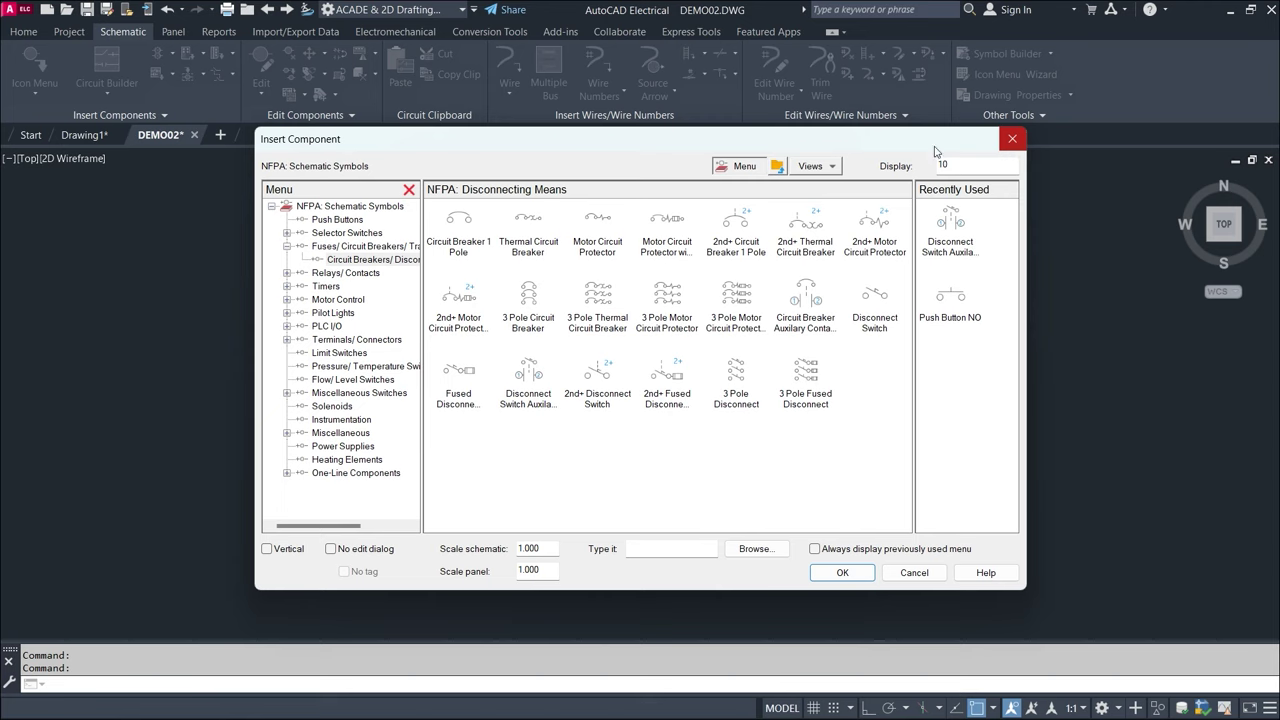
left_click(777, 168)
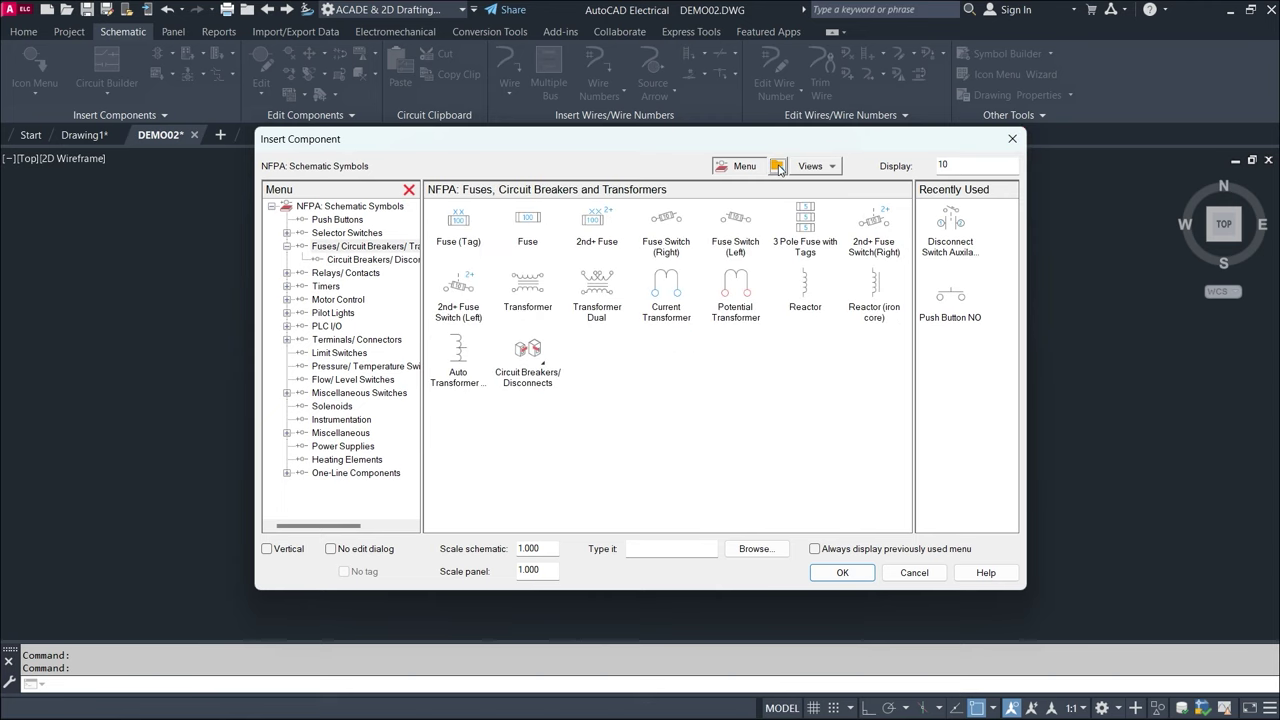
left_click(778, 167)
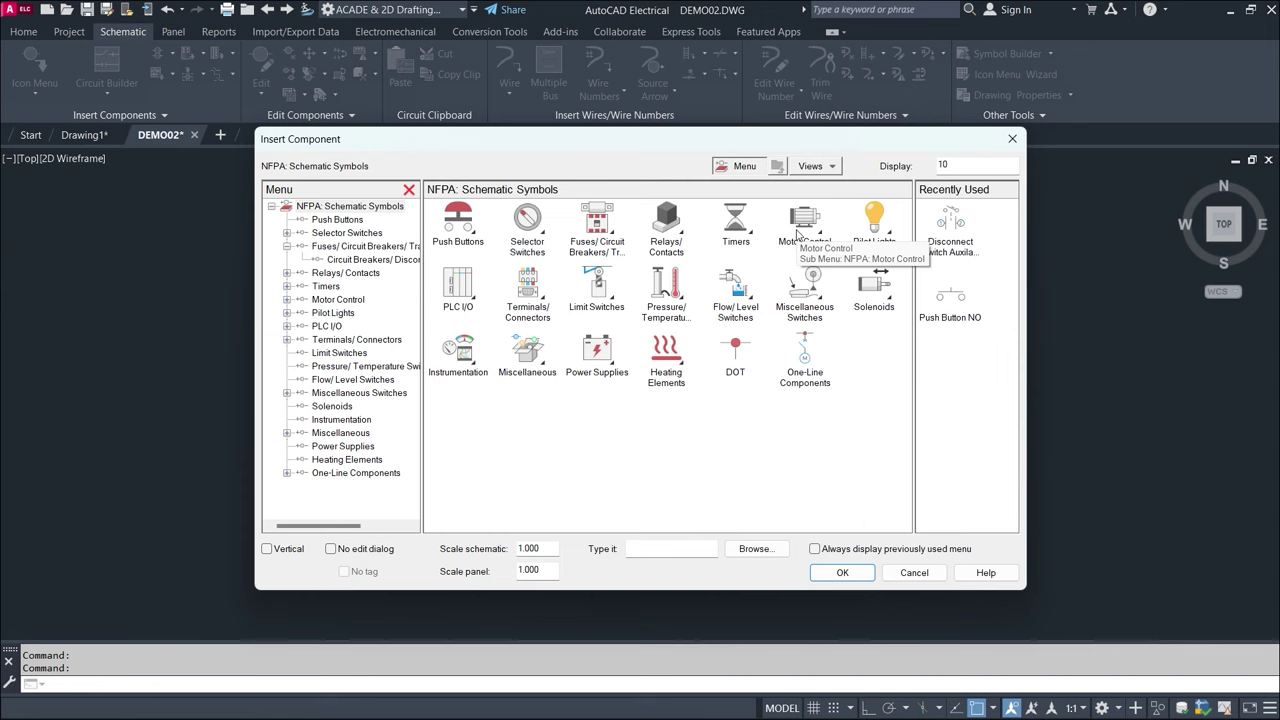
left_click(1012, 139)
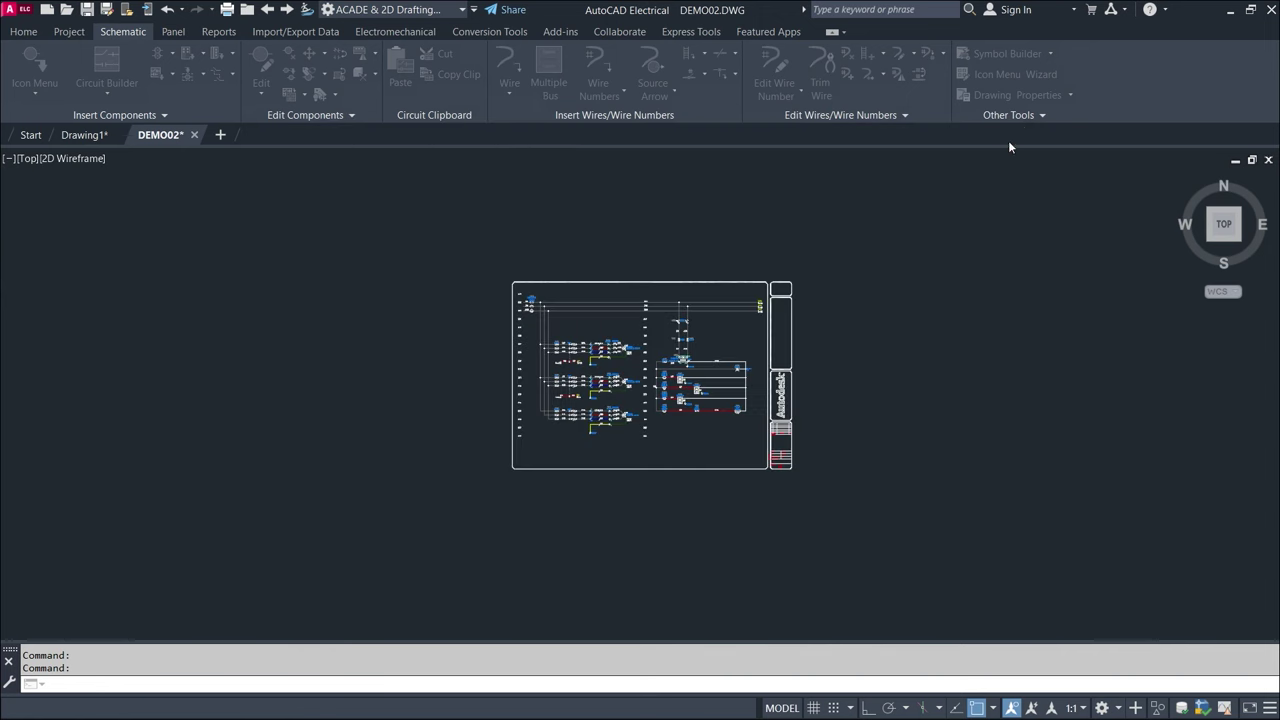
scroll(569, 363, "up", 3)
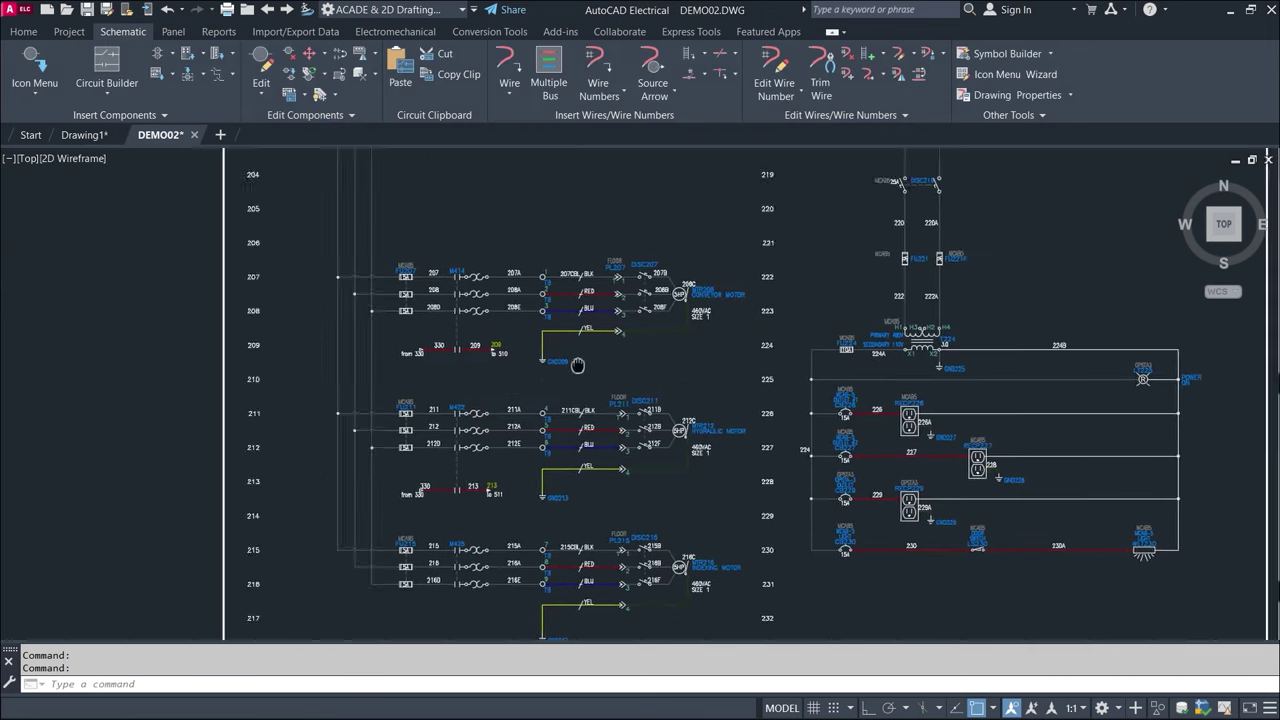
mouse_move(569, 363)
middle_mouse_down()
mouse_move(371, 528)
mouse_move(426, 519)
middle_mouse_up()
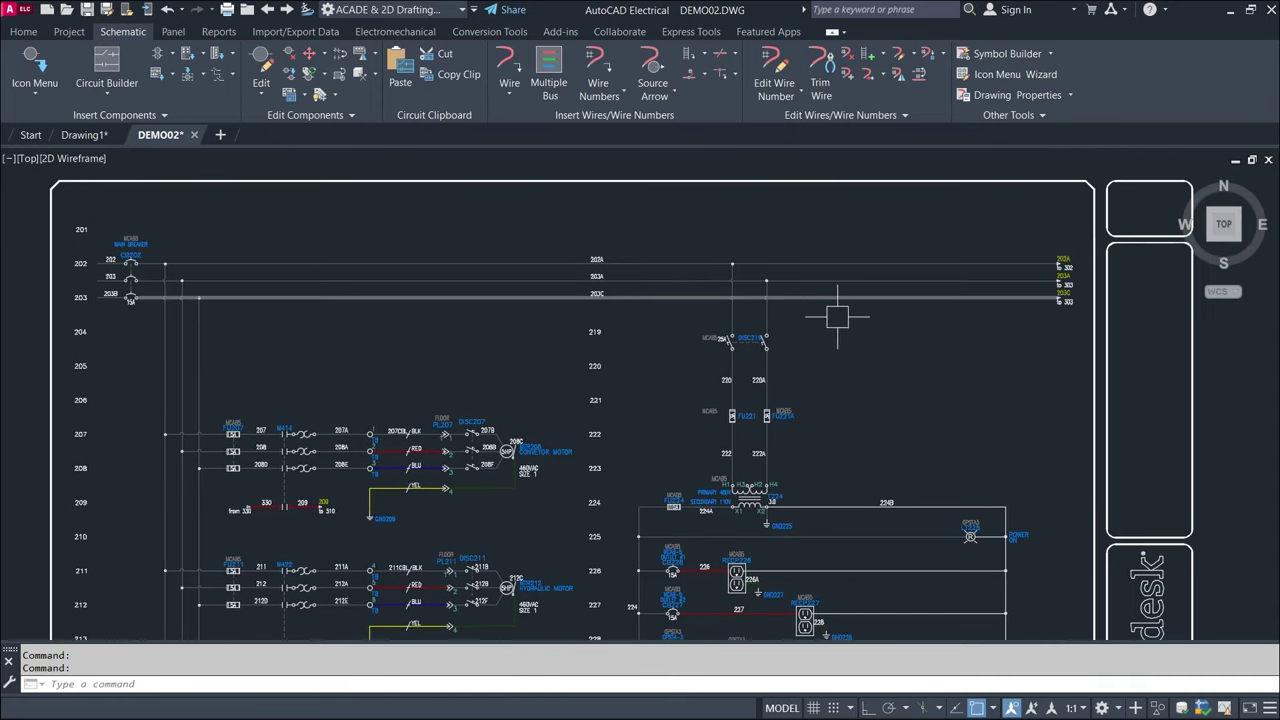
scroll(860, 315, "down", 5)
middle_click_drag(960, 355, 773, 324)
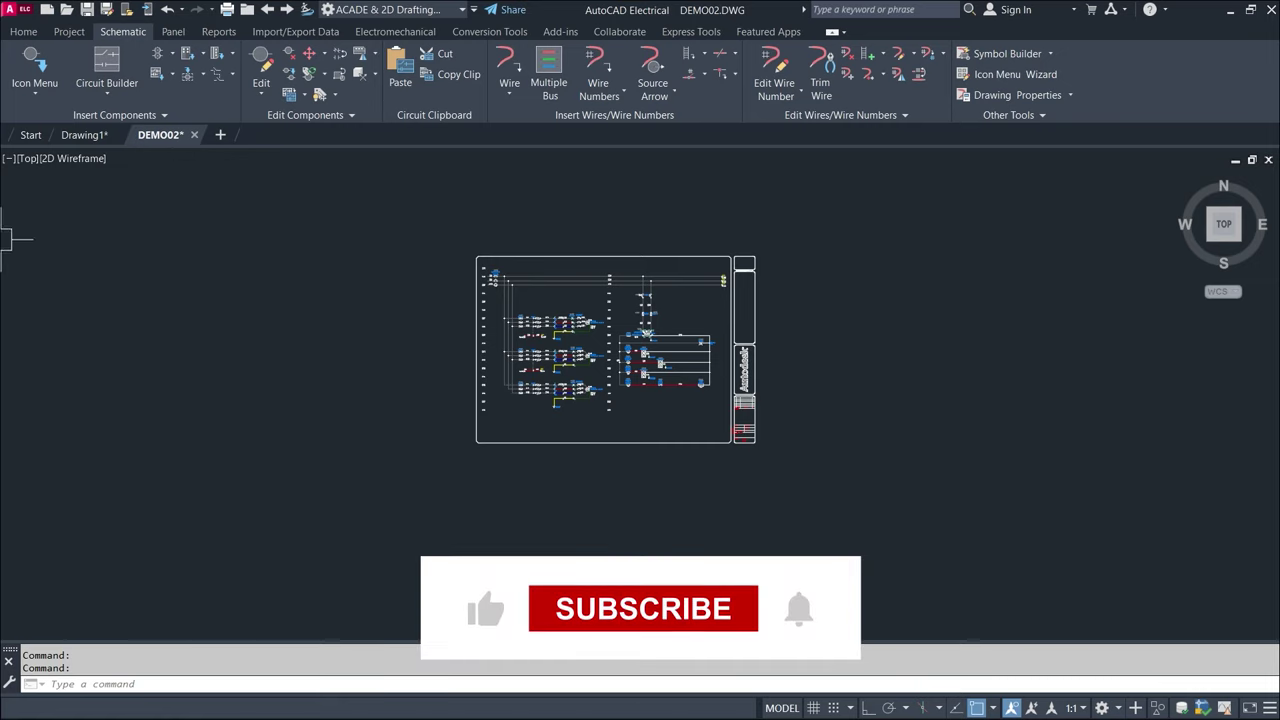
- Open the Project Manager and collapse the NFPADEMO project tree
left_click(75, 34)
left_click(24, 66)
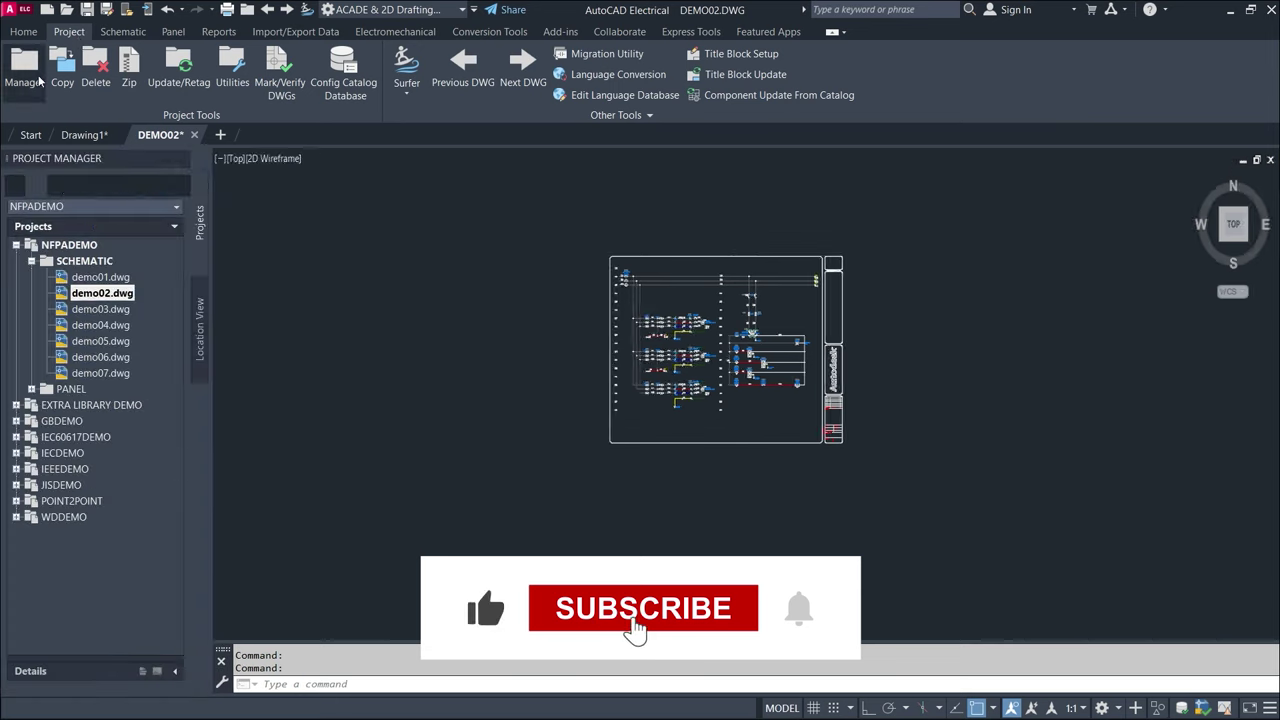
left_click(16, 187)
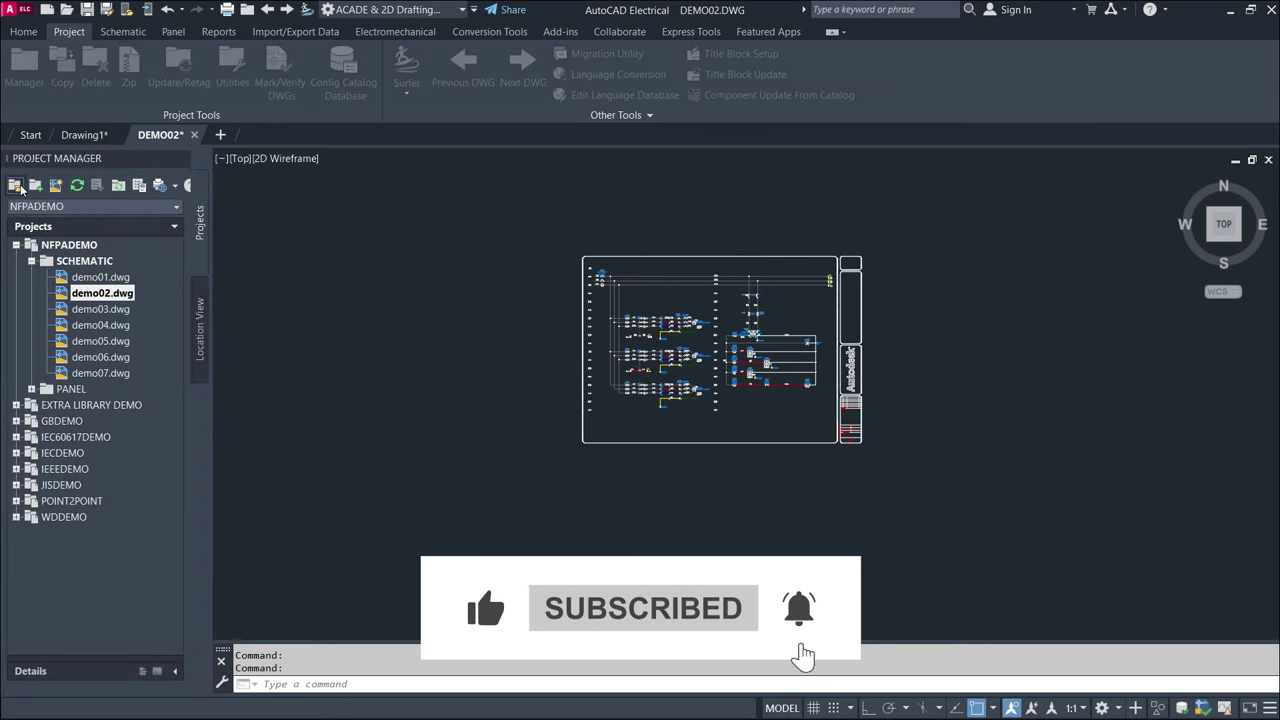
left_click(972, 171)
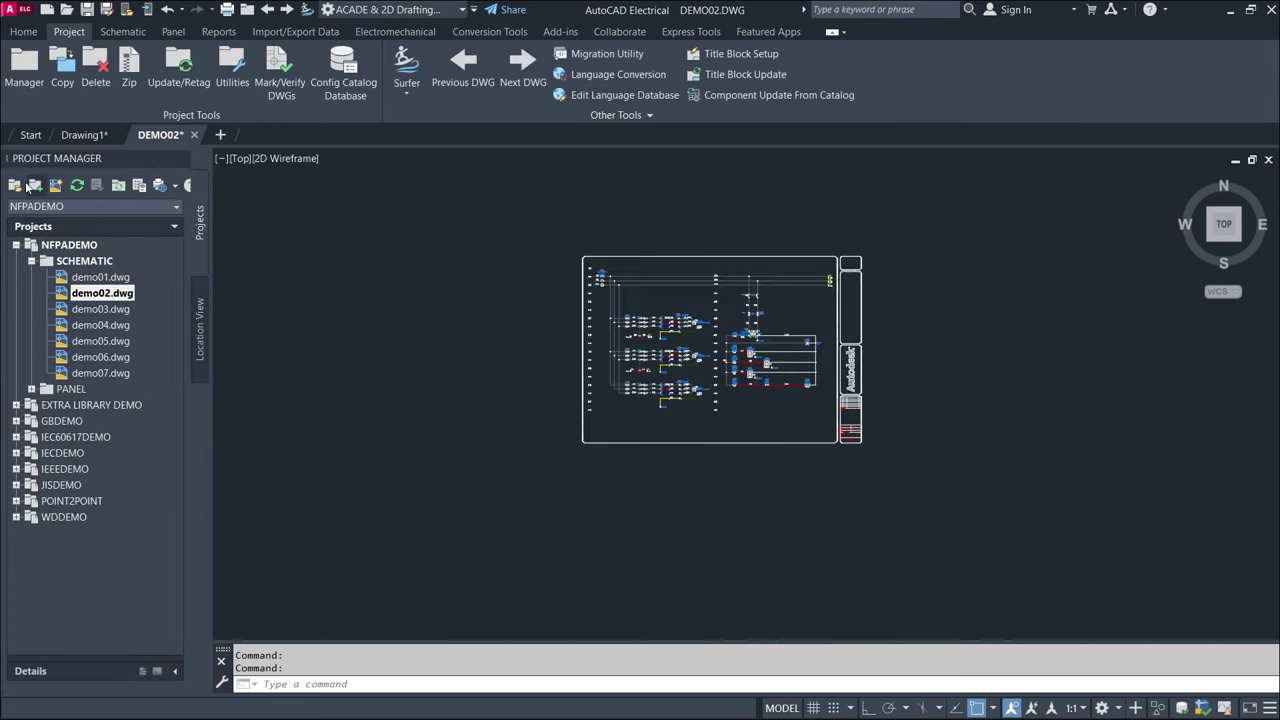
left_click(16, 245)
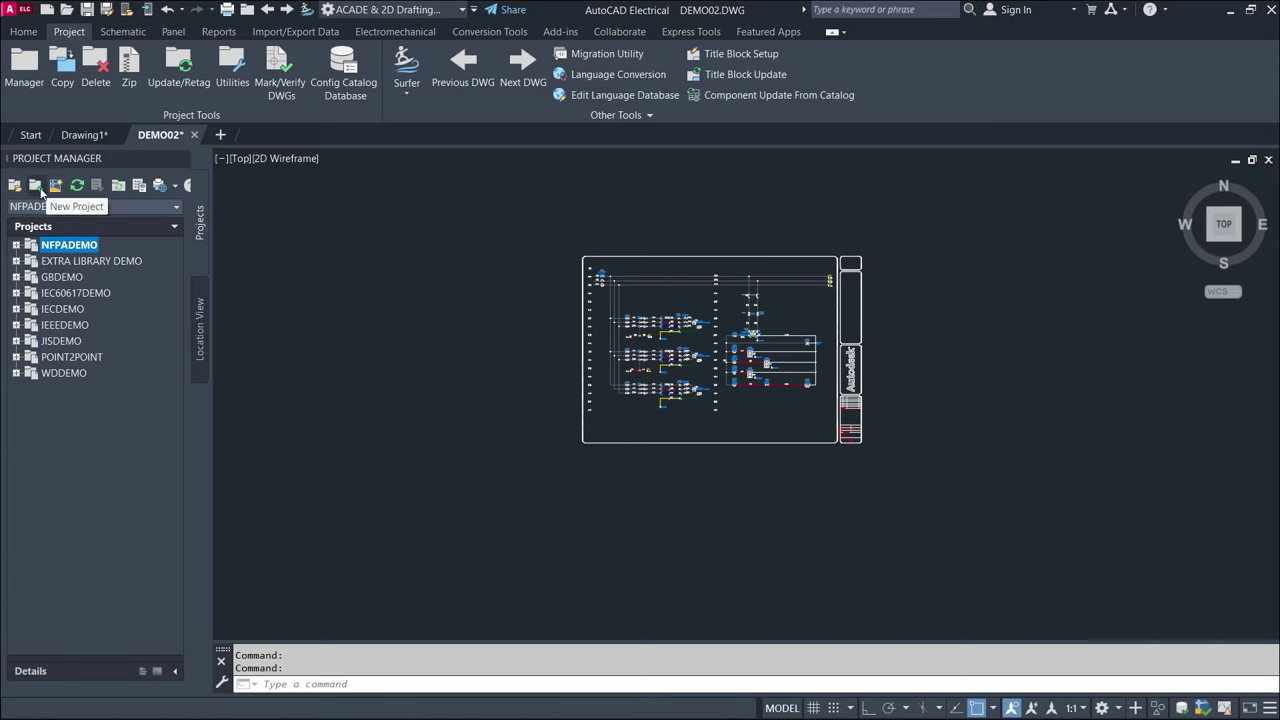
- Start a new project named 'PTS CAD'
left_click(40, 192)
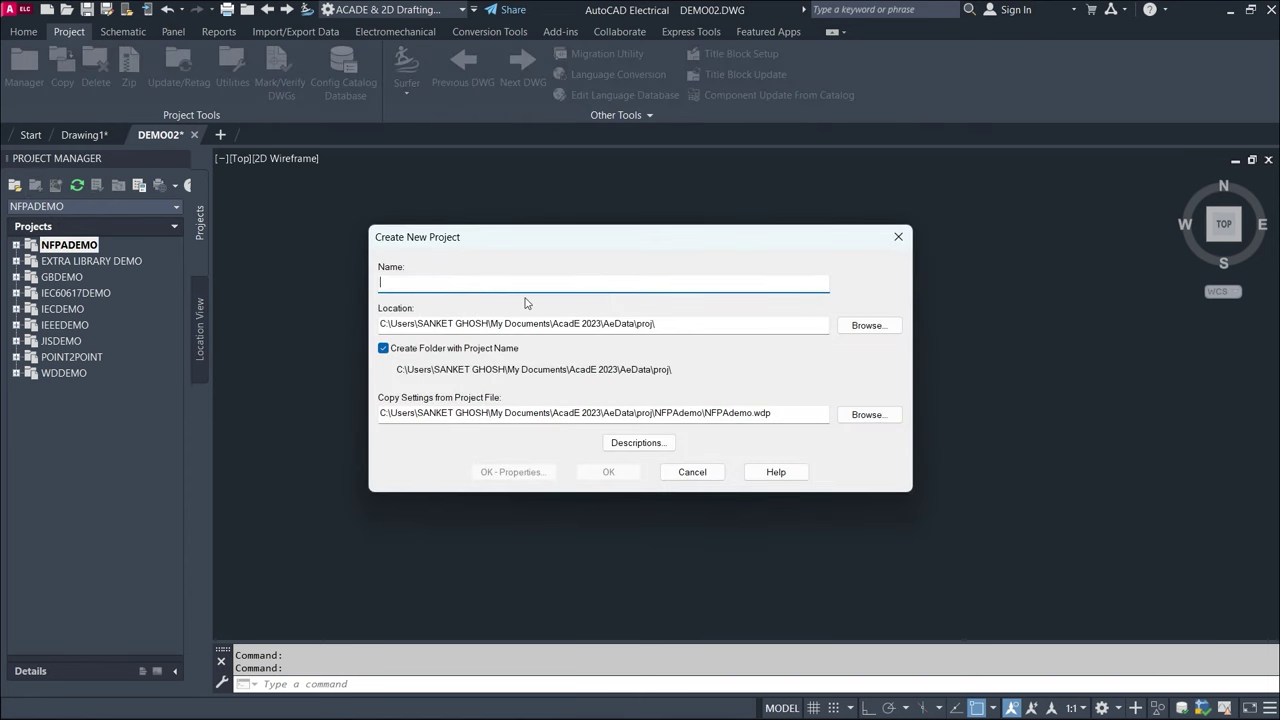
type("pt")
key("BackSpace")
key("BackSpace")
type("PTS CAD")
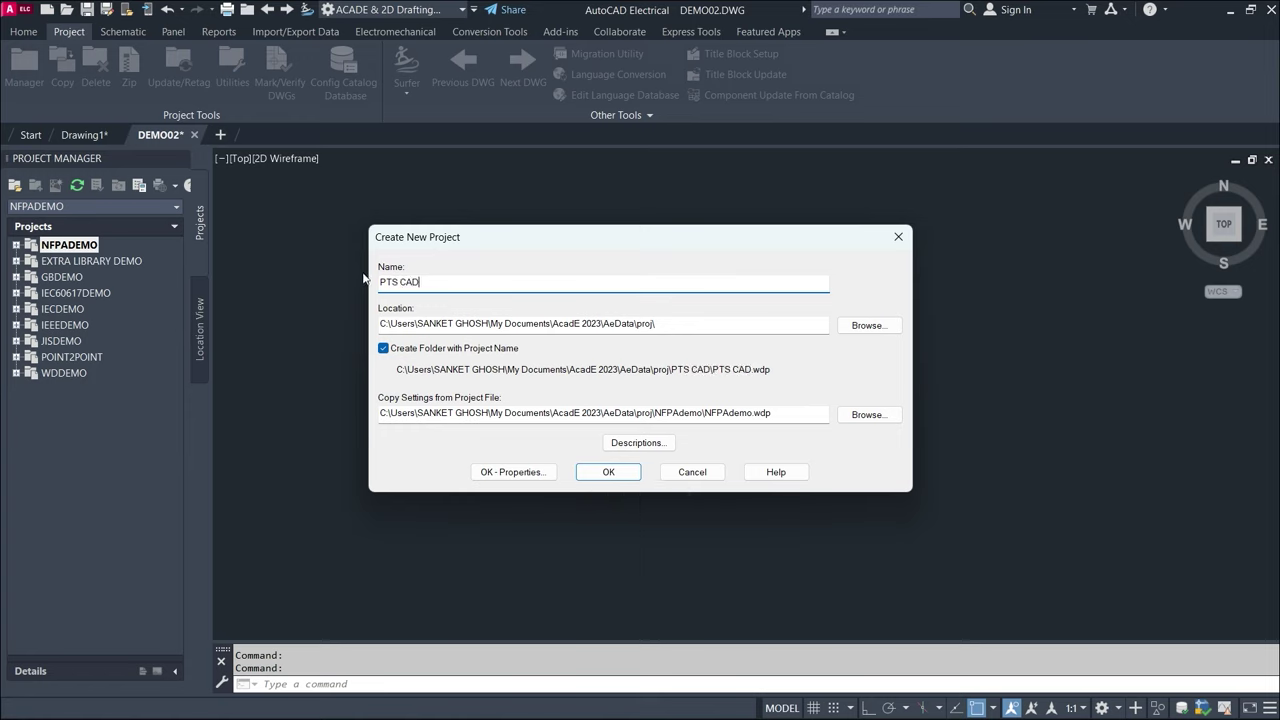
- Locate it on the Desktop in a project-named folder, keeping NFPAdemo.wdp as the settings source
left_click(868, 325)
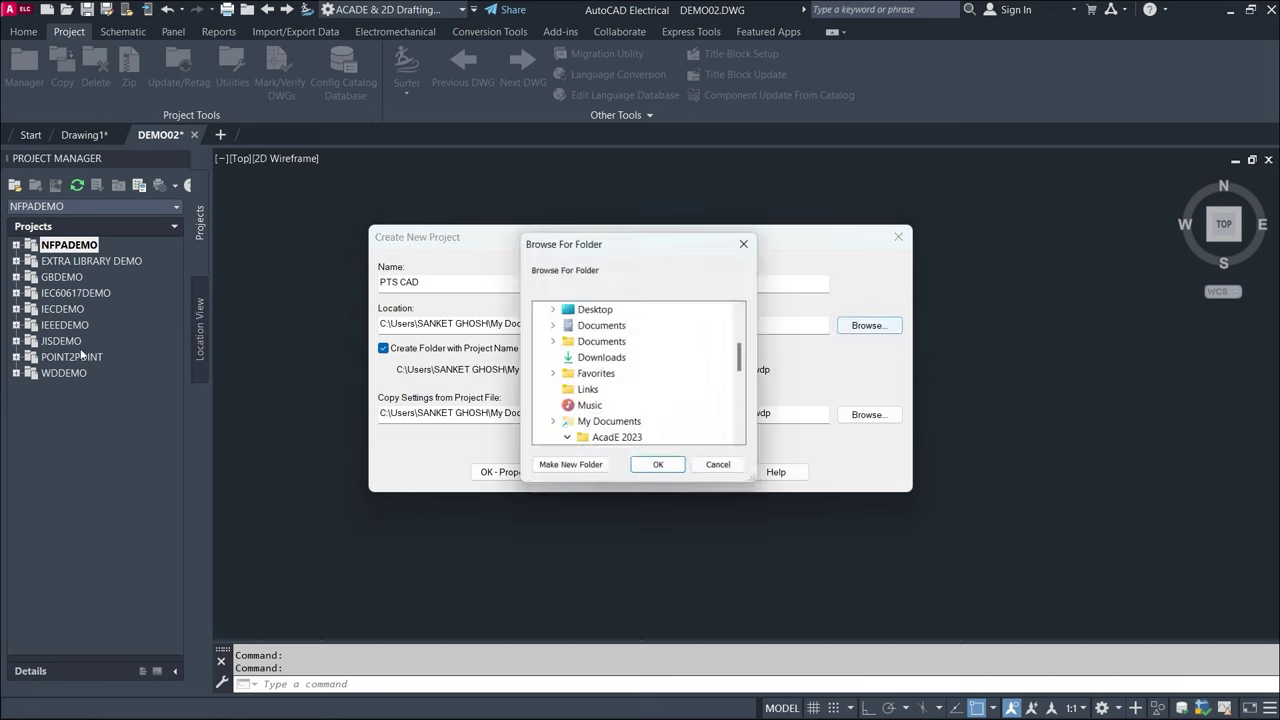
double_click(595, 308)
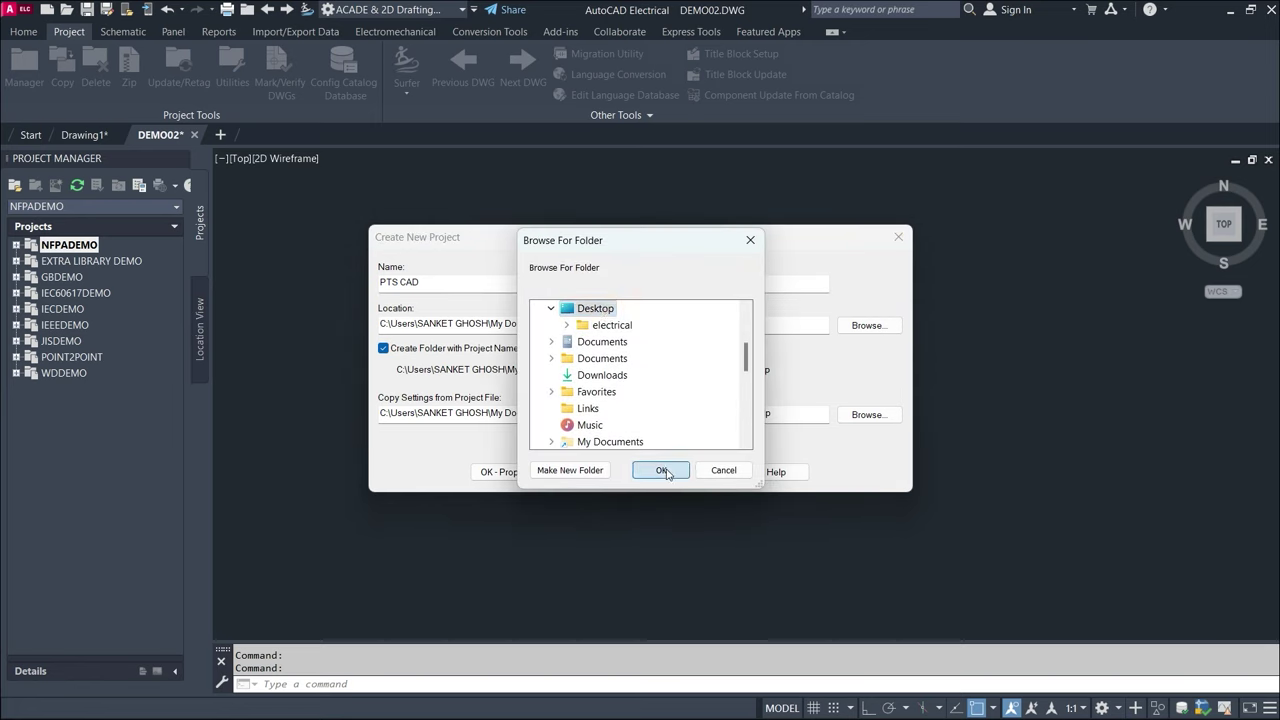
left_click(662, 470)
left_click(384, 349)
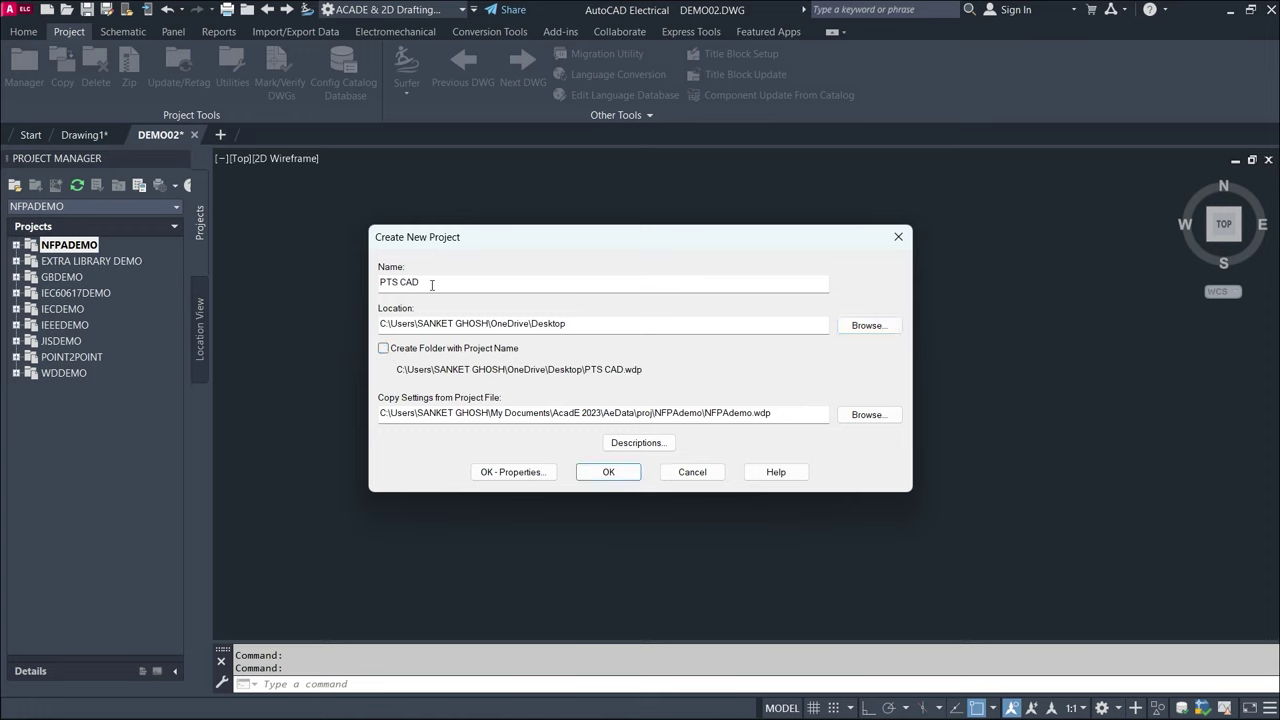
left_click_drag(432, 284, 379, 283)
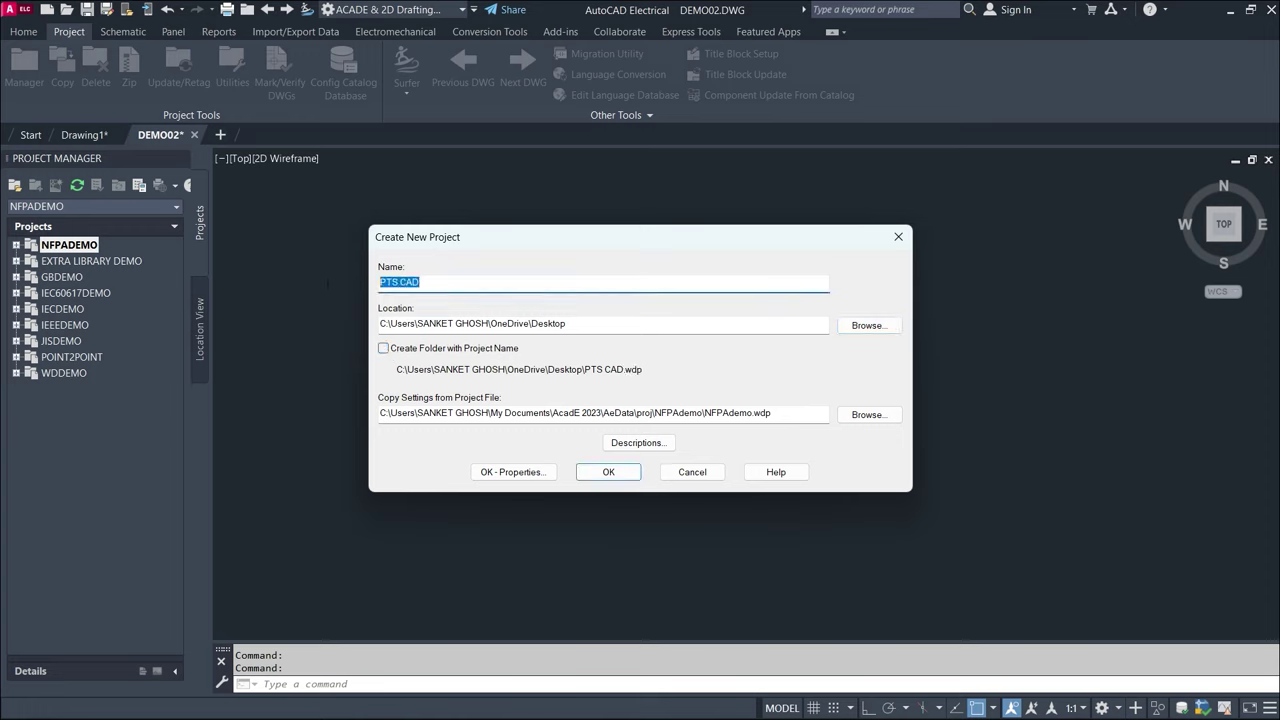
left_click(383, 350)
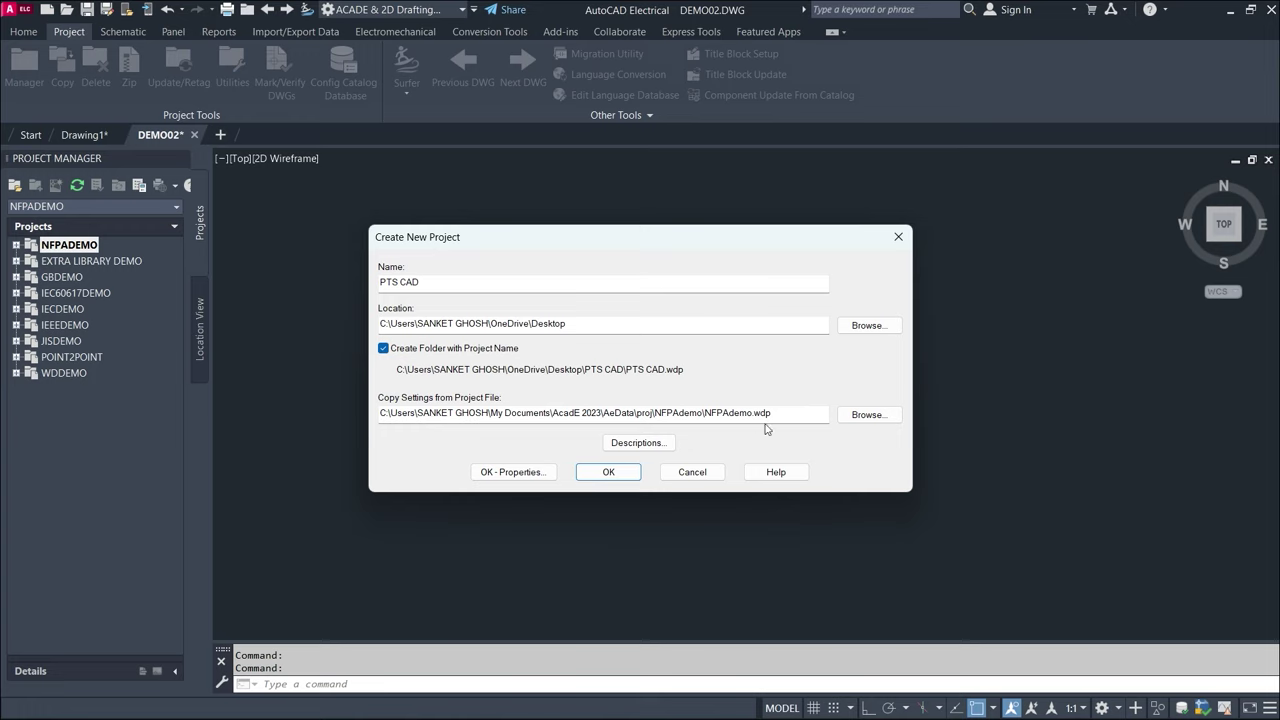
left_click_drag(781, 417, 728, 413)
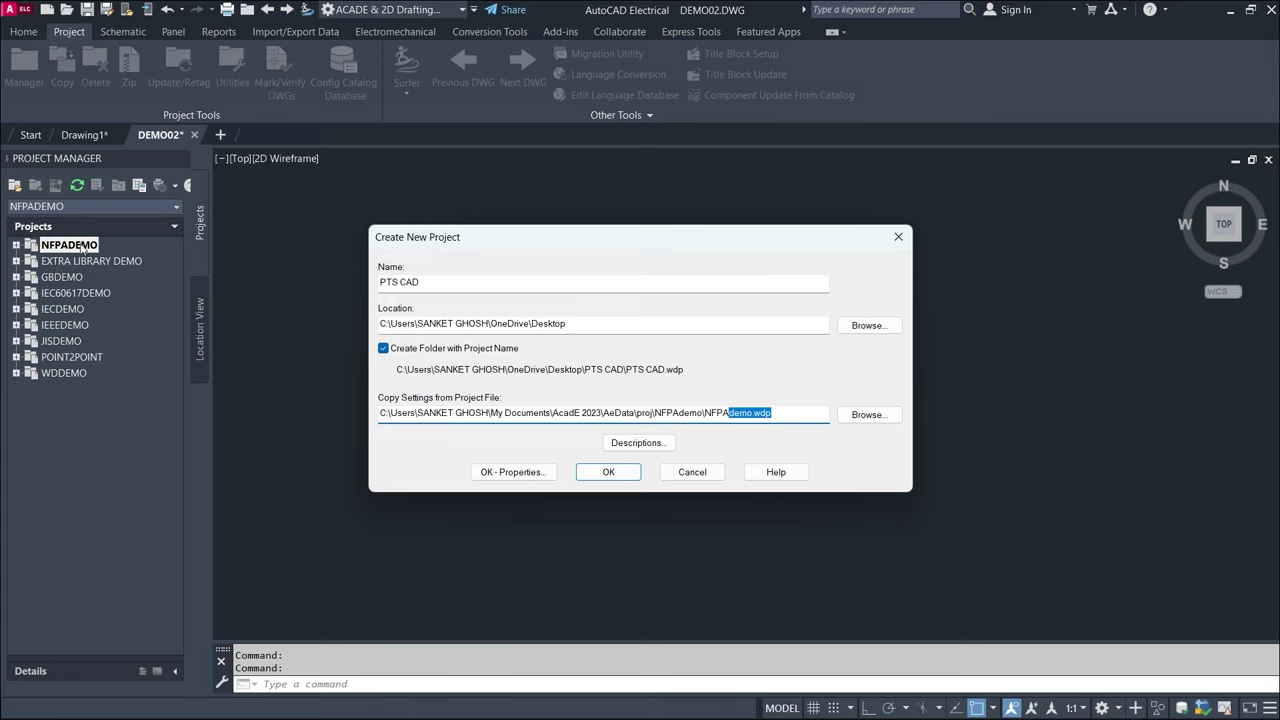
left_click(783, 412)
- Leave the project description lines unchanged, then create the project and open its properties
left_click(640, 443)
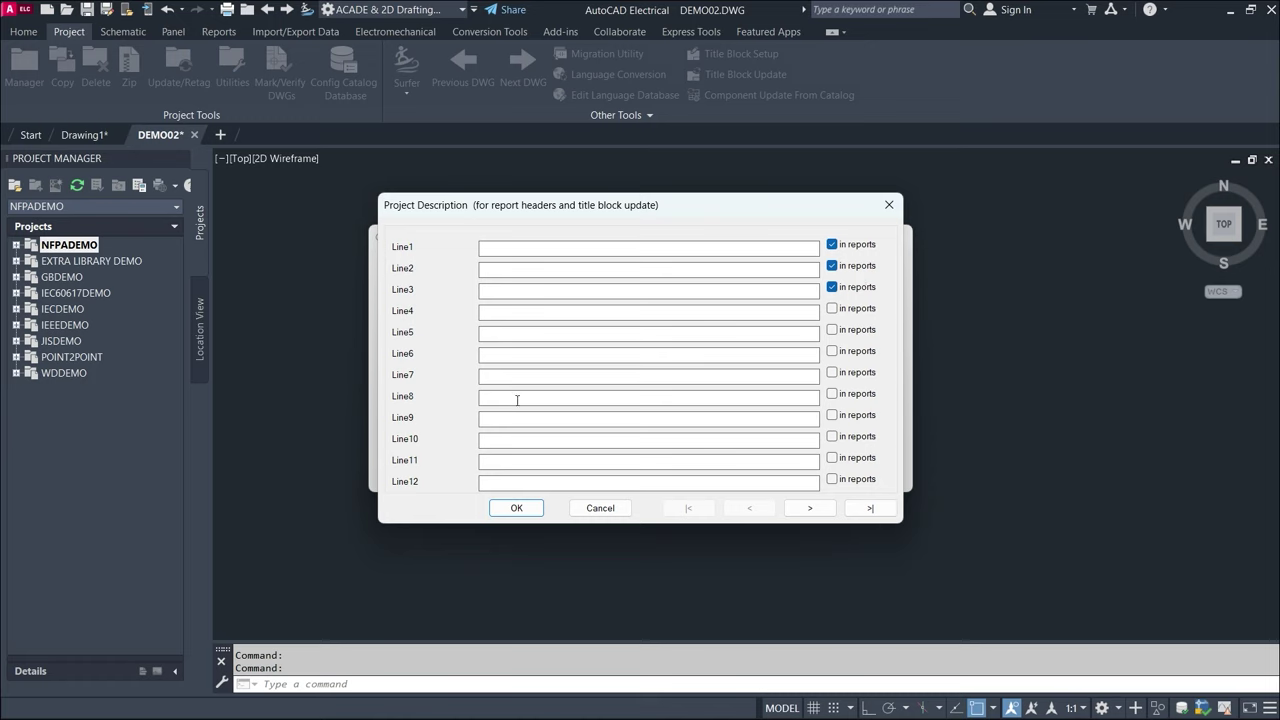
left_click(832, 394)
left_click(832, 394)
left_click(597, 511)
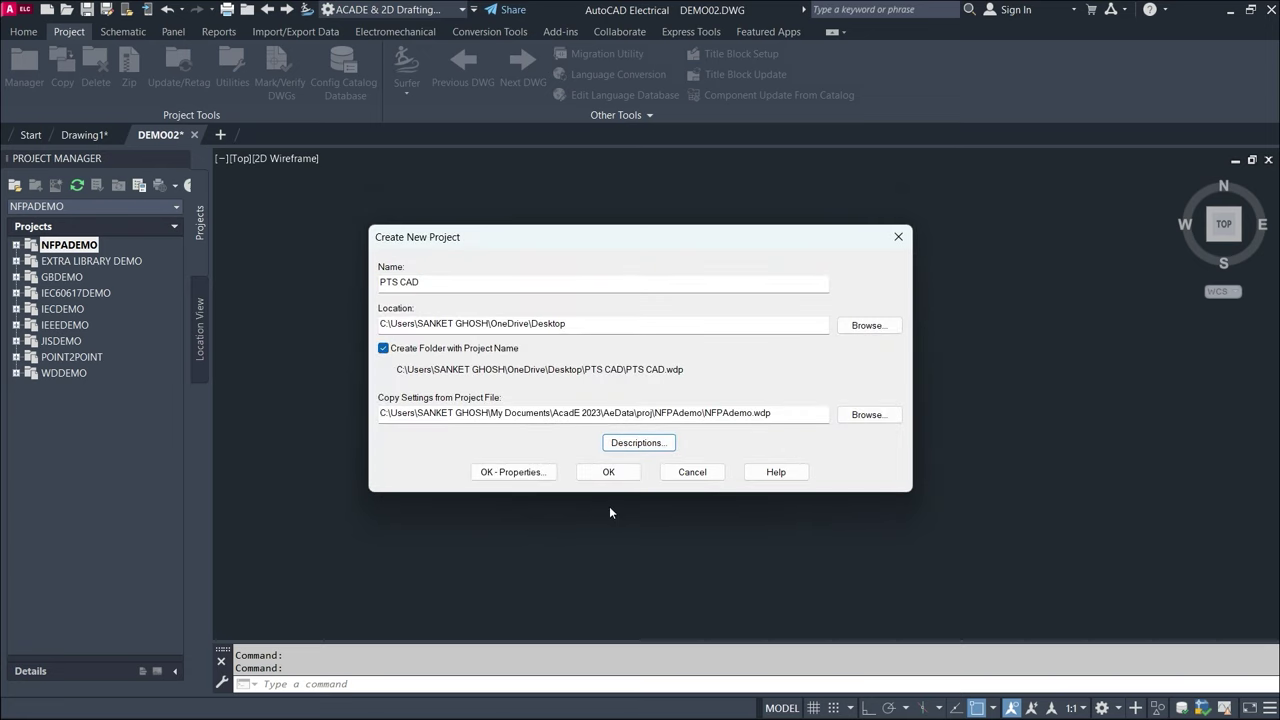
left_click(509, 472)
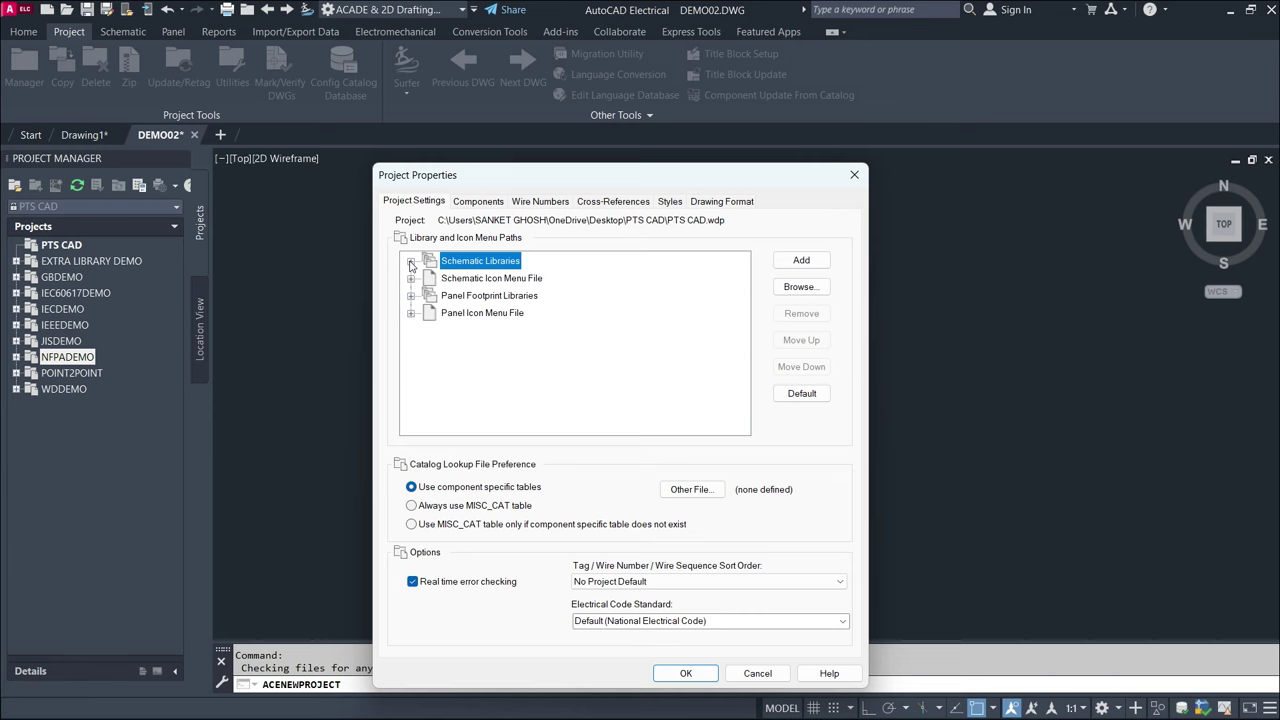
- Inspect the schematic and panel library and icon menu paths, then view the Components settings
left_click(410, 262)
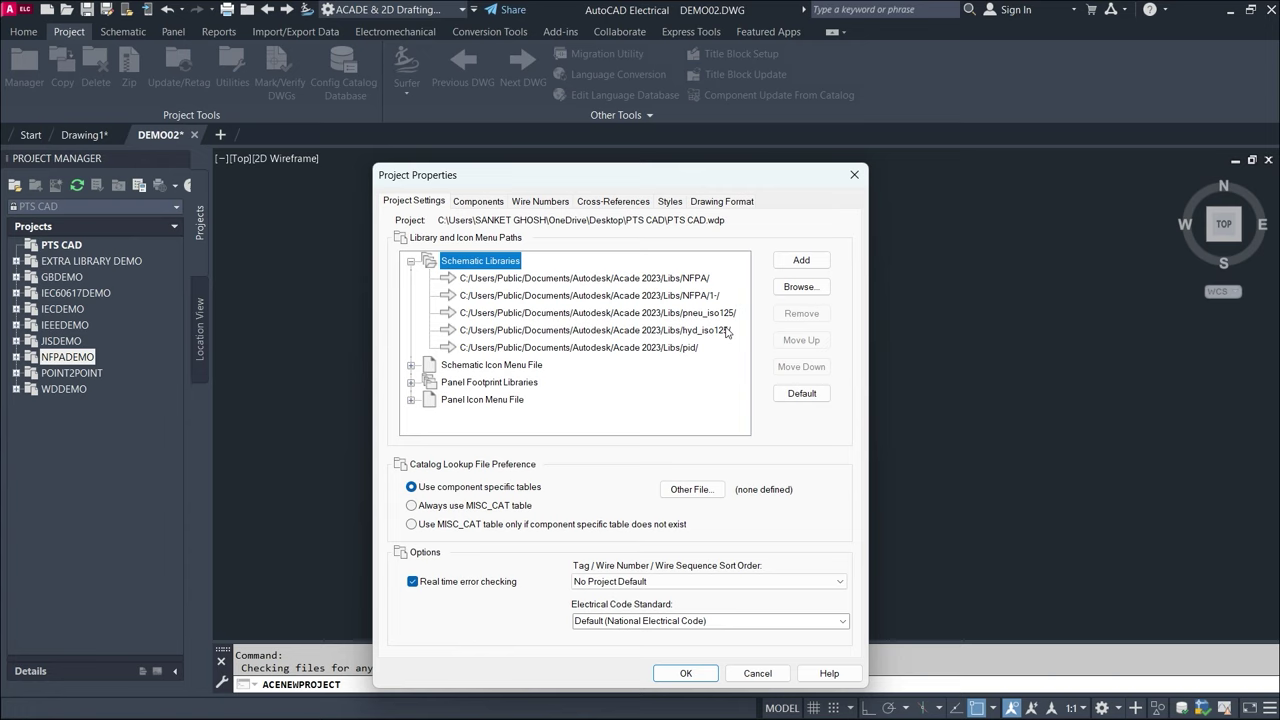
left_click(410, 261)
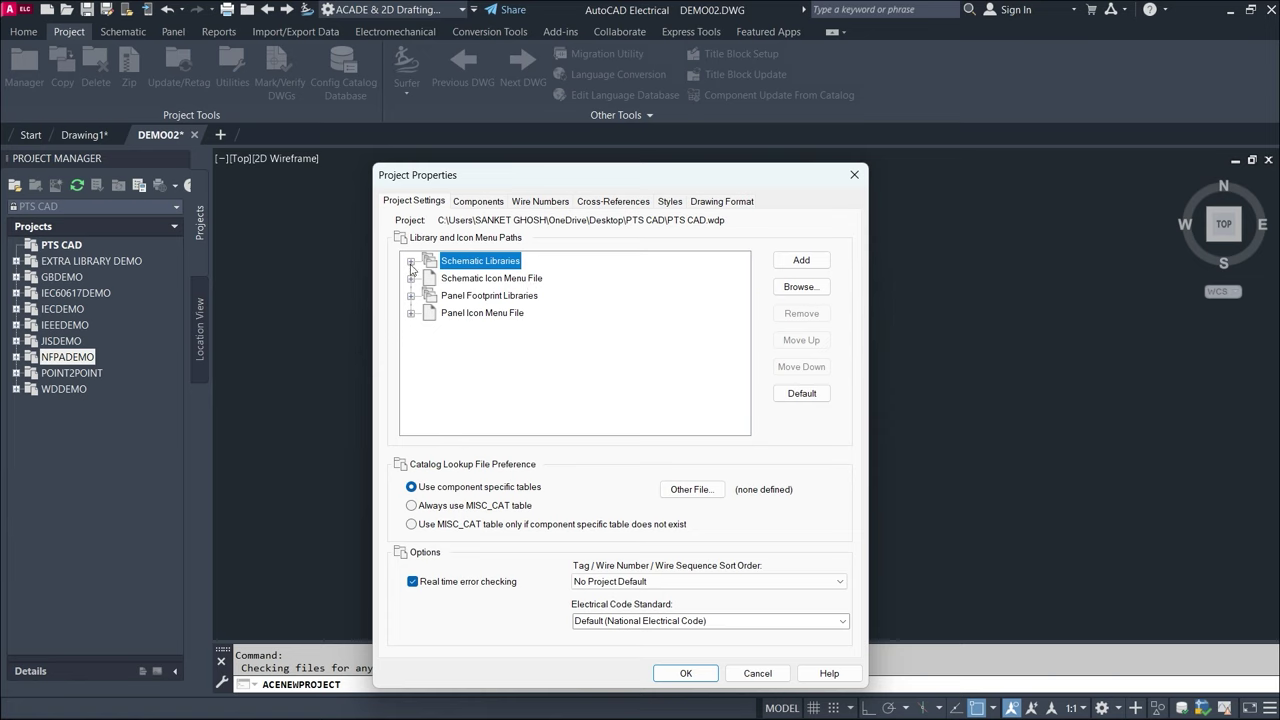
left_click(410, 261)
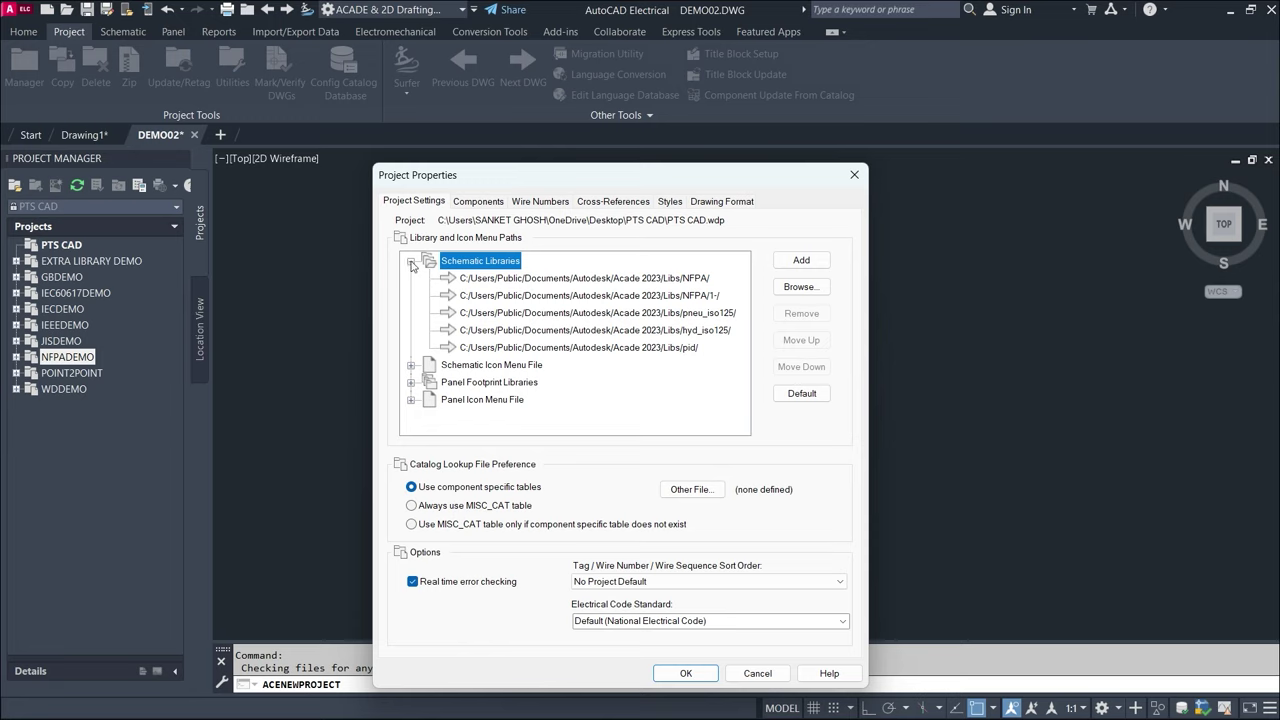
left_click(410, 261)
left_click(410, 279)
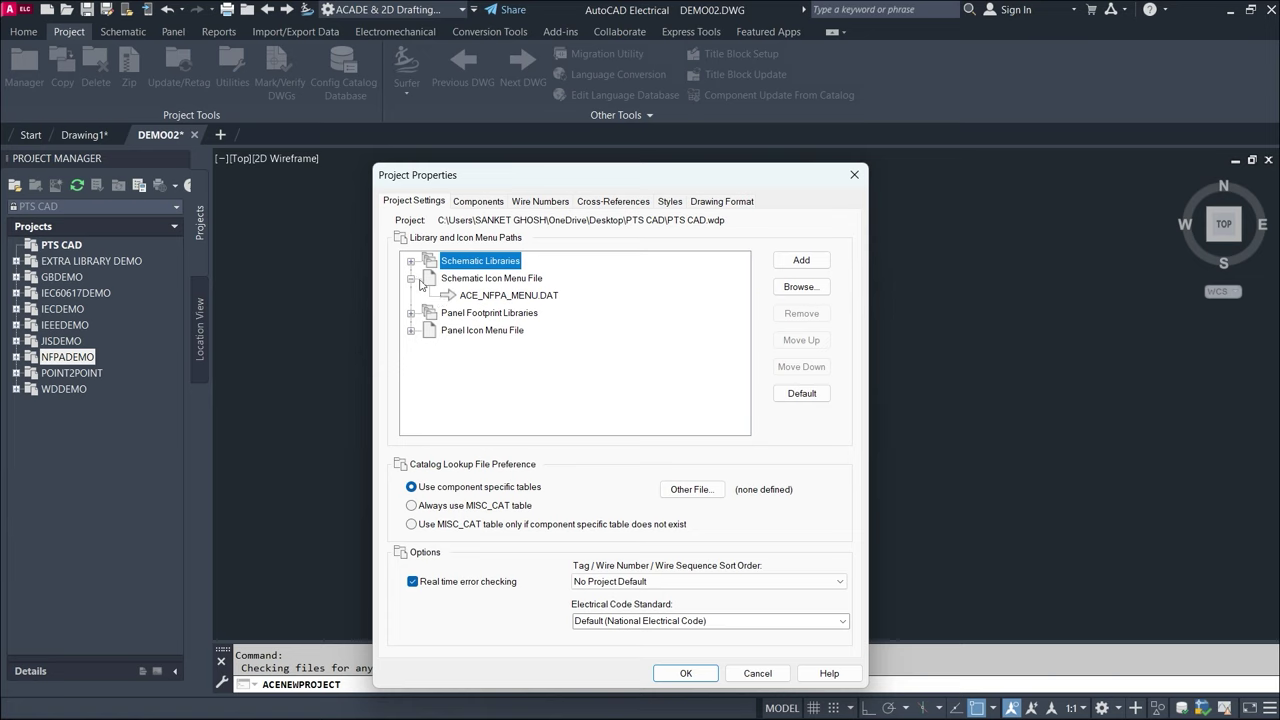
left_click(410, 279)
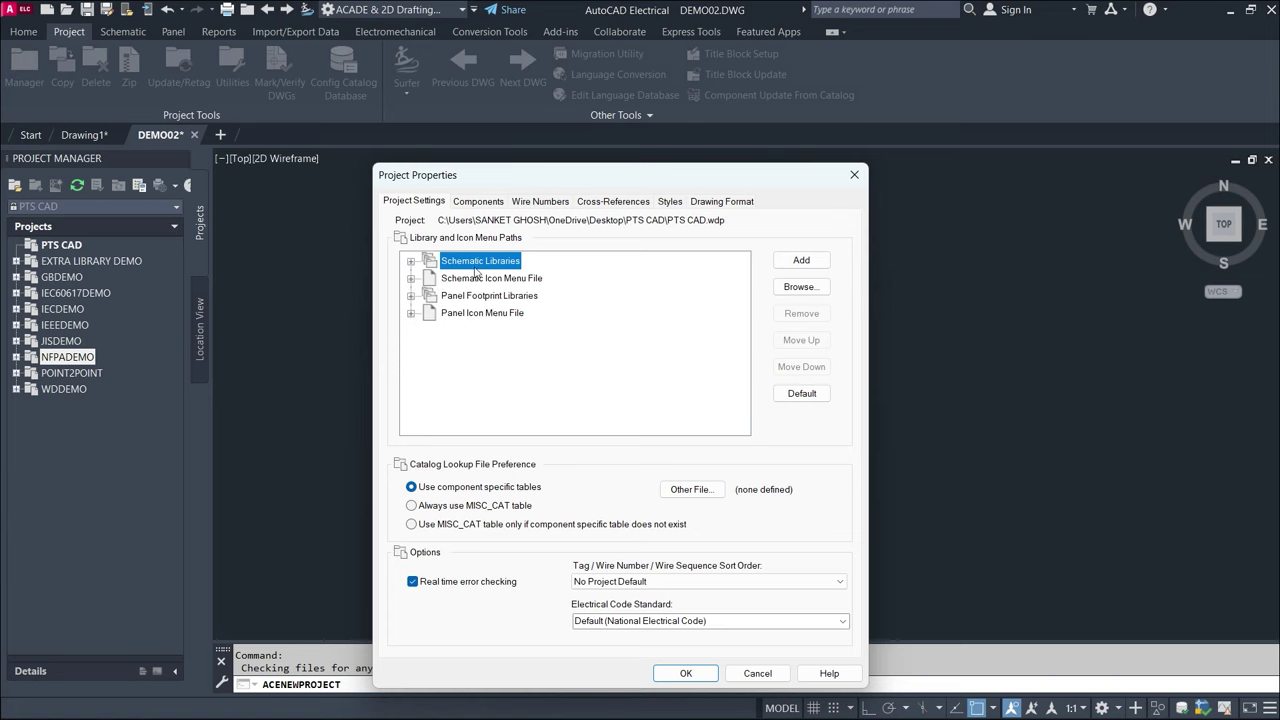
left_click(411, 296)
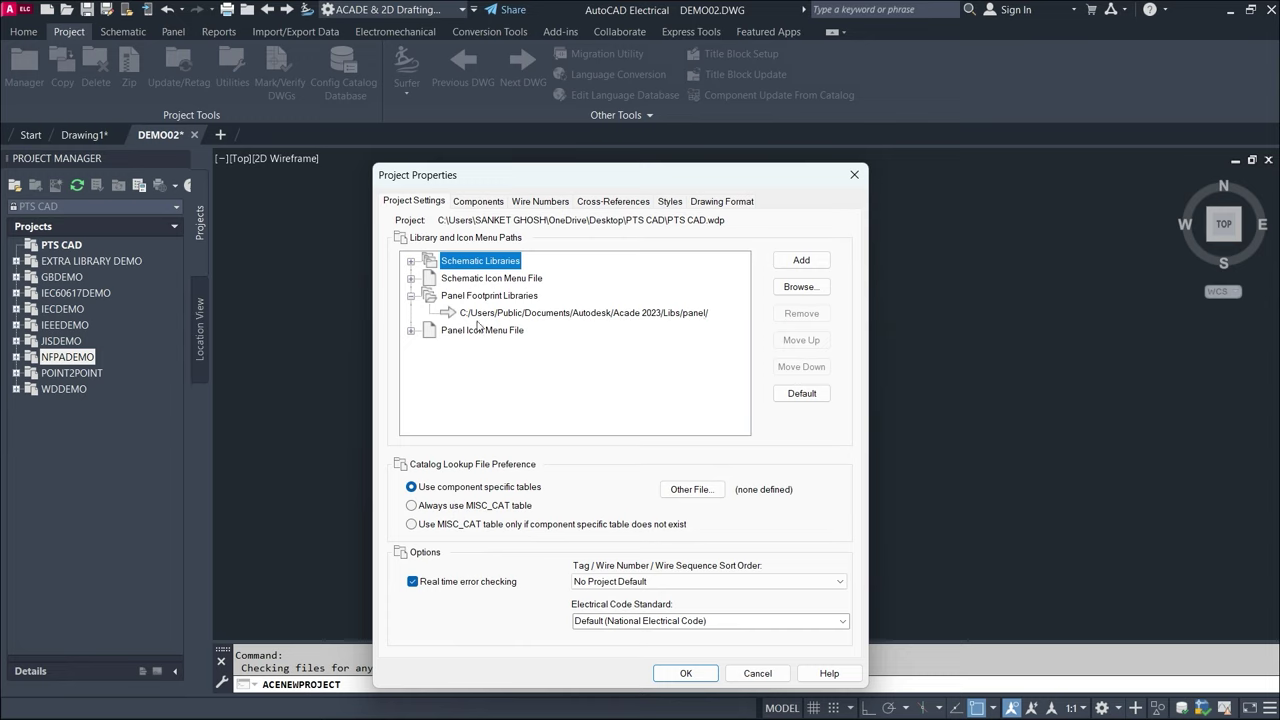
left_click(410, 332)
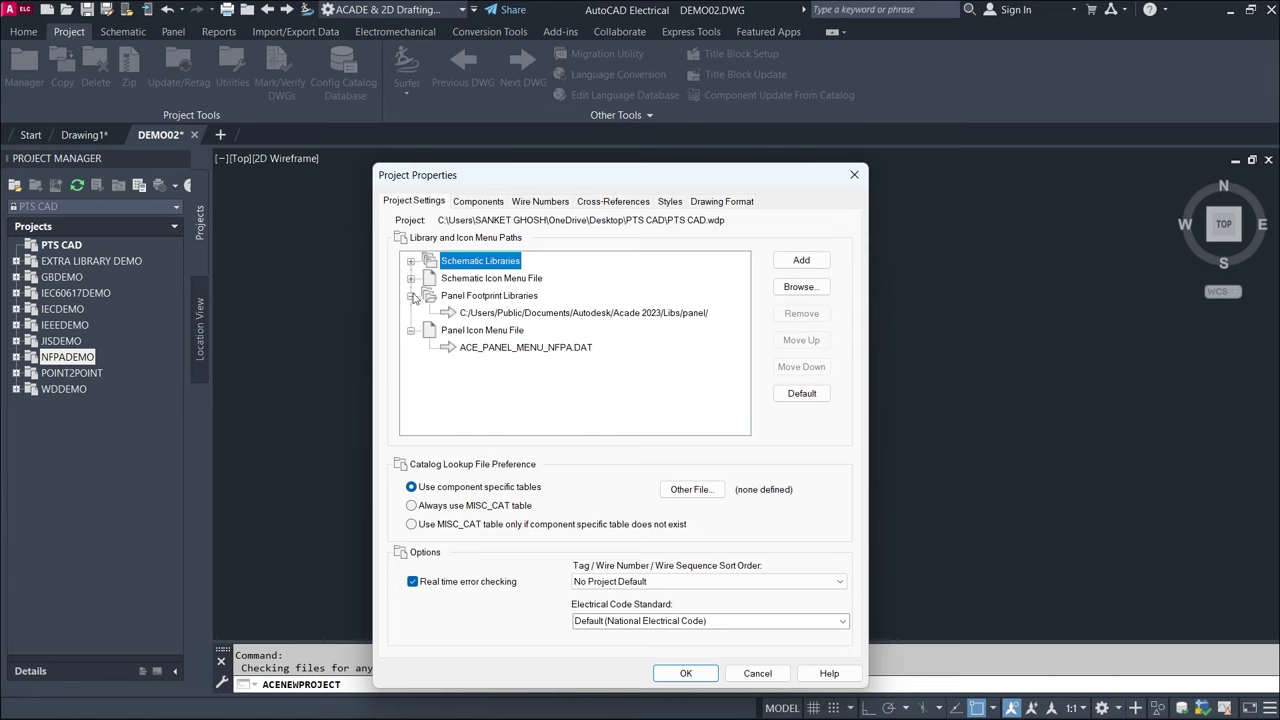
left_click(410, 296)
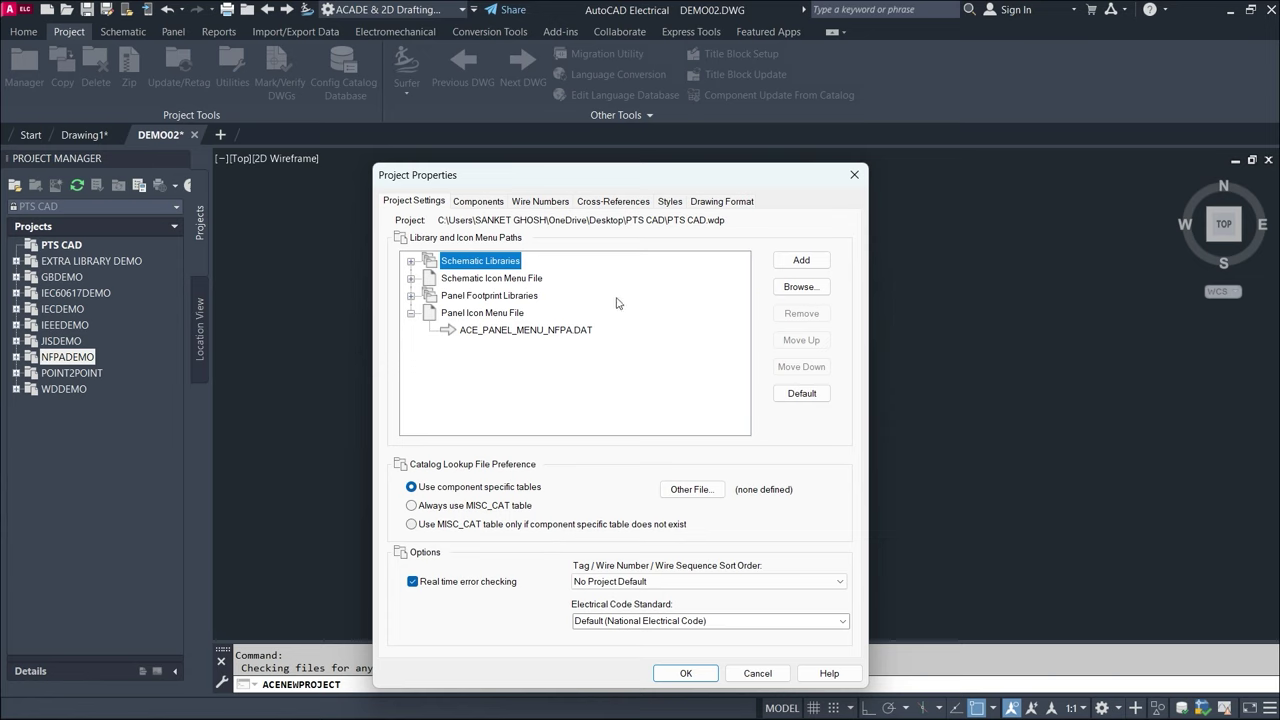
left_click(503, 205)
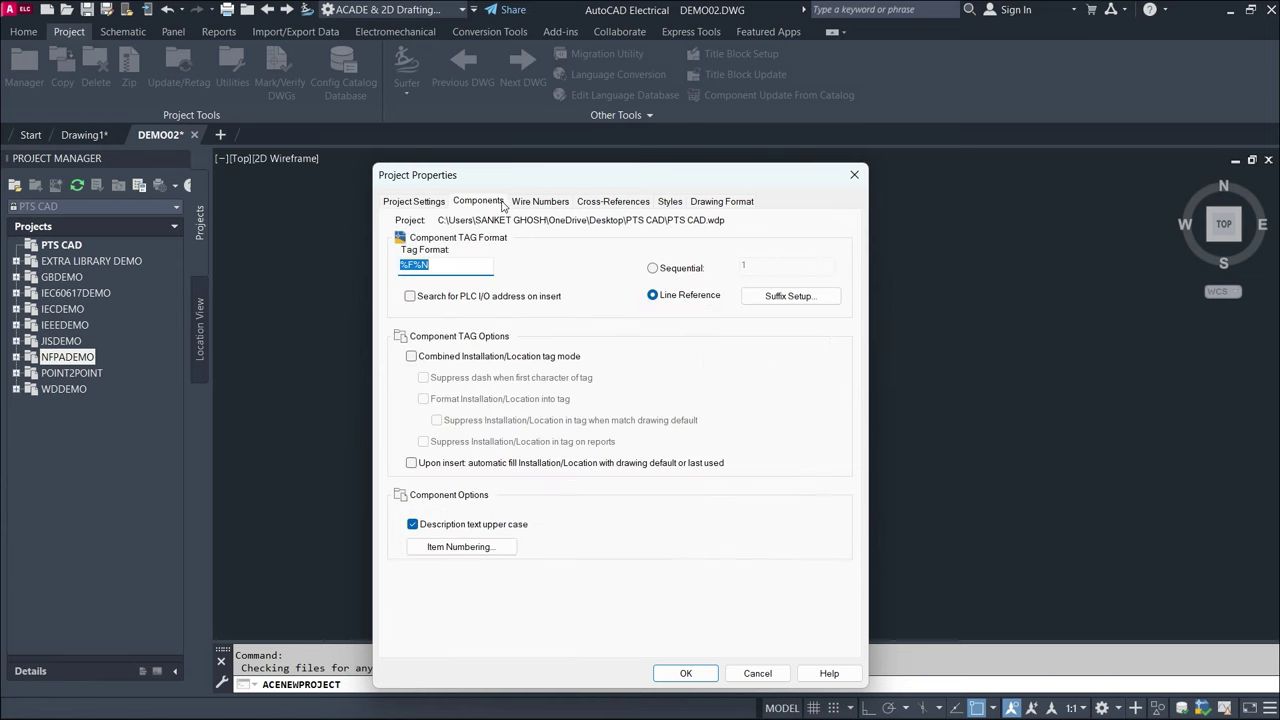
- Move the Project Properties window aside to view the drawing, then back to centre
left_click(424, 262)
left_click_drag(686, 177, 1214, 191)
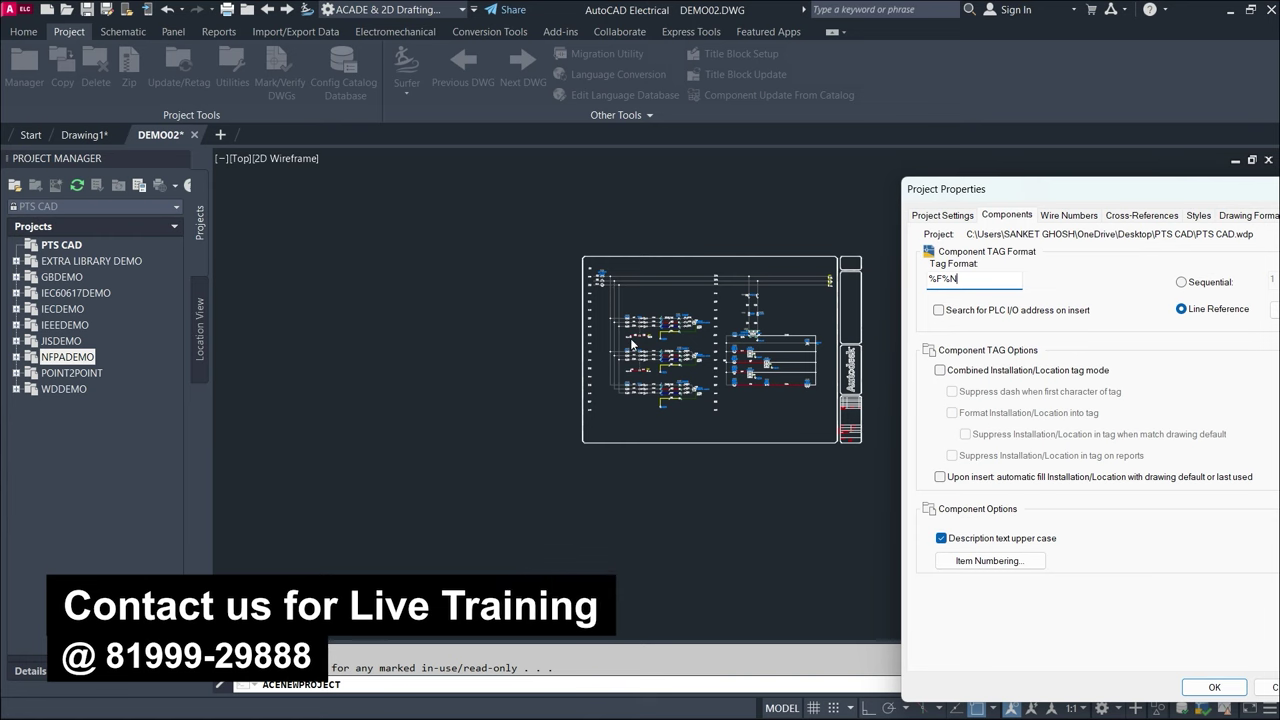
mouse_move(1201, 199)
left_mouse_down()
mouse_move(1053, 189)
mouse_move(1142, 188)
left_mouse_up()
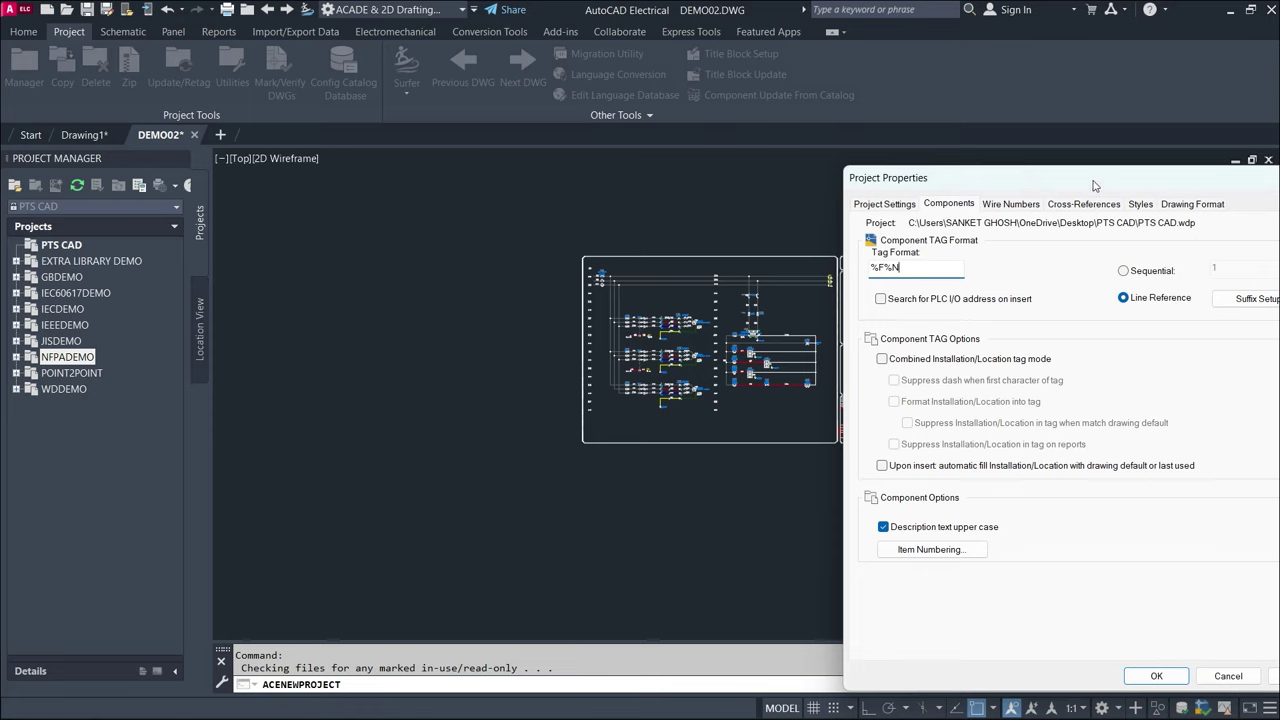
left_click_drag(1098, 182, 845, 182)
- Review the Wire Numbers, Cross-References and Styles tabs, keeping Dot wire tees, then view Drawing Format
left_click(756, 205)
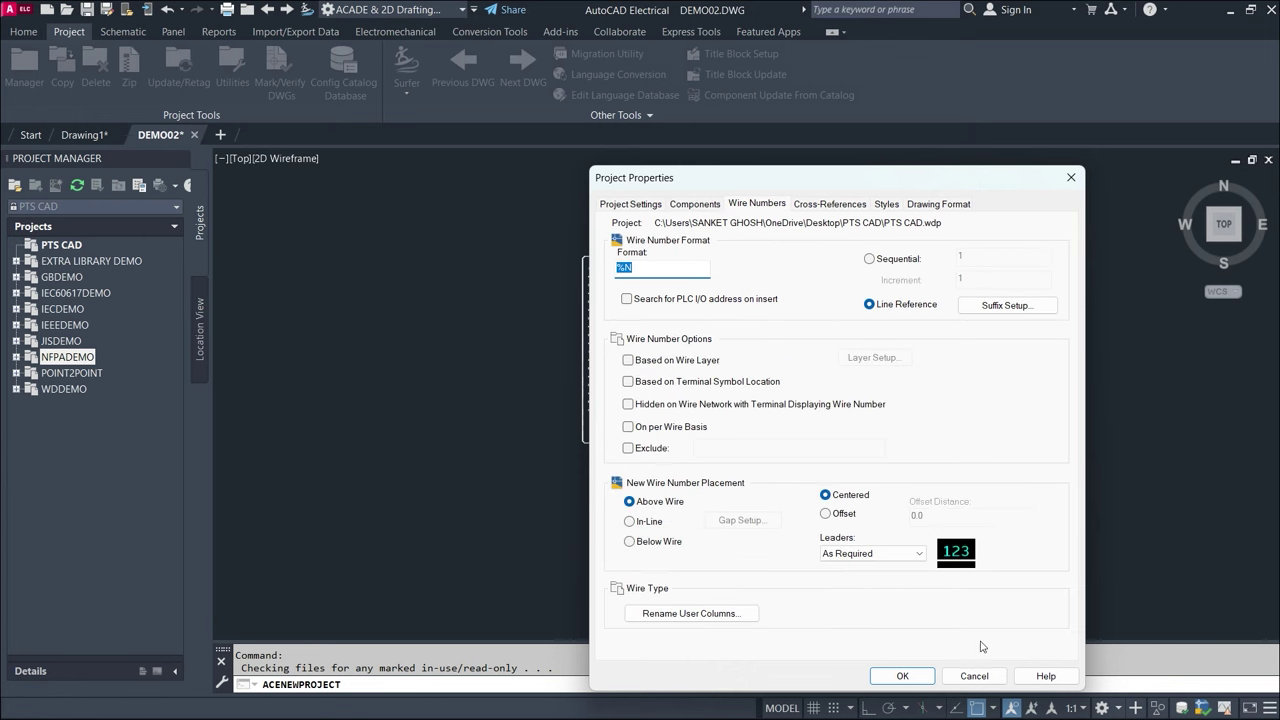
left_click(831, 204)
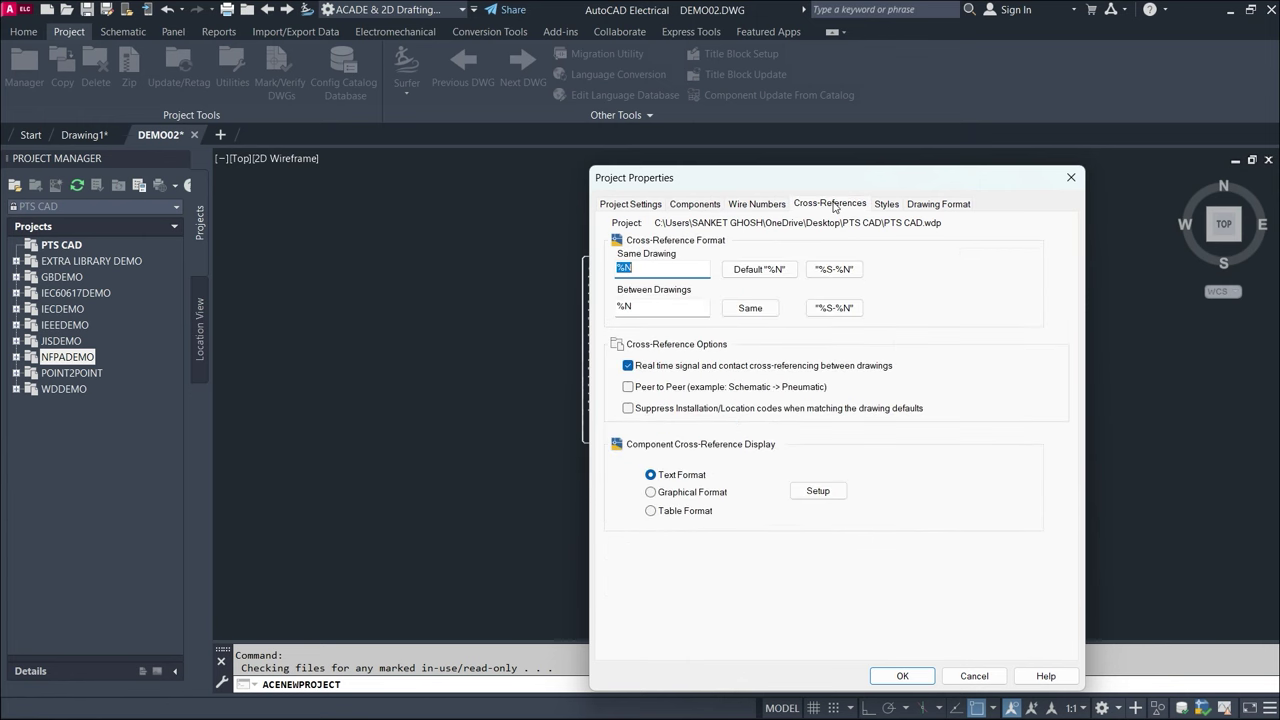
left_click(888, 206)
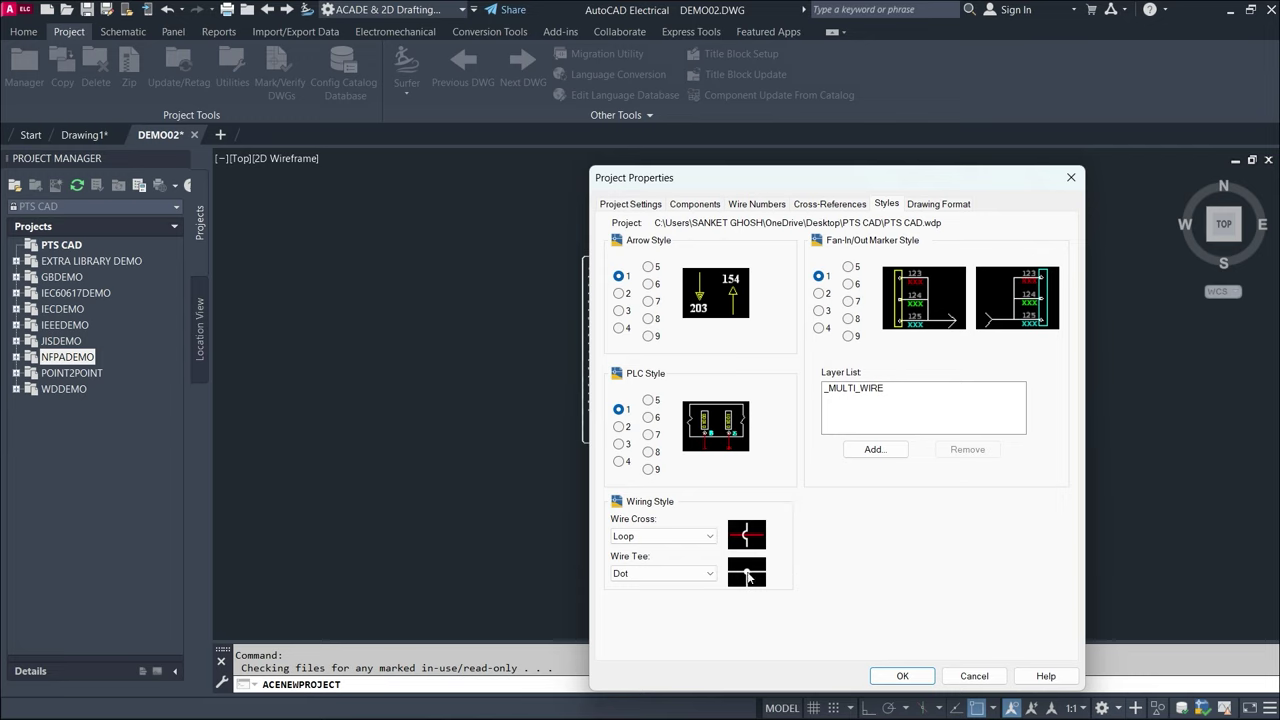
left_click(698, 574)
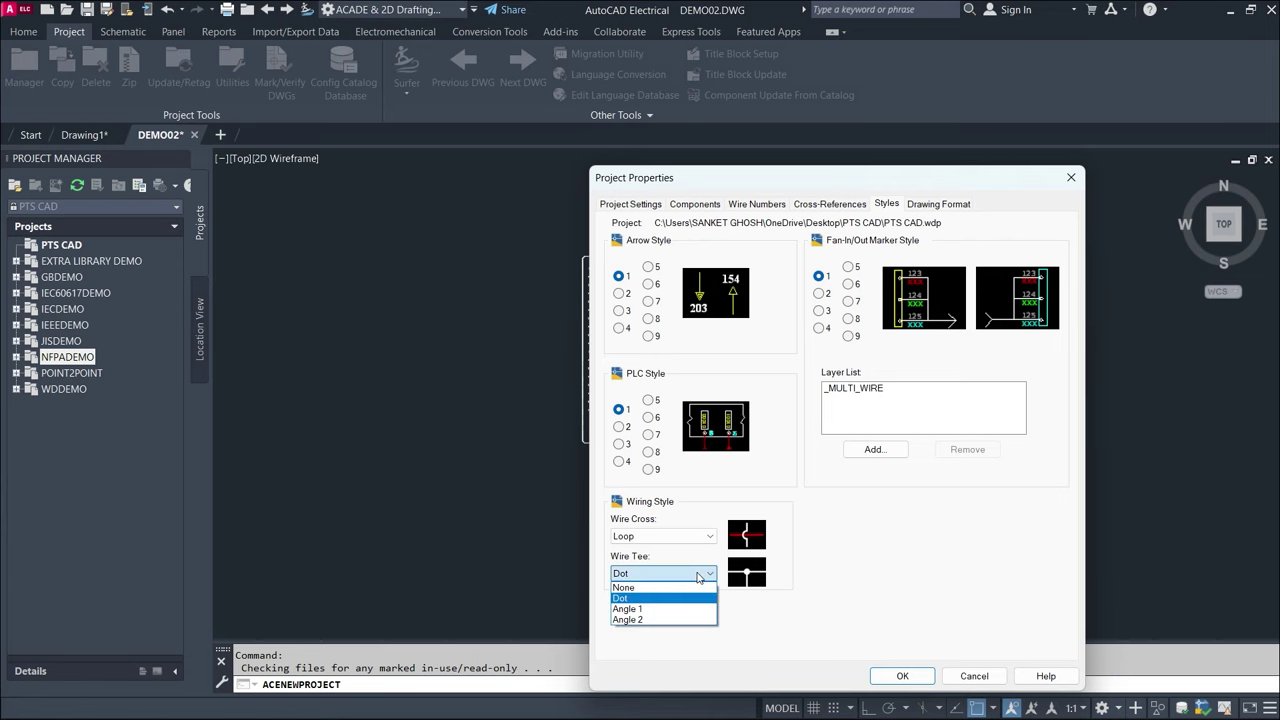
left_click(698, 575)
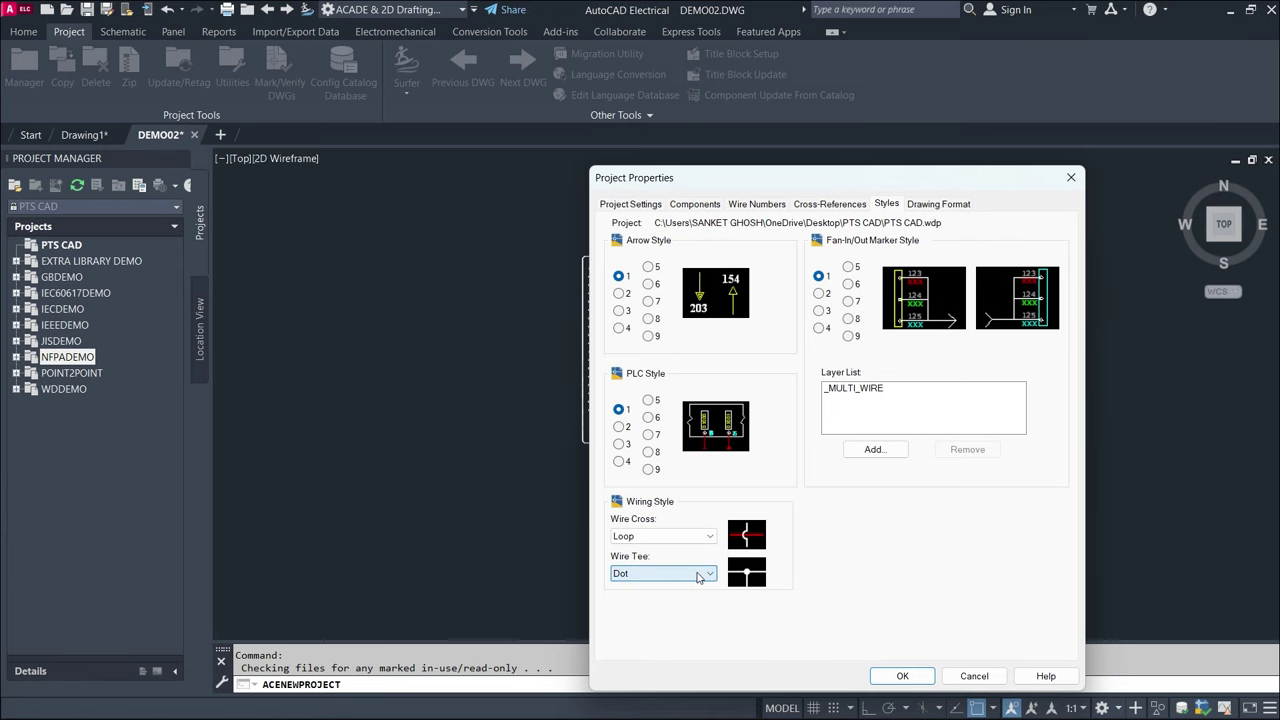
left_click(936, 204)
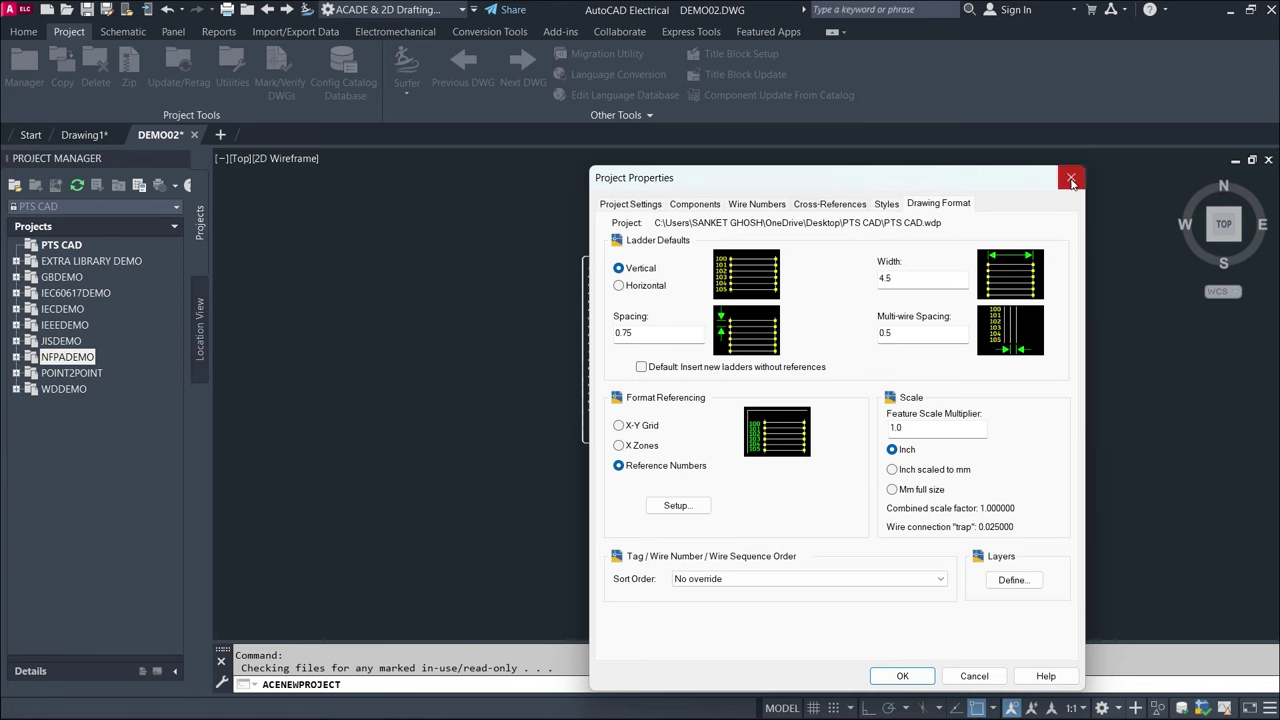
- Close Project Properties with PTS CAD active, then expand NFPADEMO and collapse its SCHEMATIC folder
left_click(903, 677)
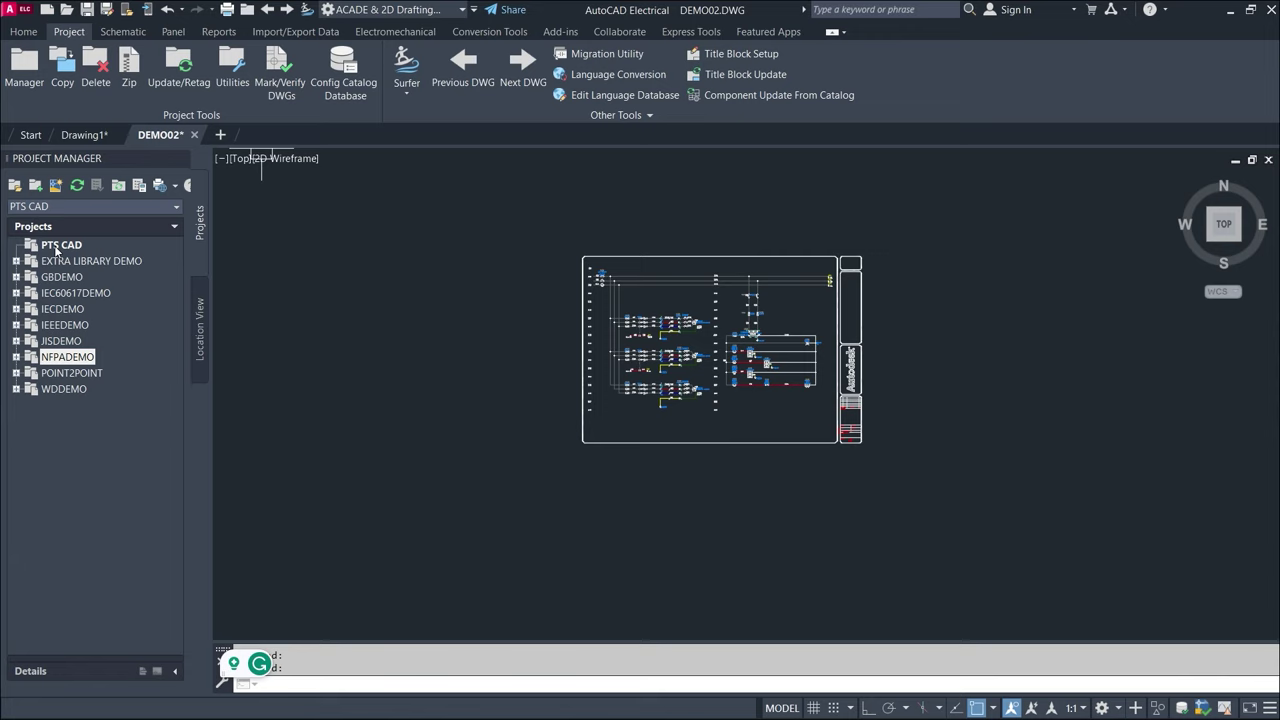
double_click(33, 361)
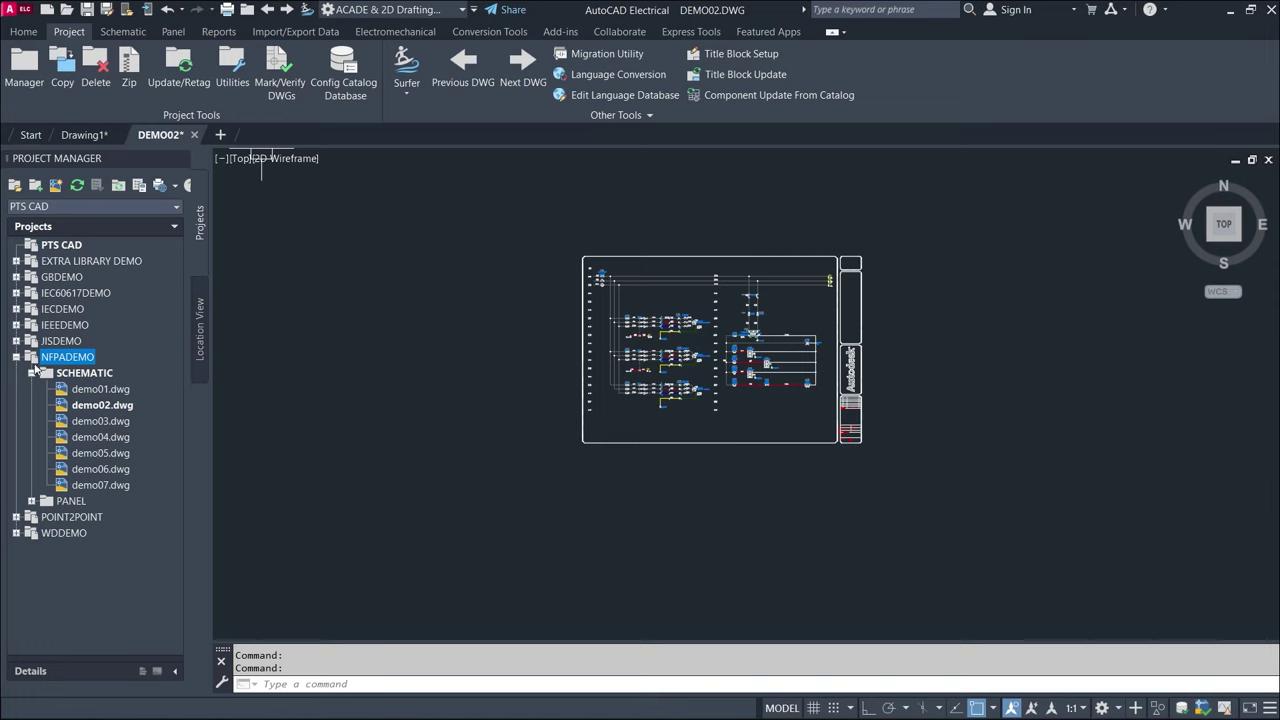
double_click(77, 376)
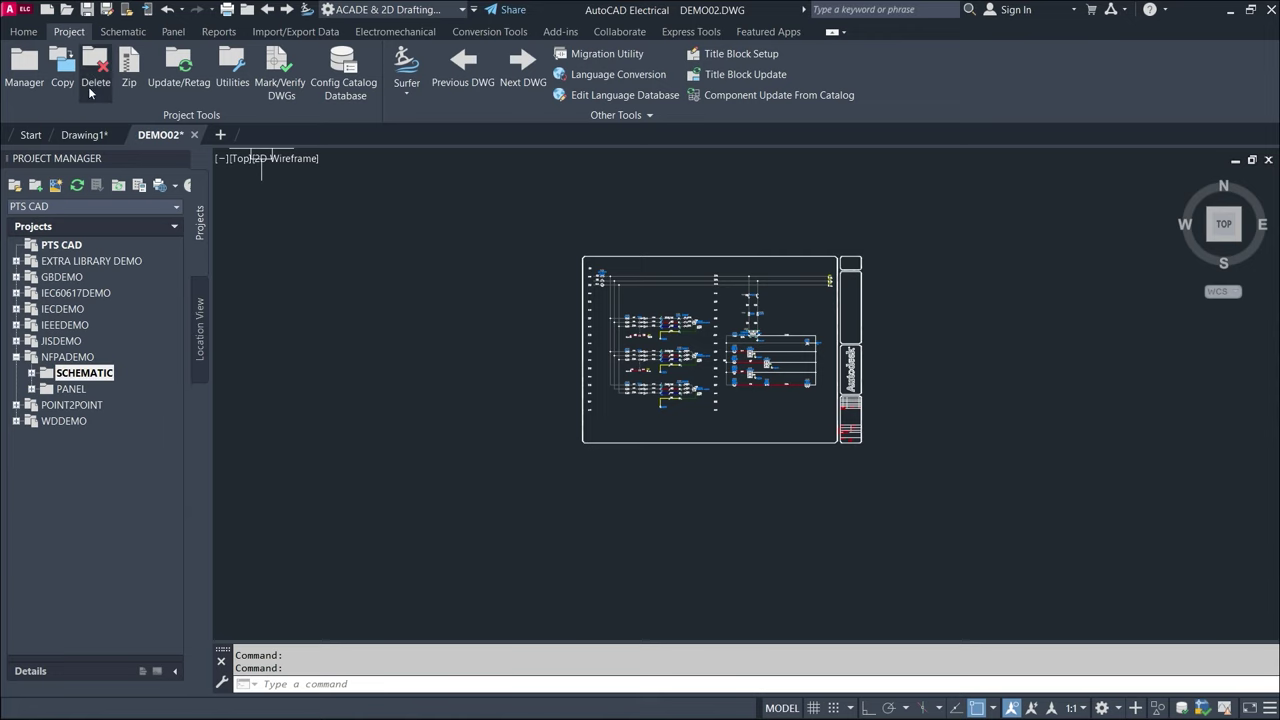
- Open Insert Component from the Schematic tab, browse the push button symbols, and cancel without inserting
left_click(123, 31)
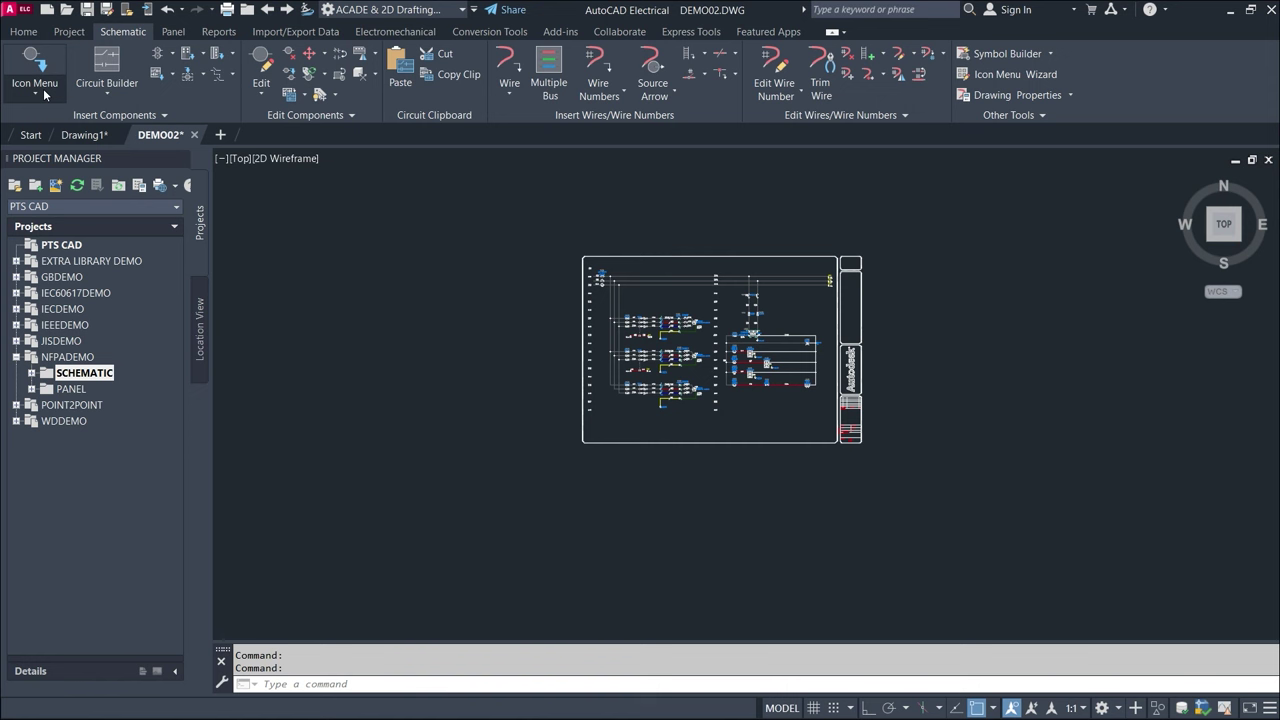
left_click(44, 94)
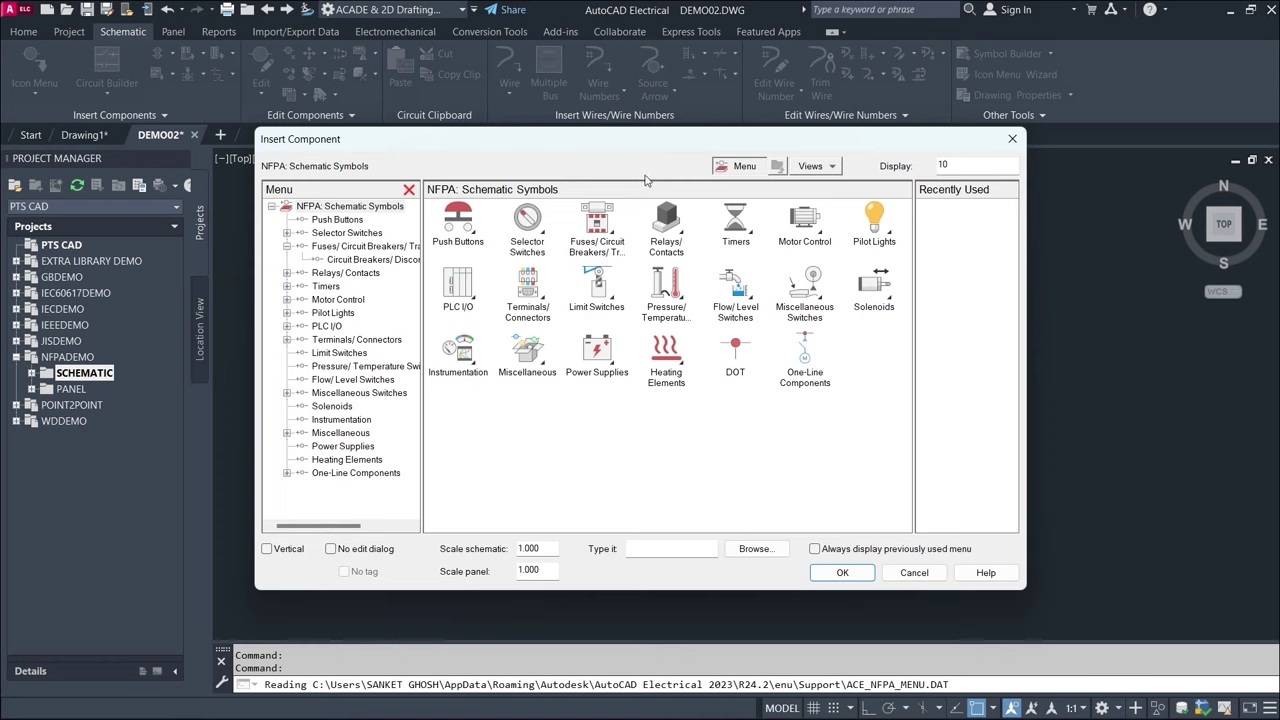
left_click(468, 244)
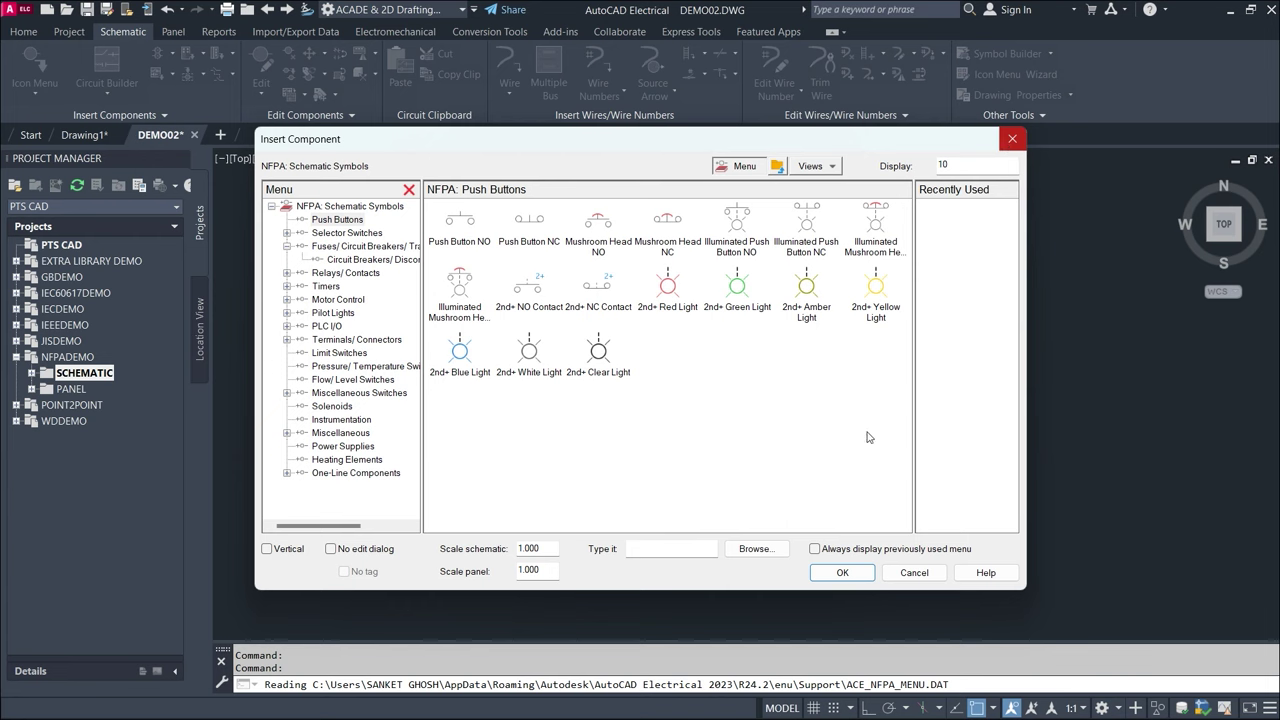
left_click(913, 572)
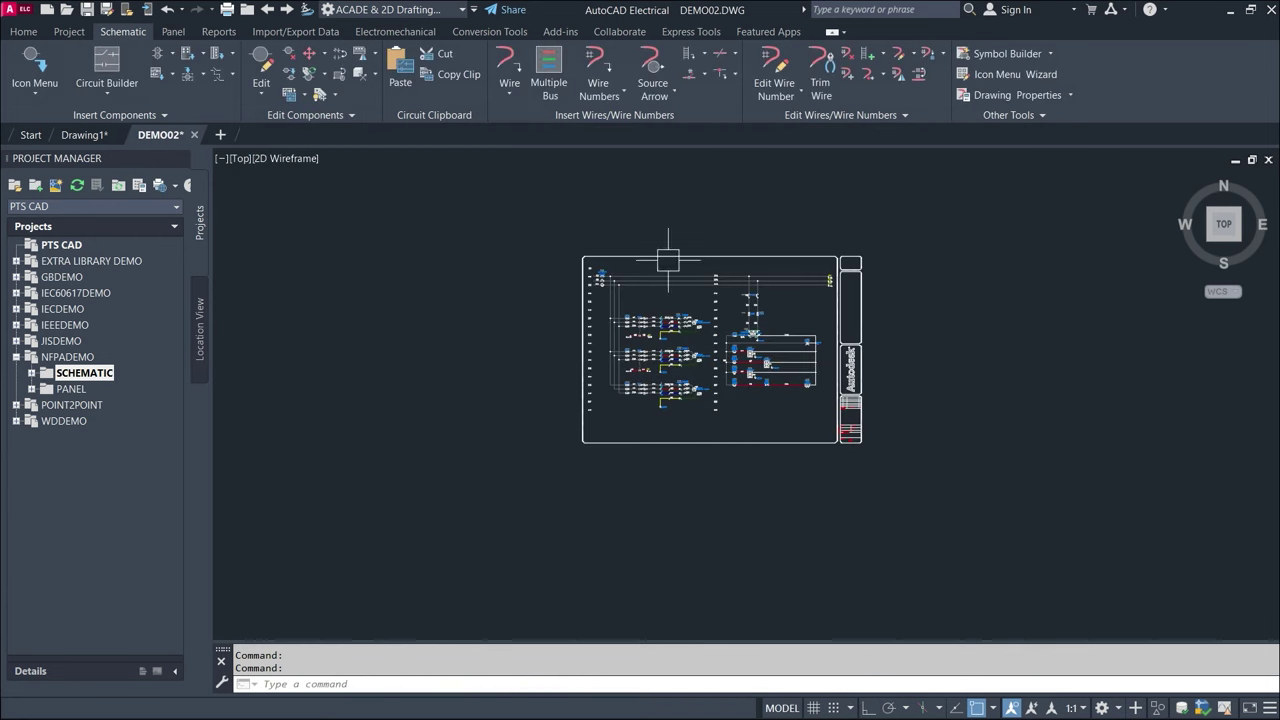
- Zoom in on the CB202 main breaker, then zoom back out
scroll(593, 268, "up", 5)
scroll(593, 268, "up", 3)
scroll(626, 283, "up", 1)
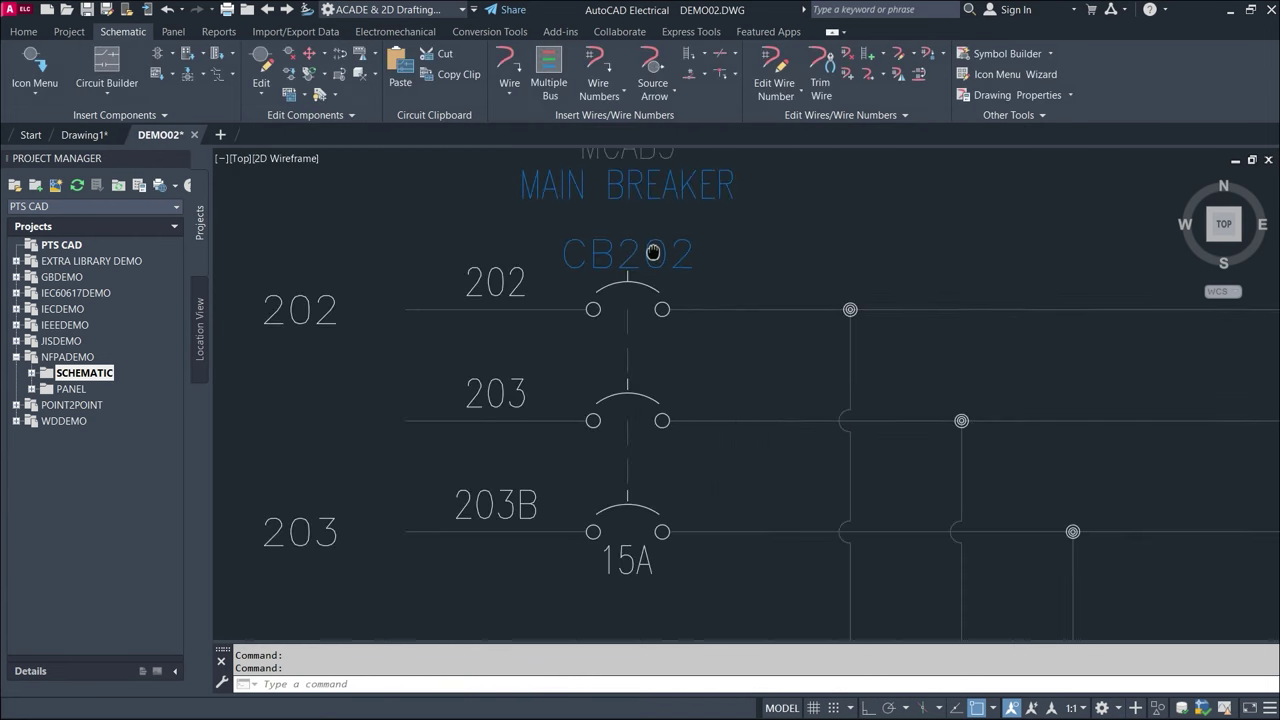
scroll(571, 348, "up", 1)
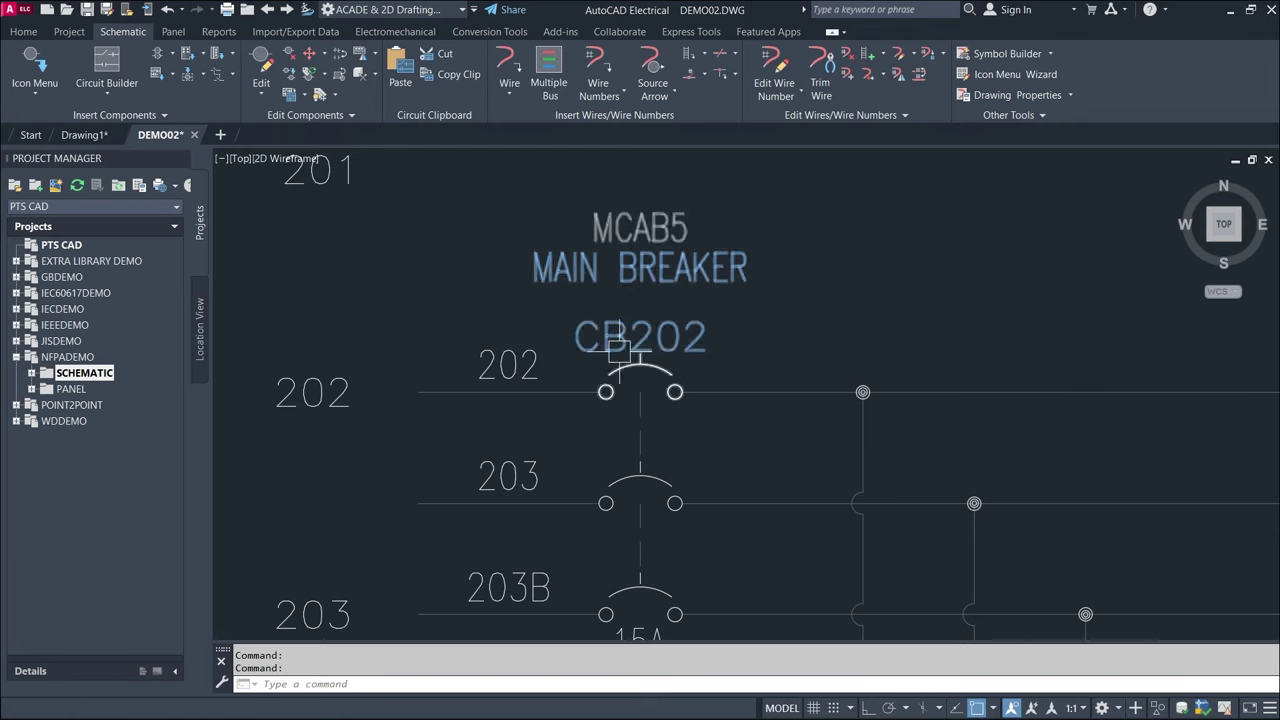
scroll(704, 381, "down", 3)
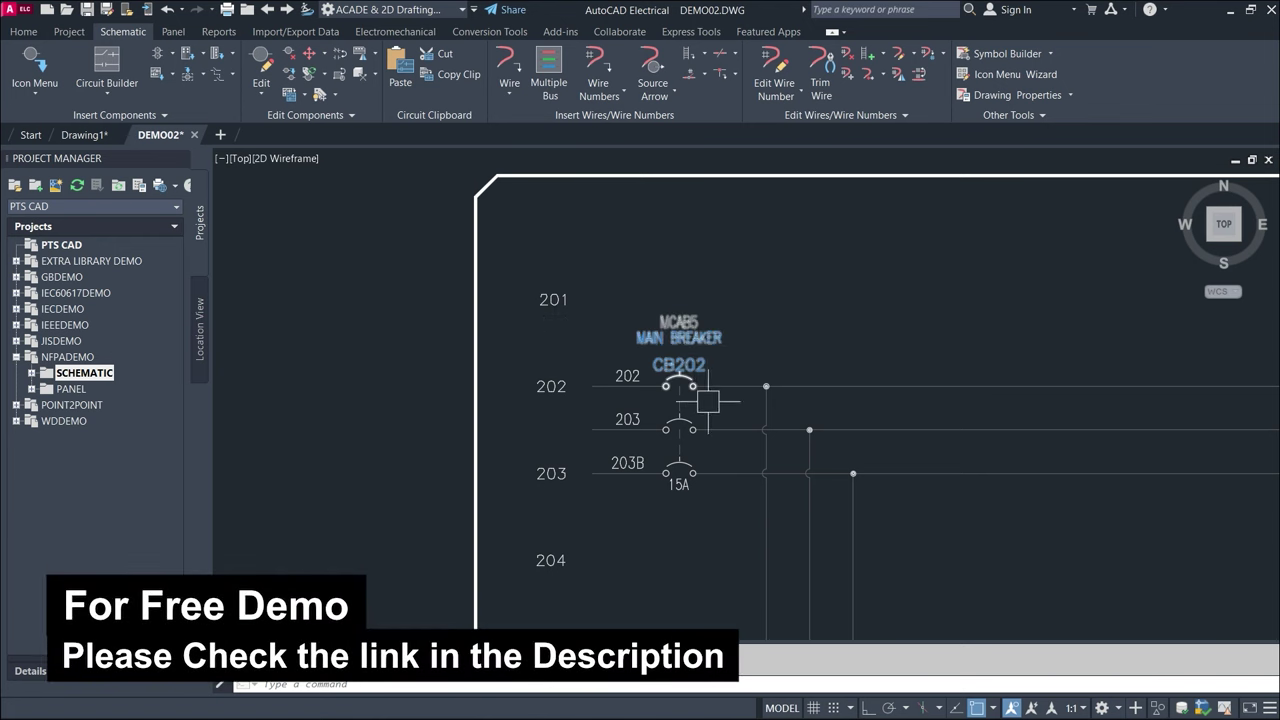
scroll(1164, 371, "down", 4)
- Pan and zoom across the full schematic sheet, then open the Insert Ladder dropdown
middle_click_drag(1172, 348, 531, 335)
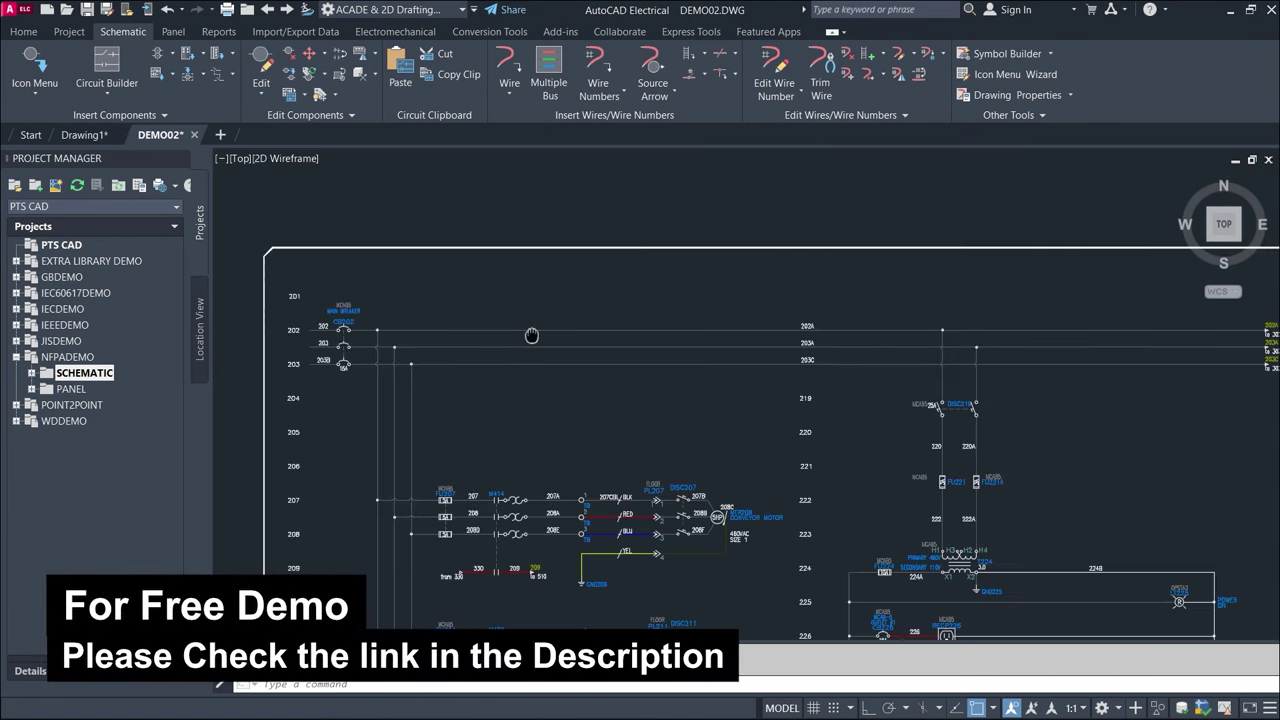
scroll(531, 335, "up", 2)
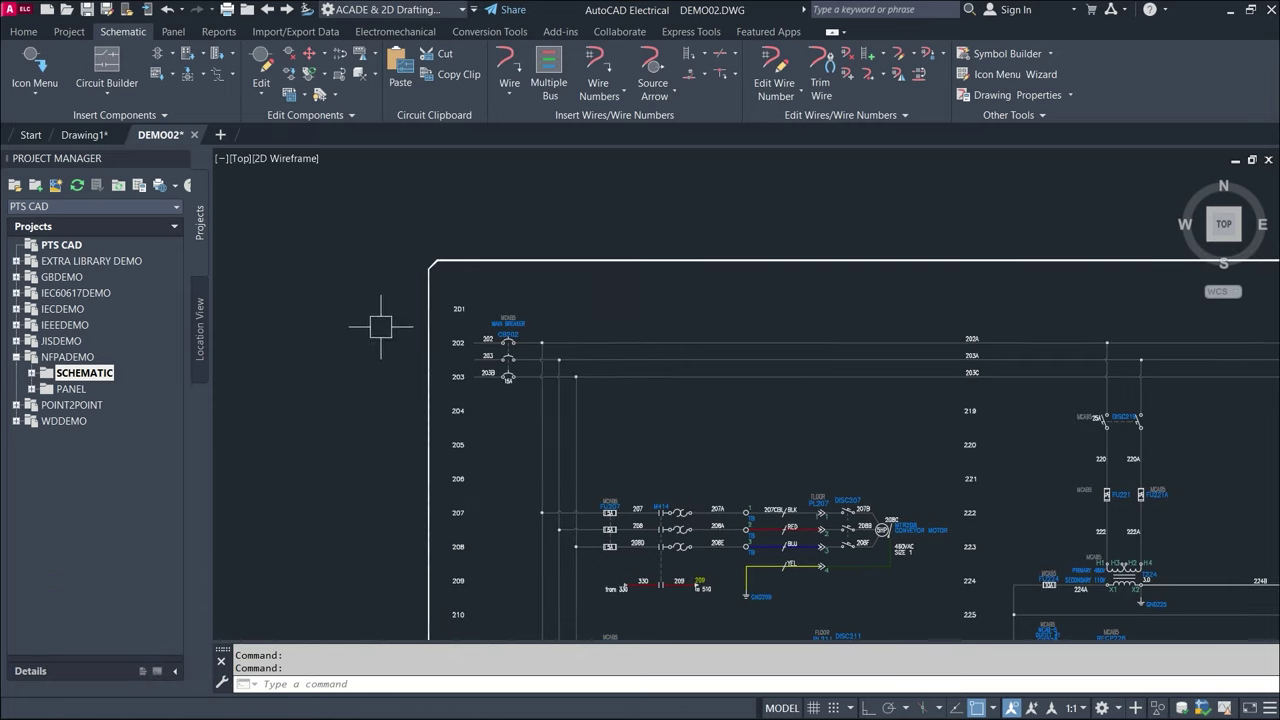
scroll(564, 343, "up", 2)
middle_click_drag(478, 343, 562, 278)
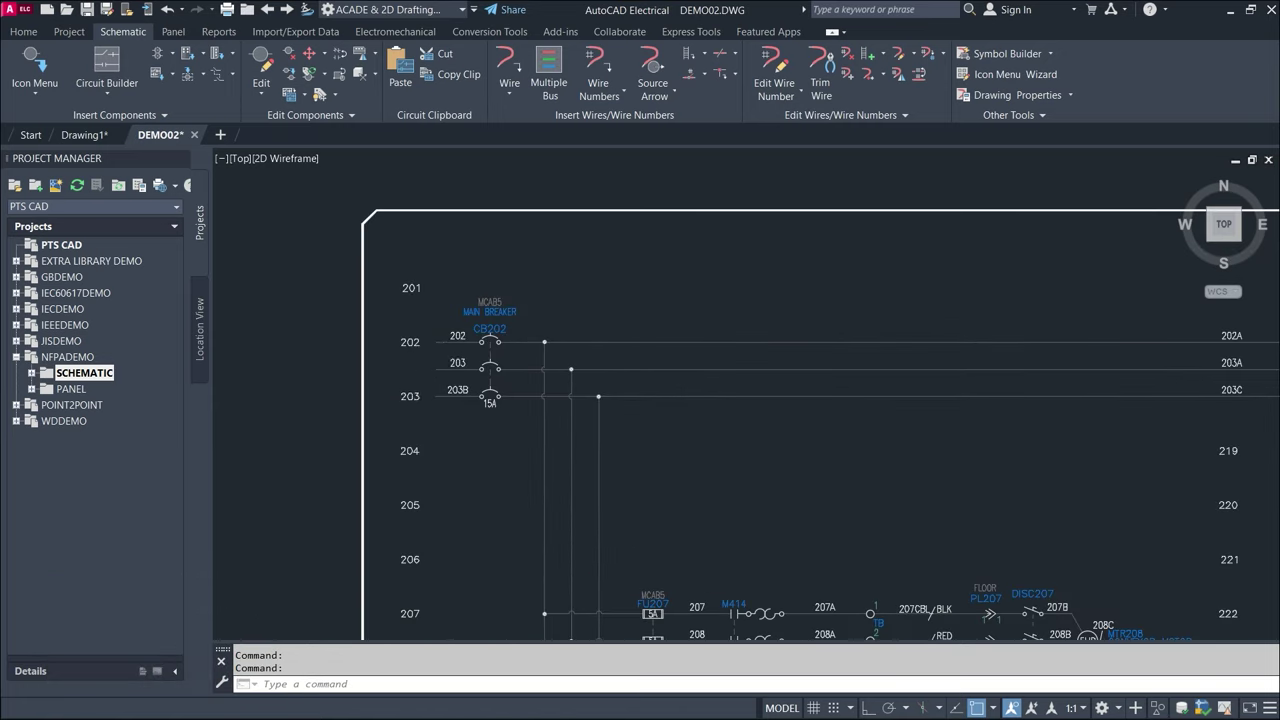
scroll(540, 230, "down", 2)
scroll(506, 423, "down", 2)
scroll(500, 430, "down", 1)
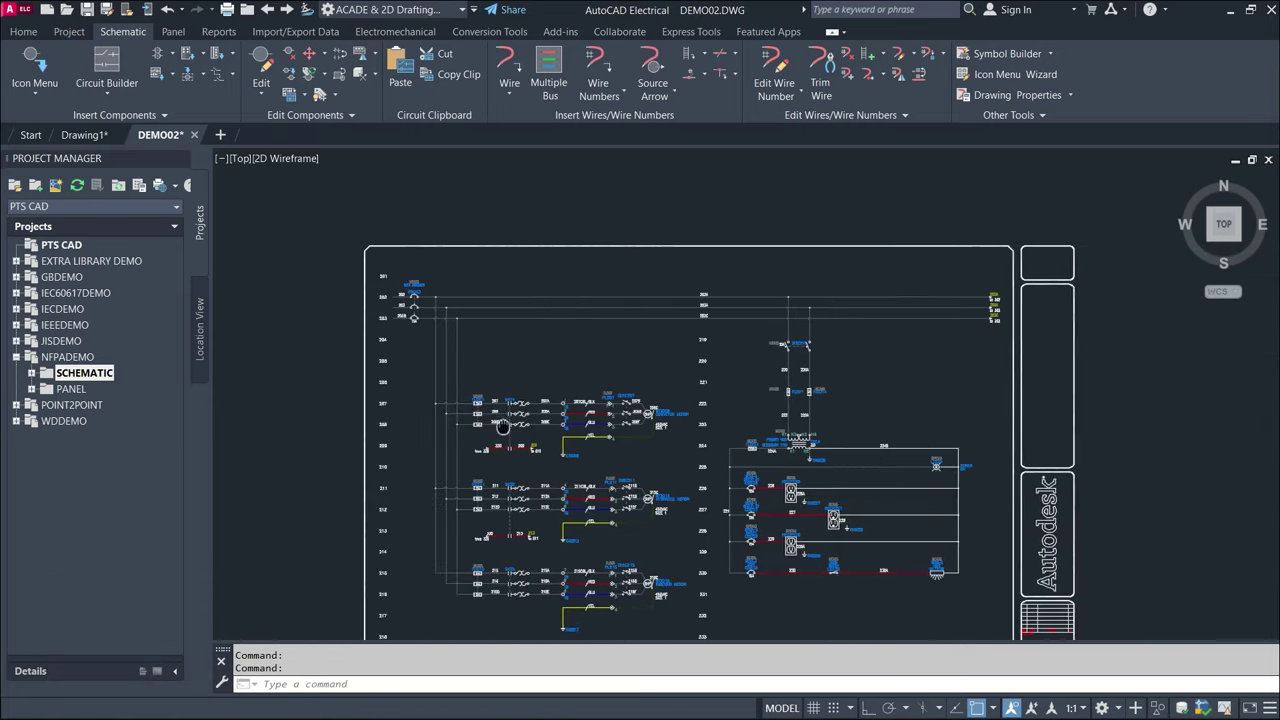
left_click(704, 56)
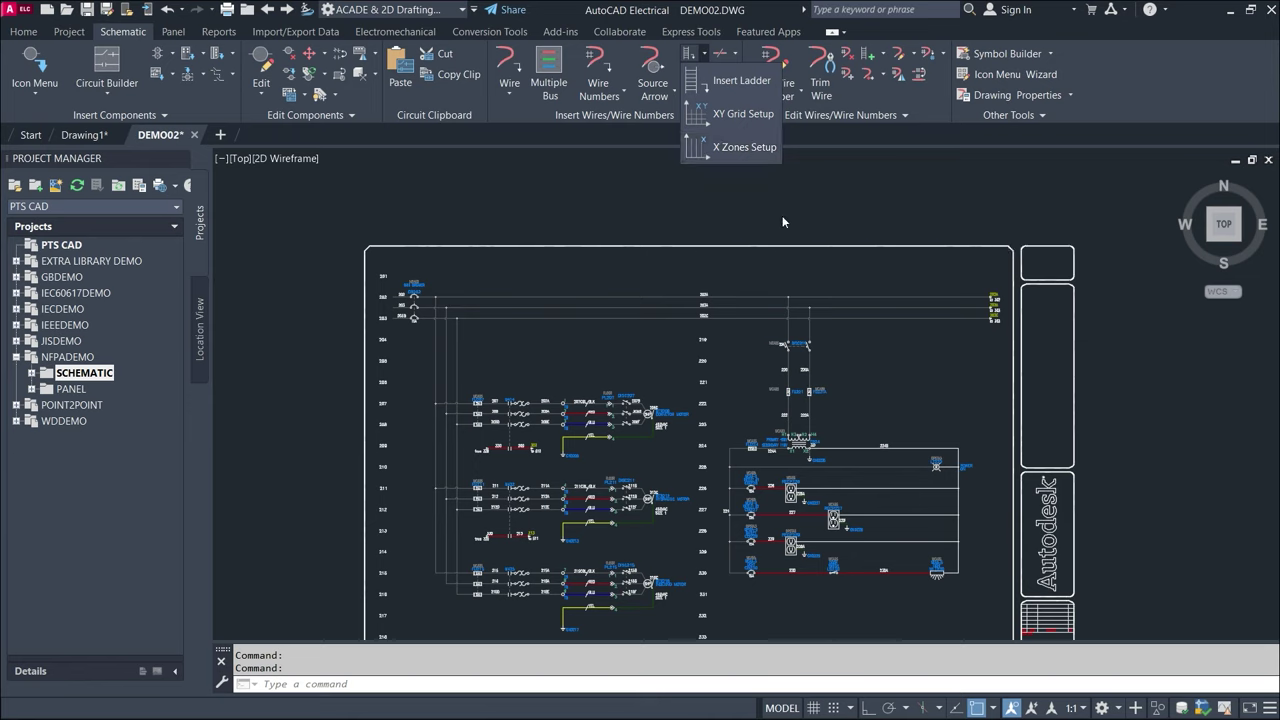
- Dismiss the ladder options, select PTS CAD, and expand then collapse NFPADEMO in Project Manager
left_click(571, 204)
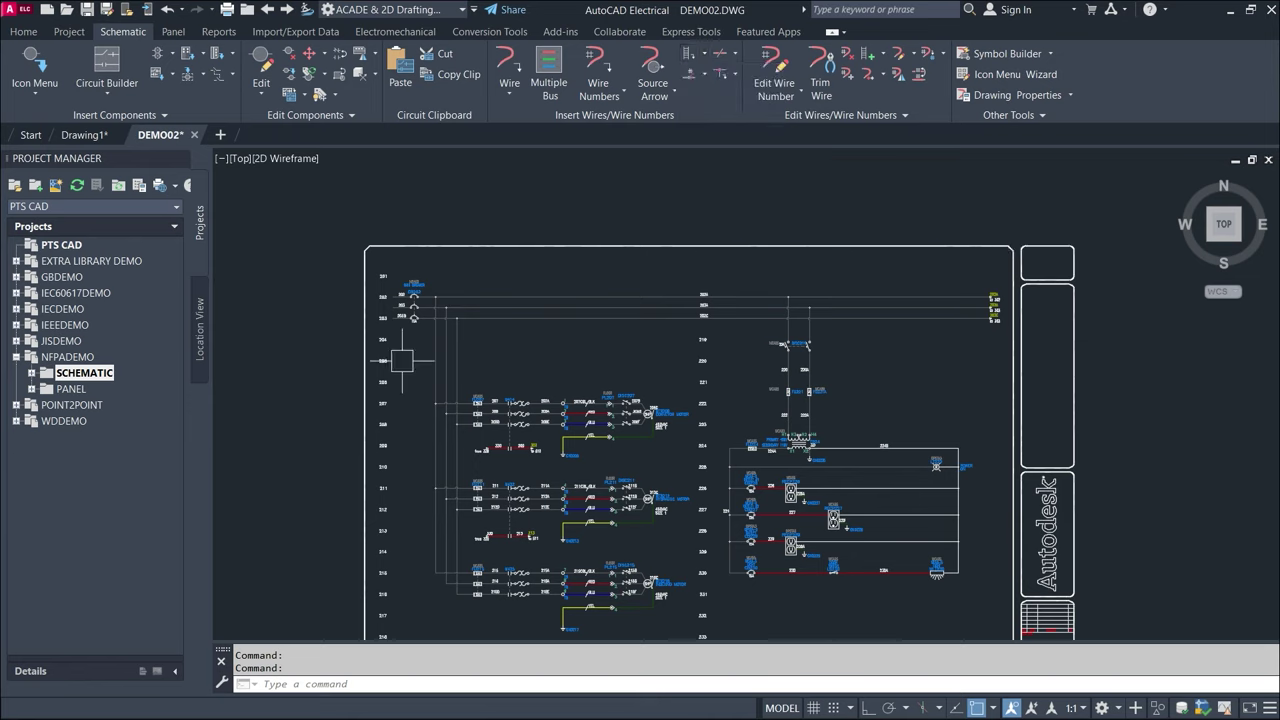
left_click(58, 246)
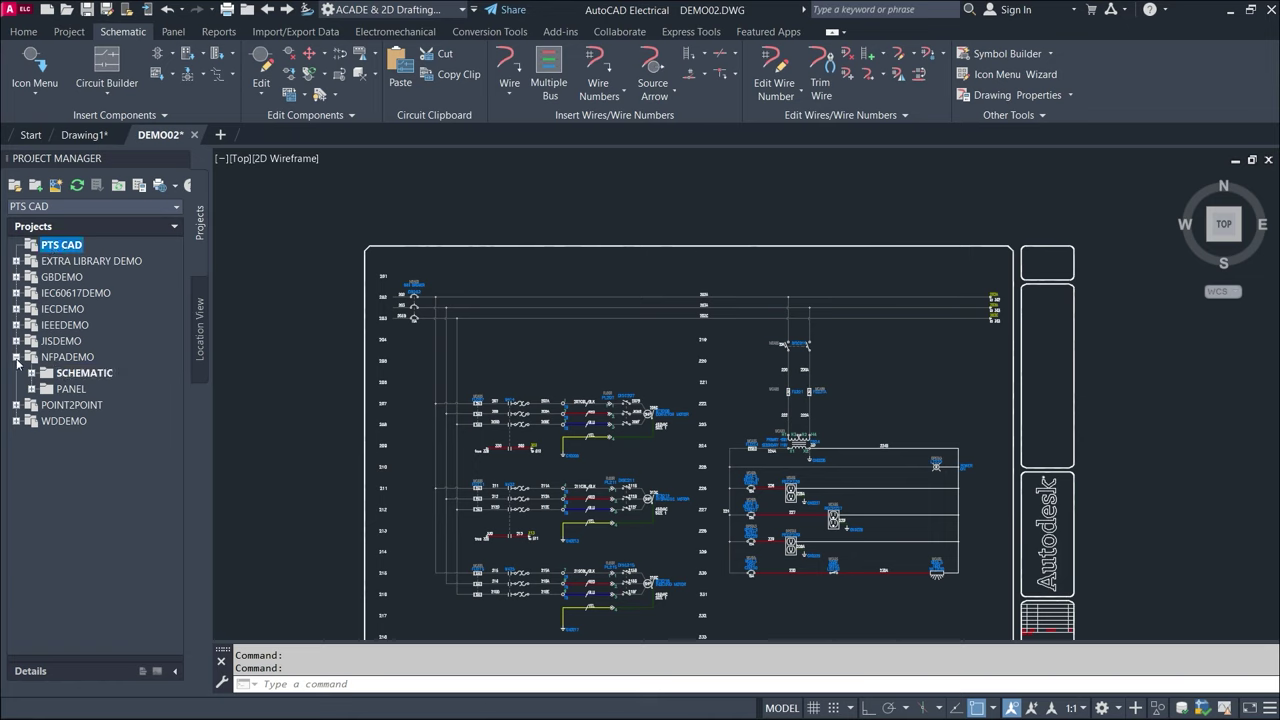
left_click(16, 357)
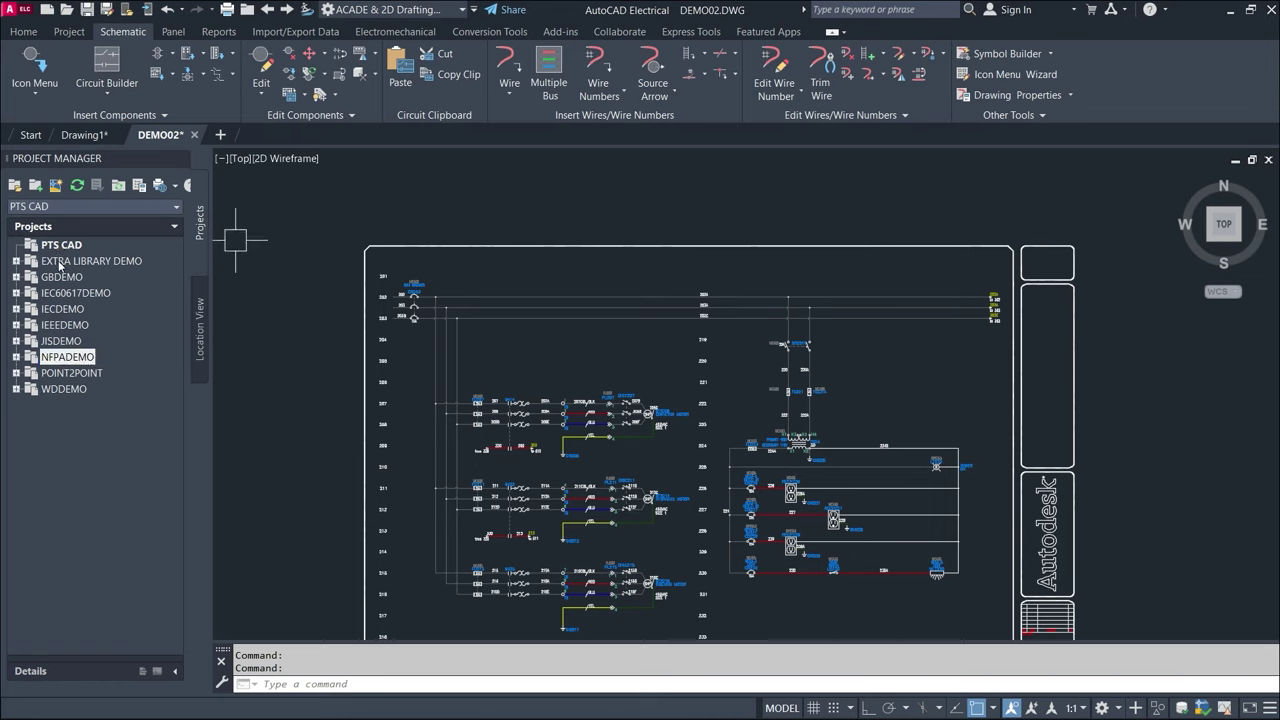
double_click(36, 356)
left_click(335, 351)
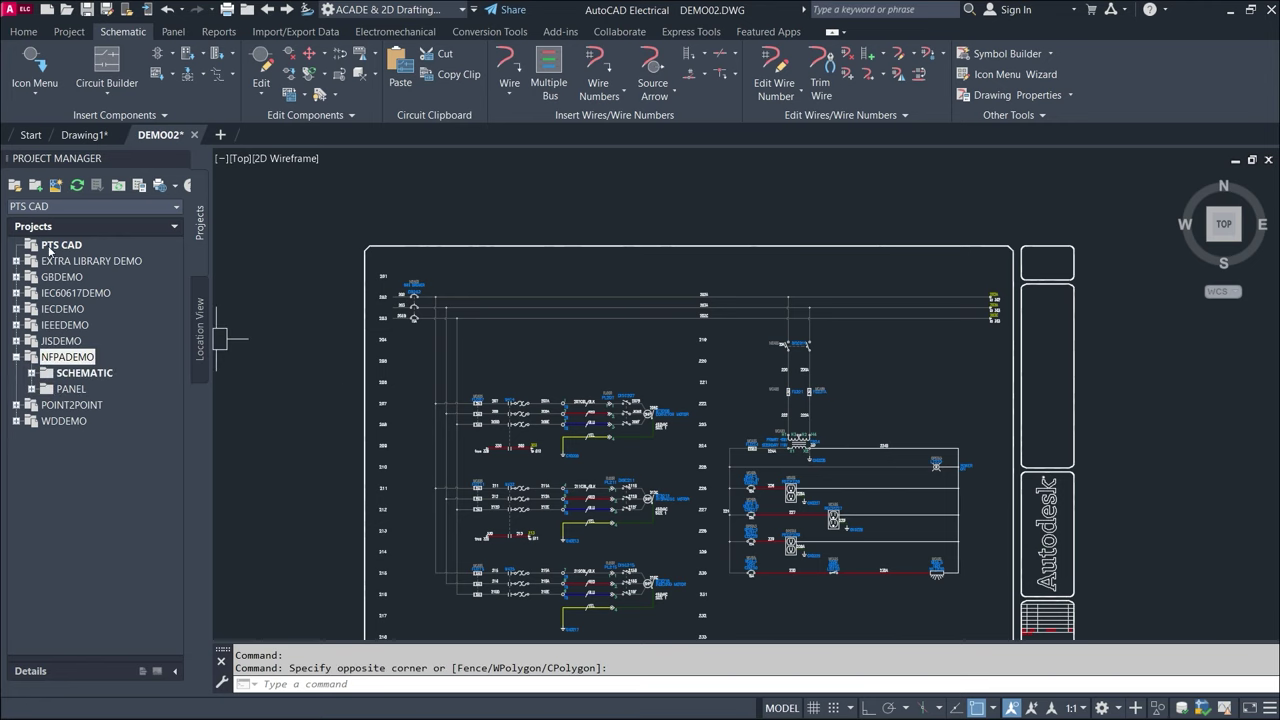
double_click(66, 357)
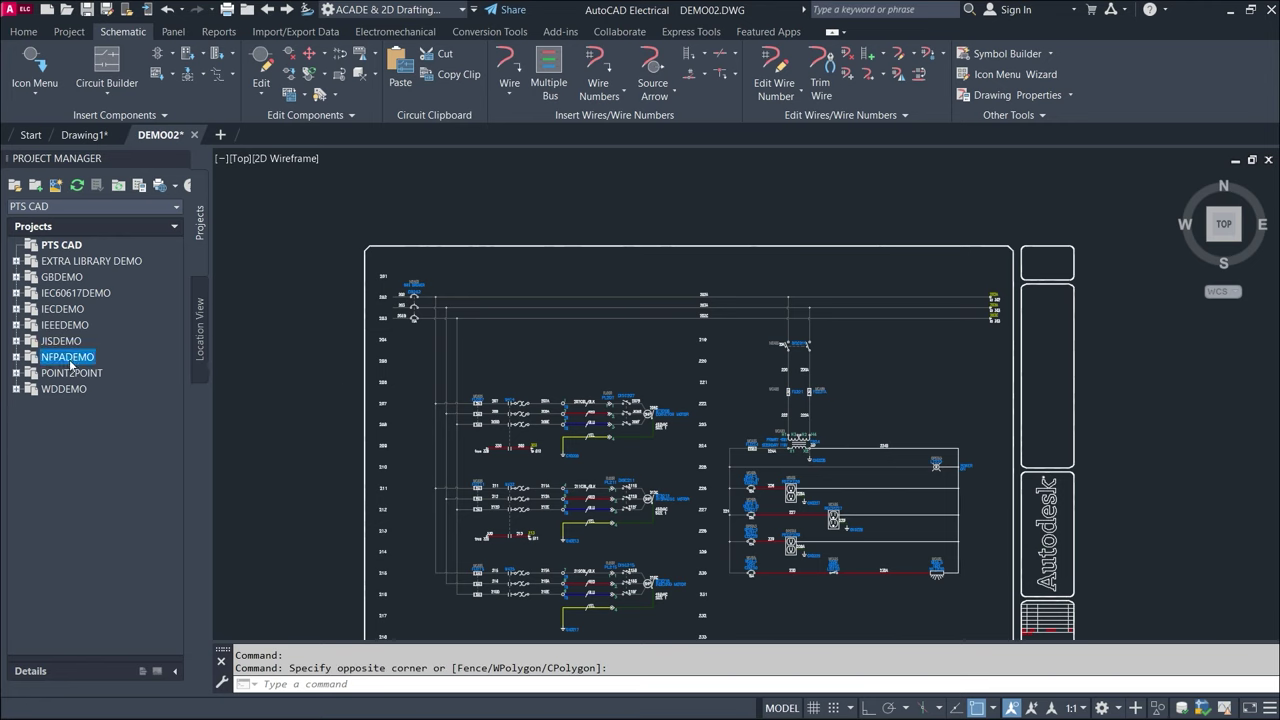
- Activate NFPADEMO, then make PTS CAD the active project again
right_click(62, 362)
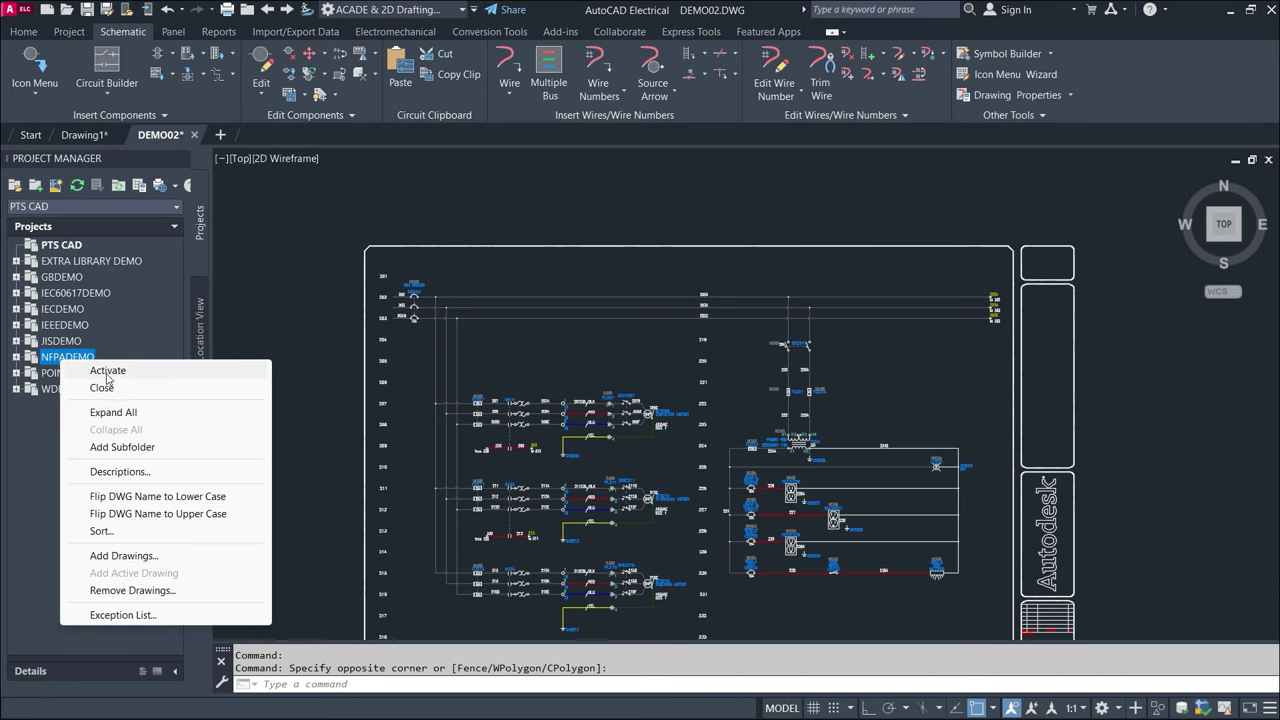
left_click(108, 372)
key("Escape")
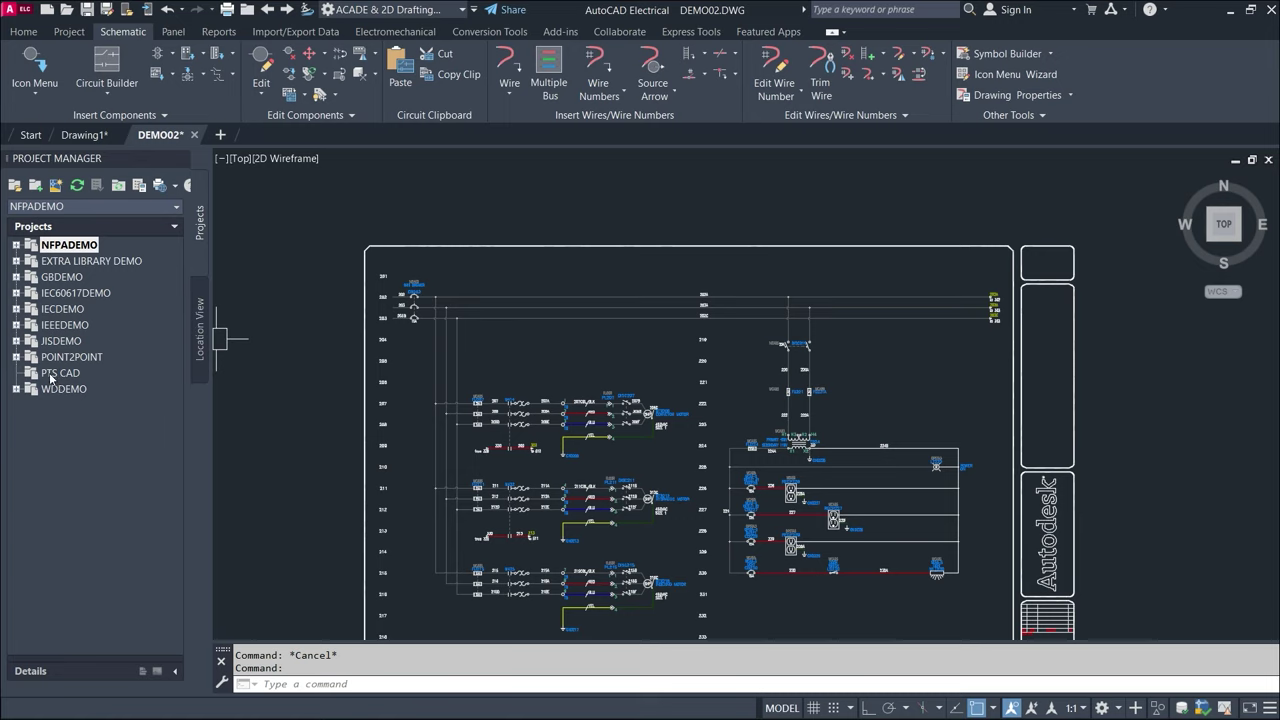
right_click(62, 377)
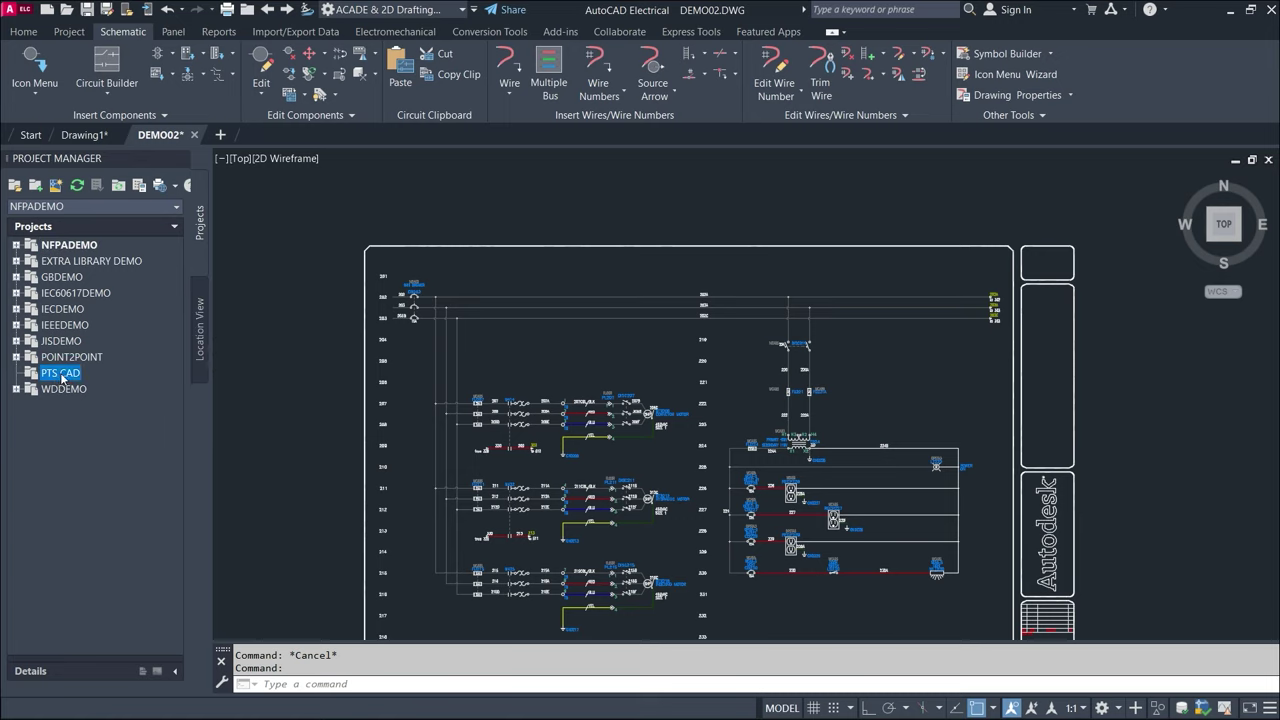
left_click(106, 383)
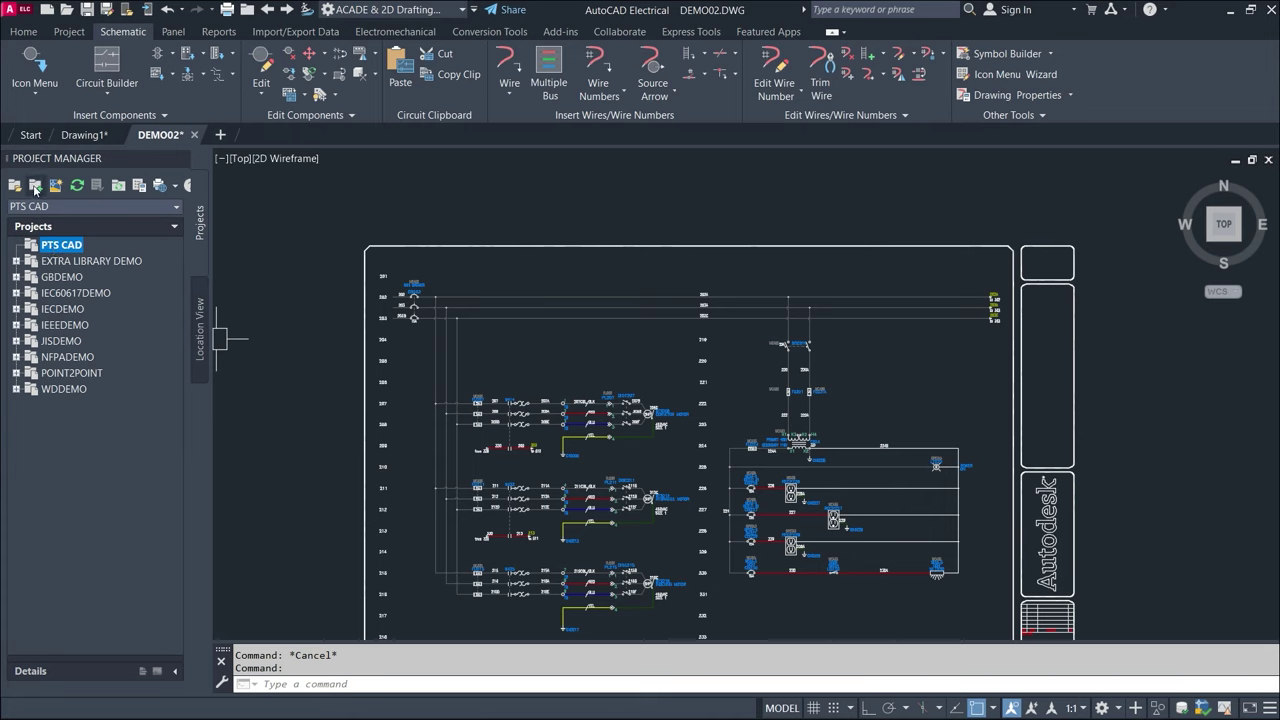
- Start a new PTS CAD drawing named DRAWNG-1 with project code 001
left_click(55, 186)
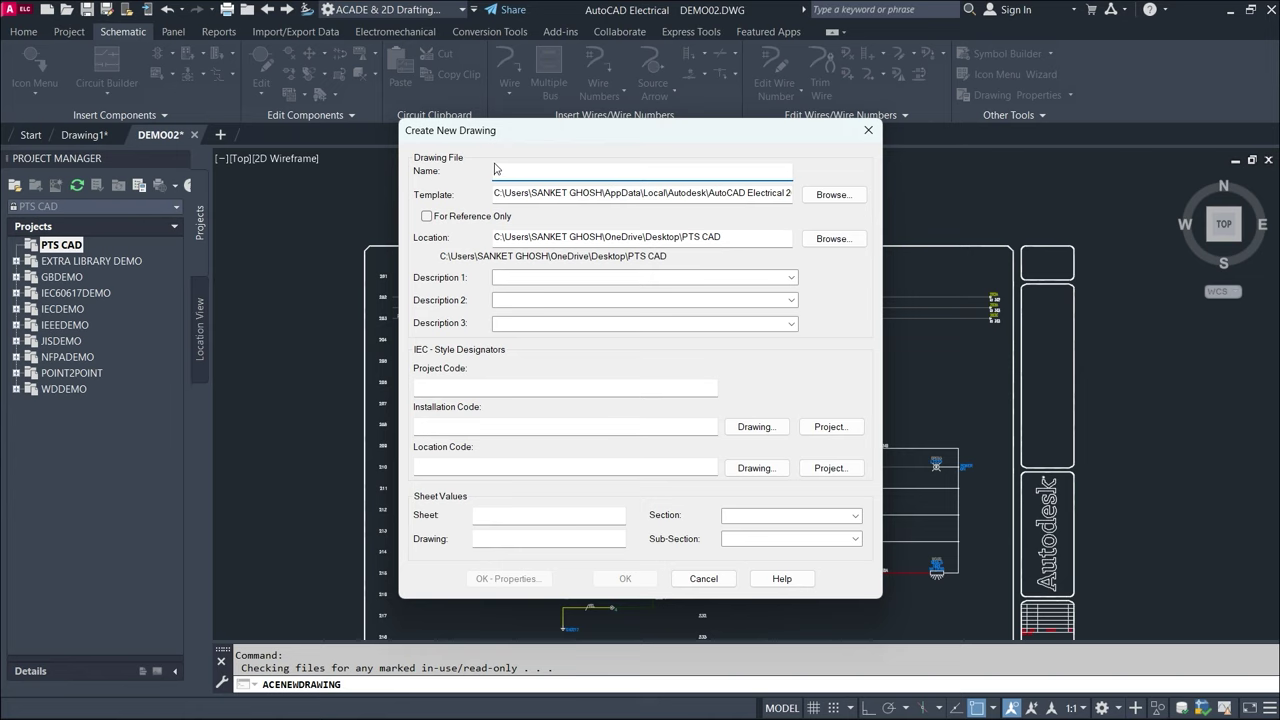
type("DRAWNG-1")
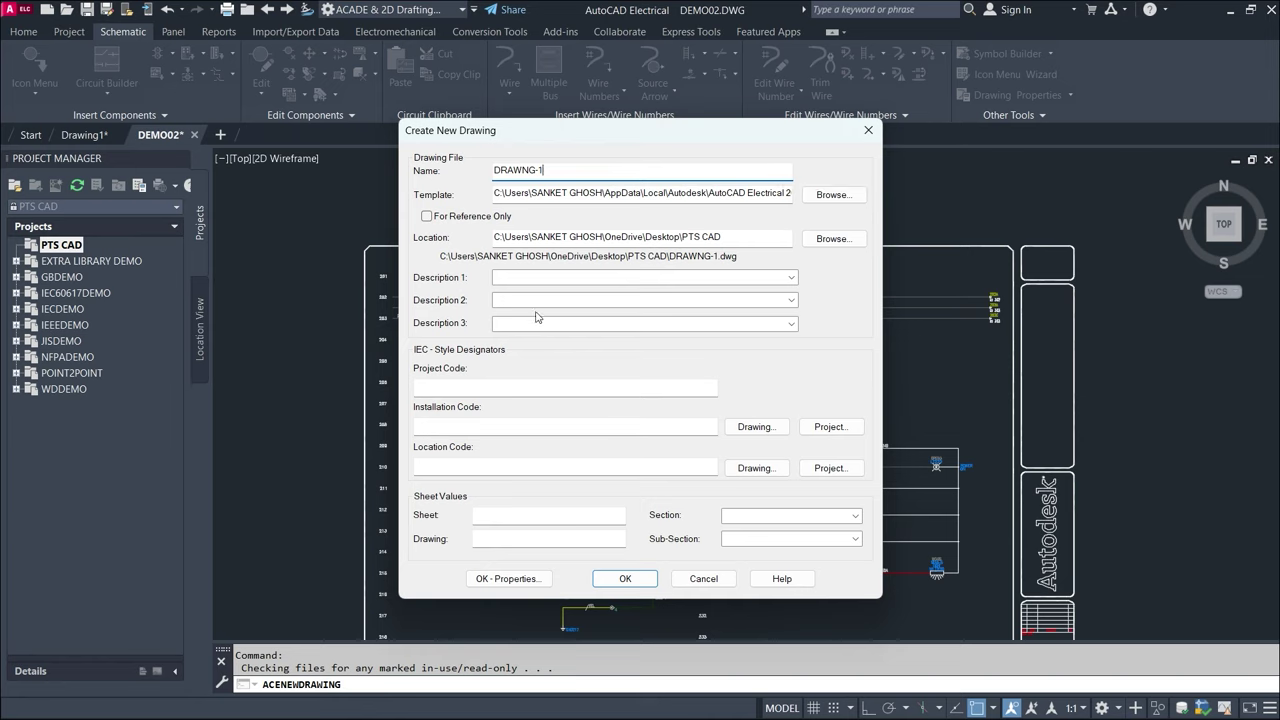
left_click(498, 387)
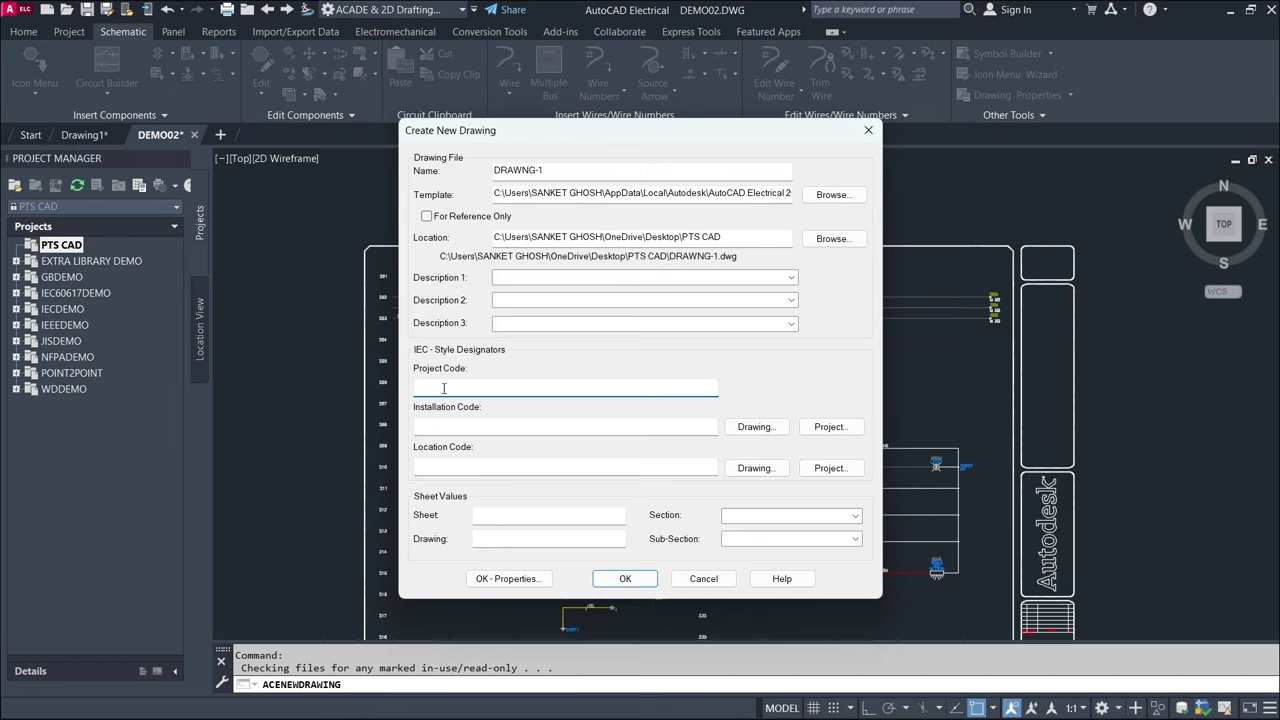
type("001")
left_click(448, 427)
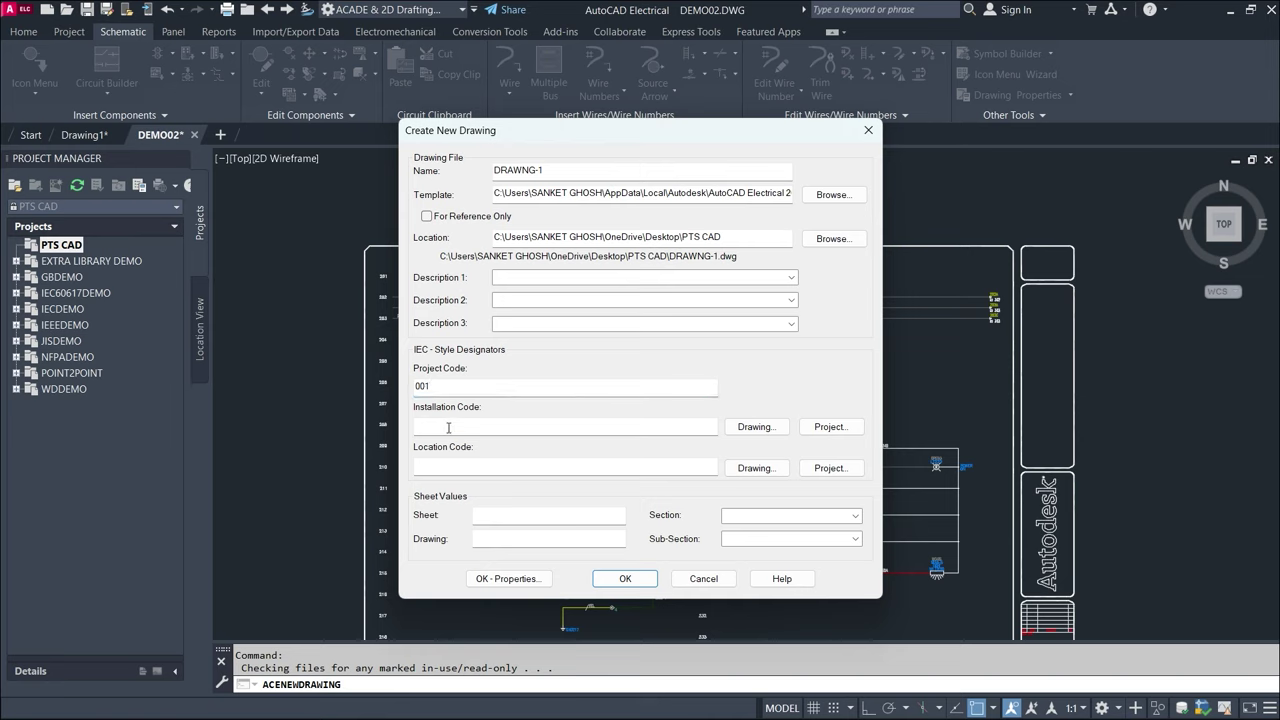
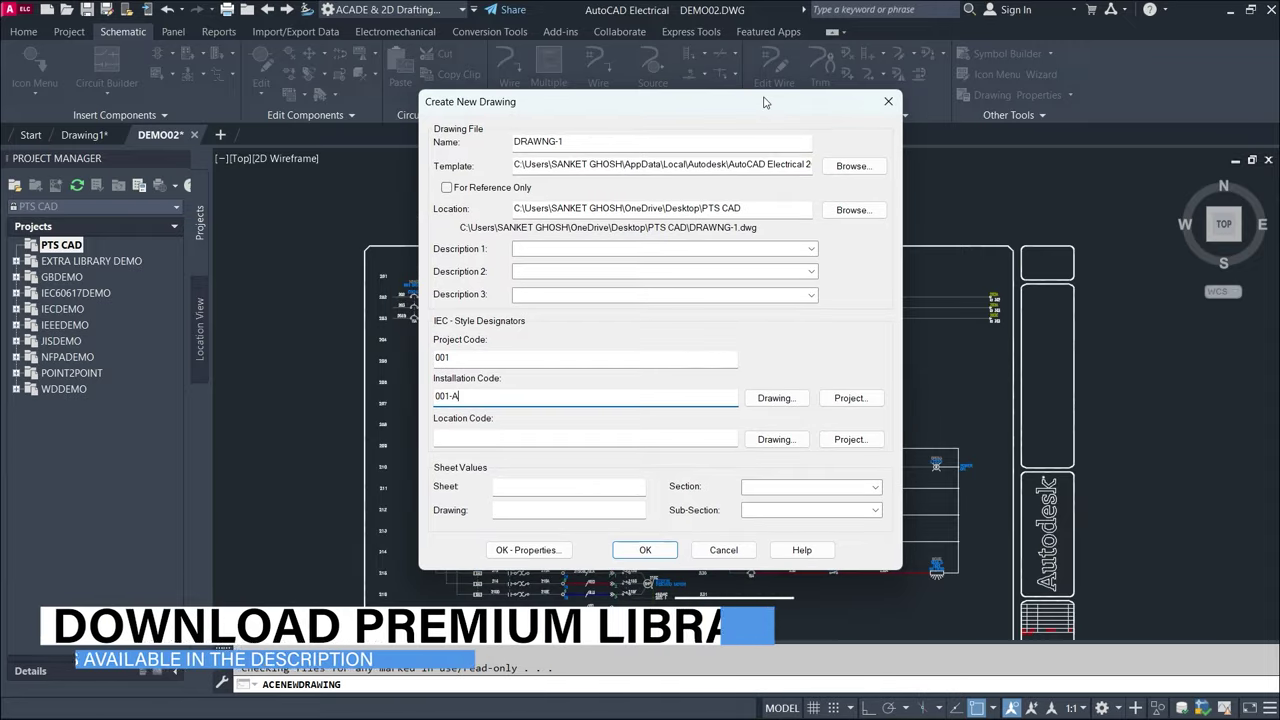
- Create drawing DRAWNG-1 with sheet 01 and drawing 01, accepting its drawing properties
left_click(481, 410)
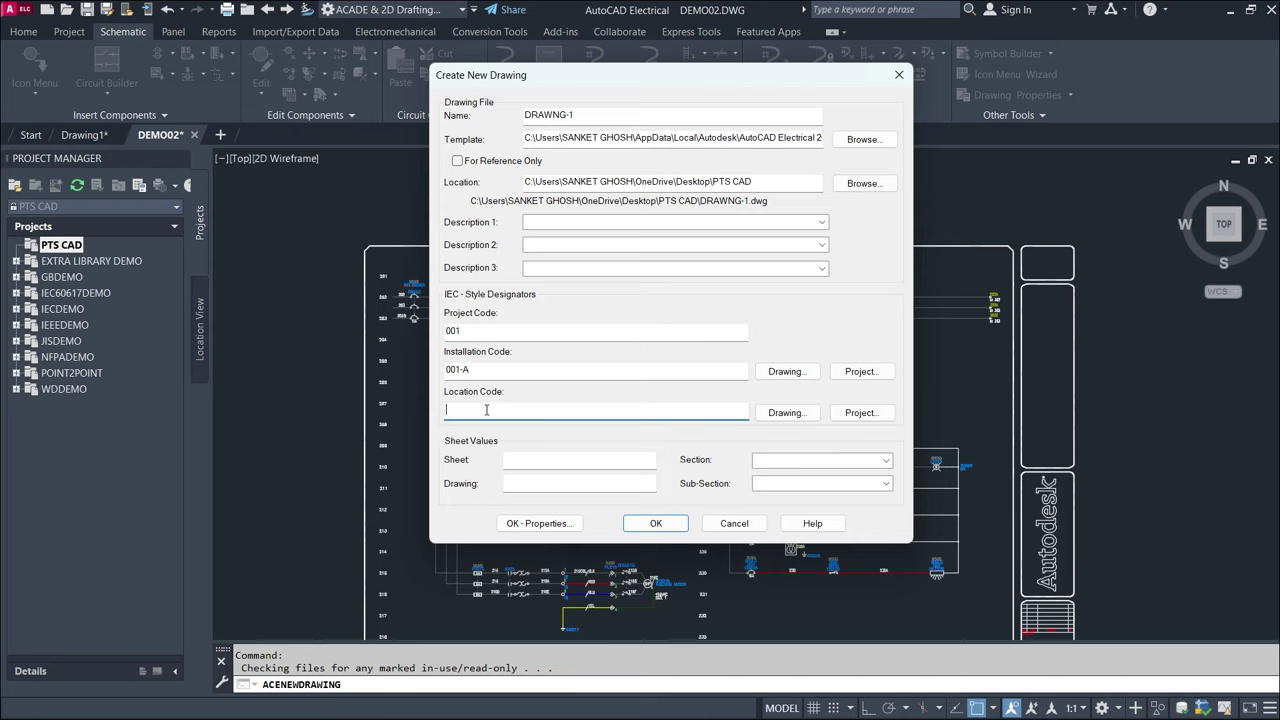
left_click(517, 464)
type("1")
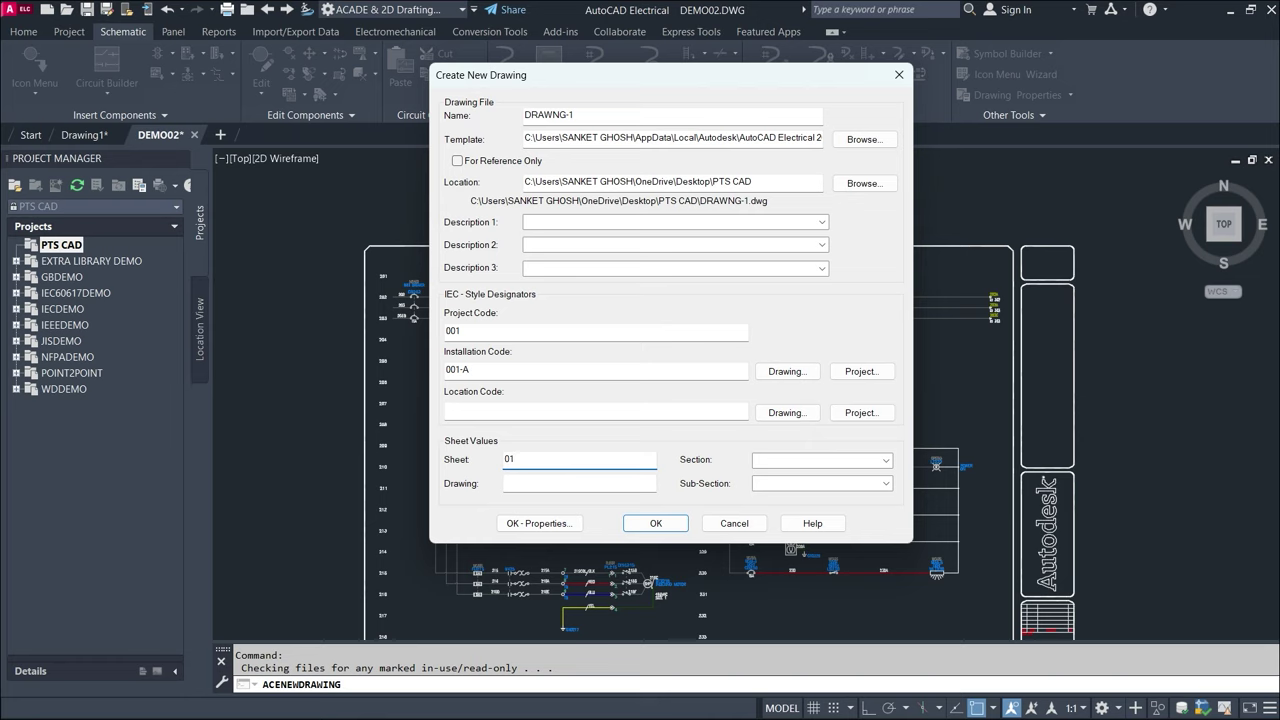
left_click(508, 483)
type("01")
left_click(822, 460)
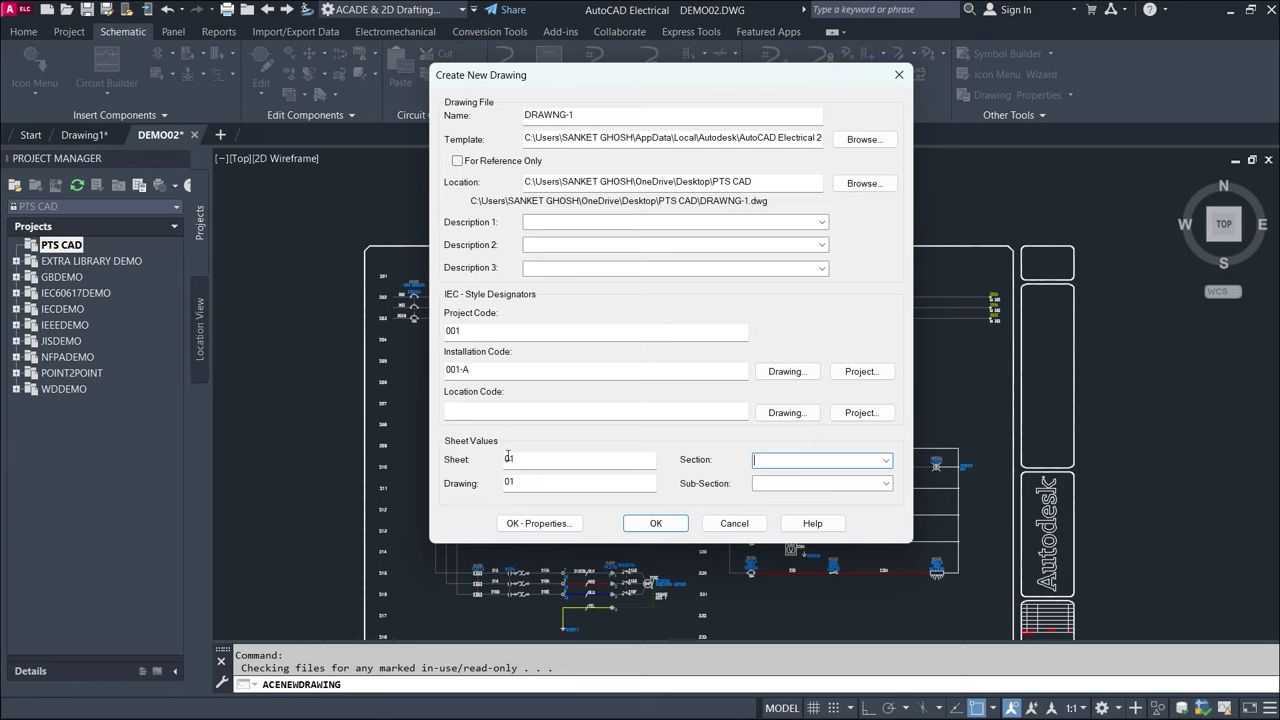
left_click(540, 525)
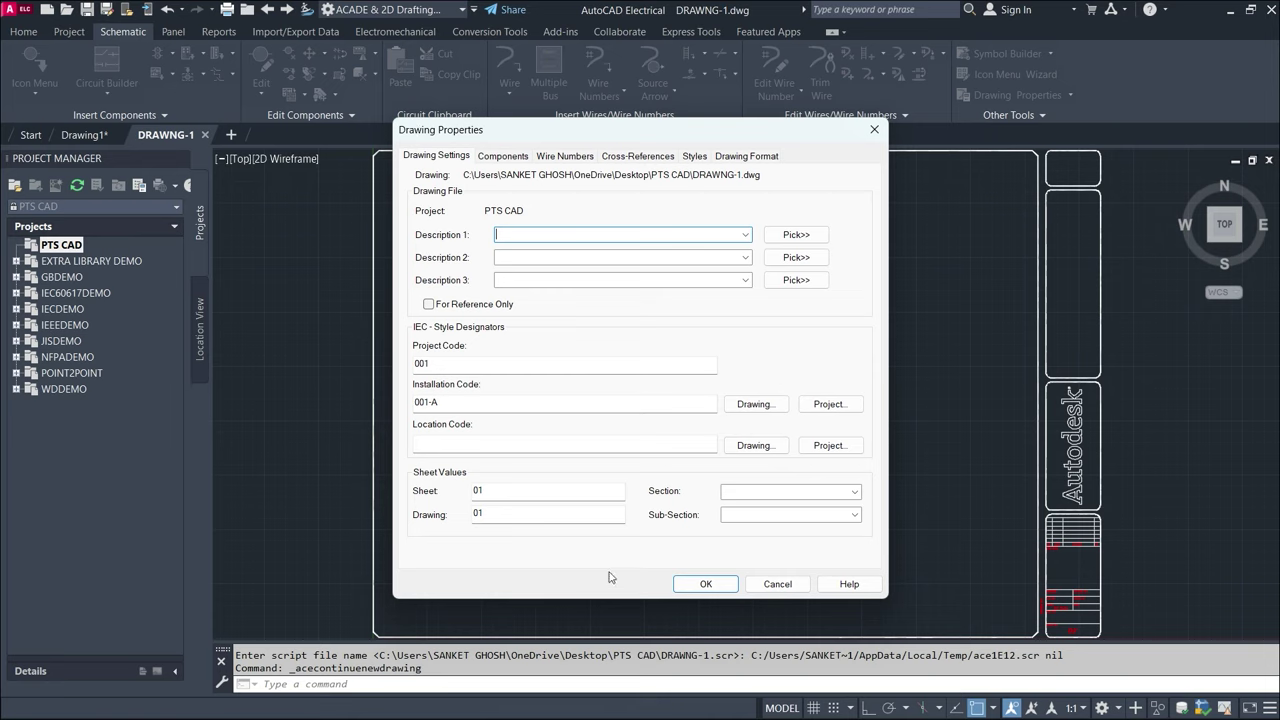
left_click(726, 587)
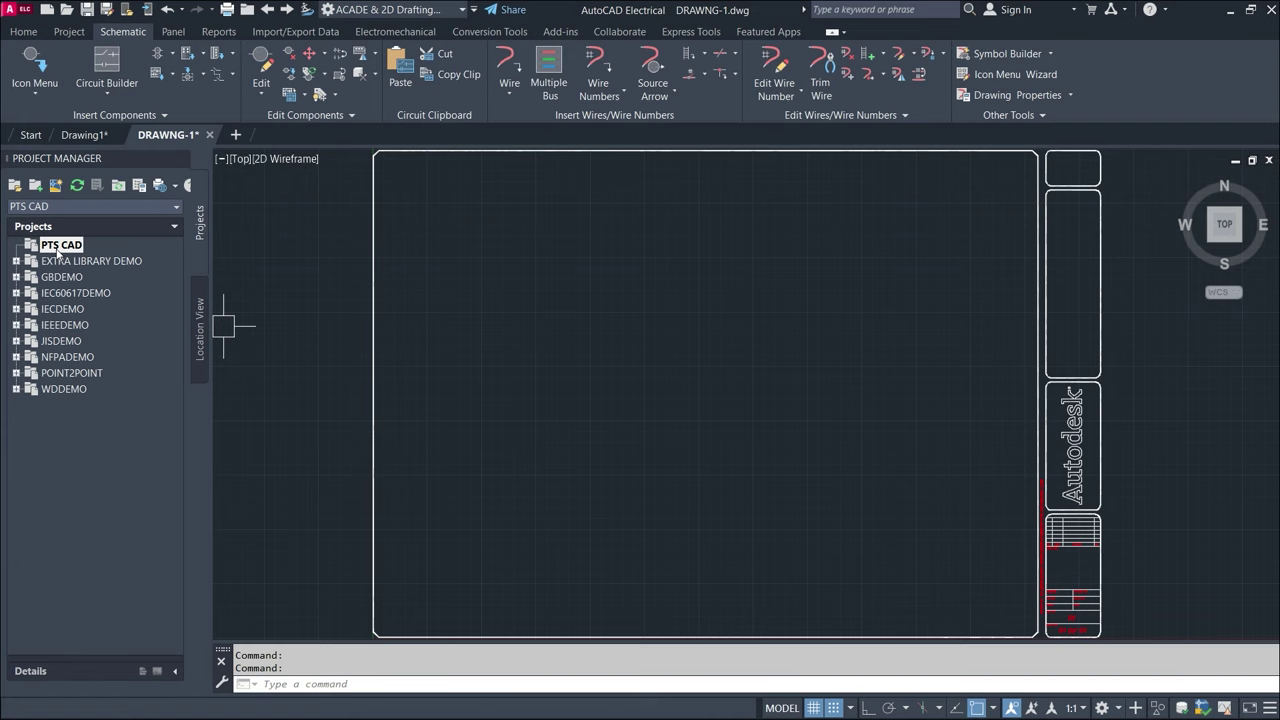
- Expand PTS CAD to list DRAWNG-1.dwg and start another new project drawing
right_click(362, 232)
left_click(300, 243)
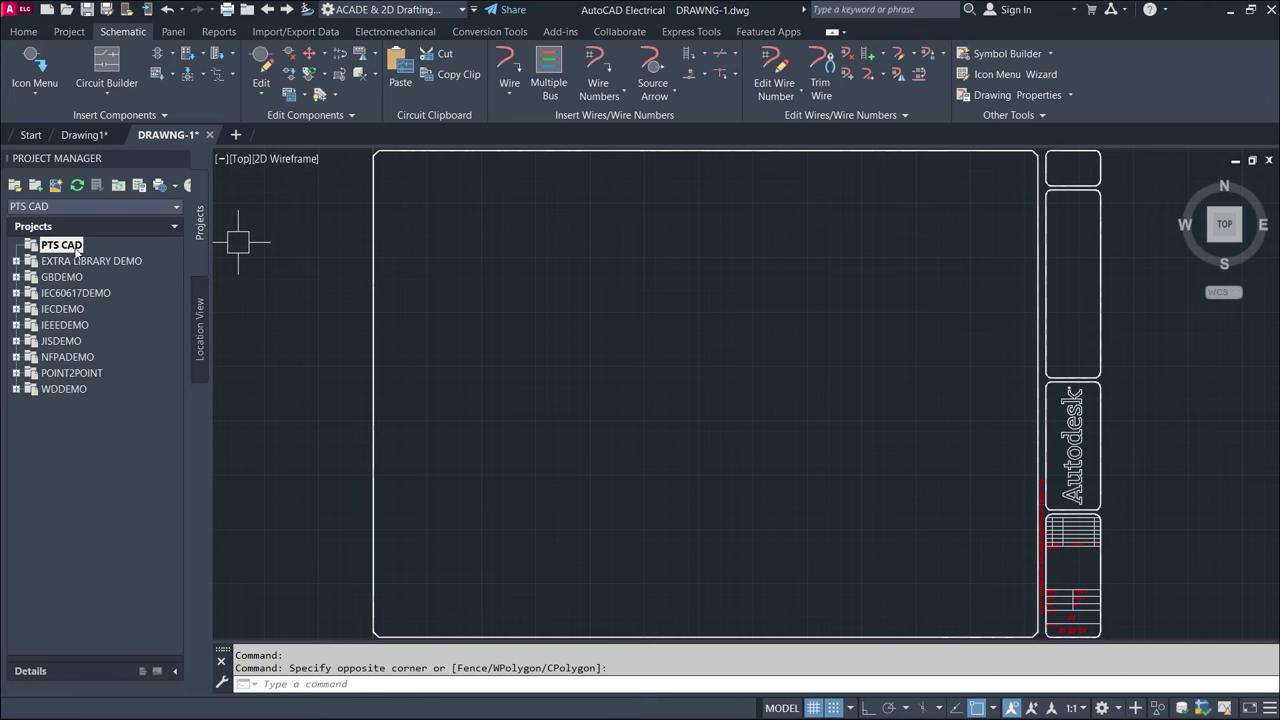
left_click(77, 185)
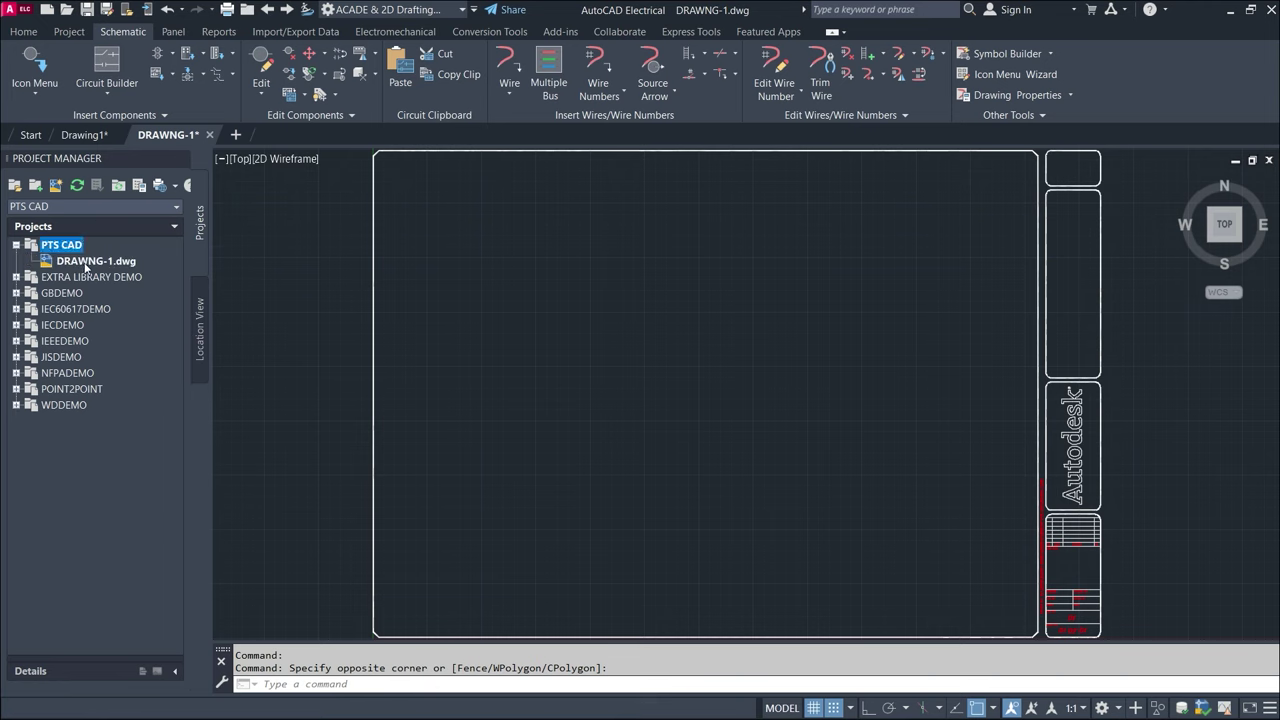
left_click(56, 185)
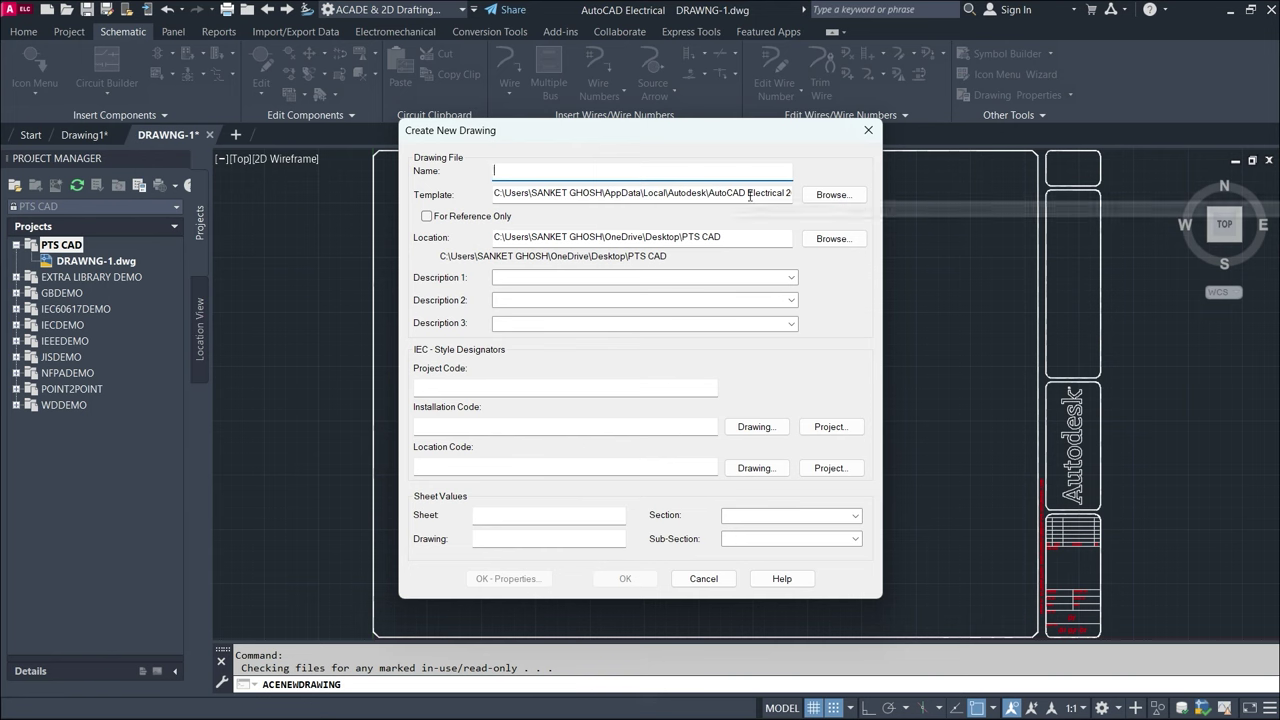
- Browse templates, previewing ACAD_ELECTRICAL.dwt and ACAD_ELECTRICAL_IEC.dwt
left_click(838, 195)
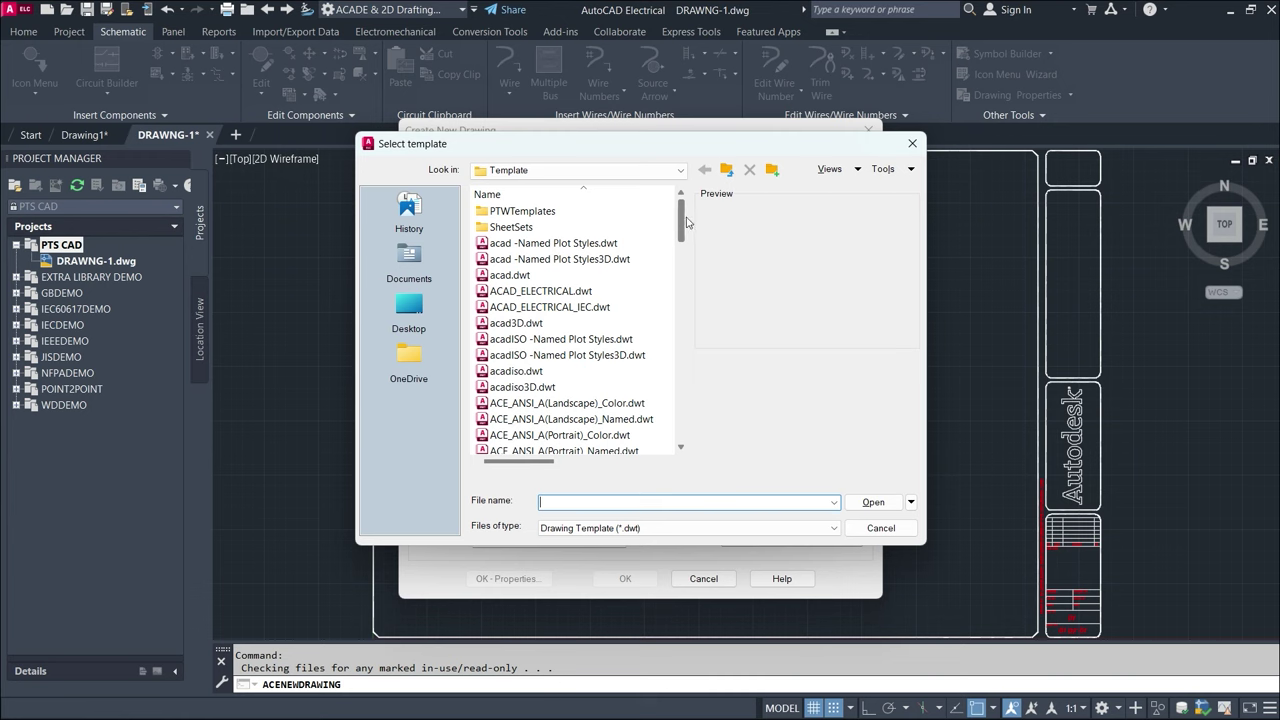
mouse_move(683, 224)
left_mouse_down()
mouse_move(684, 416)
mouse_move(684, 212)
left_mouse_up()
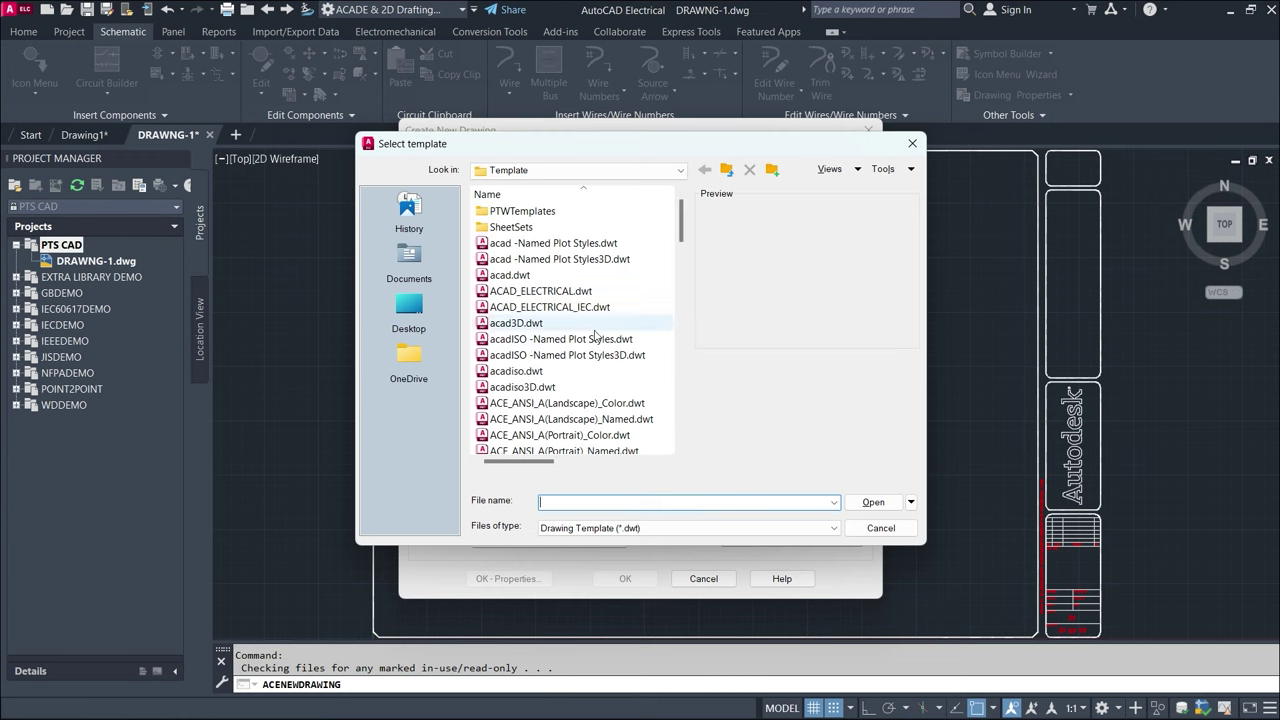
left_click(565, 293)
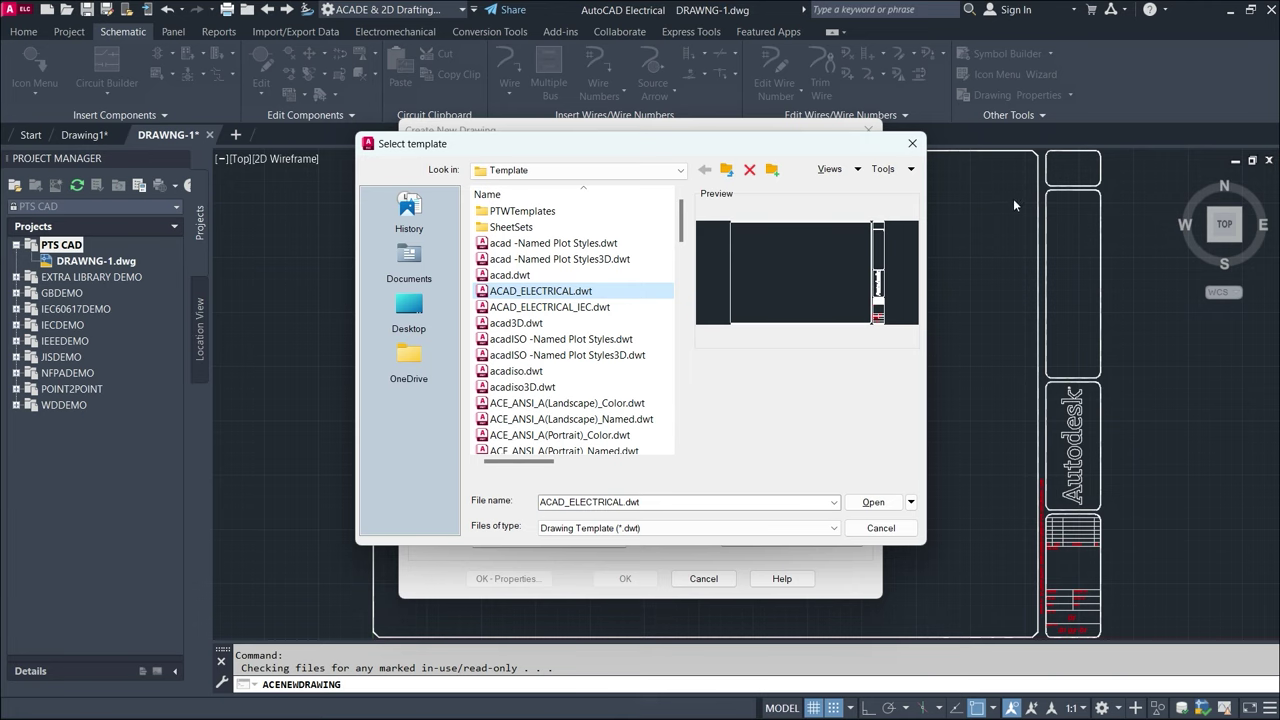
left_click(550, 307)
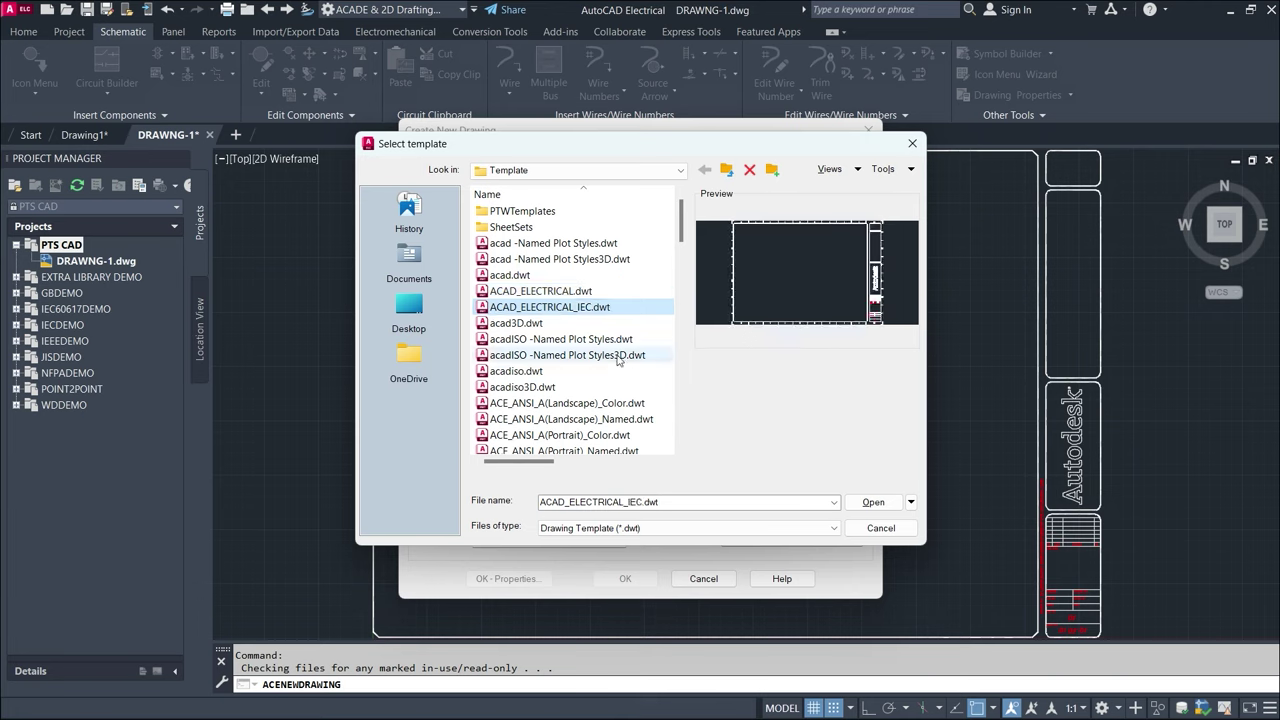
left_click(536, 346)
left_click(552, 296)
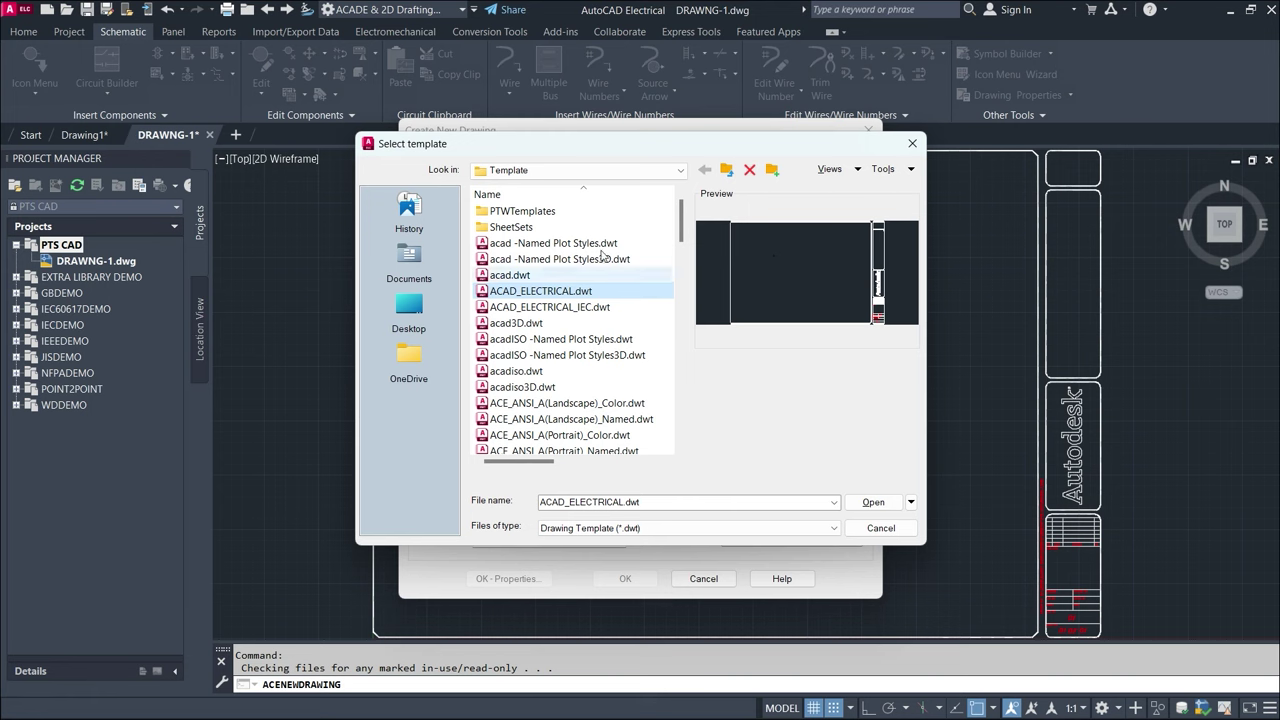
- Look through the Template and Desktop folders, then cancel the template chooser and new drawing
left_click(682, 171)
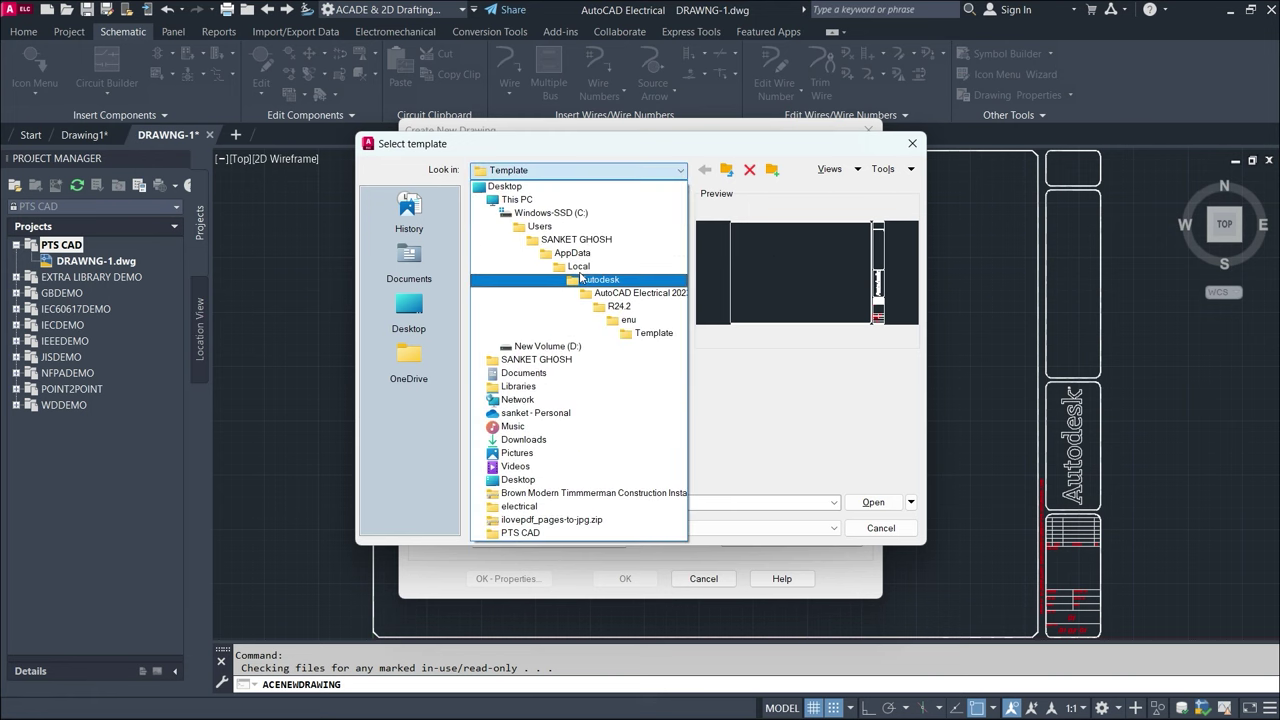
left_click(682, 169)
scroll(521, 377, "down", 2)
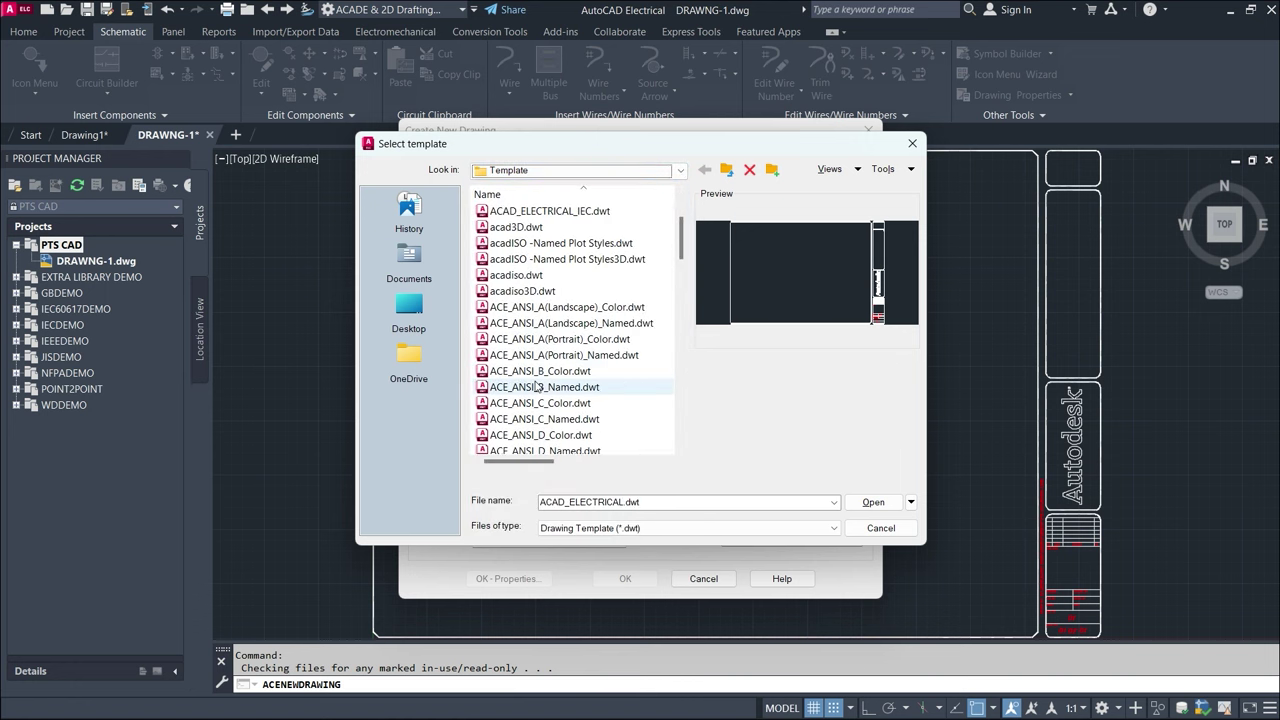
left_click(409, 309)
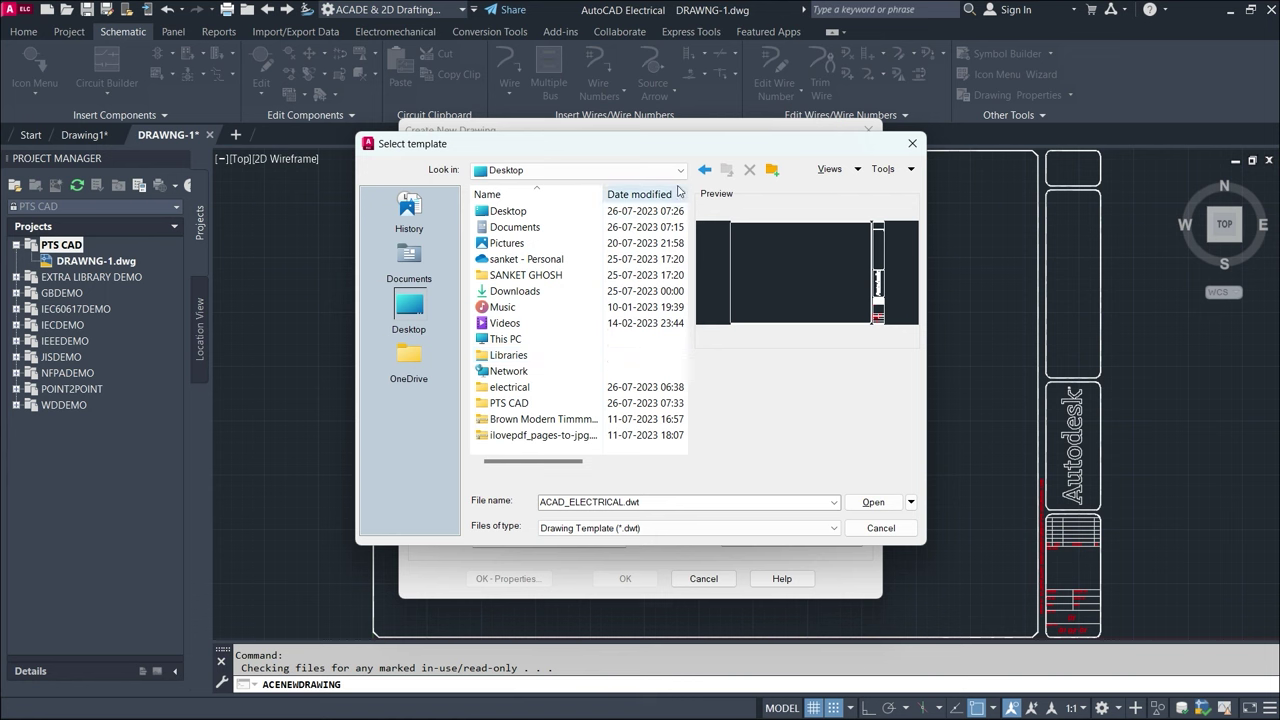
left_click(704, 170)
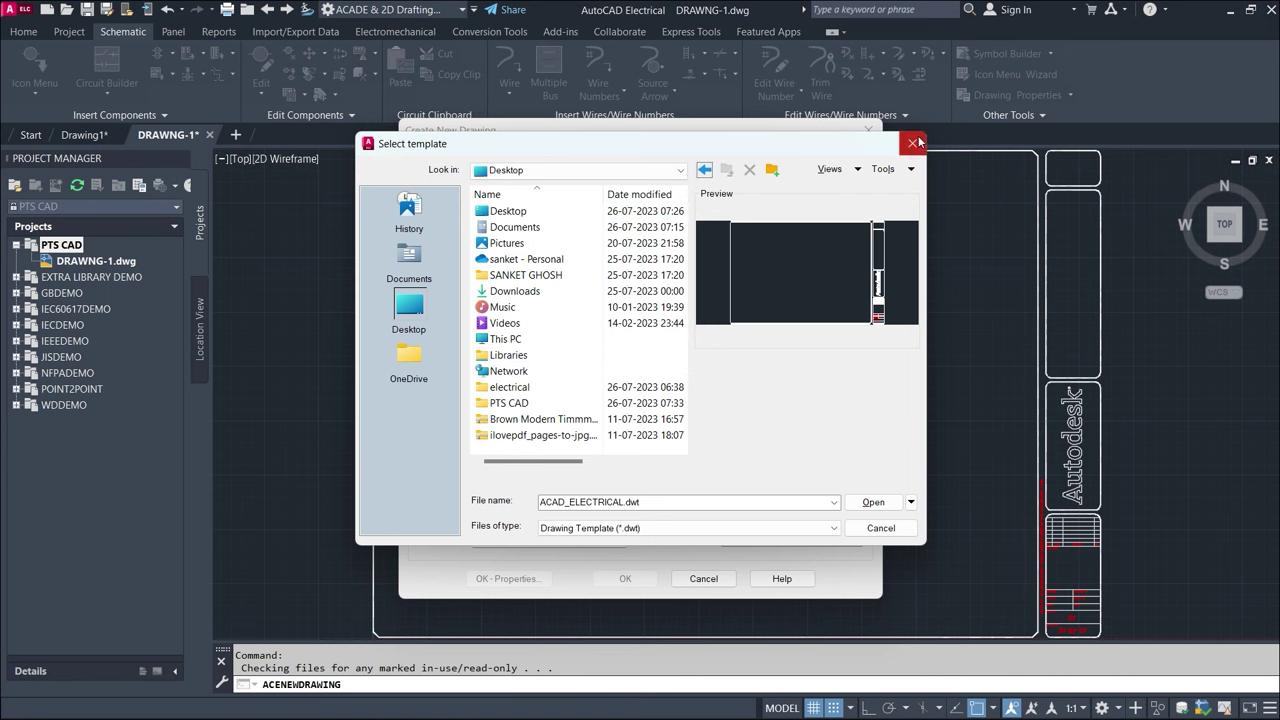
left_click(912, 143)
left_click(869, 131)
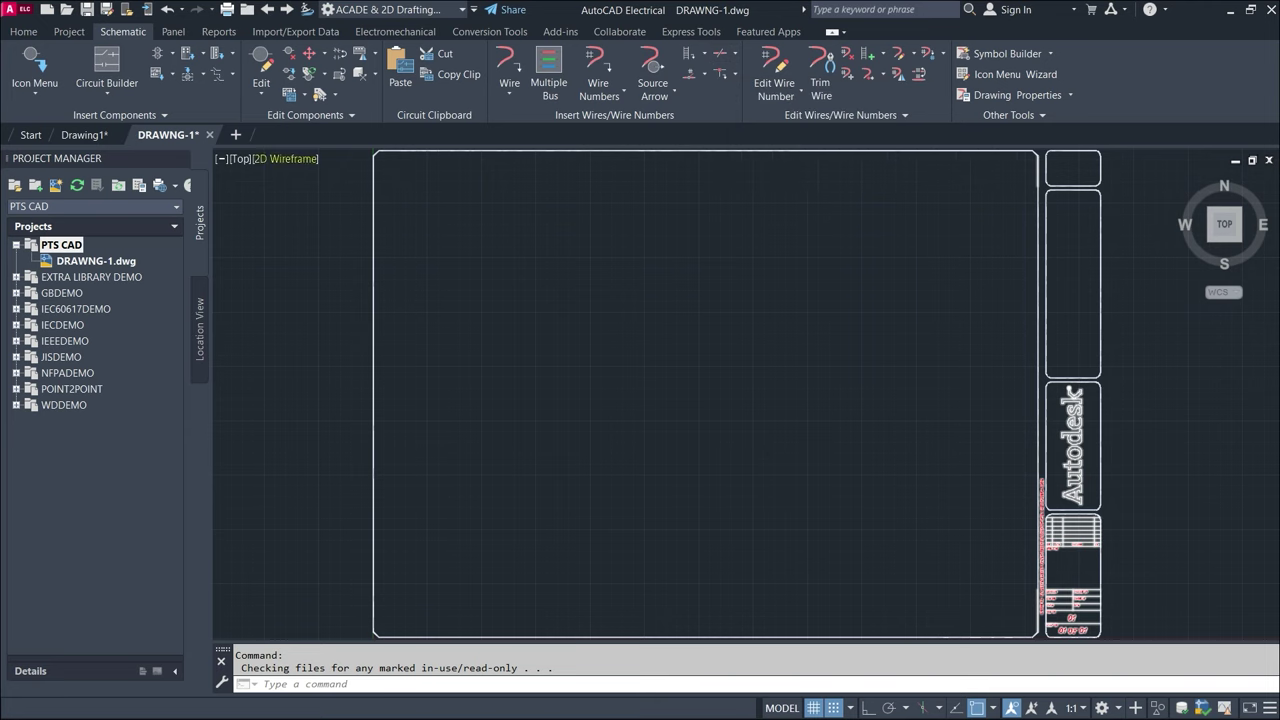
- Open demo02.dwg from NFPADEMO's SCHEMATIC folder, look around it, and return to DRAWNG-1
left_click(17, 373)
double_click(108, 392)
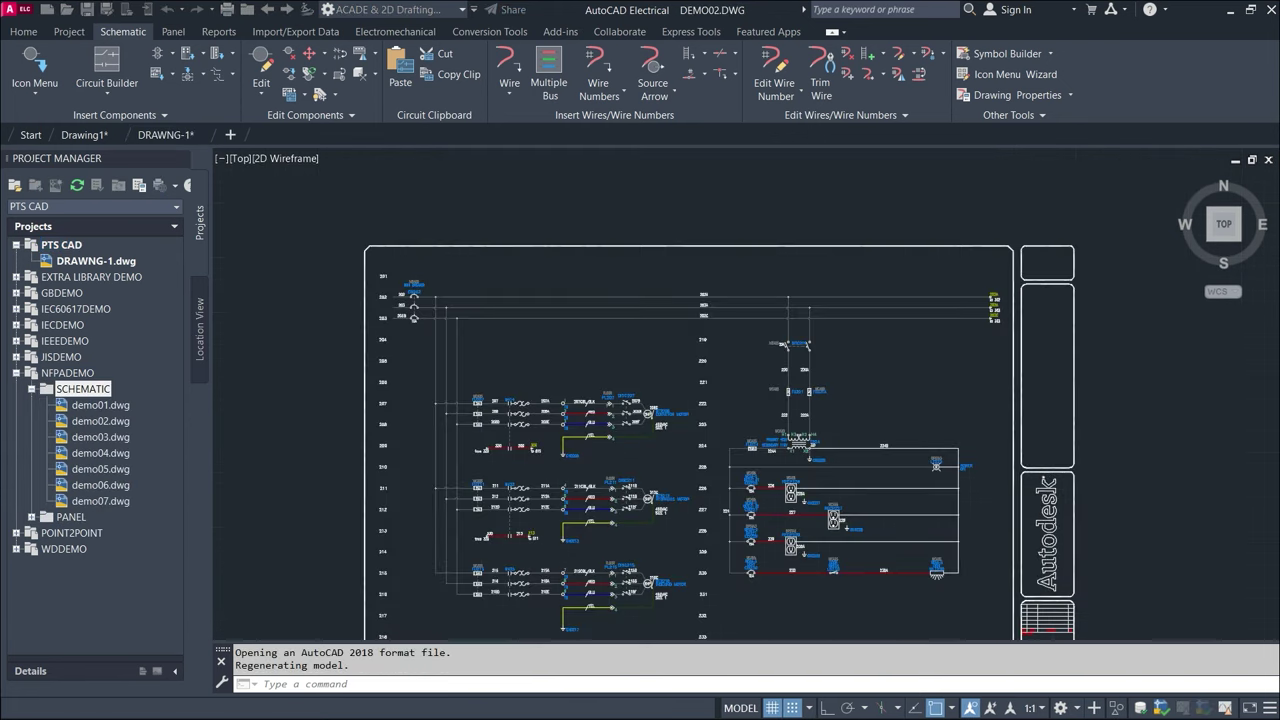
scroll(463, 345, "up", 1)
scroll(463, 345, "up", 6)
scroll(463, 345, "down", 1)
scroll(429, 237, "down", 1)
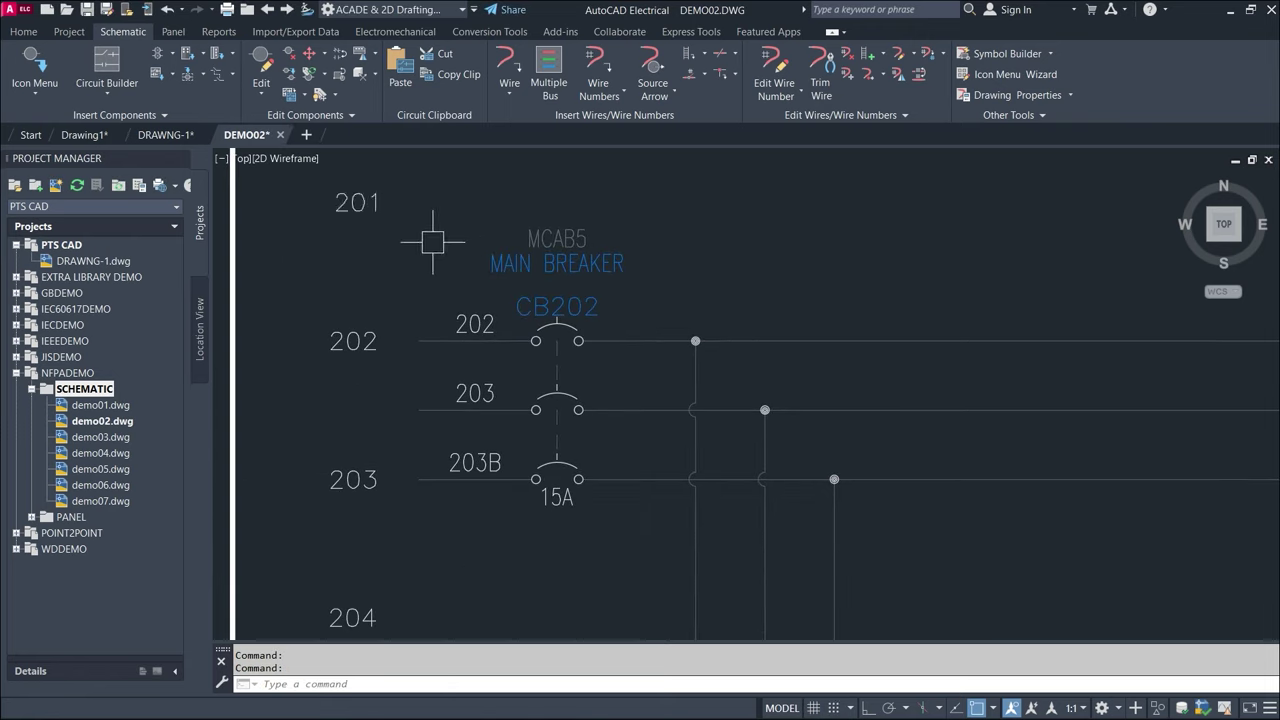
scroll(331, 220, "down", 5)
middle_click_drag(400, 630, 396, 566)
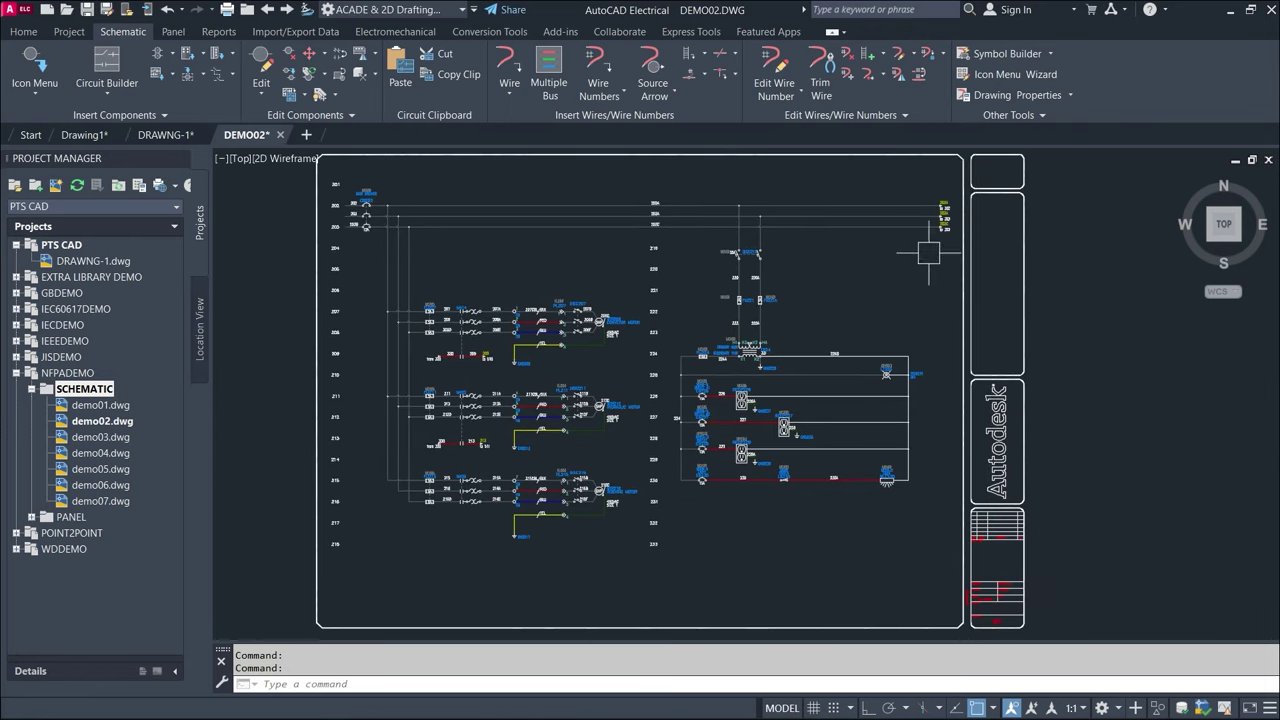
middle_click_drag(365, 222, 365, 238)
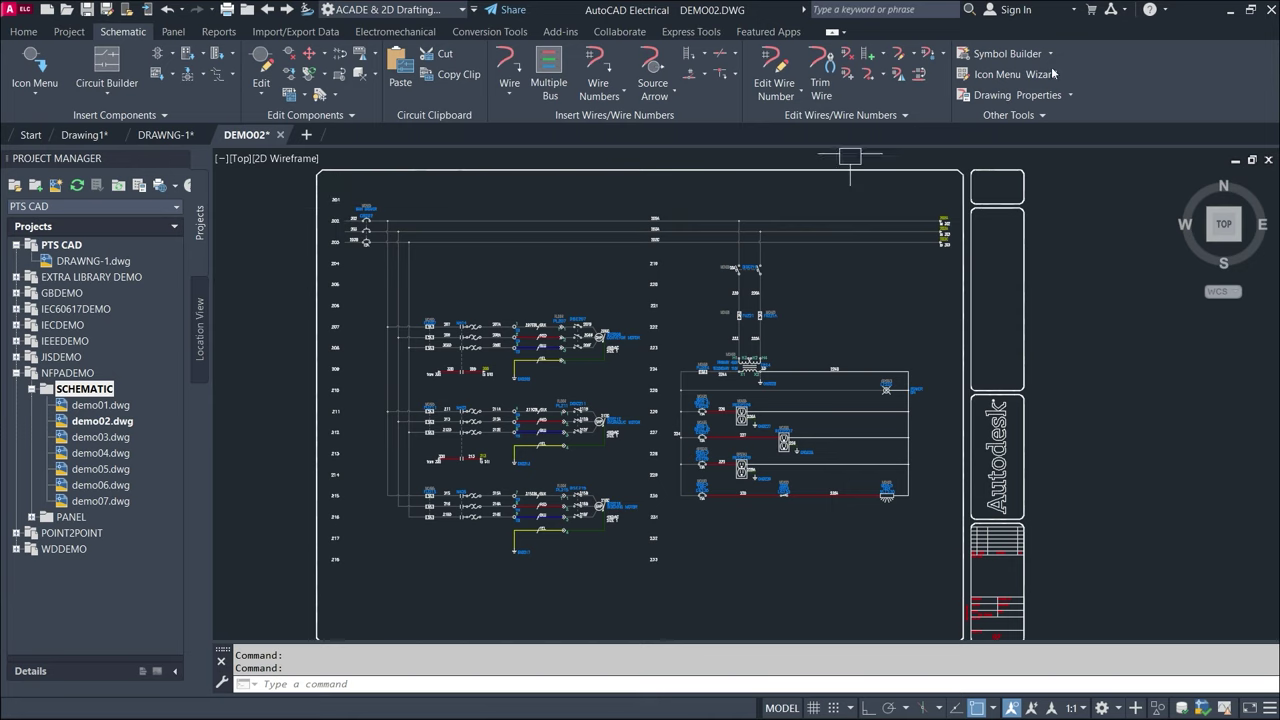
left_click(172, 135)
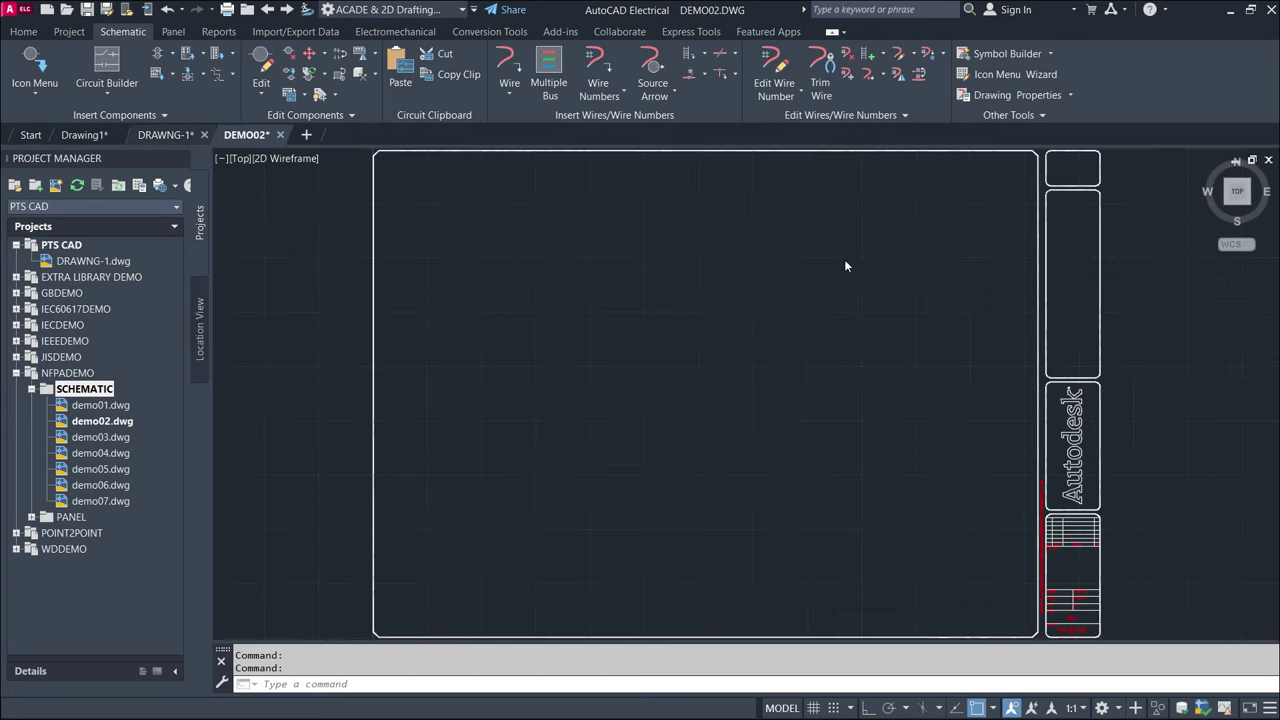
- Insert a 17-rung ladder referenced 1–17 near the sheet's upper left
left_click(689, 53)
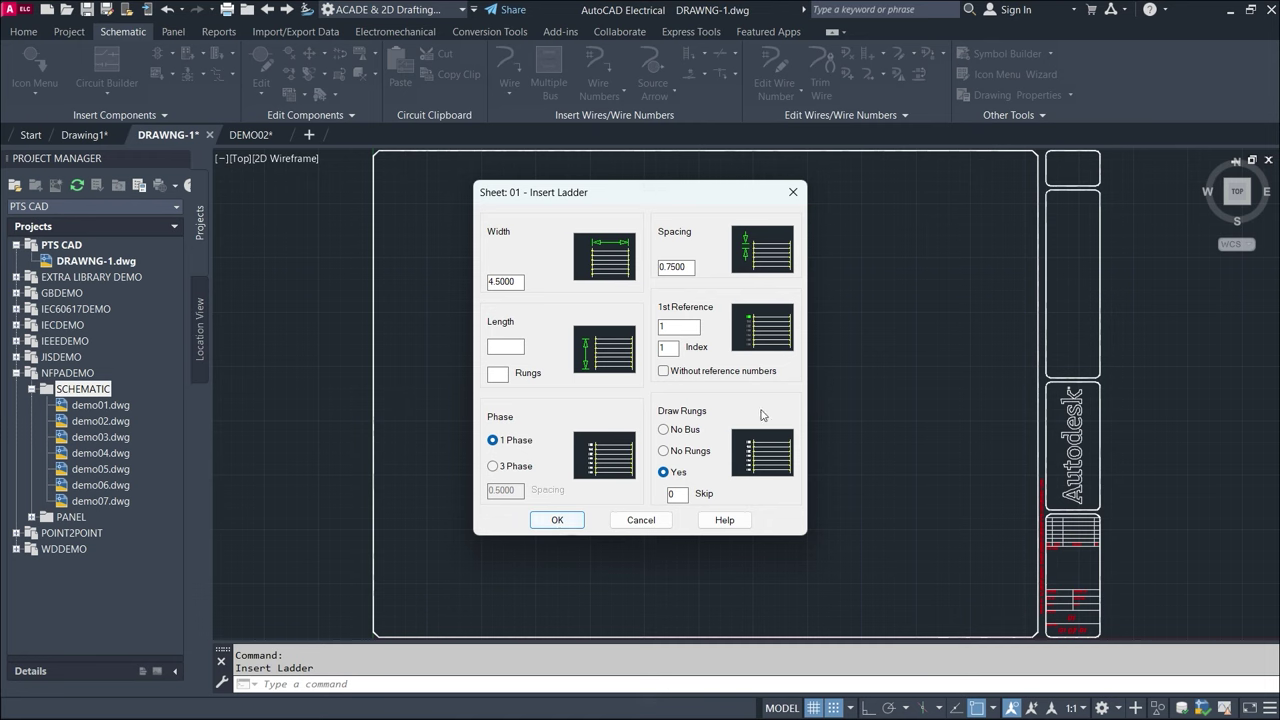
left_click(558, 520)
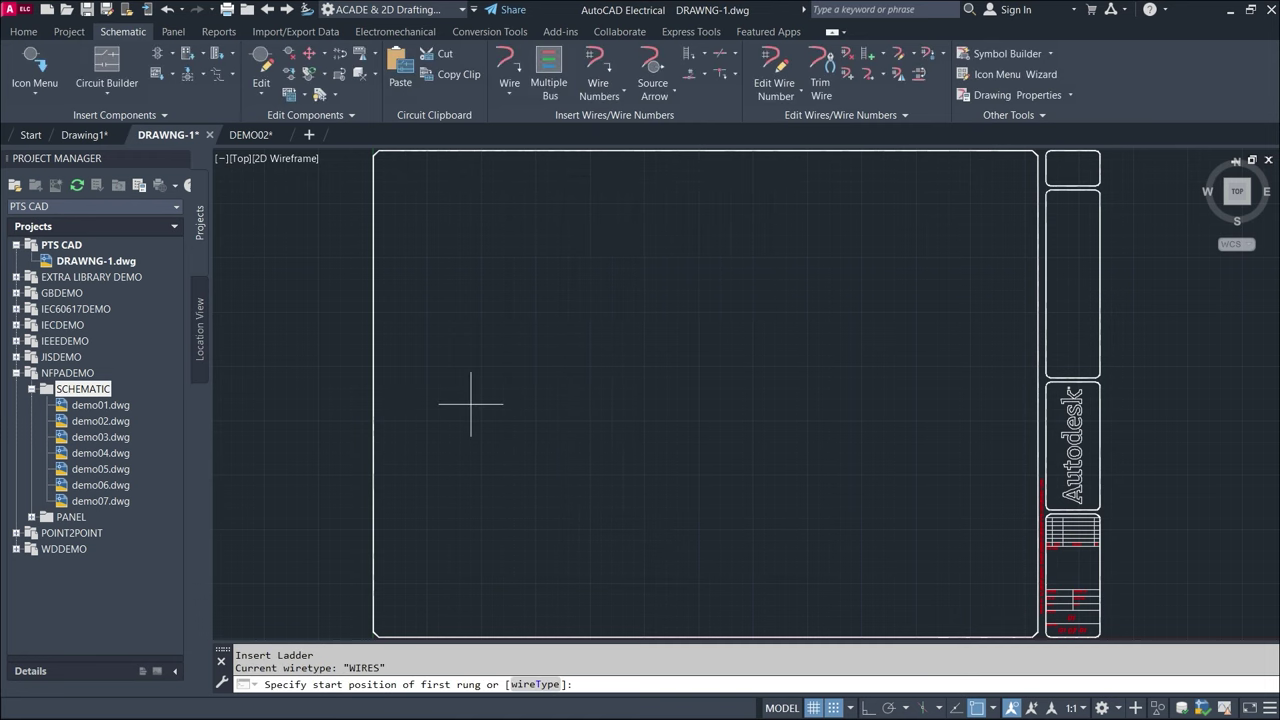
left_click(442, 265)
key("Return")
type("Z")
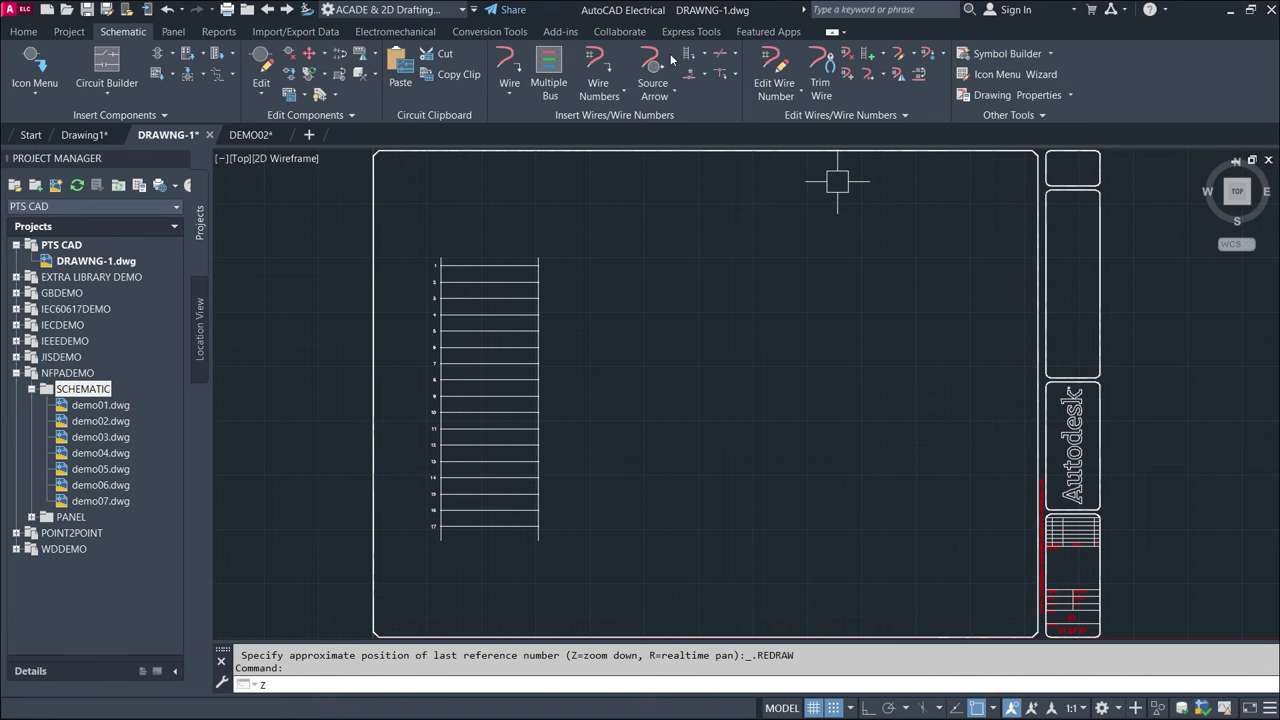
- Add a second no-bus reference column starting at 18, right of the first ladder
left_click(705, 54)
left_click(726, 84)
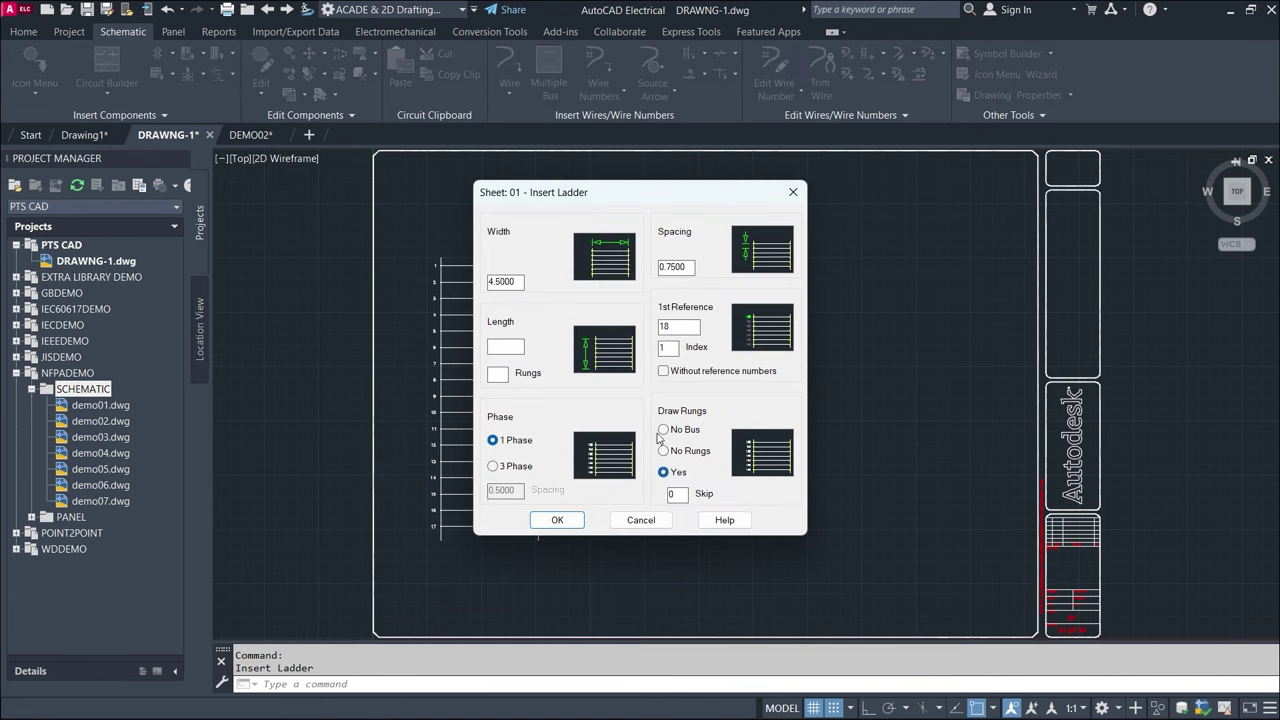
left_click(664, 430)
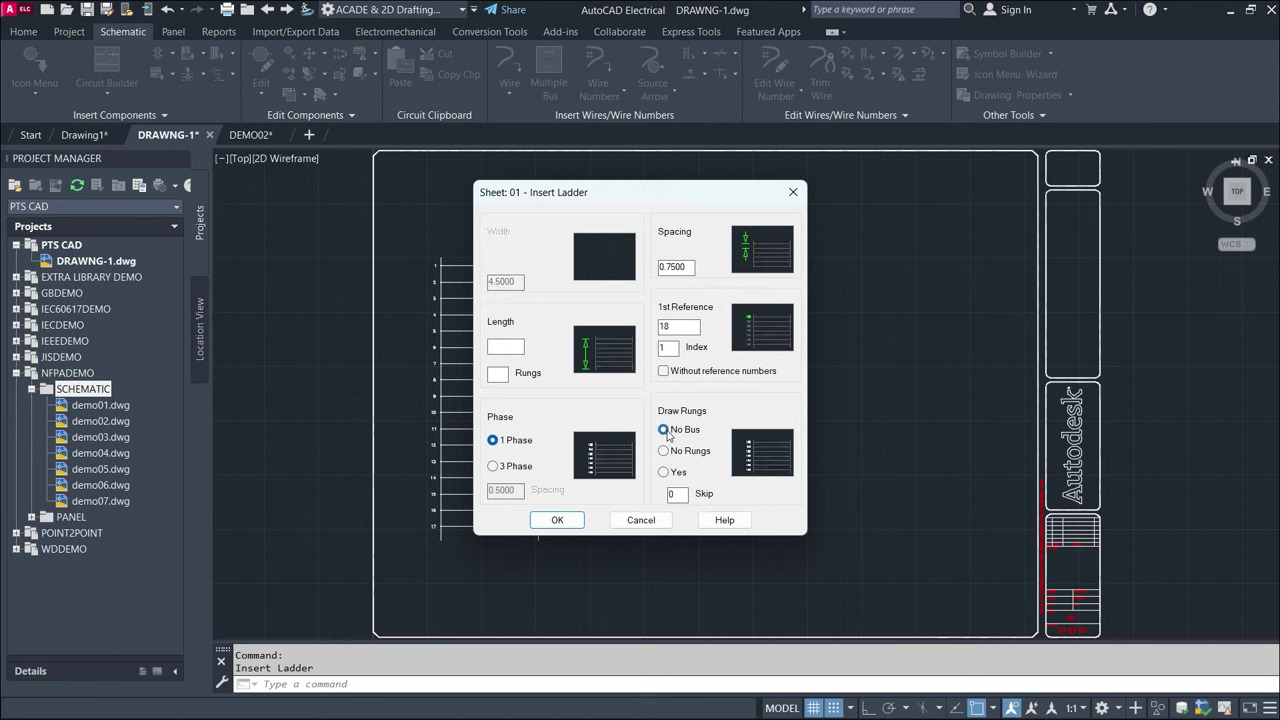
left_click(557, 520)
left_click(658, 256)
left_click(658, 548)
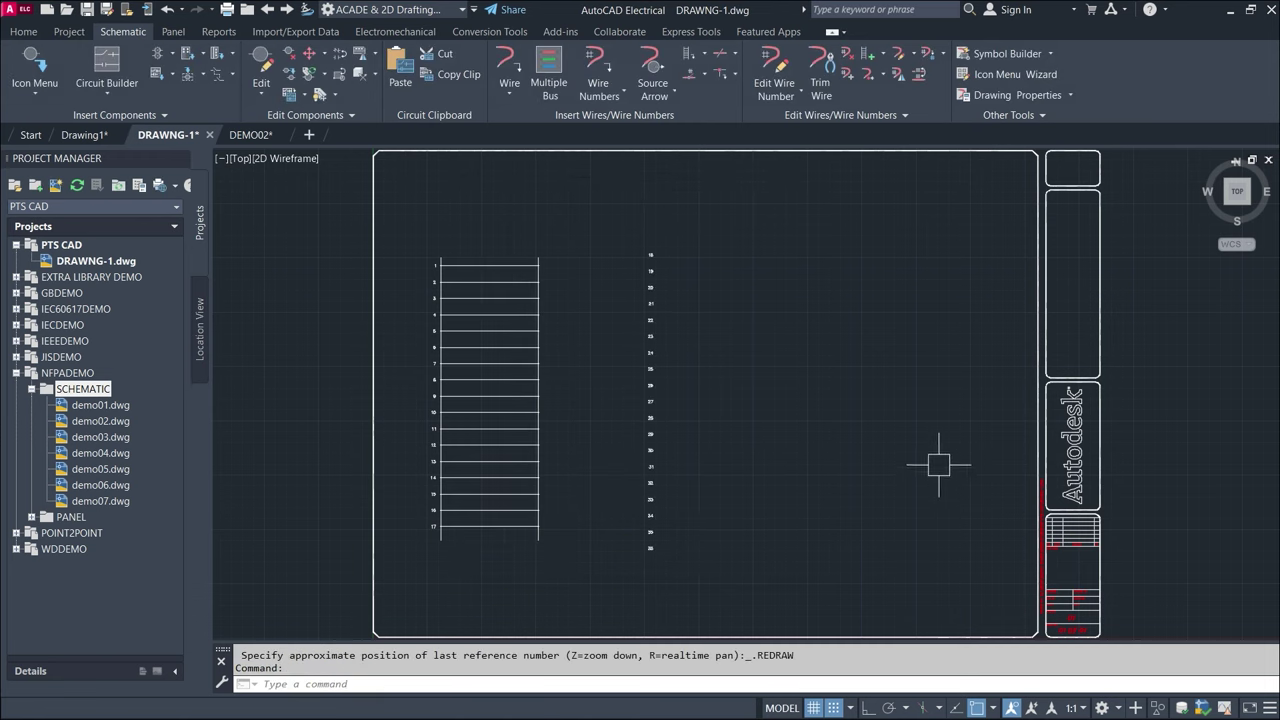
scroll(443, 531, "up", 3)
scroll(450, 540, "down", 3)
scroll(683, 361, "down", 2)
scroll(640, 414, "up", 4)
scroll(669, 429, "down", 4)
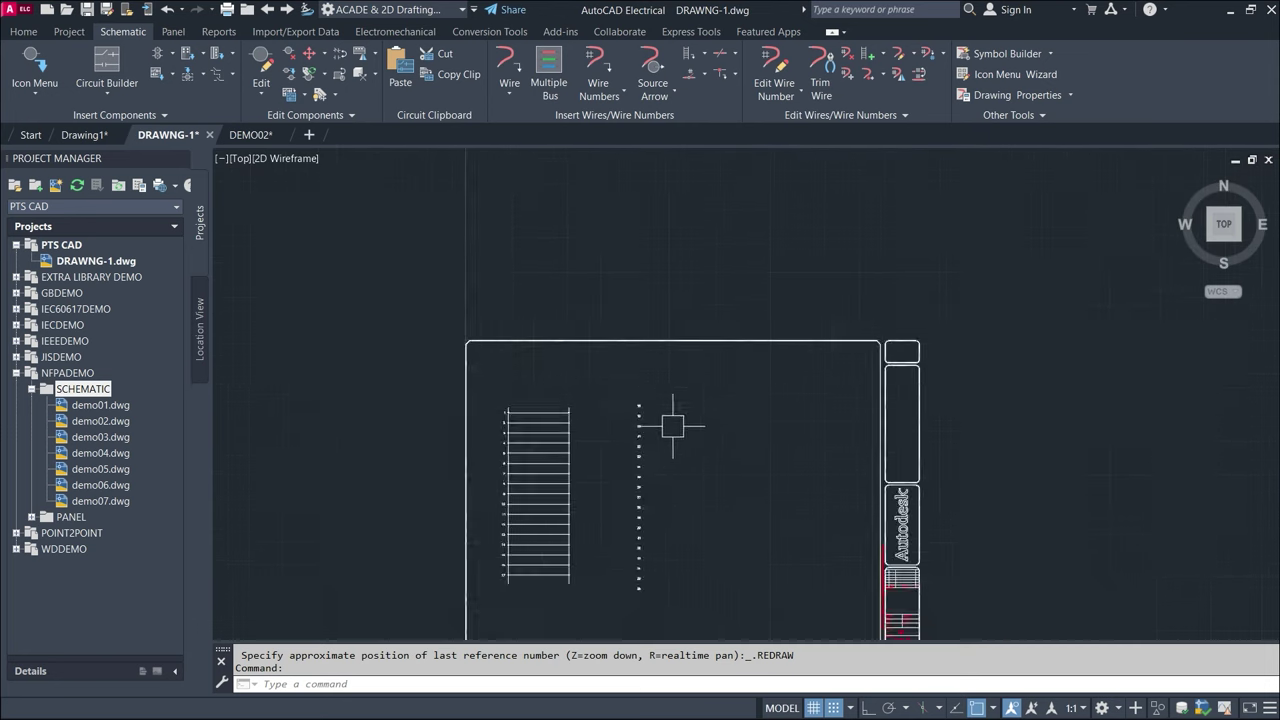
scroll(660, 300, "up", 2)
scroll(630, 258, "up", 2)
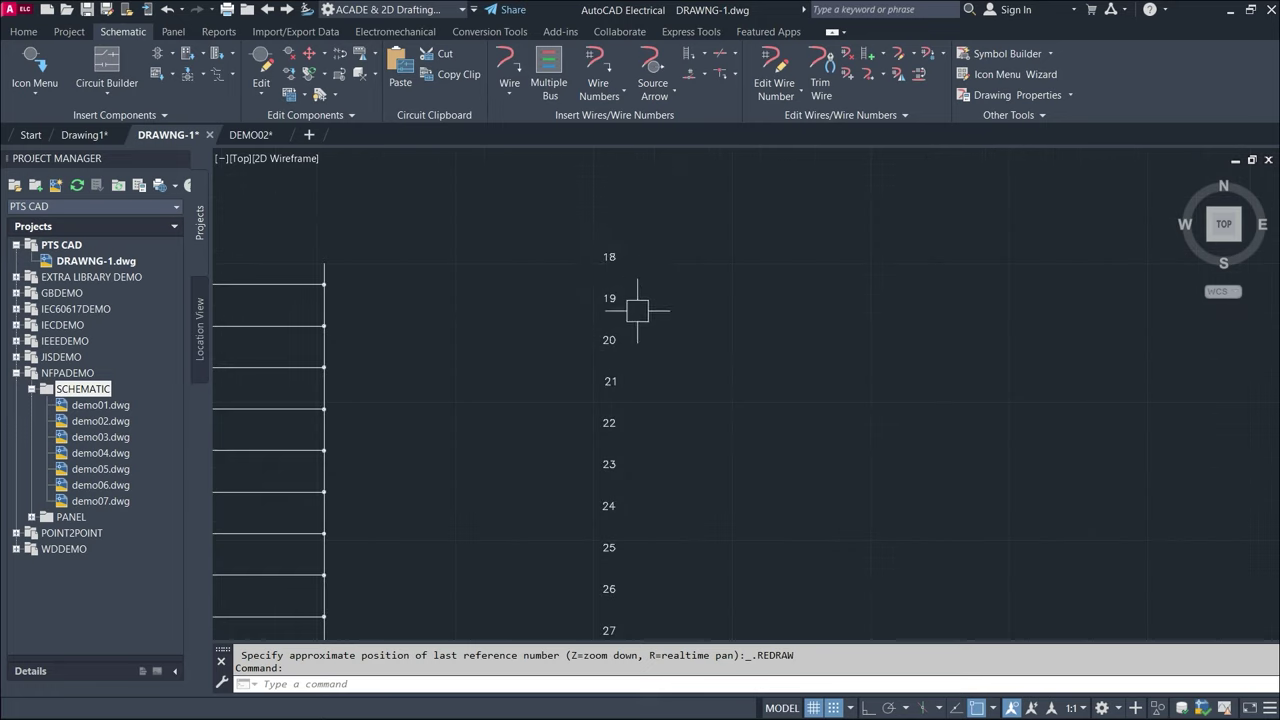
scroll(609, 631, "down", 4)
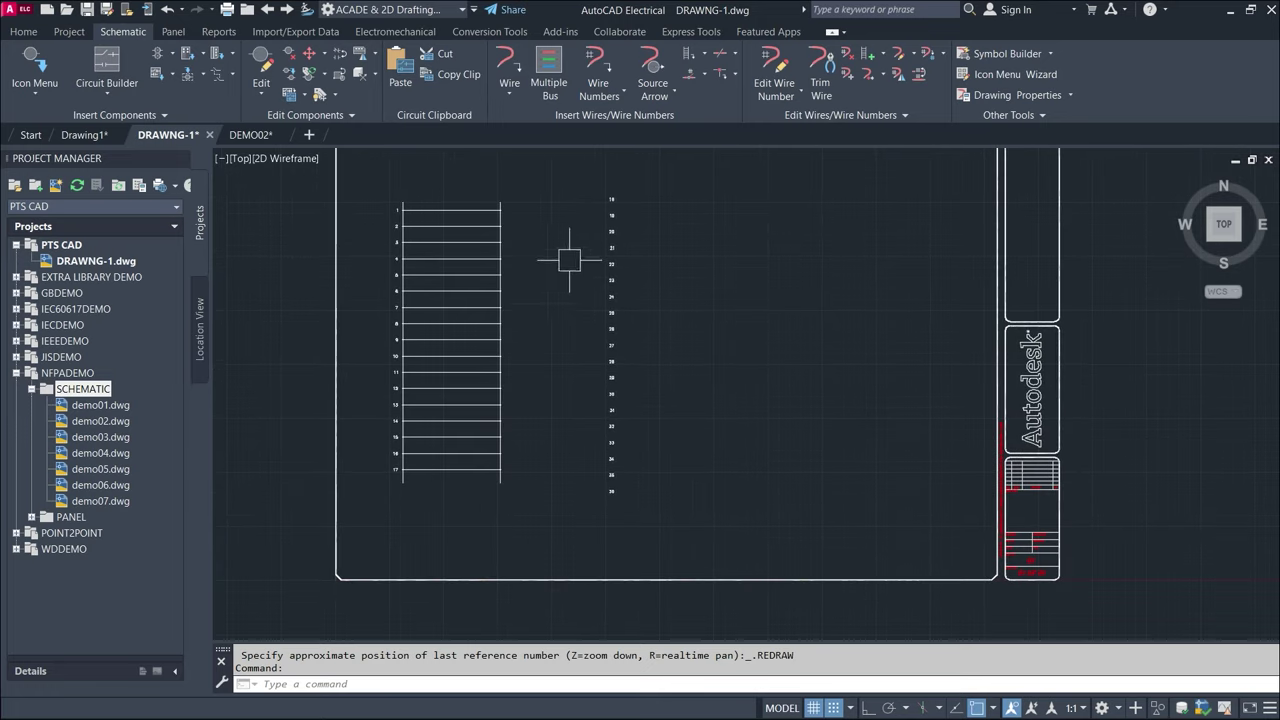
left_click(884, 56)
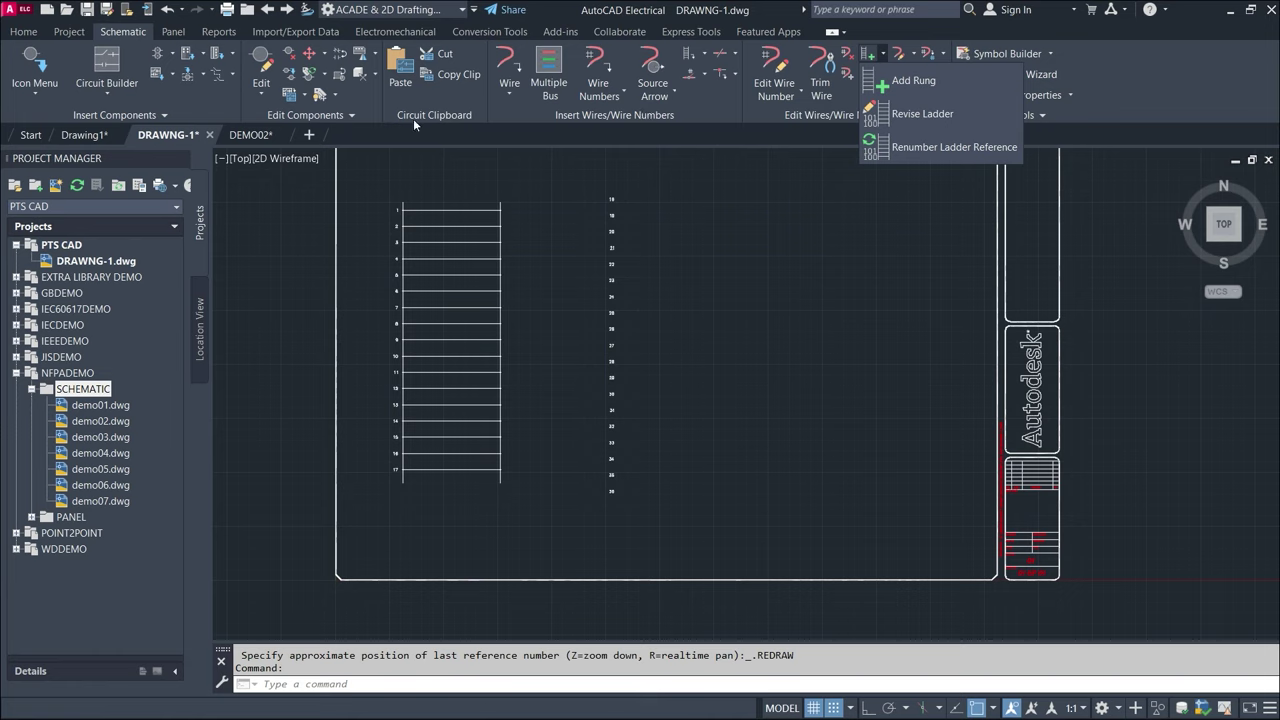
left_click(764, 216)
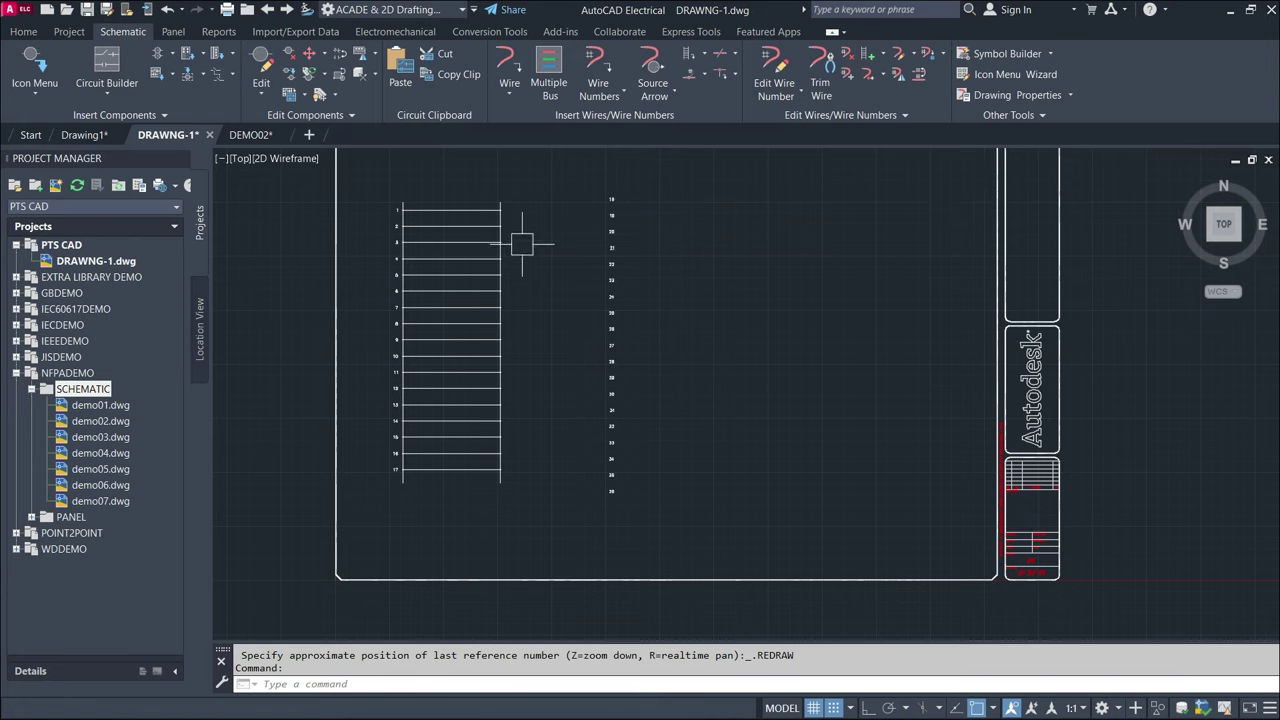
- Try Multiple Bus starting from another bus and from component wires, then abandon both
left_click(502, 95)
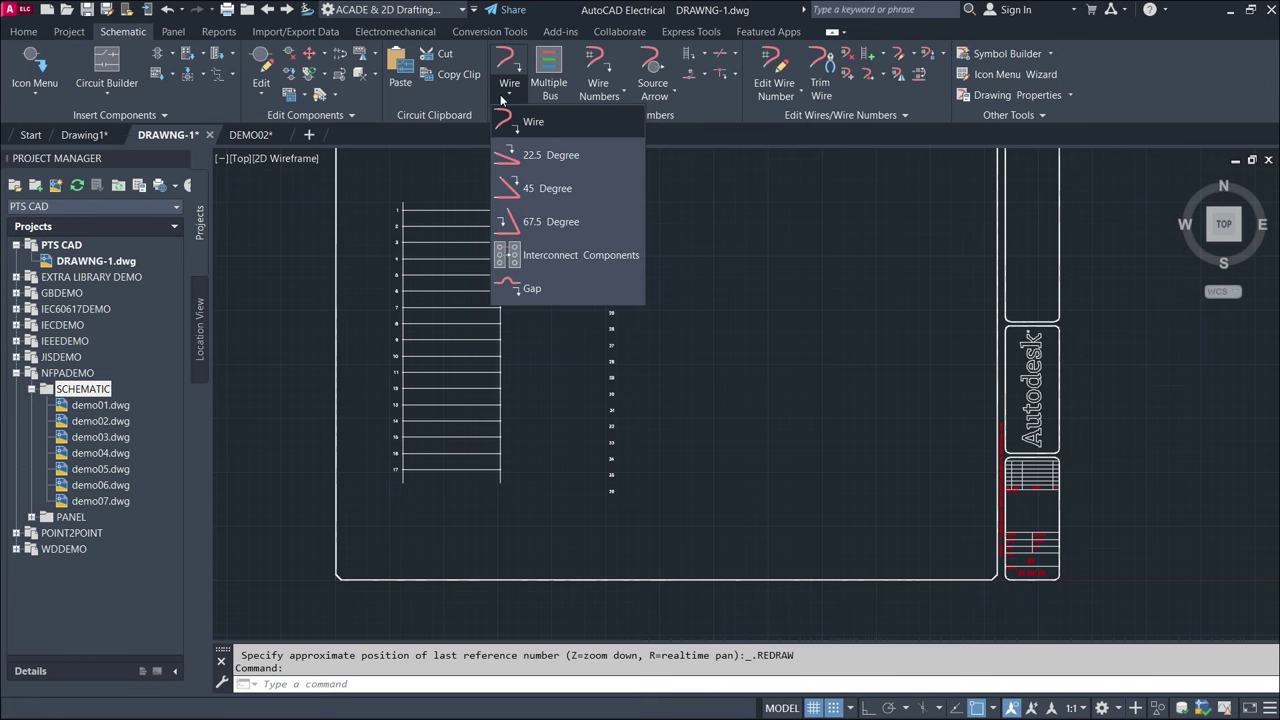
left_click(545, 80)
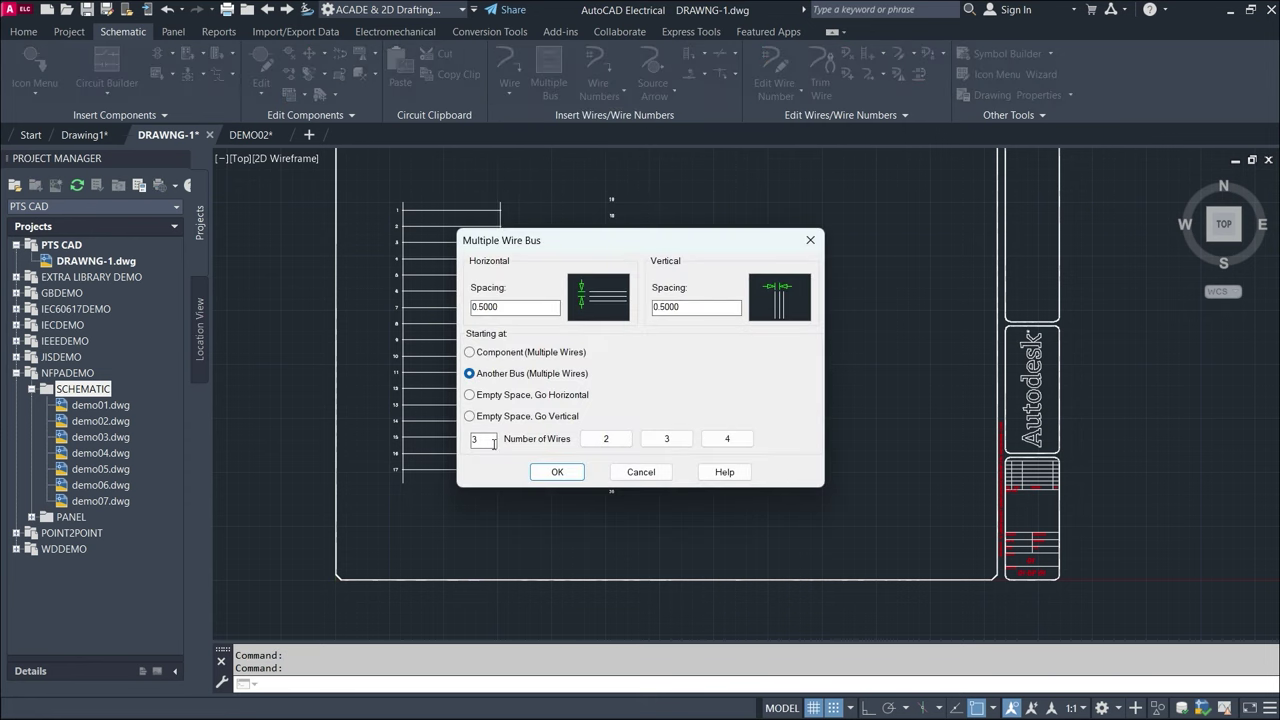
left_click(557, 471)
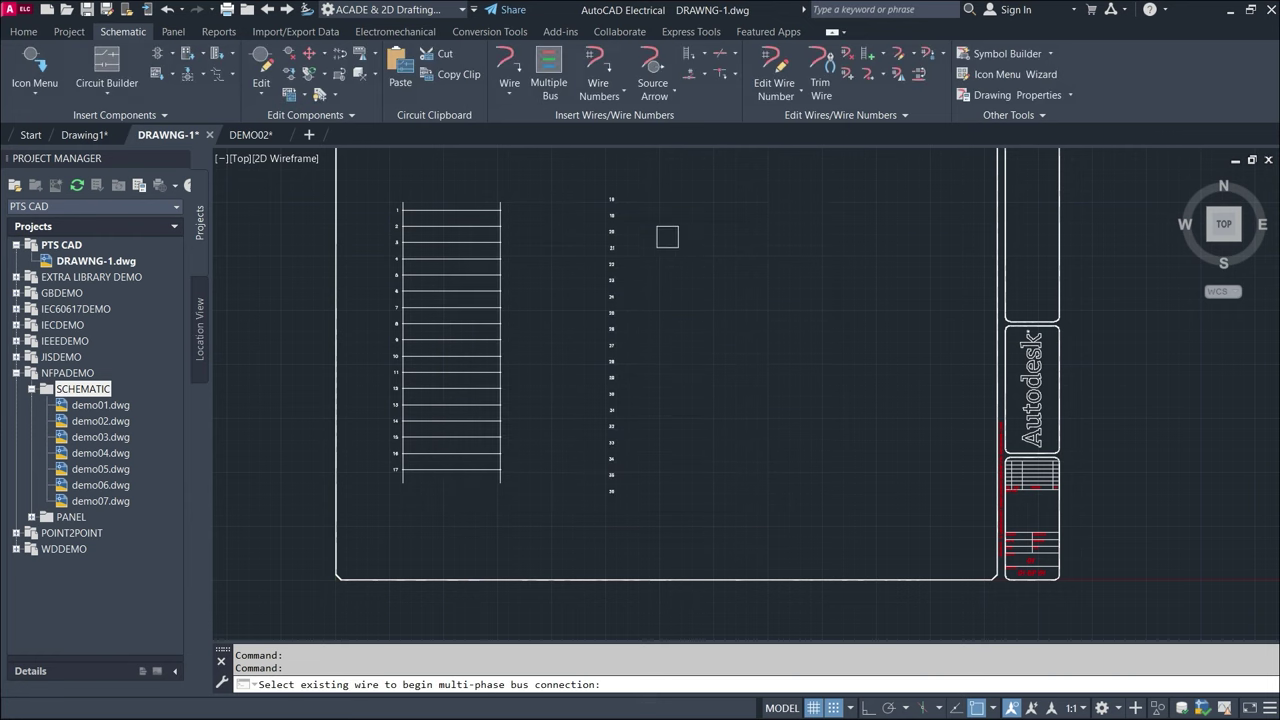
key("Escape")
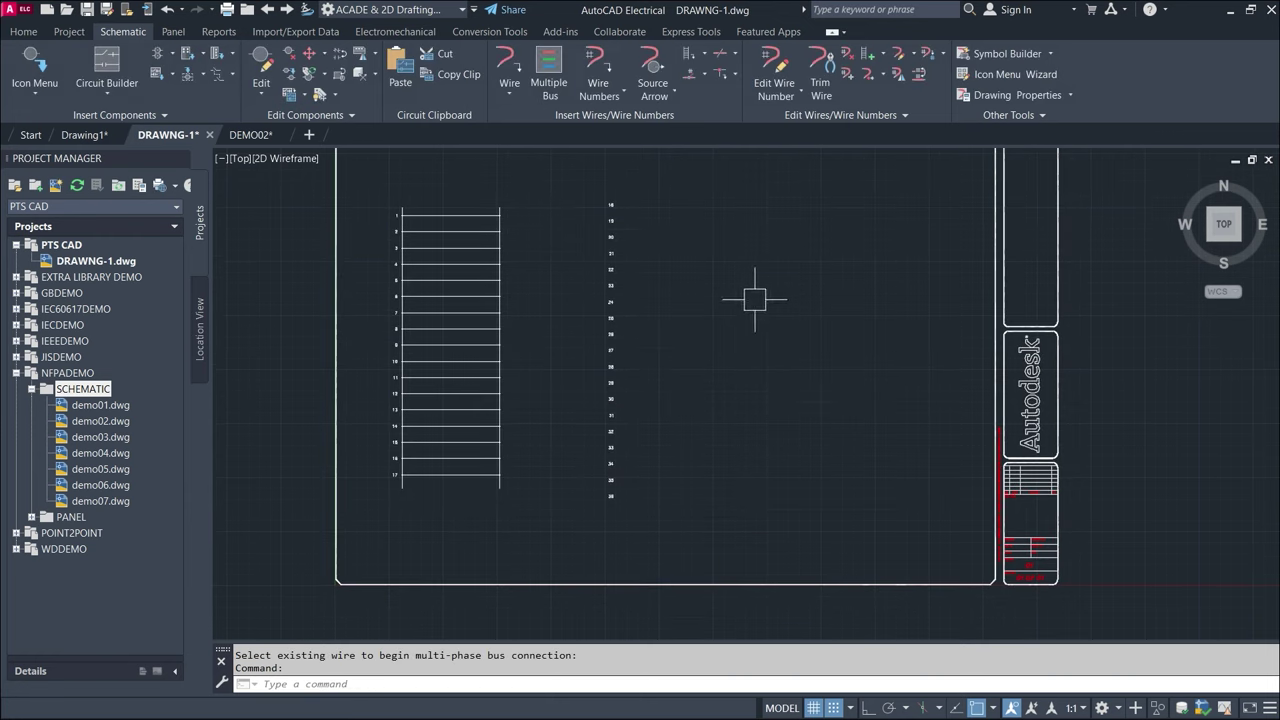
left_click(548, 80)
left_click(469, 352)
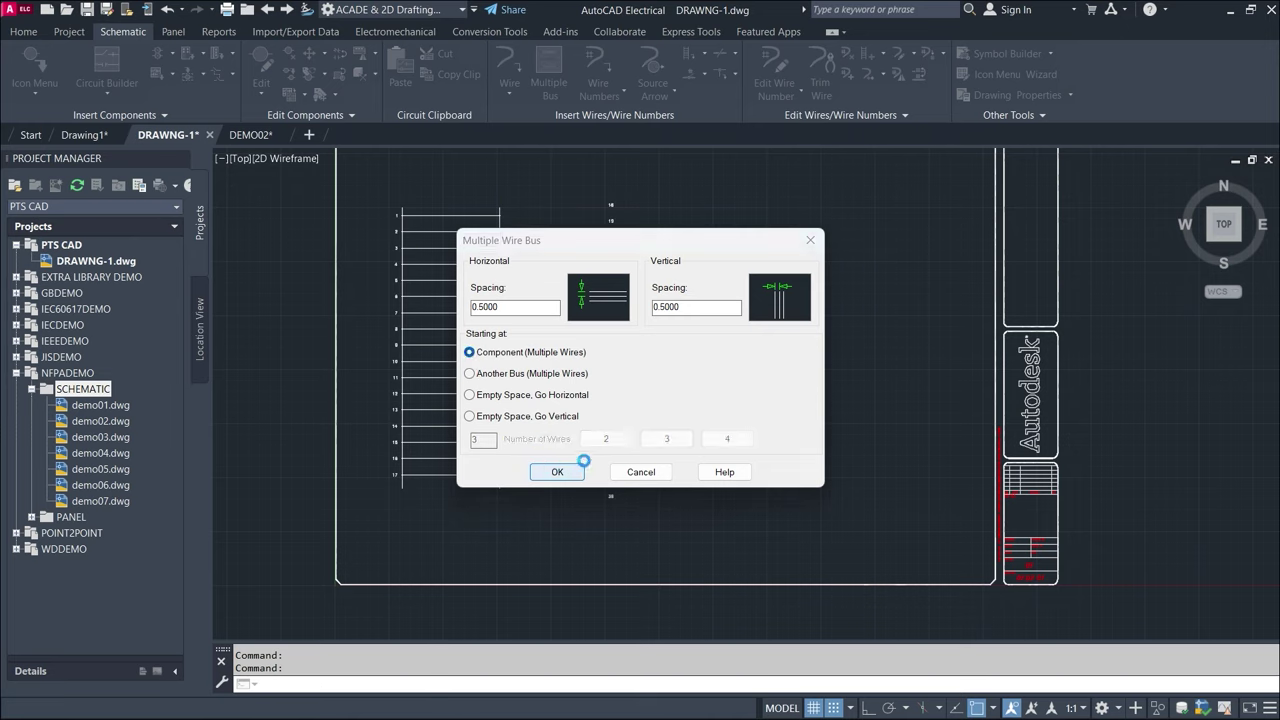
left_click(557, 471)
left_click(628, 205)
left_click(840, 305)
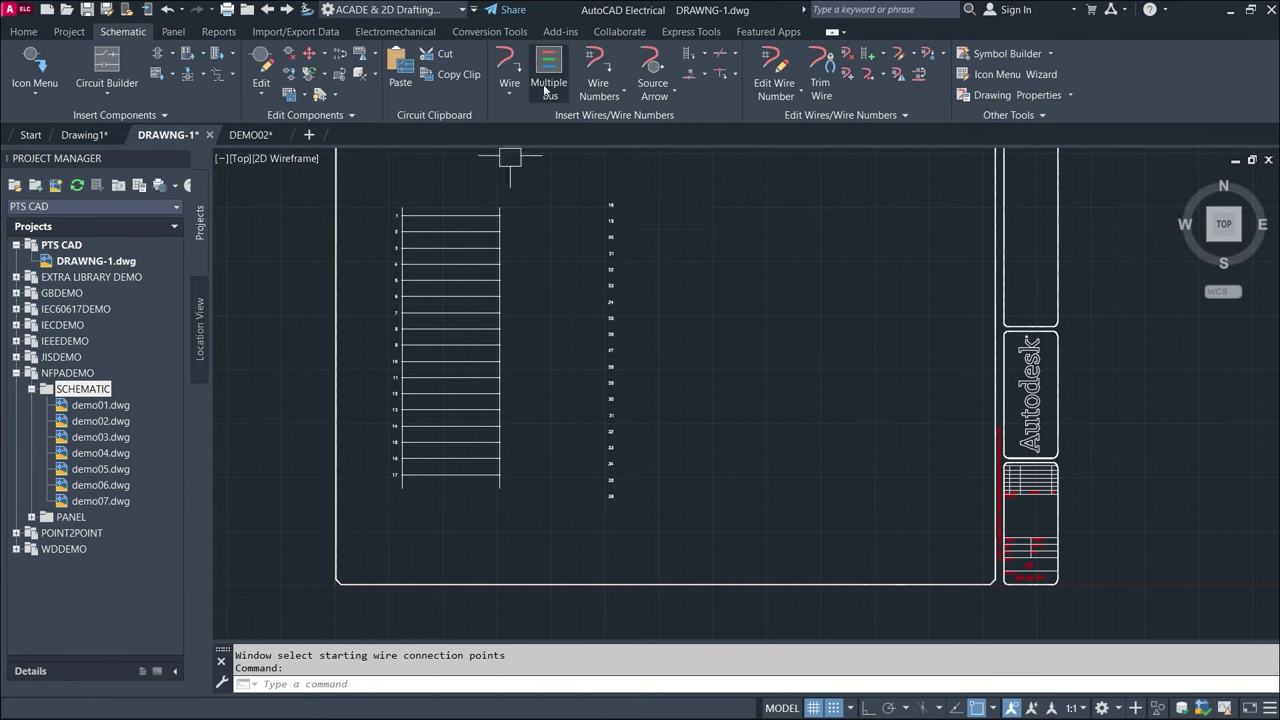
- Draw the horizontal three-wire bus from empty space at rung 20 across to the right
left_click(549, 68)
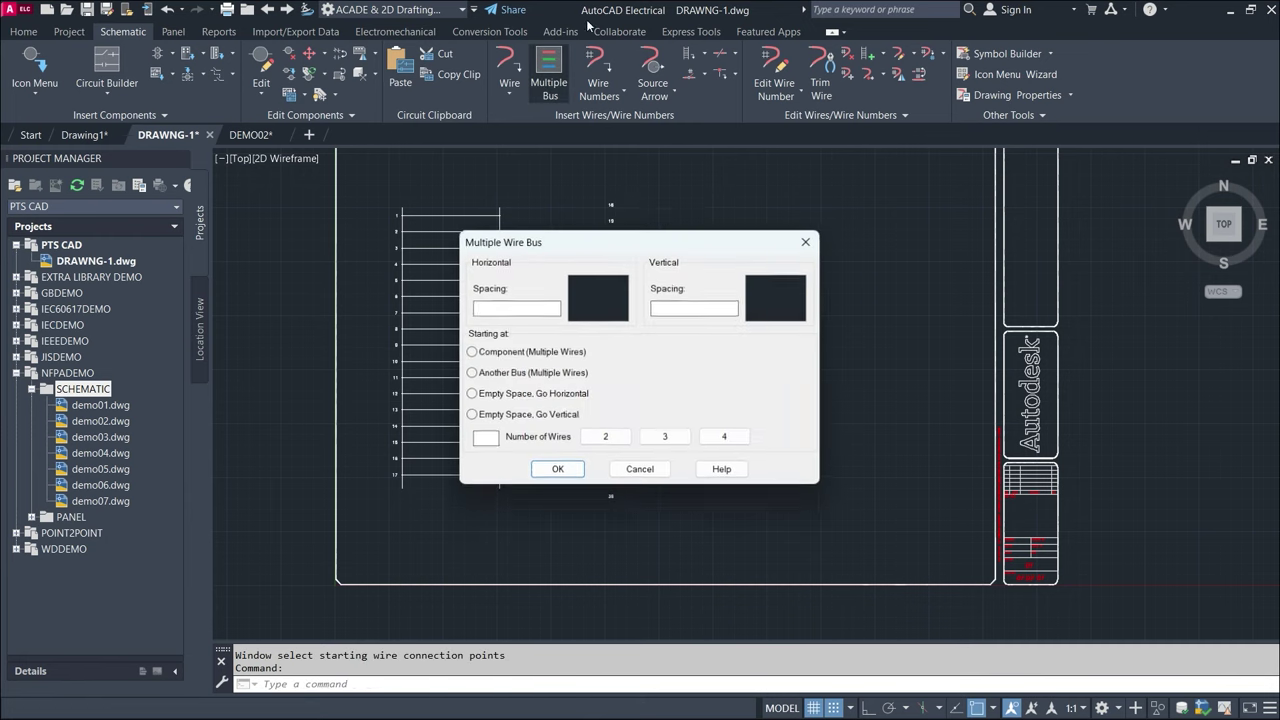
left_click(470, 396)
left_click(552, 472)
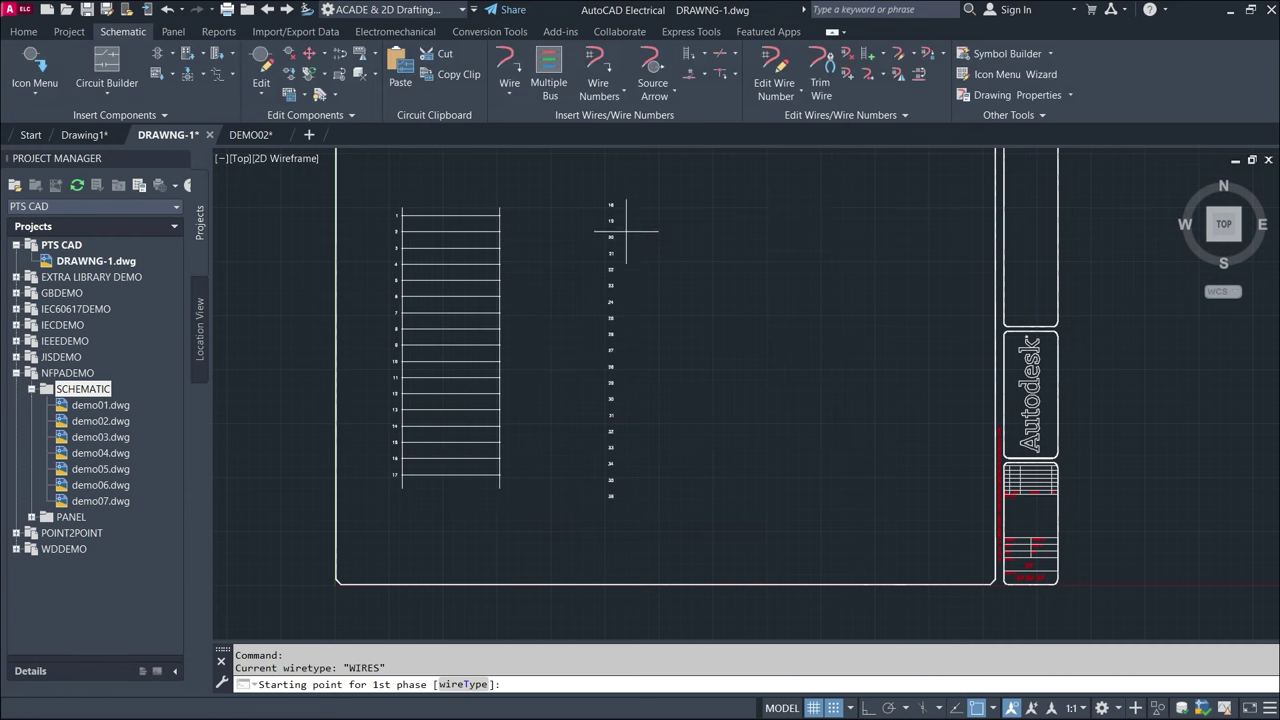
scroll(626, 231, "up", 6)
left_click(616, 264)
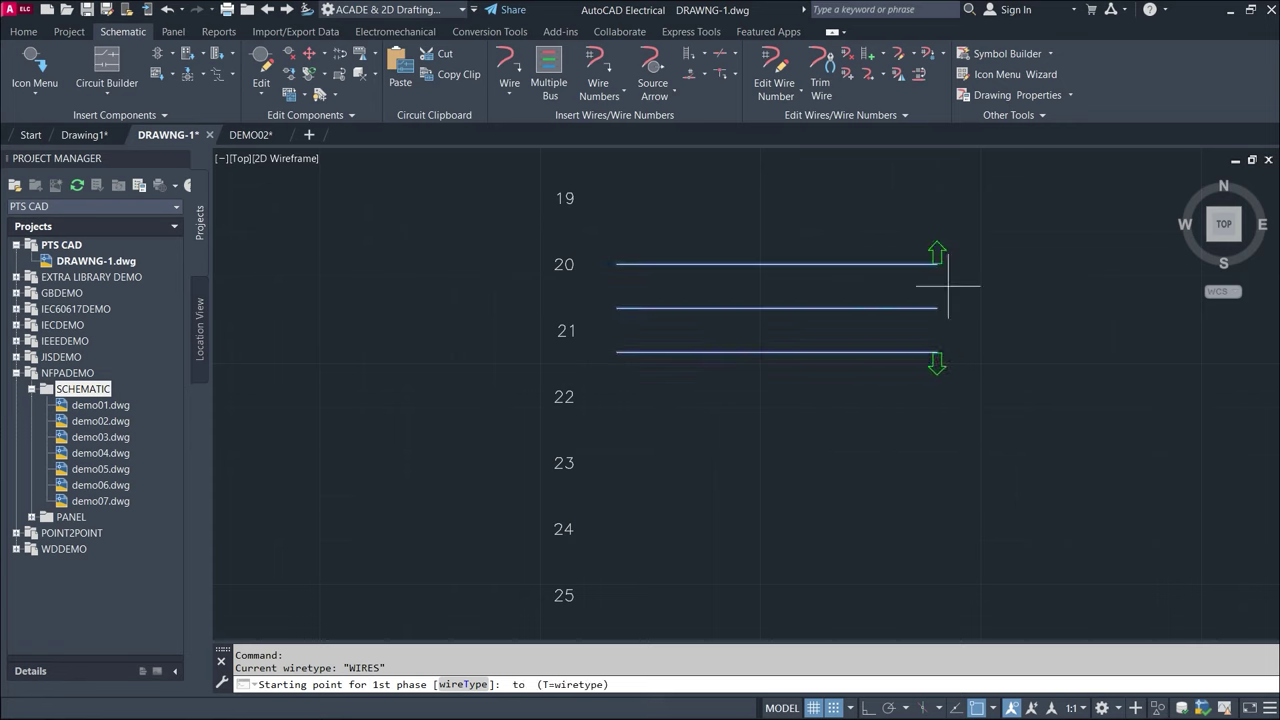
scroll(1100, 290, "down", 5)
middle_click_drag(1100, 300, 880, 300)
scroll(1020, 313, "up", 4)
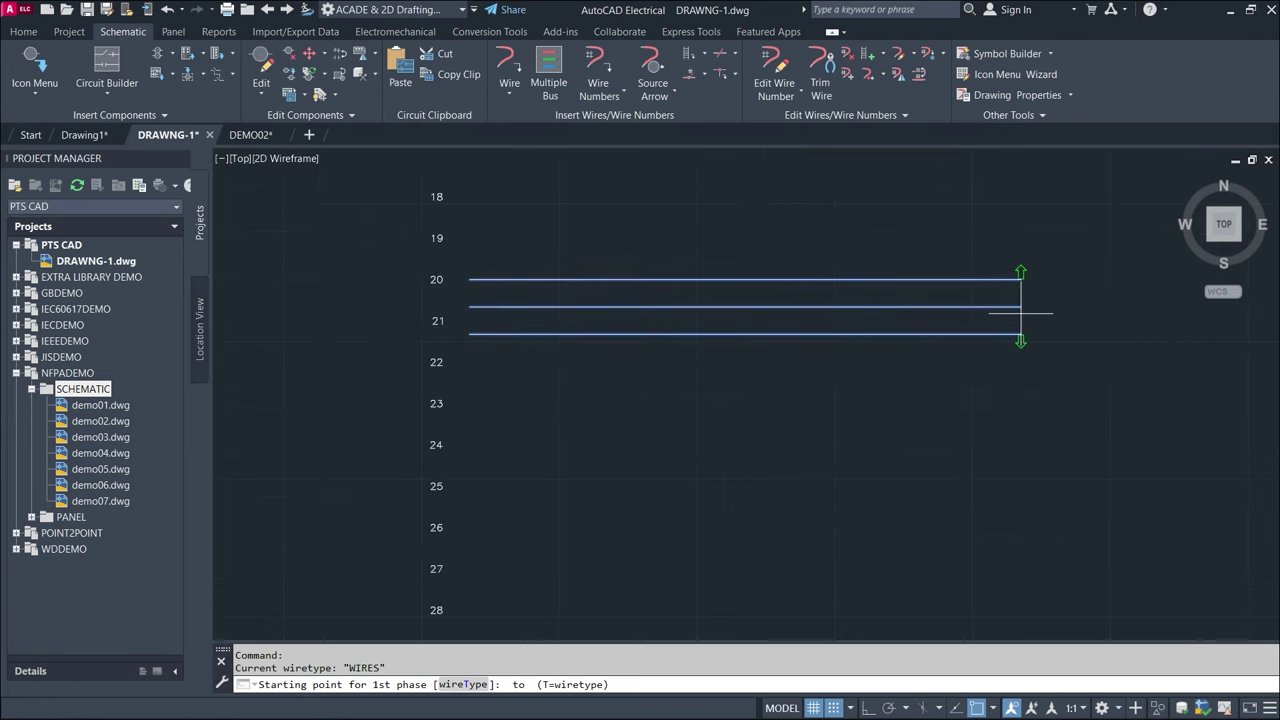
left_click(1020, 313)
- Insert a fuse from Fuses/Circuit Breakers/Transformers onto the top wire at rung 20
middle_click_drag(786, 460, 834, 456)
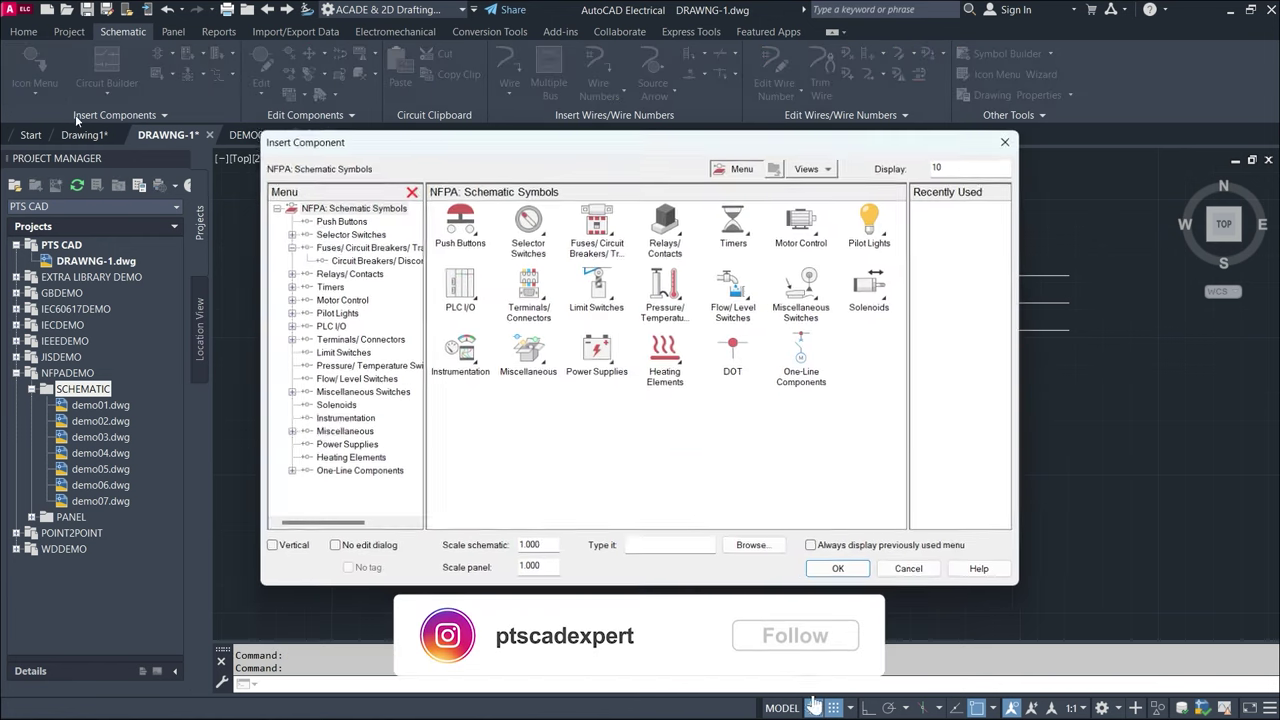
left_click(35, 68)
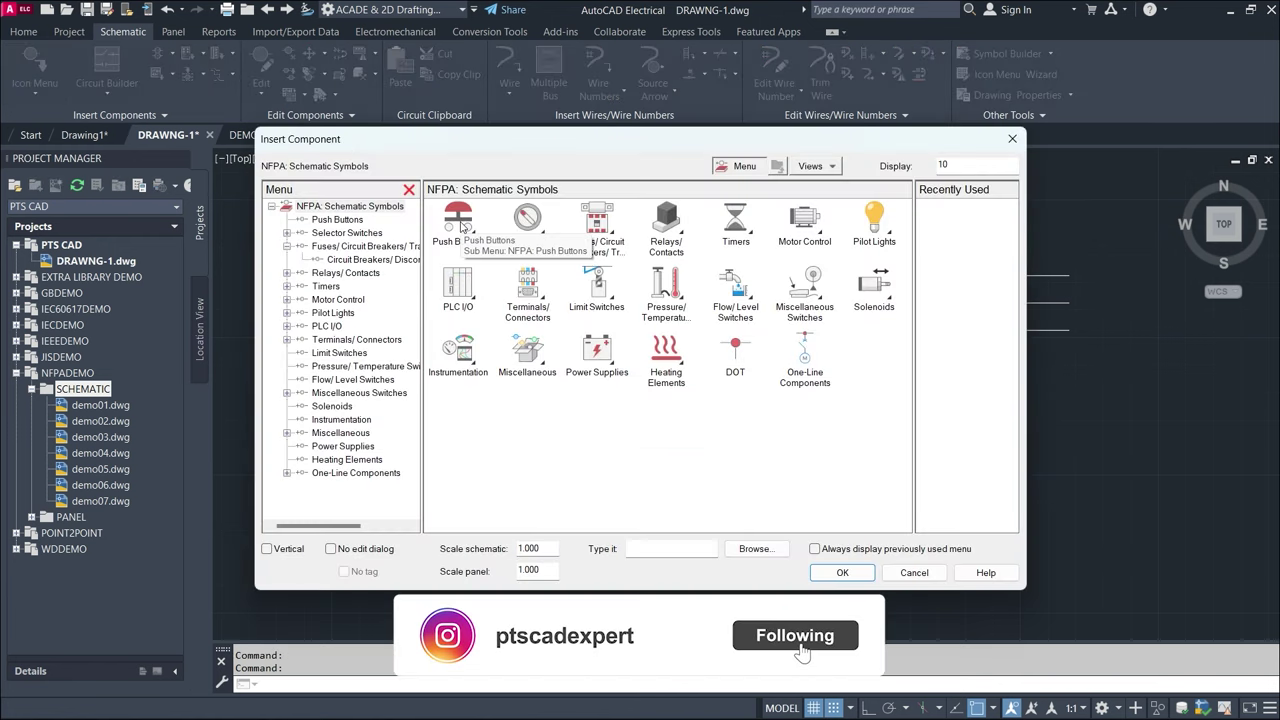
left_click(613, 243)
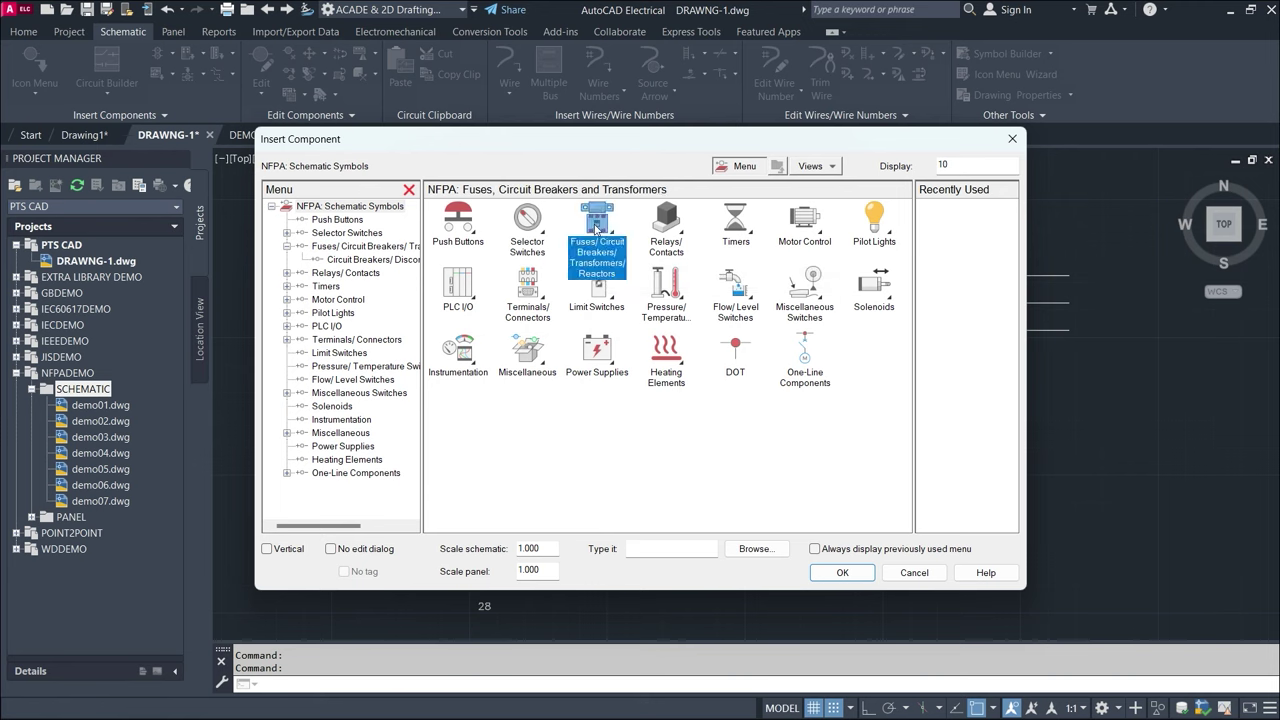
left_click(459, 216)
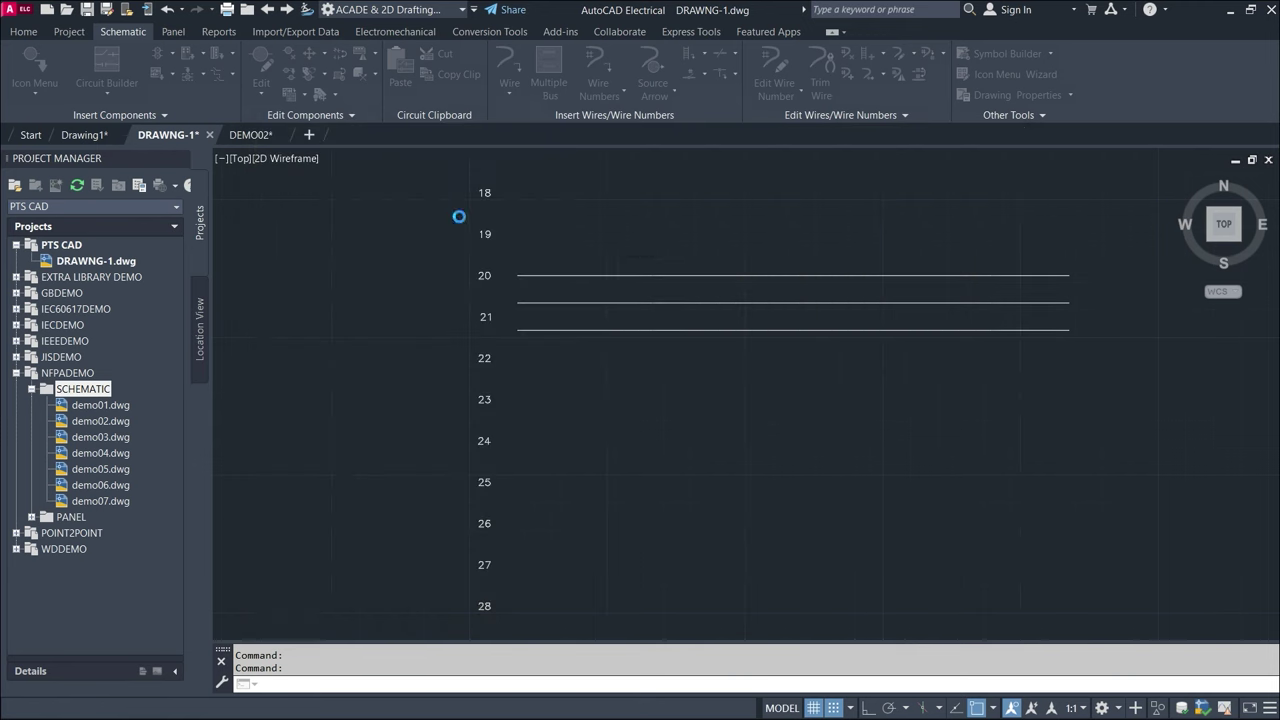
left_click(580, 275)
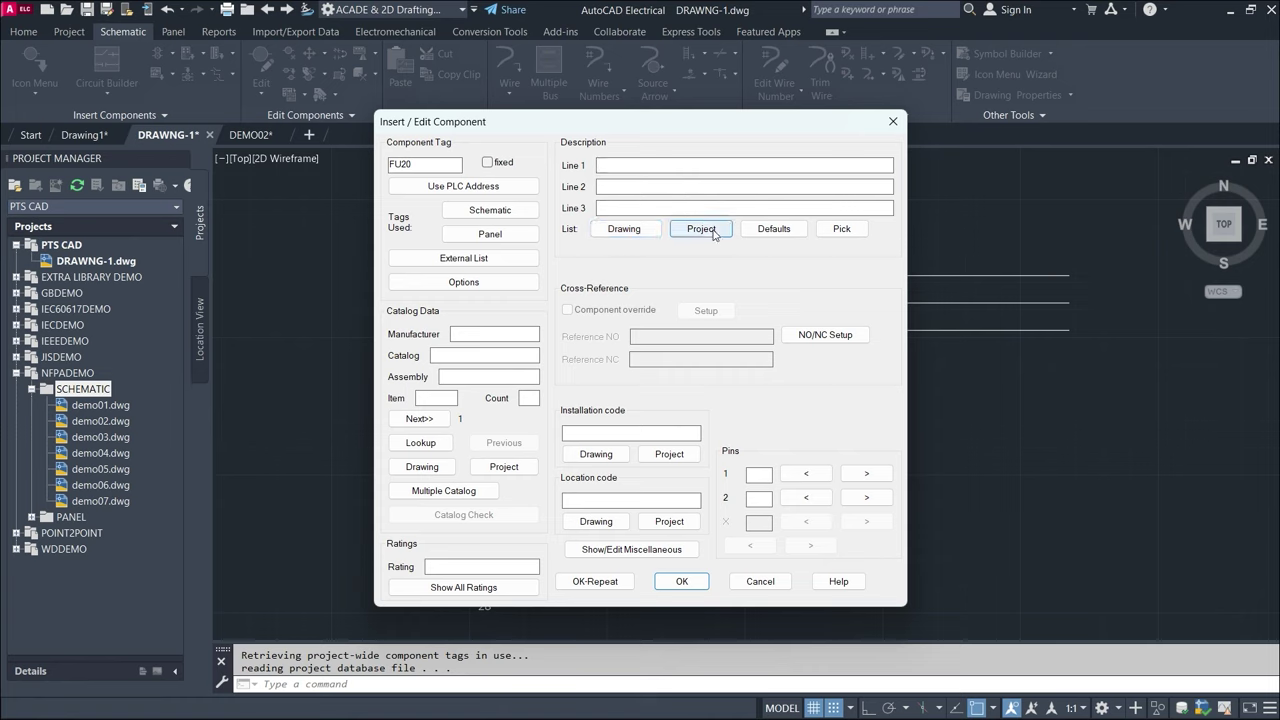
- Assign catalog entry KTU-900 to fuse FU20 and confirm its component details
left_click(613, 230)
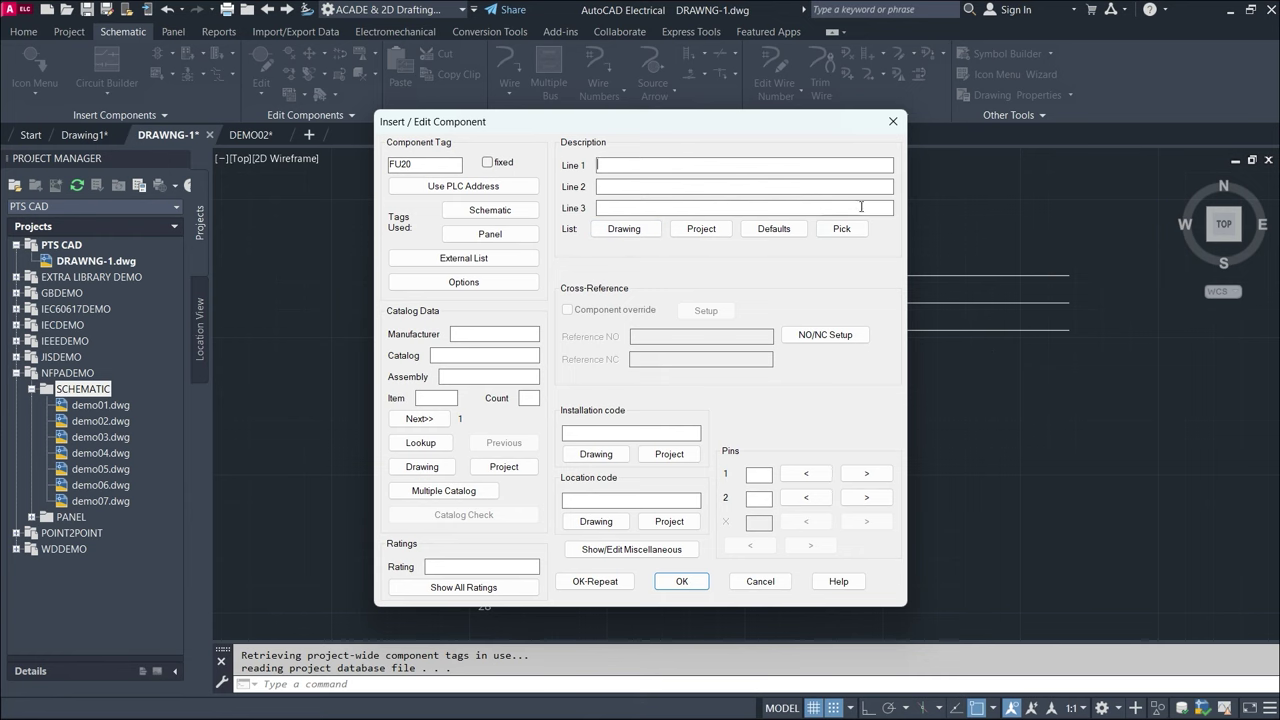
left_click_drag(764, 128, 1035, 145)
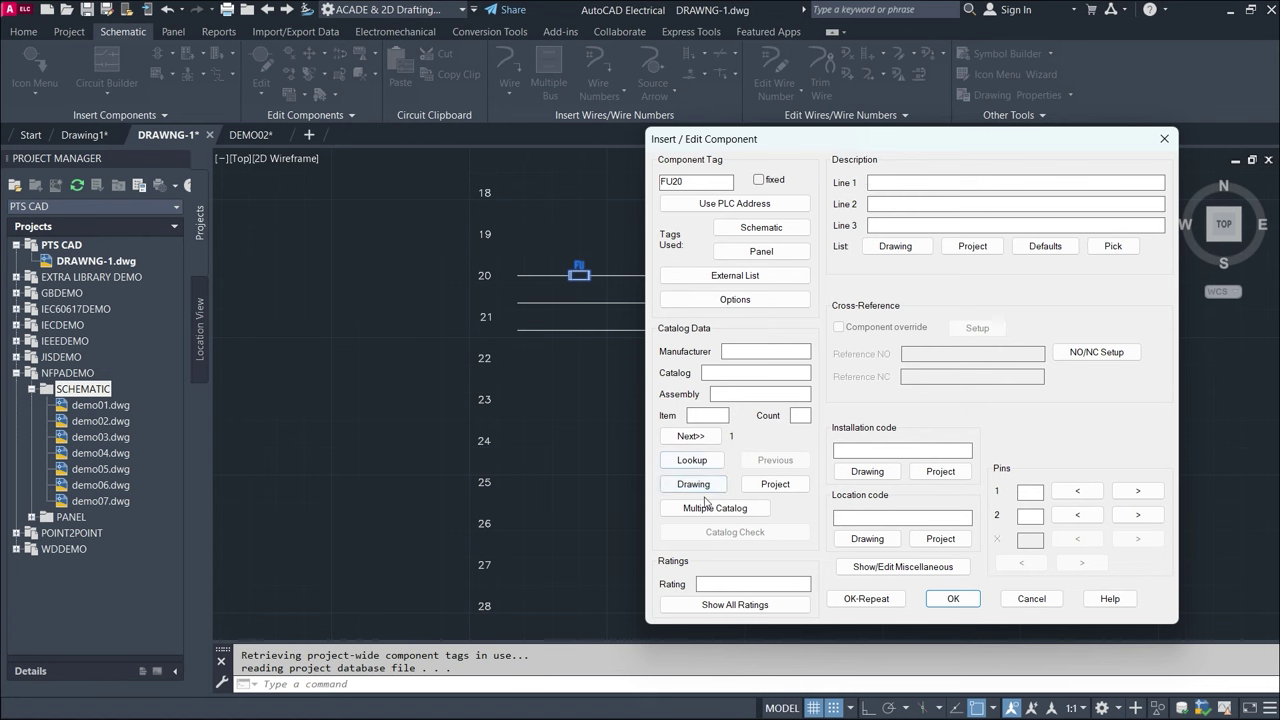
left_click(686, 460)
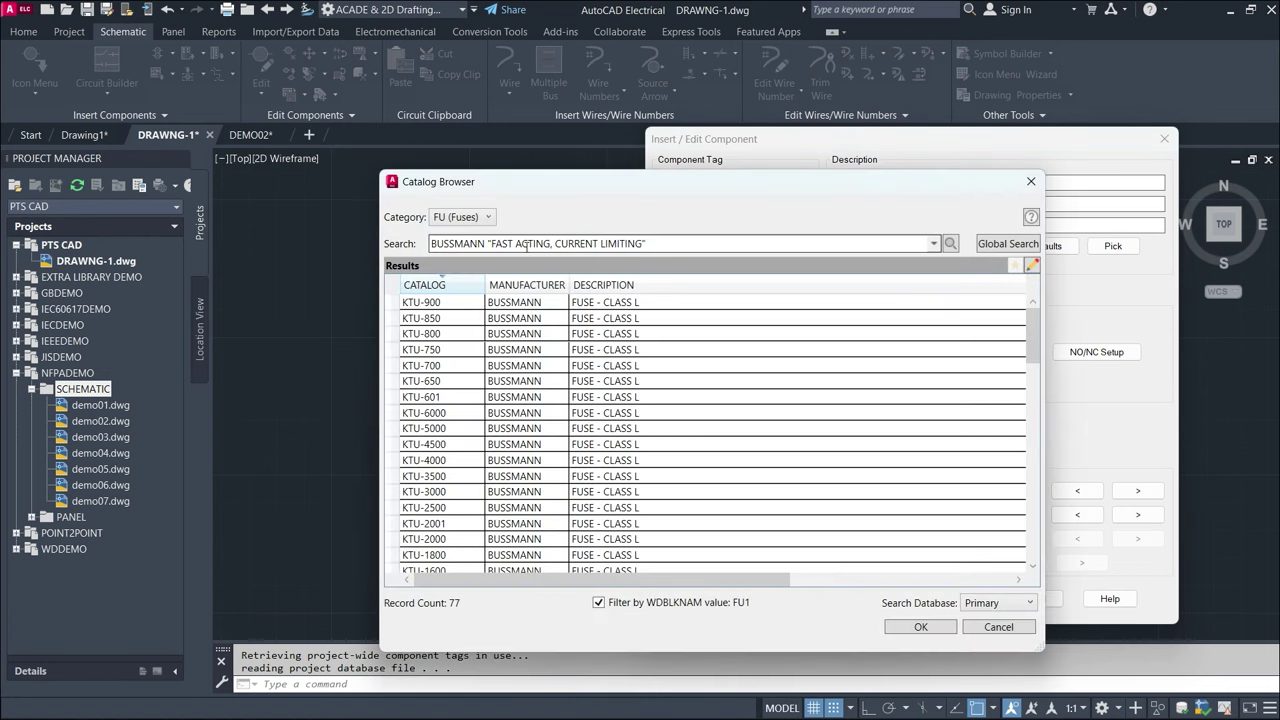
left_click(450, 306)
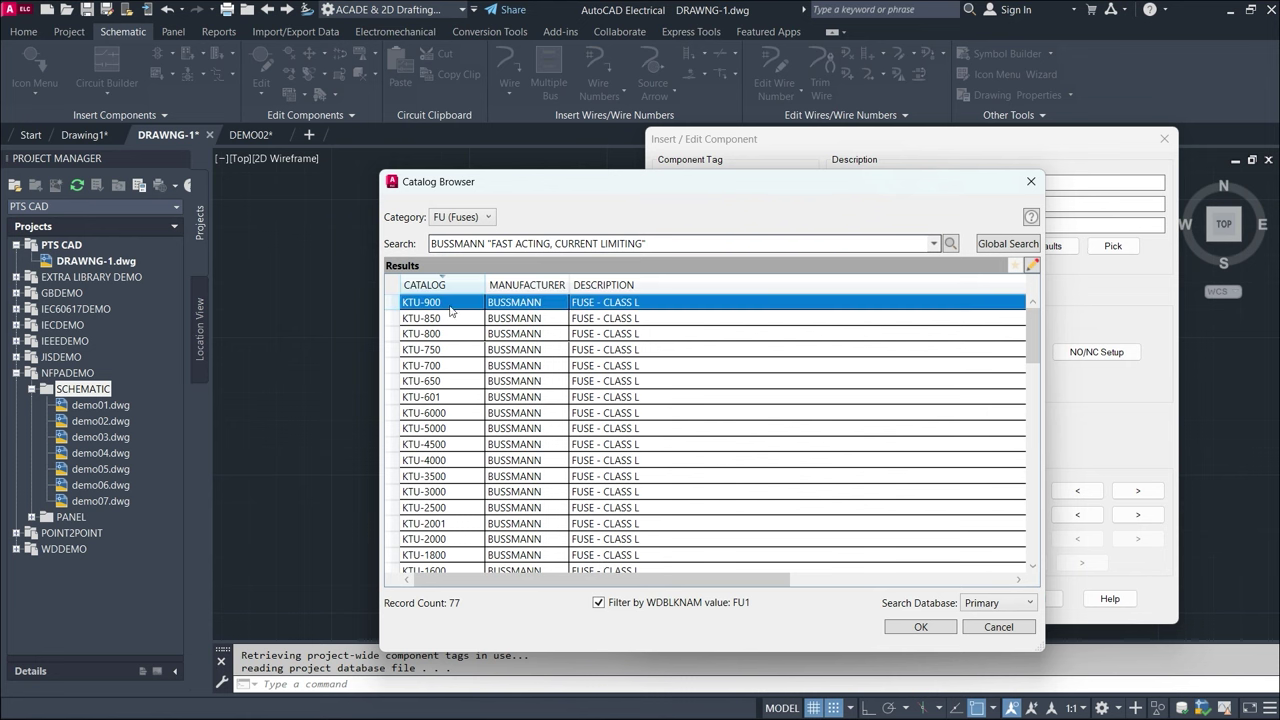
left_click(921, 627)
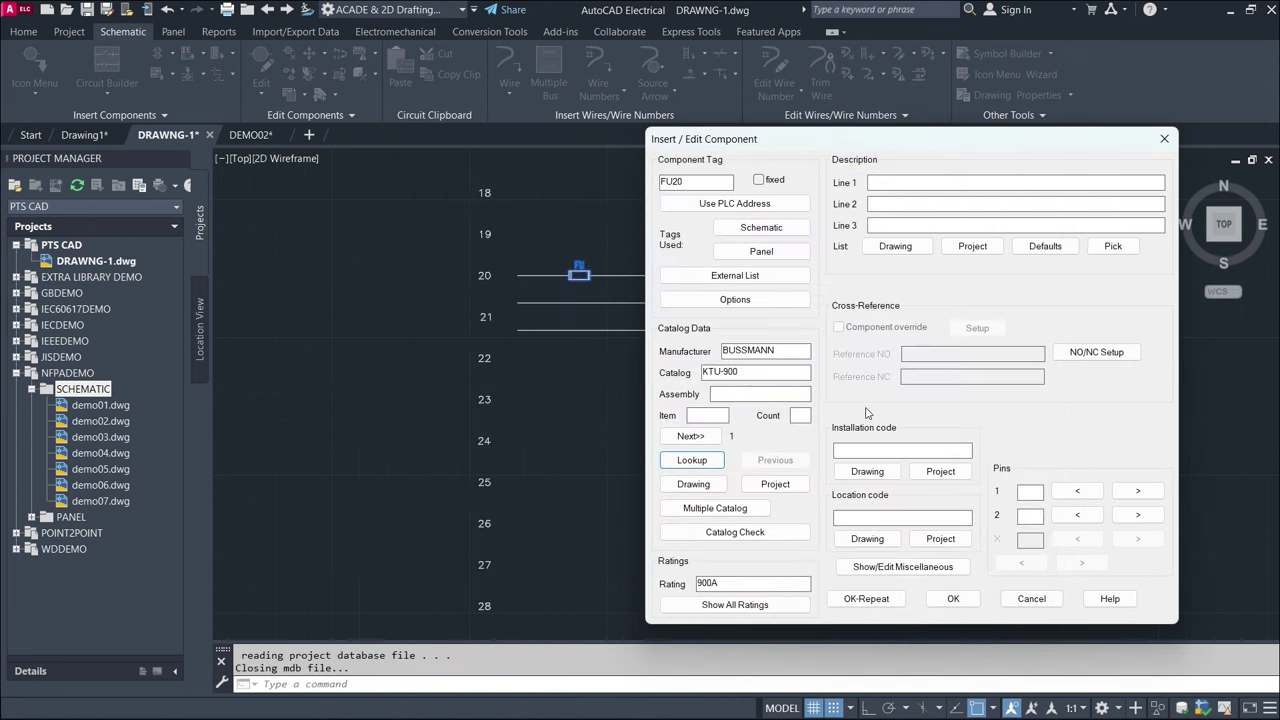
left_click(1027, 492)
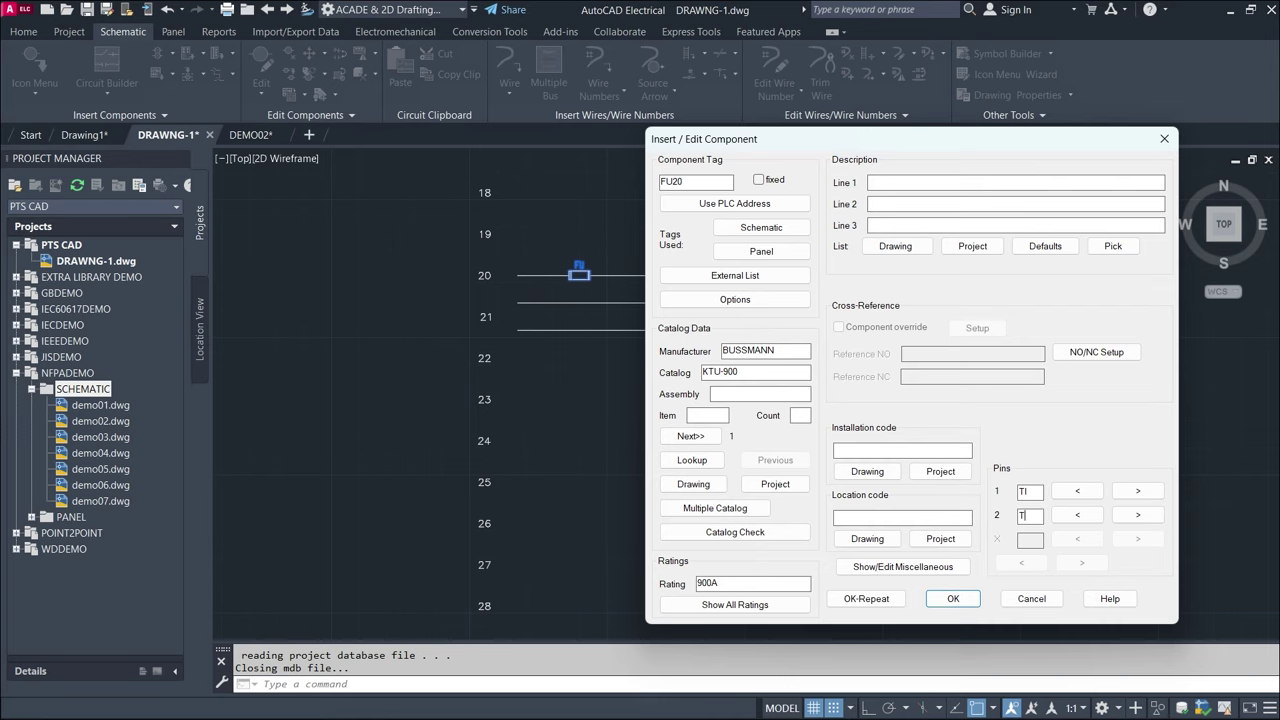
left_click(953, 600)
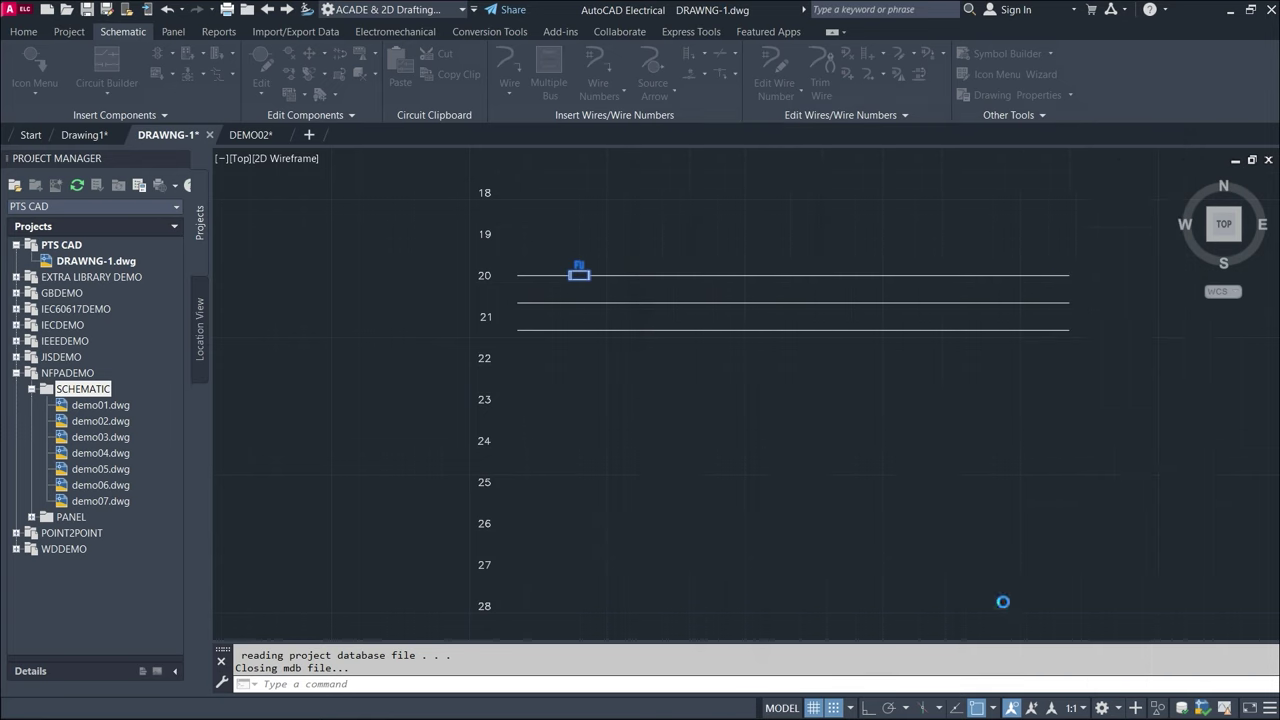
left_click(770, 254)
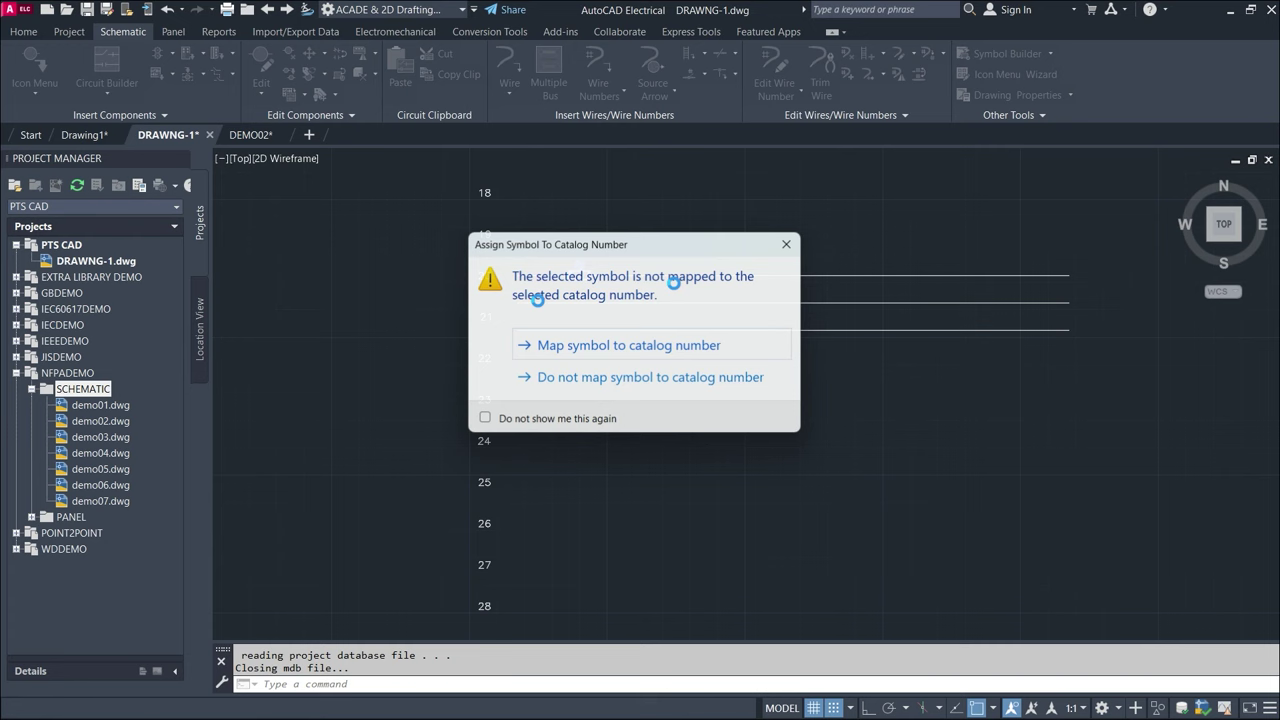
- Zoom and pan to show rungs 18–28 around fuse FU20
scroll(501, 335, "up", 5)
middle_click_drag(501, 335, 606, 382)
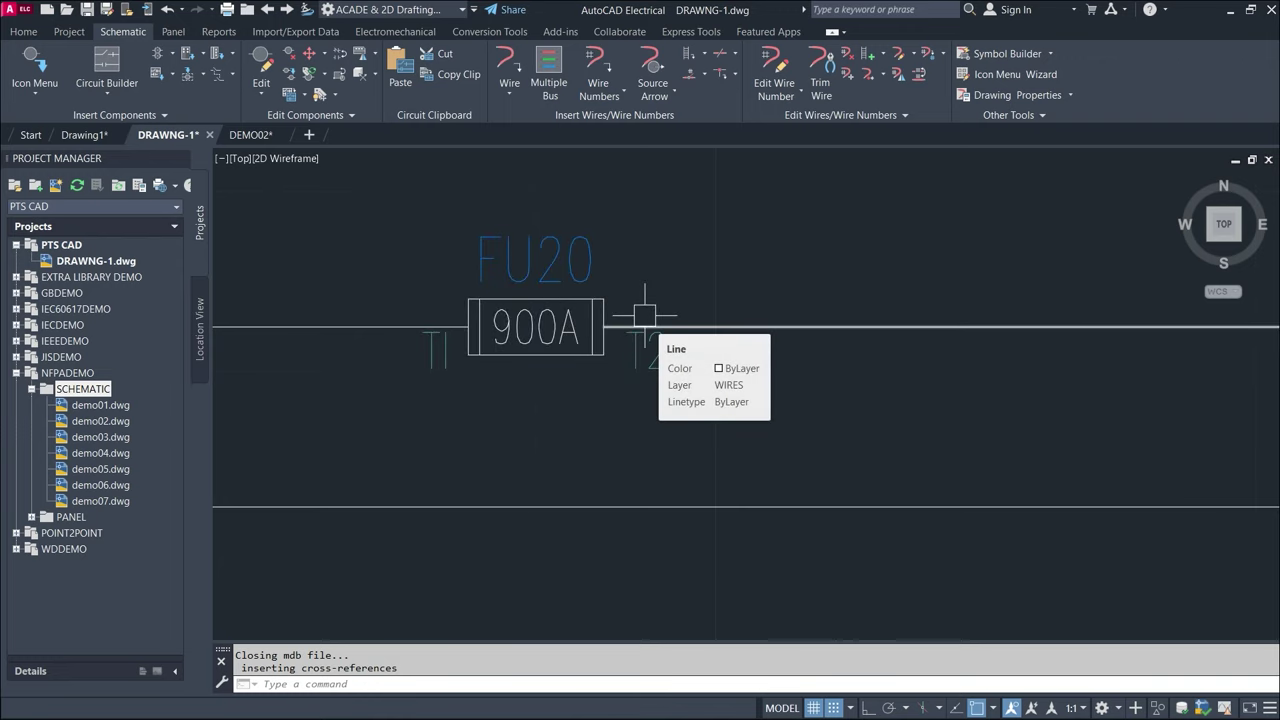
scroll(644, 316, "down", 5)
scroll(580, 295, "up", 3)
scroll(590, 370, "up", 1)
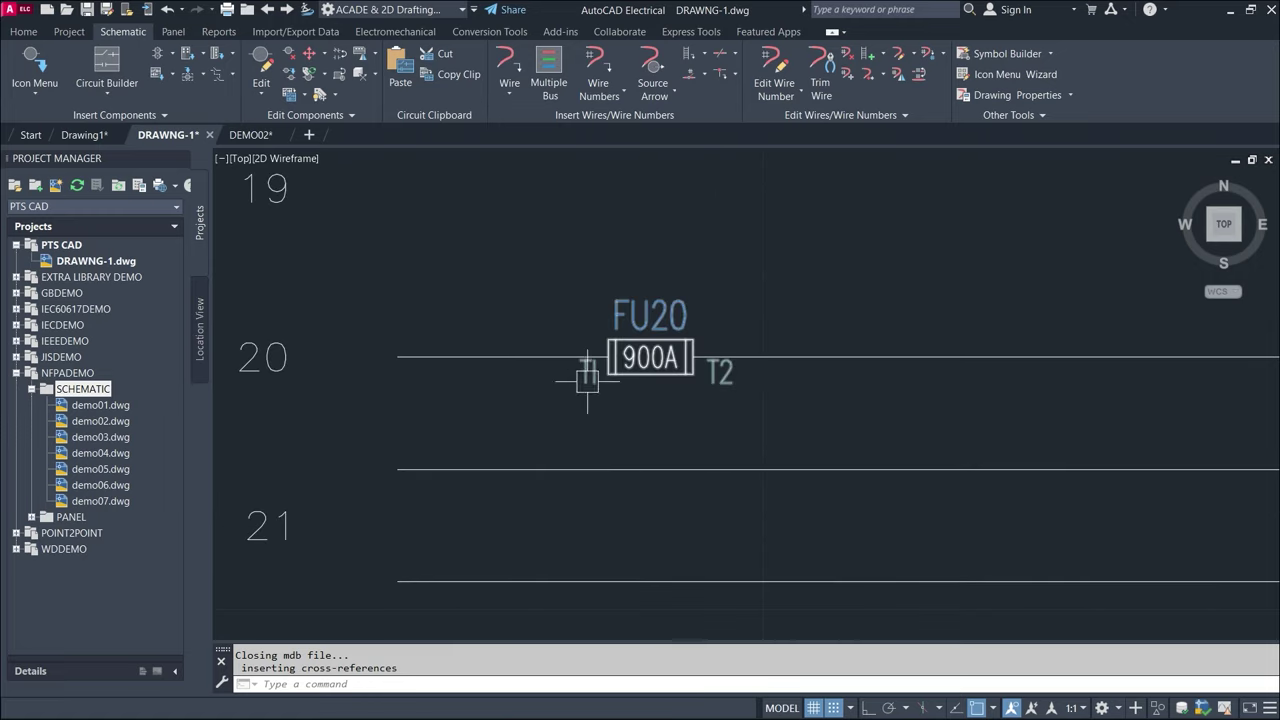
scroll(669, 374, "up", 5)
scroll(509, 404, "down", 3)
scroll(734, 457, "down", 7)
mouse_move(734, 457)
middle_mouse_down()
mouse_move(603, 317)
mouse_move(658, 314)
middle_mouse_up()
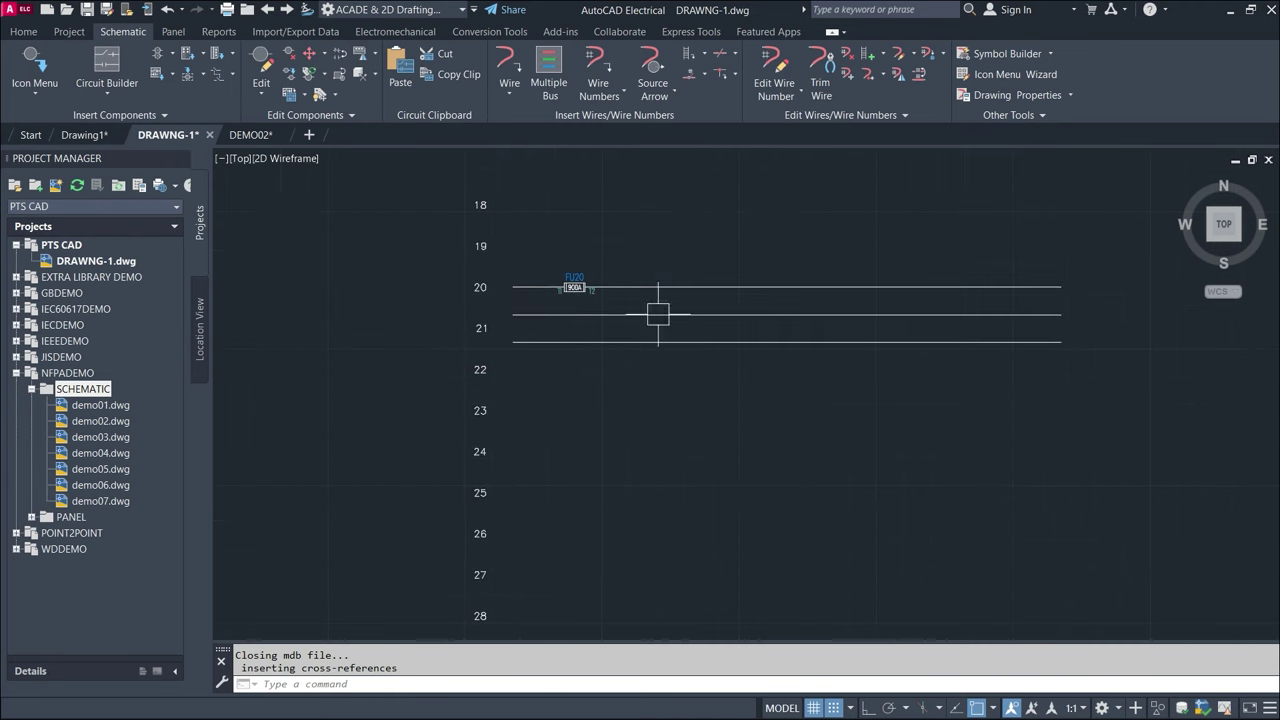
- Draw a horizontal line in empty space below the sheet with Ortho on
left_click(23, 31)
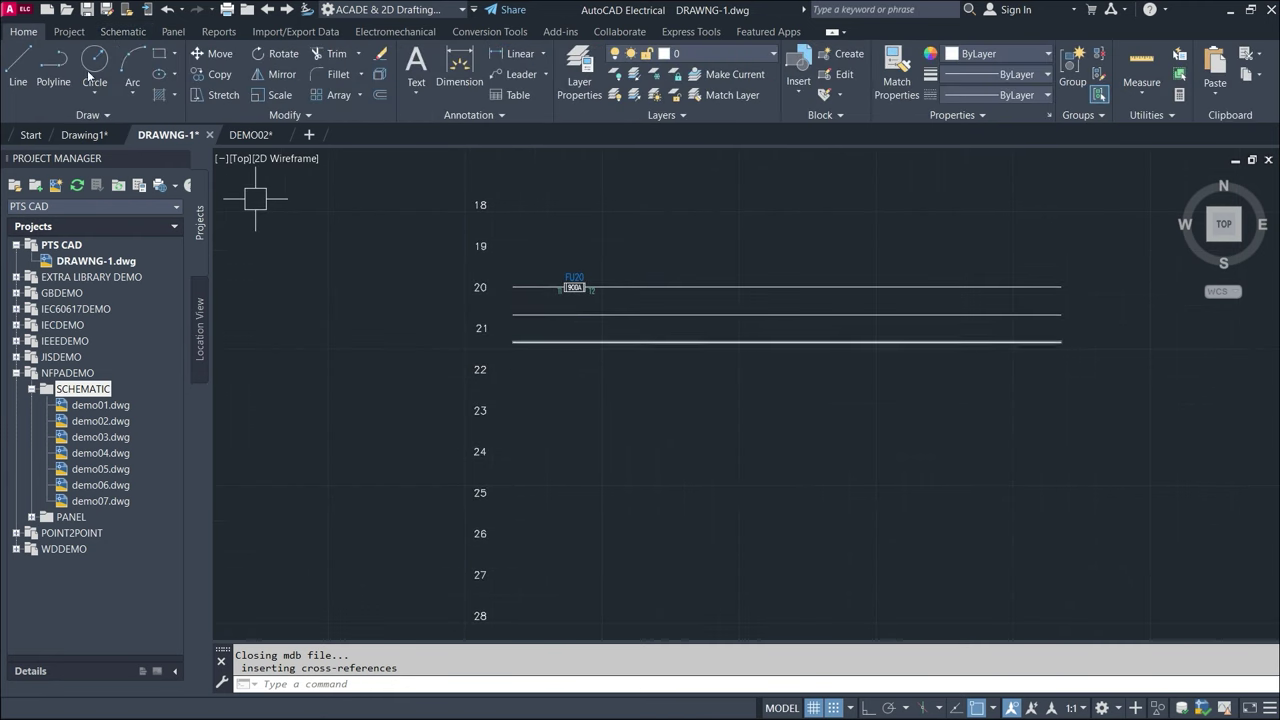
scroll(614, 300, "down", 5)
middle_click_drag(663, 349, 594, 238)
left_click(18, 74)
left_click(540, 543)
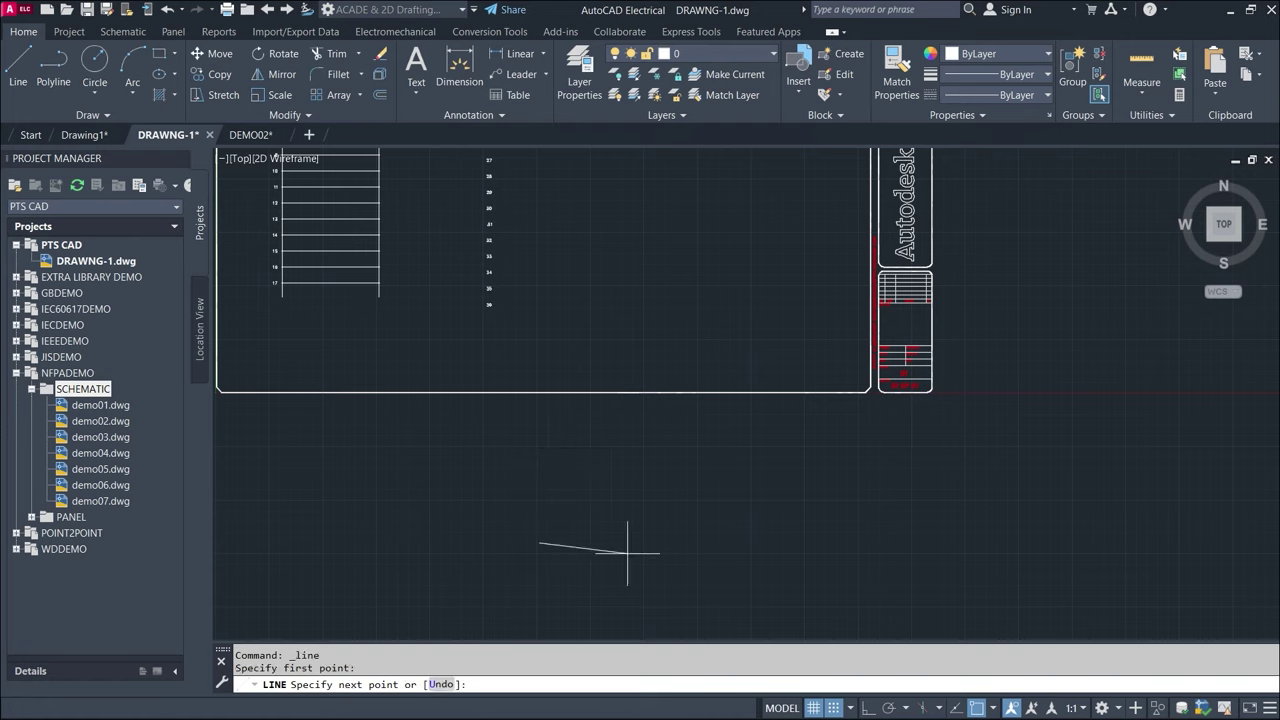
left_click(866, 708)
left_click(895, 530)
right_click(904, 528)
left_click(930, 537)
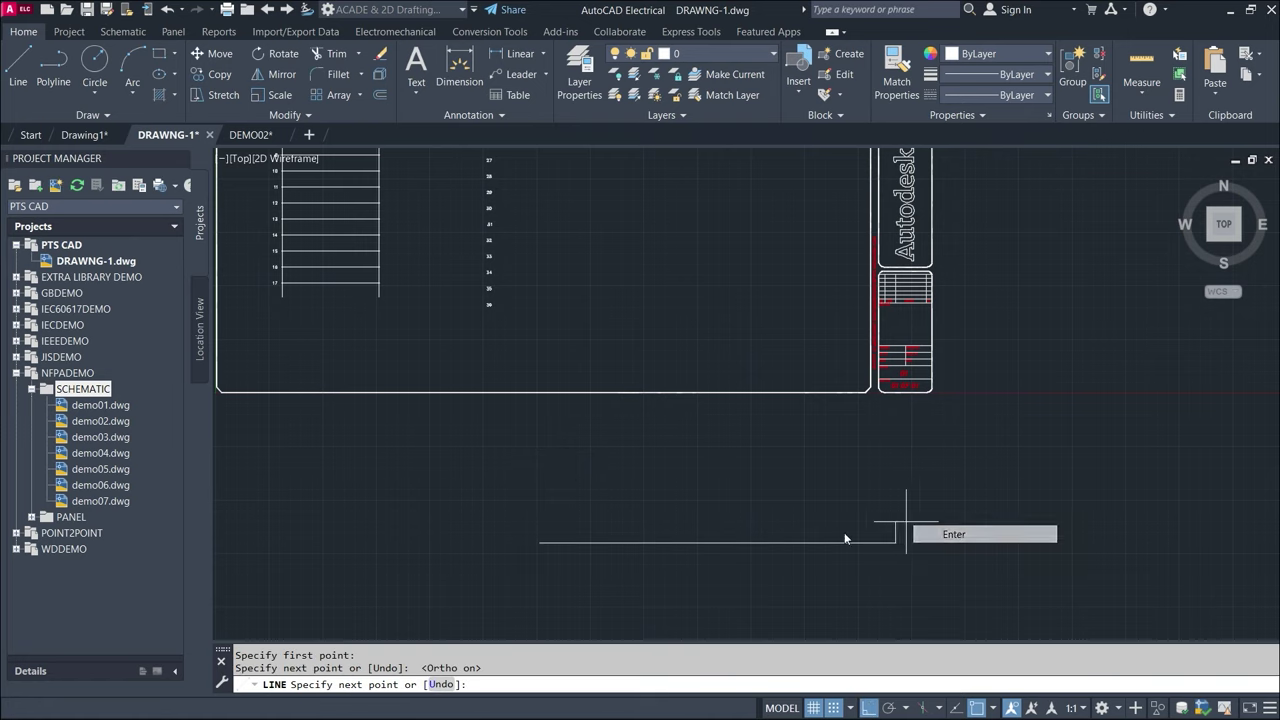
- Draw a small rectangle and move it to straddle the horizontal line
left_click(159, 53)
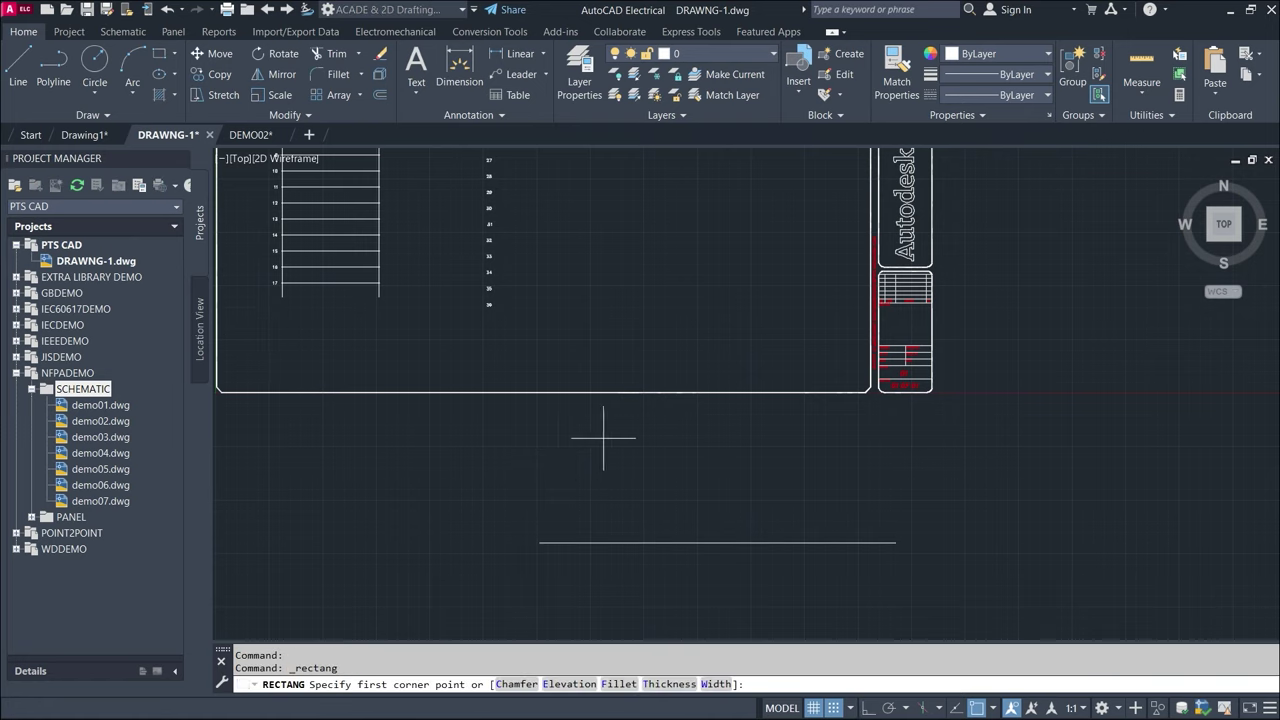
left_click(600, 543)
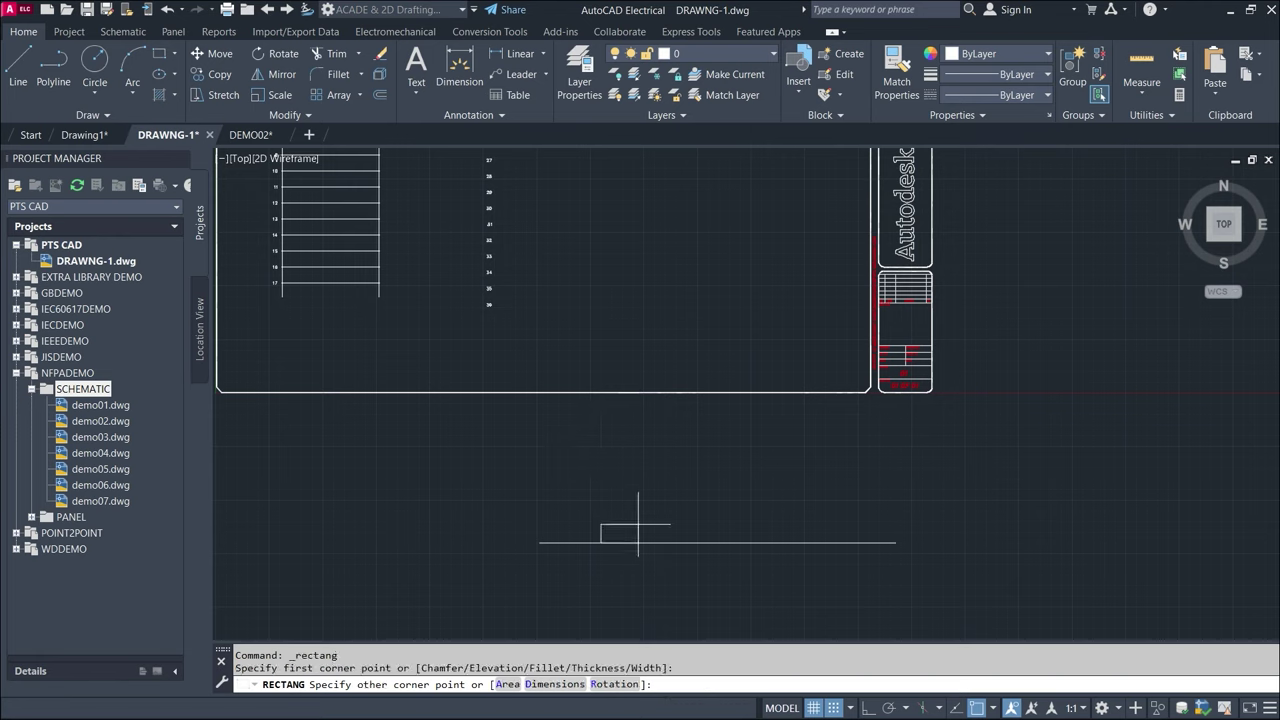
left_click(638, 527)
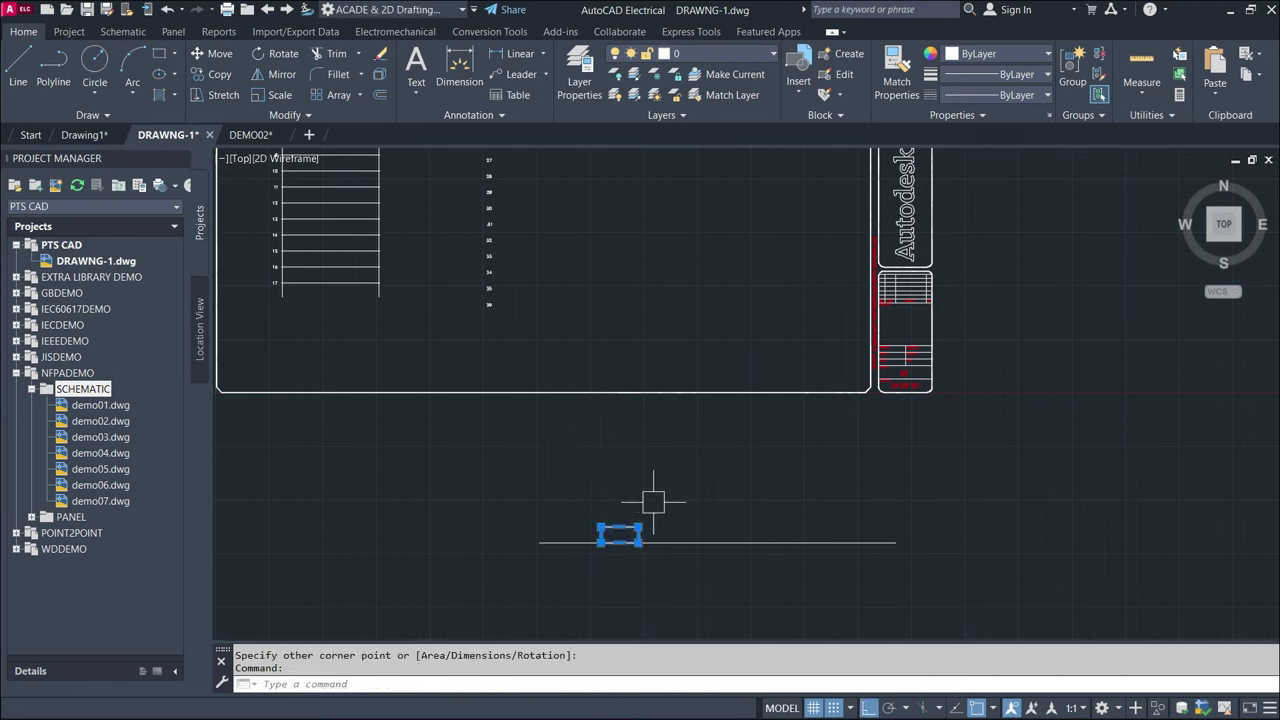
type("M")
key("Return")
scroll(620, 525, "up", 5)
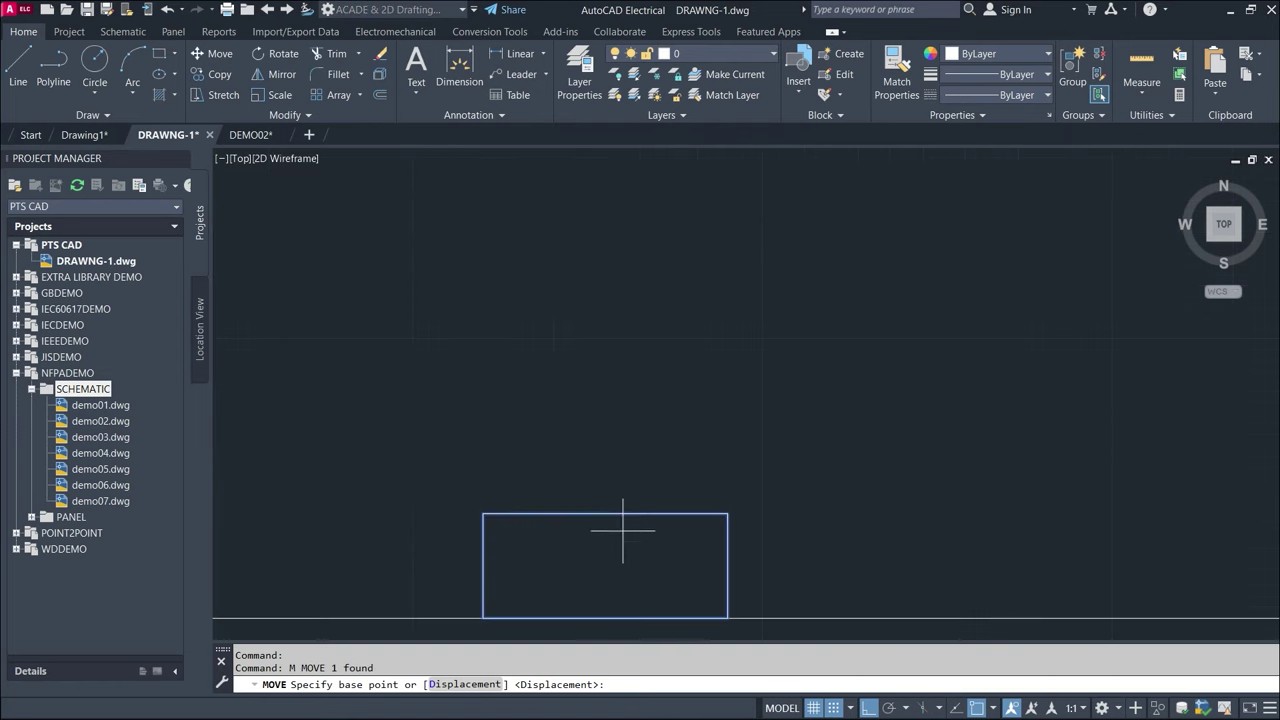
left_click(606, 563)
middle_click_drag(606, 563, 660, 408)
left_click(677, 426)
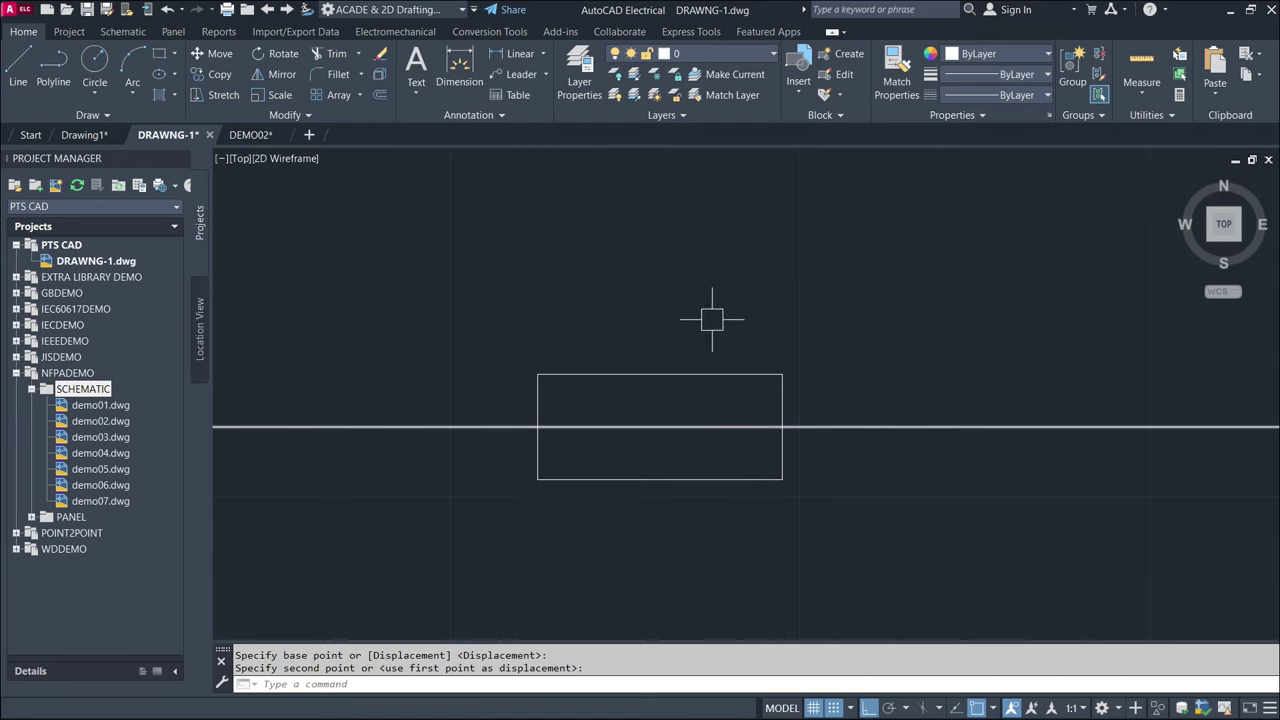
- Trim away the part of the line inside the rectangle using TR
type("tr")
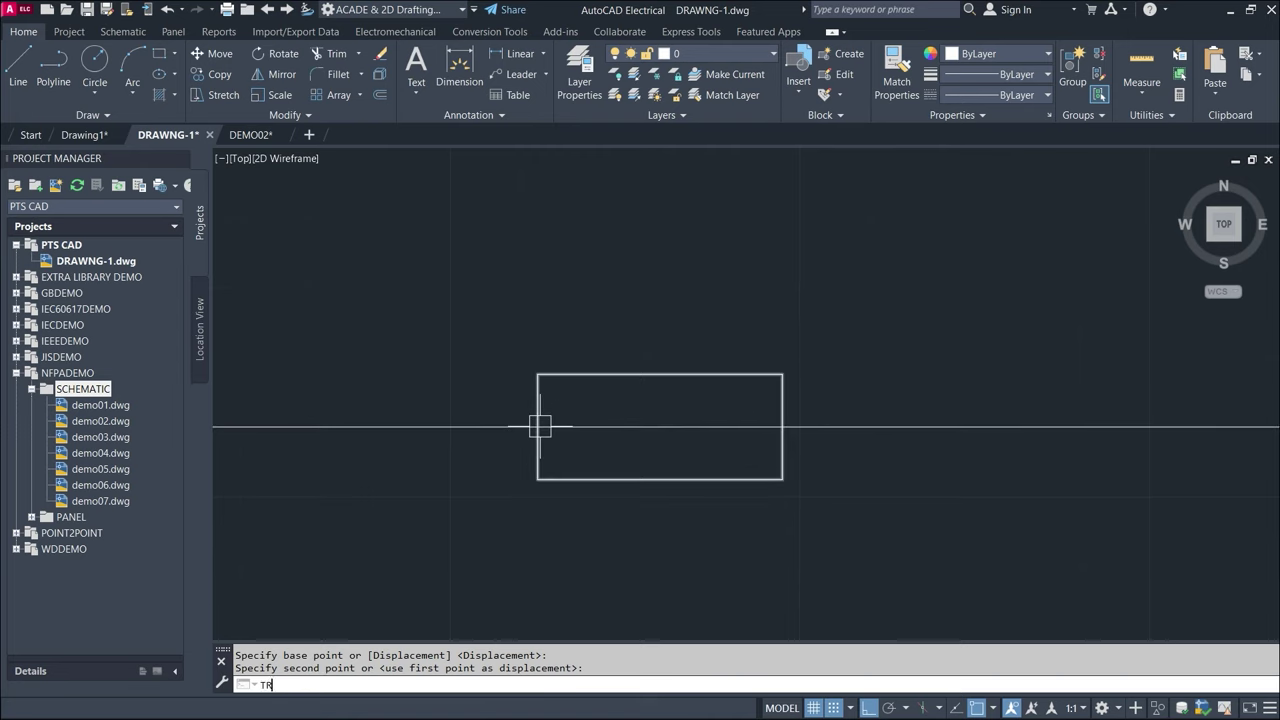
key("Return")
left_click(583, 427)
right_click(675, 256)
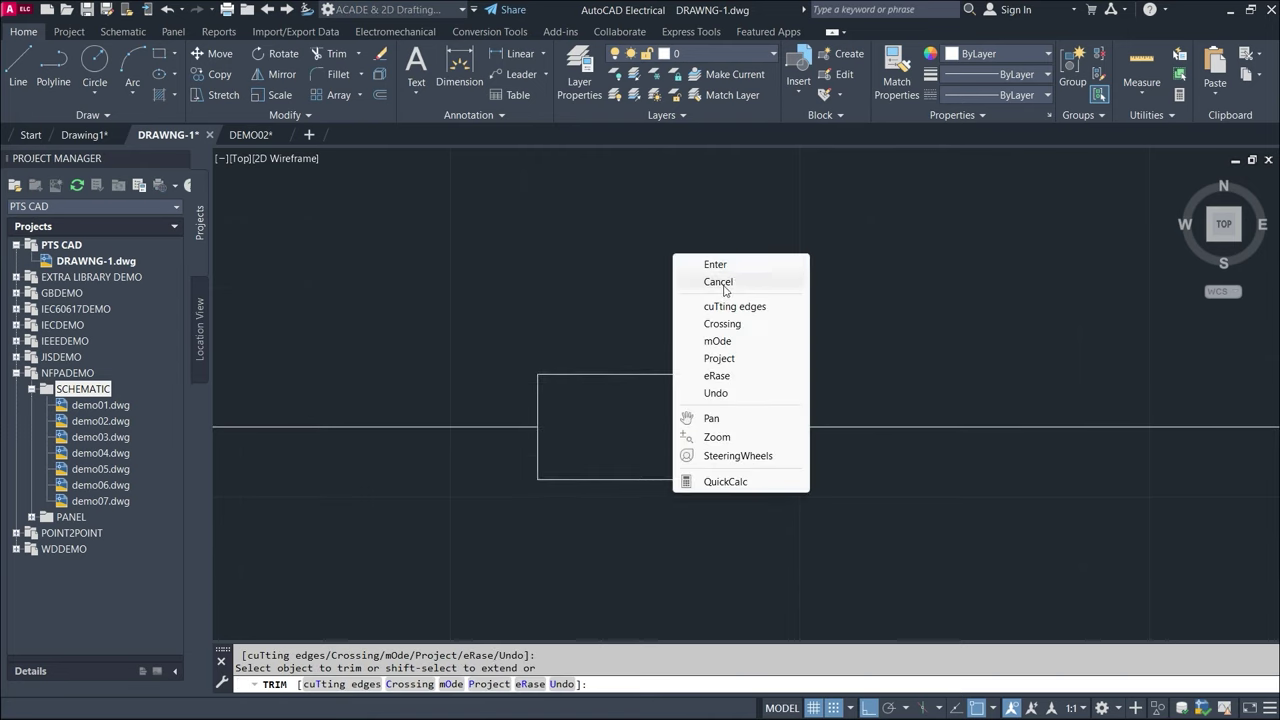
left_click(733, 268)
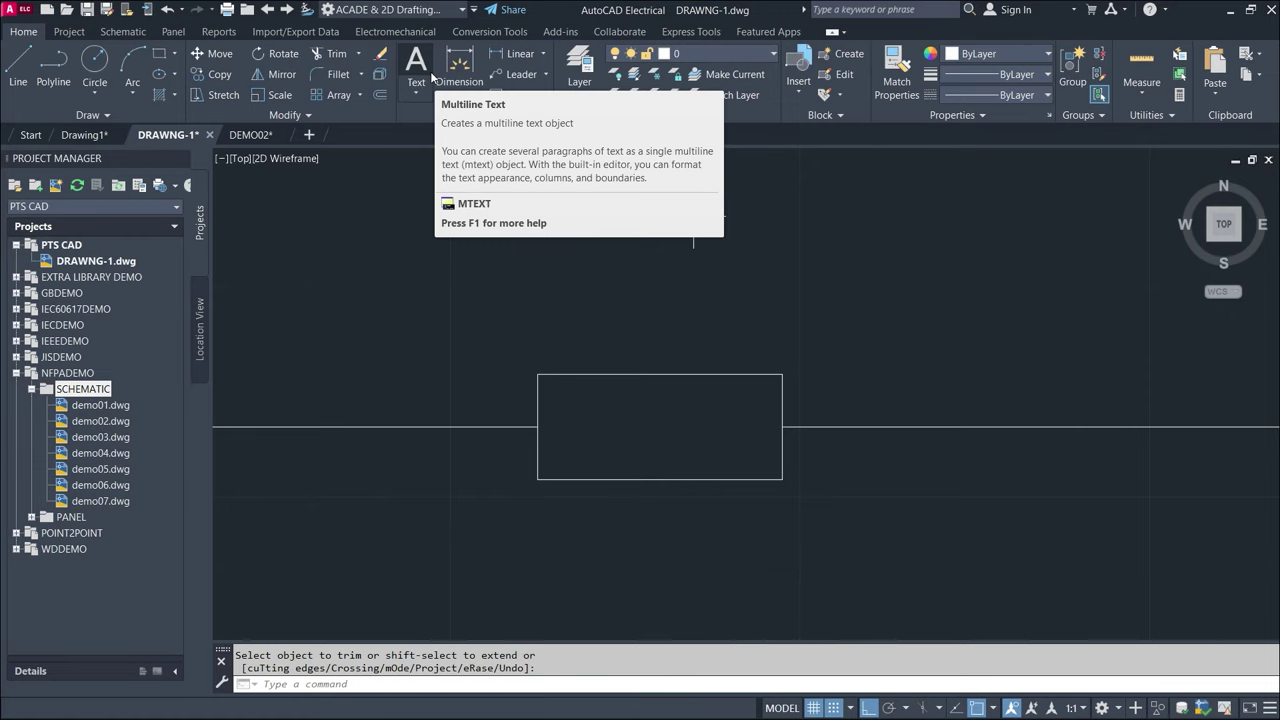
- Crossing-select the line and rectangle sketch and delete it
scroll(510, 405, "down", 2)
scroll(510, 405, "down", 4)
left_click(990, 398)
left_click(396, 506)
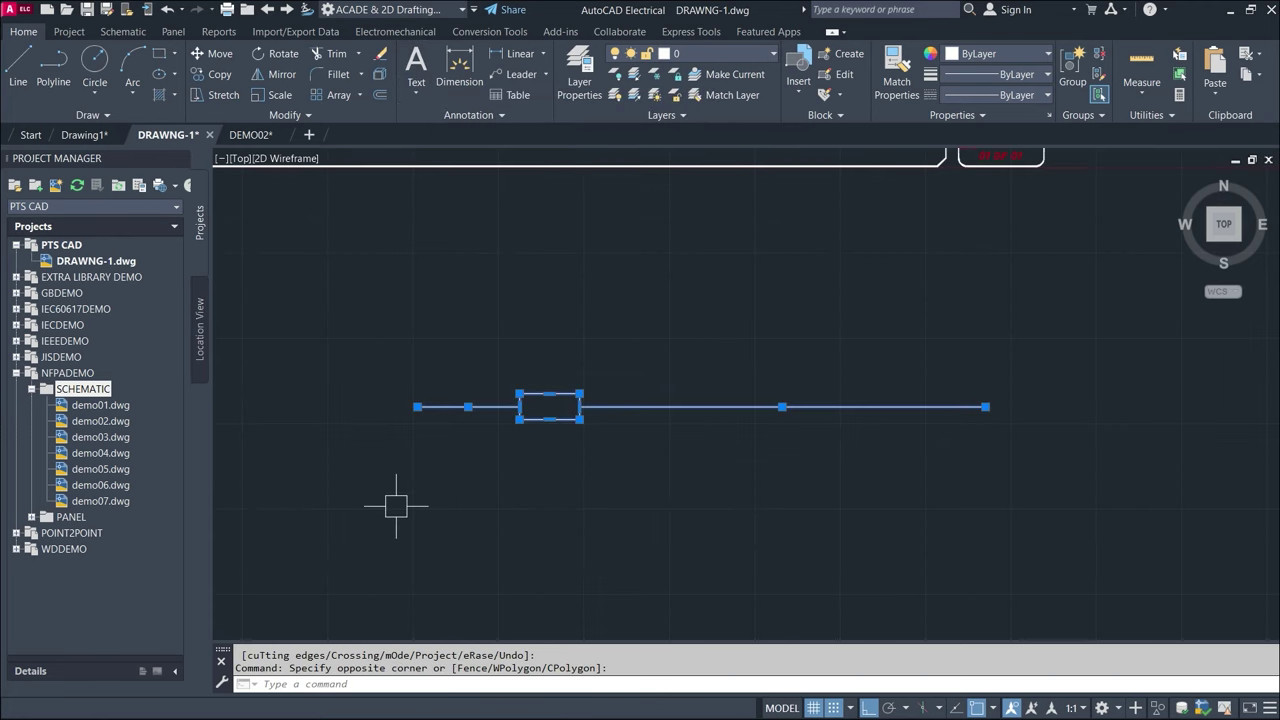
key("Delete")
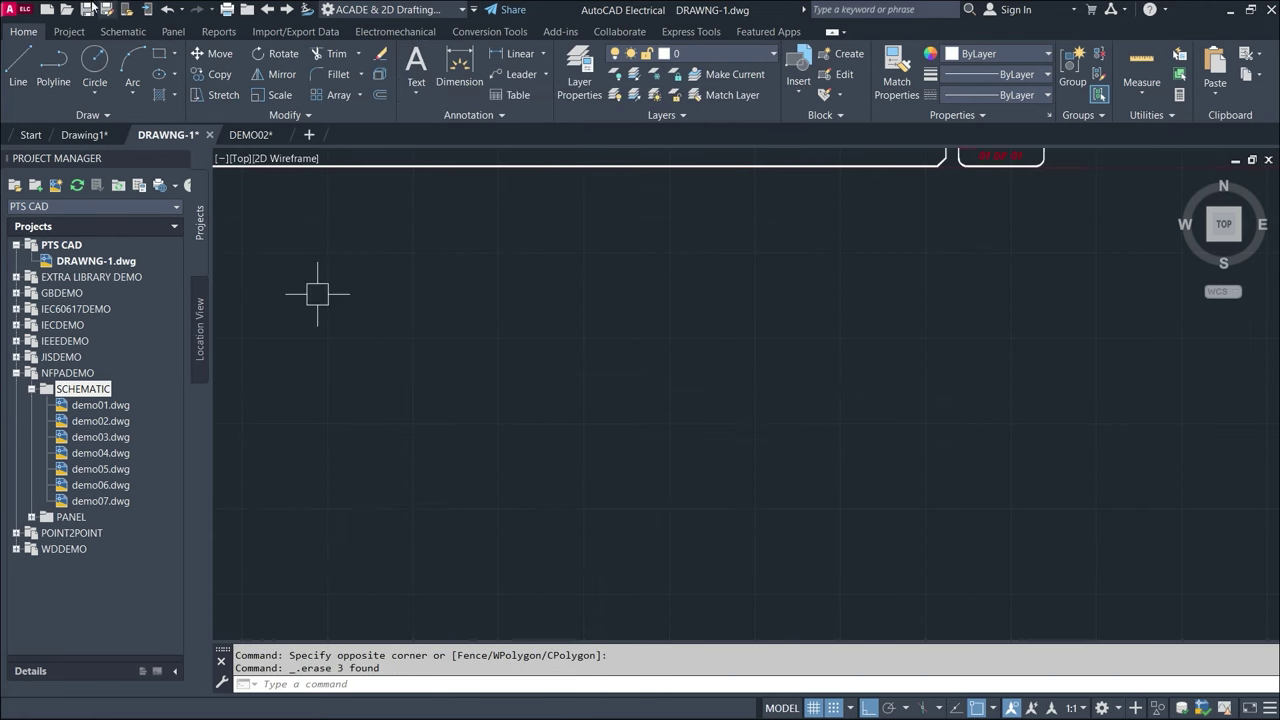
- Switch to the Schematic tab, hide Project Manager, and zoom to the full sheet
left_click(123, 31)
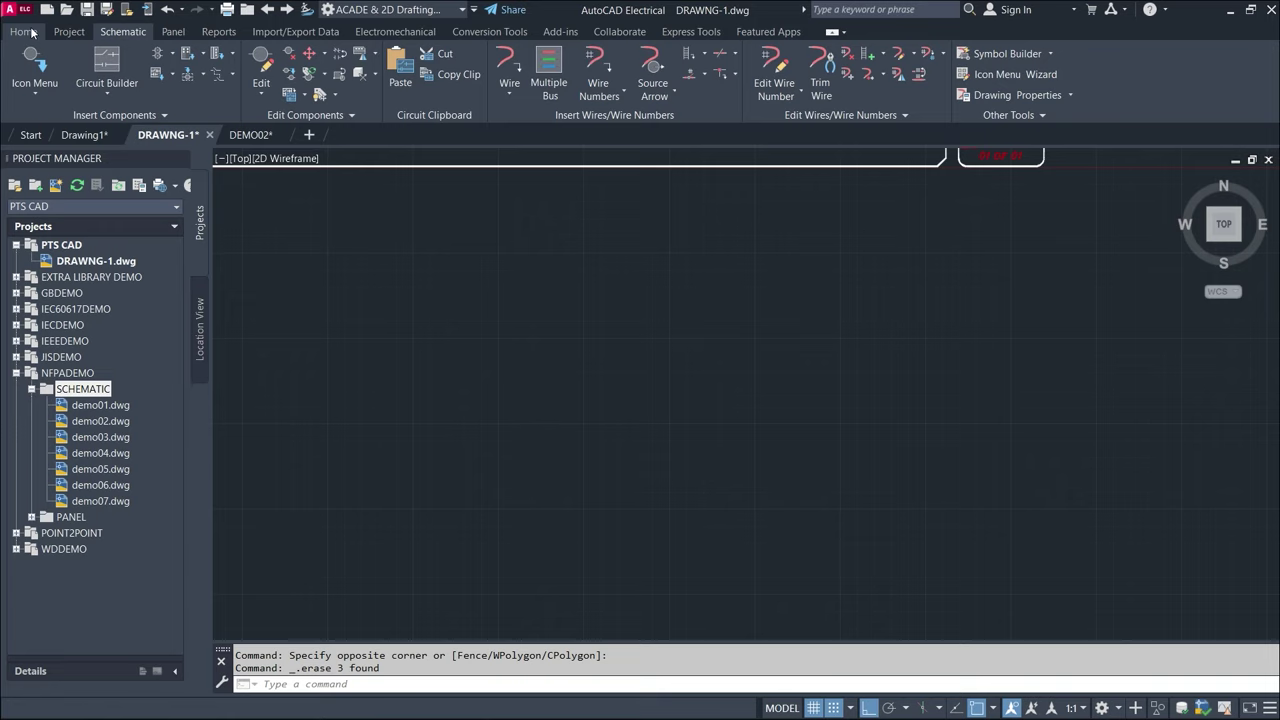
left_click(180, 162)
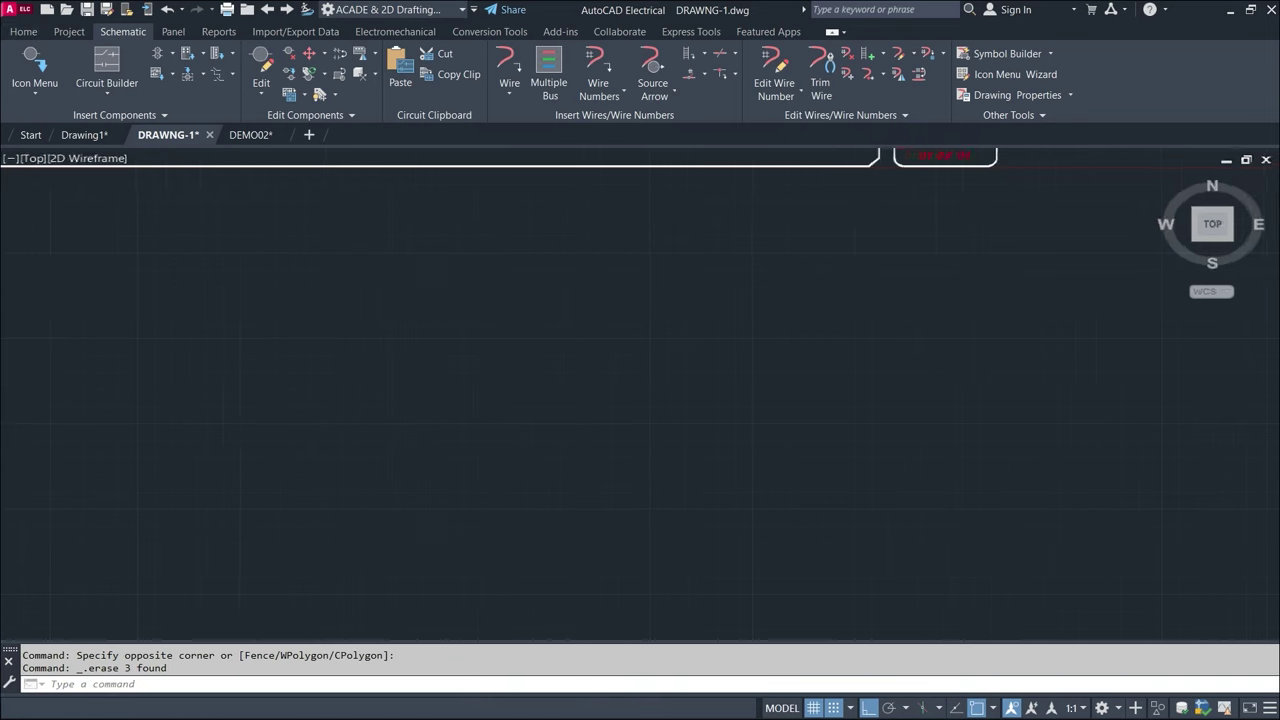
middle_click(437, 337)
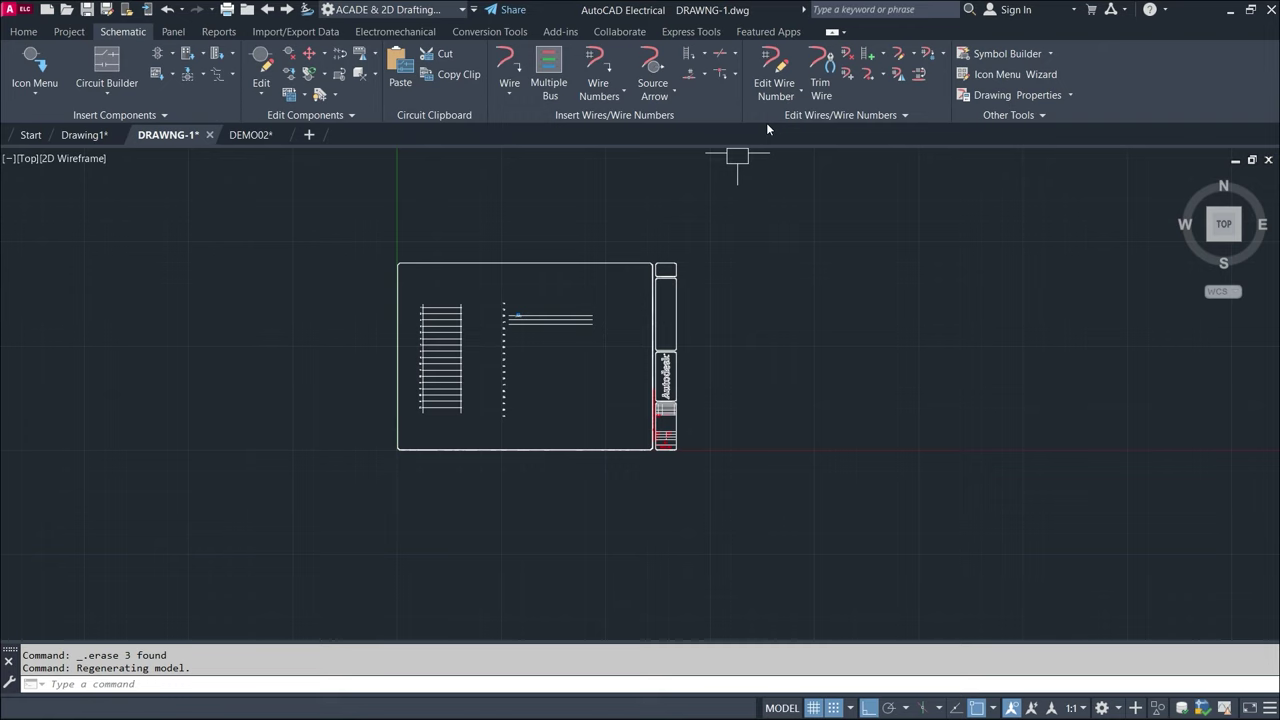
scroll(541, 306, "up", 5)
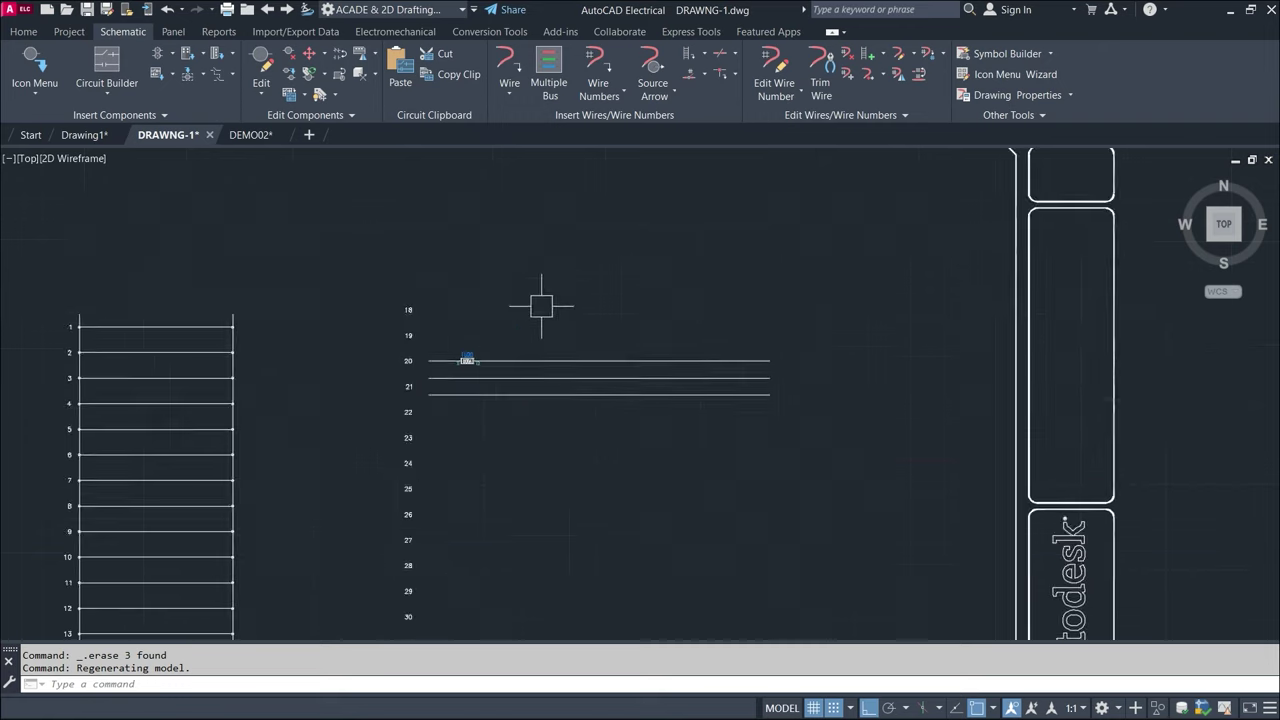
scroll(570, 295, "up", 2)
scroll(720, 380, "down", 6)
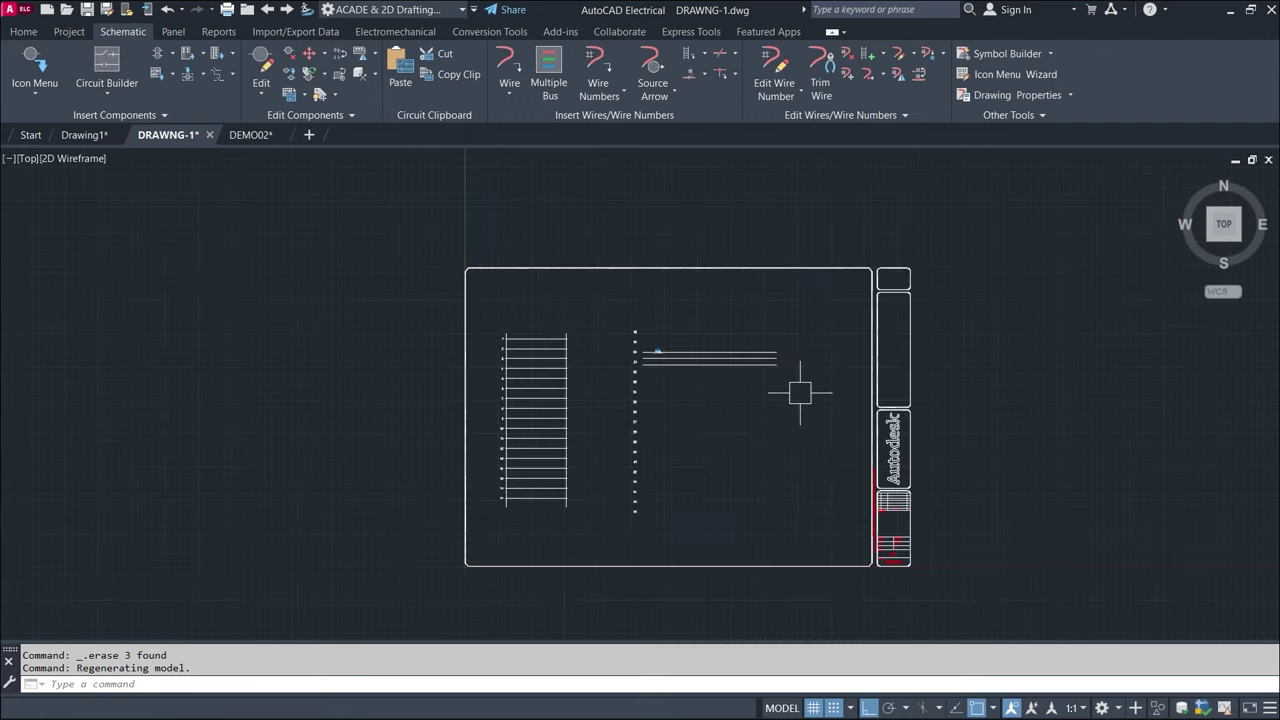
middle_click_drag(800, 393, 739, 318)
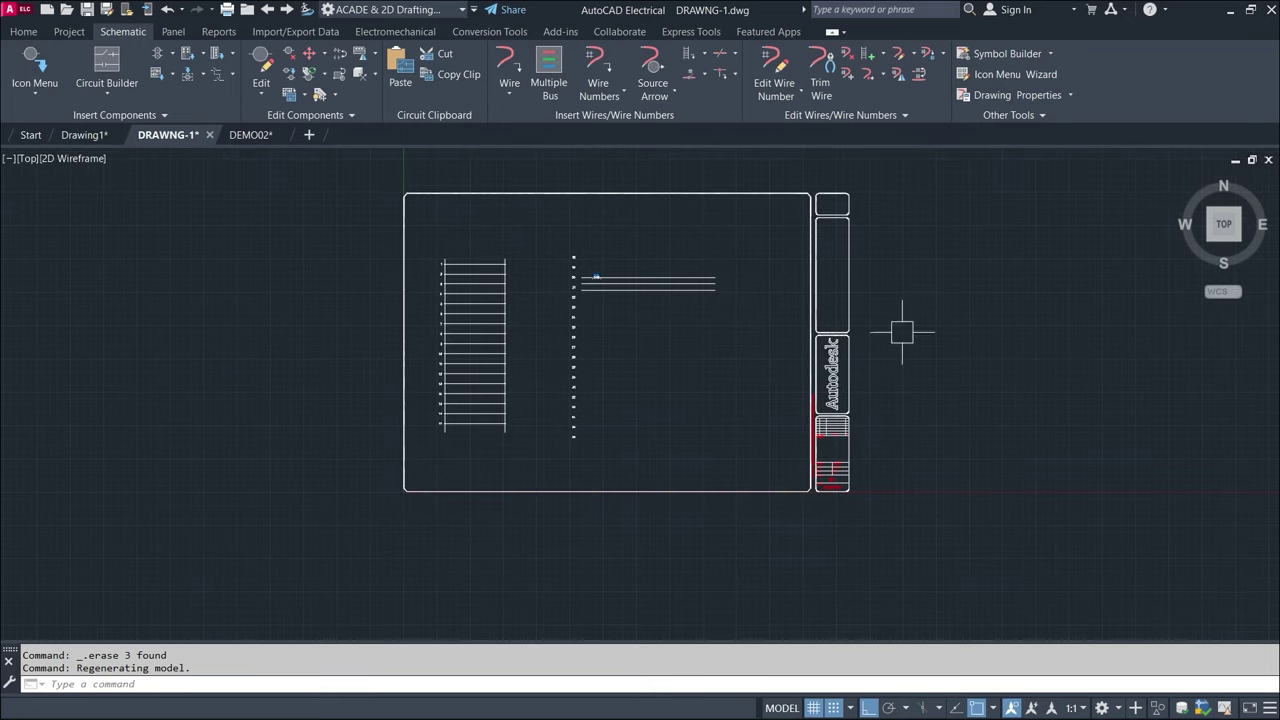
- Window over the sheet and pan to centre DRAWNG-1 in view
left_click(944, 177)
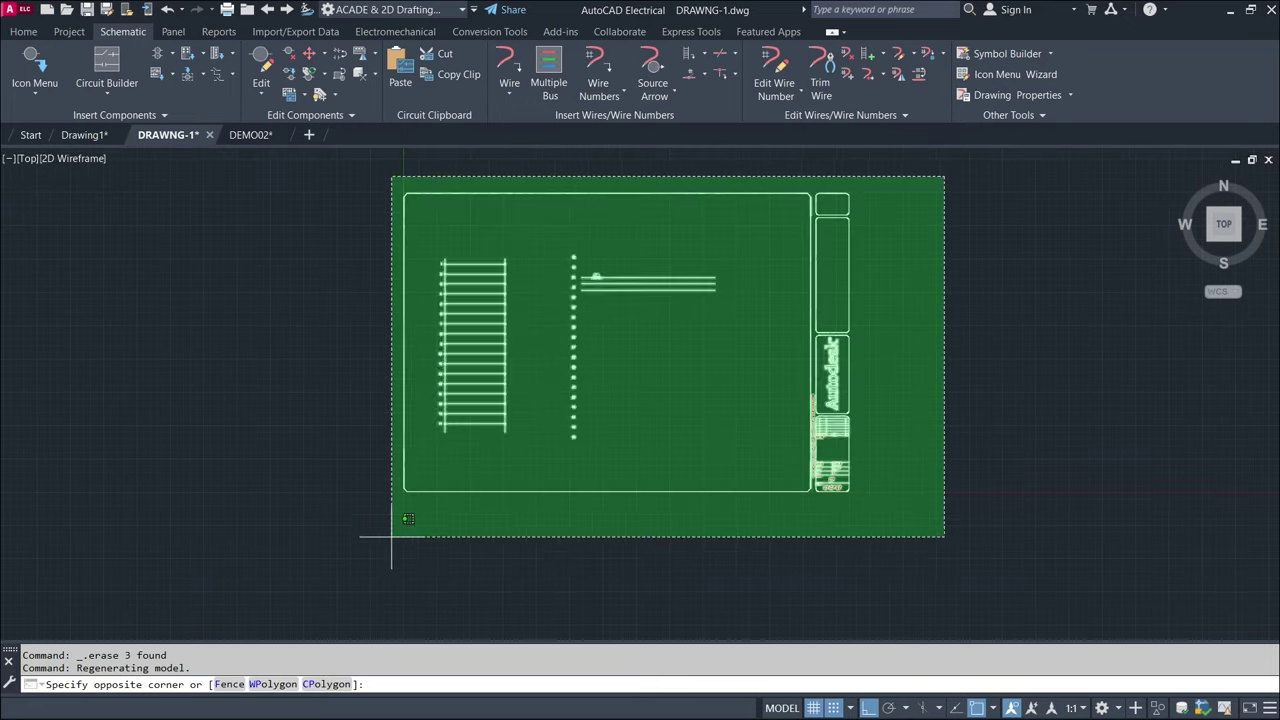
left_click(391, 537)
middle_click_drag(929, 351, 35, 343)
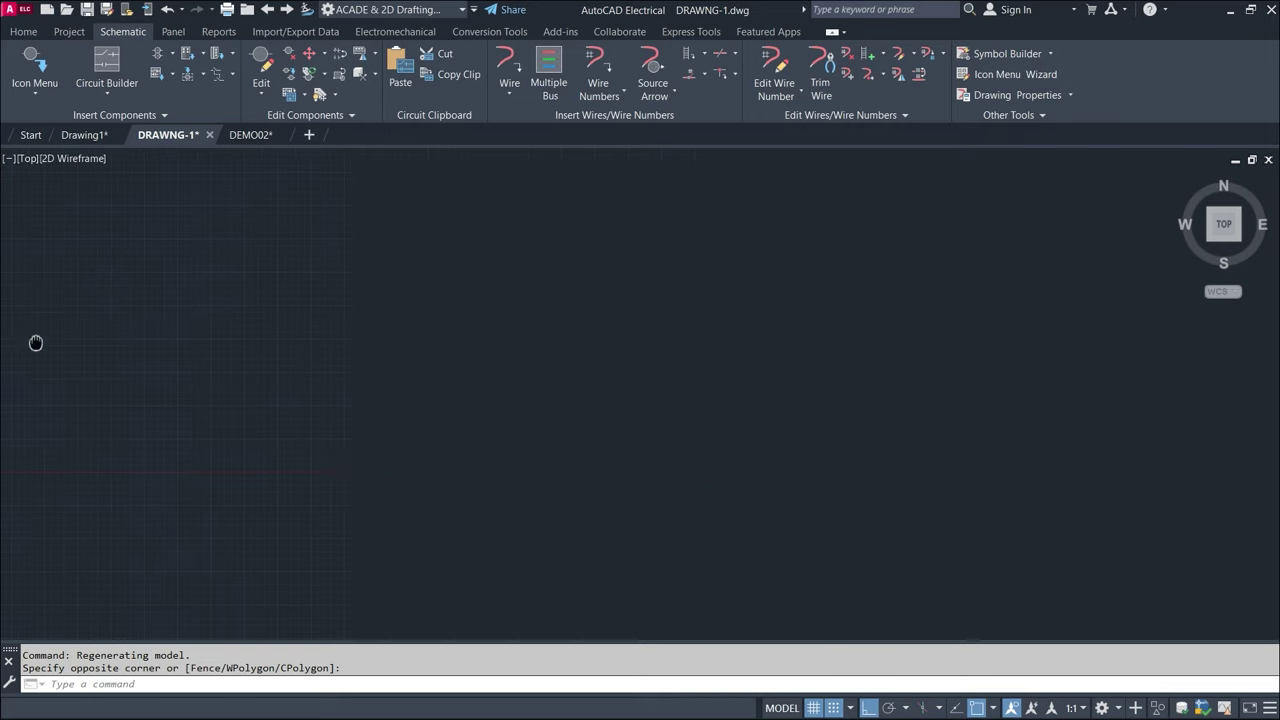
middle_click_drag(51, 334, 957, 400)
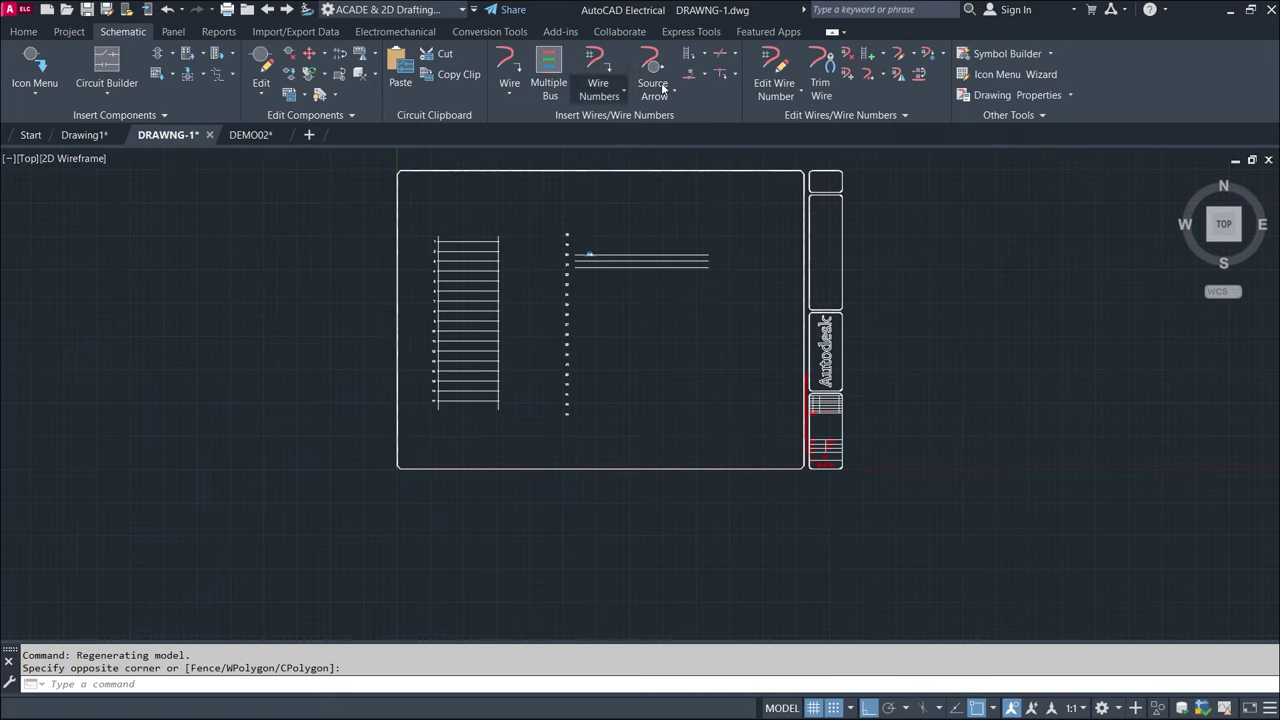
middle_click_drag(871, 223, 864, 304)
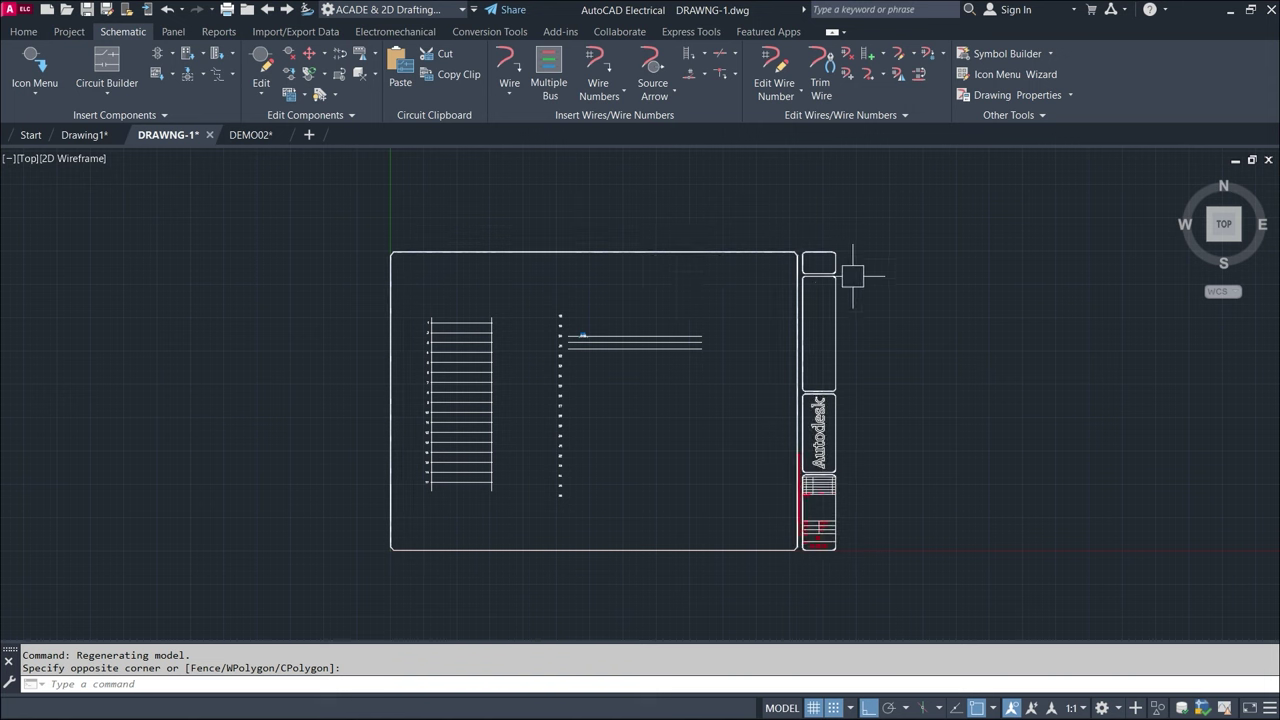
- Open demo02.dwg from the NFPADEMO project and hide the Project Manager to view it full-width
left_click(80, 34)
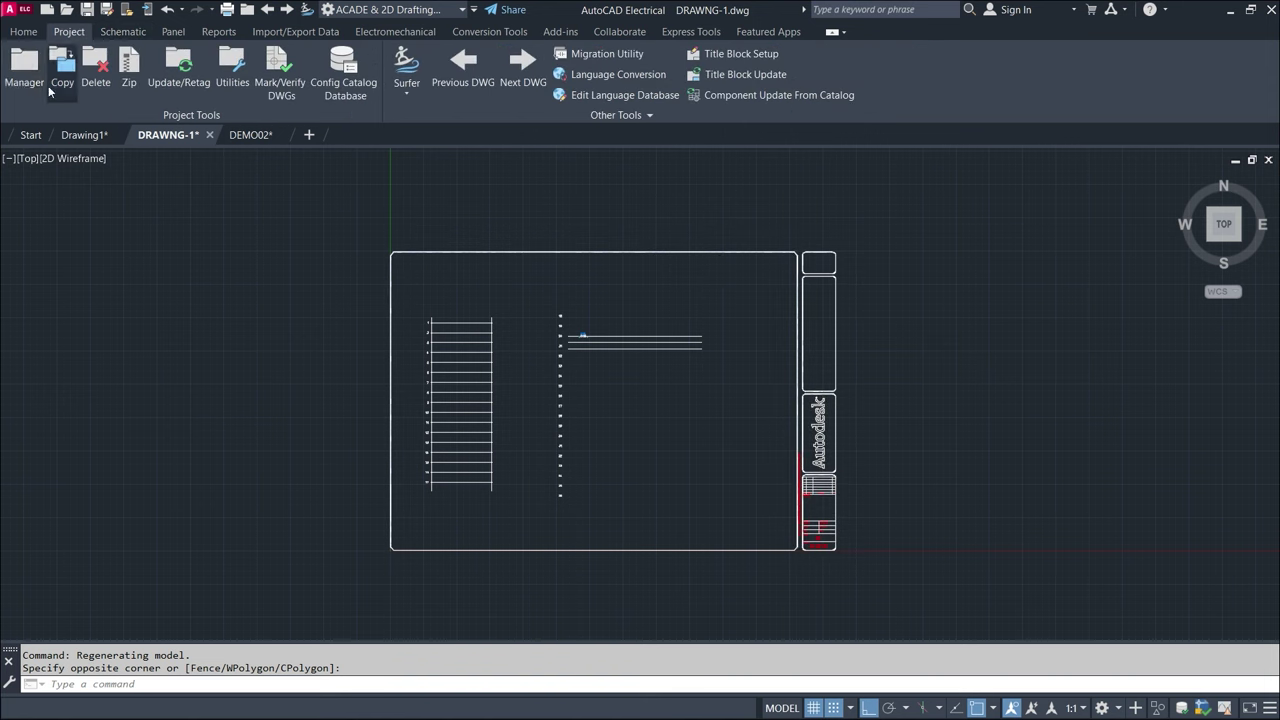
left_click(48, 85)
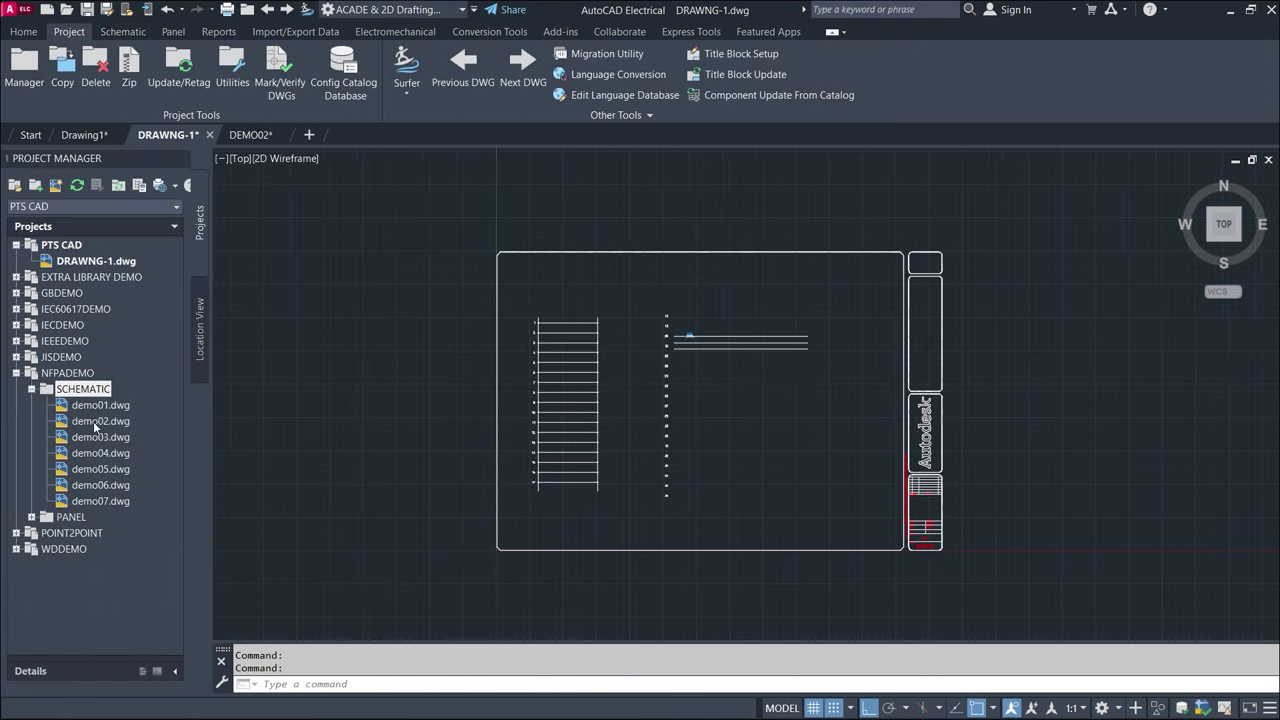
double_click(95, 425)
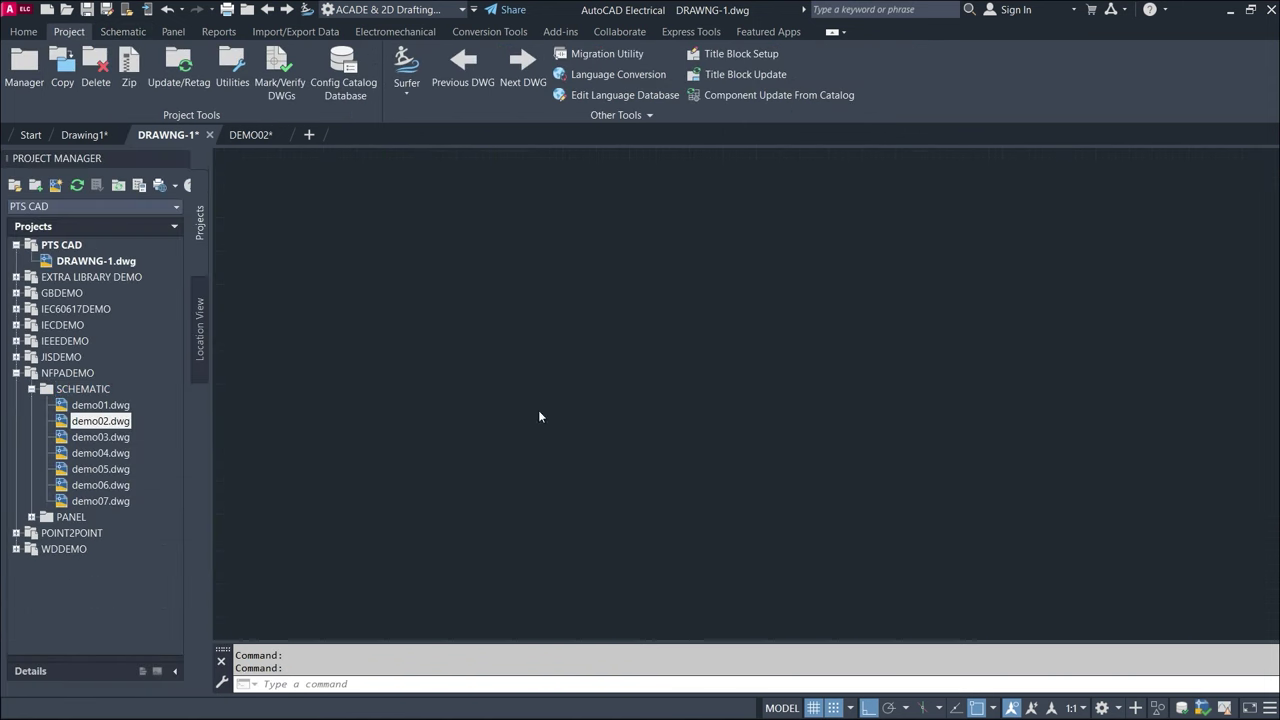
left_click(186, 163)
mouse_move(488, 291)
middle_mouse_down()
mouse_move(630, 273)
mouse_move(628, 291)
middle_mouse_up()
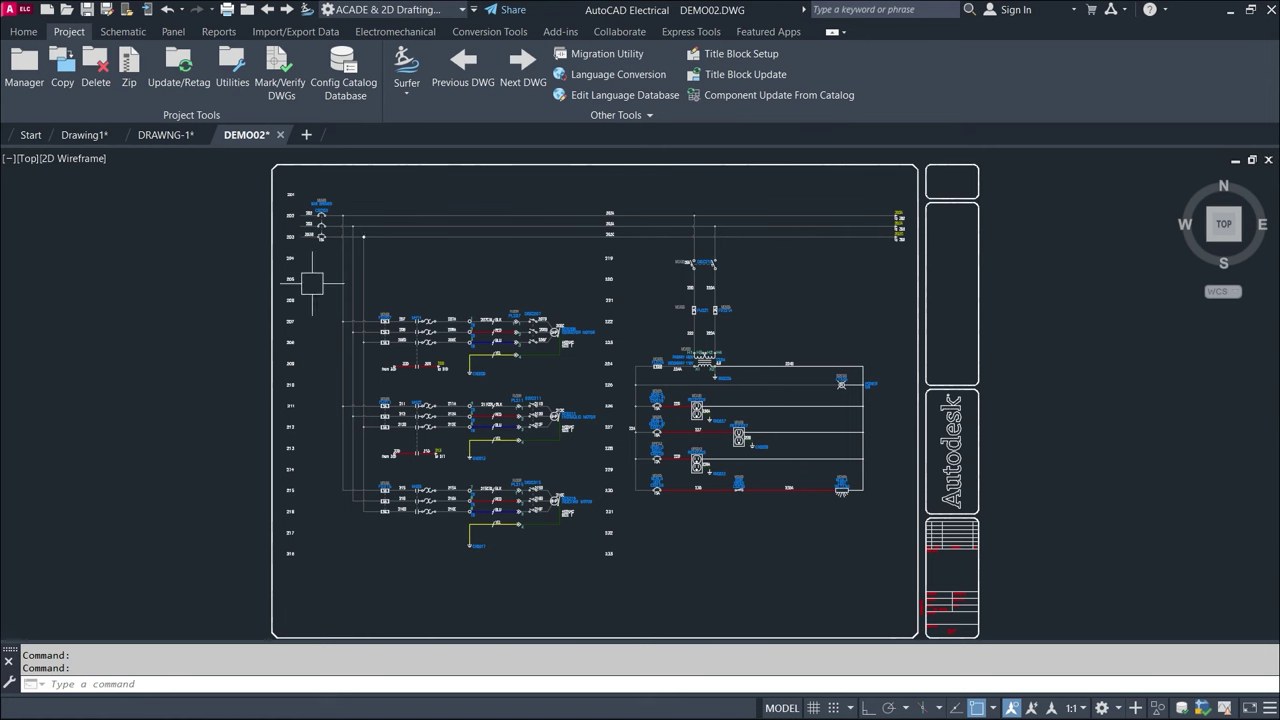
mouse_move(652, 253)
middle_mouse_down()
mouse_move(766, 250)
mouse_move(646, 245)
middle_mouse_up()
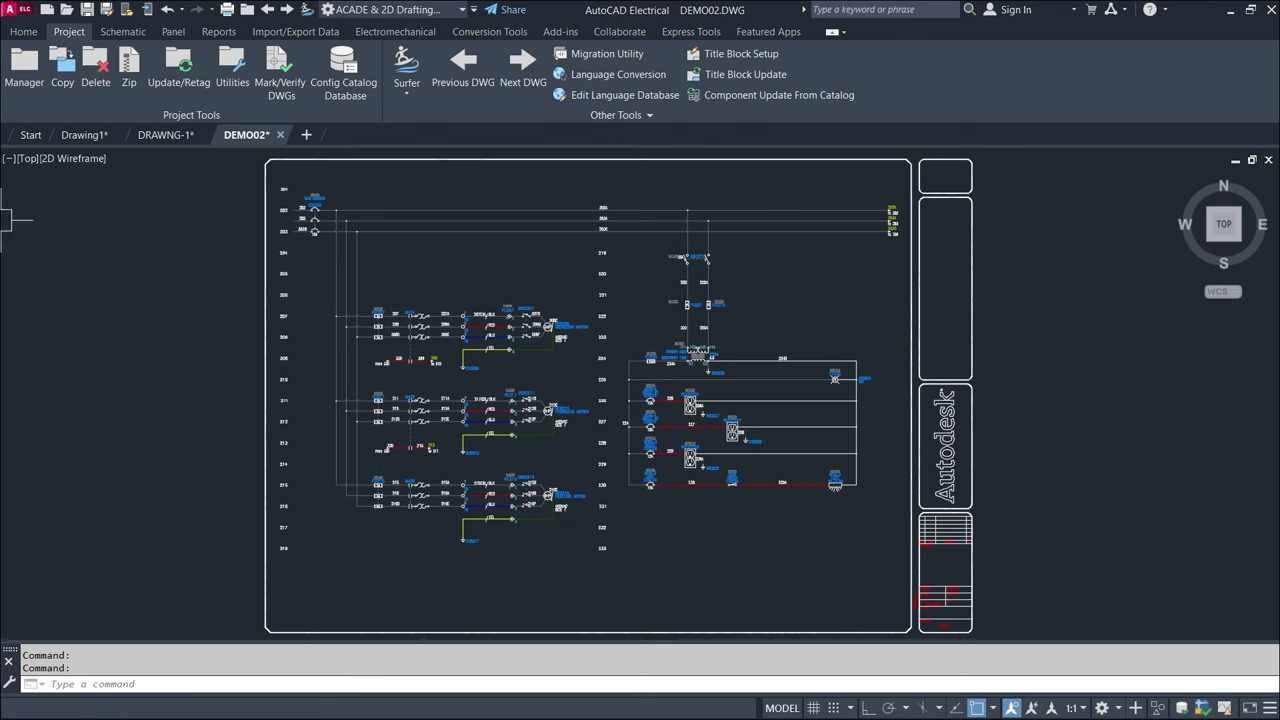
left_click(218, 31)
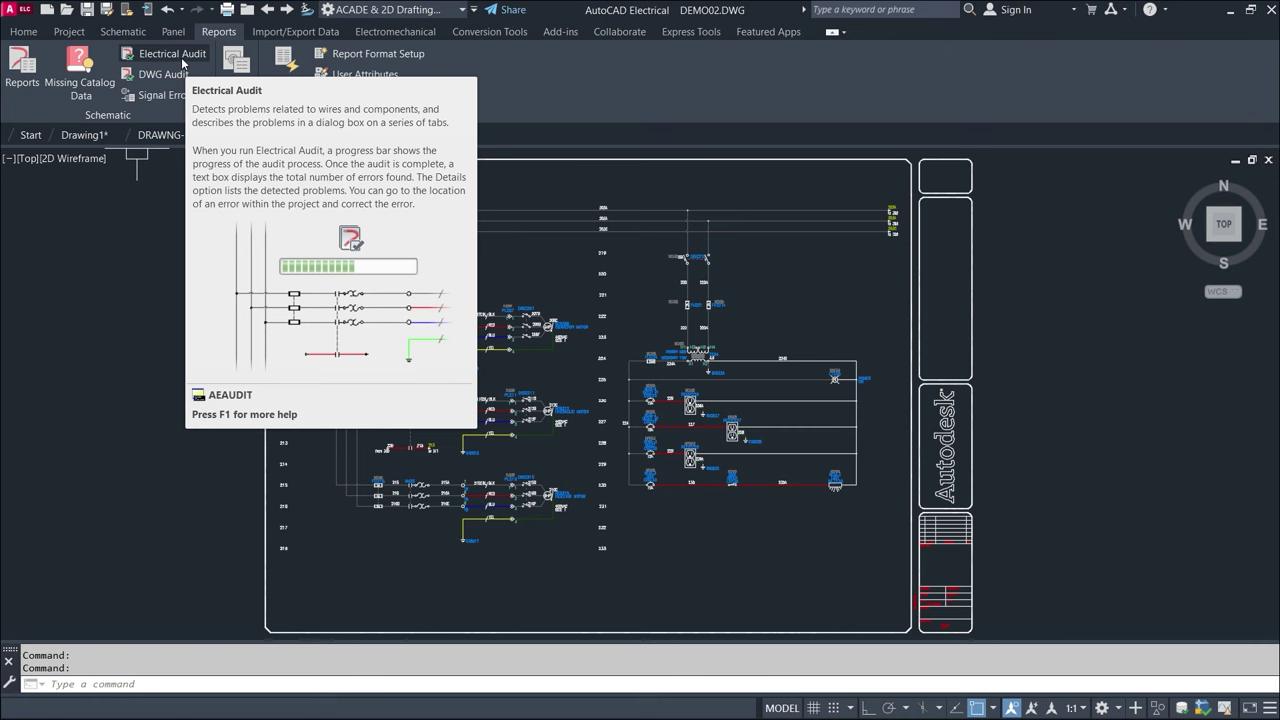
left_click(30, 30)
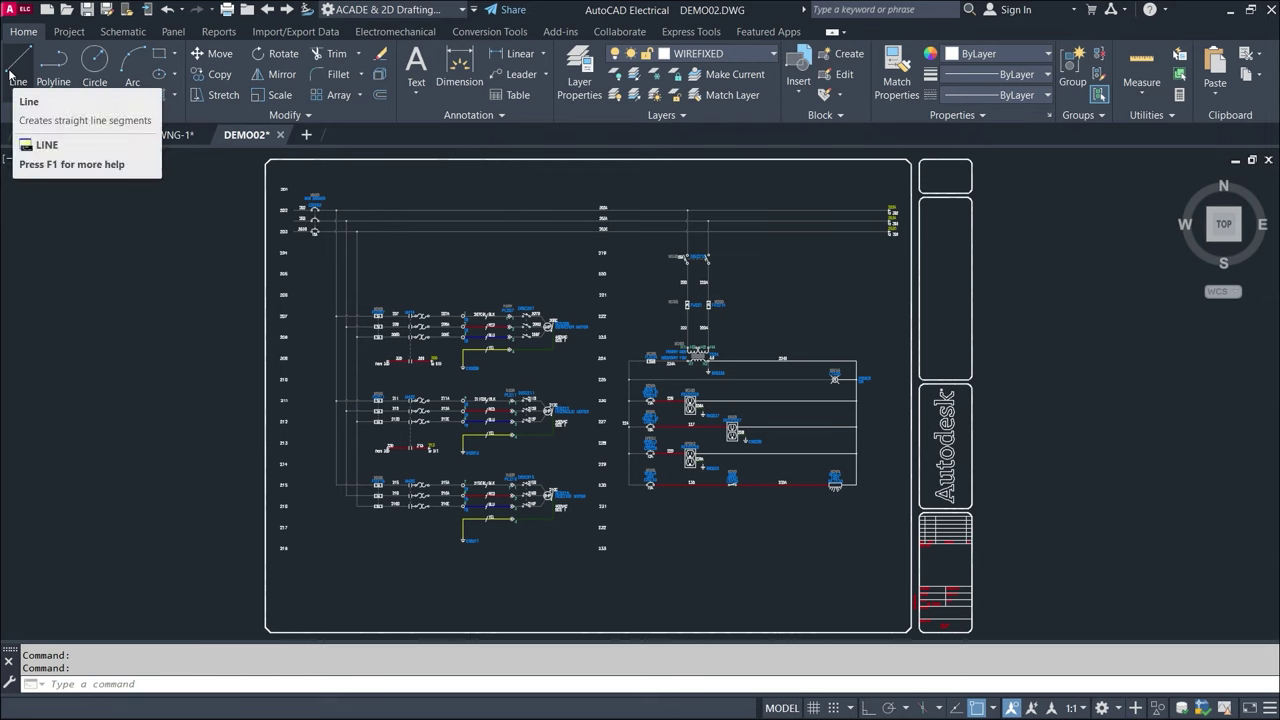
mouse_move(18, 68)
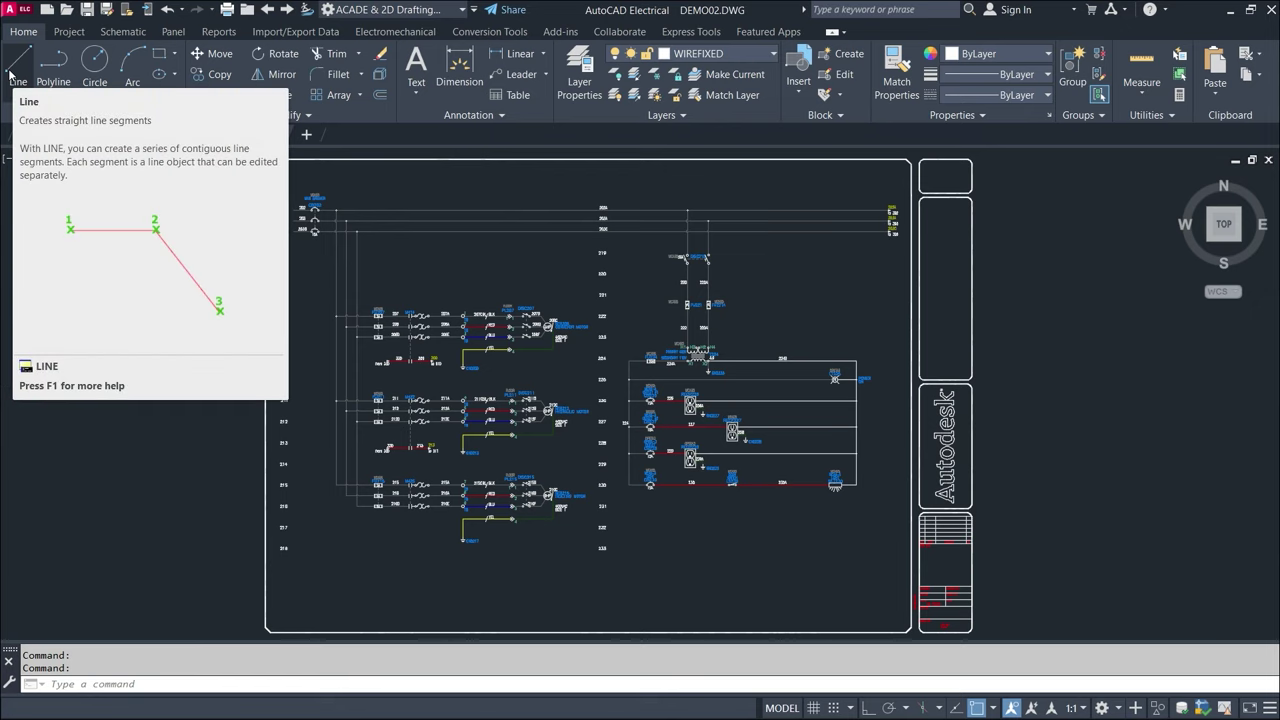
- Read the Help page for the Line command, then close it
key("F1")
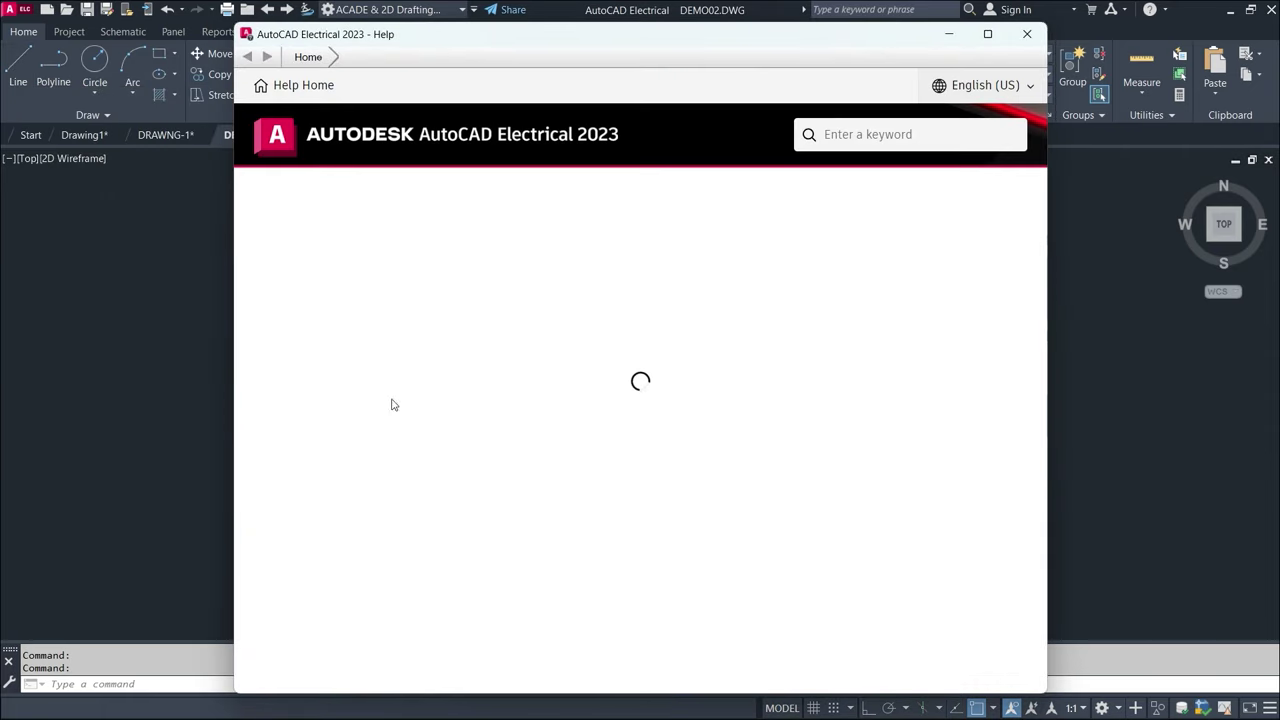
scroll(600, 450, "down", 1)
scroll(605, 492, "down", 8)
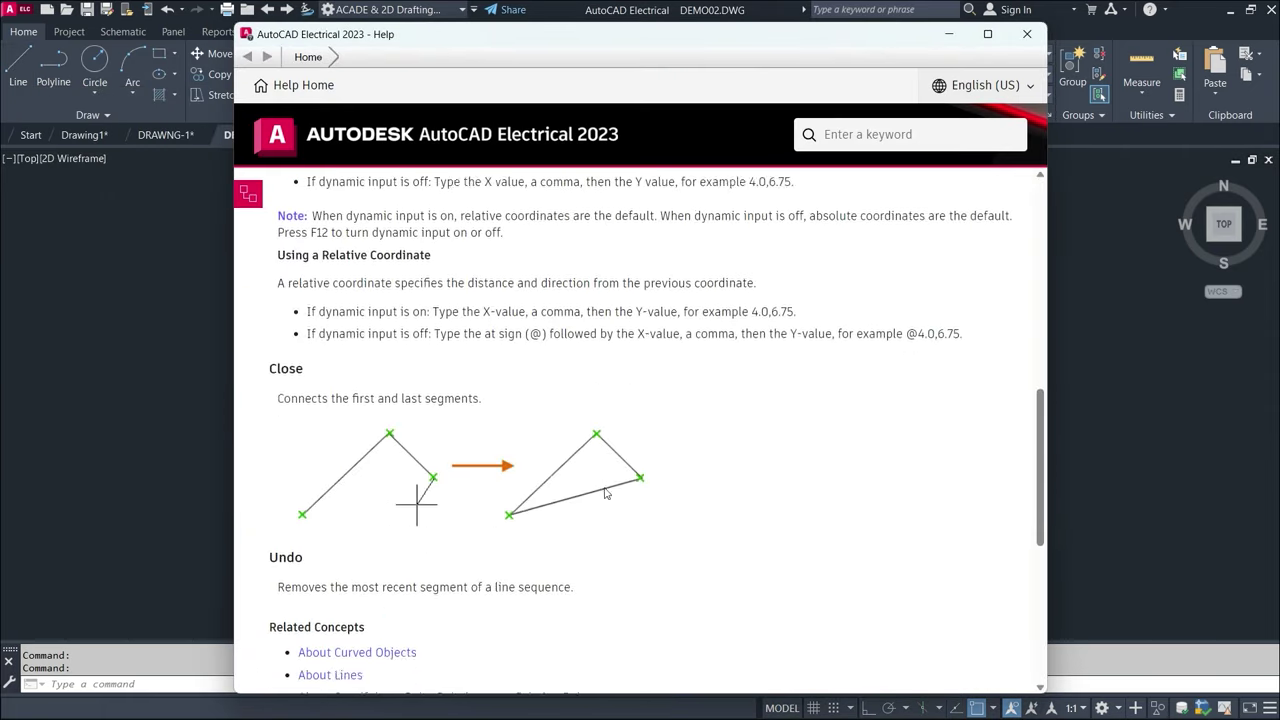
scroll(605, 492, "down", 5)
left_click(1027, 34)
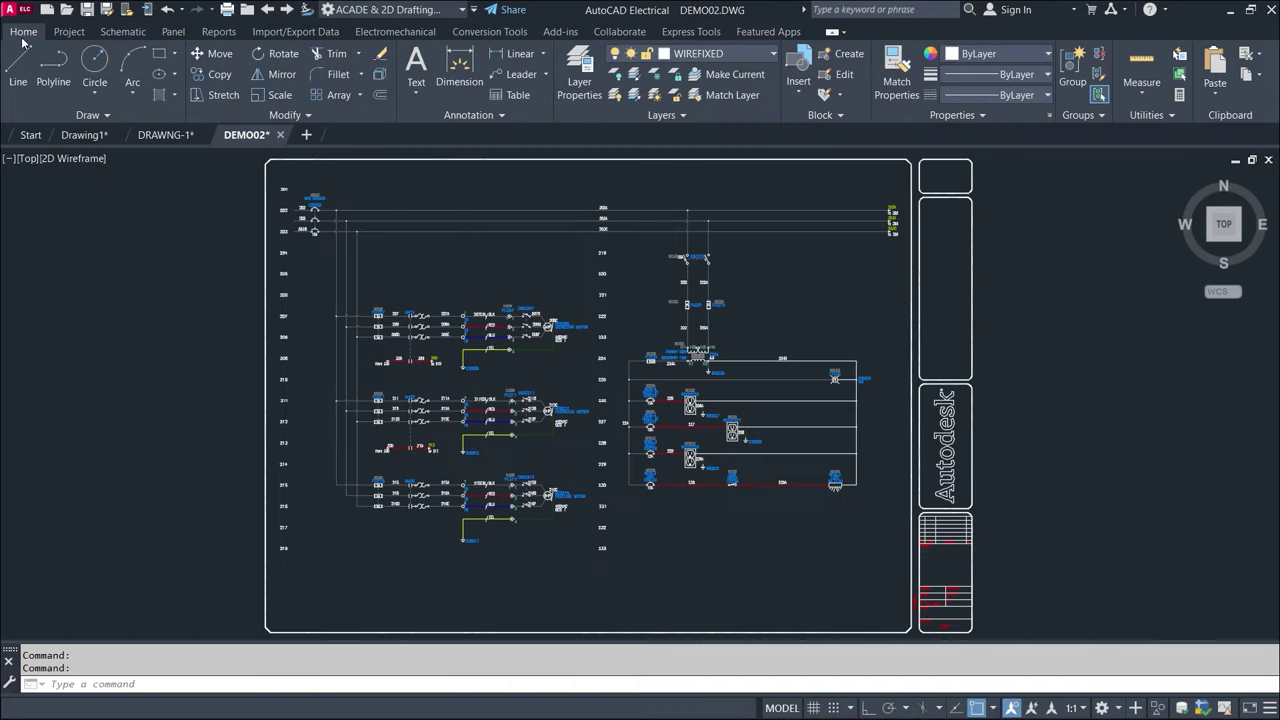
- From the Reports tools, read the Help page on Electrical Audit, then close it
left_click(123, 31)
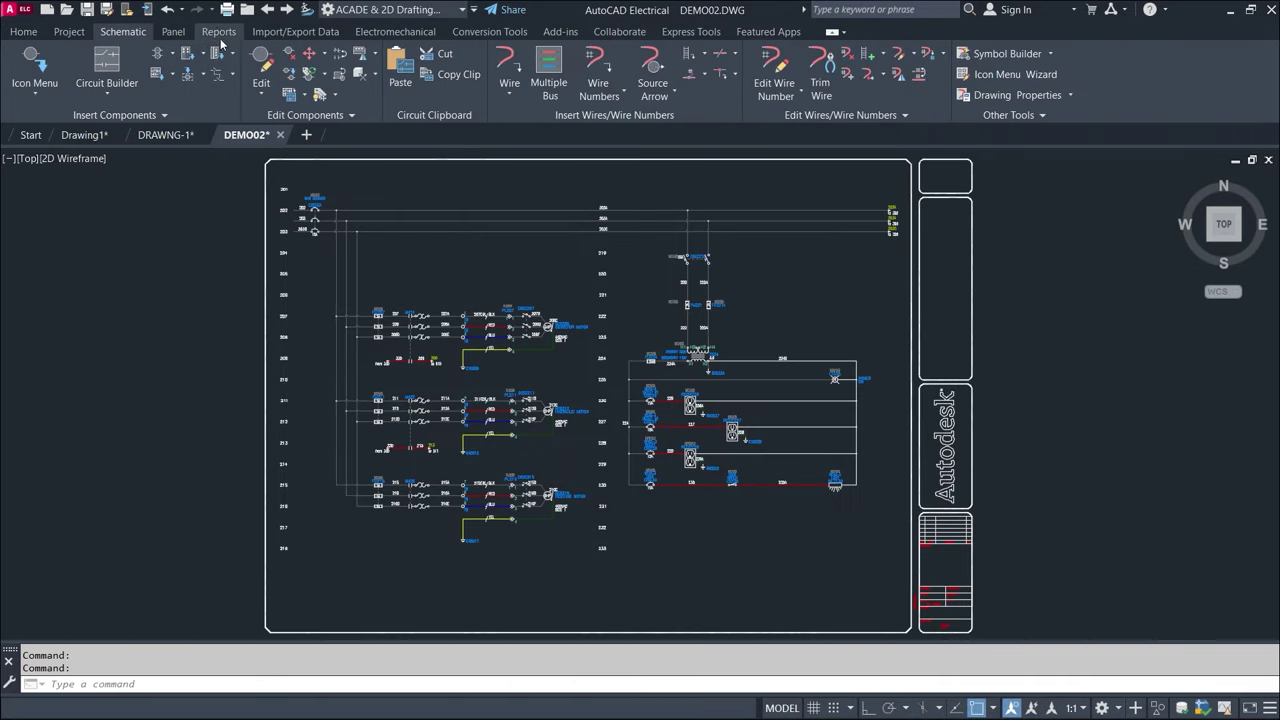
left_click(219, 33)
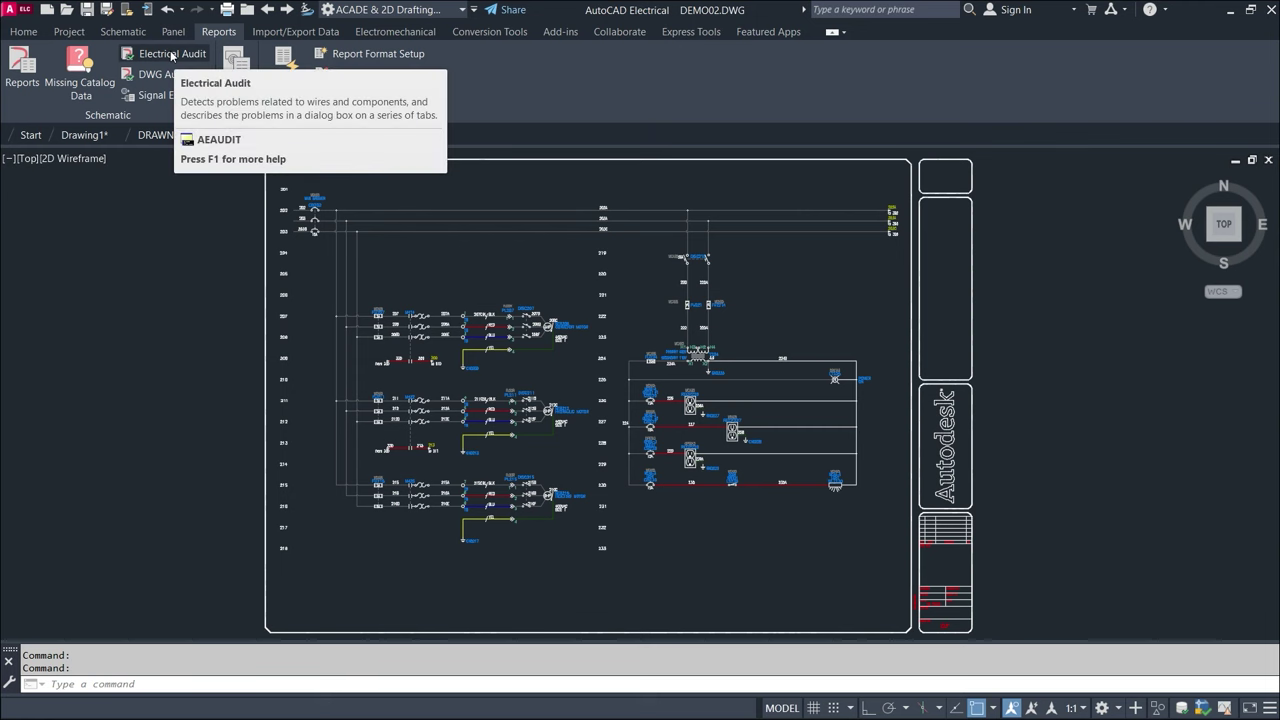
mouse_move(166, 54)
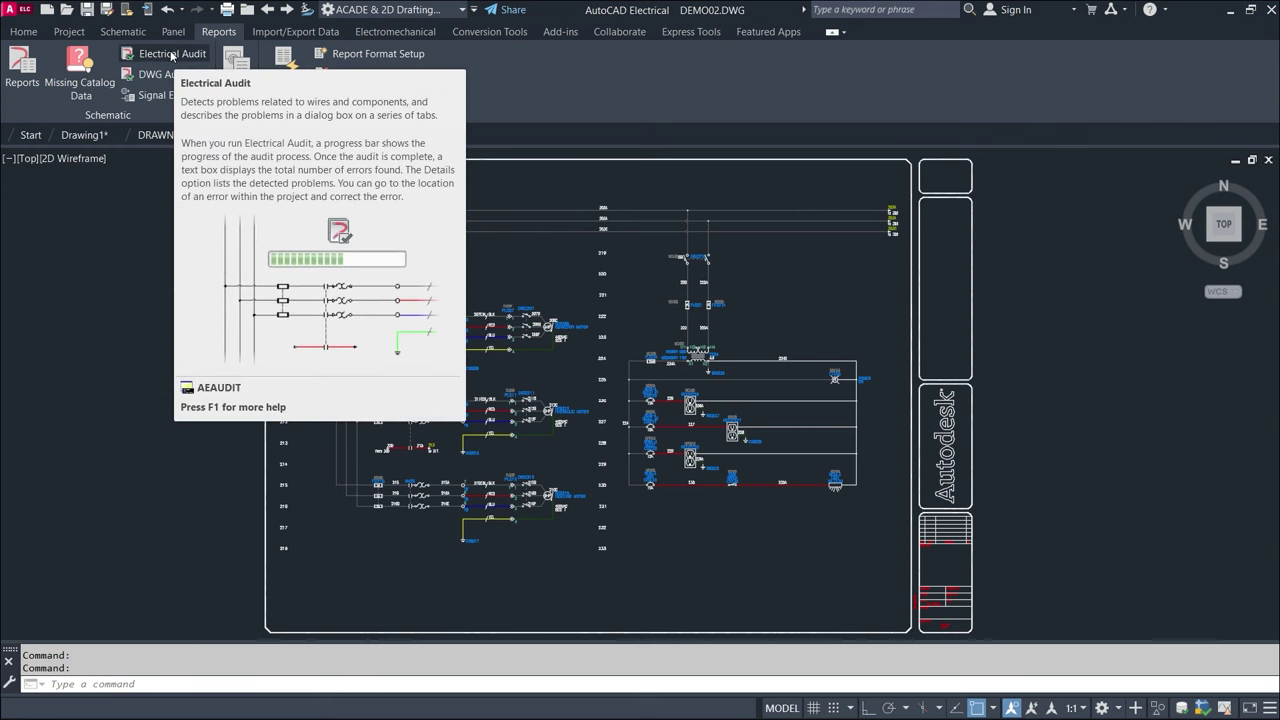
key("F1")
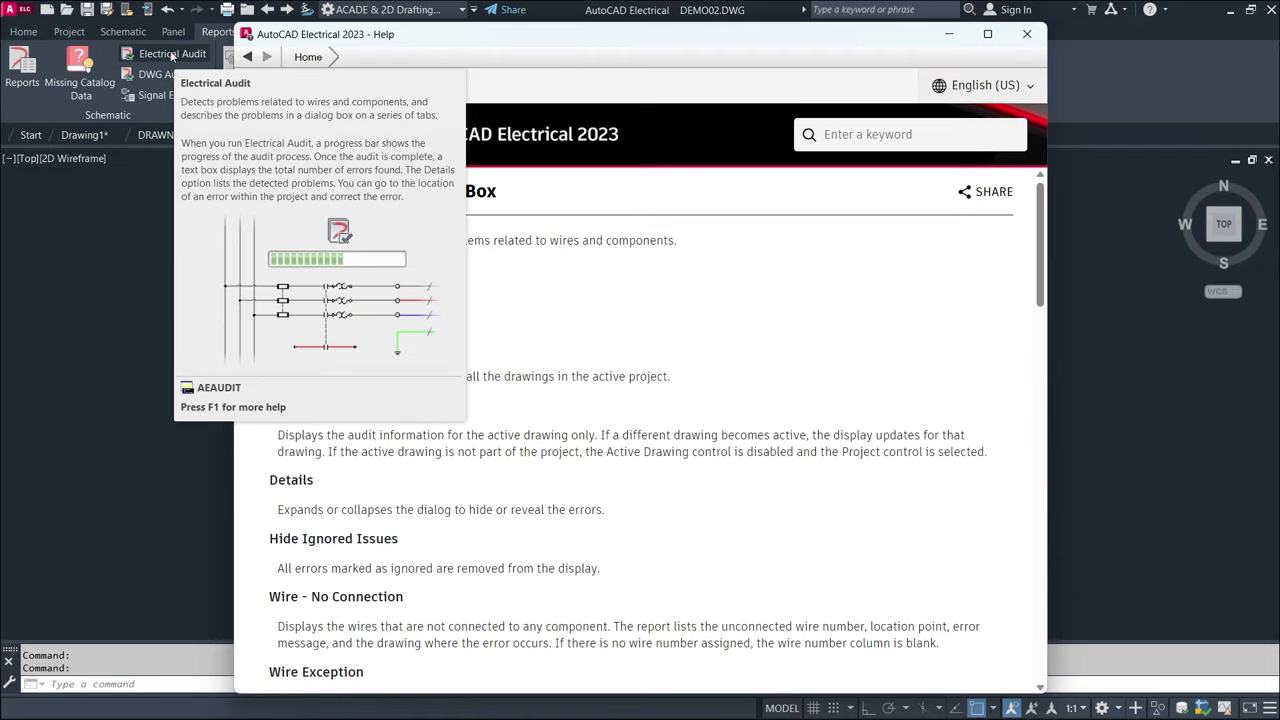
scroll(444, 371, "down", 2)
scroll(444, 371, "down", 4)
scroll(471, 449, "down", 3)
scroll(471, 449, "up", 1)
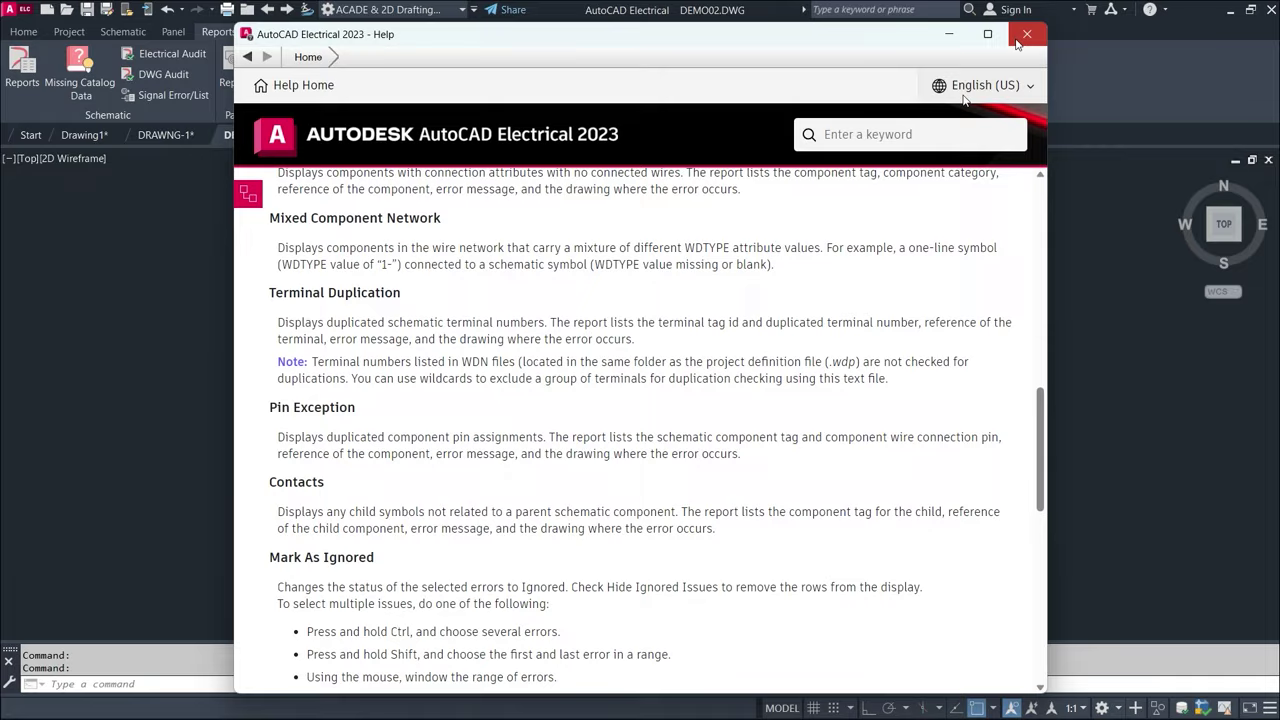
left_click(1027, 34)
- Run the Electrical Audit, review the 33 issues for PTS CAD.wdp, and close the results
left_click(168, 53)
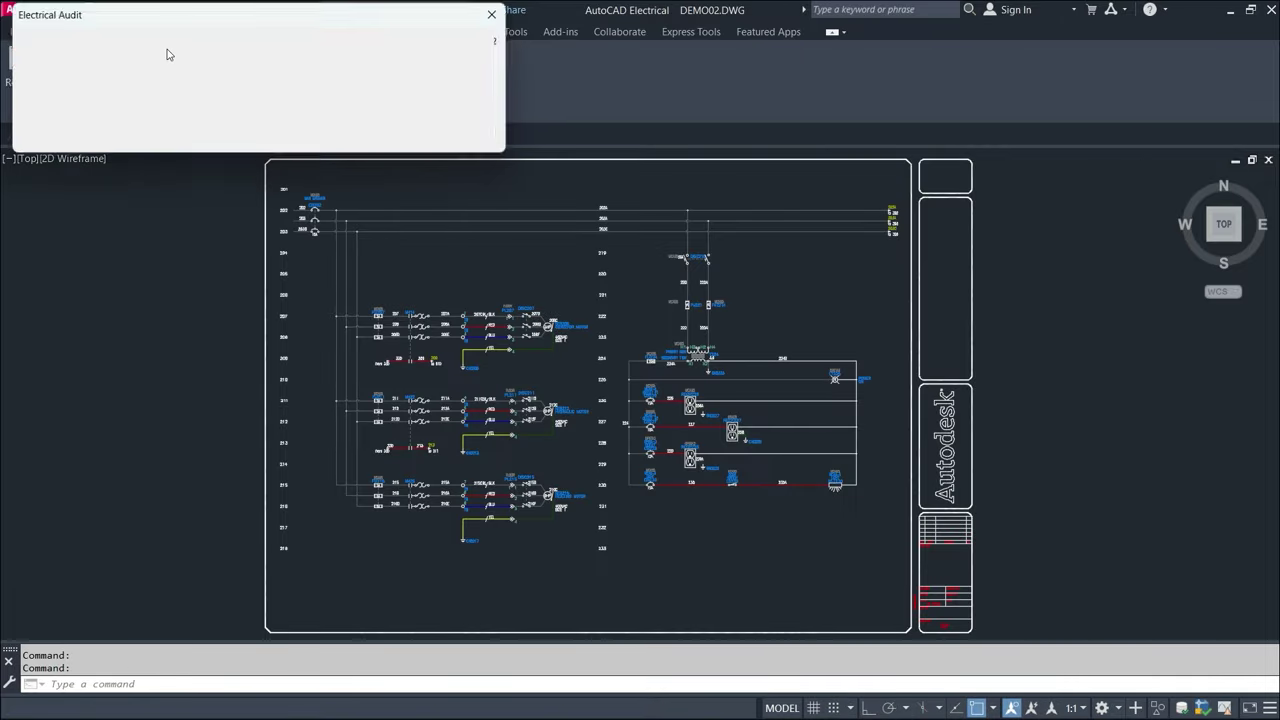
left_click_drag(285, 17, 830, 170)
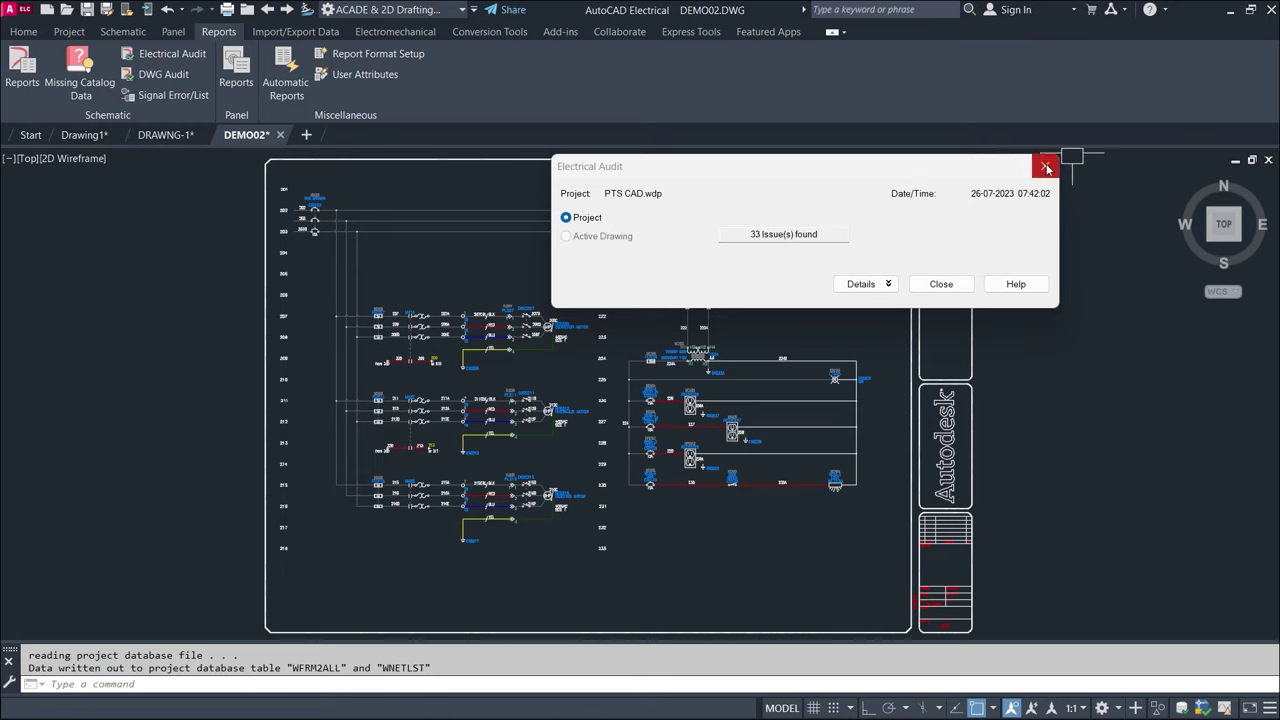
left_click(1045, 167)
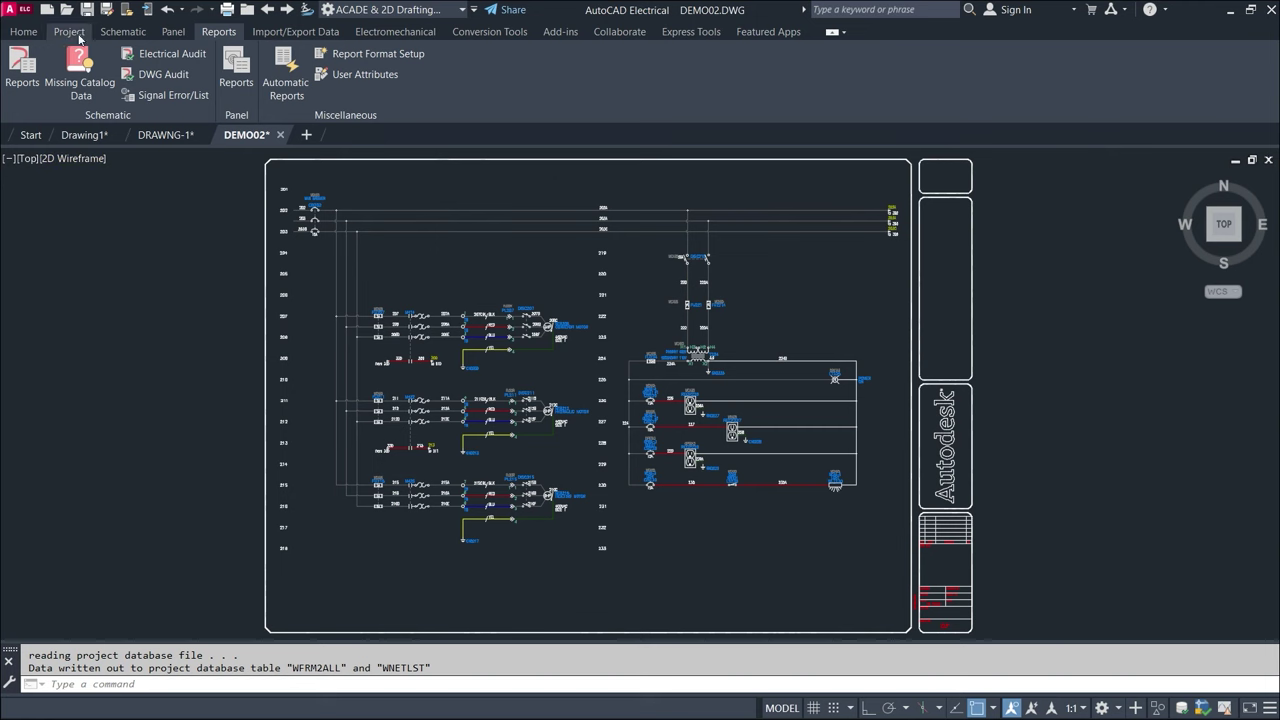
left_click(112, 33)
- Make NFPADEMO the active project from the Project Manager
left_click(69, 31)
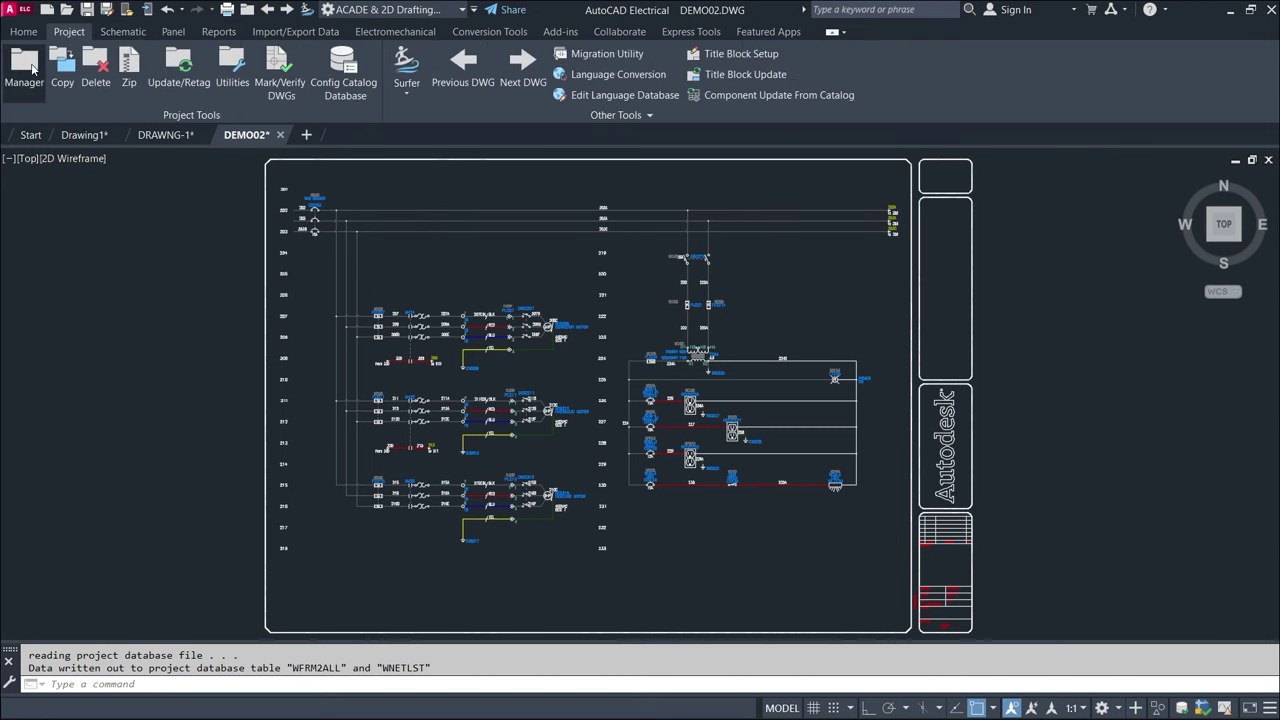
left_click(24, 70)
right_click(67, 372)
left_click(98, 381)
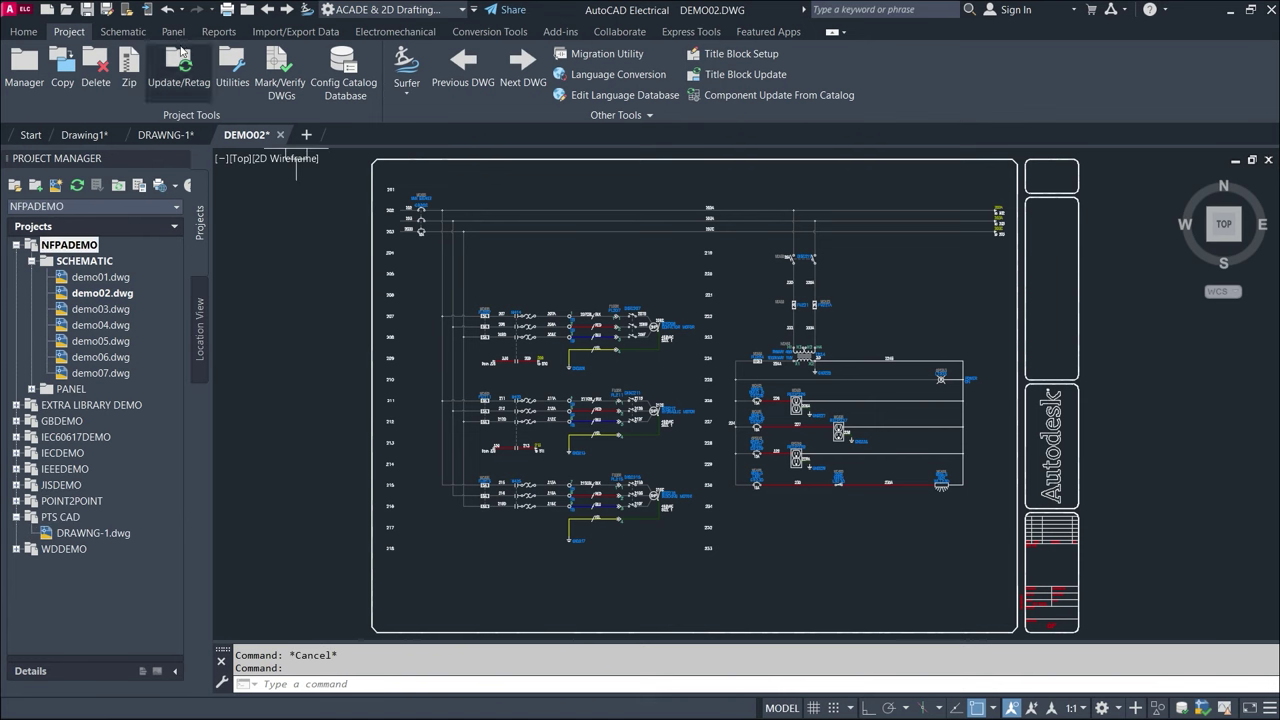
- Audit NFPADEMO (54 issues), then limit the audit to DEMO02.DWG (17 issues)
left_click(219, 32)
left_click(182, 52)
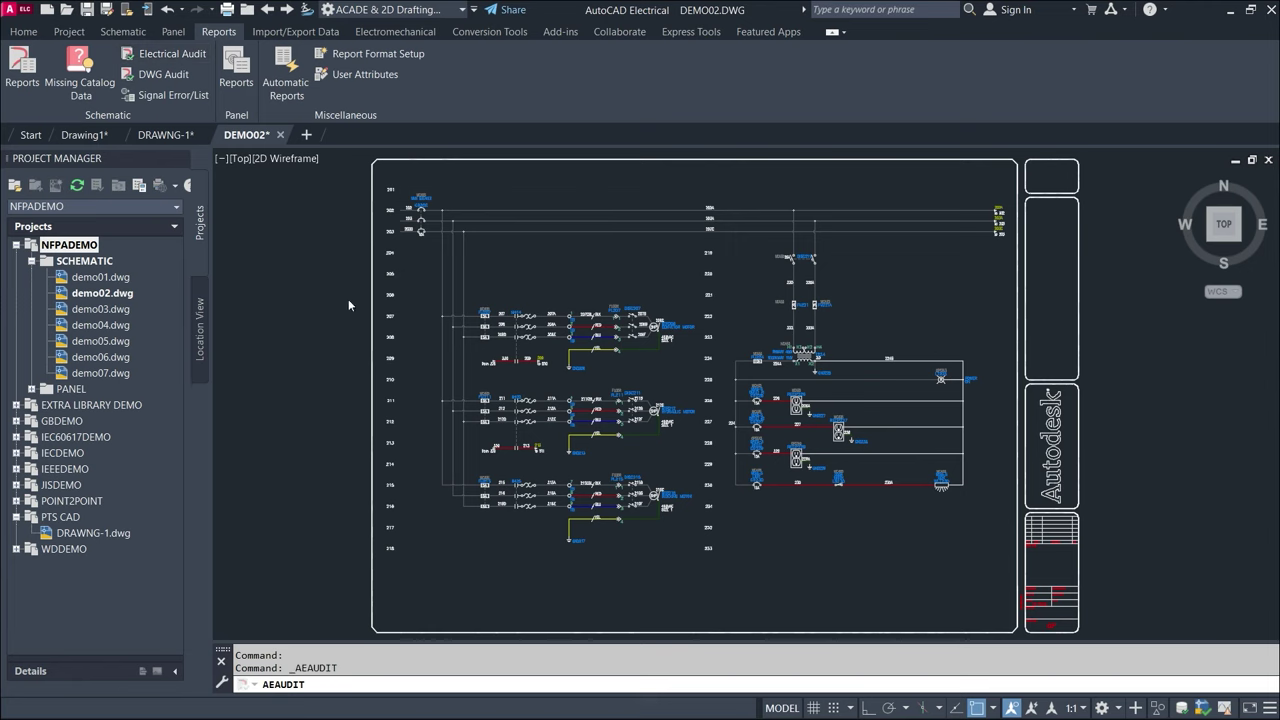
left_click_drag(313, 11, 665, 91)
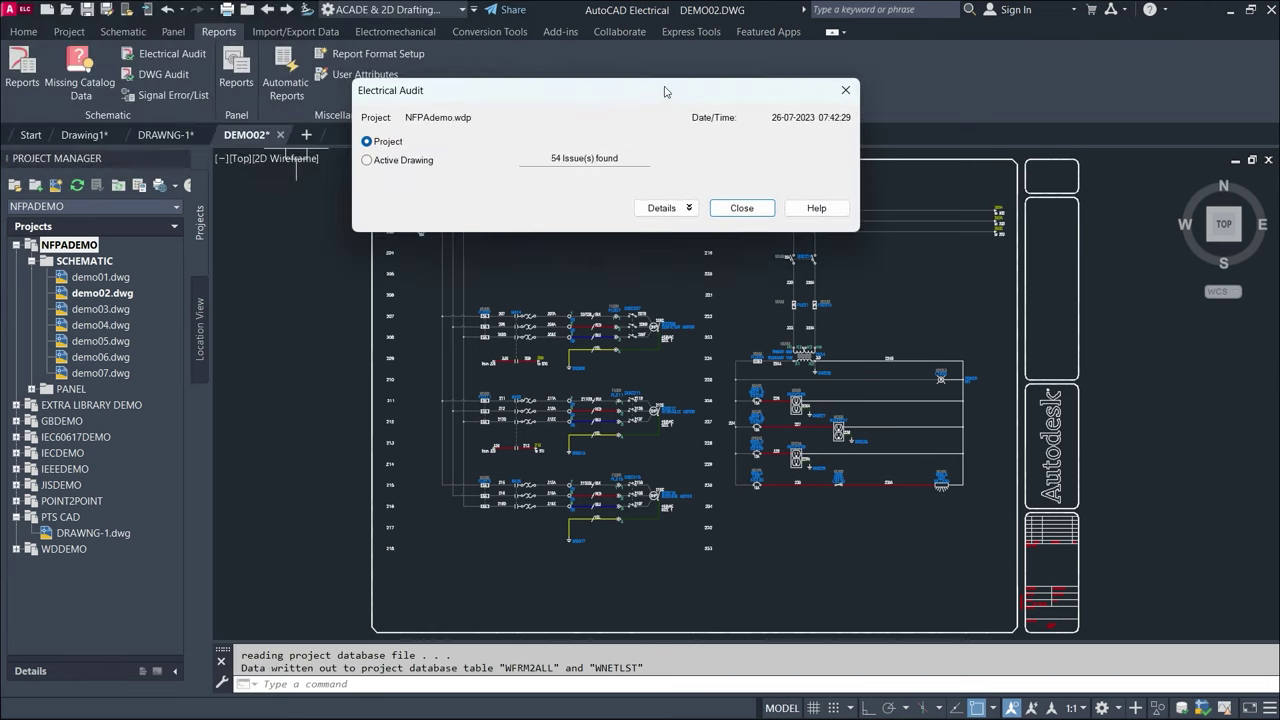
left_click(31, 261)
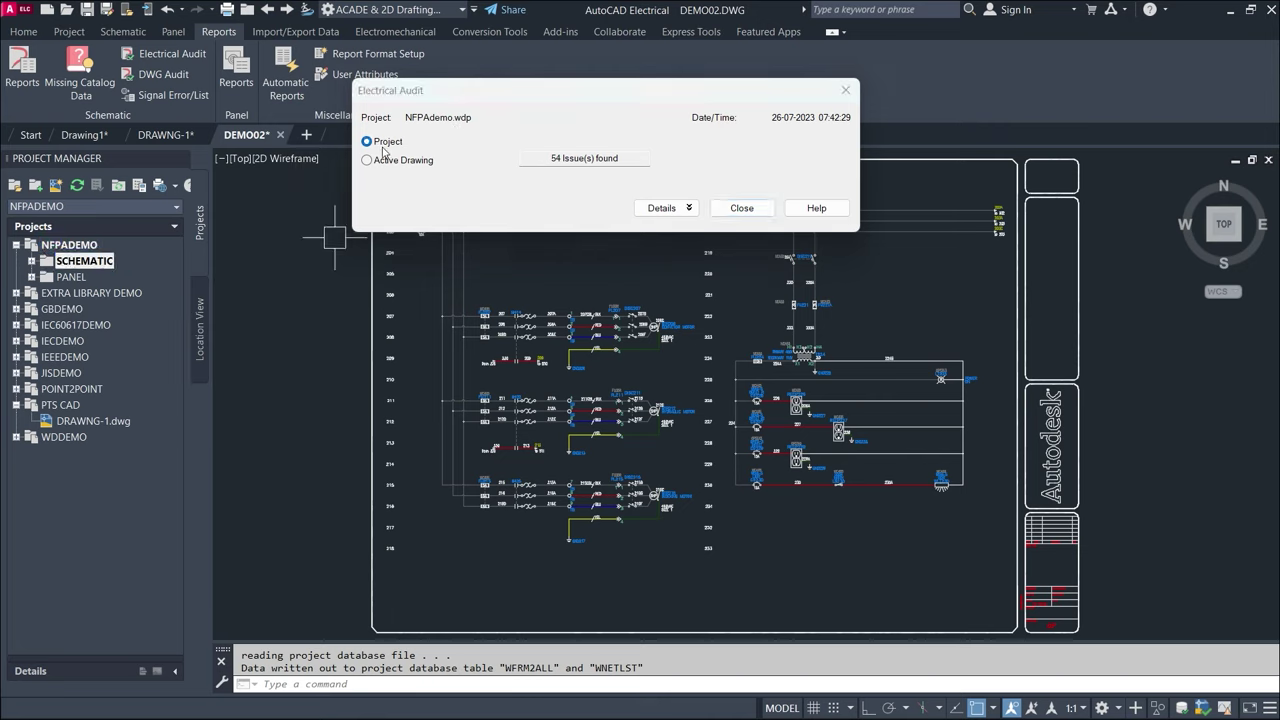
mouse_move(550, 95)
left_mouse_down()
mouse_move(232, 193)
mouse_move(460, 251)
mouse_move(258, 81)
left_mouse_up()
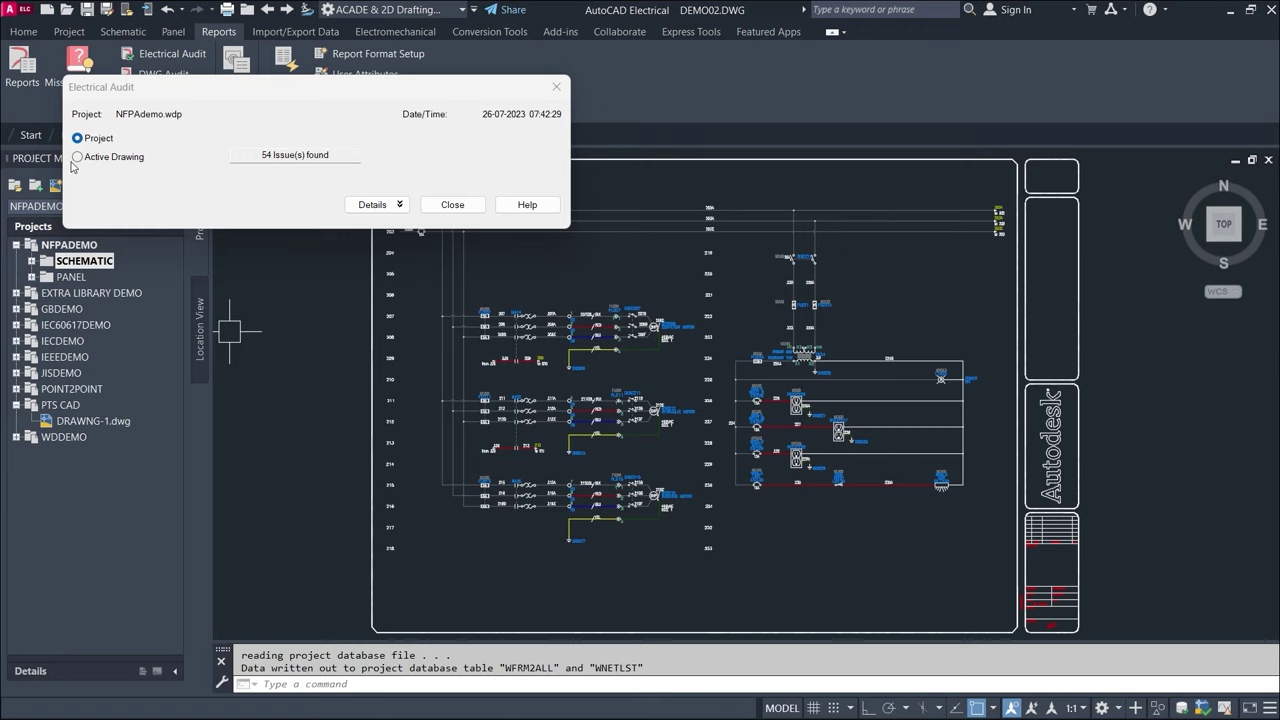
left_click(78, 157)
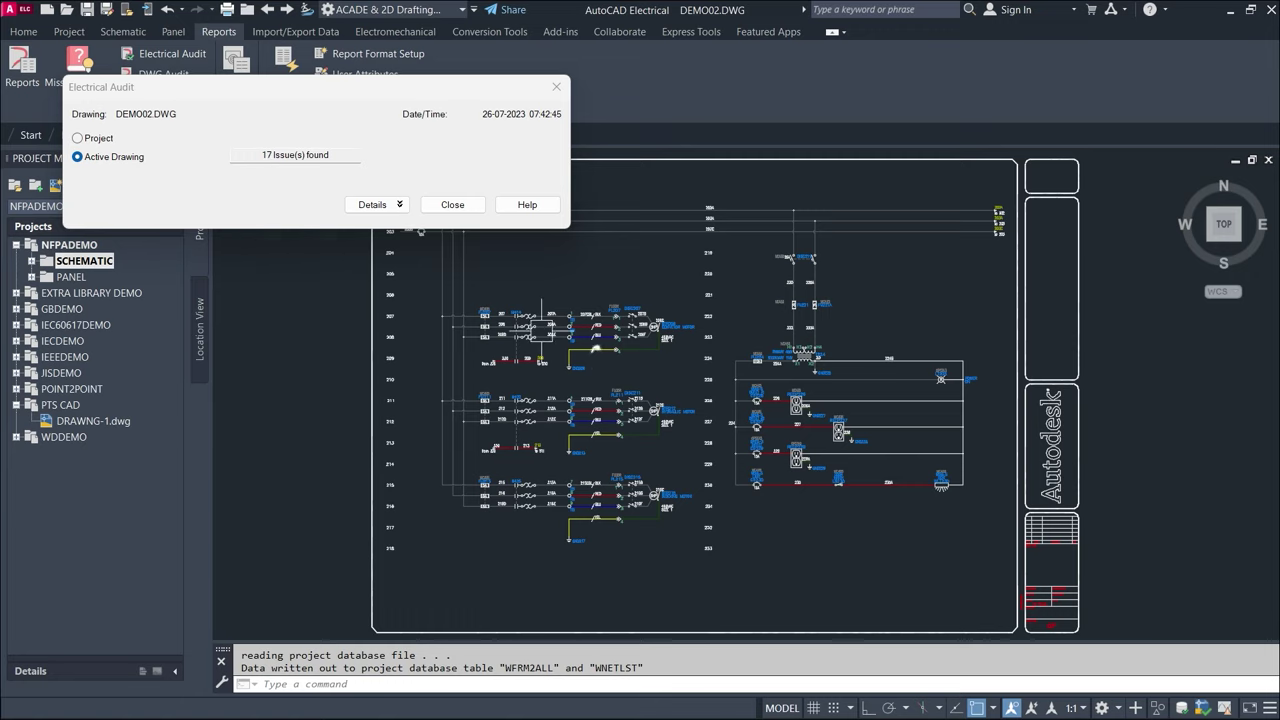
left_click(316, 158)
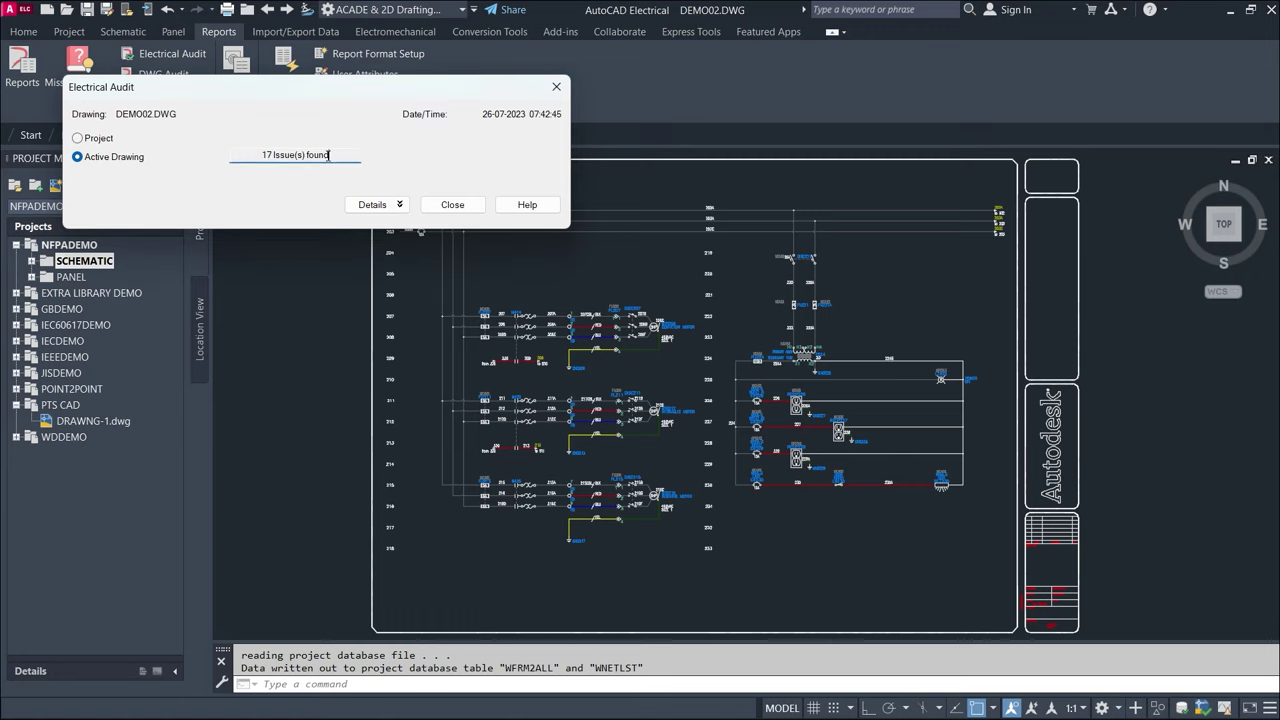
- Expand the audit issue details, then close the audit and pan around the schematic
left_click(403, 205)
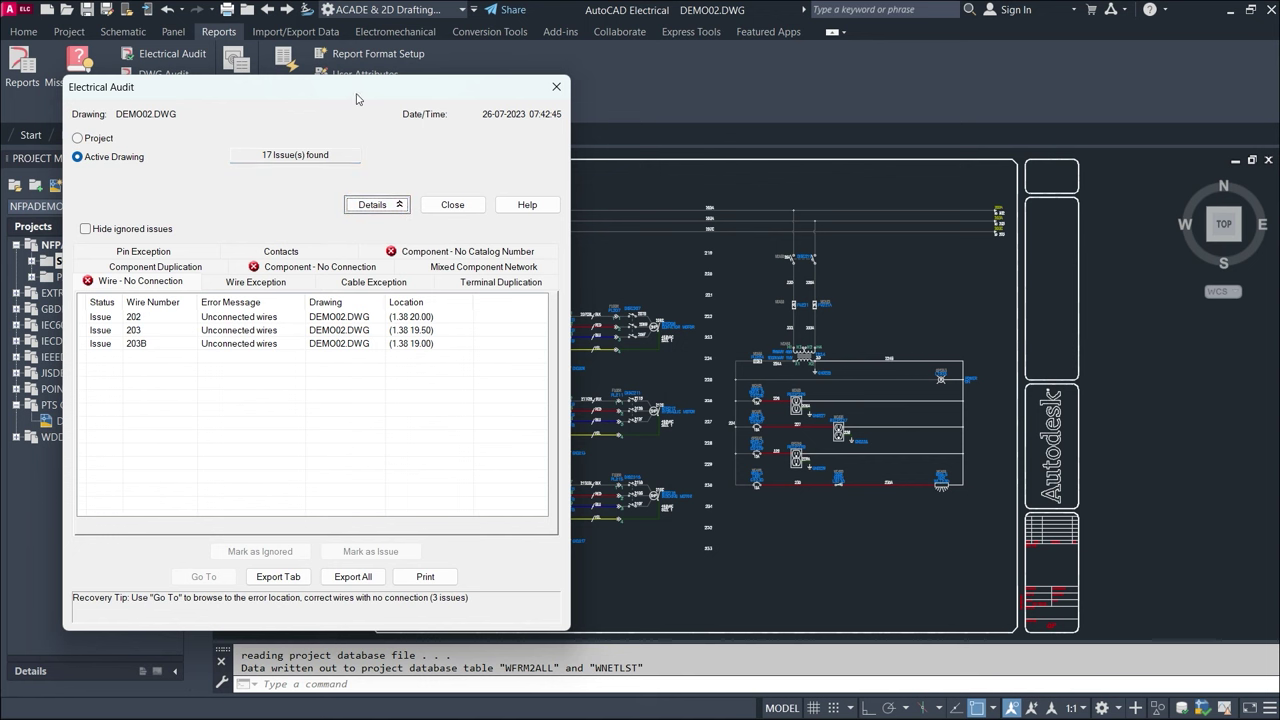
left_click_drag(355, 98, 266, 80)
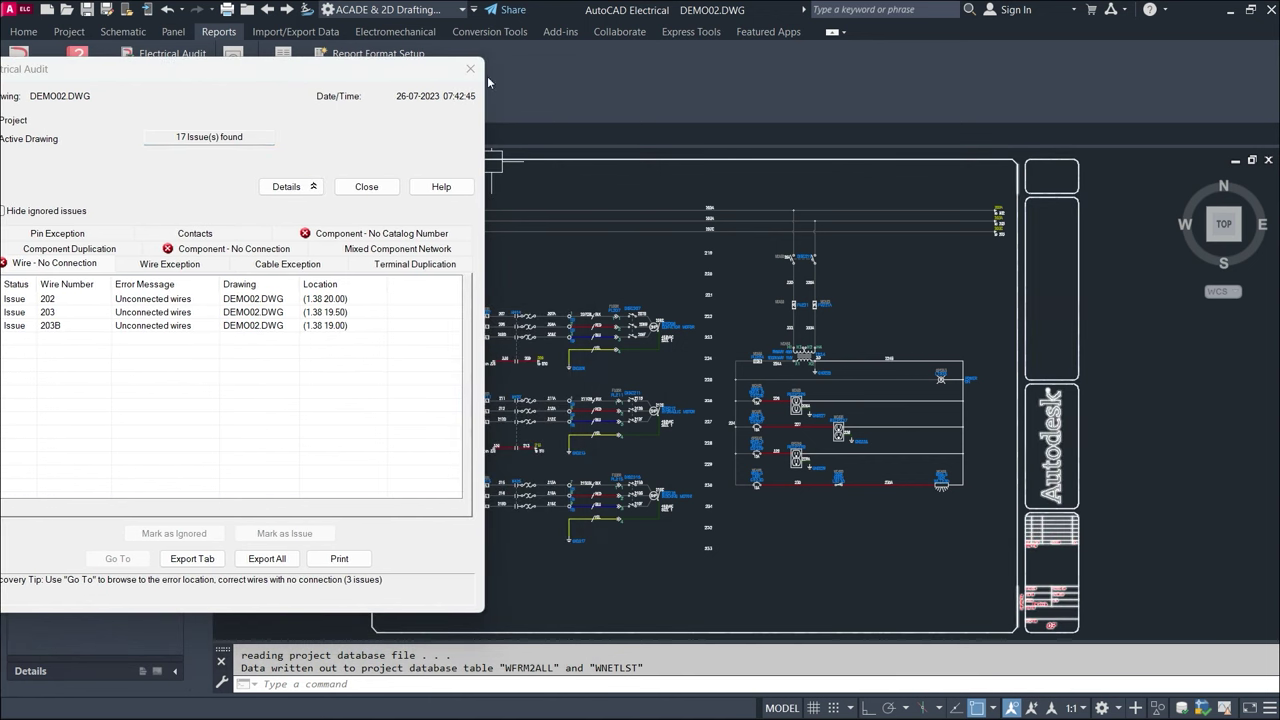
left_click(467, 68)
mouse_move(782, 334)
middle_mouse_down()
mouse_move(945, 358)
mouse_move(1013, 332)
middle_mouse_up()
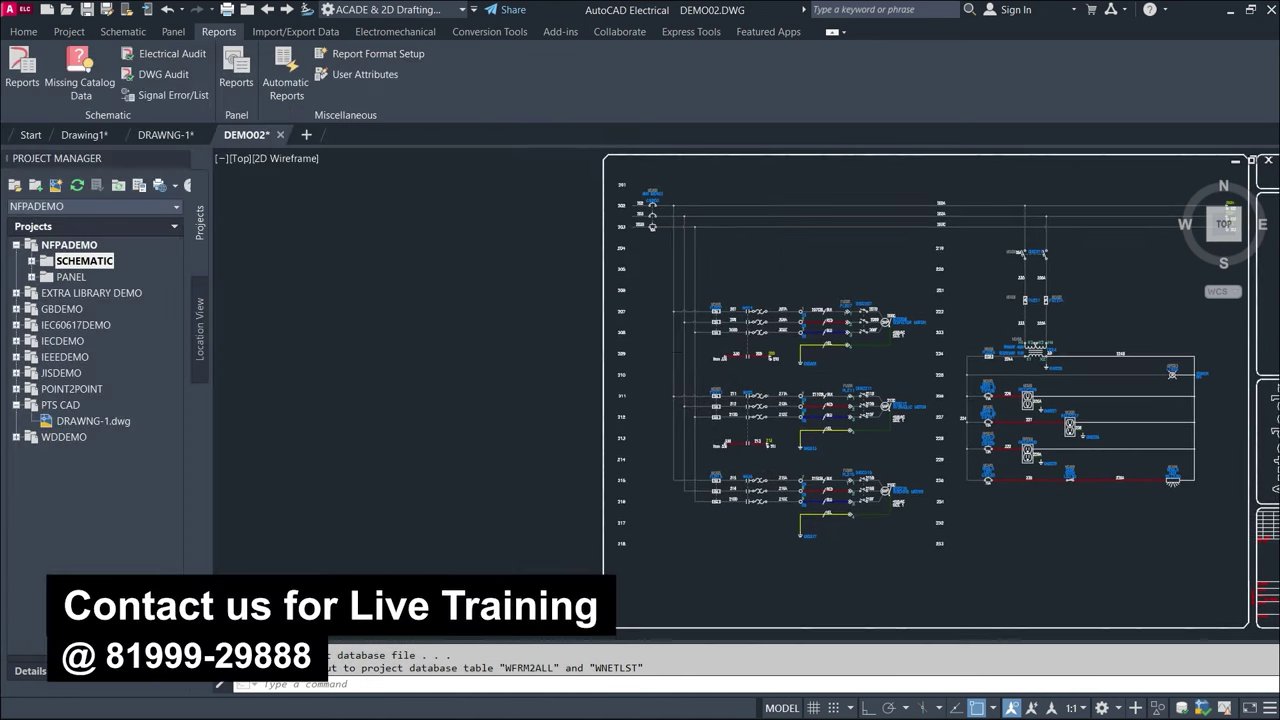
scroll(688, 330, "up", 4)
scroll(776, 382, "down", 2)
scroll(813, 357, "down", 2)
middle_click_drag(813, 357, 815, 360)
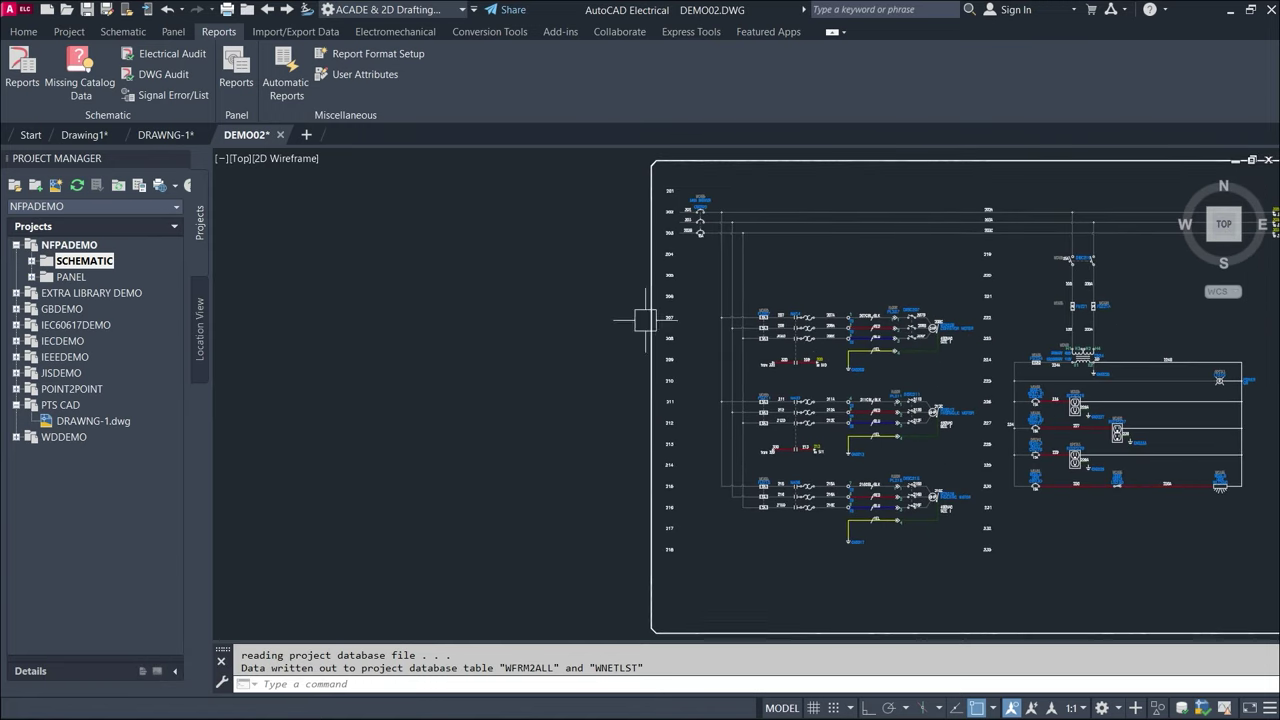
- Rerun the active-drawing audit, zoom to unconnected wire 202 at CB202, then list missing catalog numbers
left_click(184, 53)
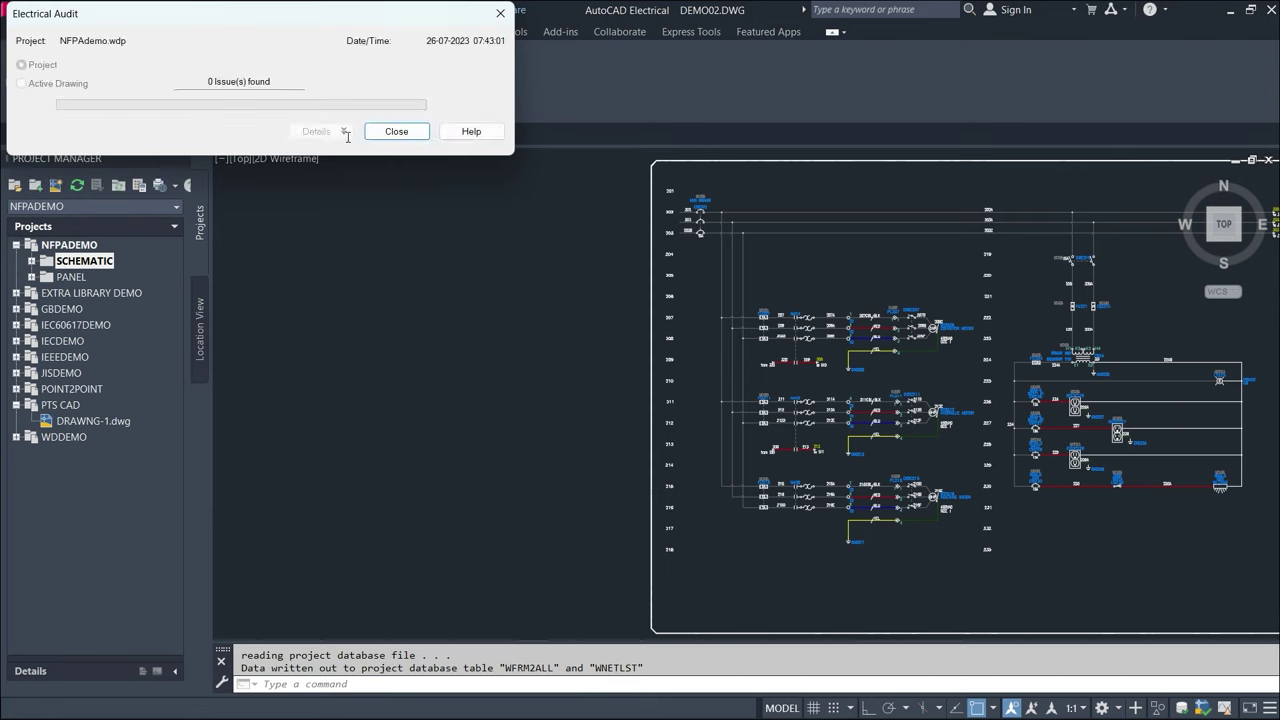
left_click(60, 85)
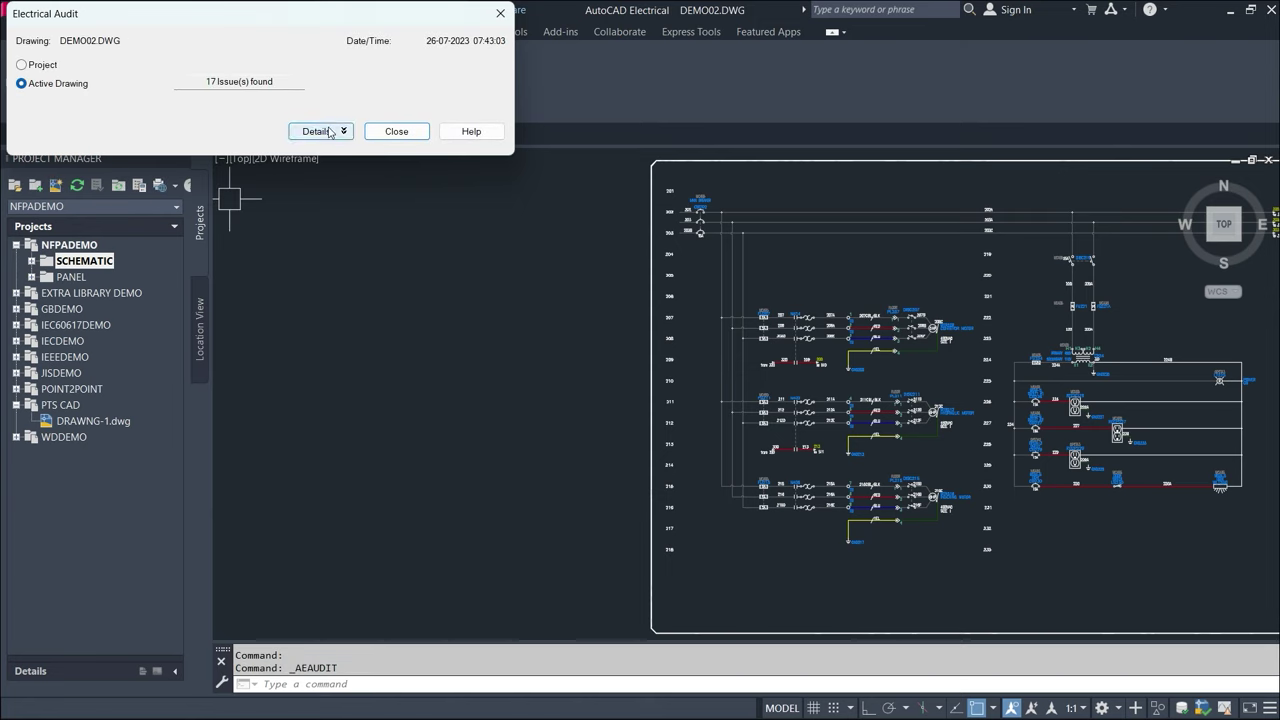
left_click(326, 133)
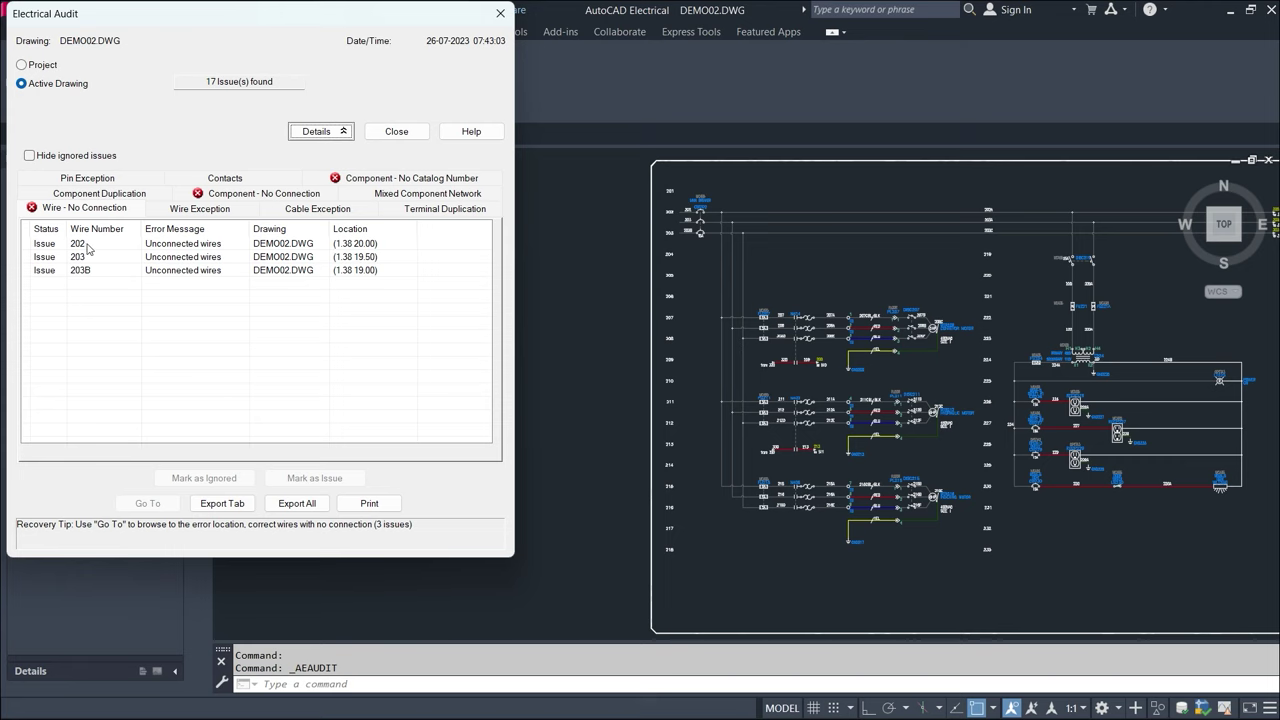
double_click(197, 248)
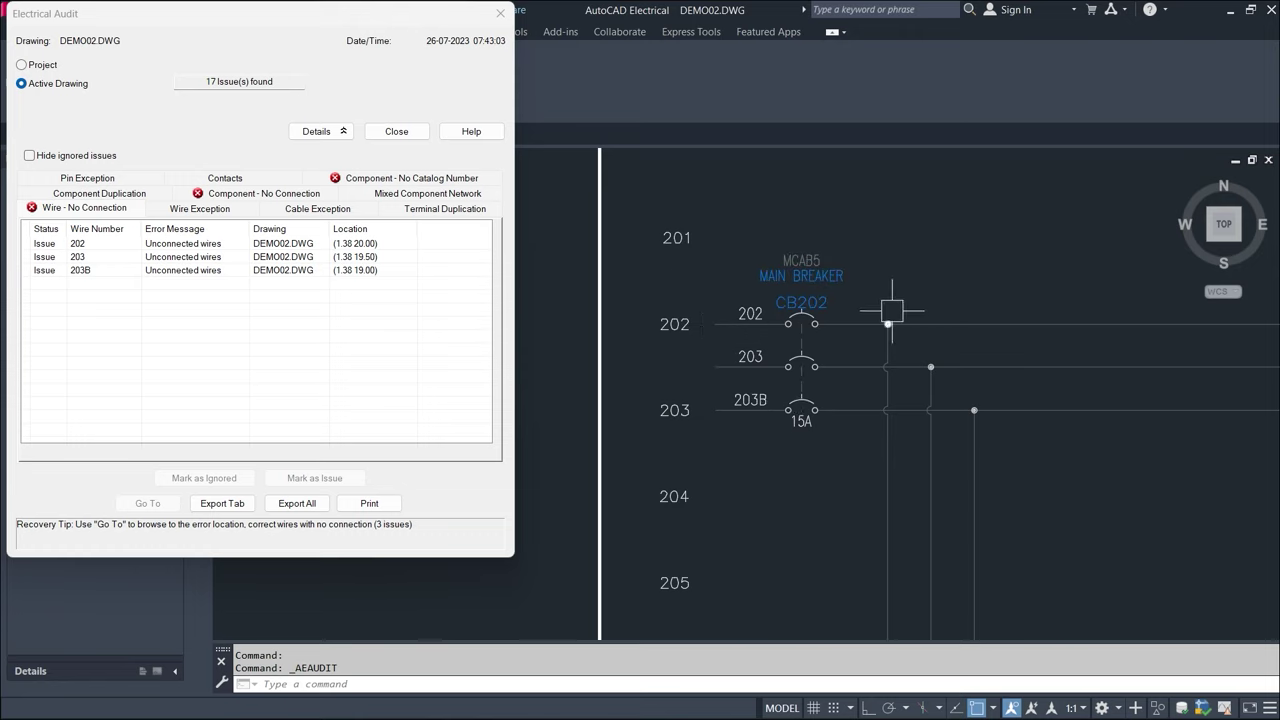
middle_click(913, 355)
middle_click(913, 355)
middle_click_drag(913, 355, 864, 352)
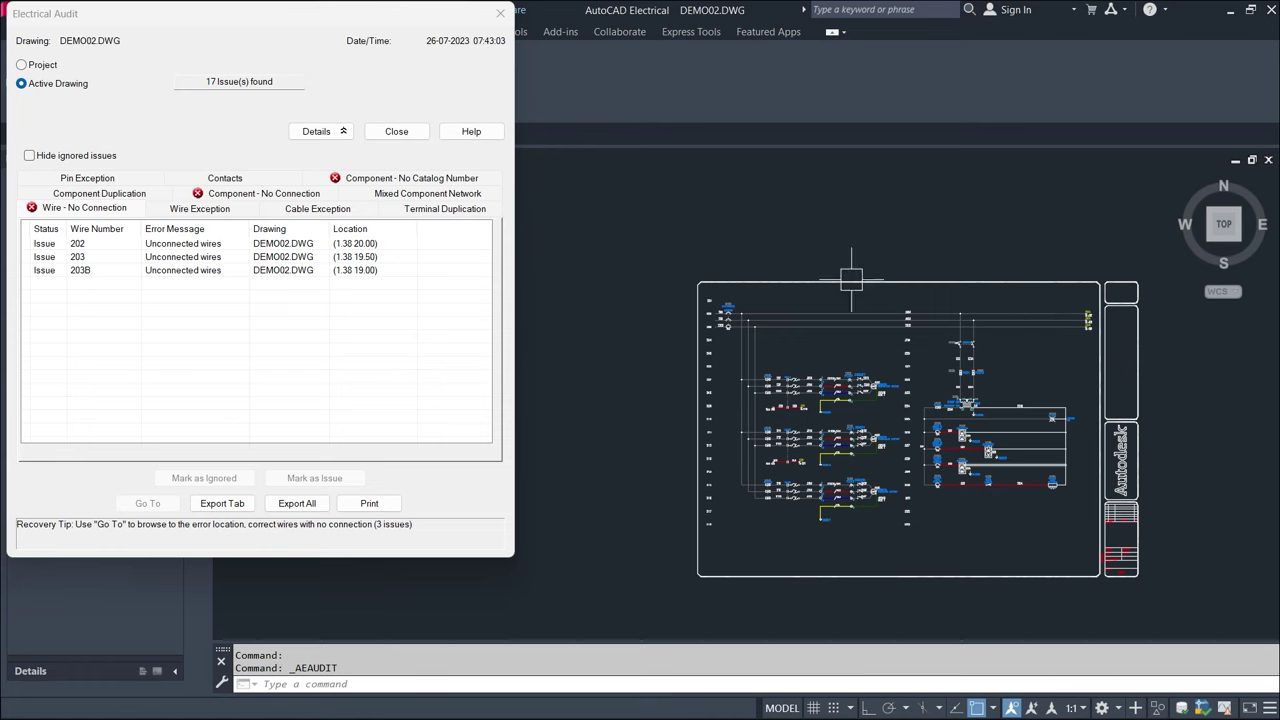
scroll(713, 319, "up", 7)
scroll(705, 315, "up", 1)
scroll(705, 300, "up", 3)
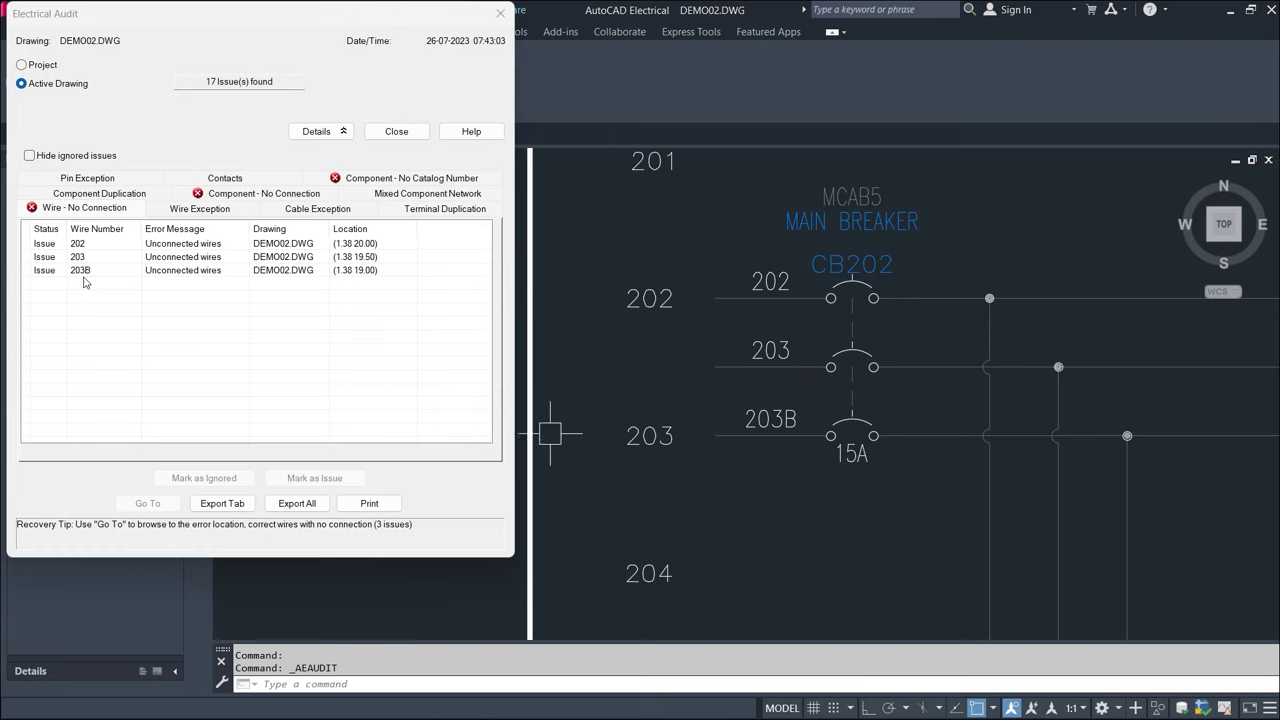
left_click(430, 180)
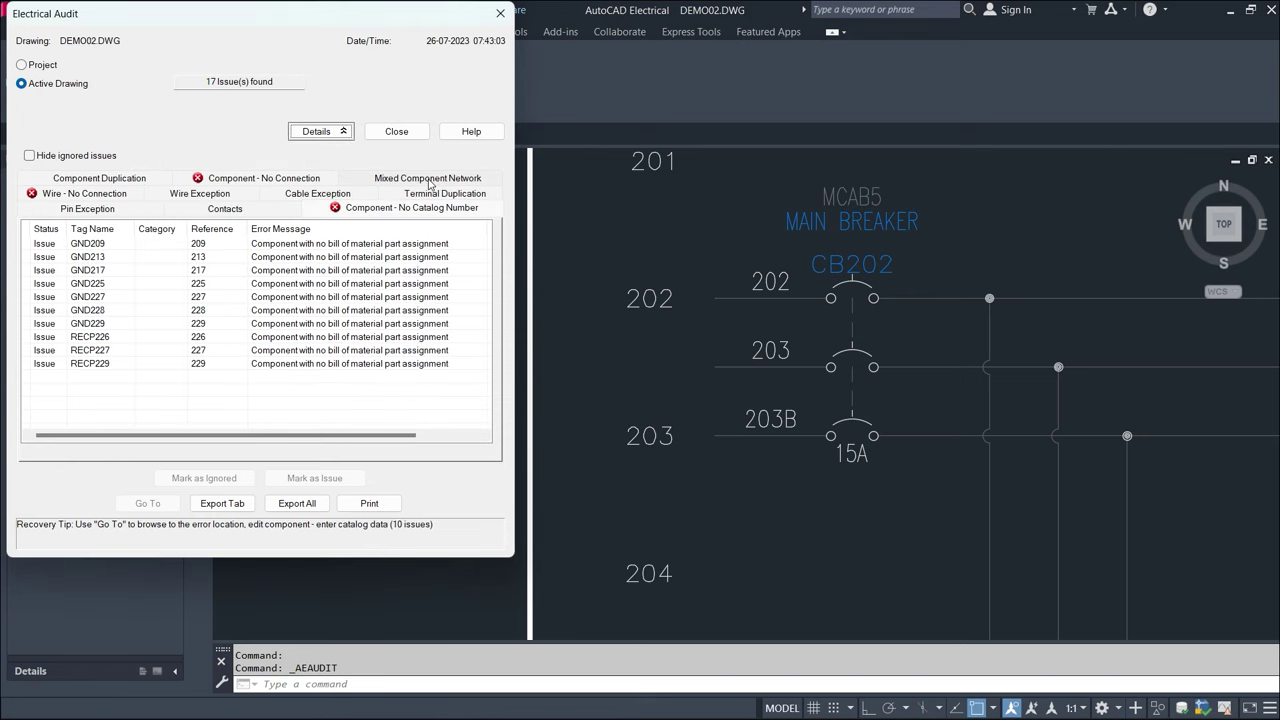
- Browse the audit issue tabs and go to unconnected wire 202 in the drawing
left_click(137, 183)
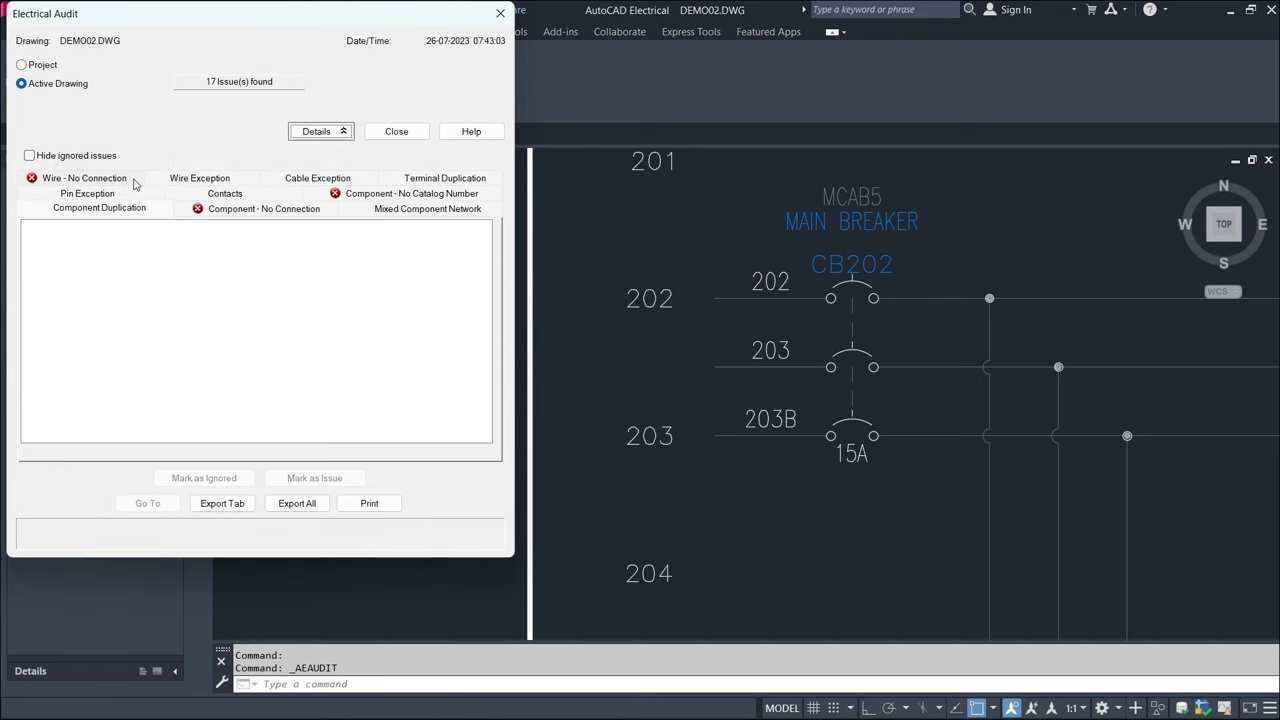
left_click(200, 177)
left_click(336, 179)
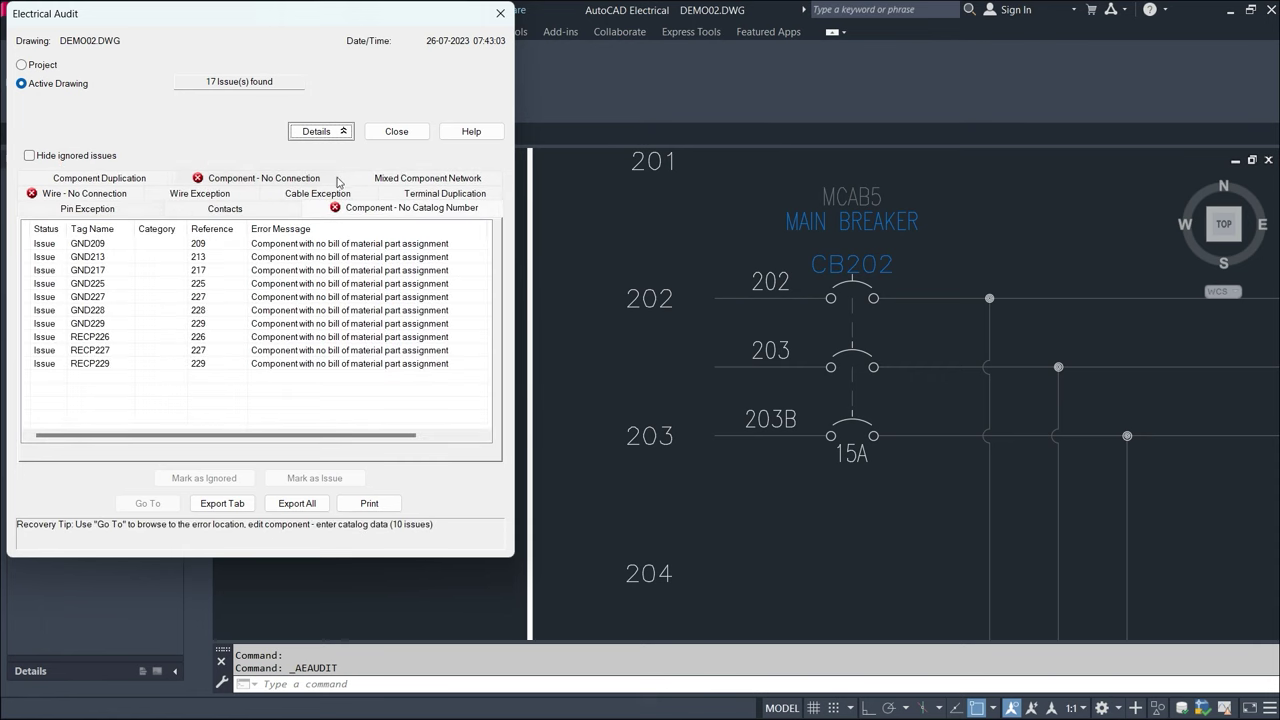
left_click(73, 195)
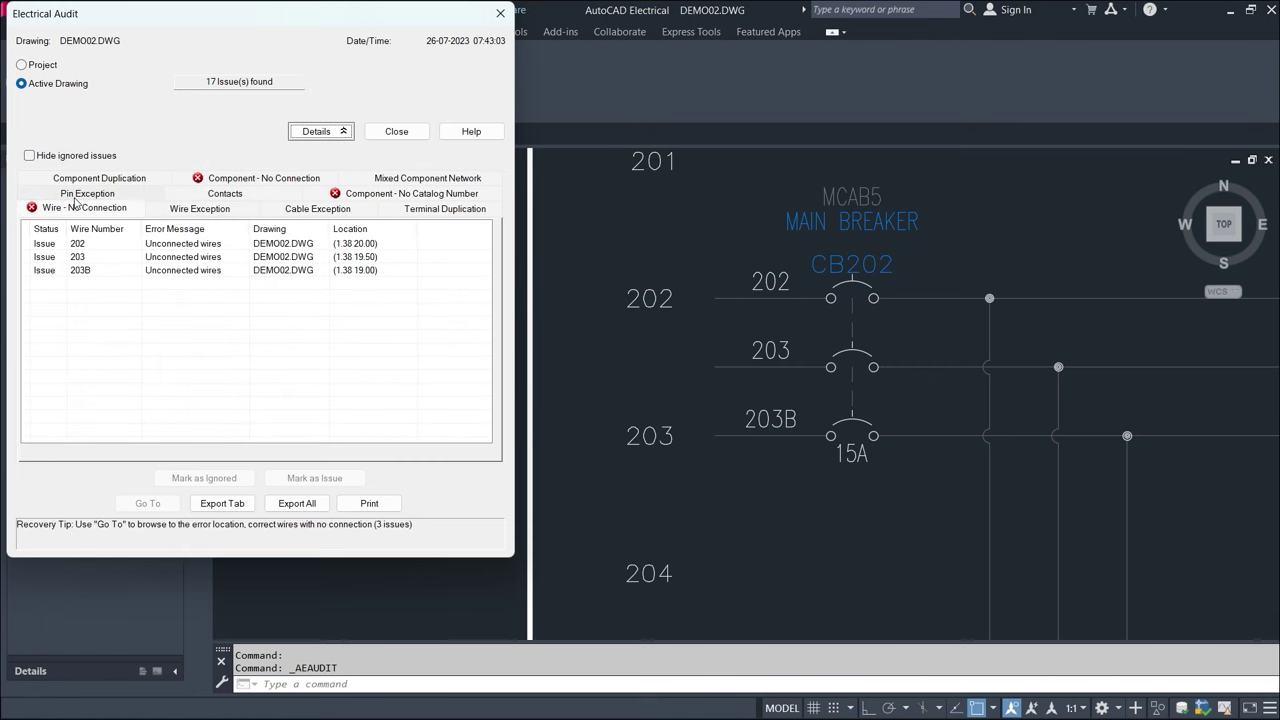
left_click(100, 245)
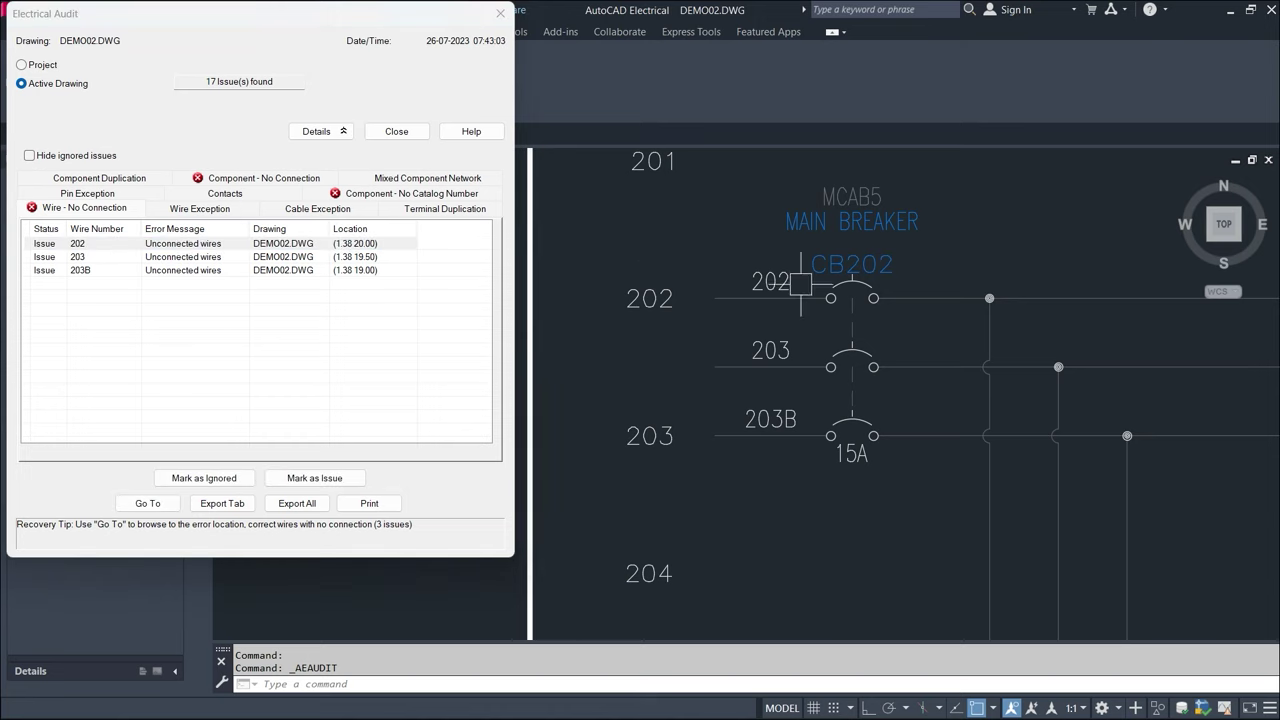
middle_click_drag(957, 528, 917, 52)
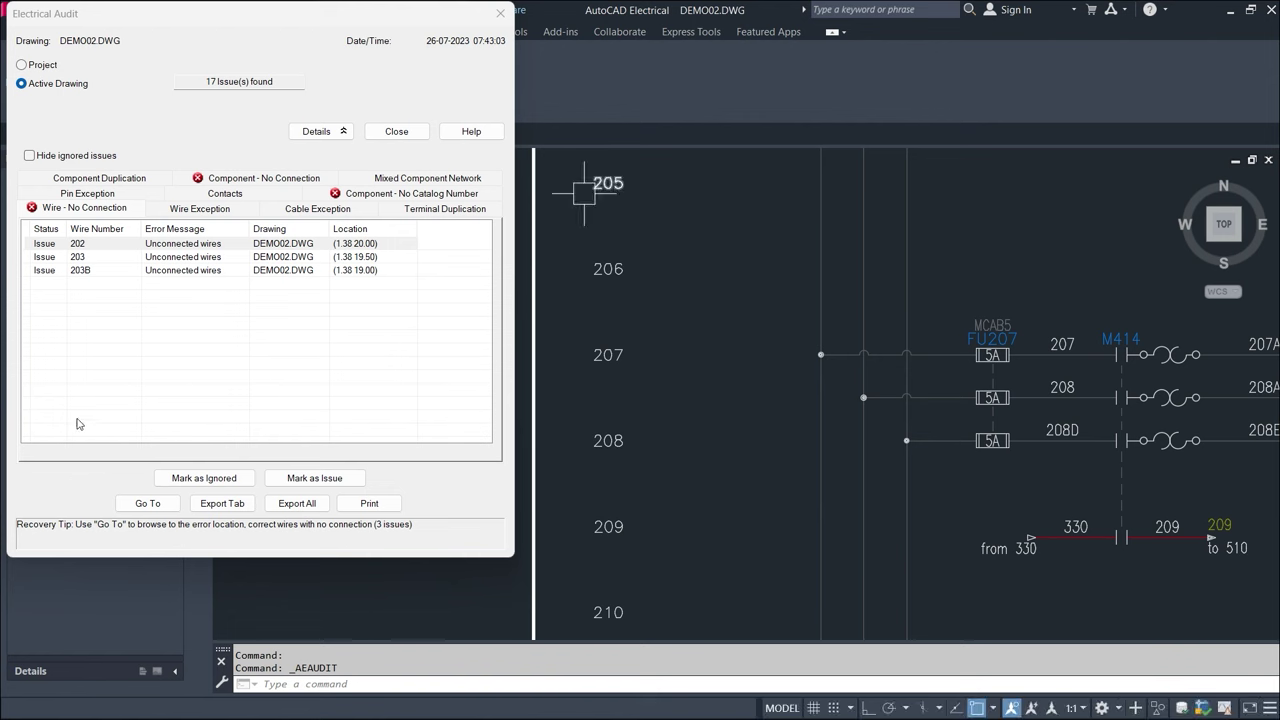
left_click(150, 506)
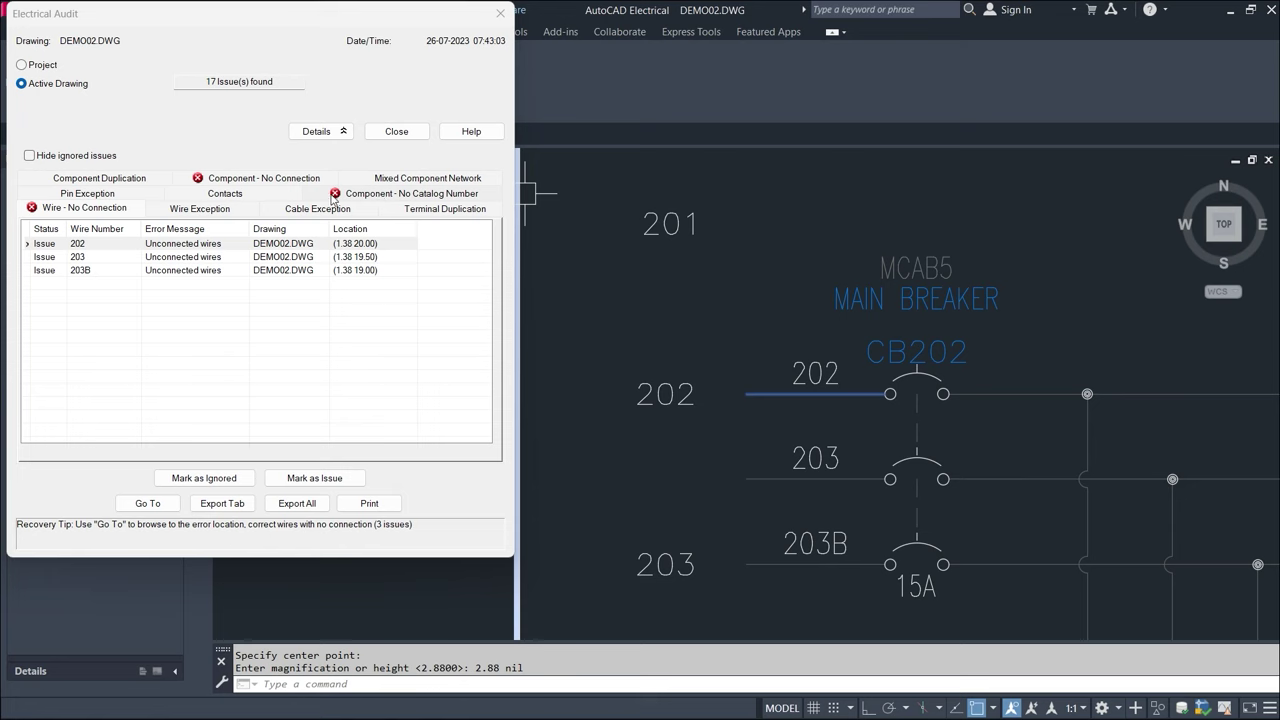
- Go to GND209 from the missing catalog numbers, then list components with no connections
left_click(458, 195)
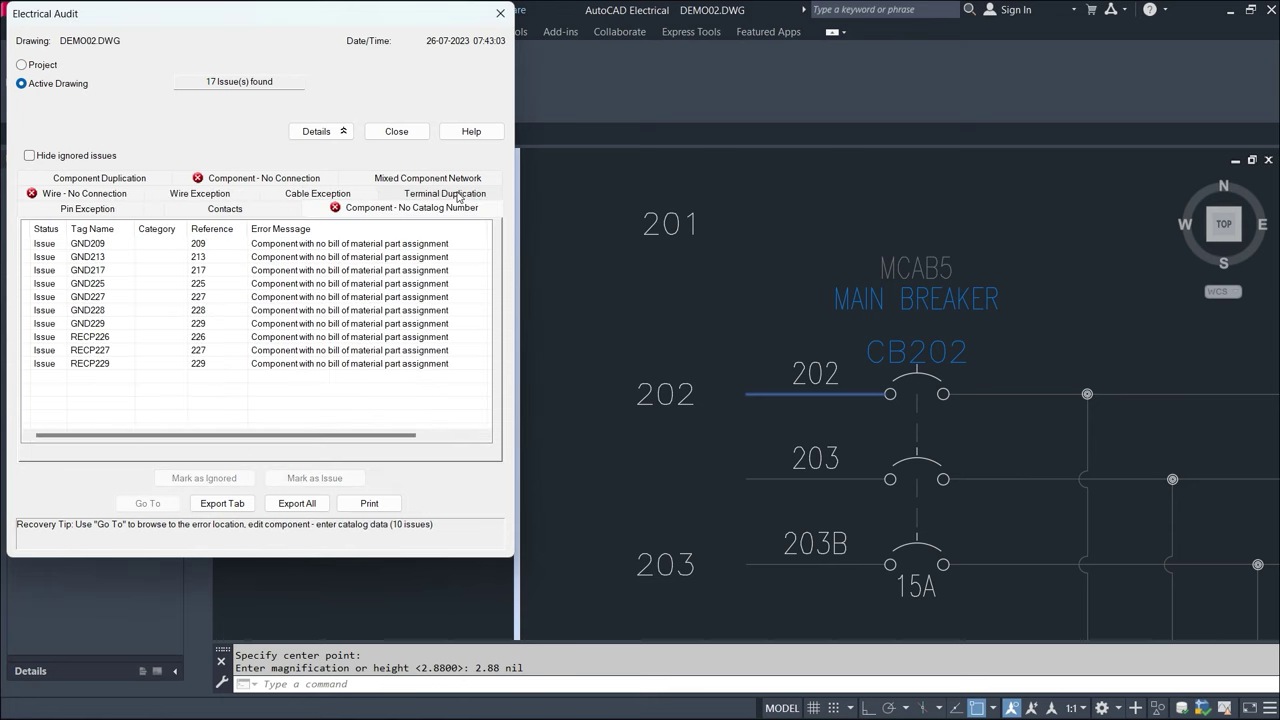
left_click(48, 245)
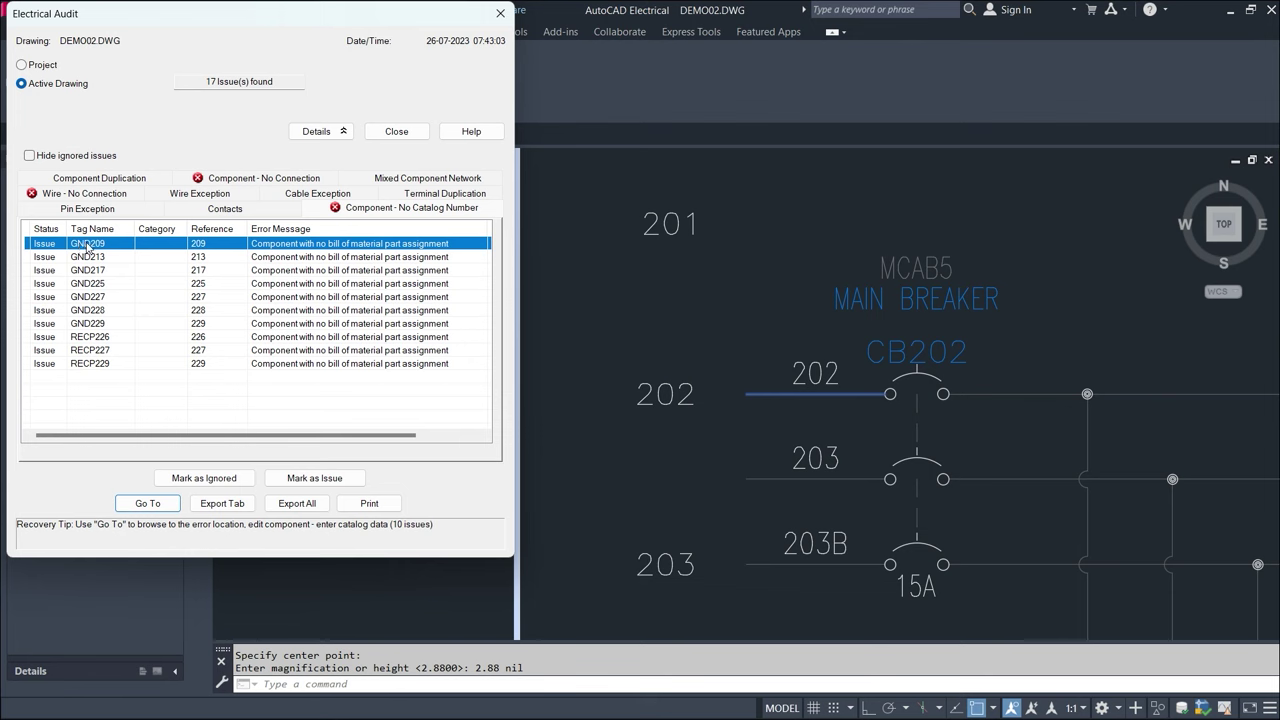
left_click(148, 504)
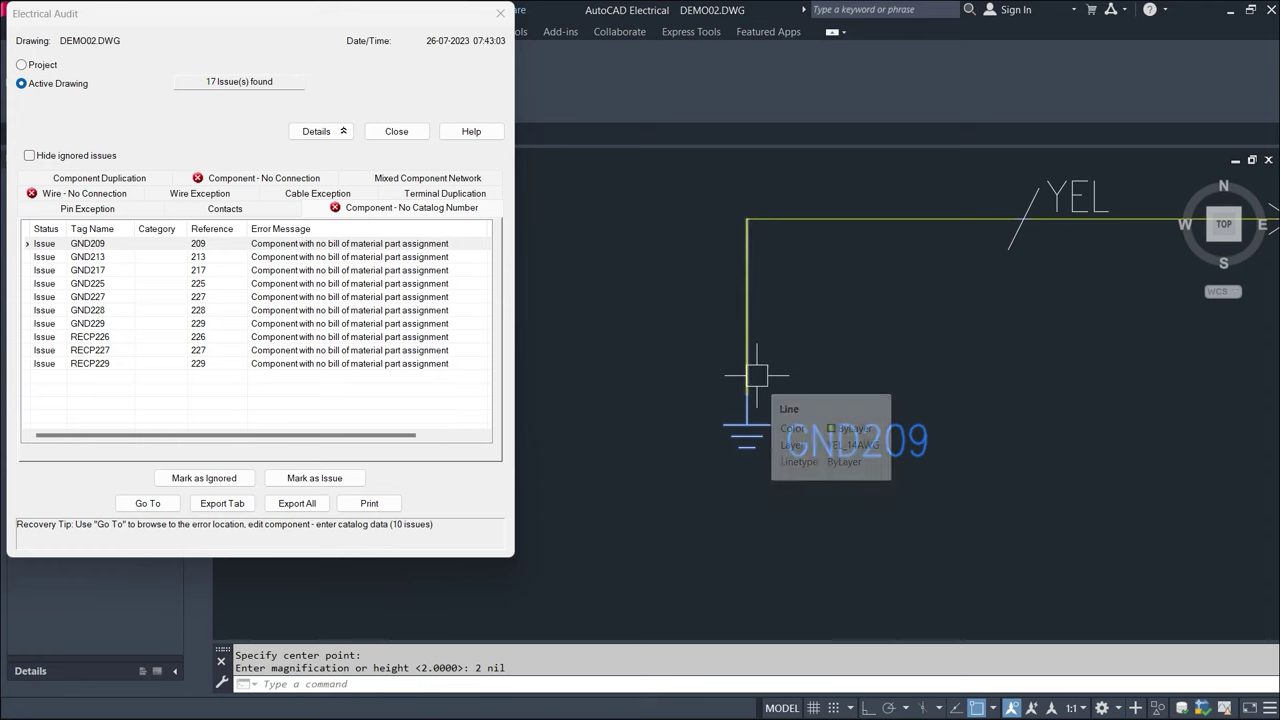
left_click(245, 179)
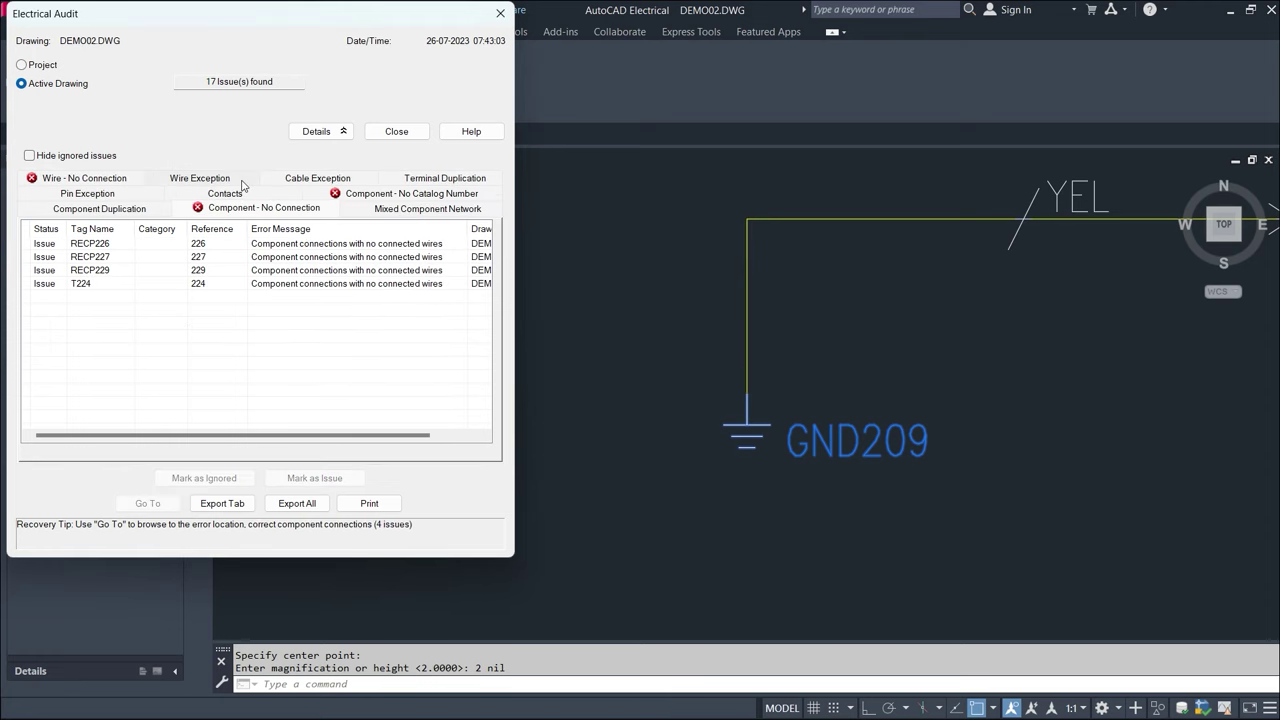
- Go to unconnected receptacle RECP226 on rung 226, then close the Electrical Audit
left_click(88, 244)
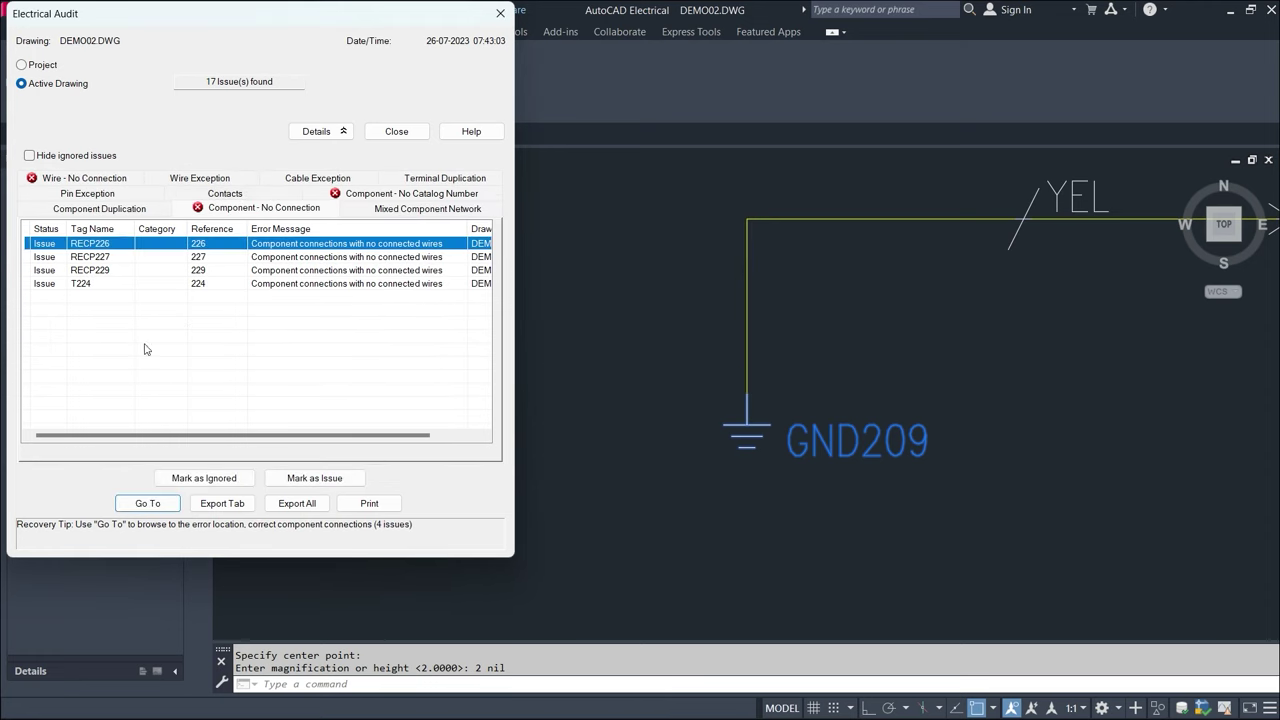
left_click(148, 503)
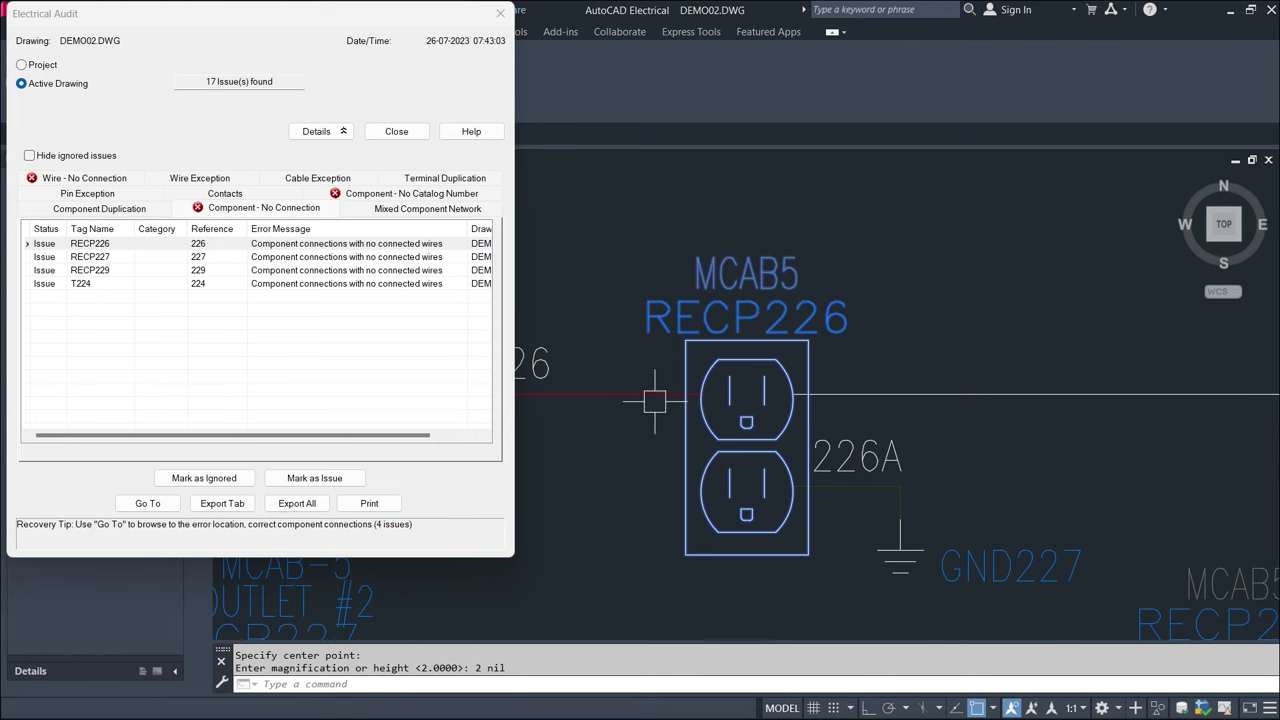
scroll(817, 417, "down", 5)
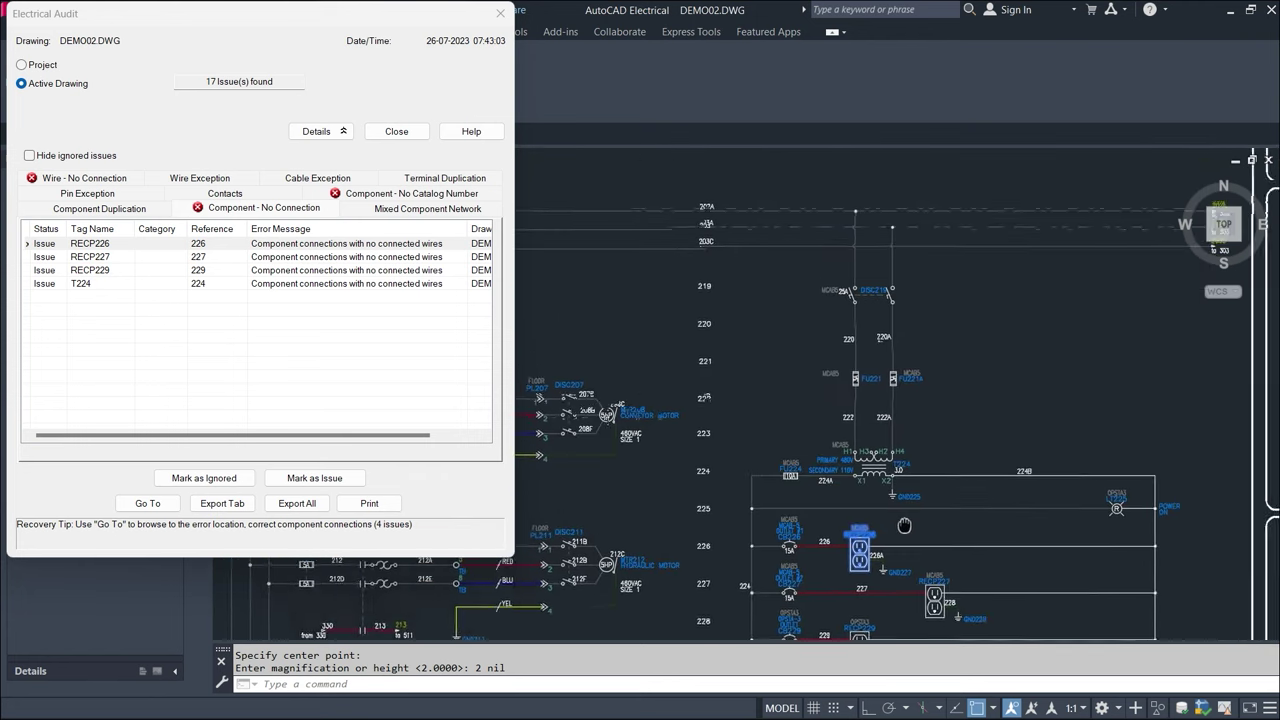
scroll(696, 326, "up", 2)
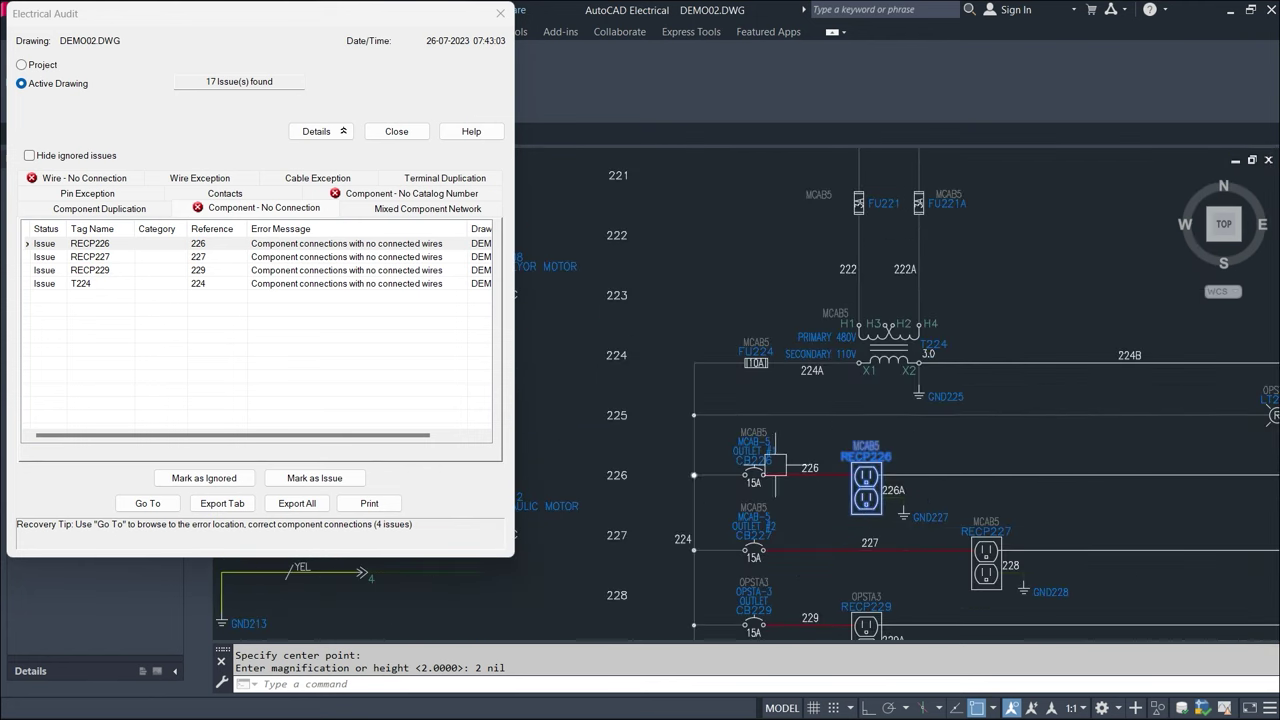
middle_click_drag(926, 211, 1052, 525)
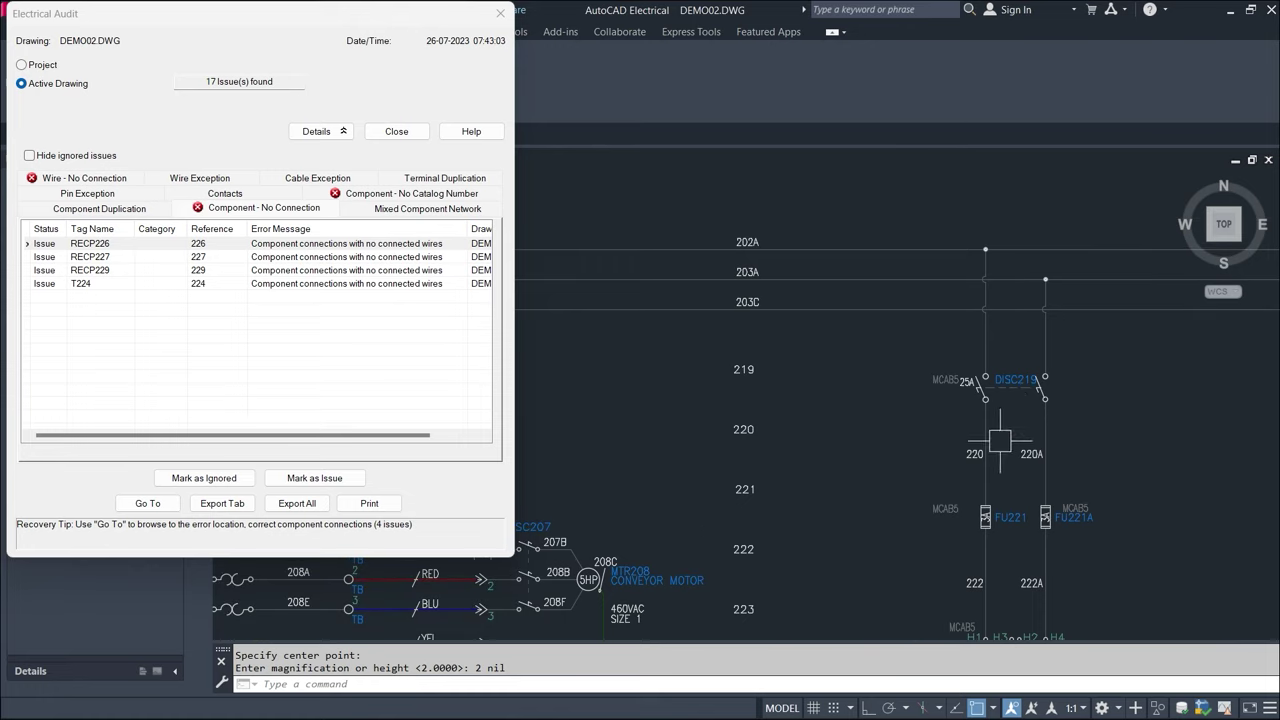
middle_click_drag(1071, 583, 1011, 271)
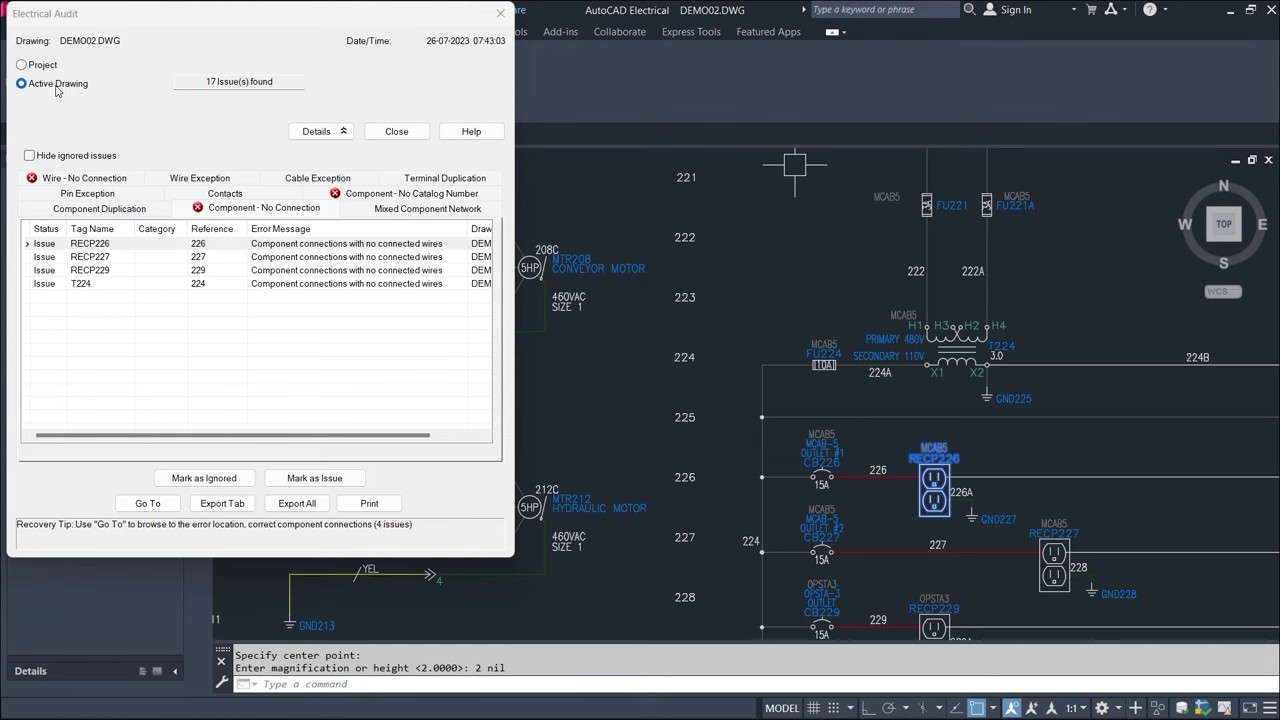
left_click(496, 14)
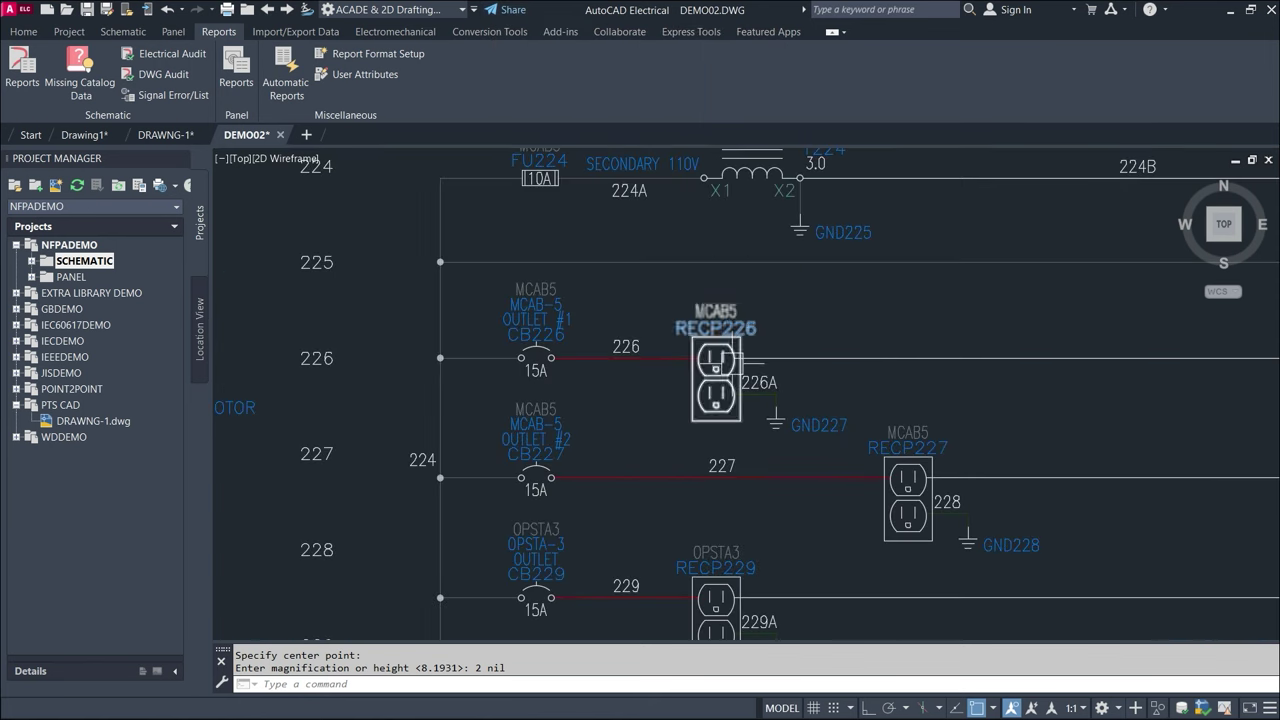
left_click(38, 33)
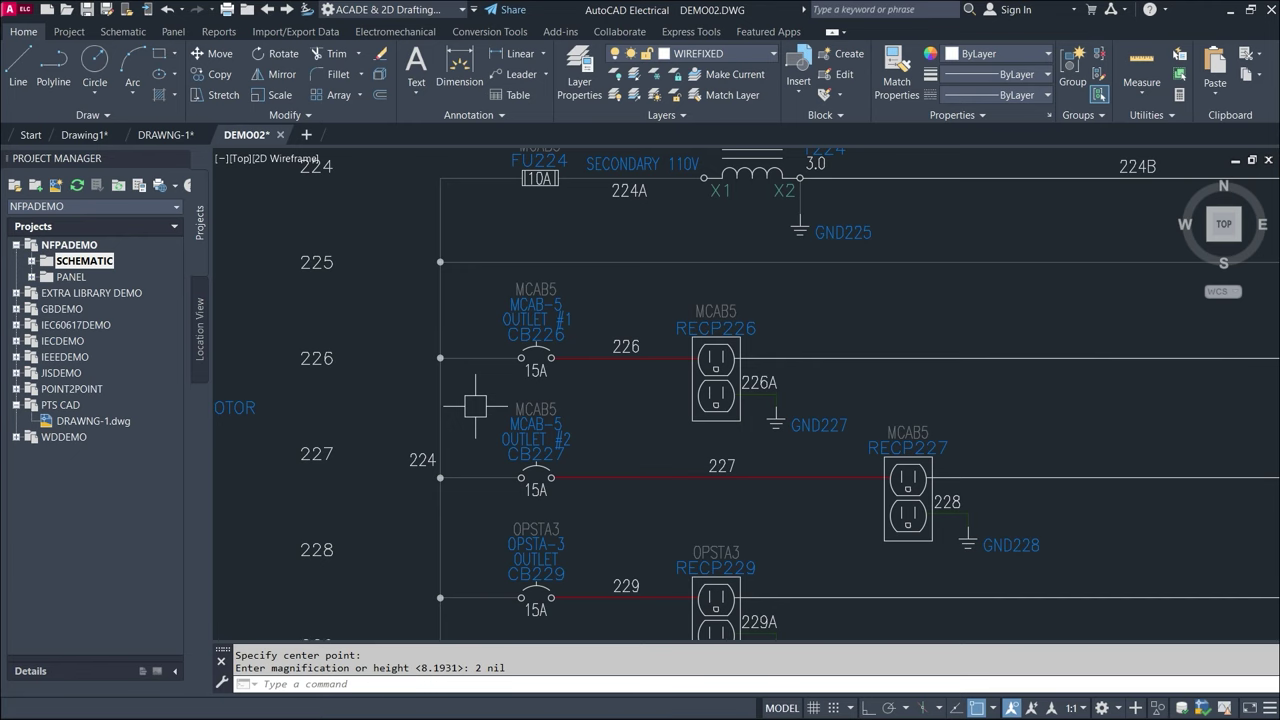
- Zoom out and draw a small circle on empty canvas beside the schematic
scroll(529, 410, "down", 3)
scroll(500, 360, "down", 2)
scroll(460, 300, "down", 2)
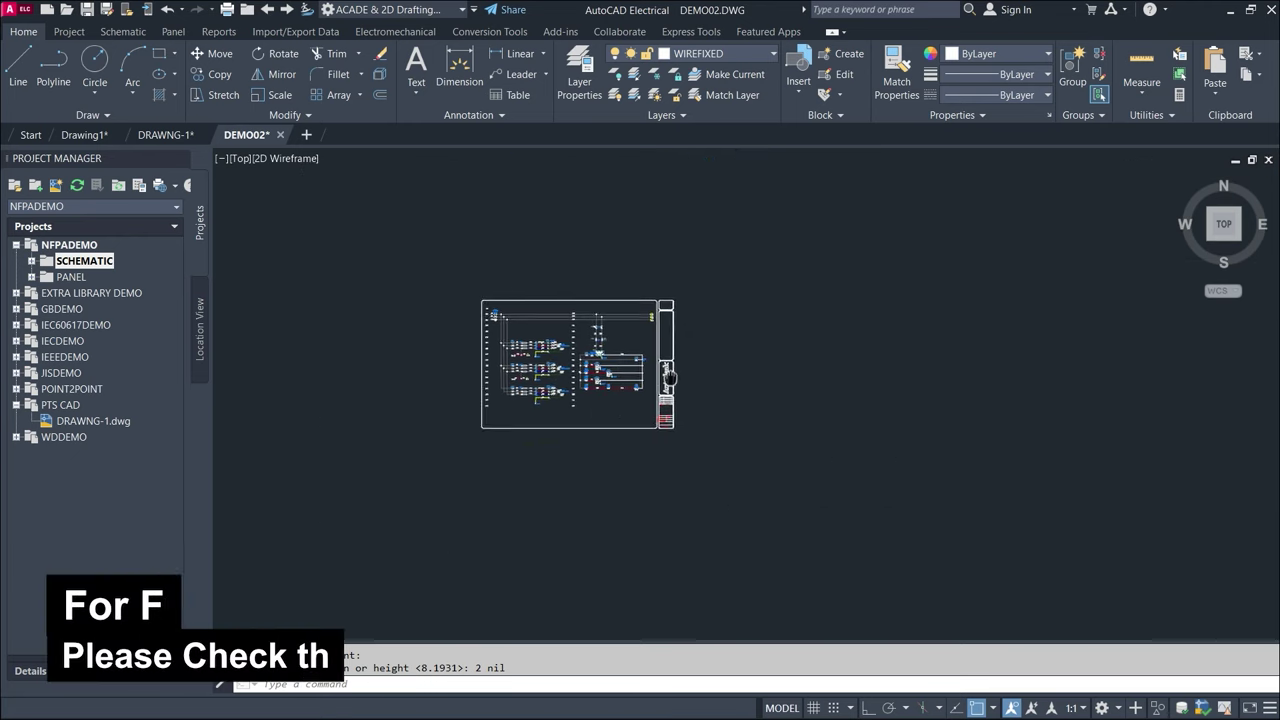
scroll(419, 235, "down", 2)
middle_click_drag(420, 235, 422, 239)
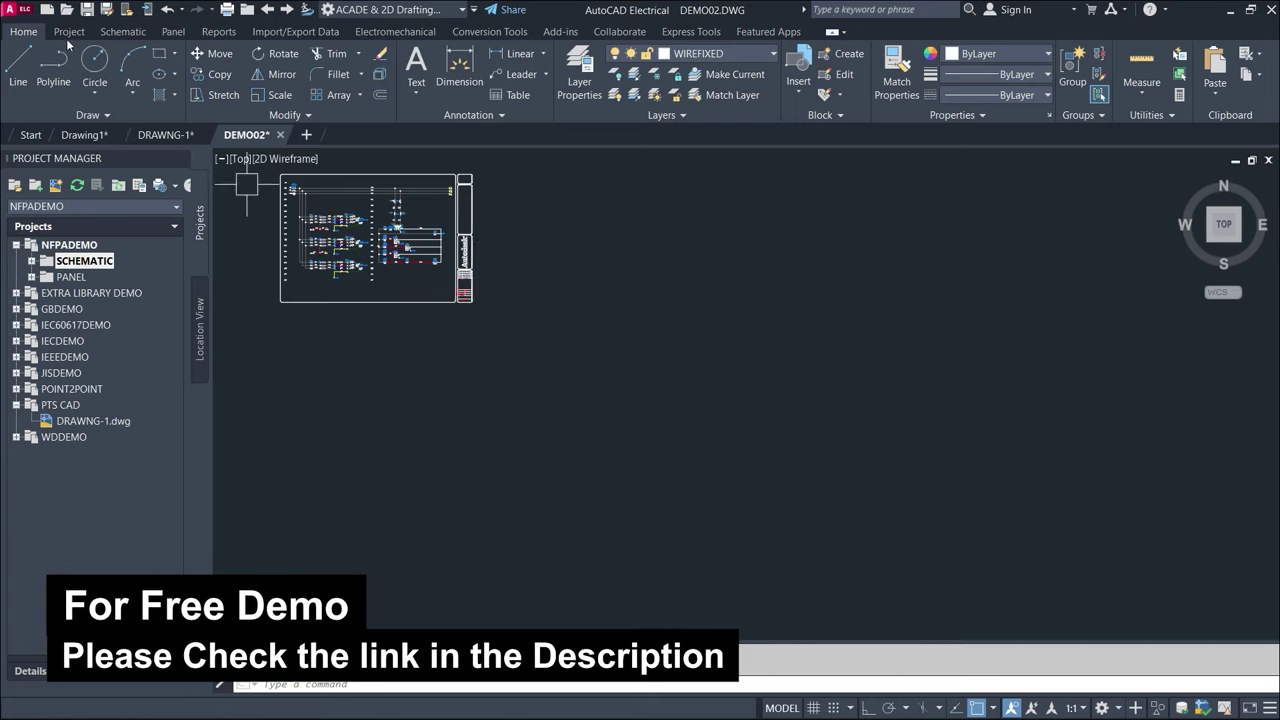
left_click(95, 62)
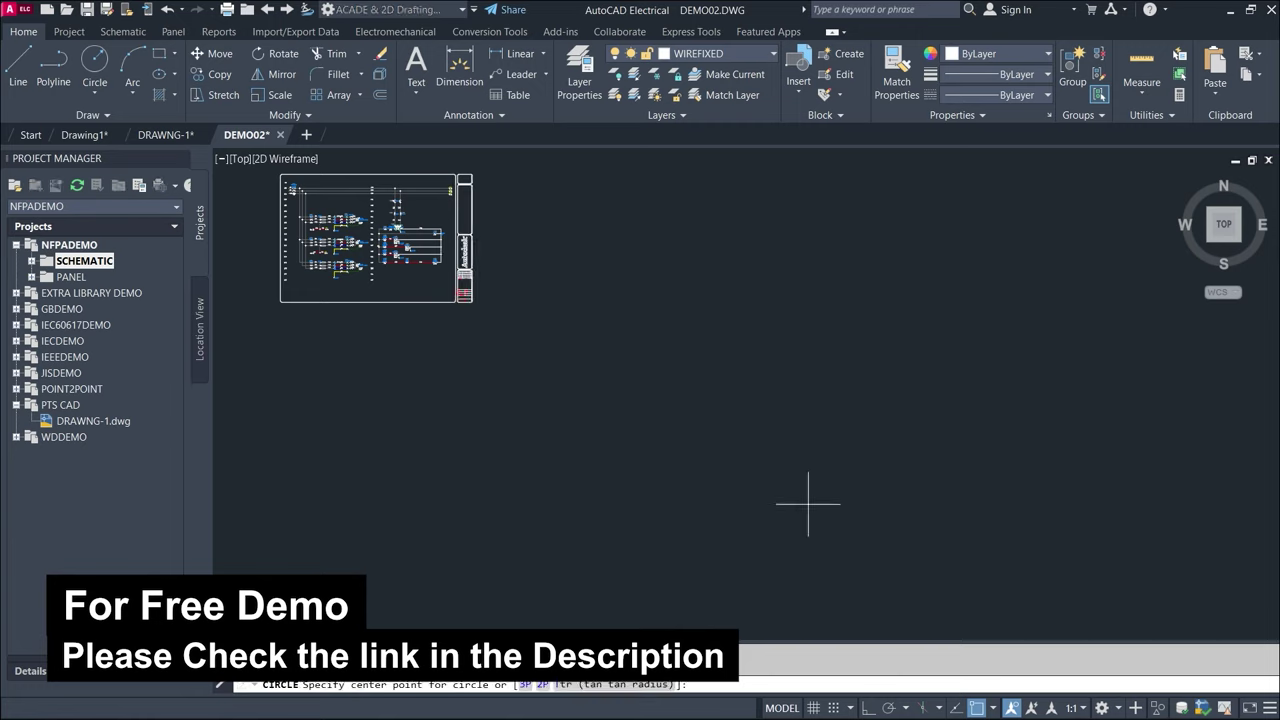
left_click(801, 427)
left_click(811, 422)
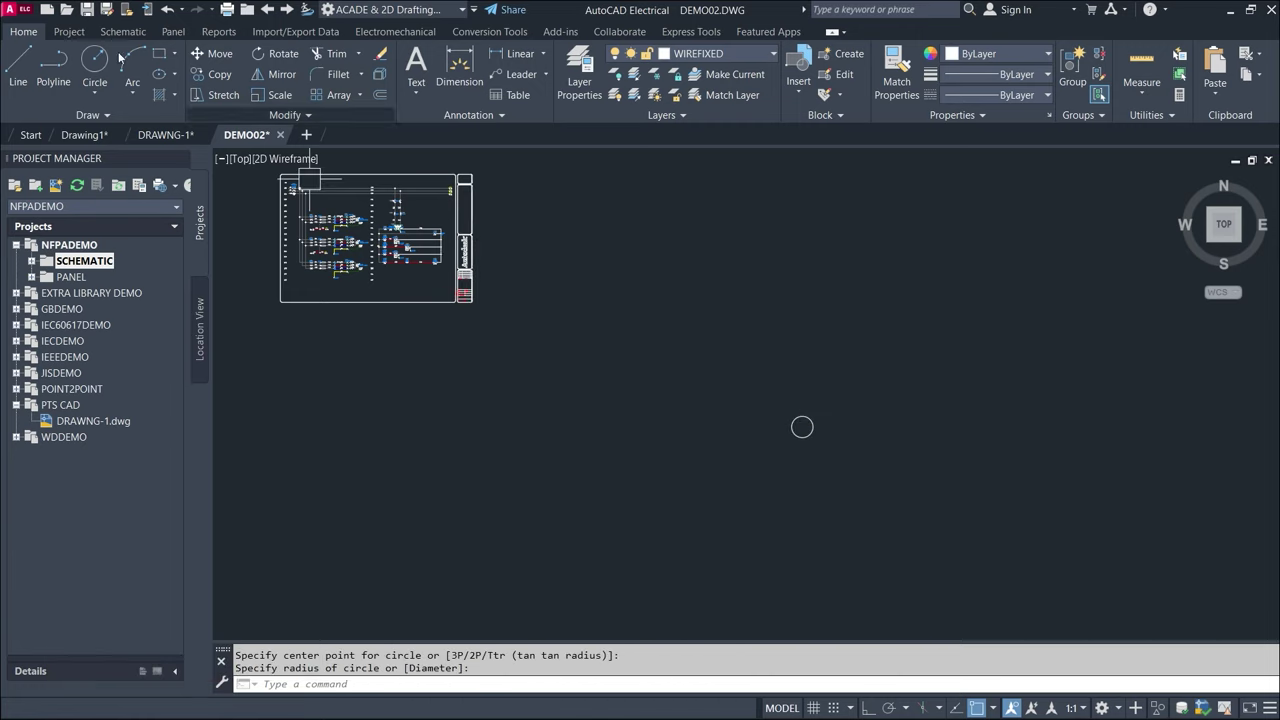
- Cancel a started Line command and pan around the schematic back to the new circle
left_click(18, 70)
key("Escape")
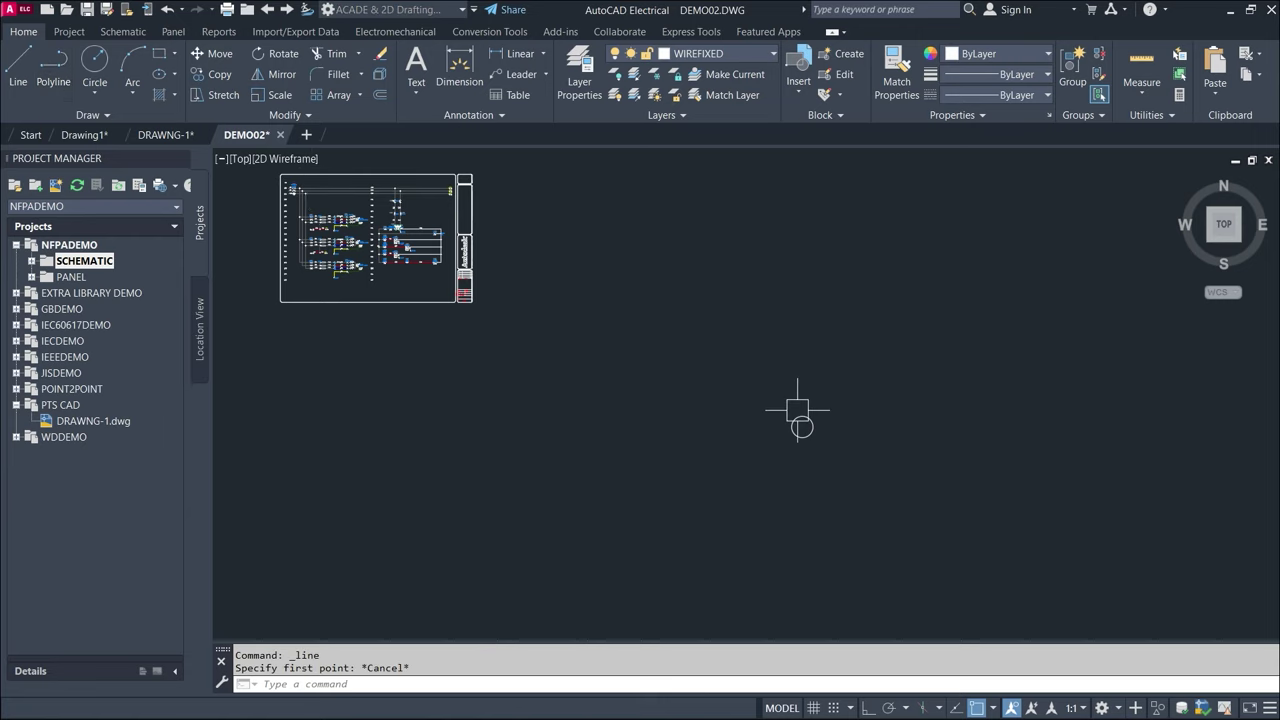
scroll(823, 430, "up", 3)
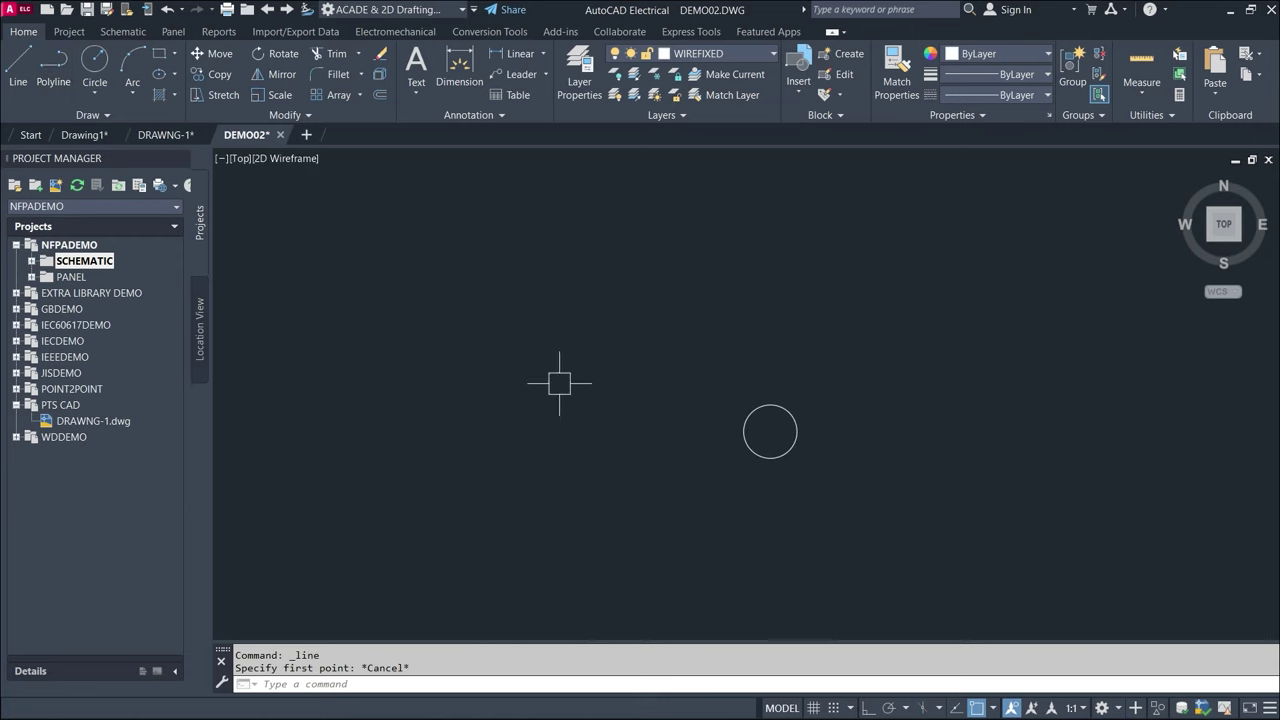
middle_click_drag(541, 353, 881, 453)
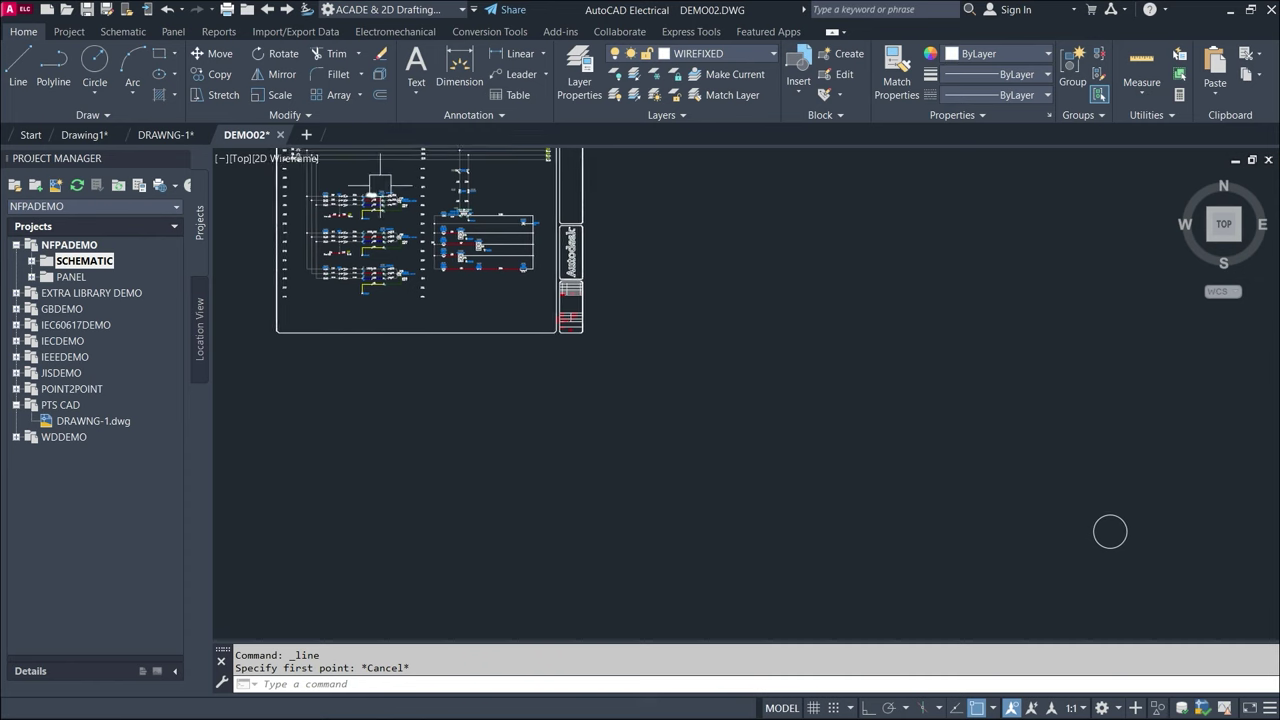
scroll(330, 210, "up", 10)
middle_click_drag(330, 210, 623, 434)
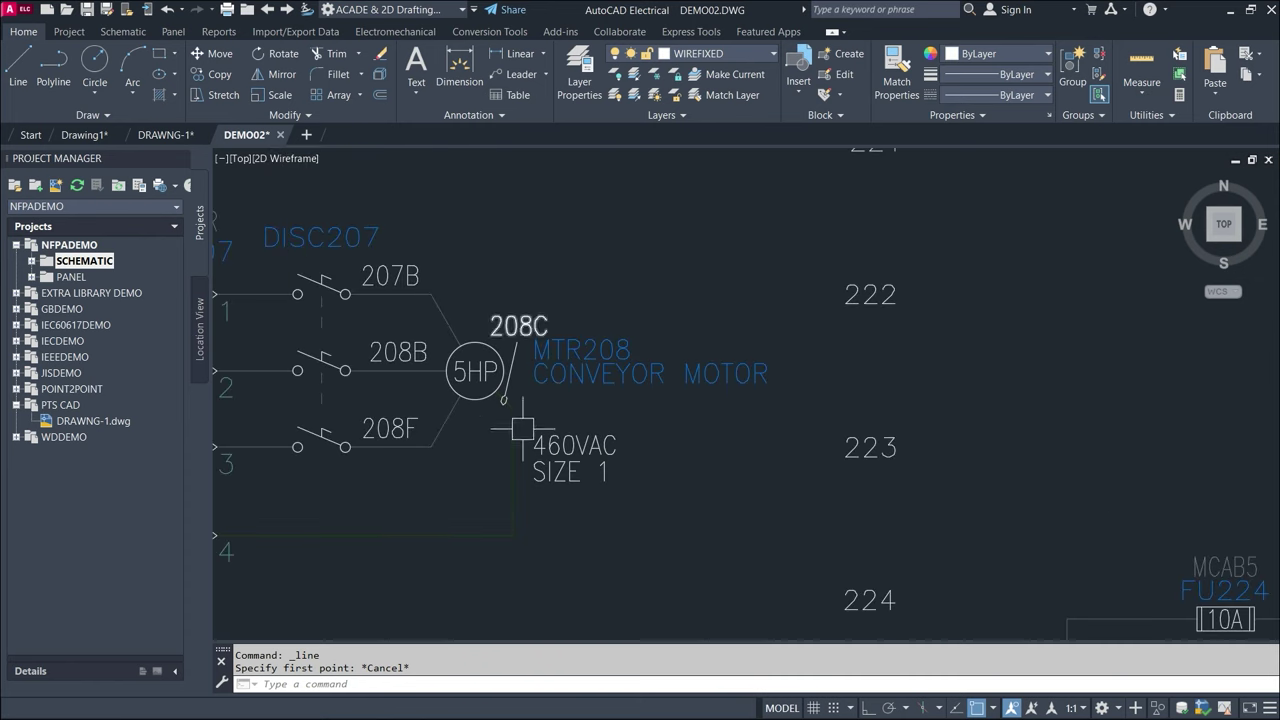
scroll(470, 357, "down", 8)
scroll(470, 357, "down", 3)
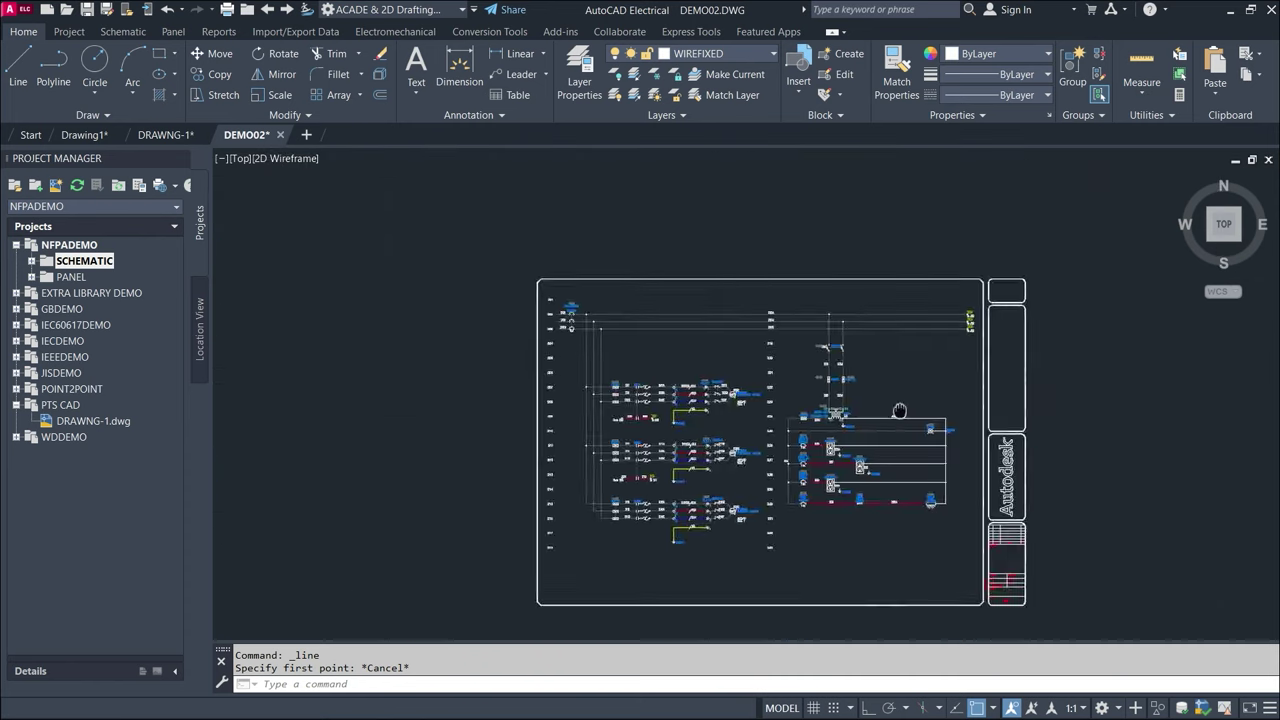
middle_click_drag(949, 449, 478, 357)
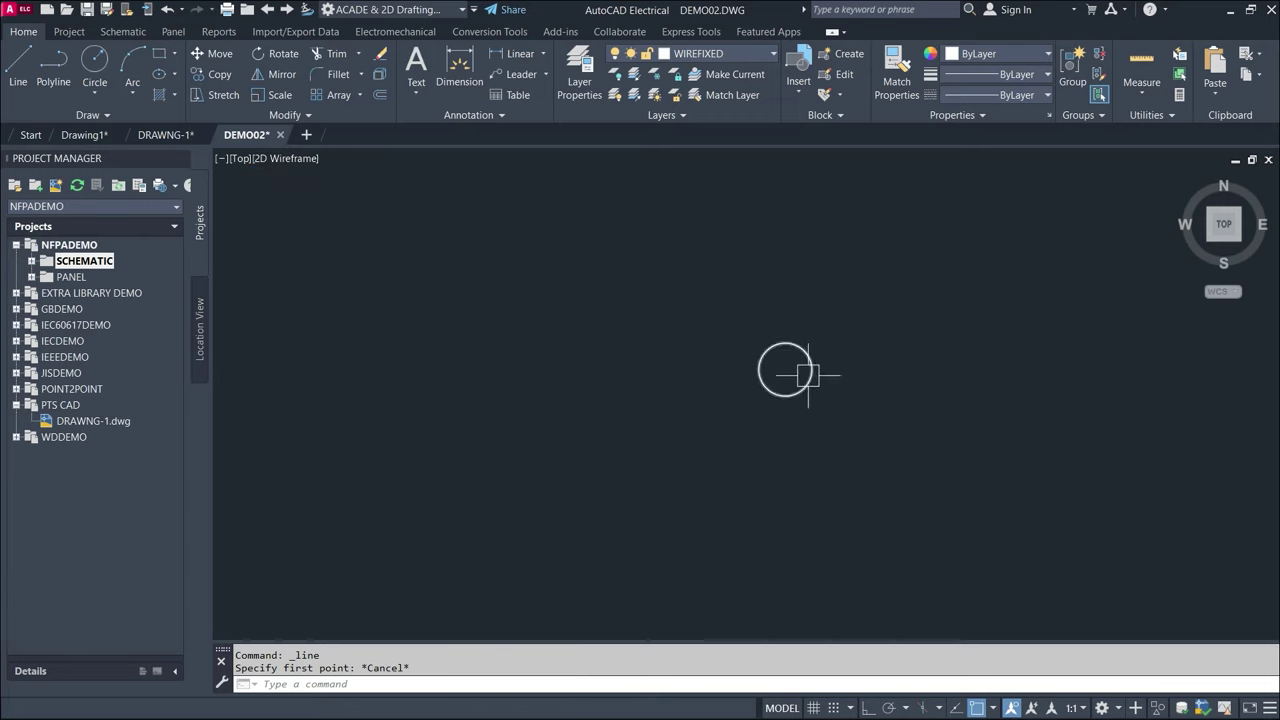
- Draw a bent lead from the circle's top, going up then horizontally left with Ortho on
left_click(18, 68)
left_click(613, 289)
left_click(601, 255)
left_click(867, 708)
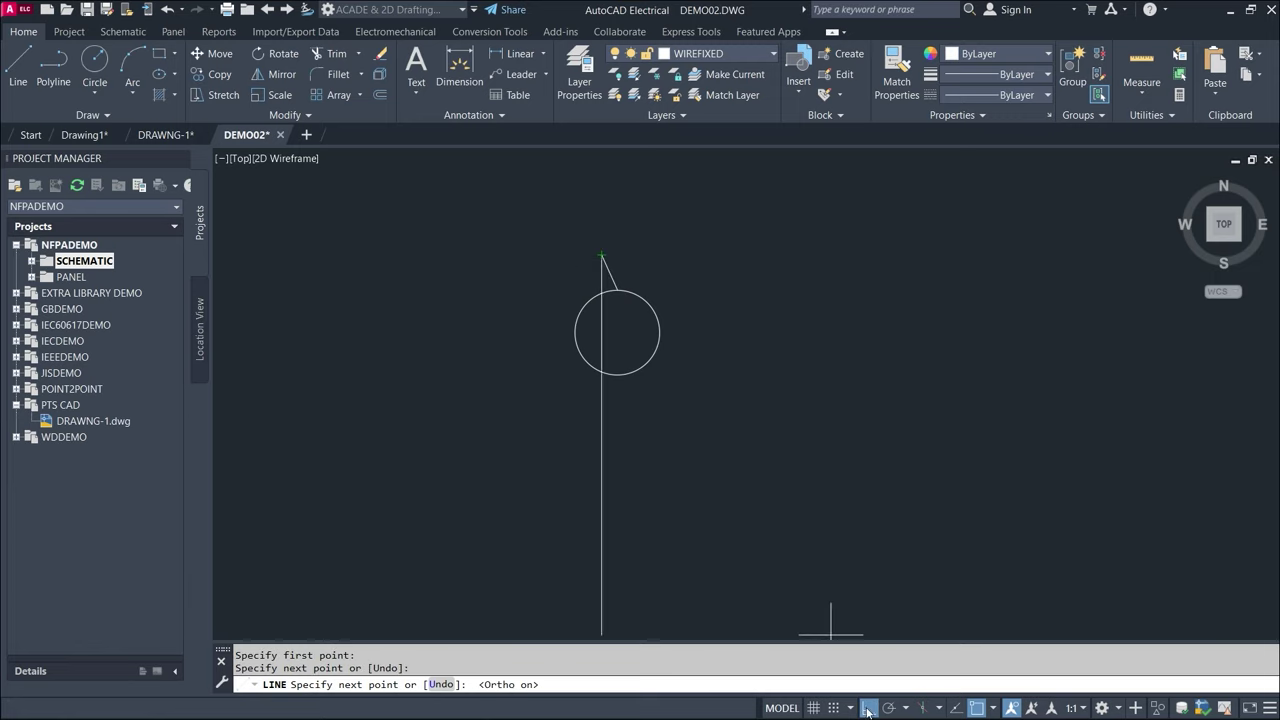
left_click(463, 281)
- Try mirroring the upper lead lines across a horizontal axis through the circle's centre
left_click(665, 248)
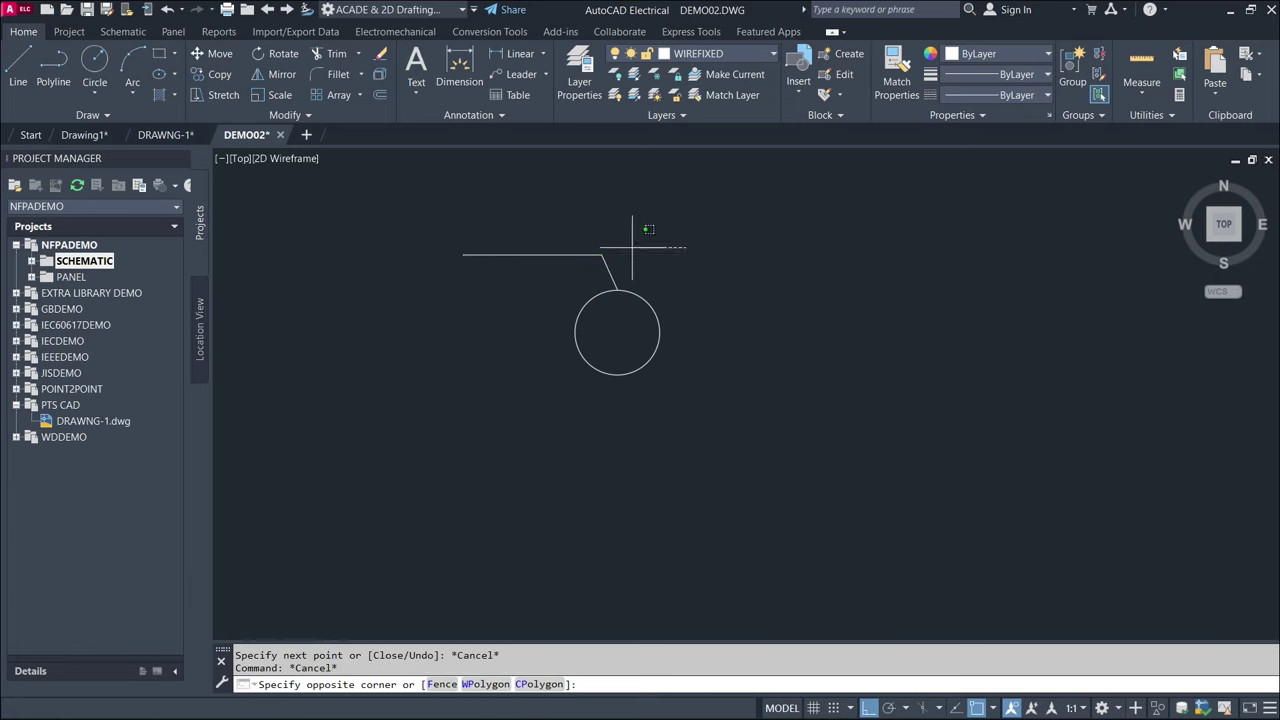
left_click(545, 270)
left_click(282, 74)
left_click(617, 333)
left_click(752, 327)
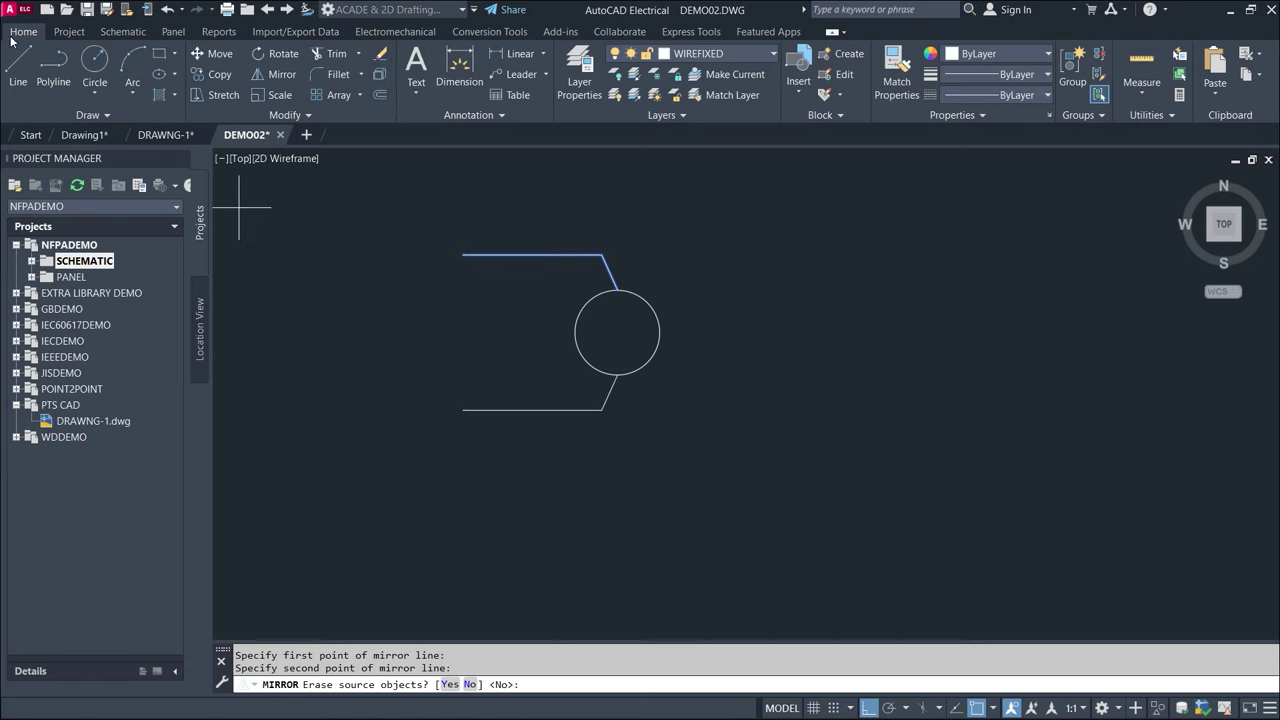
key("Return")
left_click(18, 70)
key("Escape")
- Mirror the top lead polyline through the circle centre, keeping the original as the bottom lead
left_click(646, 271)
left_click(510, 266)
type("i")
key("Return")
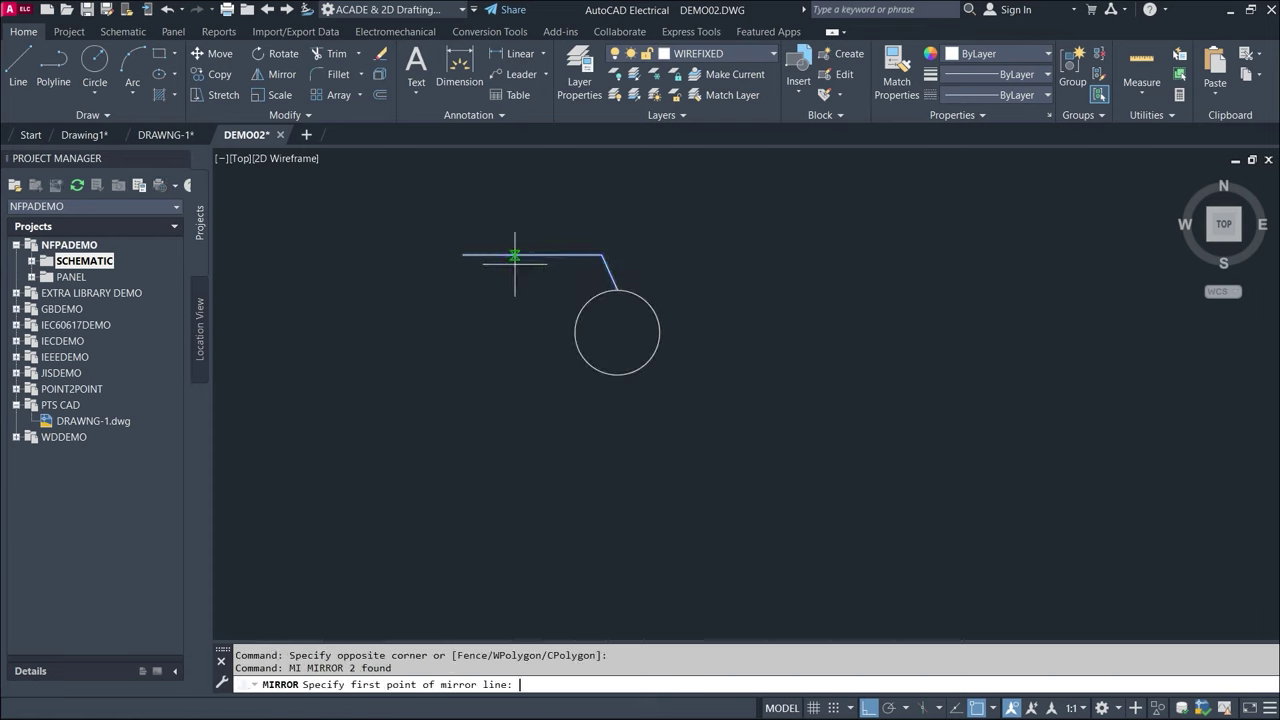
left_click(617, 333)
left_click(563, 334)
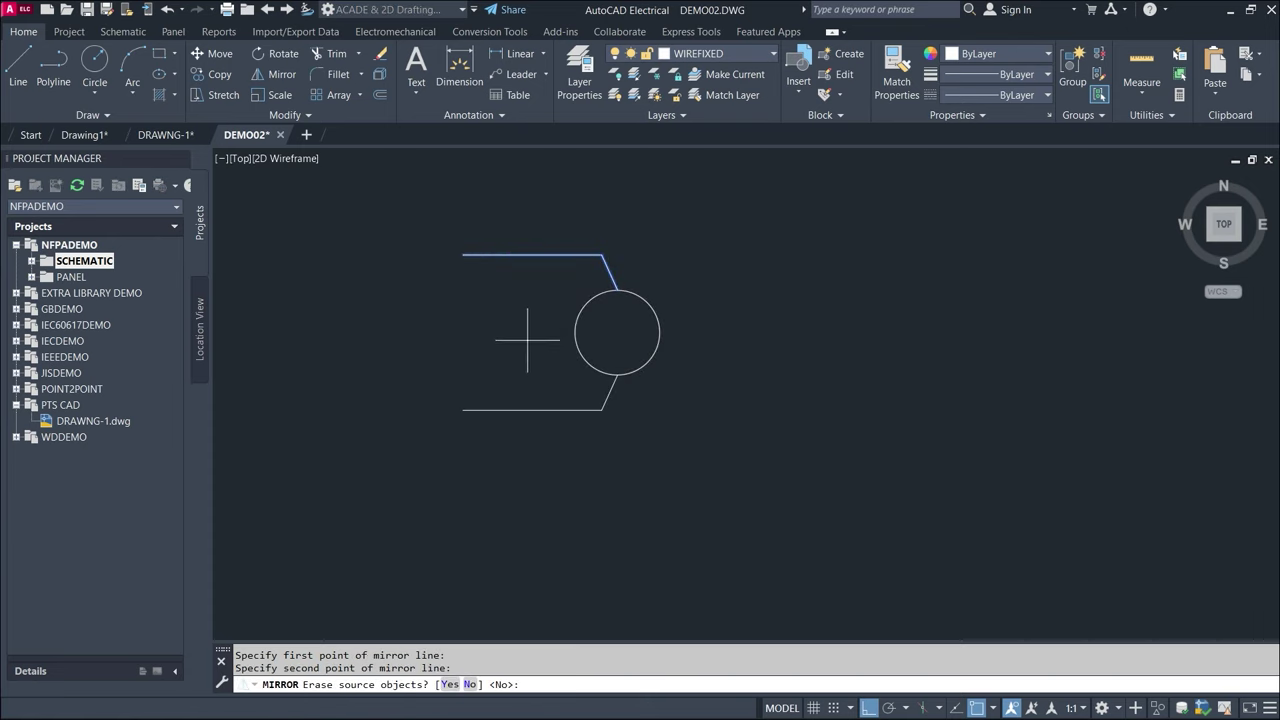
key("Return")
- Draw a straight horizontal middle lead into the circle's left side
left_click(17, 80)
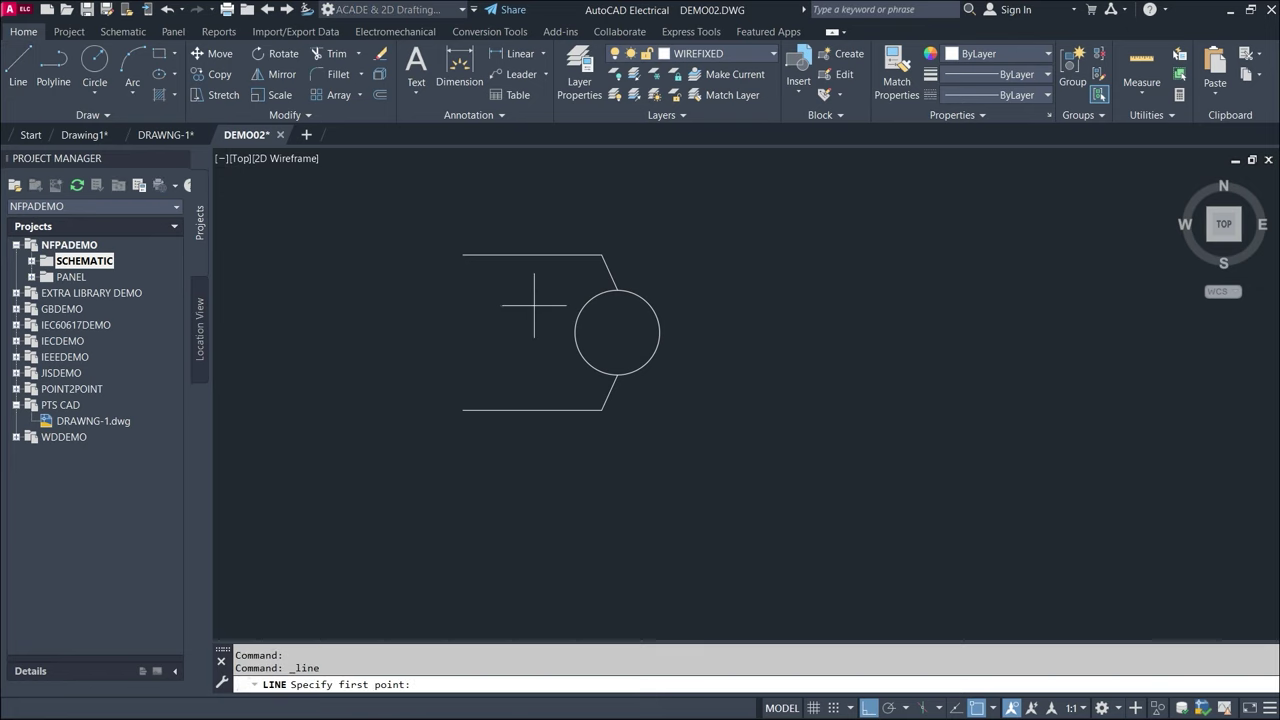
left_click(575, 333)
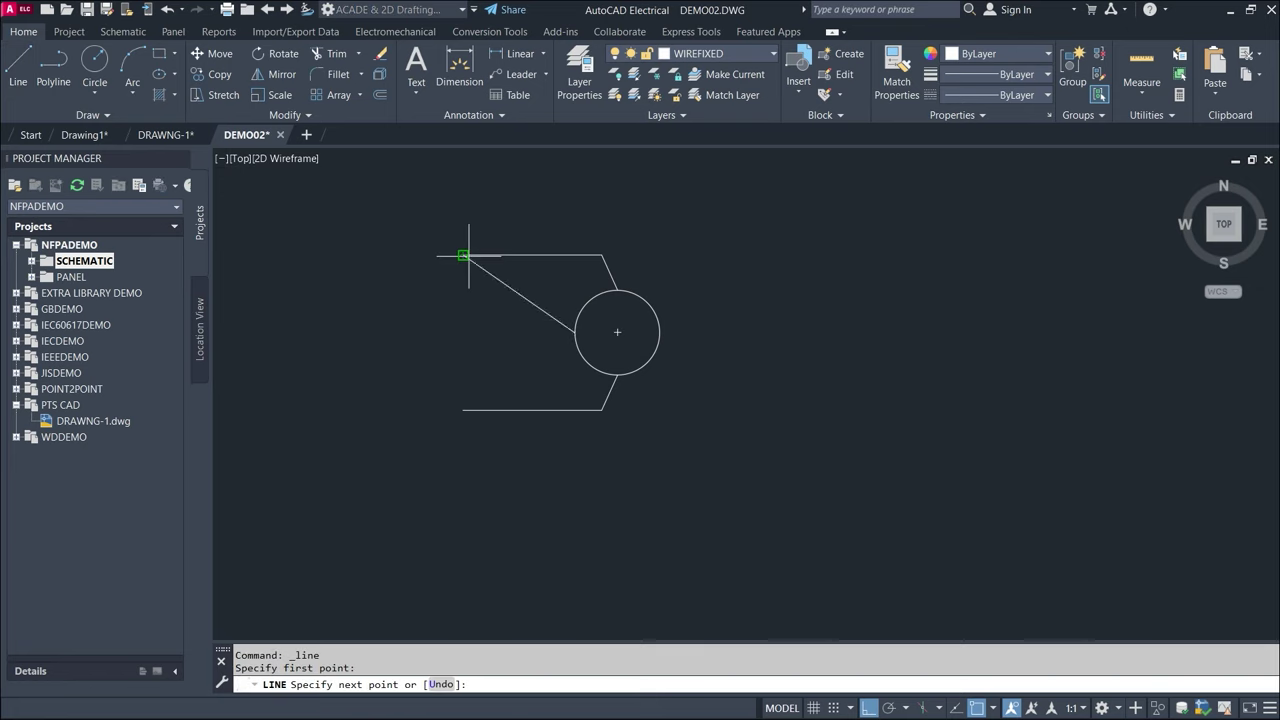
left_click(465, 333)
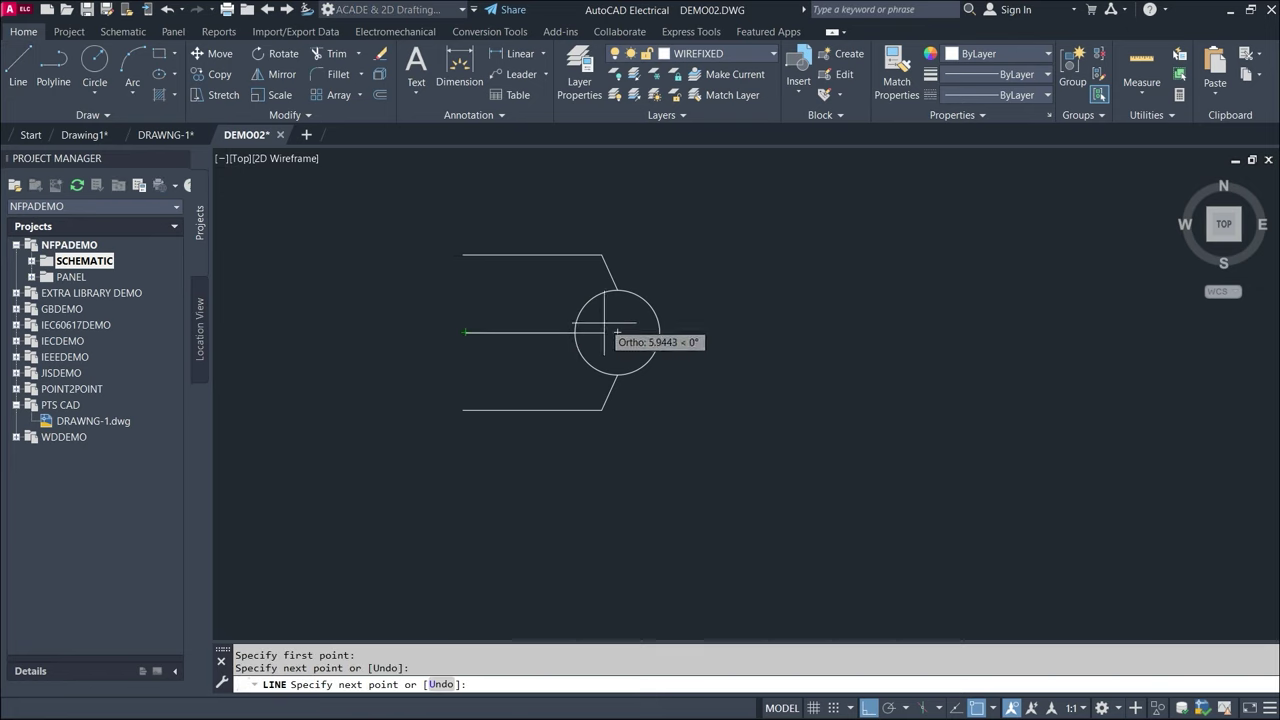
key("Escape")
key("Escape")
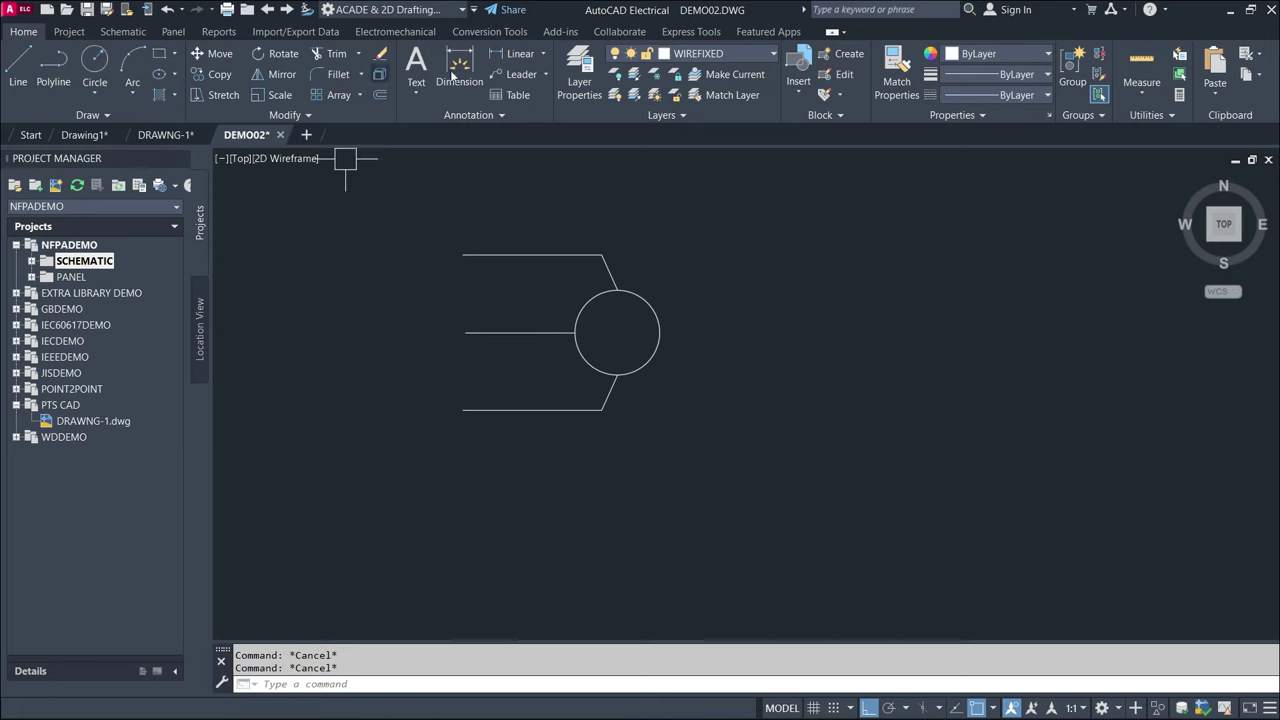
- Place multiline text "M" with height 5 inside the circle
left_click(420, 62)
scroll(650, 386, "up", 5)
middle_click_drag(590, 267, 668, 433)
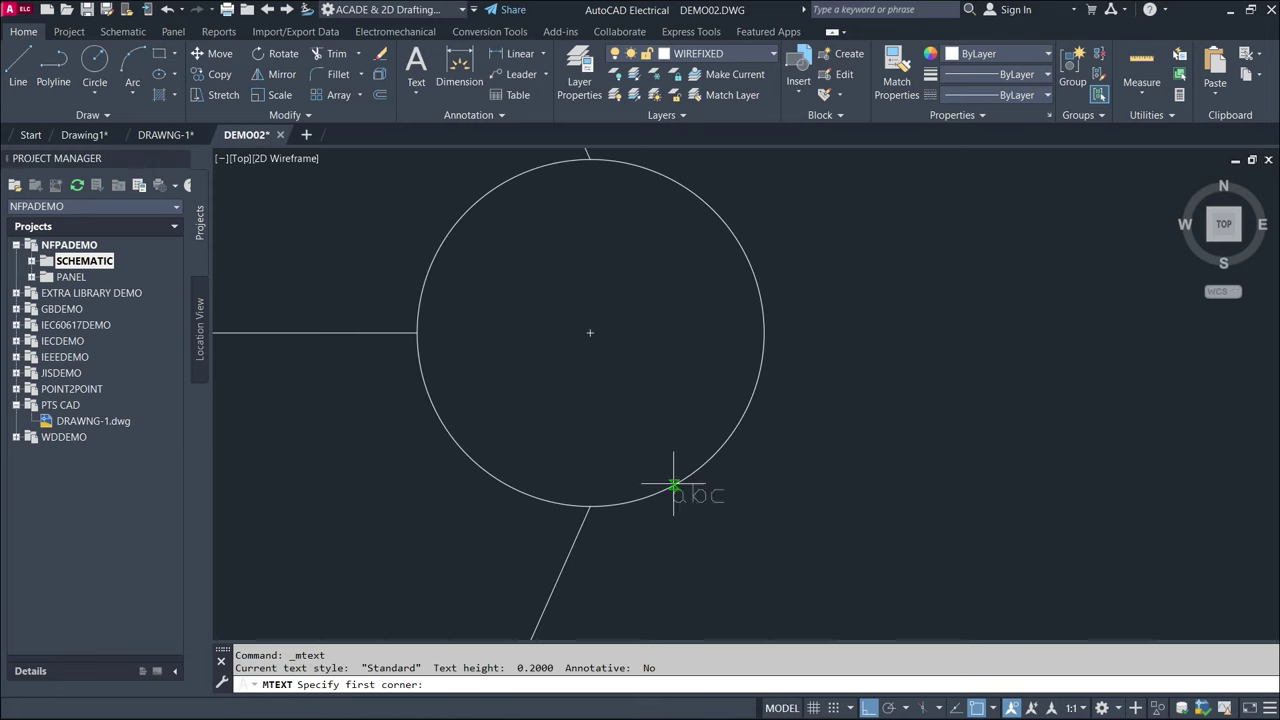
left_click(482, 234)
left_click(711, 425)
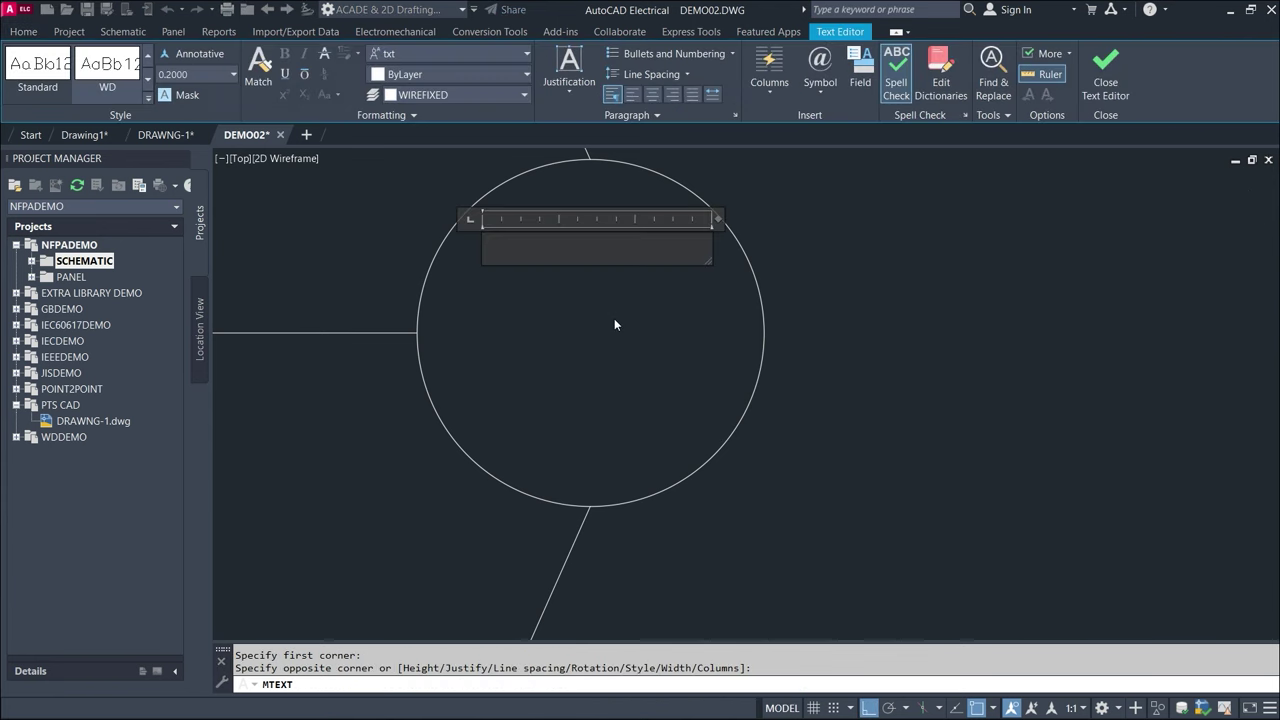
type("M")
left_click(205, 70)
type("5")
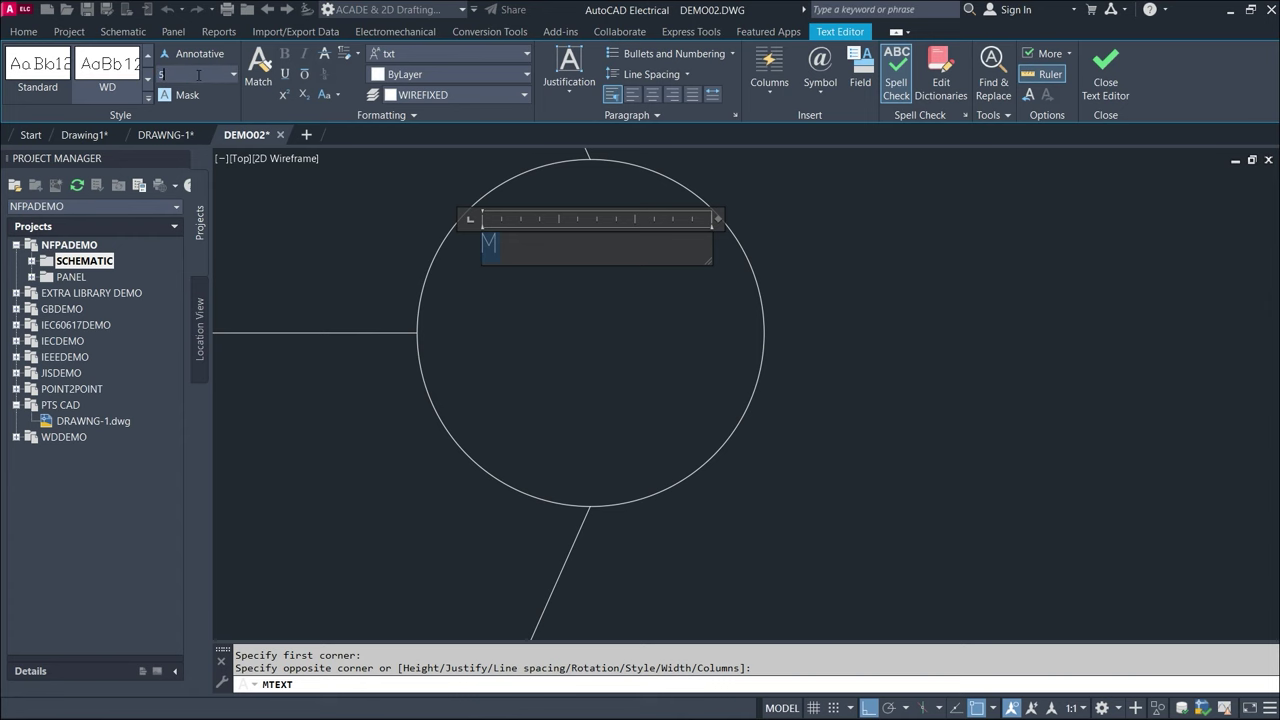
key("Return")
left_click(991, 268)
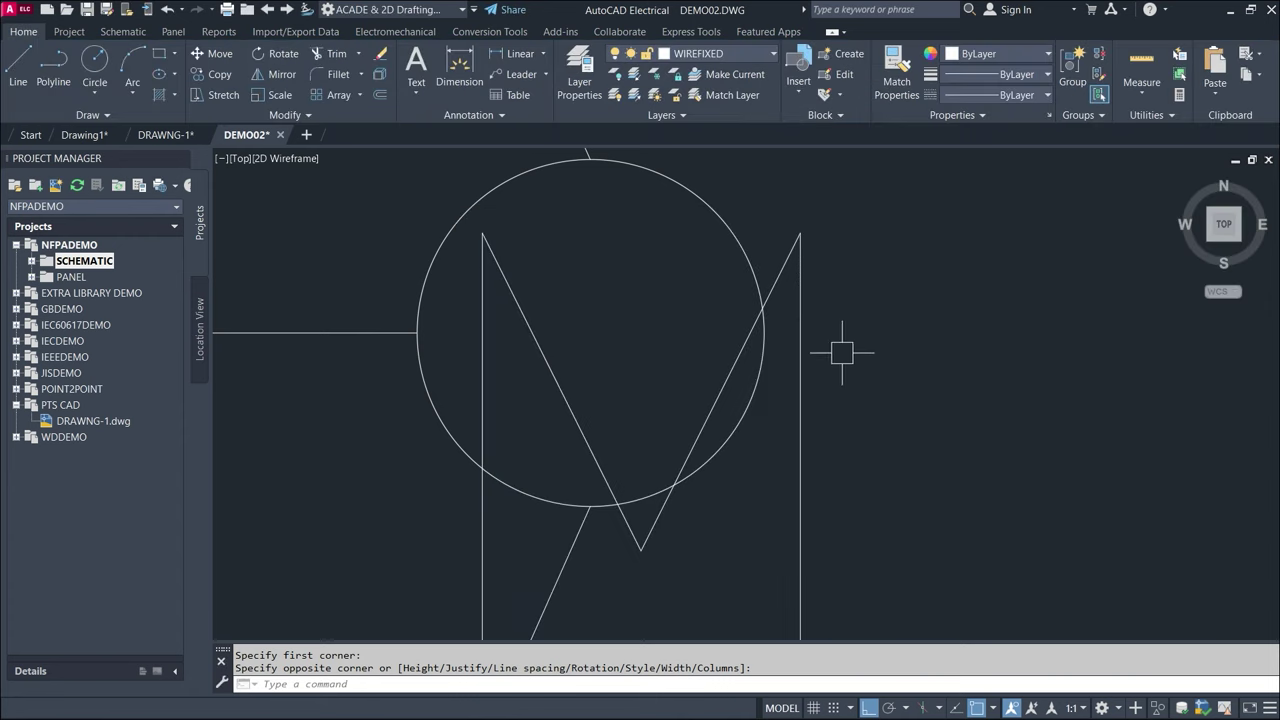
- Scale the M down so it fits within the circle
left_click(800, 314)
type("c")
key("Return")
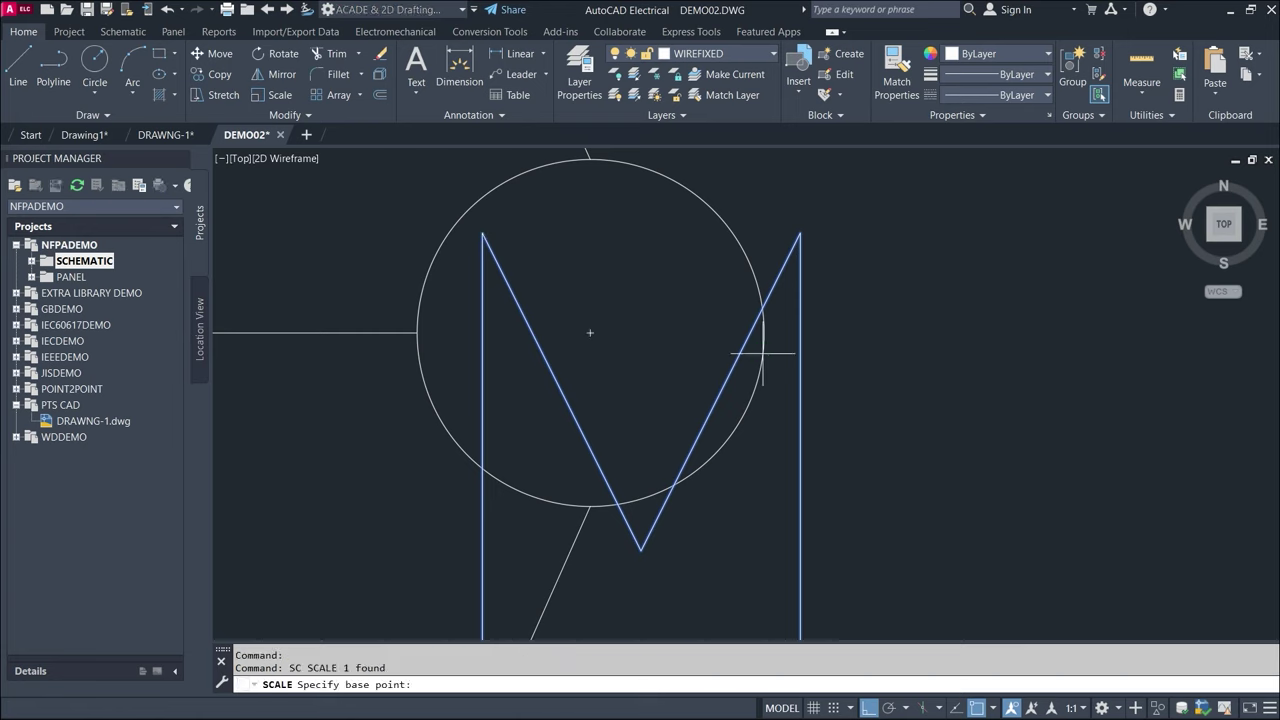
left_click(482, 233)
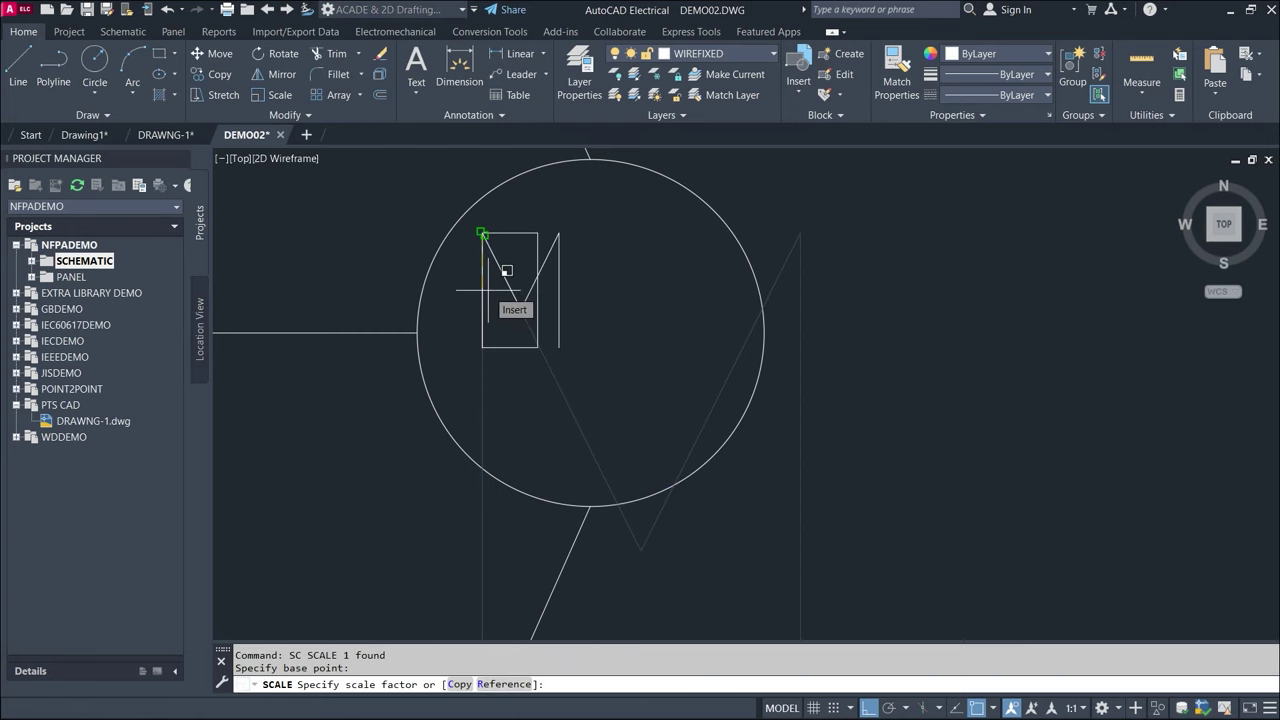
left_click(500, 290)
- Start moving the M to centre it, then cancel, leaving it in place
middle_click_drag(712, 330, 736, 332)
left_click(603, 320)
type("m")
key("Return")
left_click(651, 313)
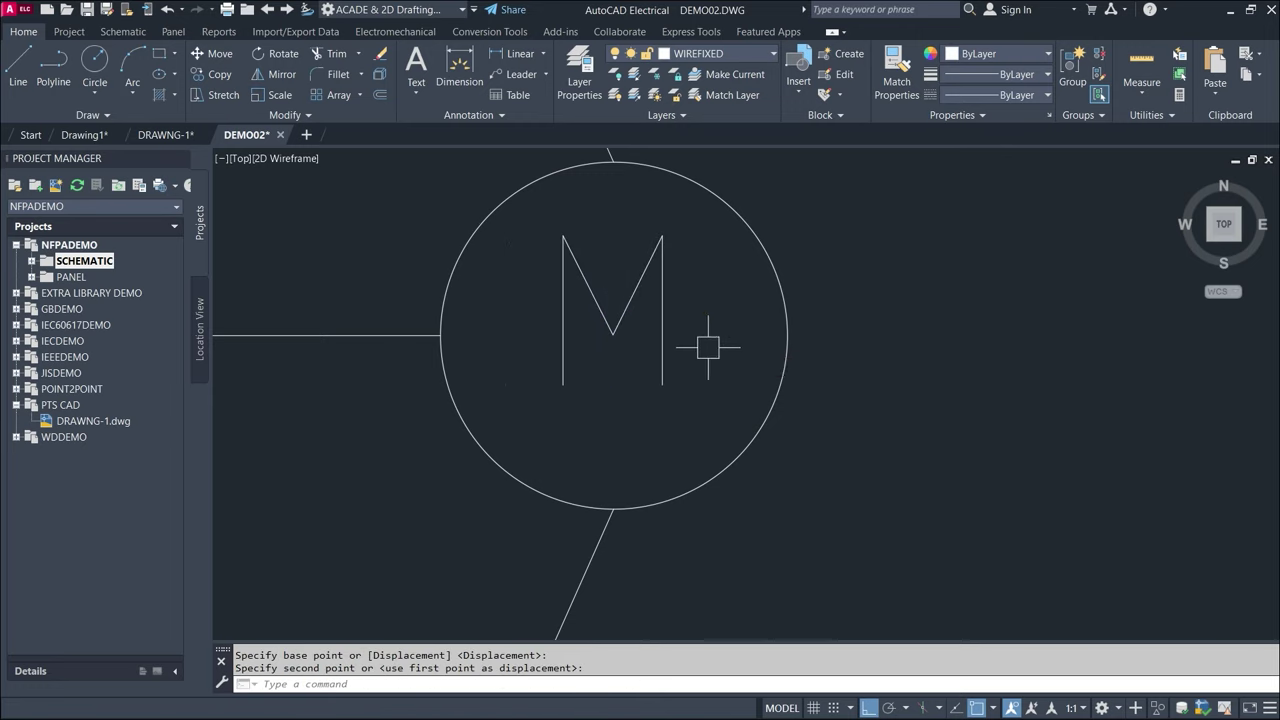
key("Escape")
scroll(766, 349, "down", 4)
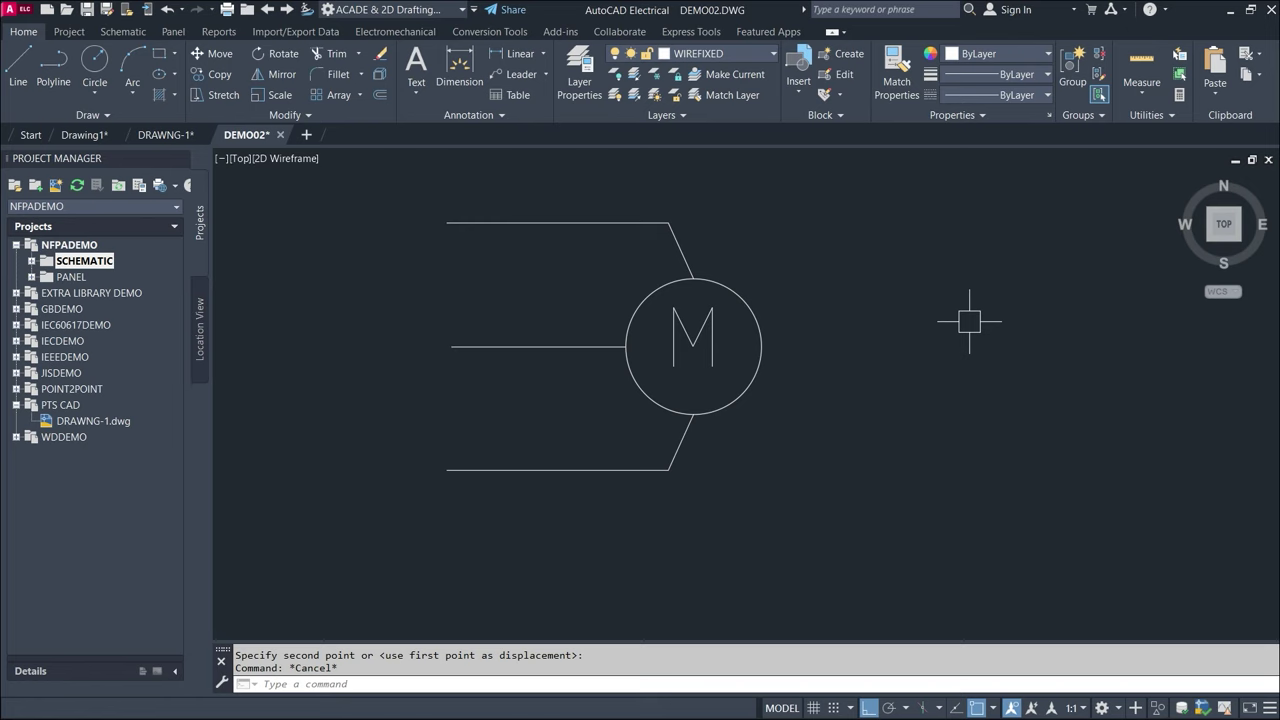
left_click(123, 31)
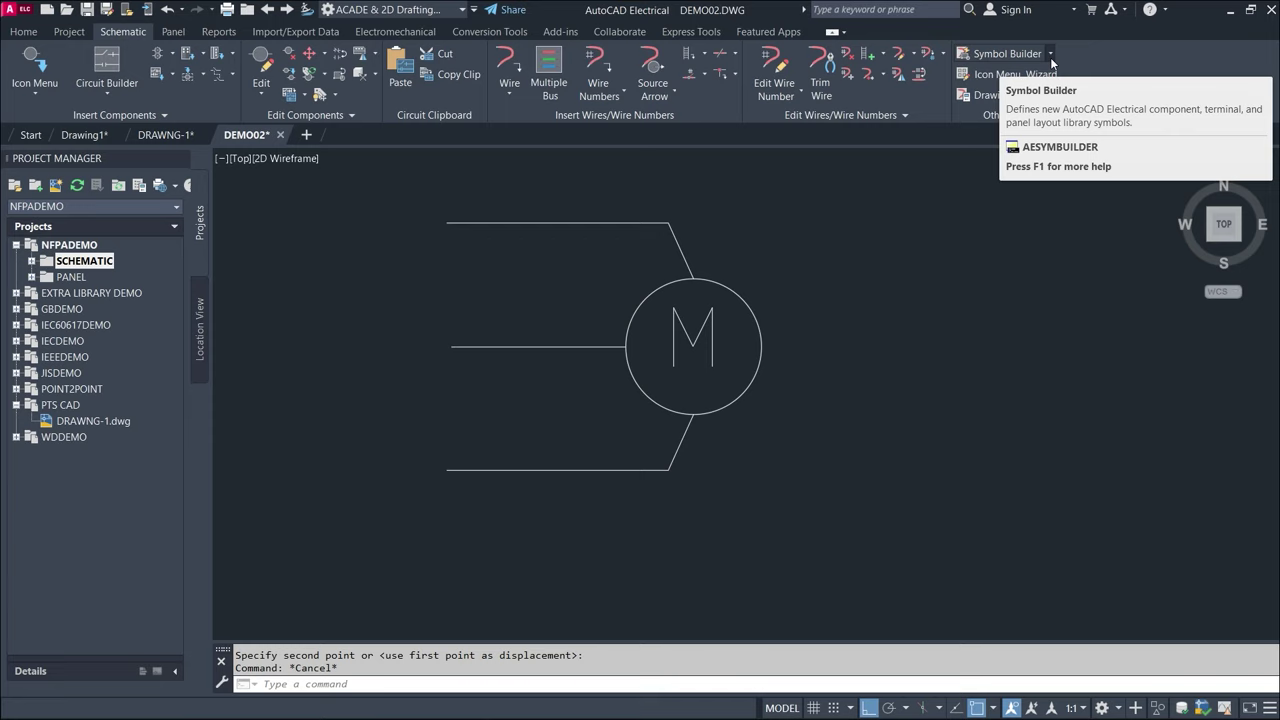
left_click(1051, 54)
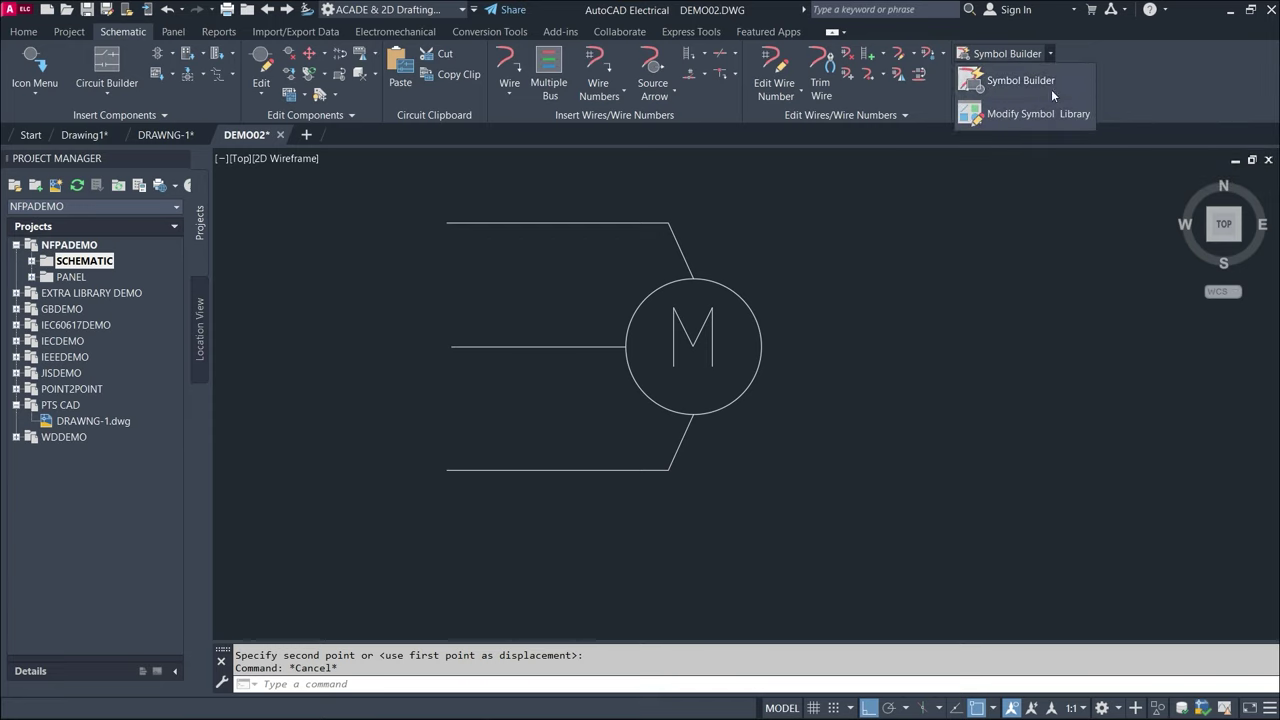
left_click(1052, 81)
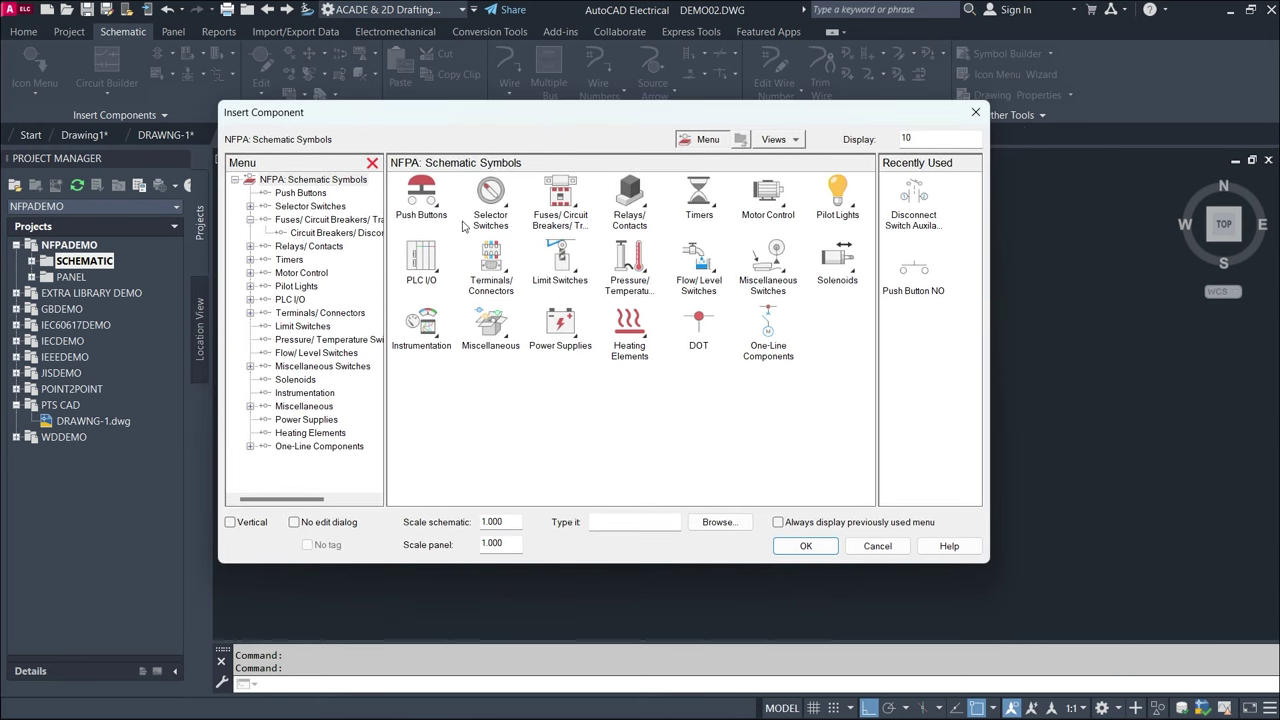
mouse_move(631, 124)
left_mouse_down()
mouse_move(674, 128)
mouse_move(674, 195)
left_mouse_up()
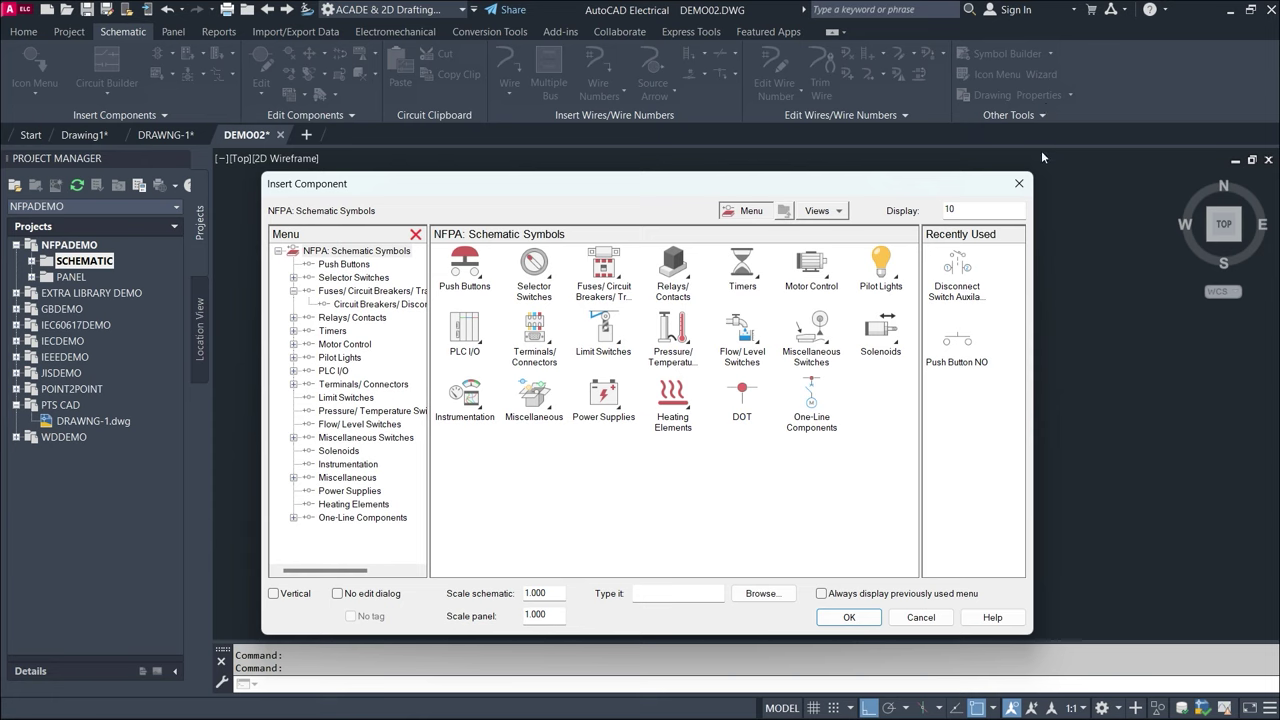
left_click(1019, 187)
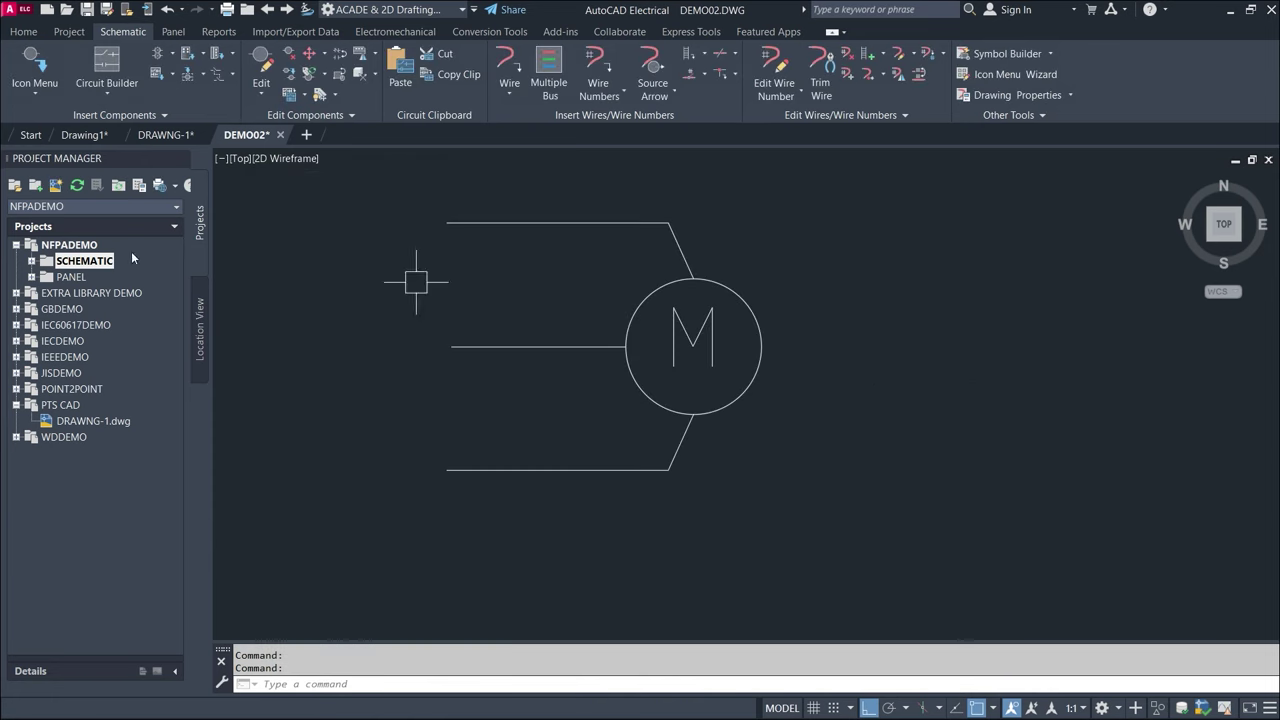
- Define block MOTOR from all motor parts, with its base point inside the circle
left_click(23, 32)
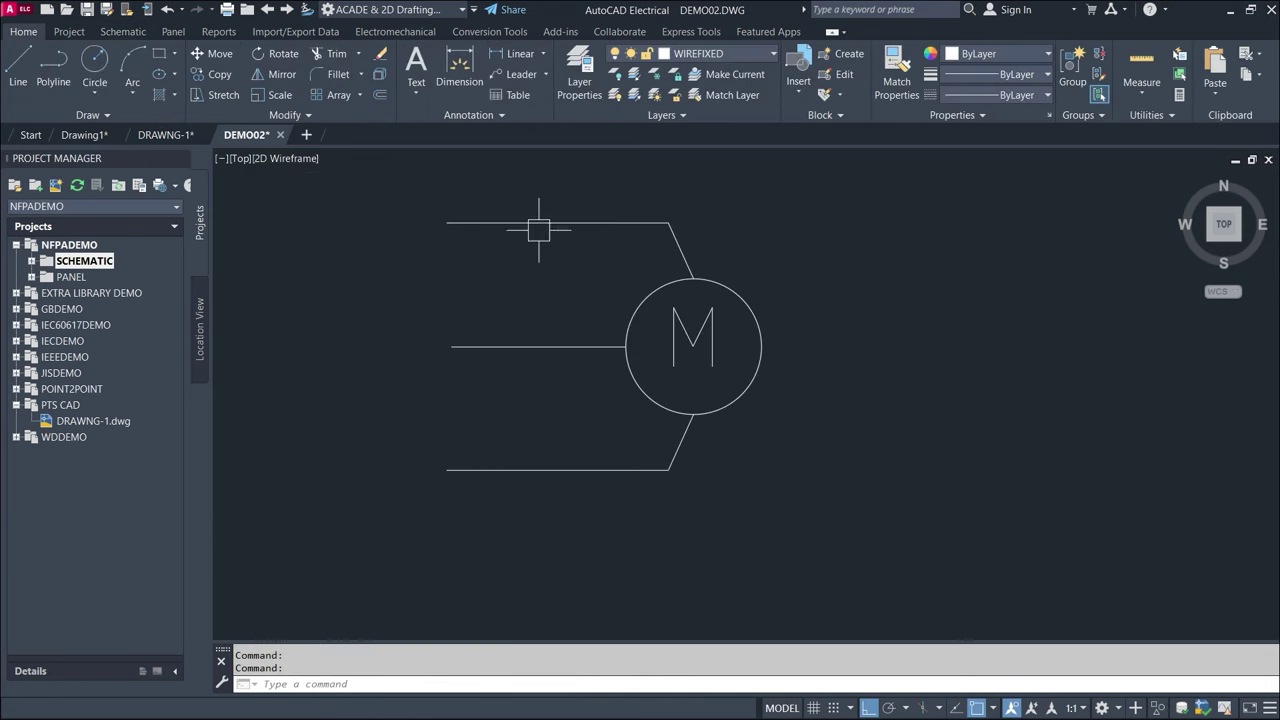
type("B")
key("Return")
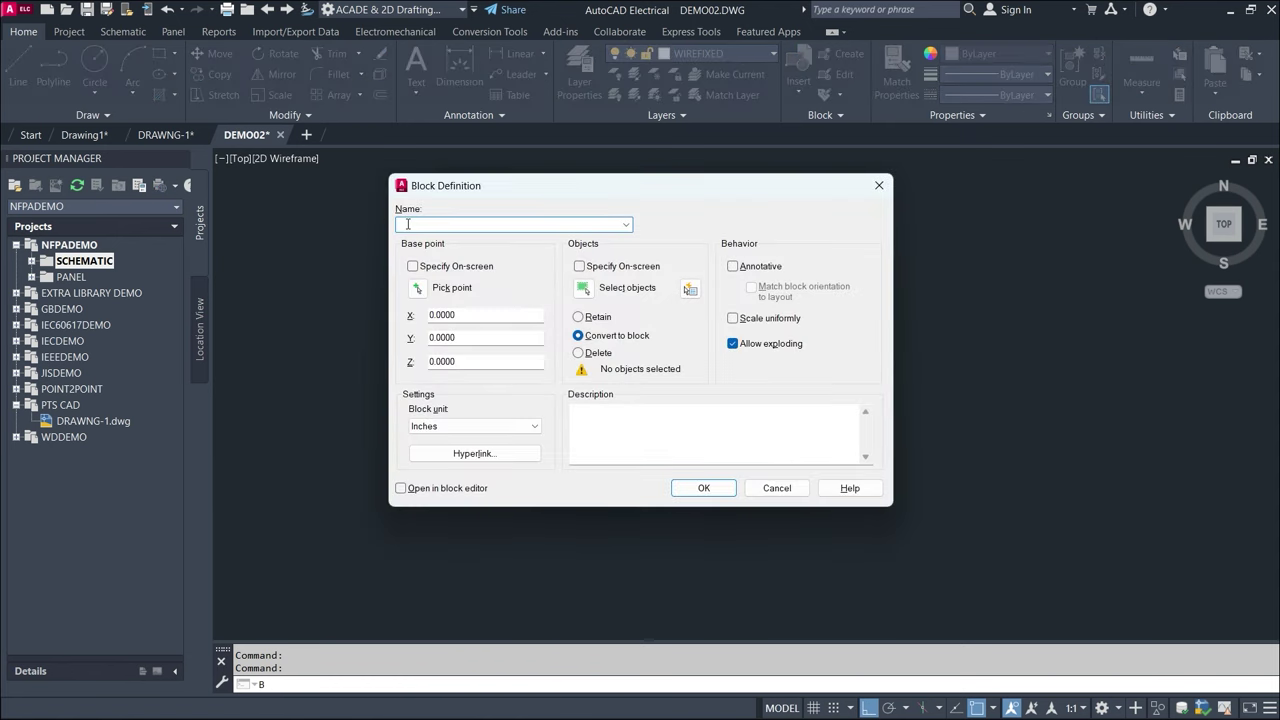
type("MOTOR")
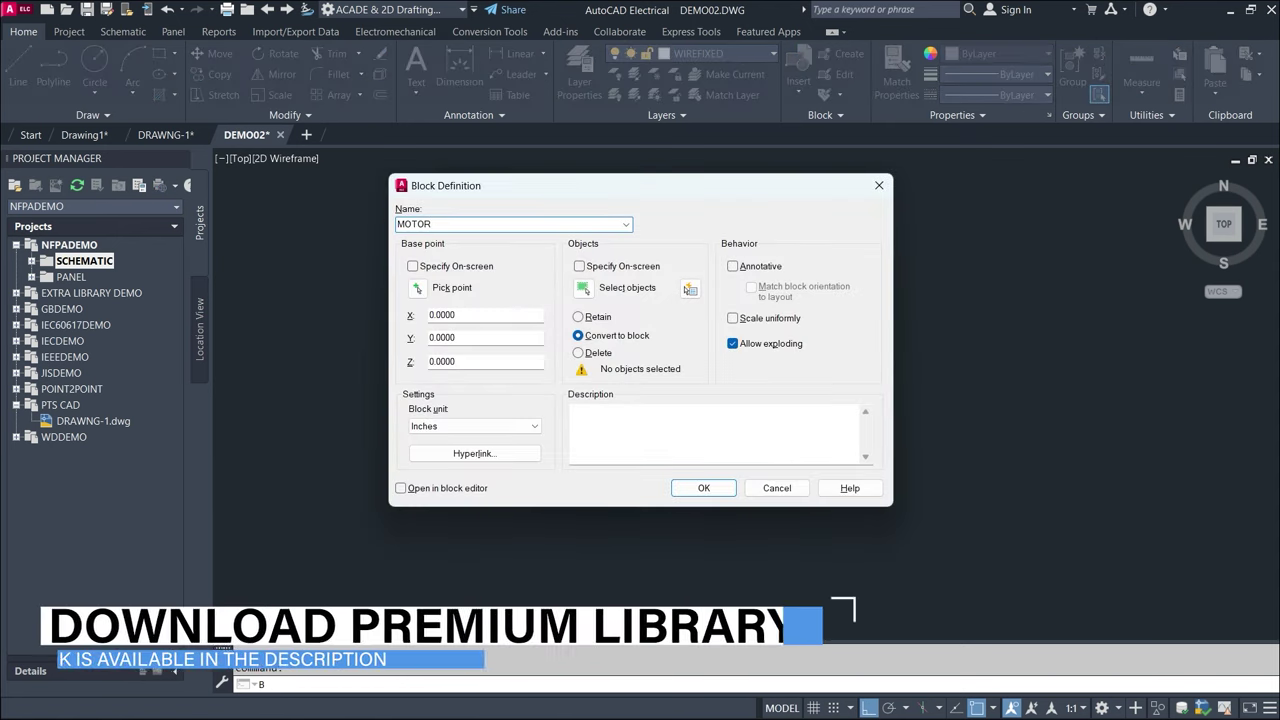
left_click(427, 294)
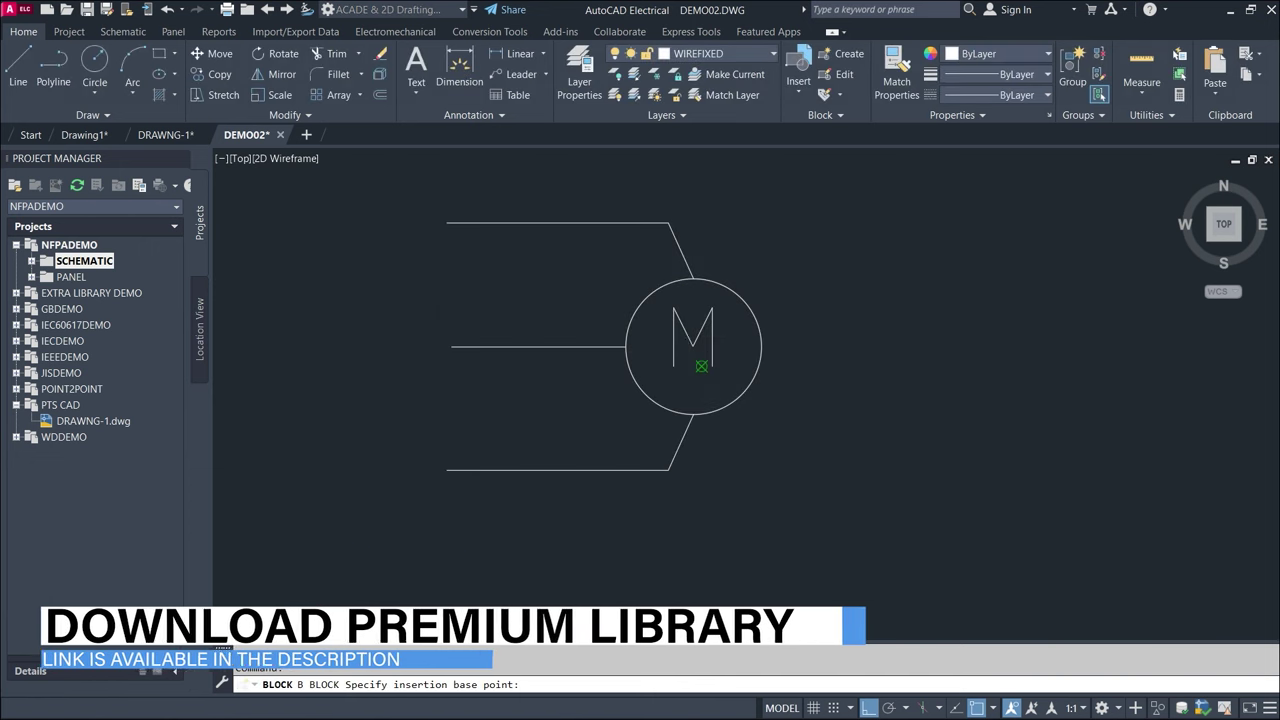
left_click(703, 366)
left_click(579, 289)
left_click(877, 180)
left_click(366, 501)
key("Return")
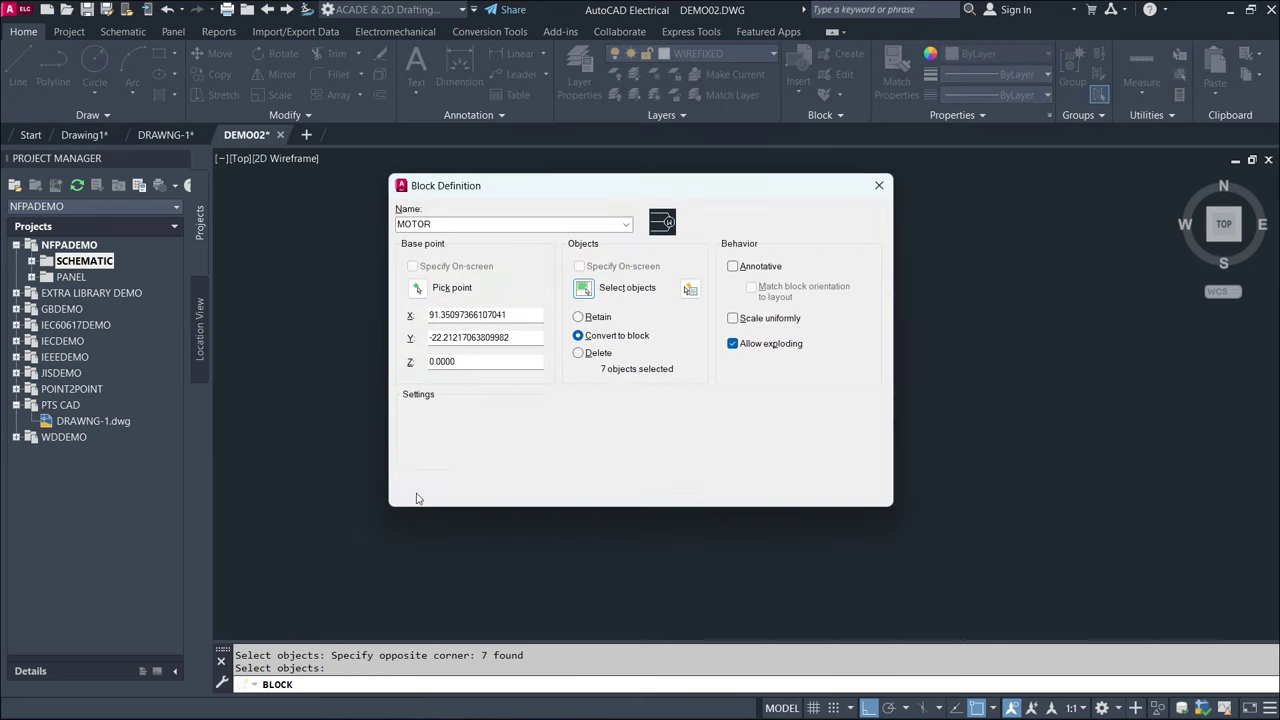
left_click(703, 488)
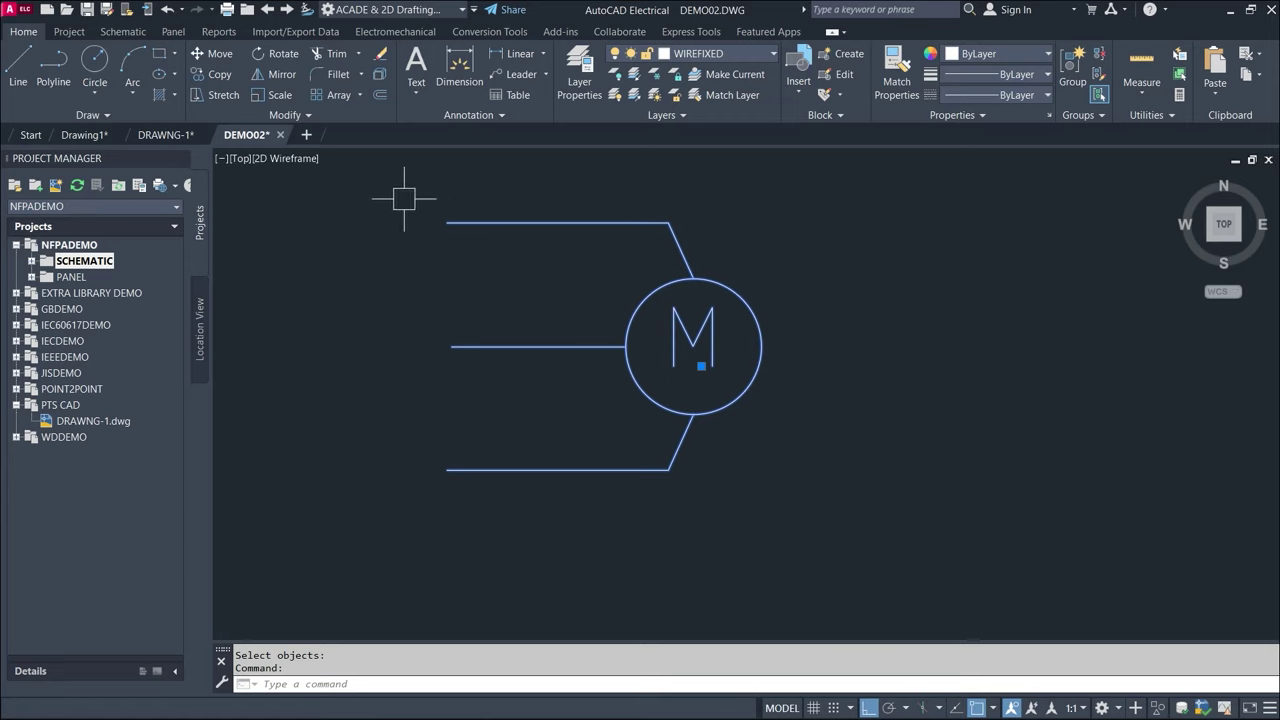
scroll(445, 258, "down", 2)
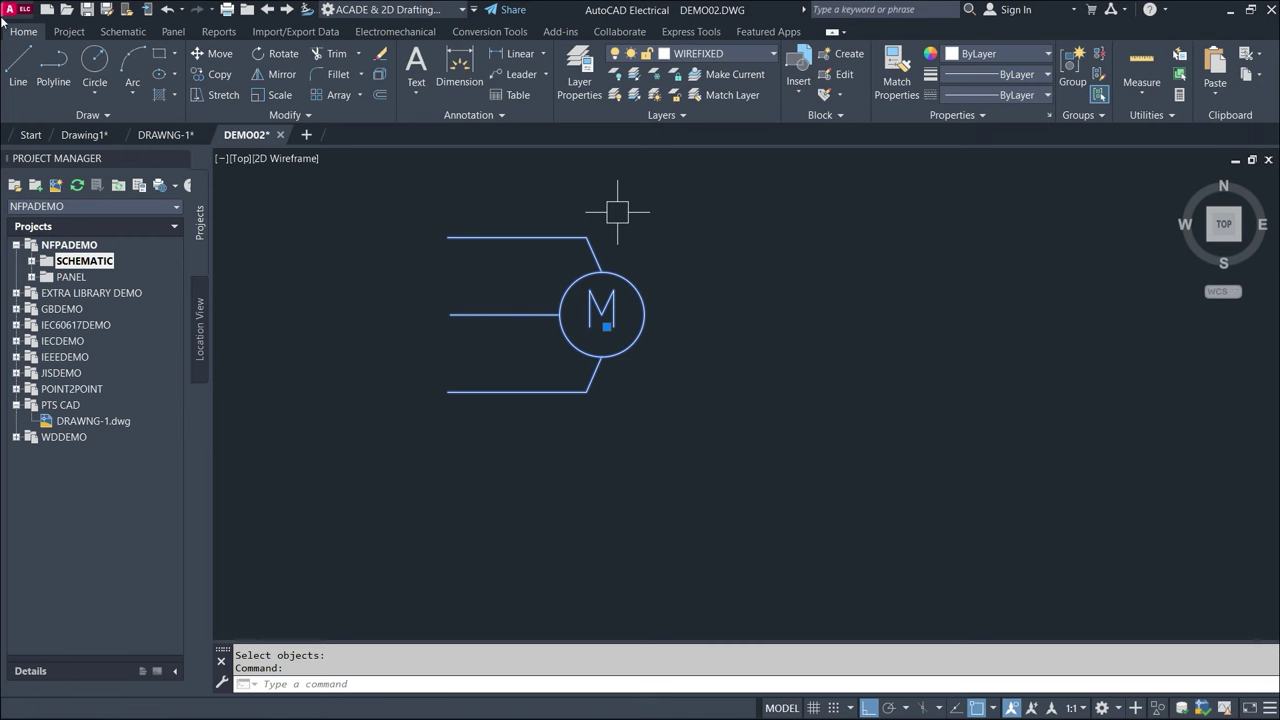
left_click(123, 31)
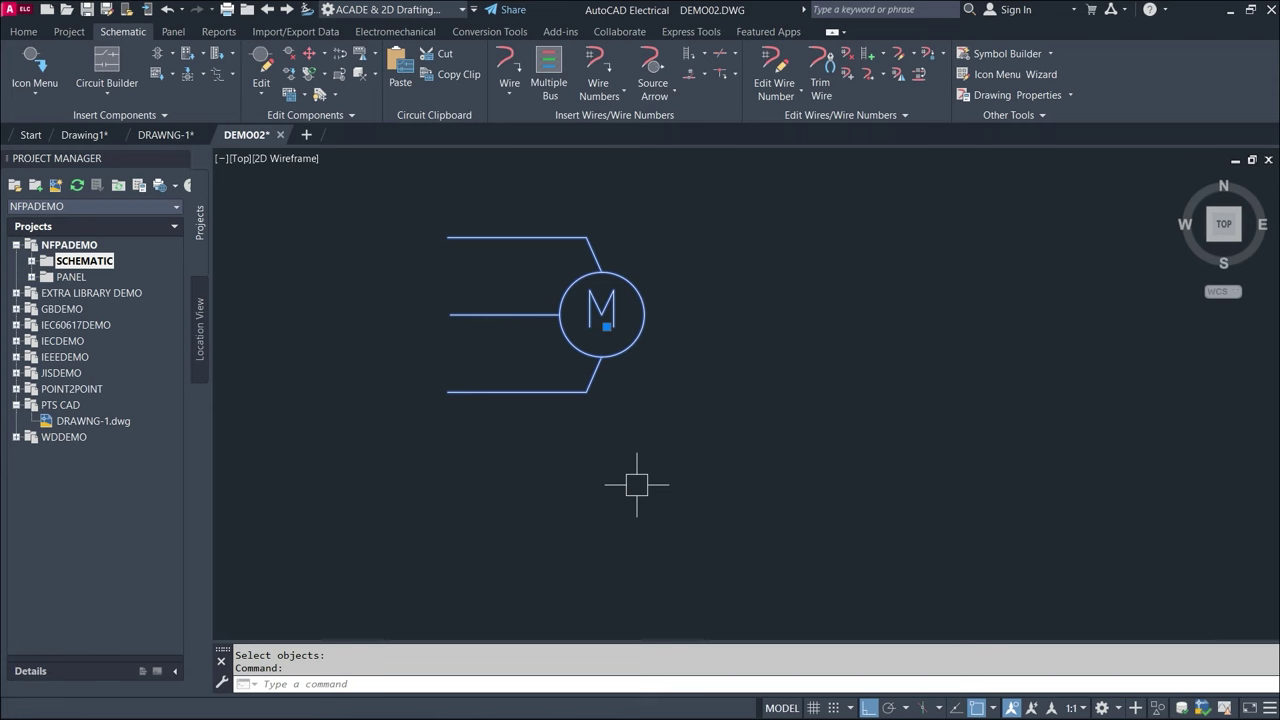
type("b")
key("Return")
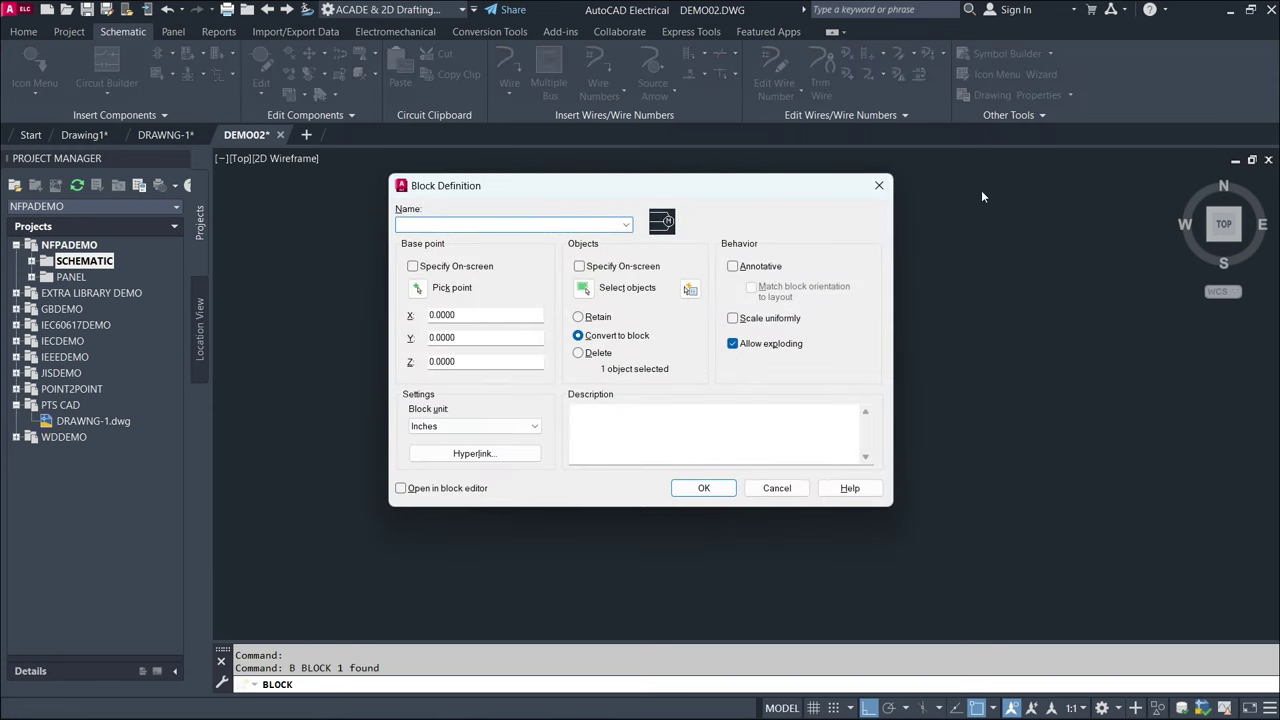
left_click(880, 186)
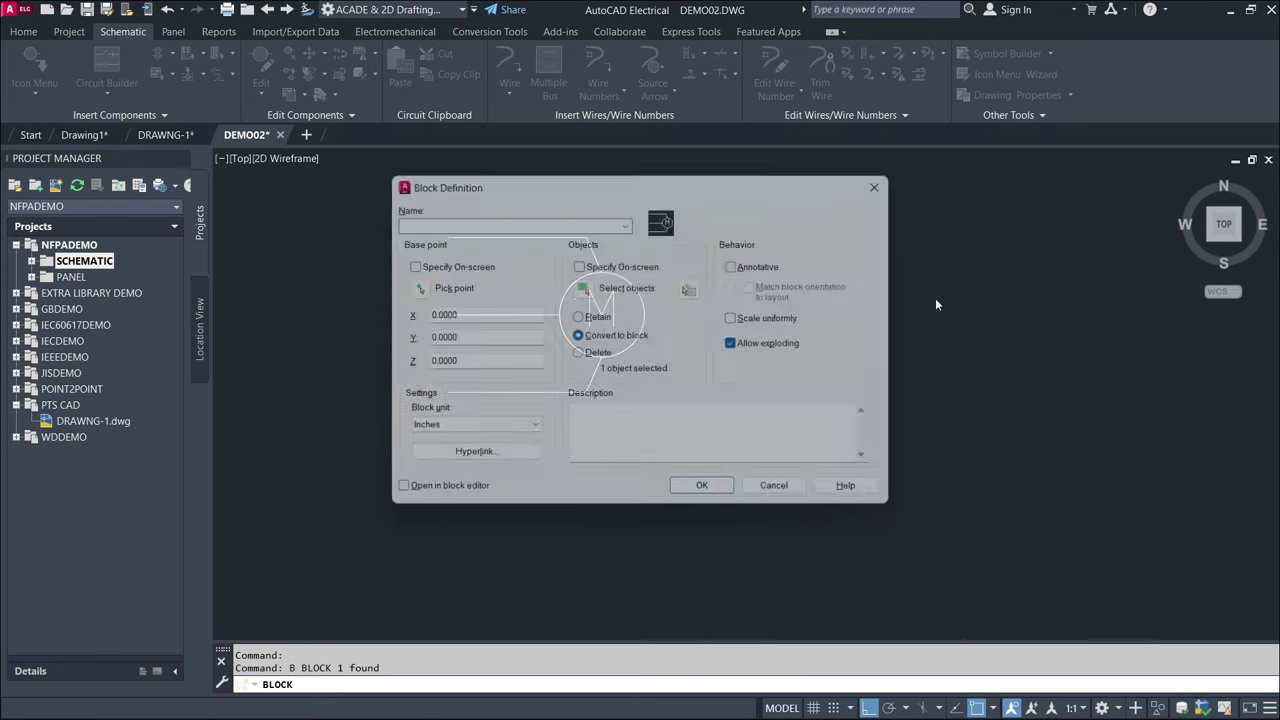
double_click(606, 282)
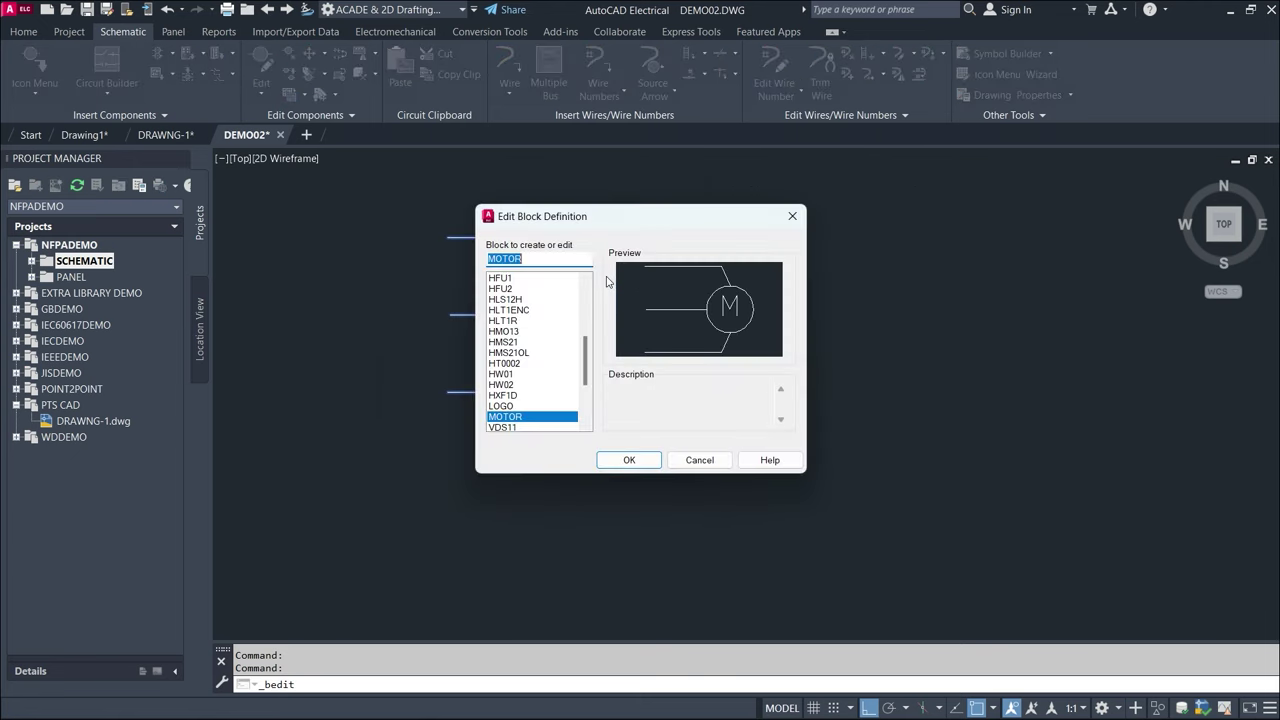
key("Escape")
left_click(622, 284)
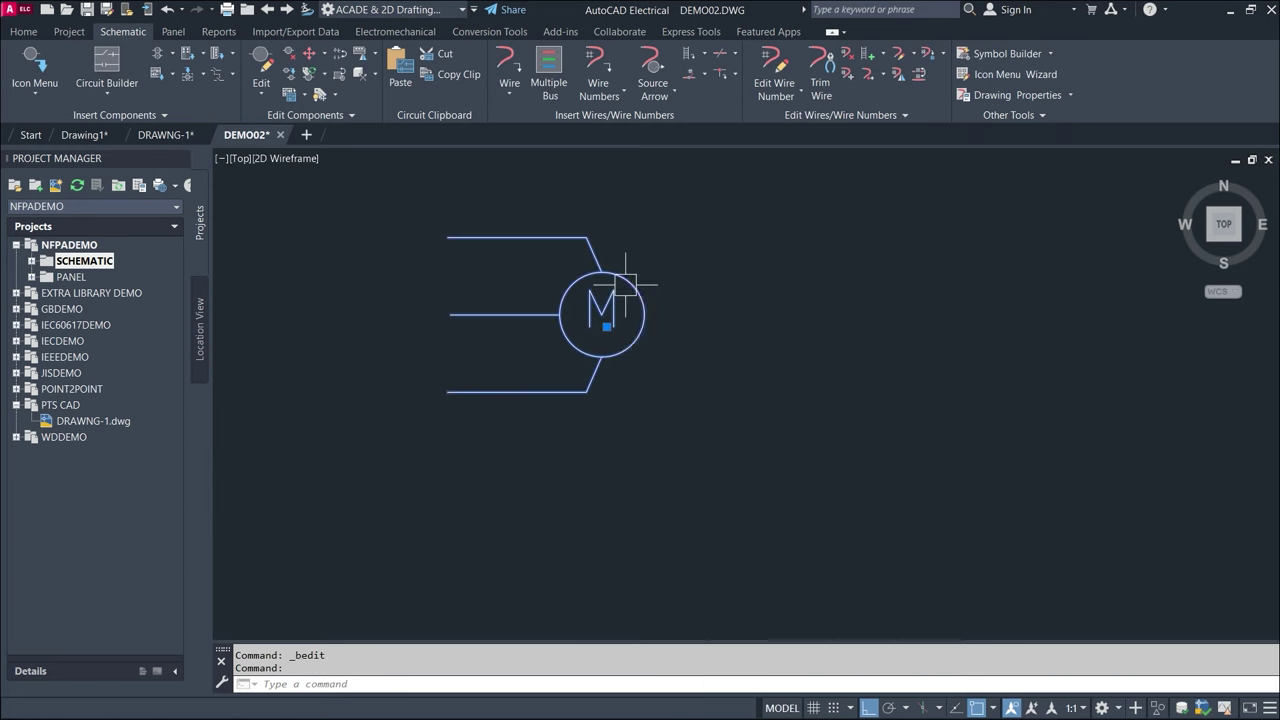
right_click(626, 285)
left_click(705, 284)
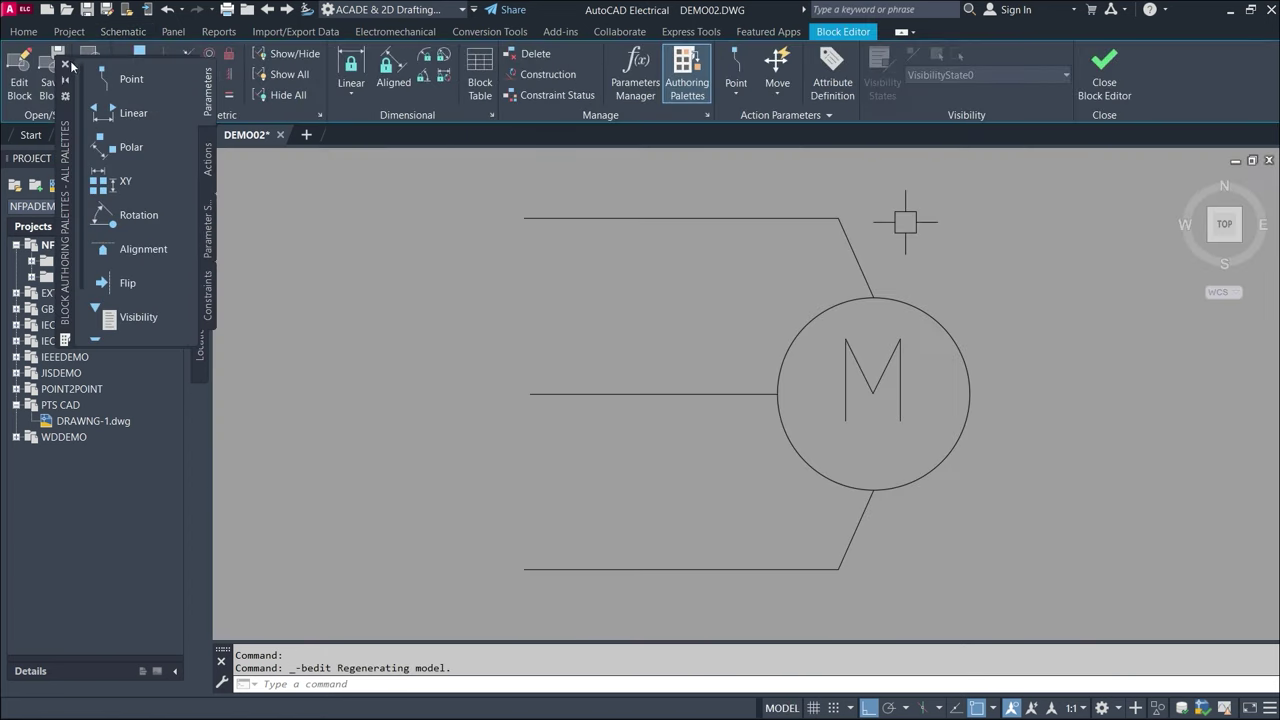
left_click(67, 65)
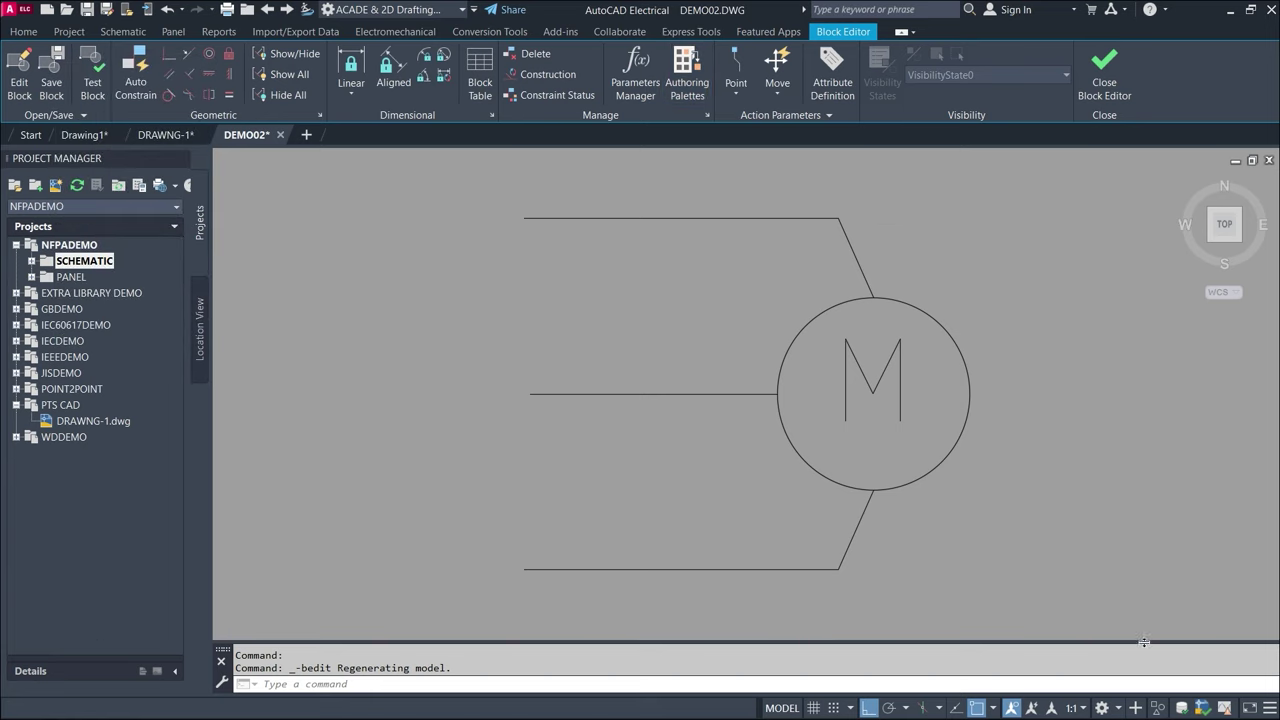
mouse_move(1104, 75)
left_click(1103, 68)
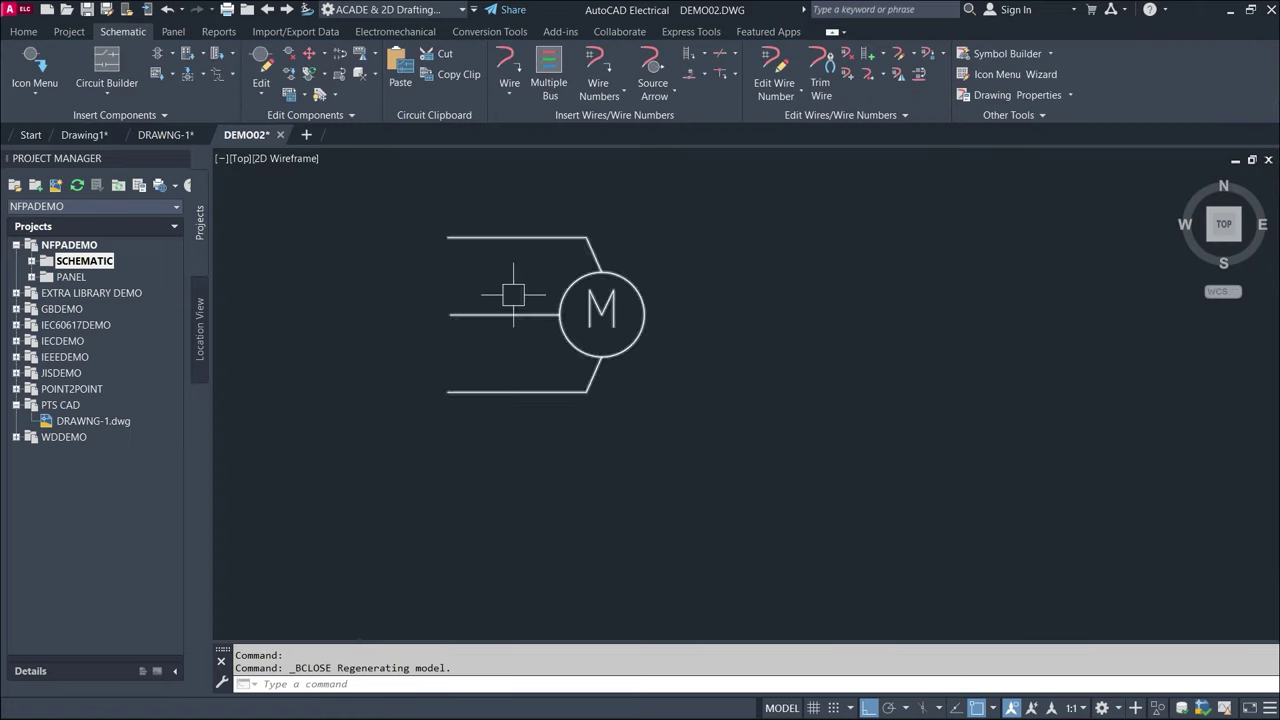
middle_click_drag(763, 260, 686, 318)
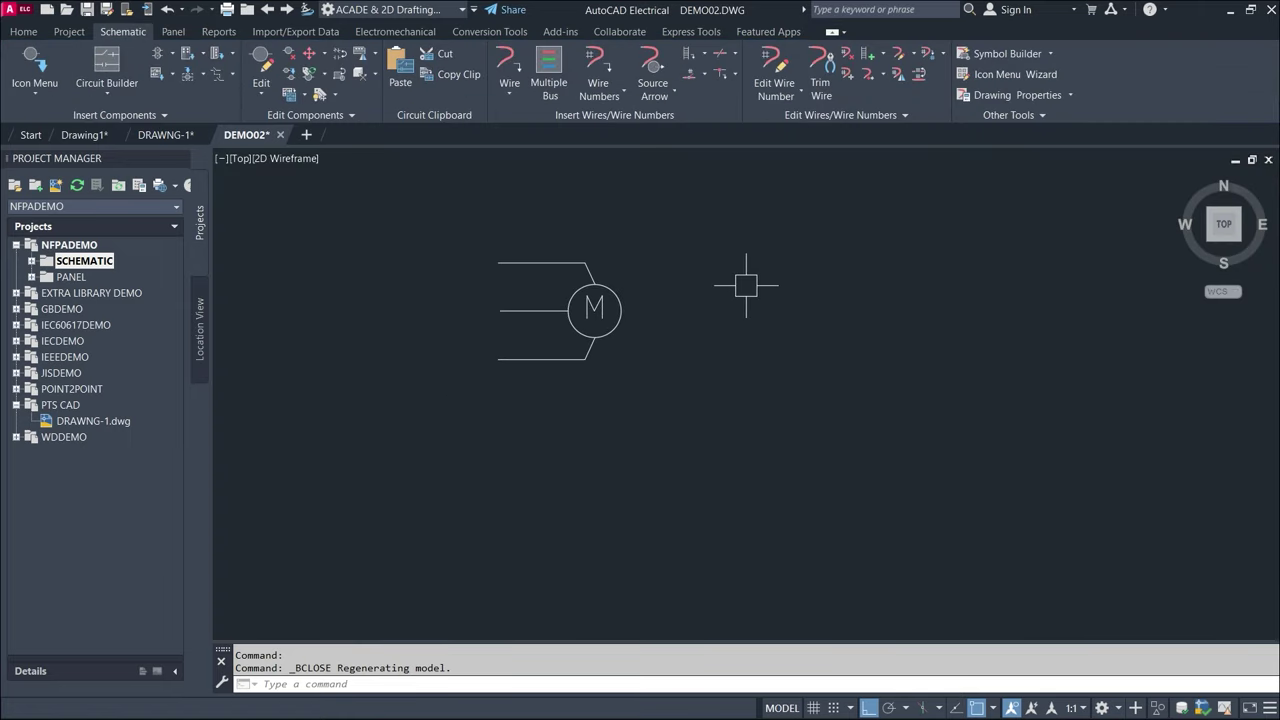
- Start Symbol Builder with a Horizontal Parent symbol of type (MO) Motors
left_click(1016, 53)
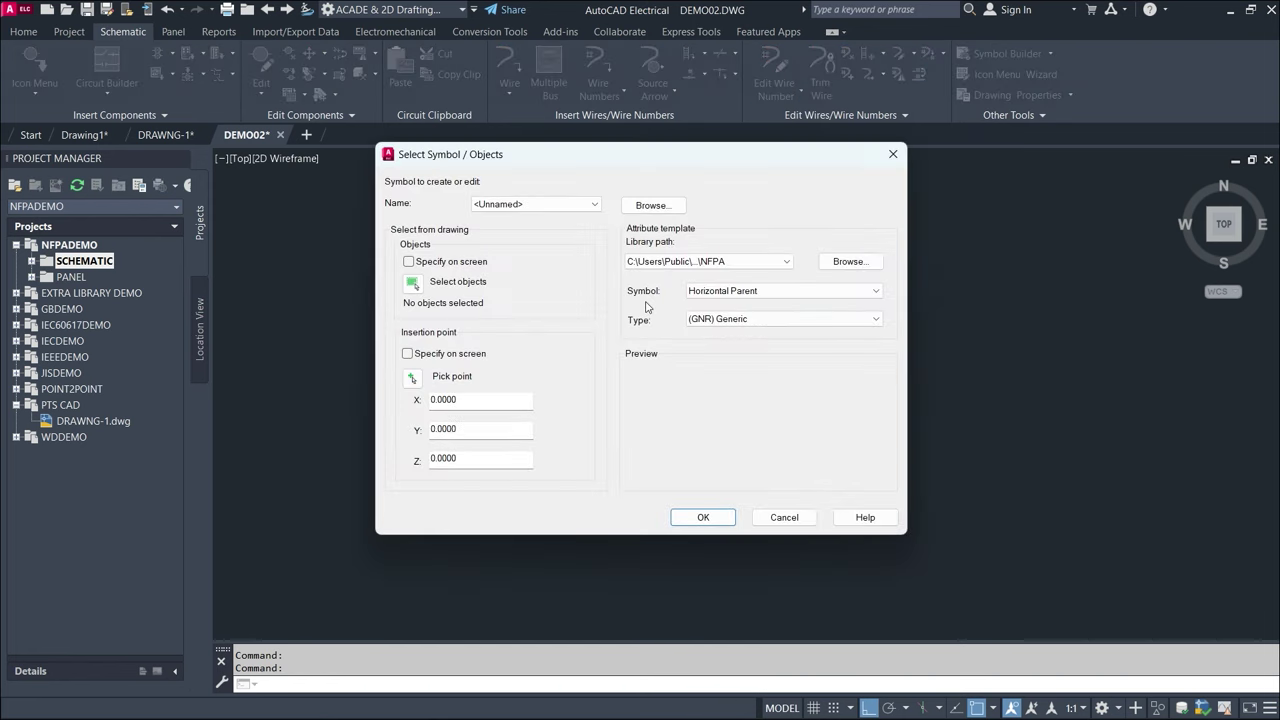
left_click_drag(614, 163, 743, 167)
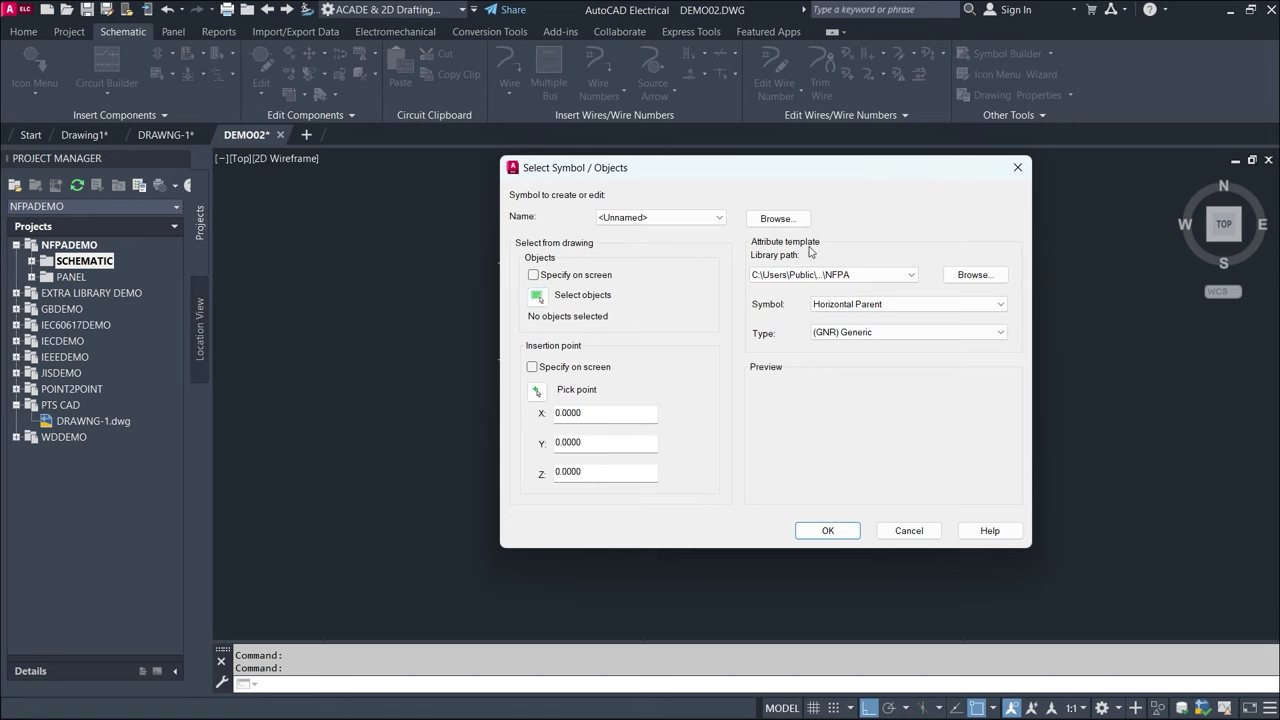
left_click_drag(836, 177, 975, 161)
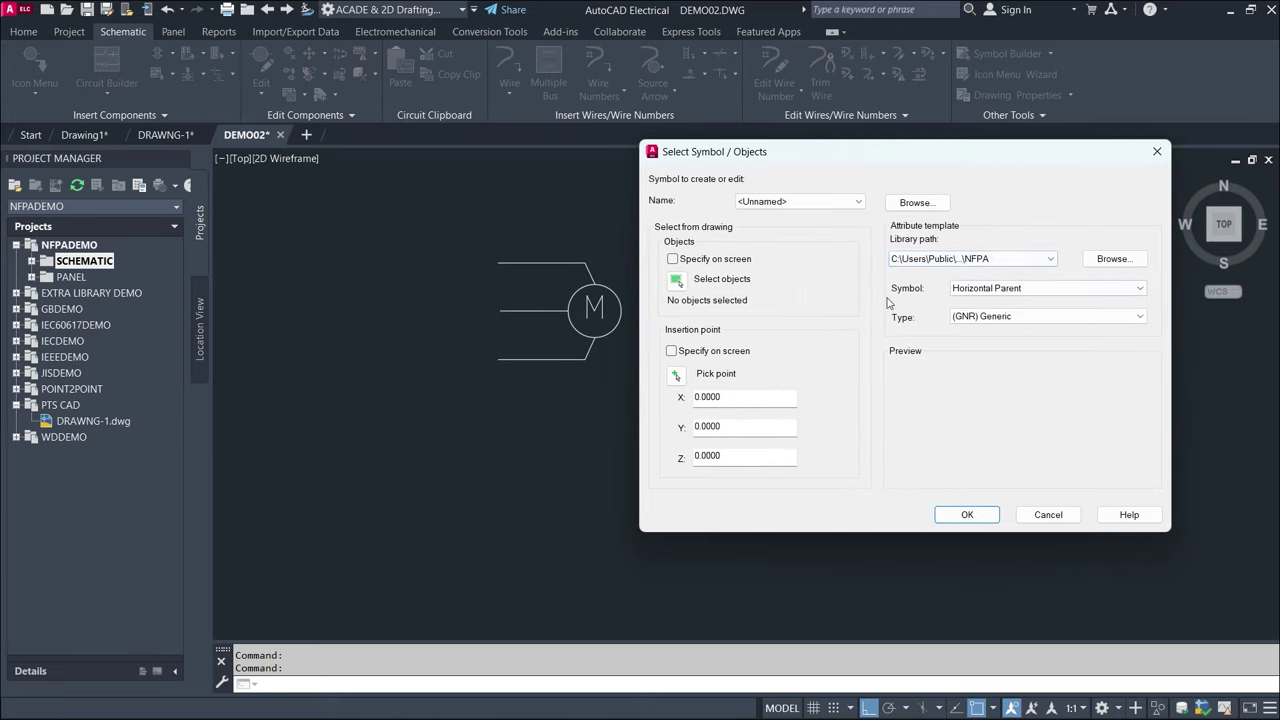
left_click(1036, 290)
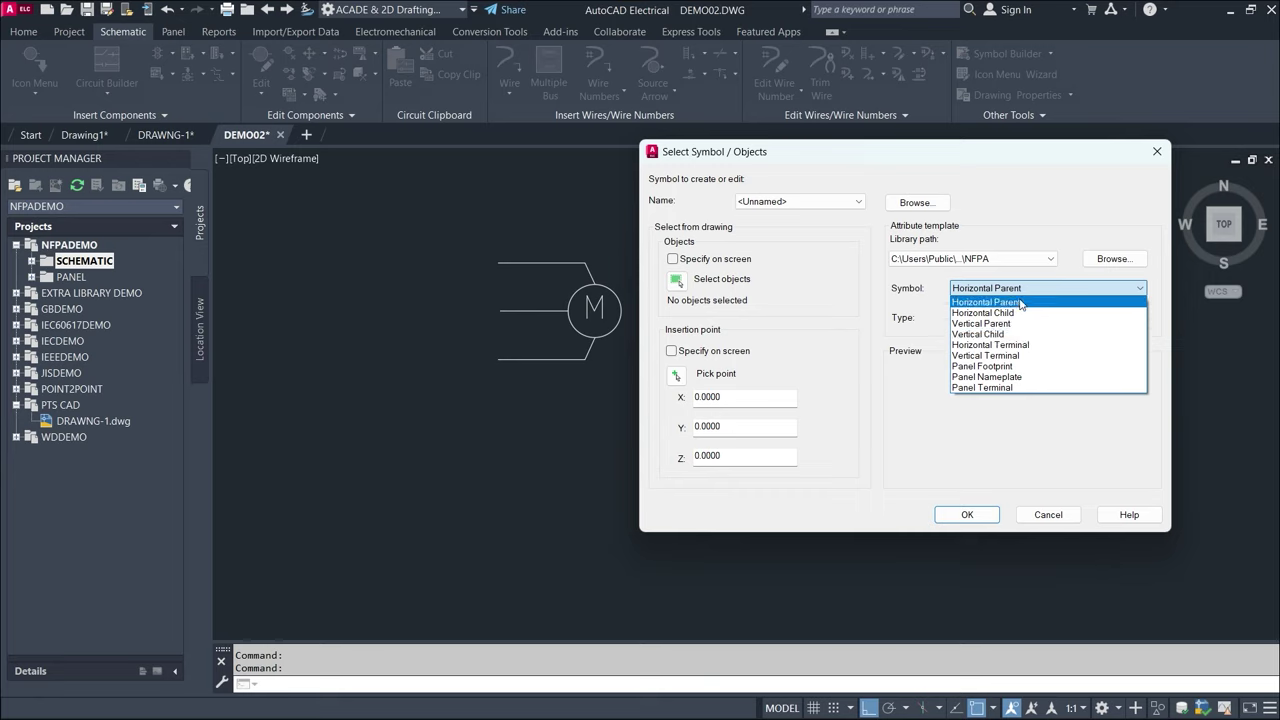
left_click(1021, 304)
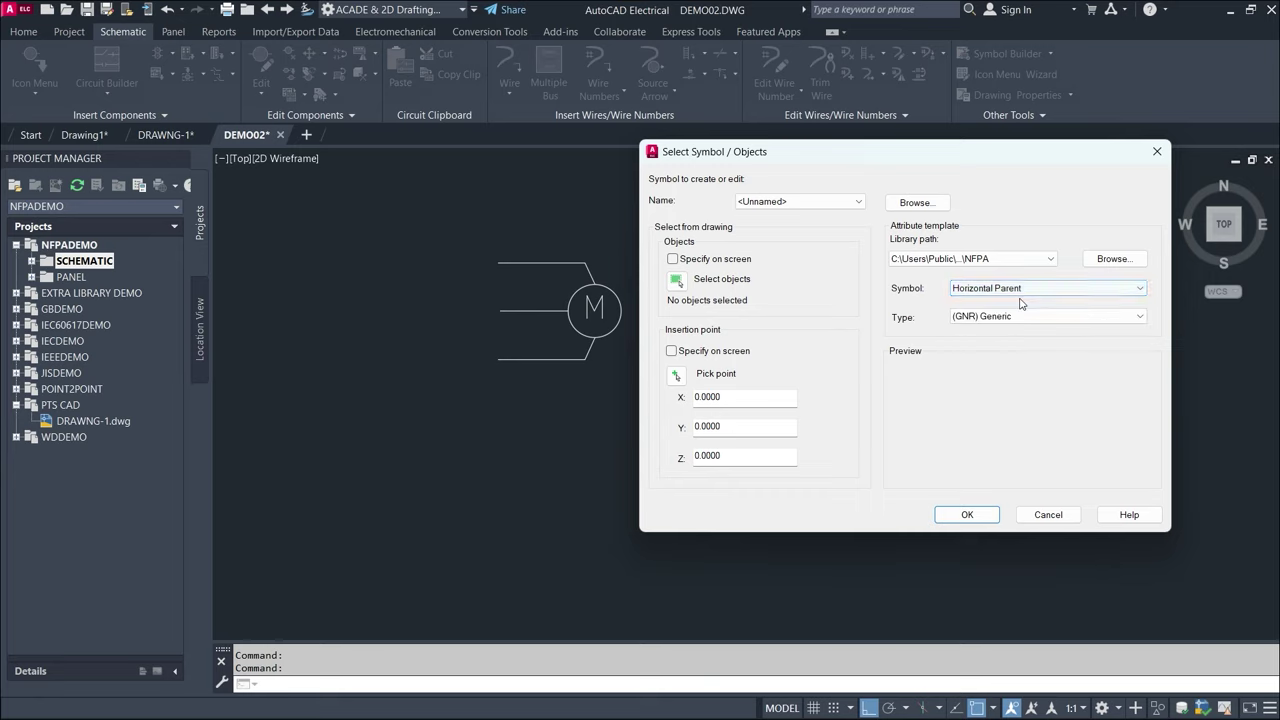
left_click(1005, 318)
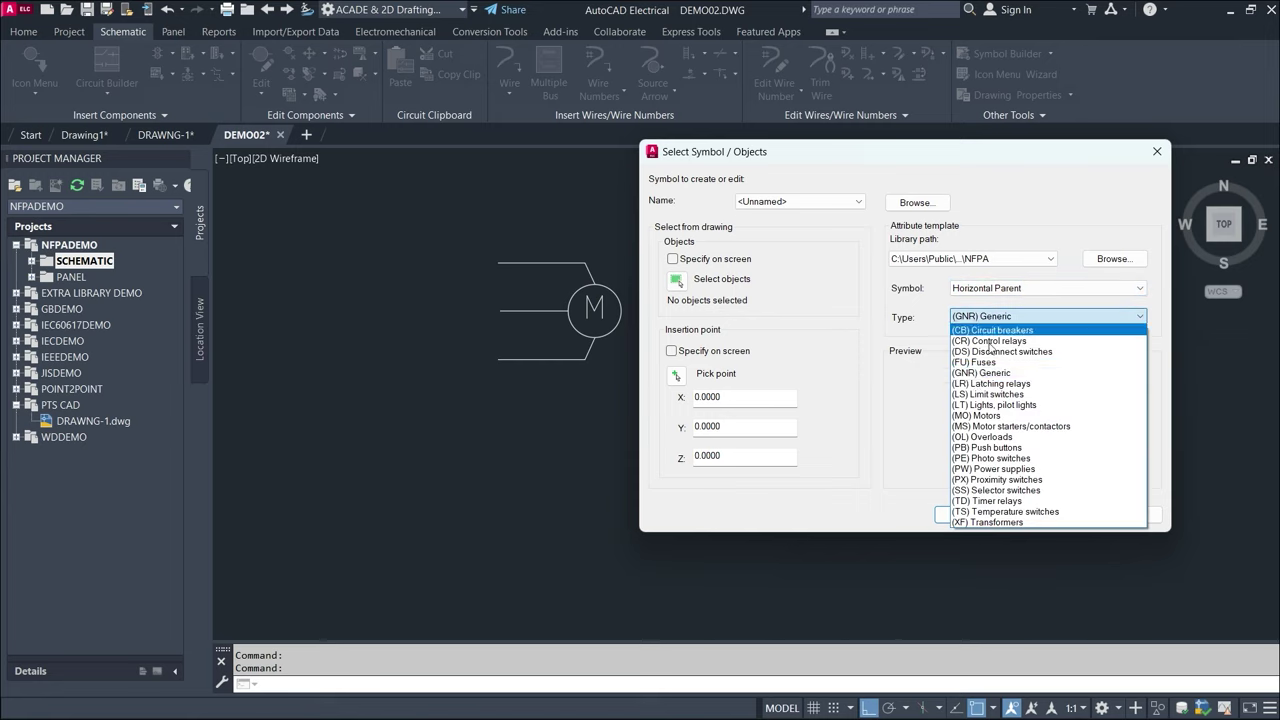
left_click(986, 422)
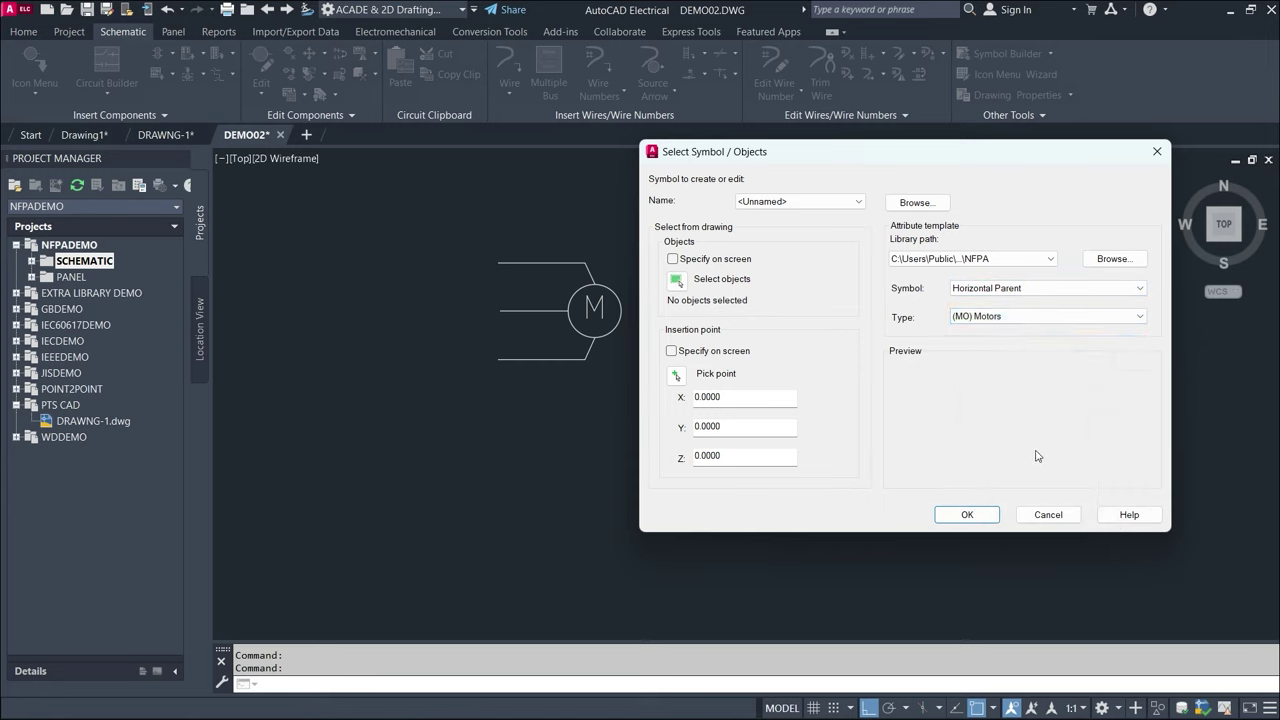
- Cancel the symbol object pick and undo the earlier block editing
left_click(676, 280)
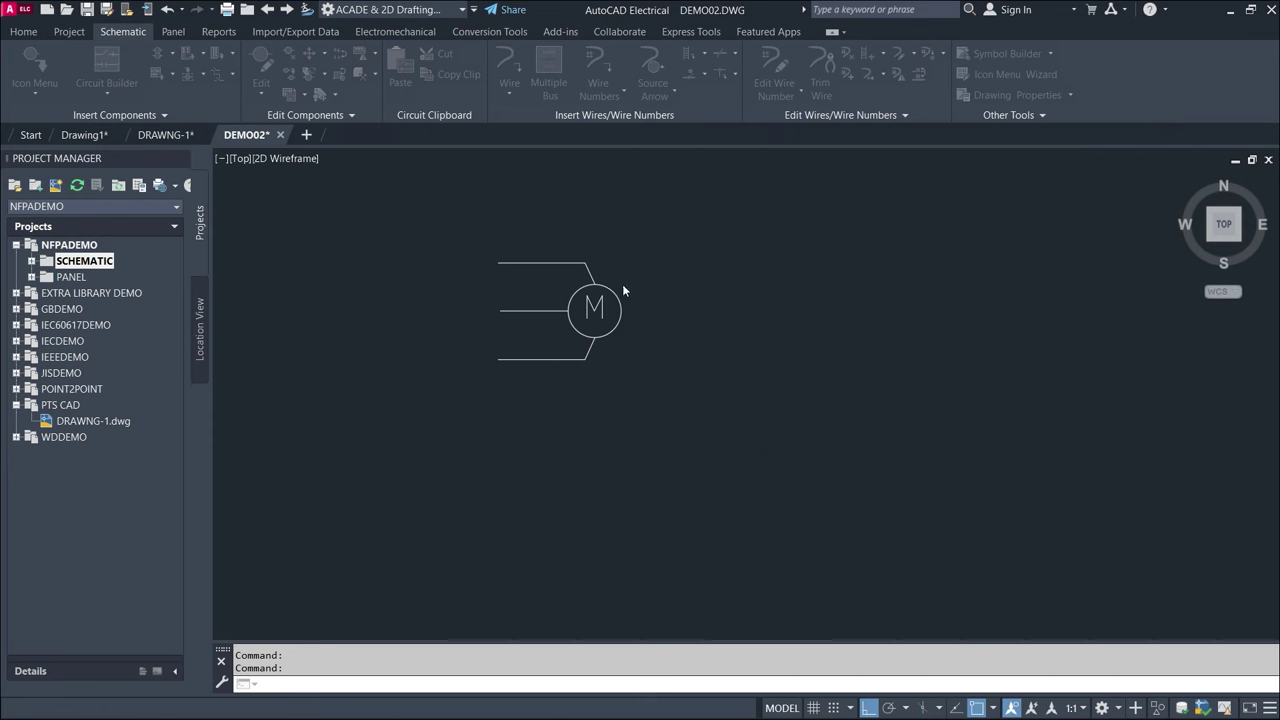
key("Escape")
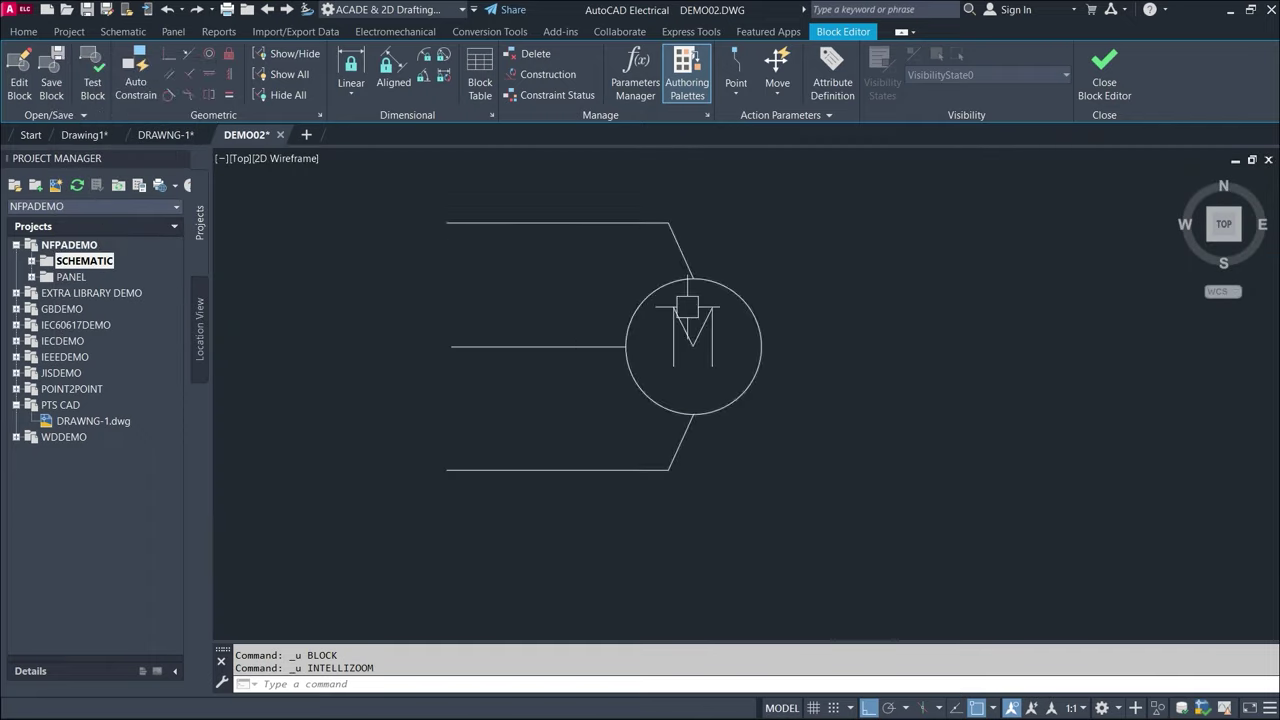
key("ctrl+z")
key("ctrl+z")
key("ctrl+z")
left_click(770, 272)
key("Escape")
scroll(545, 325, "down", 6)
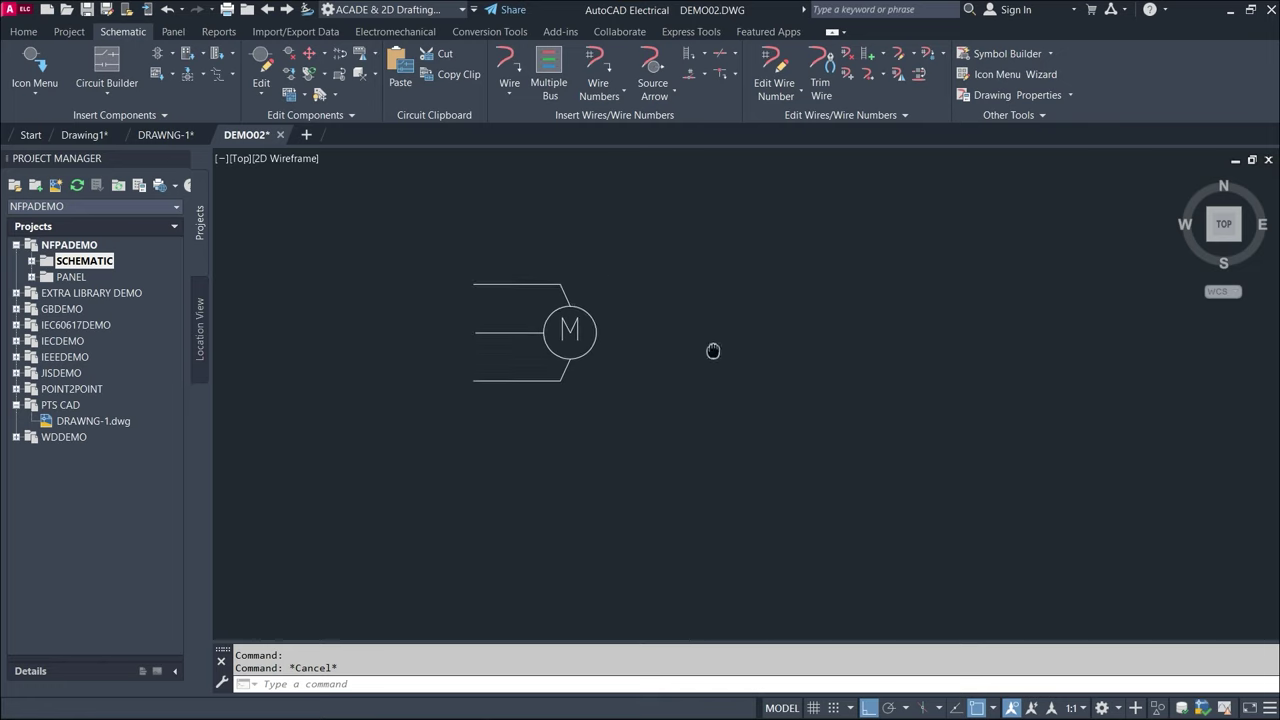
left_click(506, 287)
key("Escape")
key("Escape")
- Delete the motor's three wire lines, leaving only the M circle
left_click(503, 431)
left_click(449, 257)
key("Delete")
left_click(558, 282)
left_click(566, 380)
key("Delete")
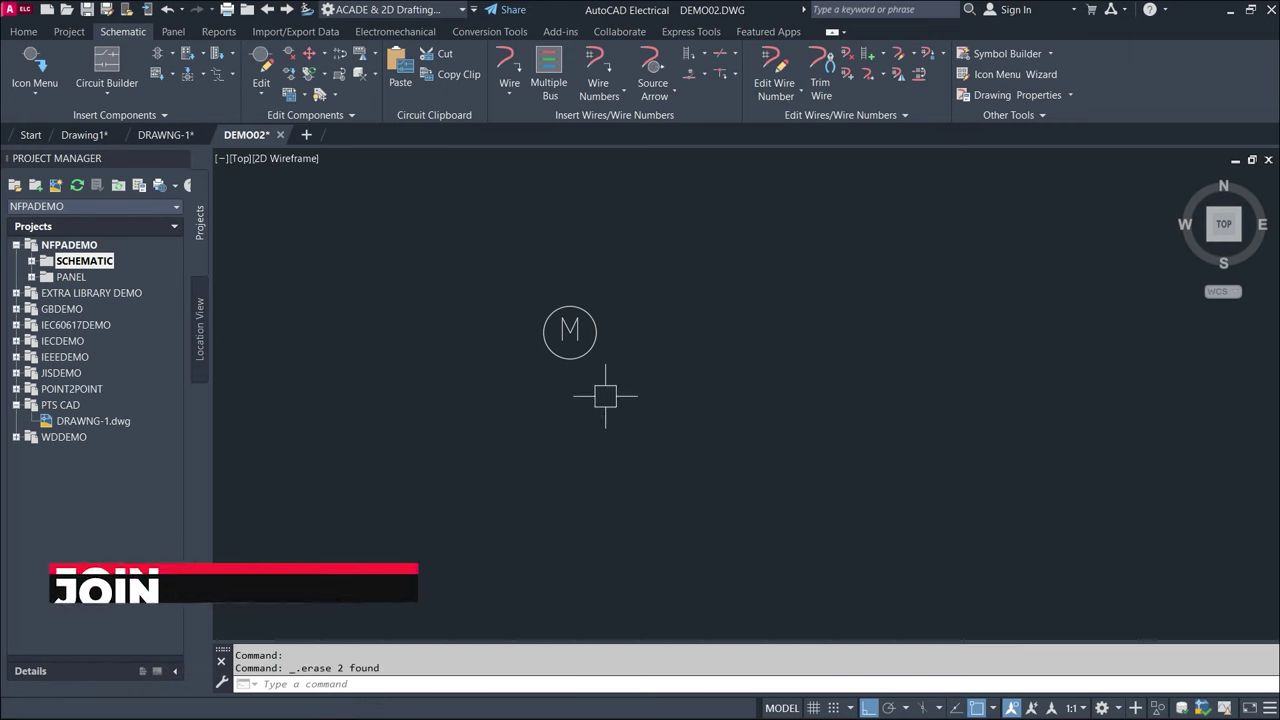
left_click(980, 54)
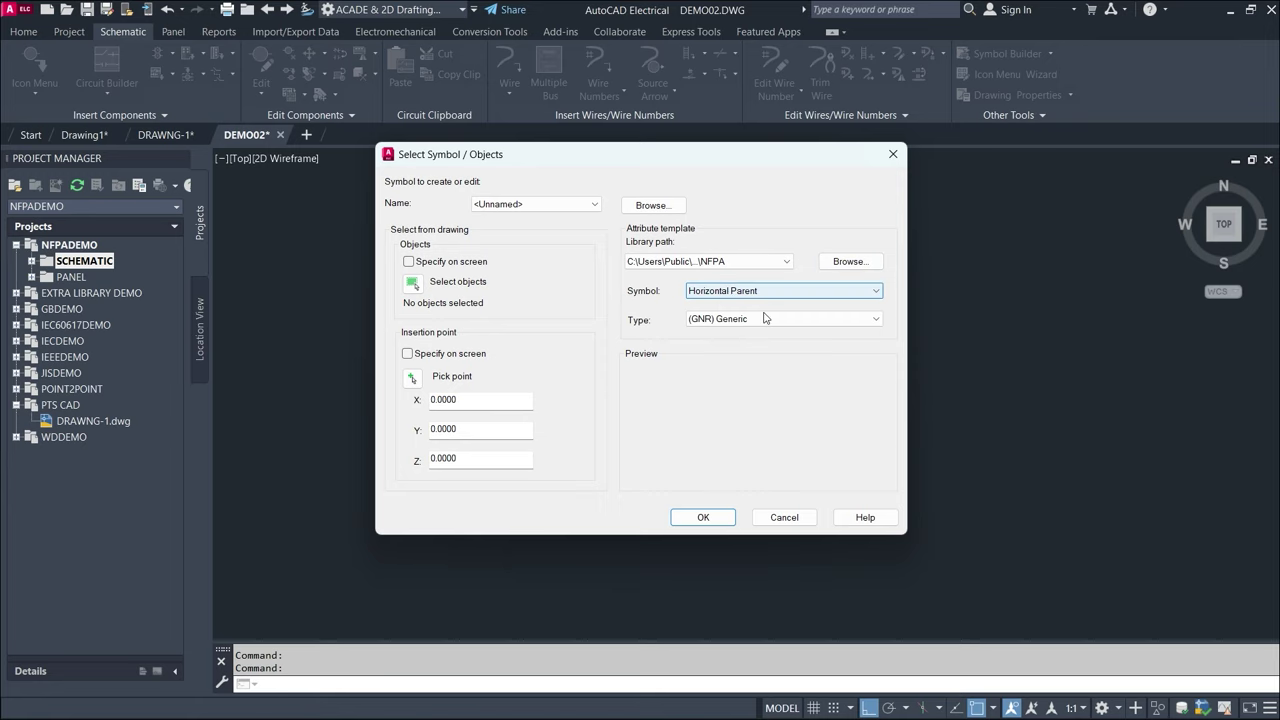
- Build an (MO) Motors symbol HMO1_001 from the circle and the letter M
left_click(766, 319)
left_click(724, 418)
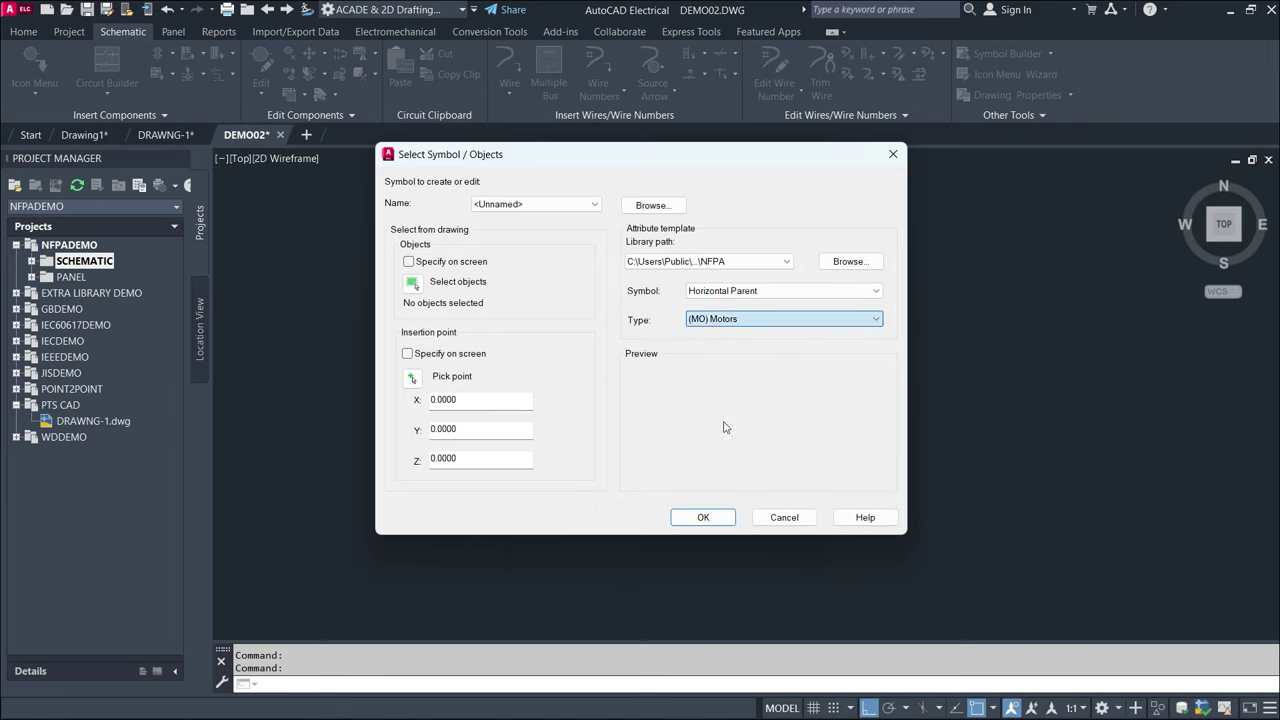
left_click(418, 284)
left_click(748, 254)
left_click(396, 458)
key("Return")
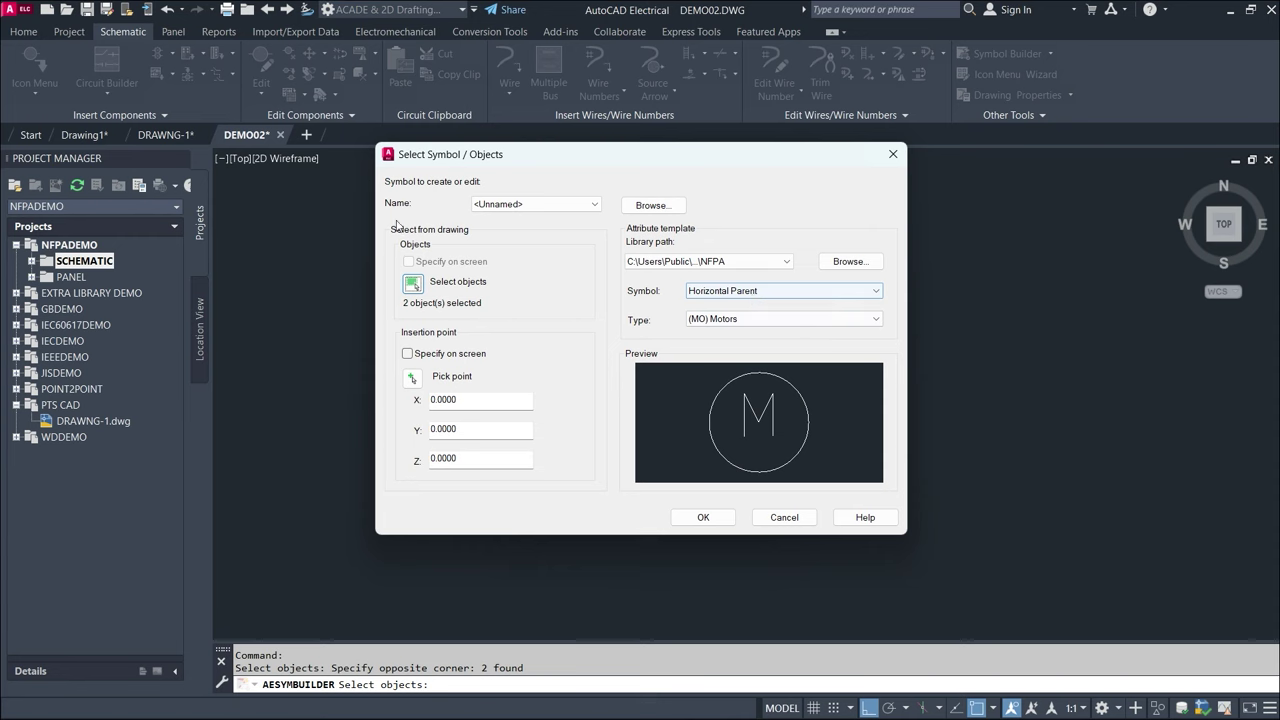
left_click(703, 517)
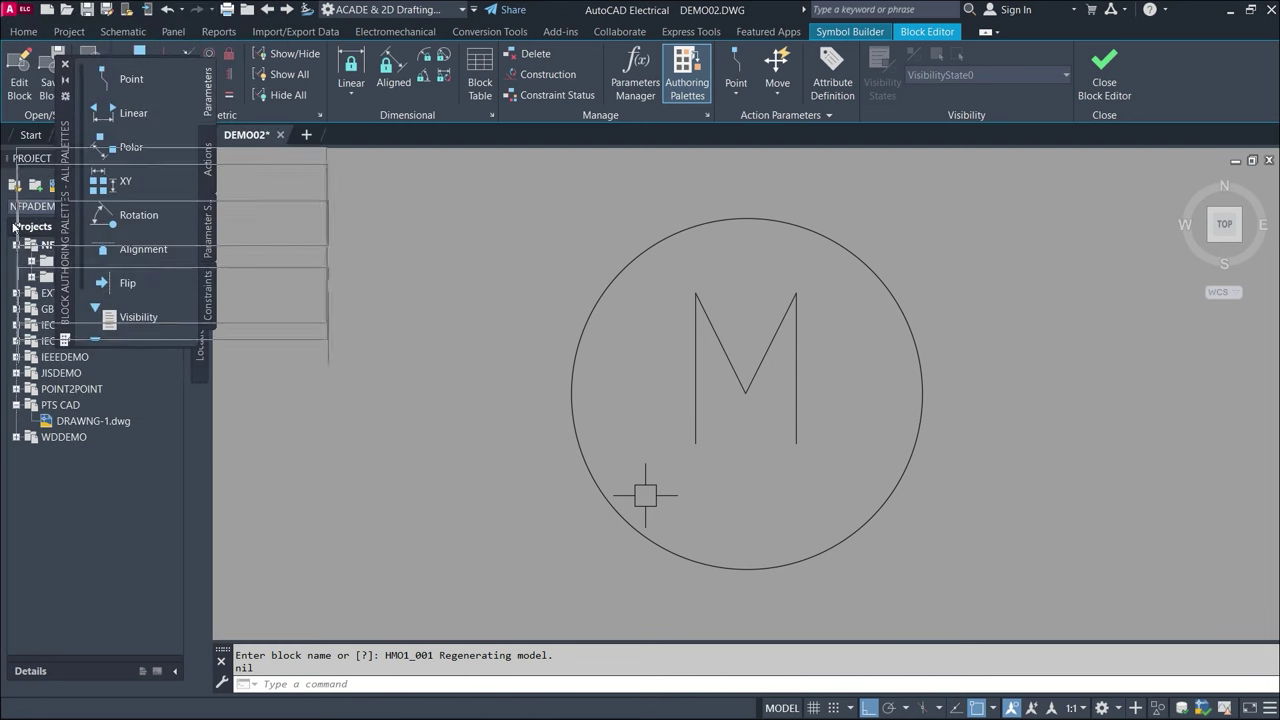
- Close the Block Authoring Palettes and Project Manager, then review MFG, CAT, ASSYCODE and TAG1
left_click(65, 65)
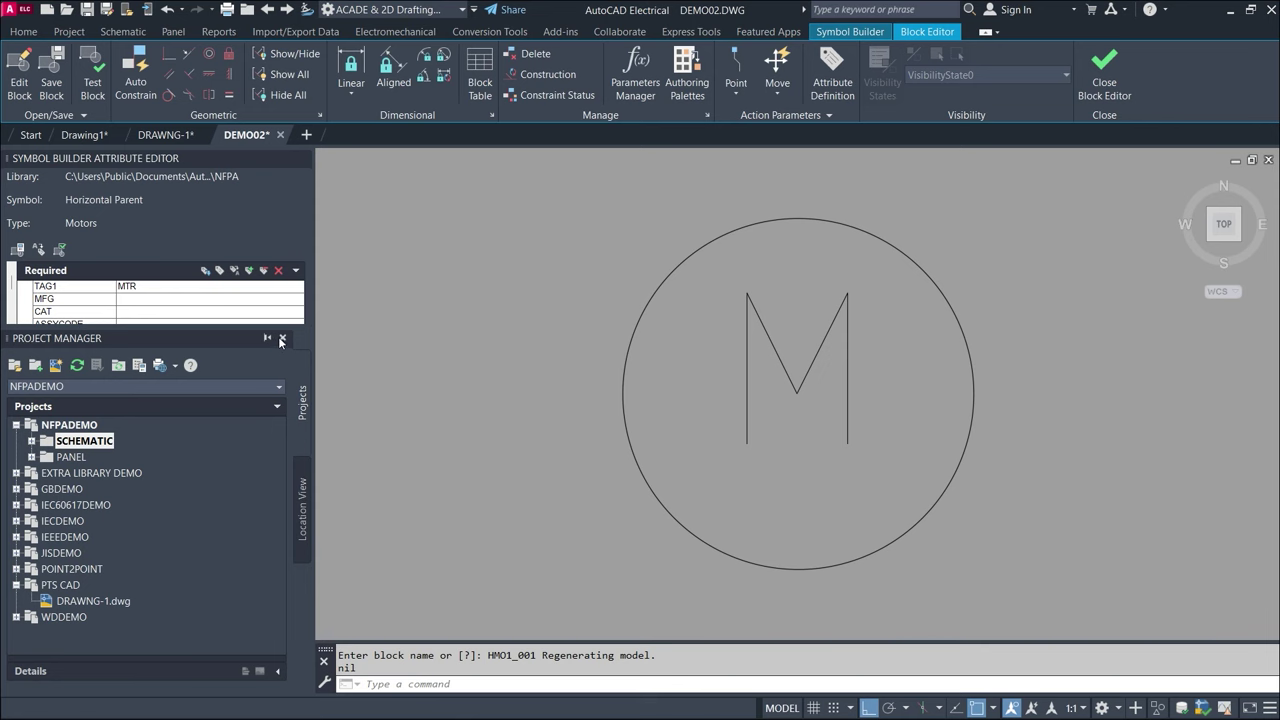
left_click(282, 338)
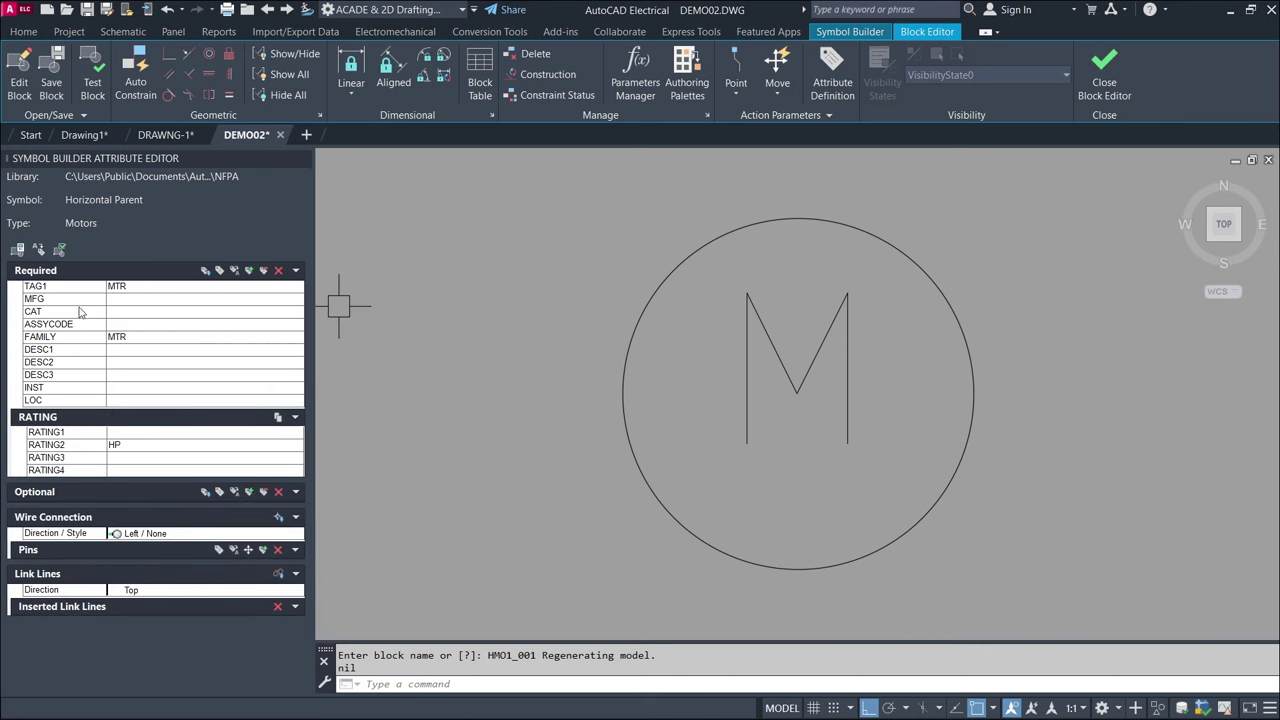
left_click(129, 302)
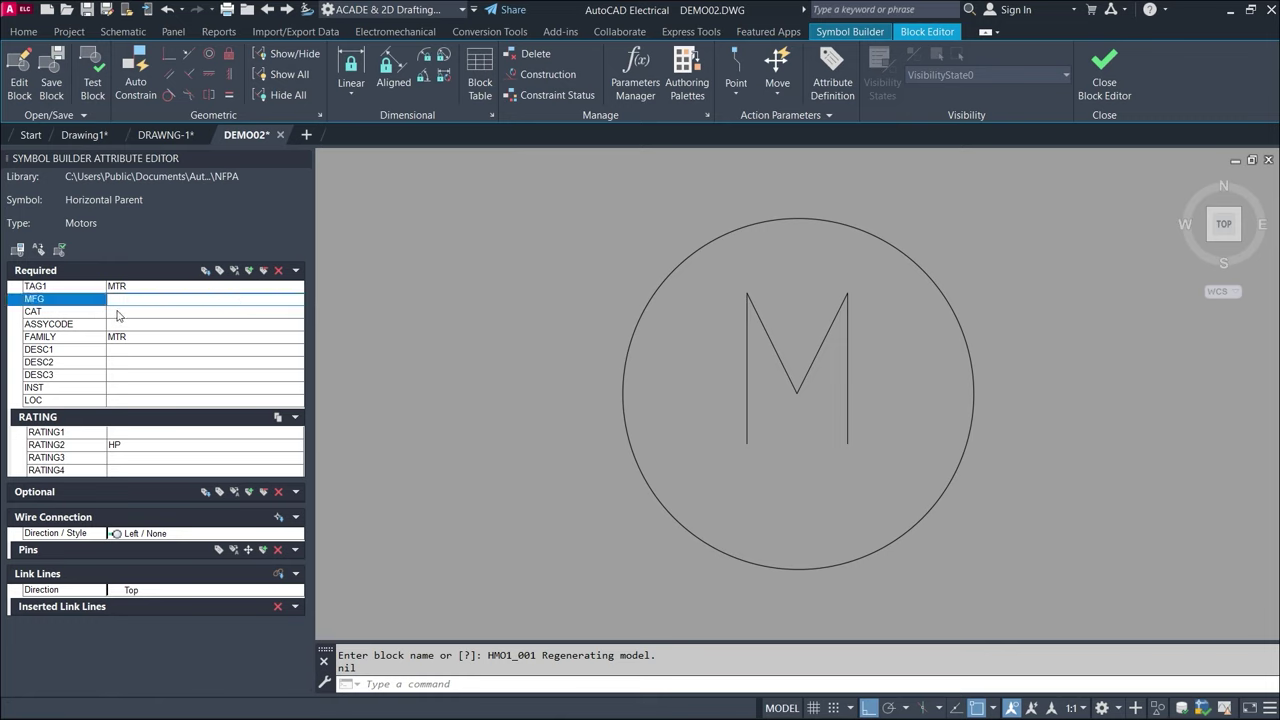
left_click(118, 313)
left_click(83, 325)
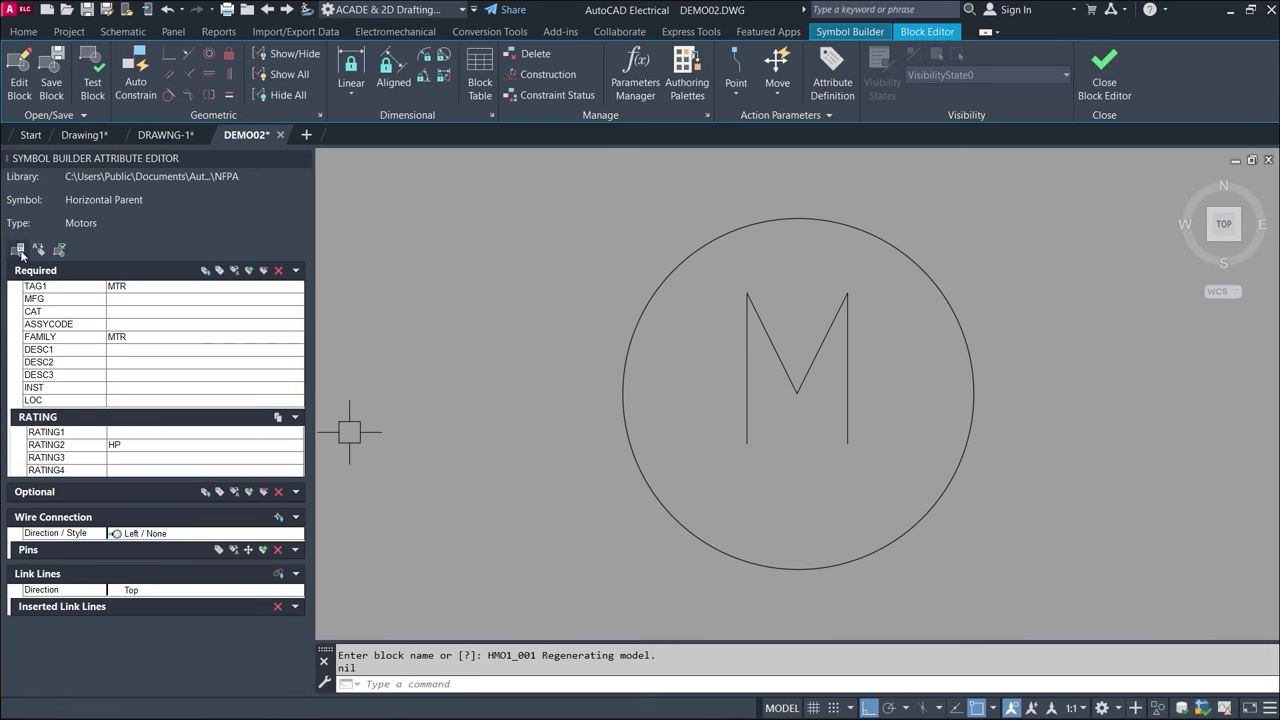
left_click(48, 287)
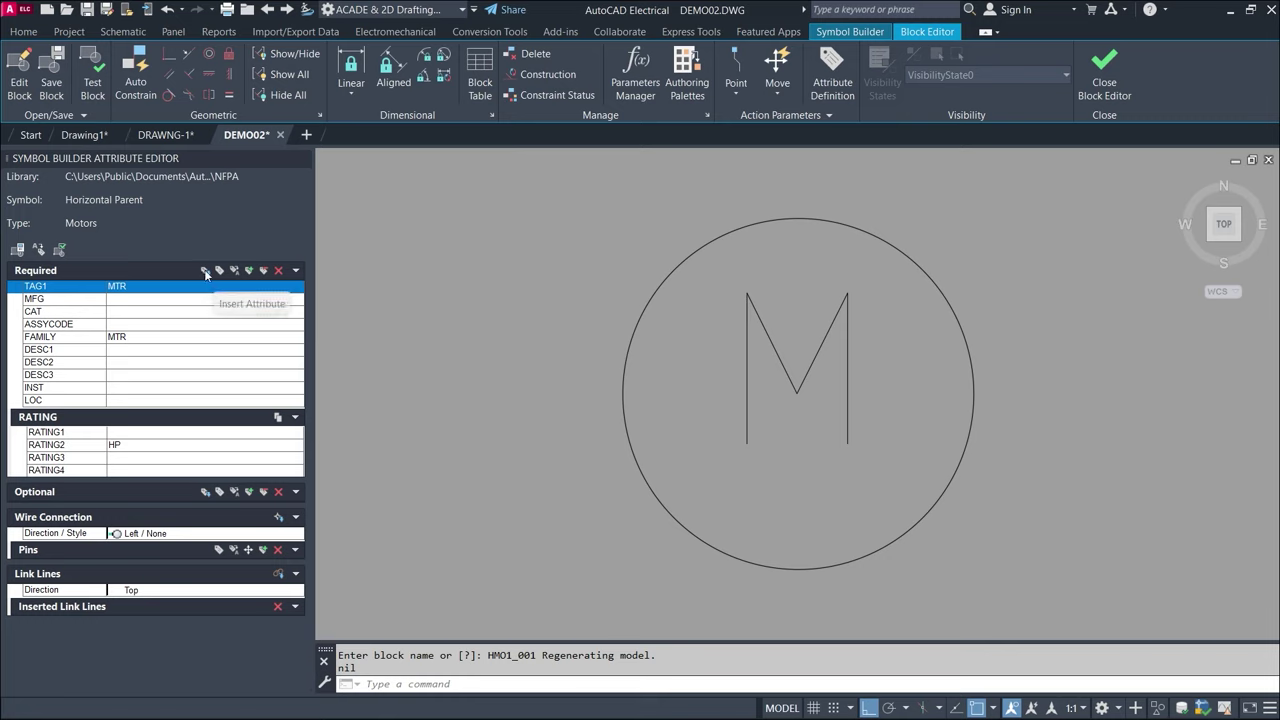
- Place TAG1 at the top of the circle above the M
left_click(210, 270)
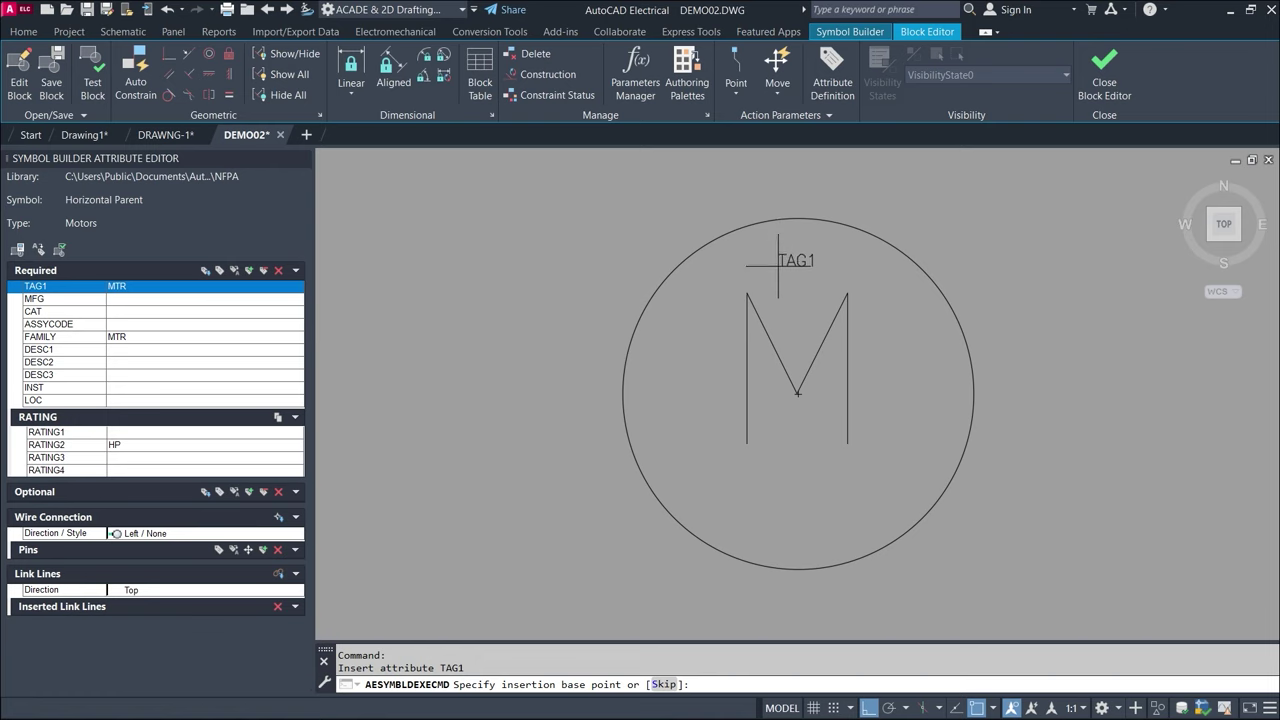
left_click(780, 252)
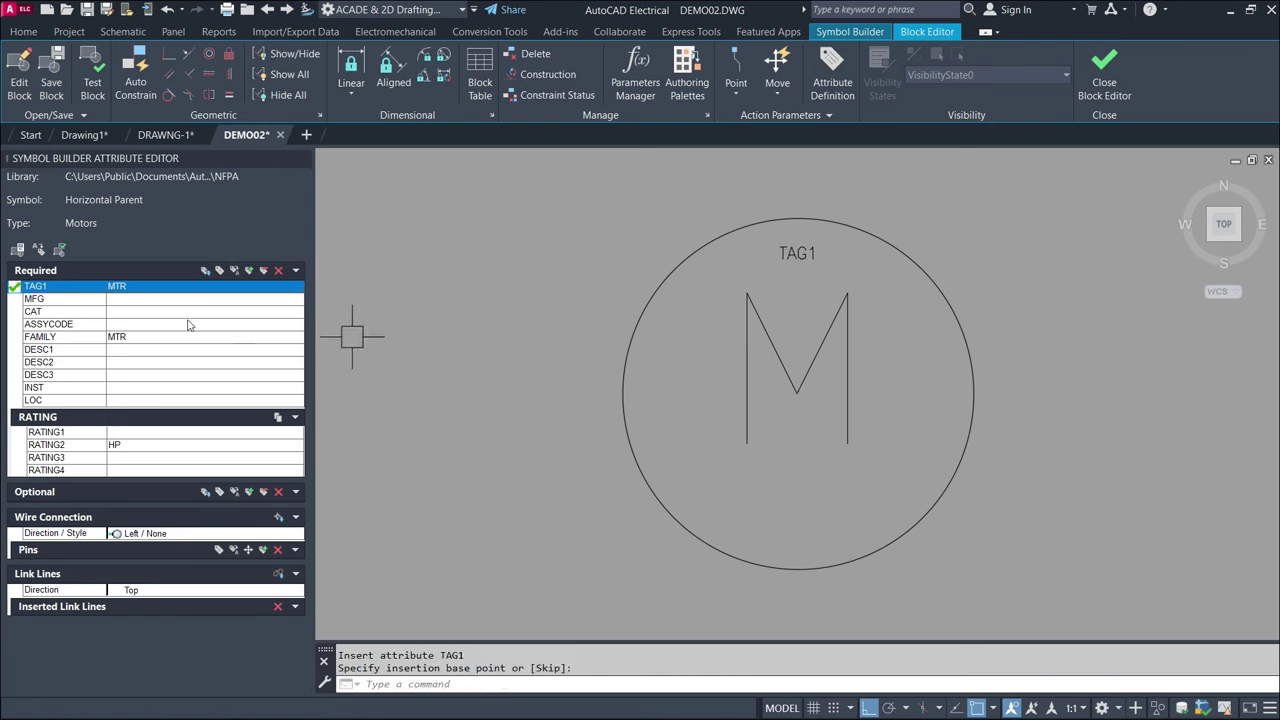
left_click(38, 299)
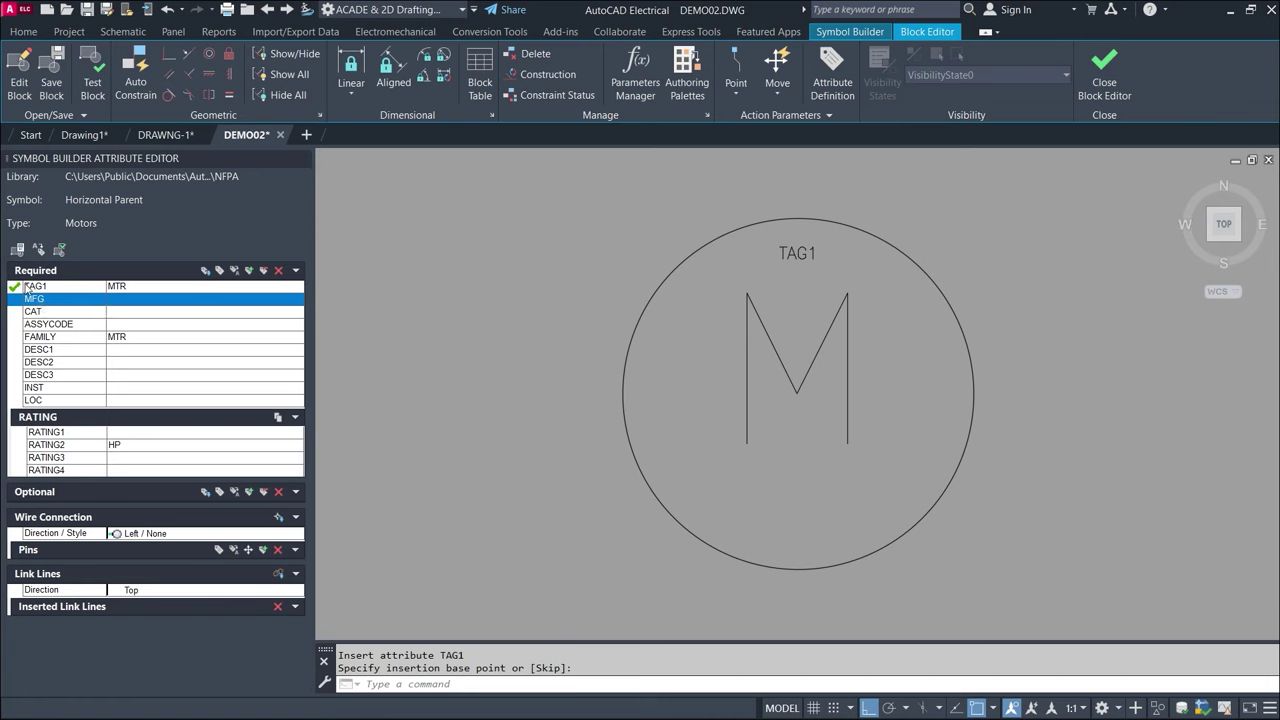
left_click(205, 270)
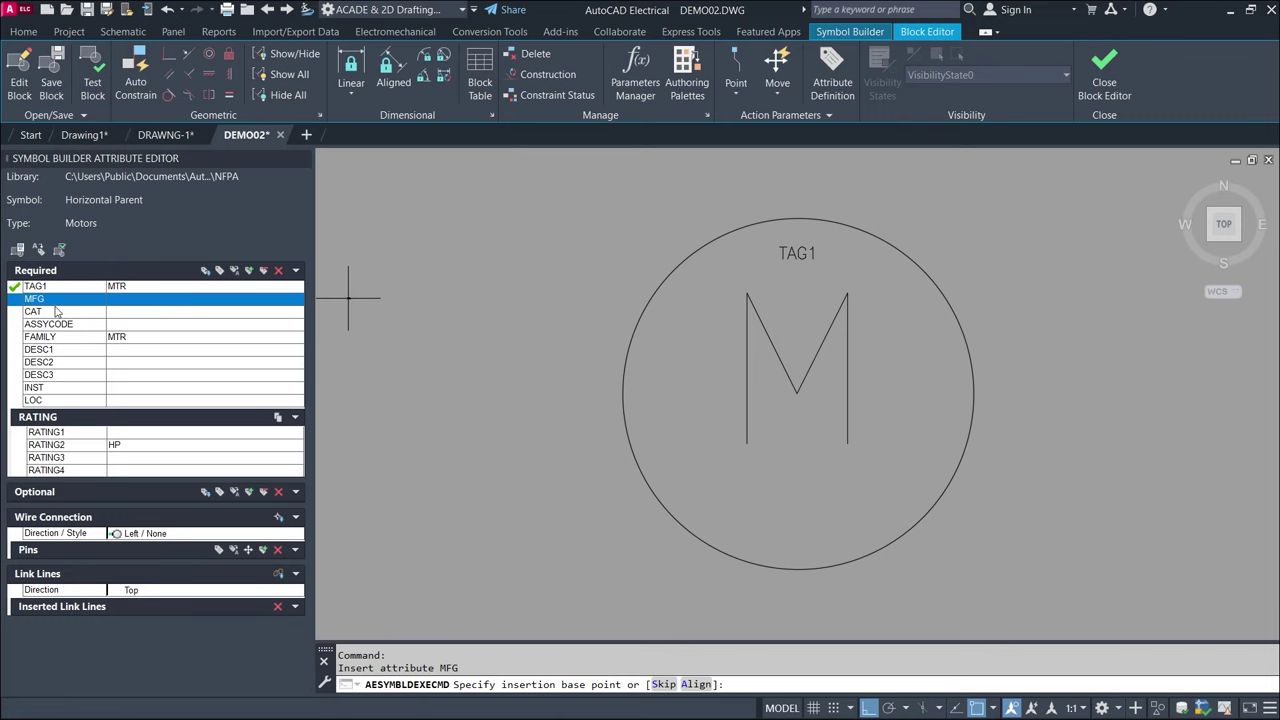
scroll(818, 282, "up", 8)
scroll(714, 234, "down", 6)
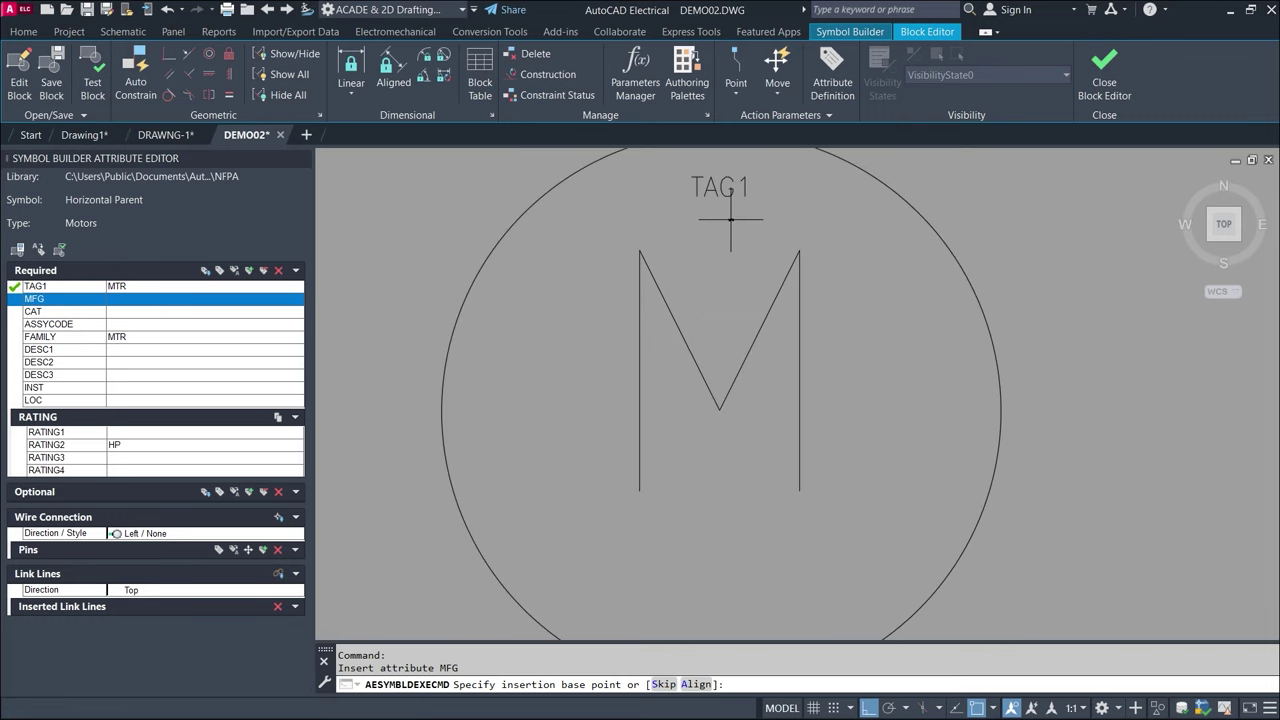
key("Escape")
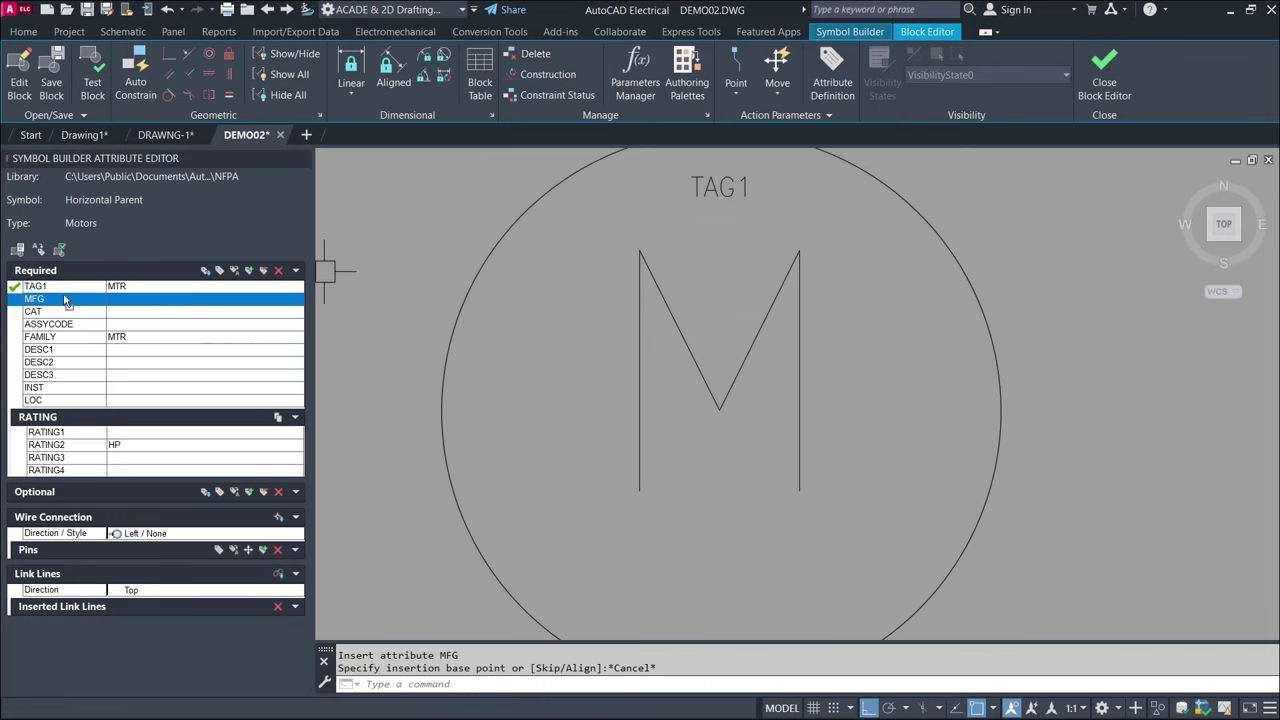
- Check the text height settings of the MFG and TAG1 attributes
double_click(250, 299)
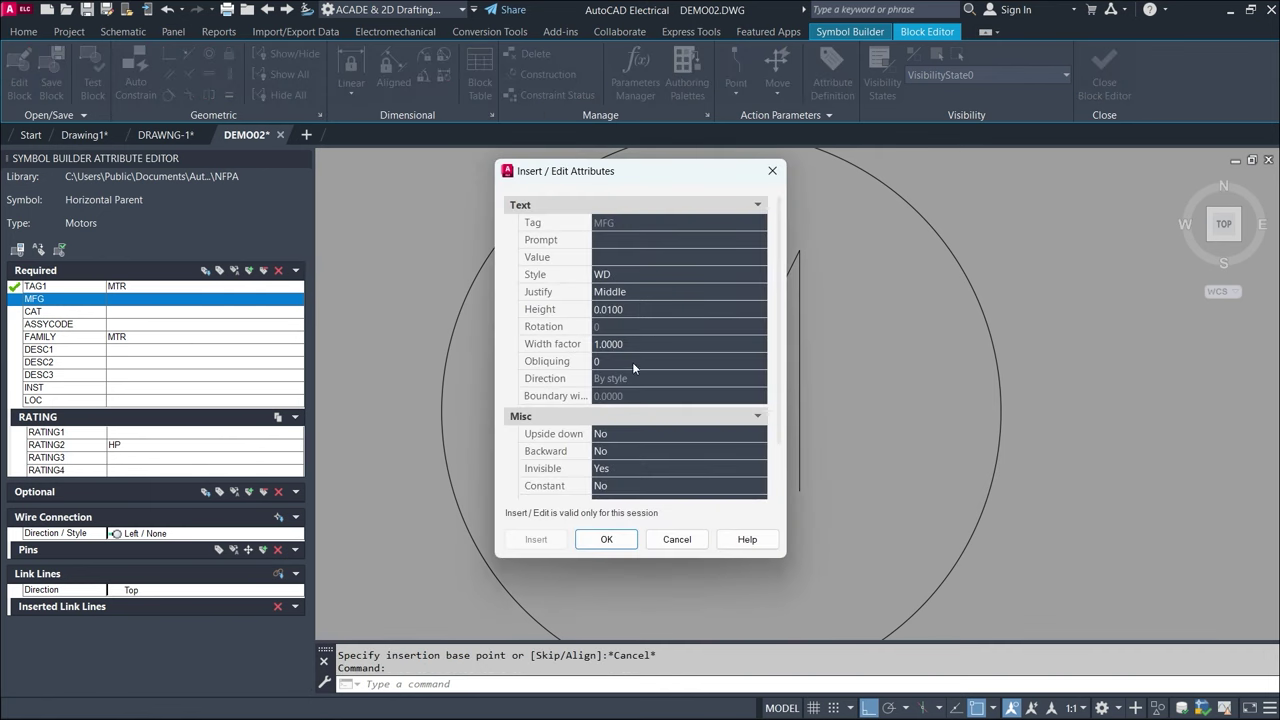
left_click(635, 305)
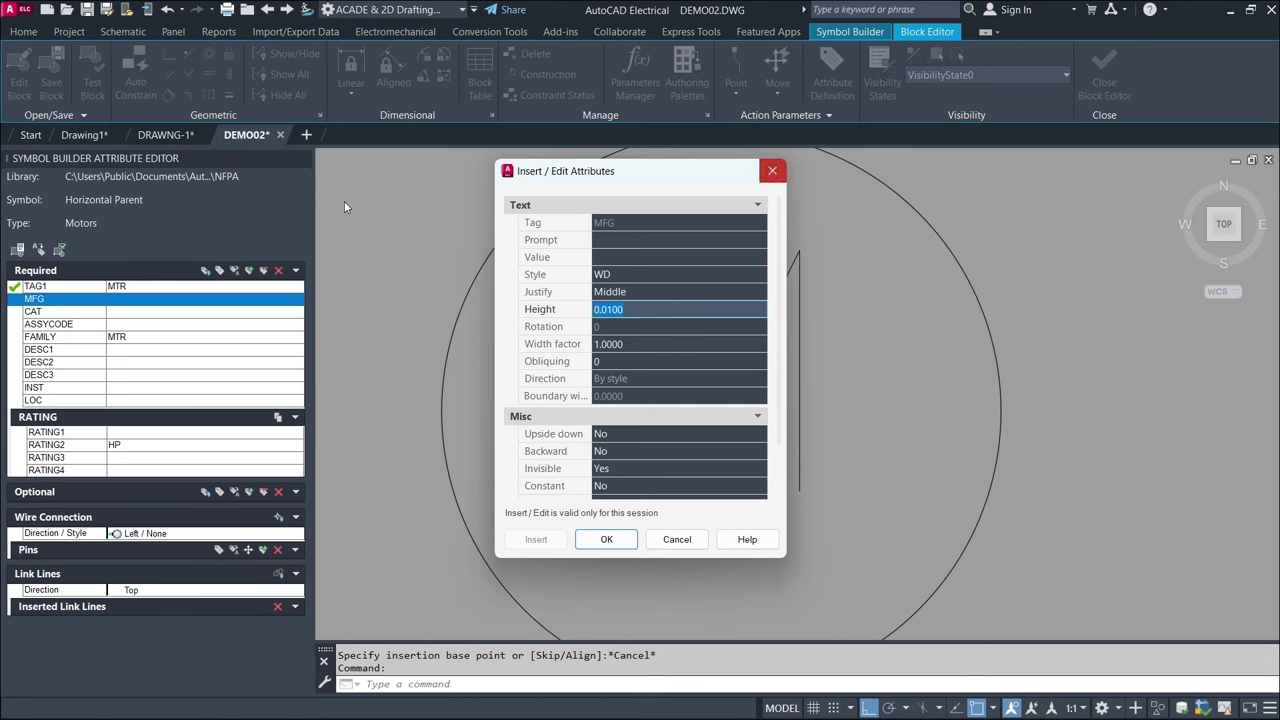
left_click(772, 171)
left_click(50, 288)
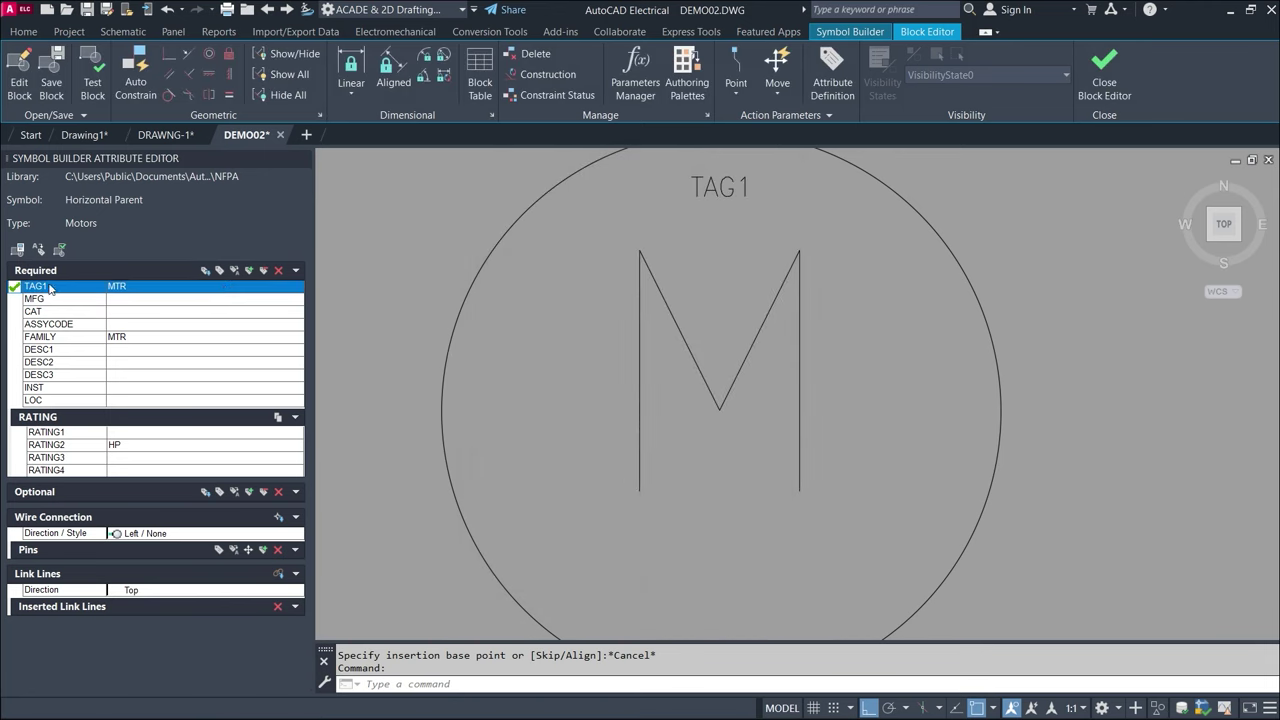
left_click(222, 269)
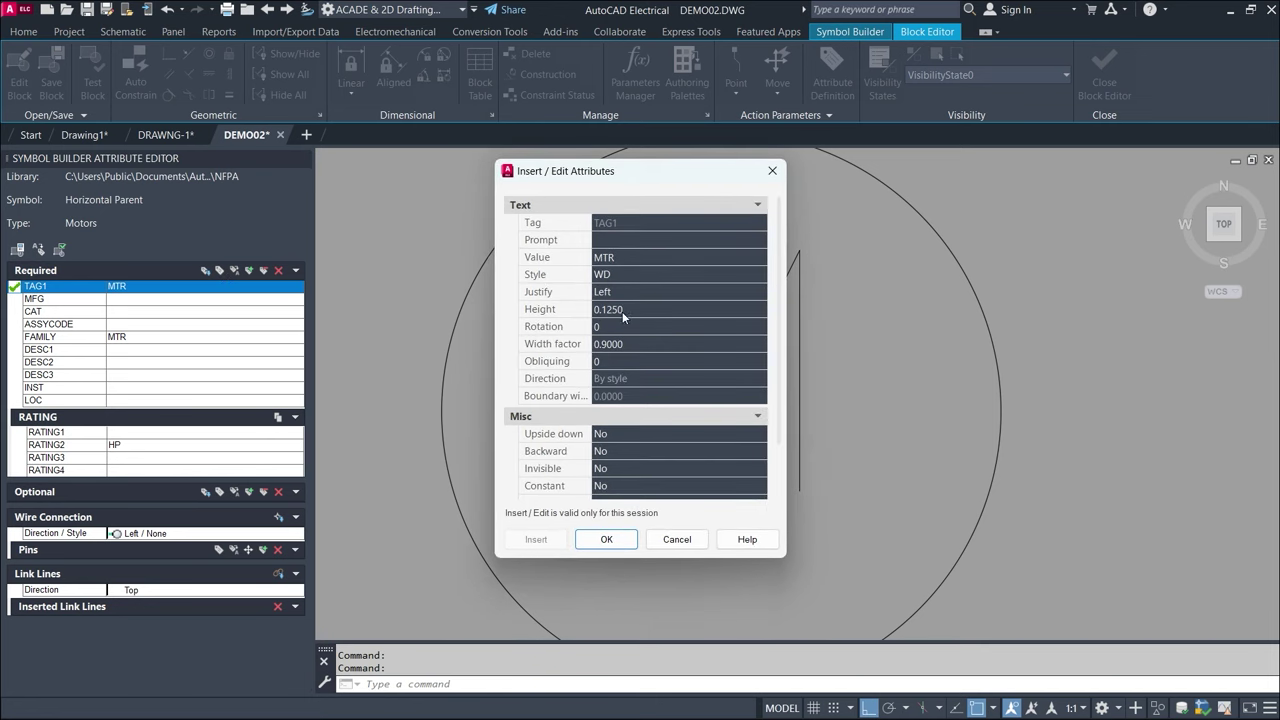
left_click(772, 171)
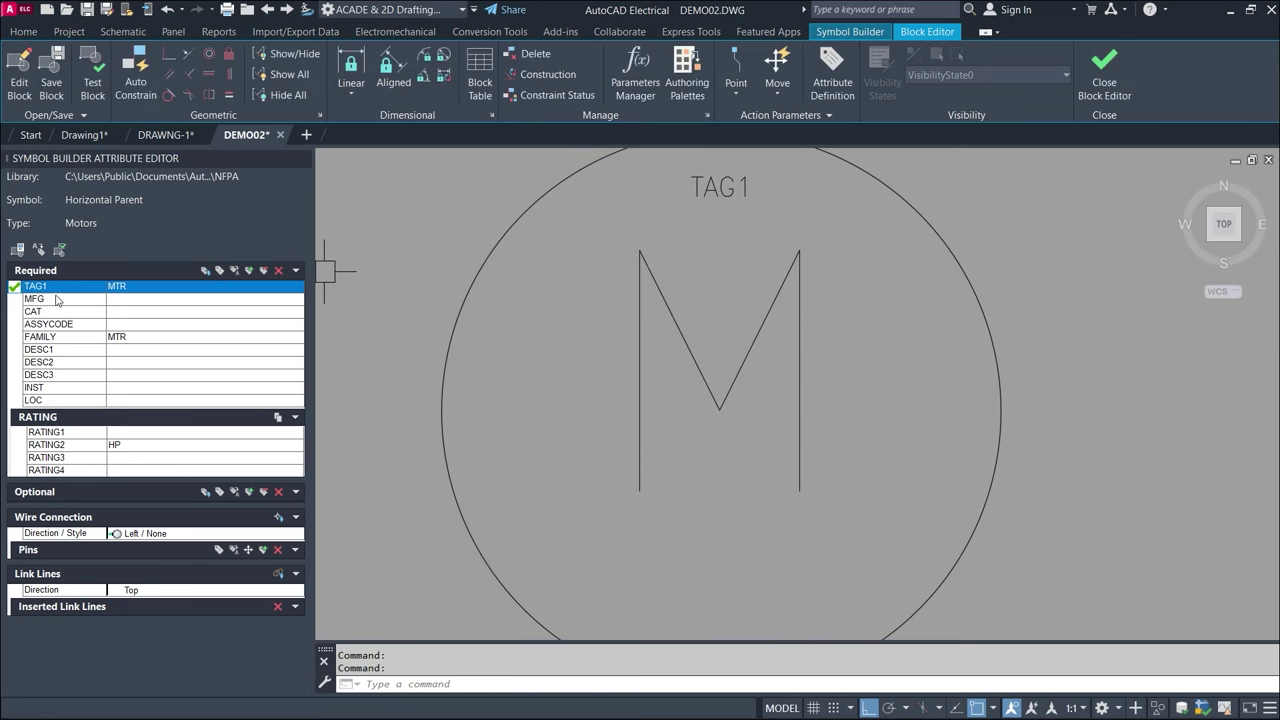
- Give MFG a 0.1250 text height and place it just below TAG1
left_click(262, 299)
left_click(249, 273)
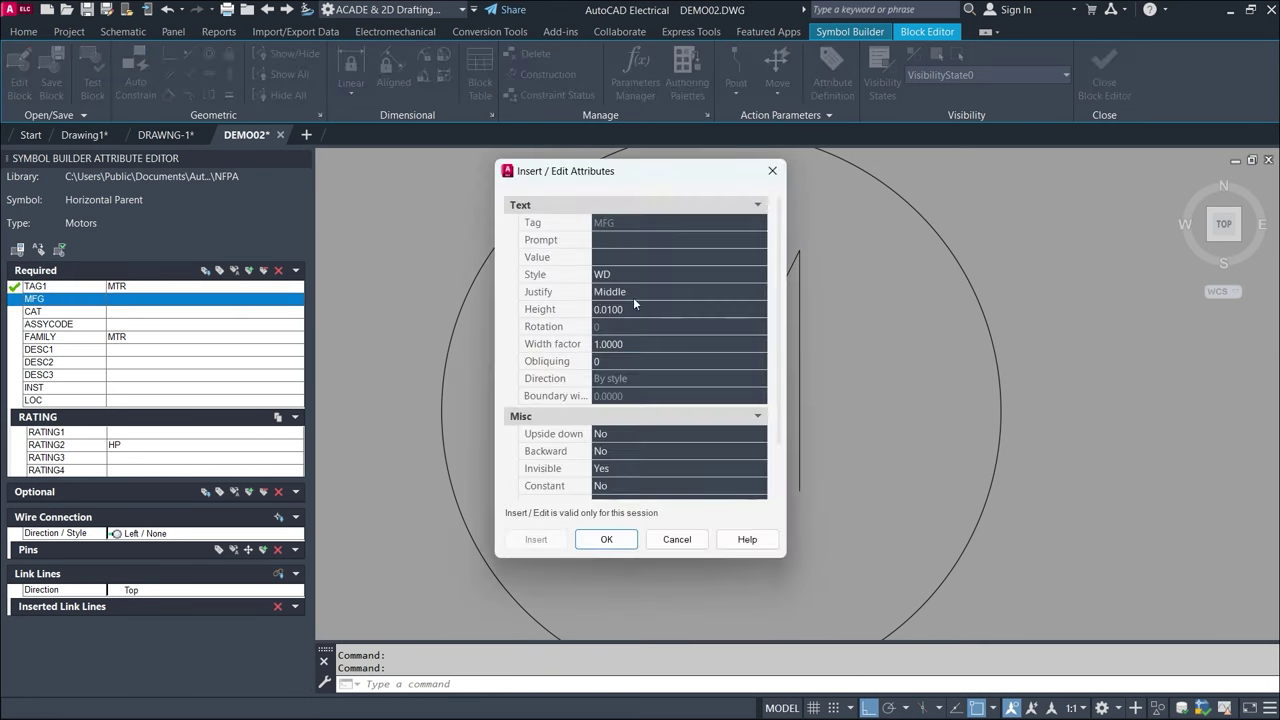
left_click(626, 309)
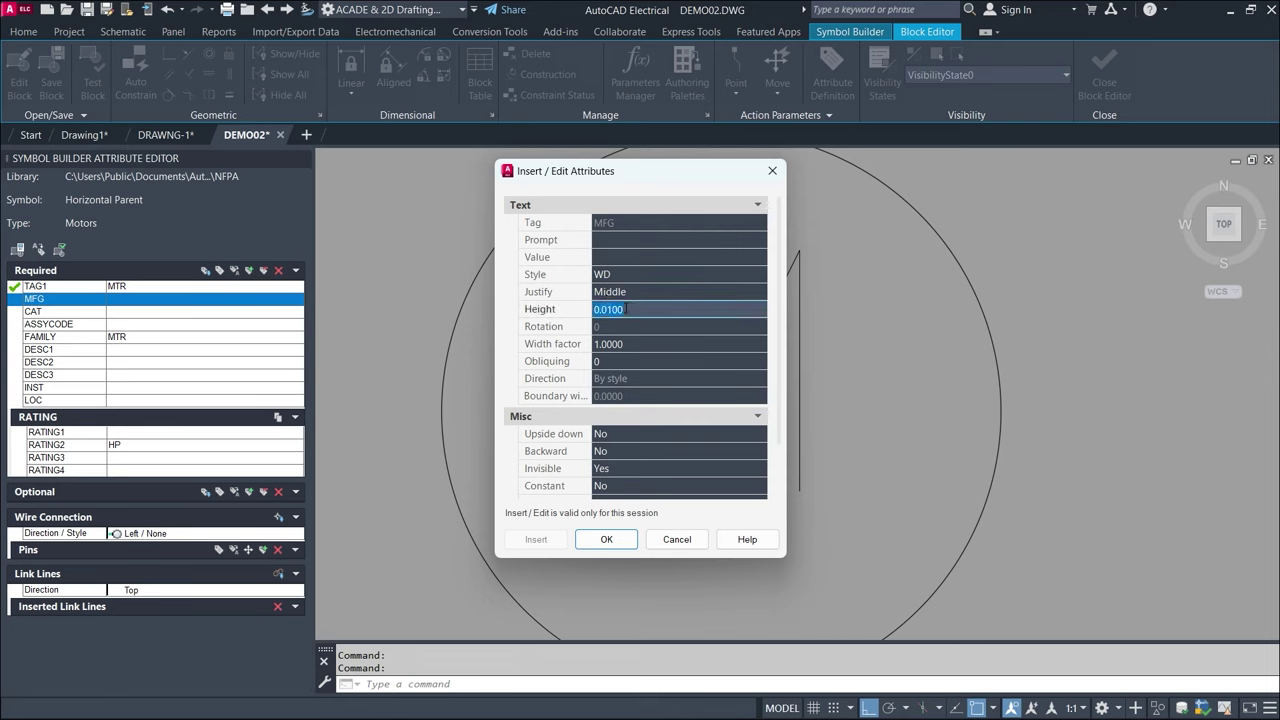
type("0.125")
key("Tab")
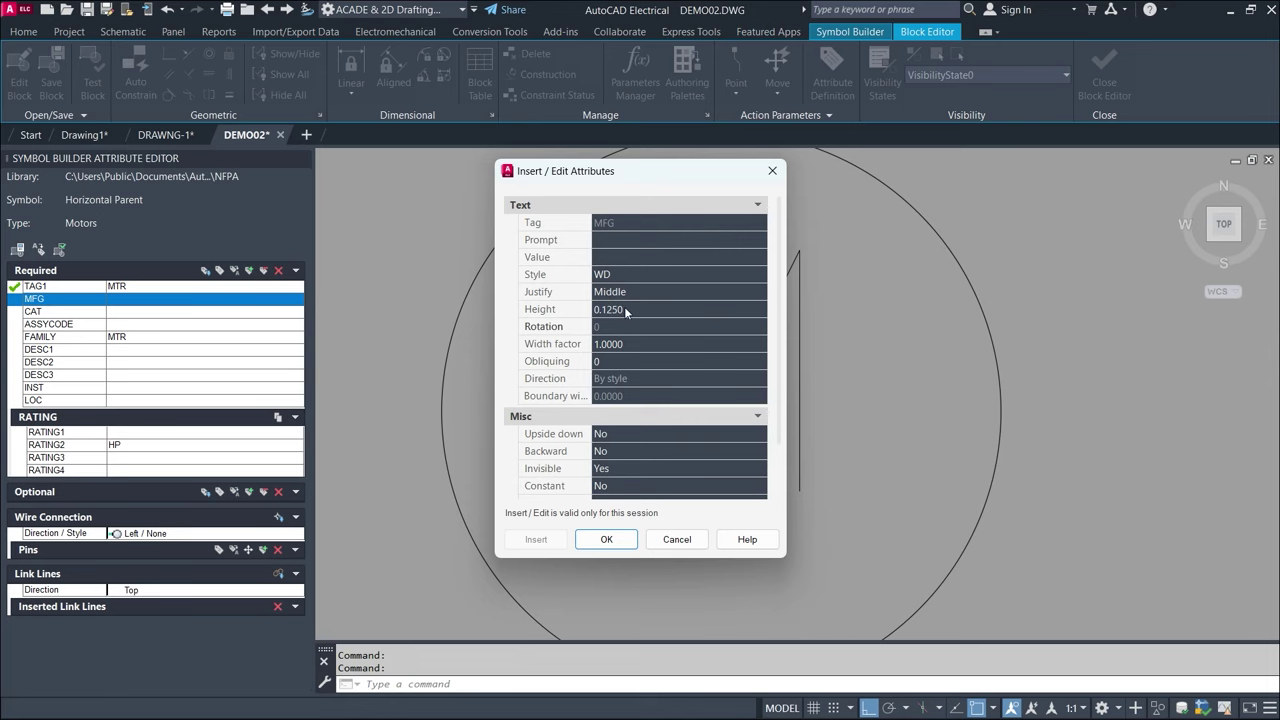
left_click(606, 539)
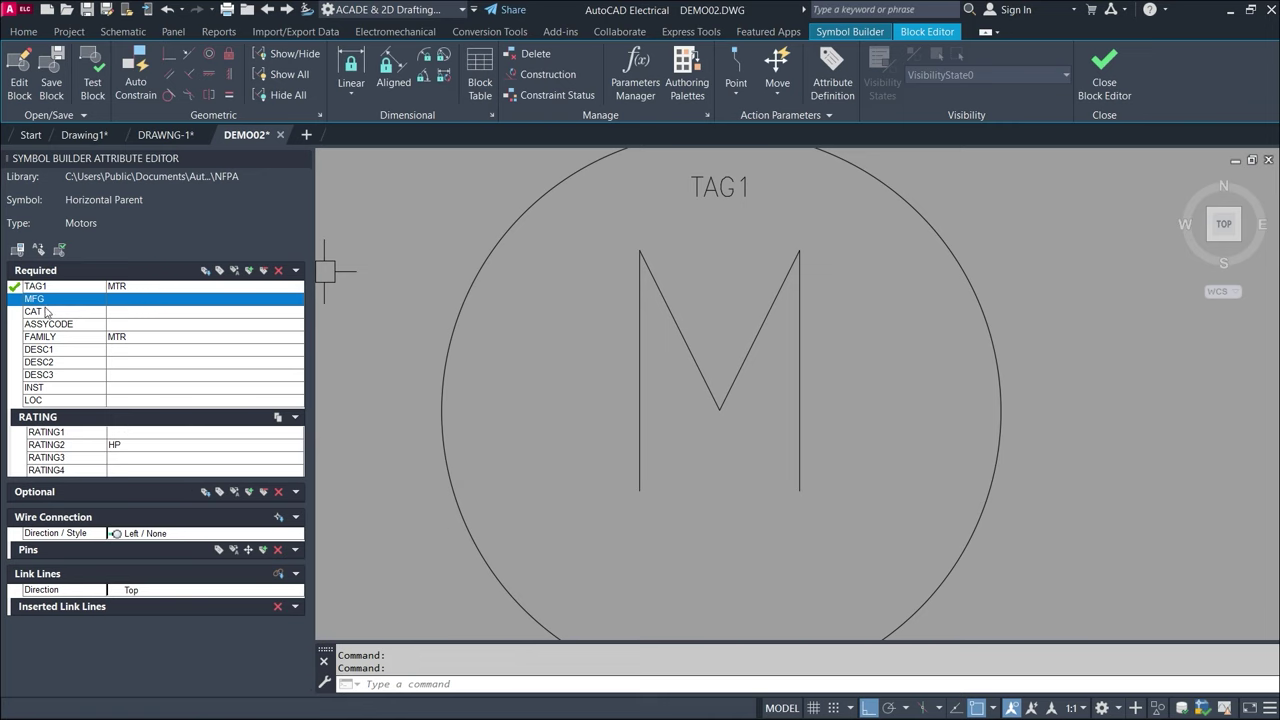
left_click(217, 272)
left_click(721, 229)
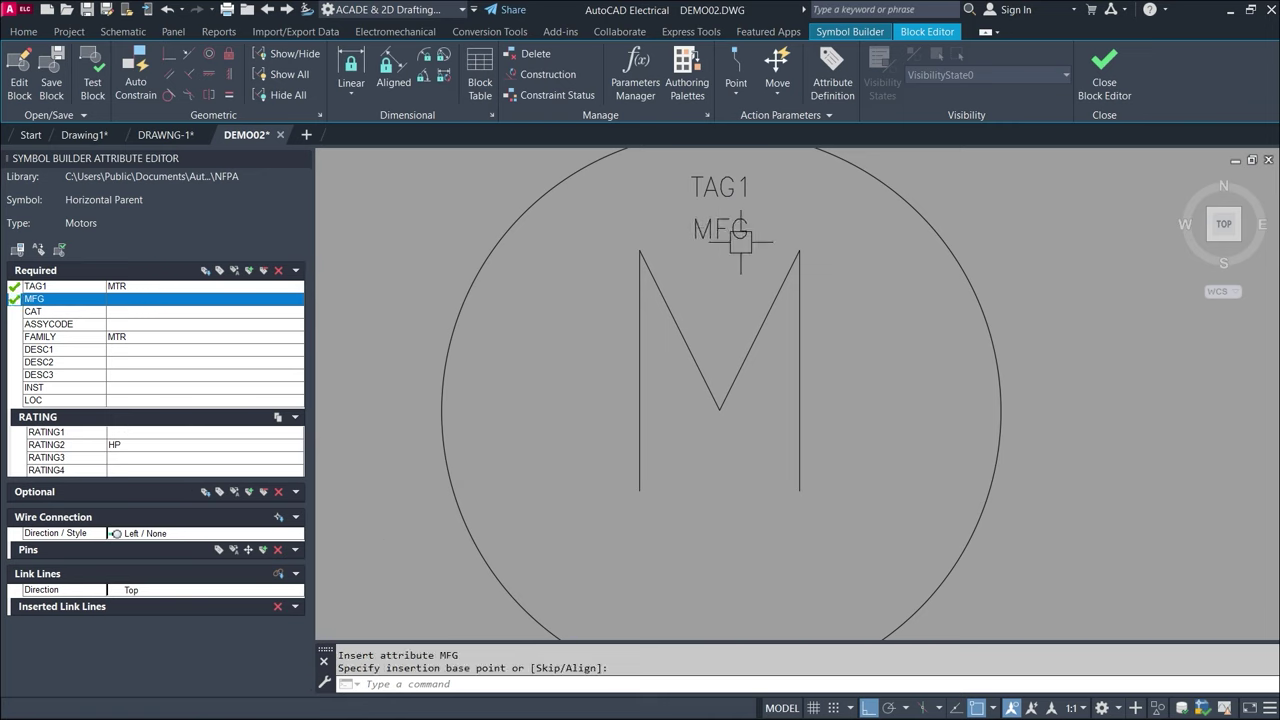
- Set the CAT text height to 0.1250 and place CAT below MFG
left_click(52, 312)
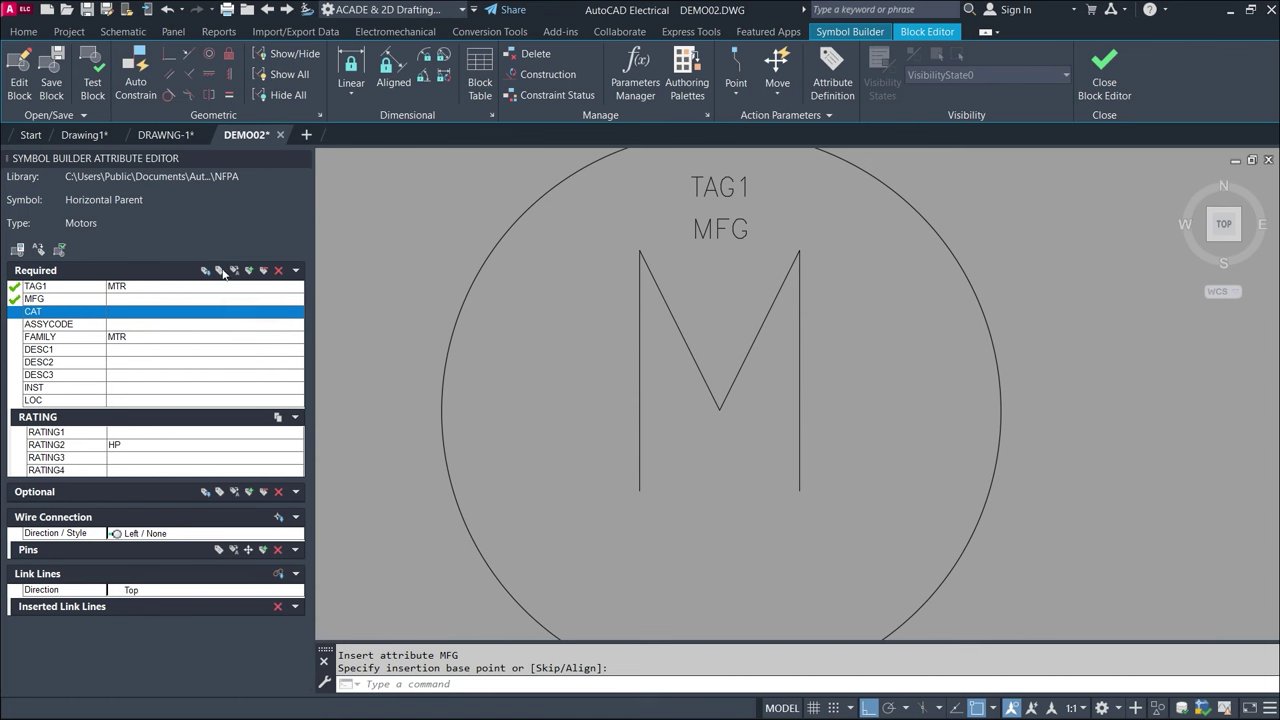
left_click(221, 271)
left_click(627, 309)
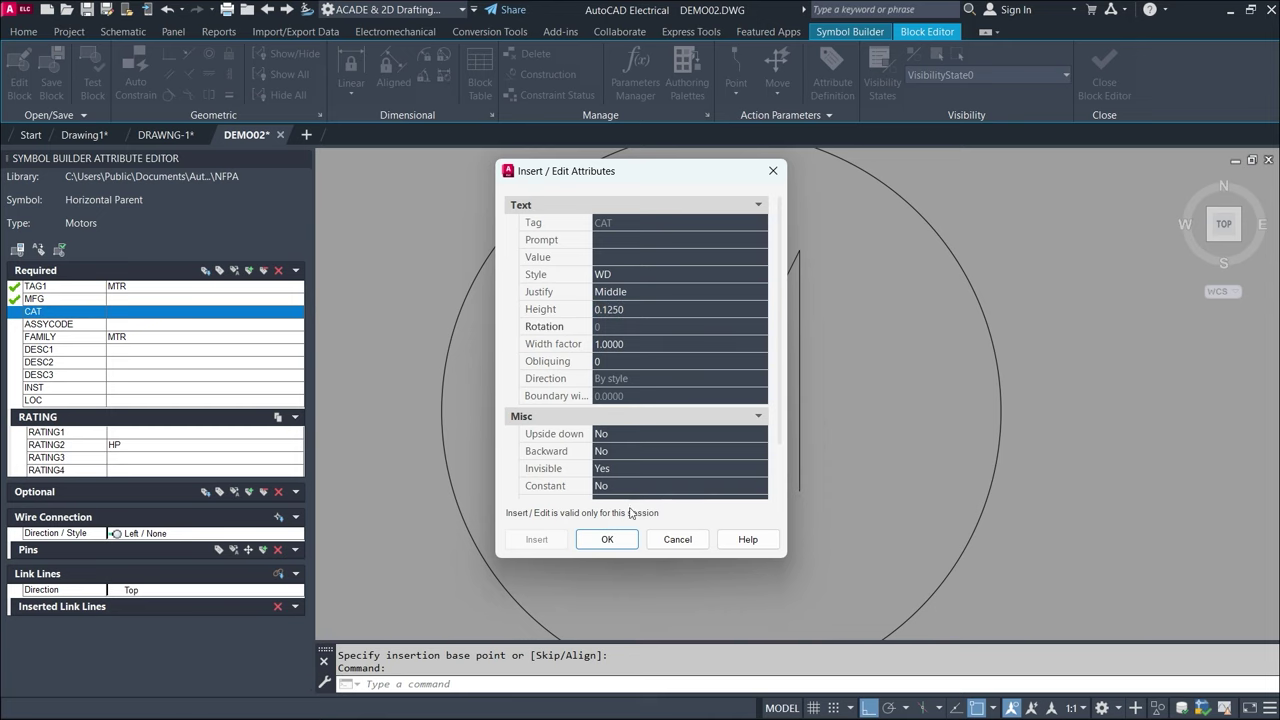
left_click(607, 539)
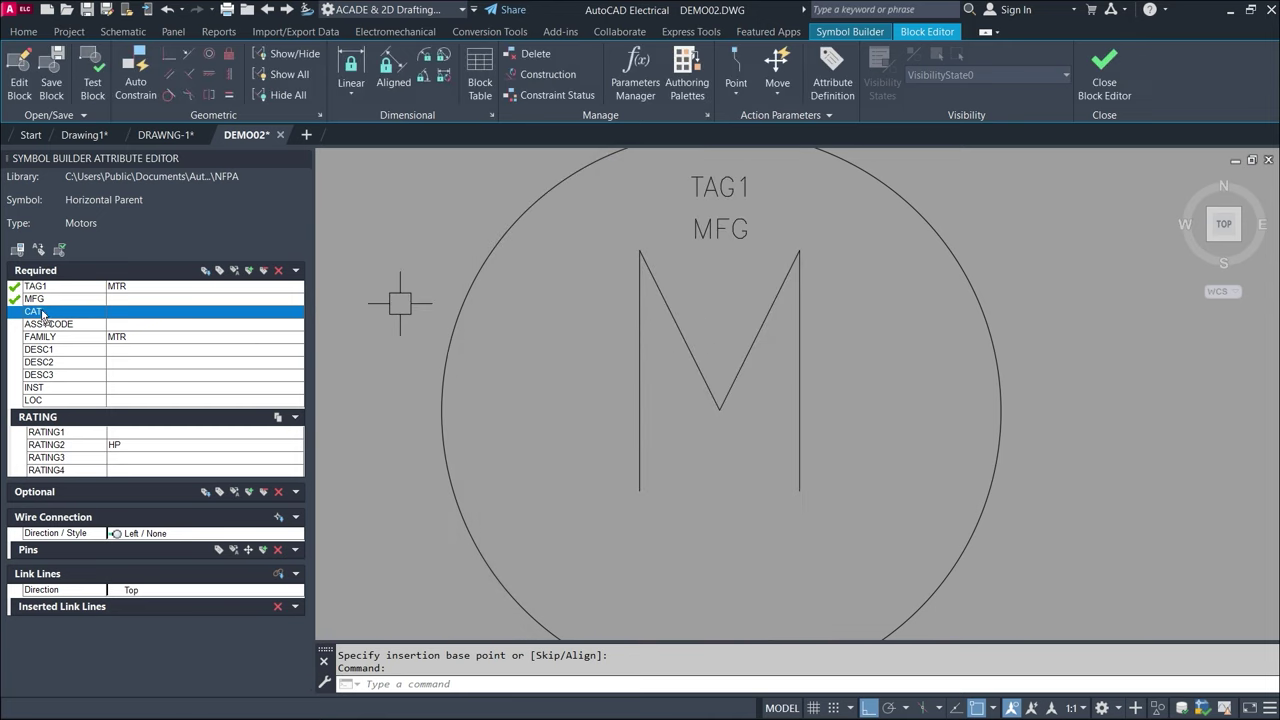
left_click(720, 280)
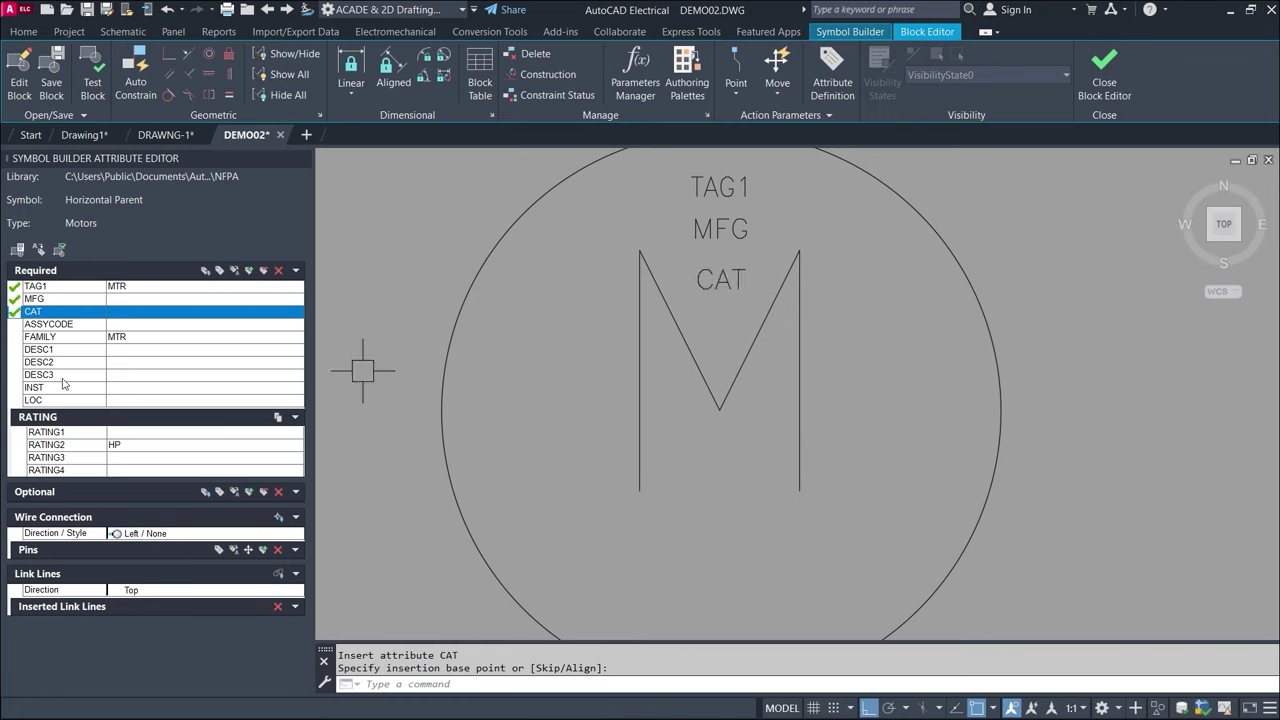
- Give FAMILY a 0.1250 text height and place it underneath the M
left_click(35, 340)
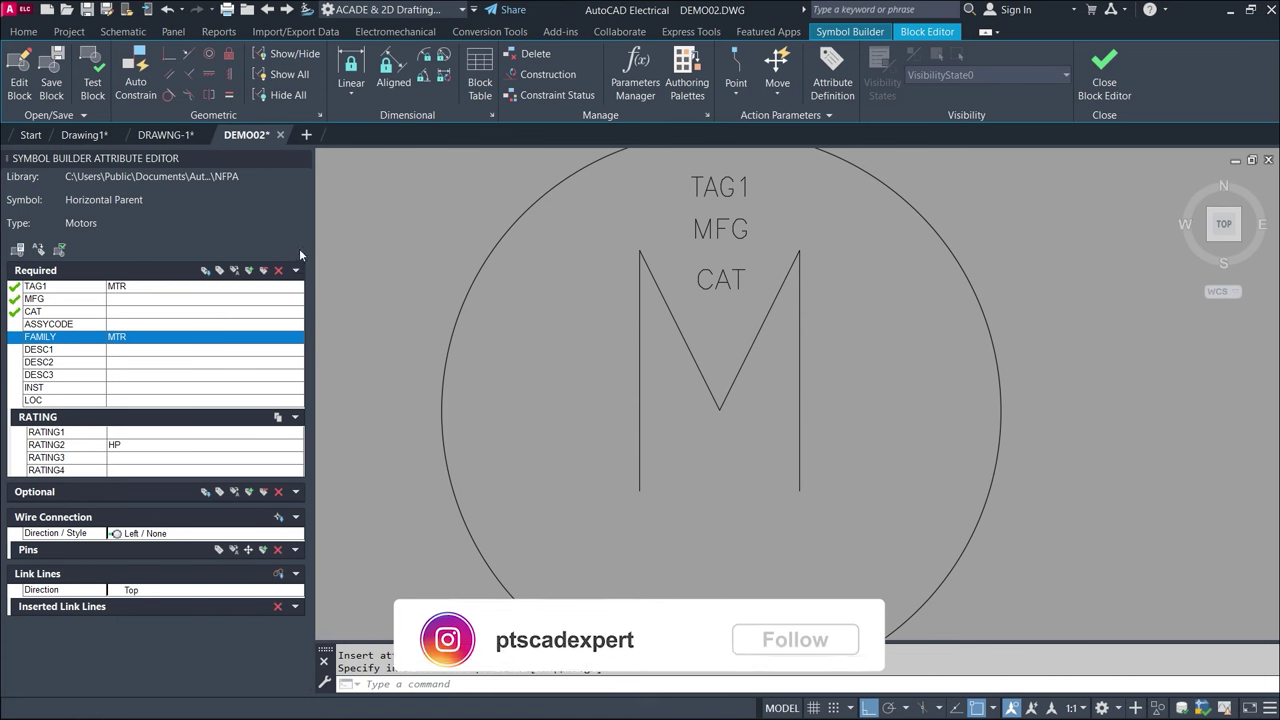
left_click(220, 272)
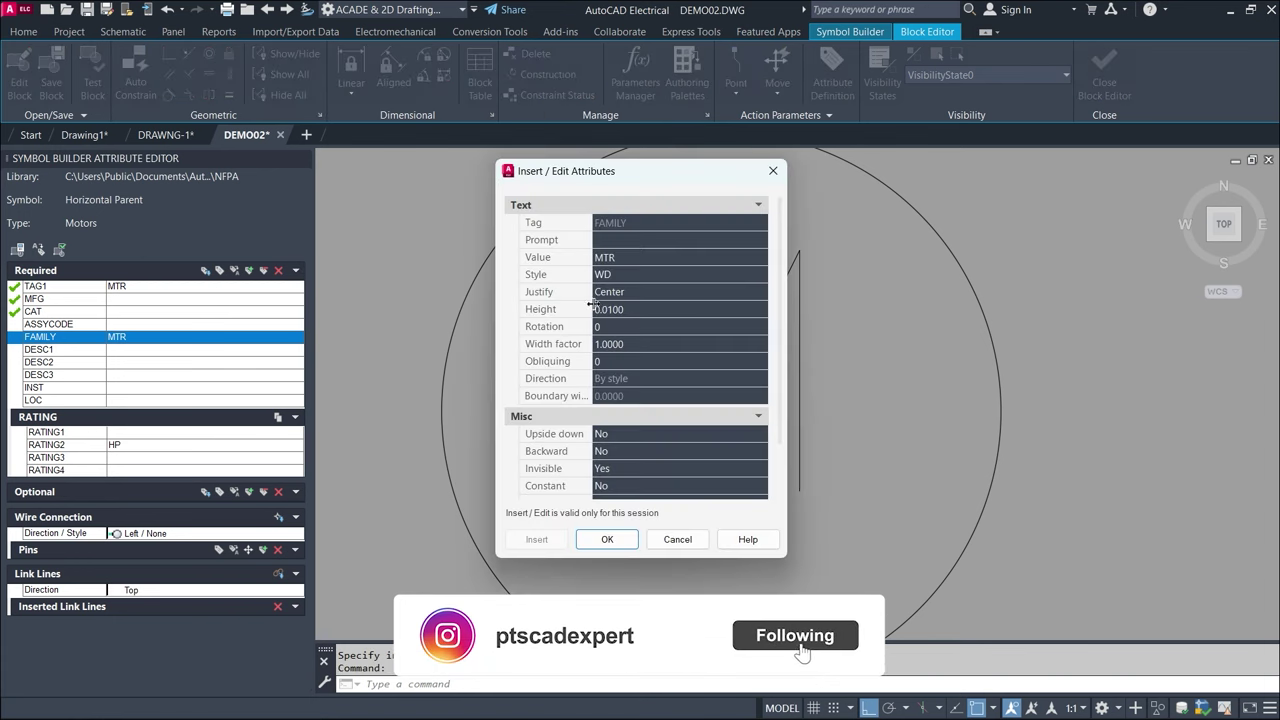
left_click(640, 314)
type("0.1250")
key("Tab")
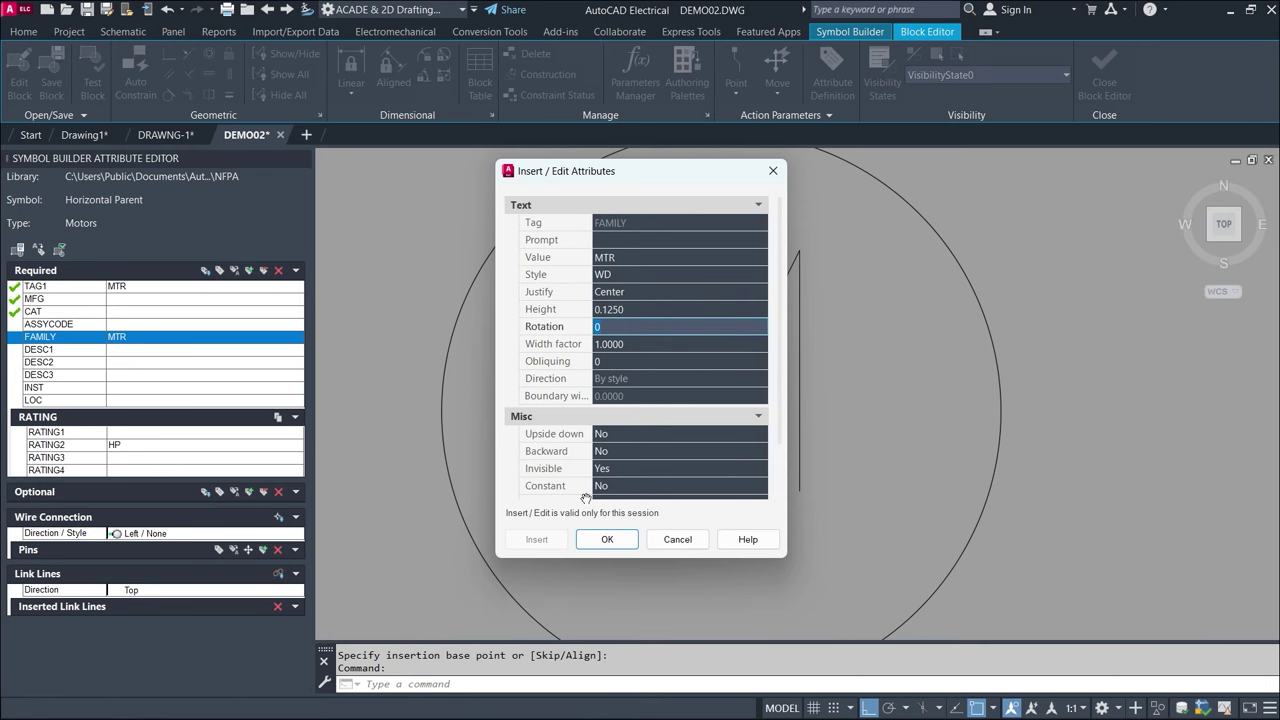
left_click(607, 540)
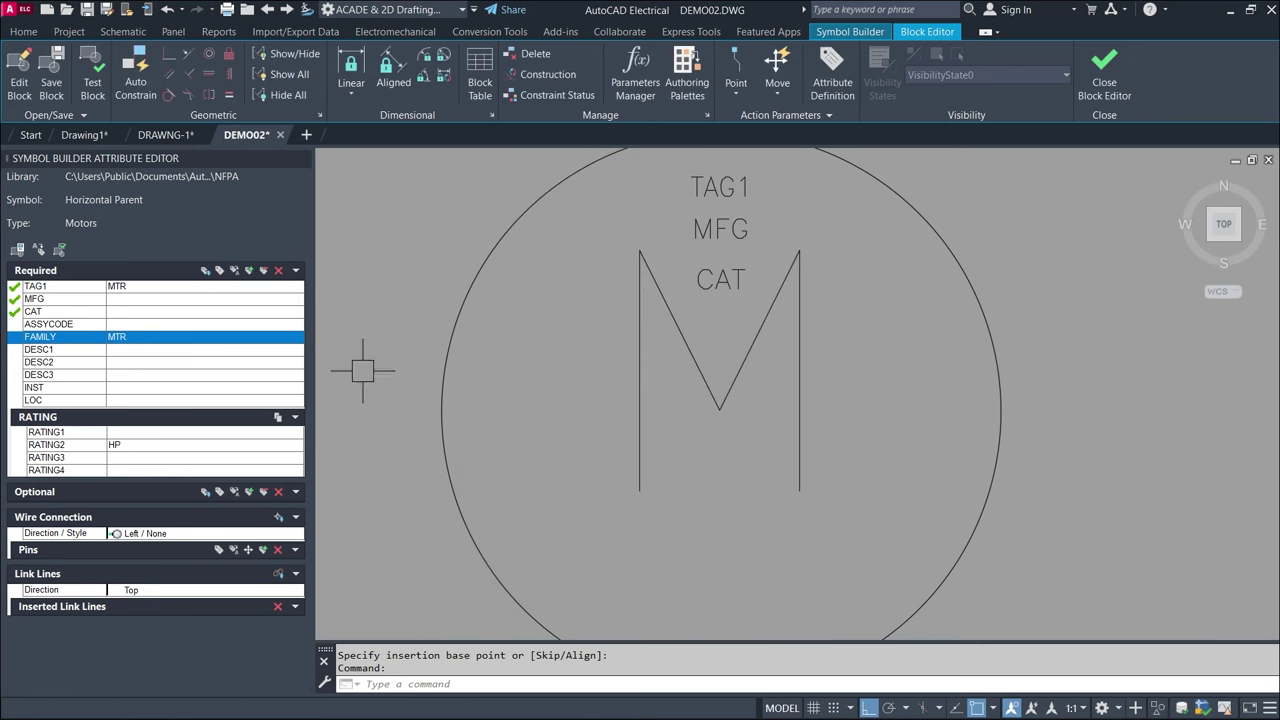
left_click(212, 271)
left_click(729, 520)
middle_click_drag(785, 443, 785, 433)
scroll(785, 433, "up", 2)
scroll(794, 303, "down", 4)
middle_click_drag(863, 409, 794, 411)
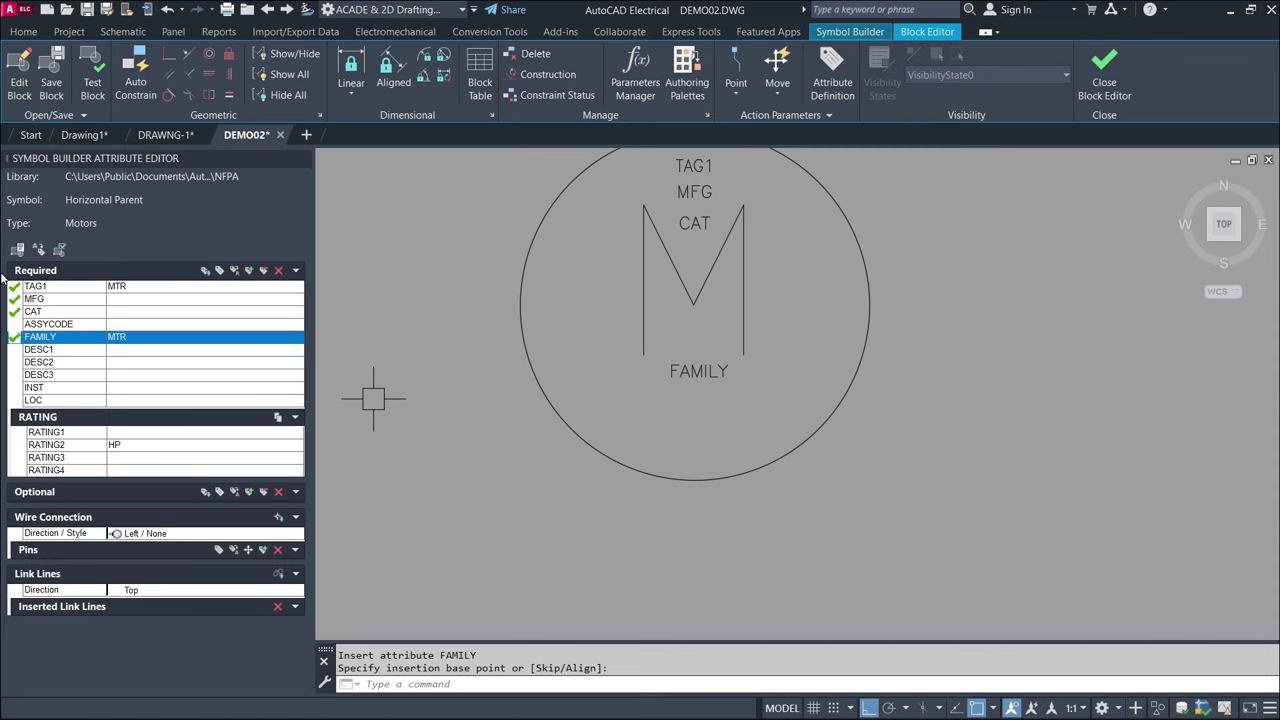
- Insert the ASSYCODE attribute into the motor symbol
left_click(37, 325)
left_click(204, 272)
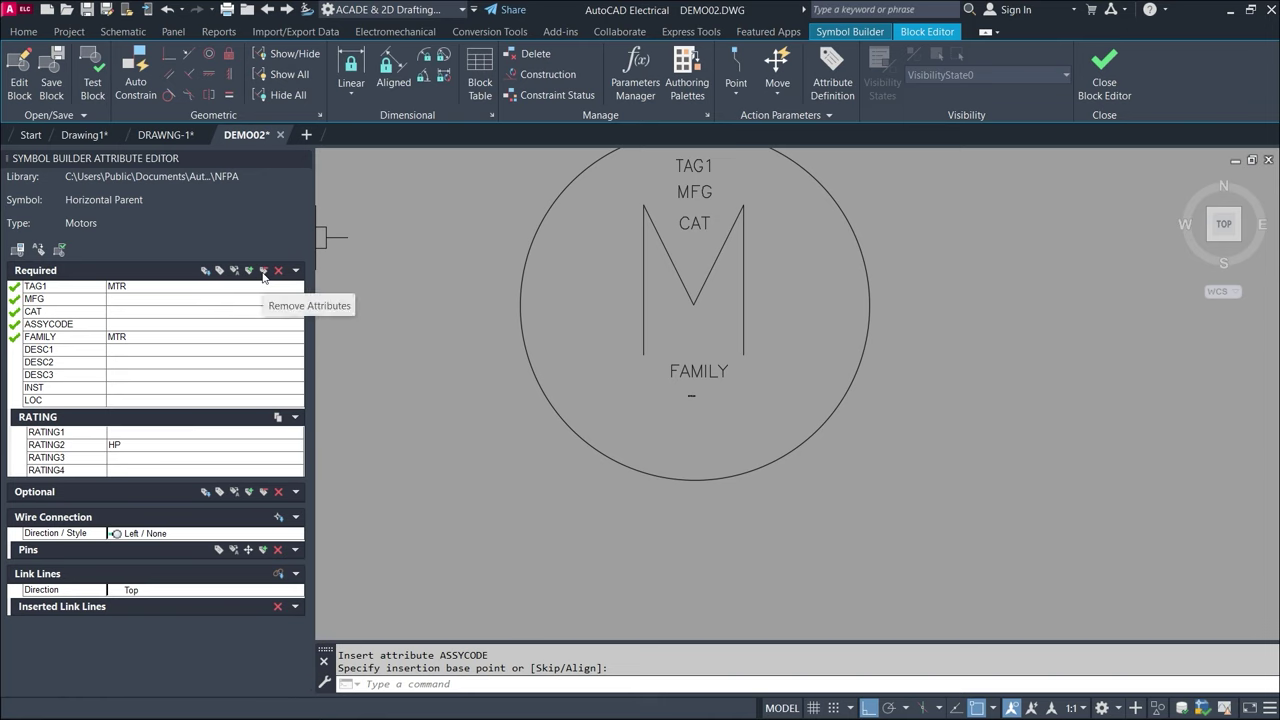
left_click(296, 271)
left_click(296, 272)
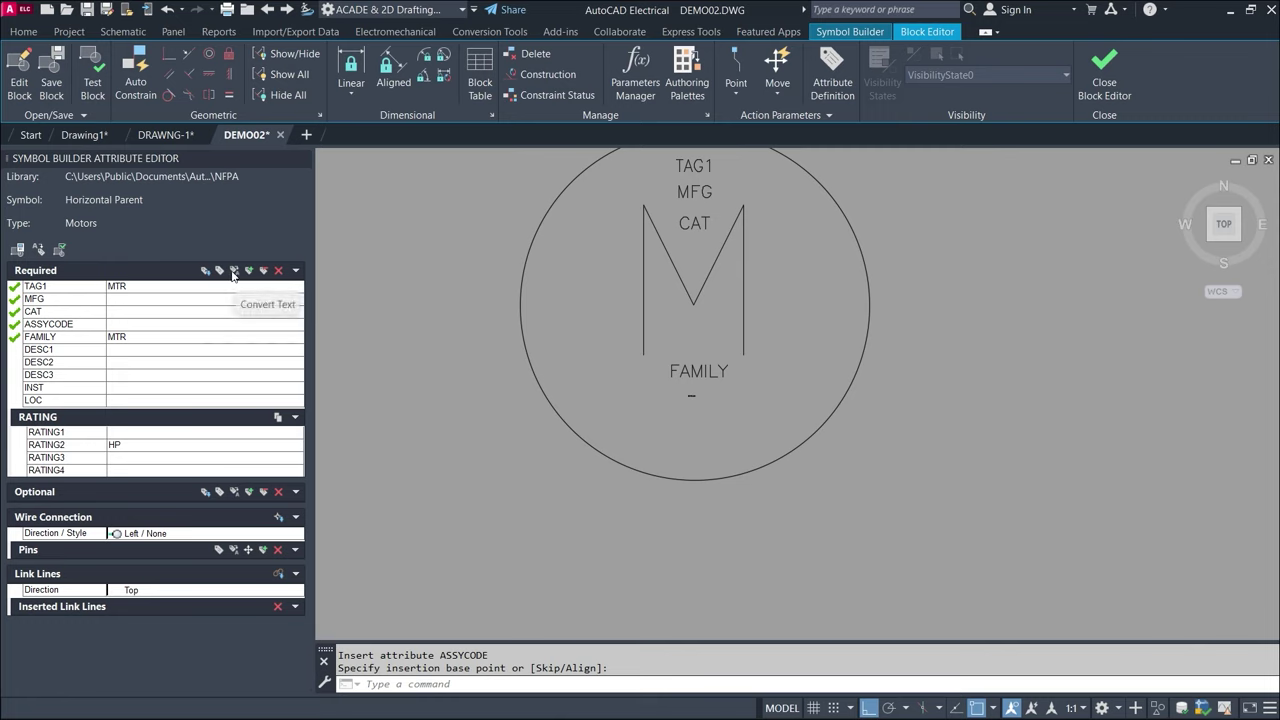
- Stack DESC1, DESC2 and DESC3 below FAMILY in the symbol
left_click(38, 352)
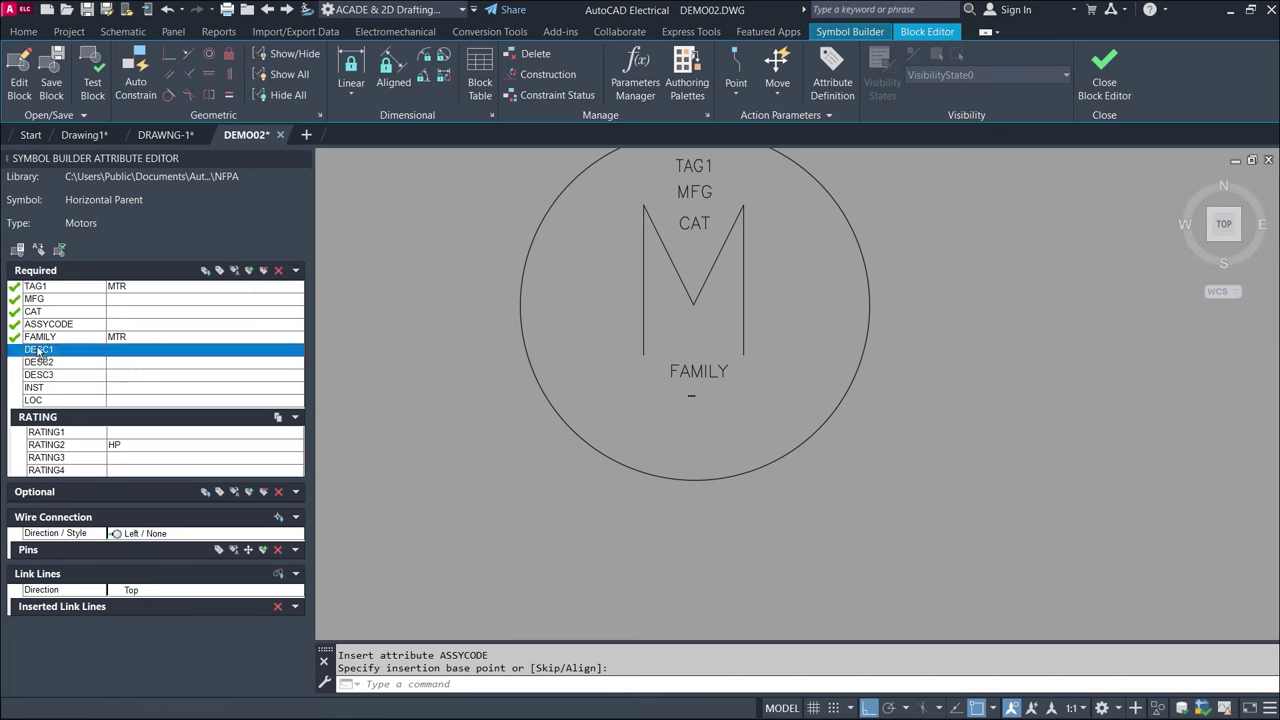
left_click(206, 271)
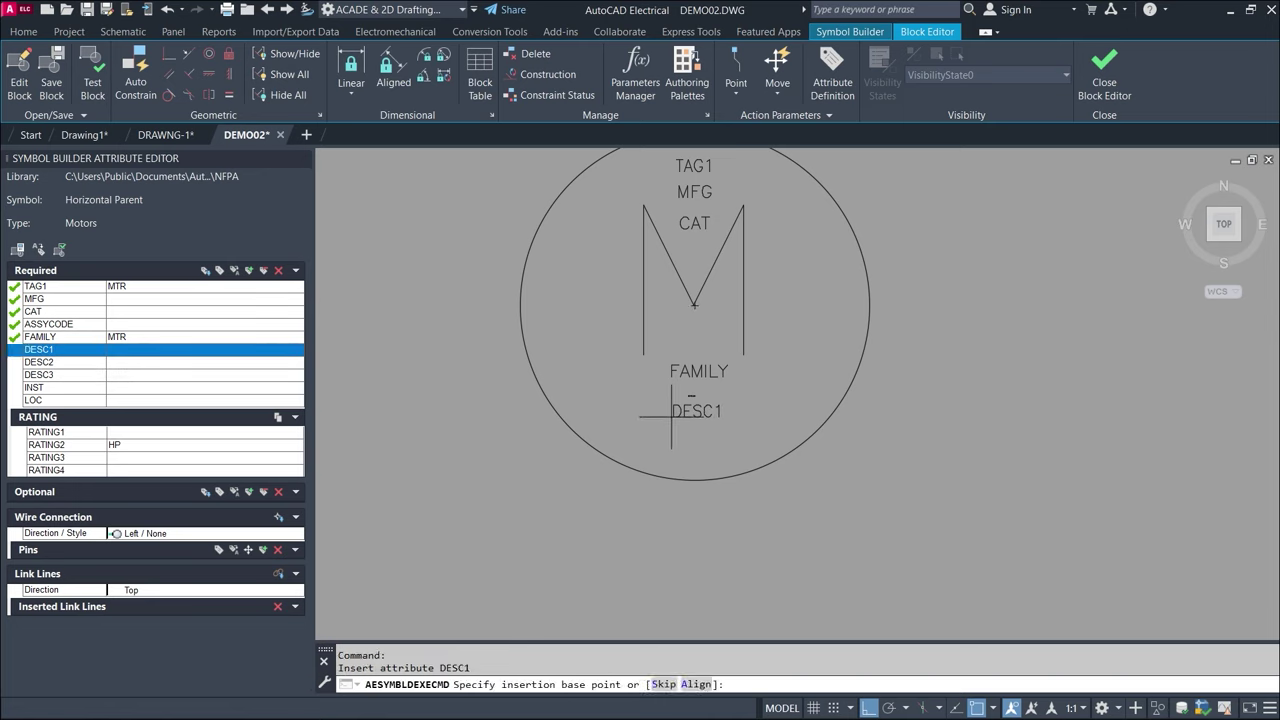
left_click(692, 406)
left_click(48, 363)
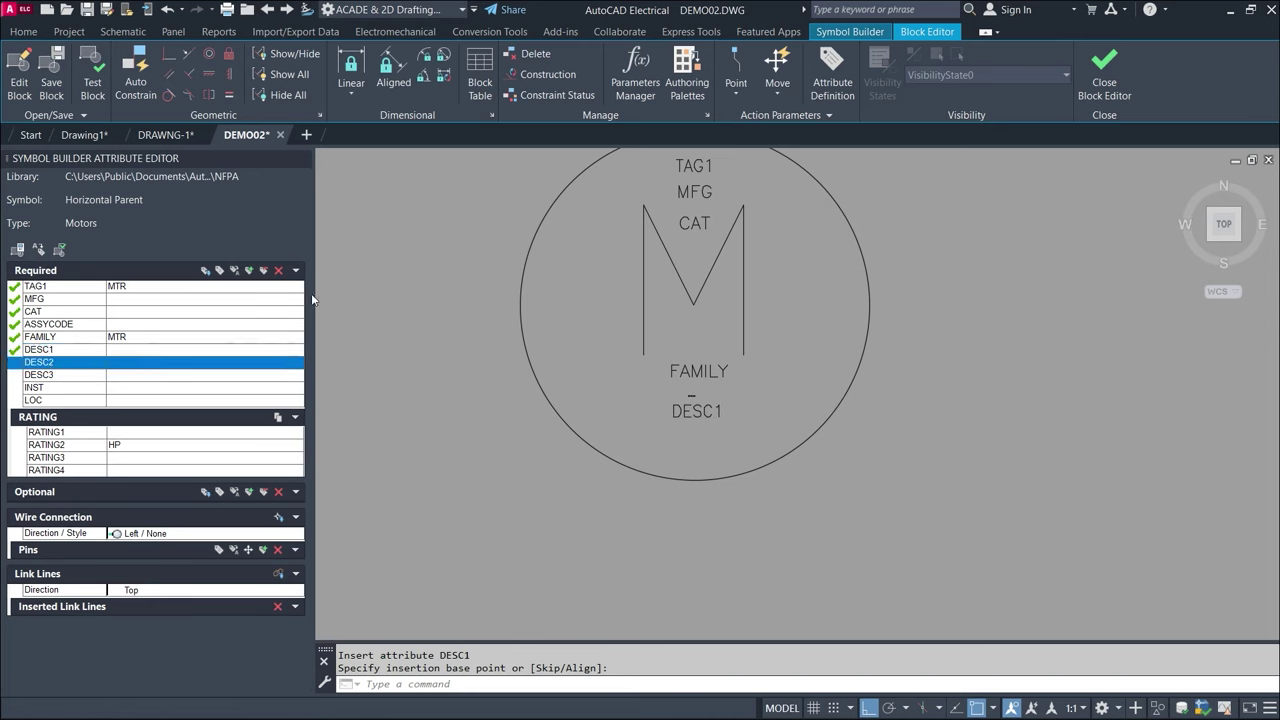
left_click(694, 425)
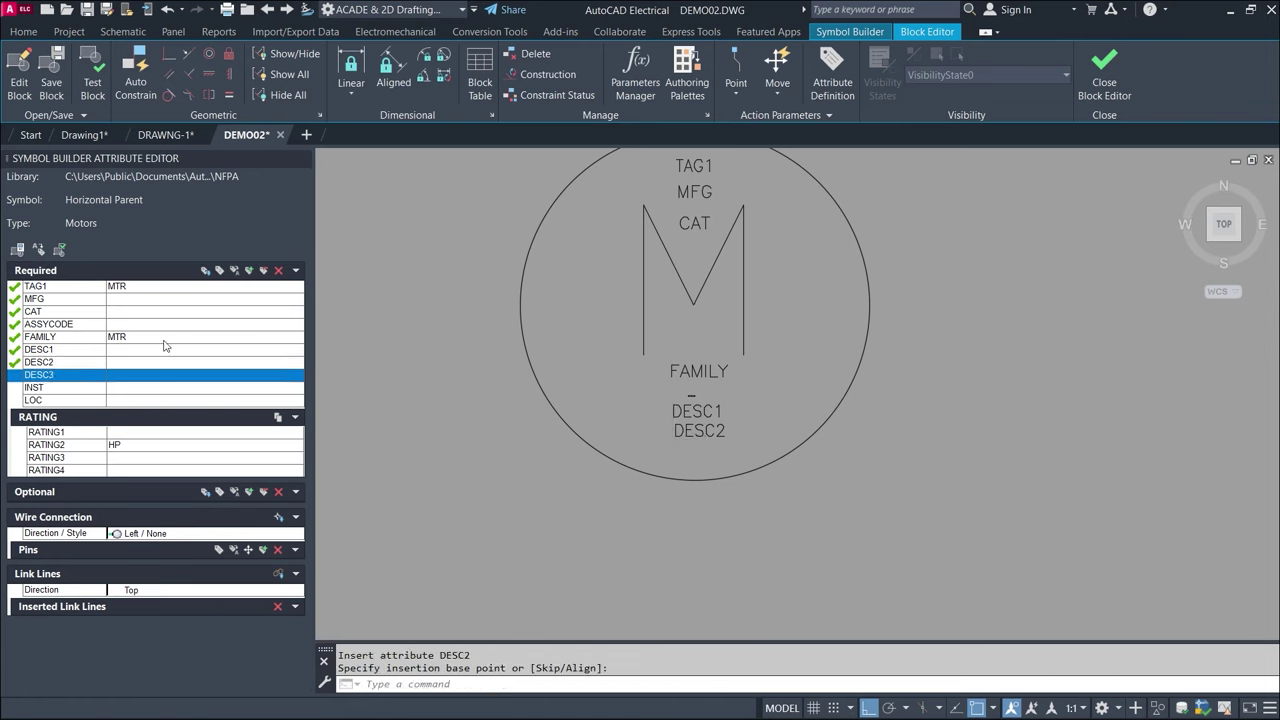
left_click(206, 271)
left_click(694, 445)
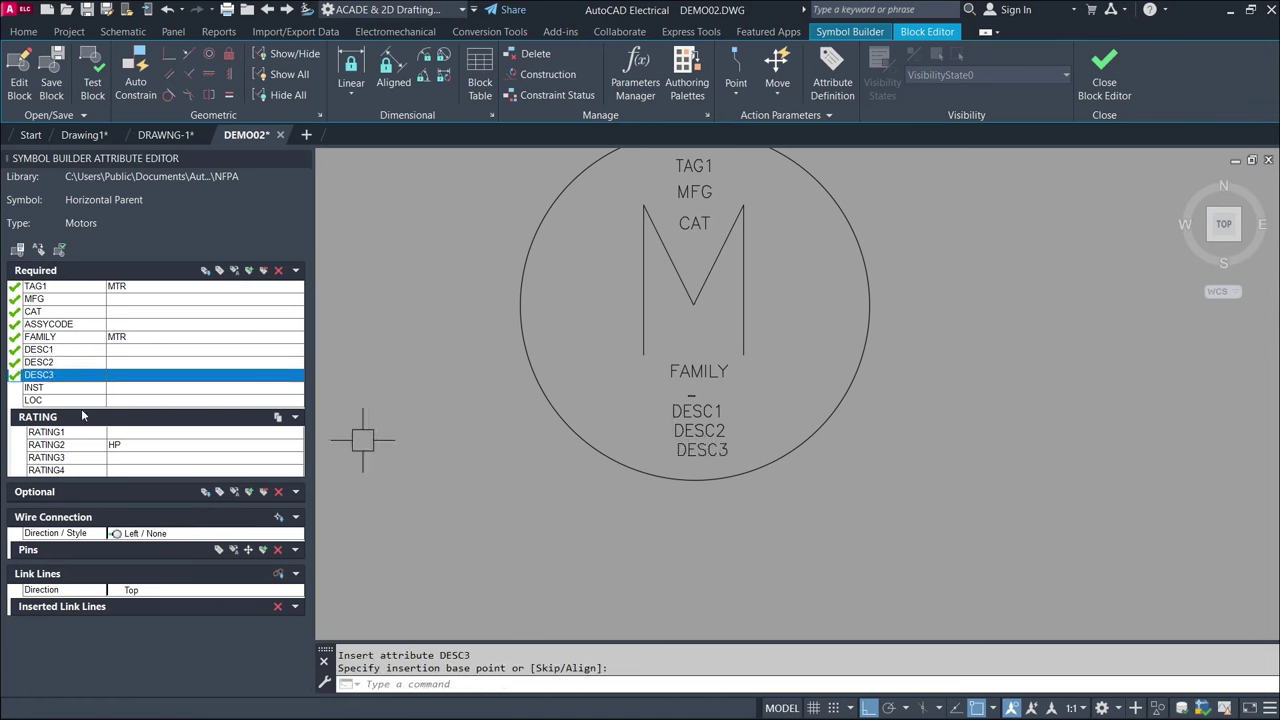
- Place INST at the upper left and LOC right of the M
left_click(33, 389)
left_click(205, 271)
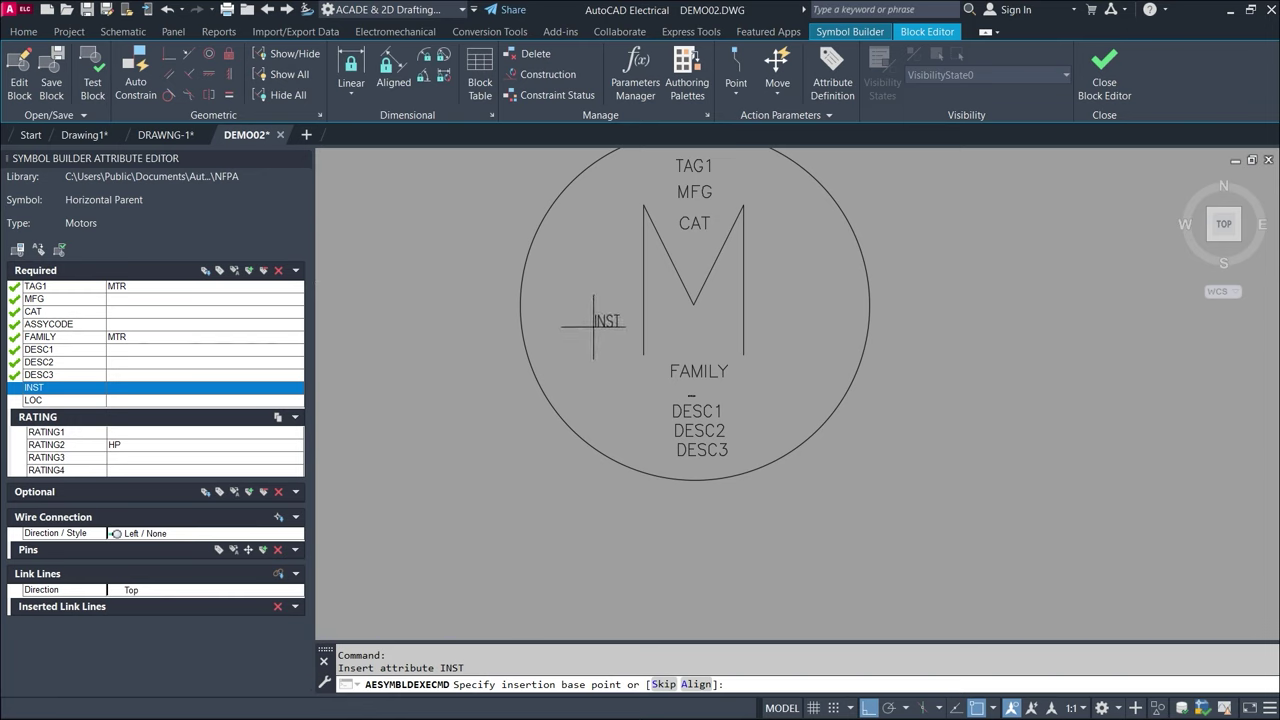
left_click(603, 250)
left_click(53, 399)
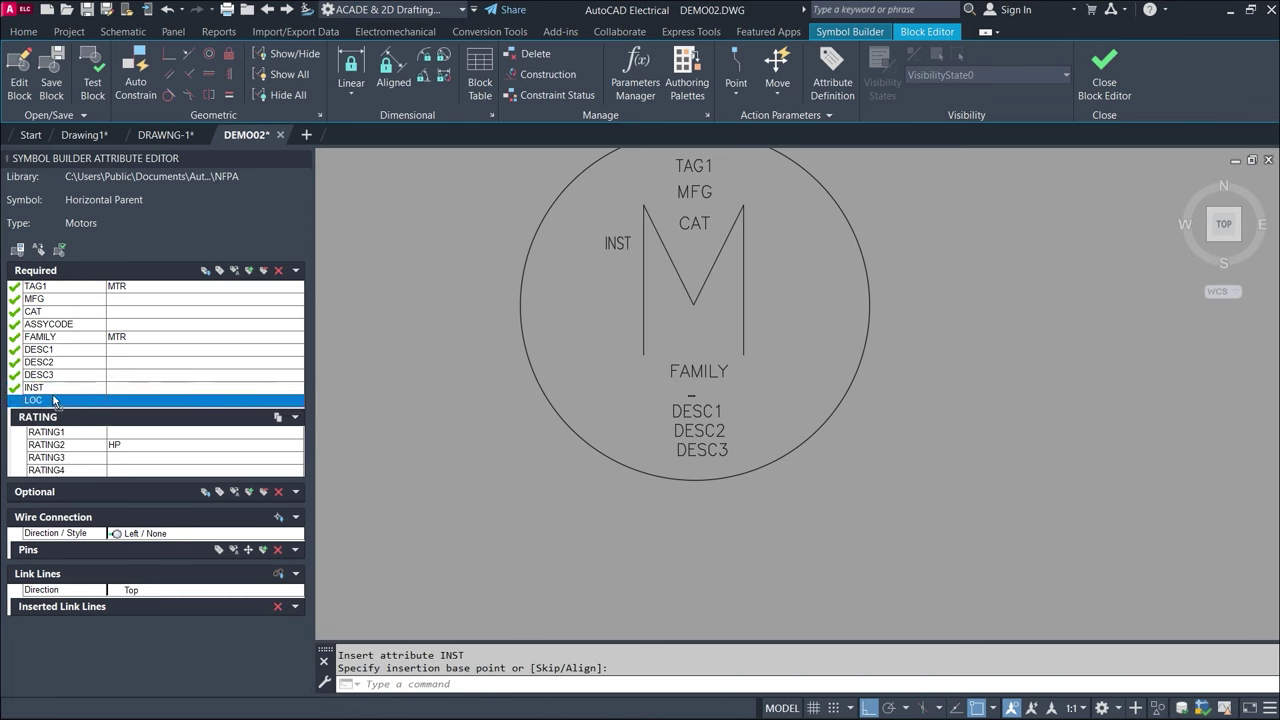
left_click(205, 271)
left_click(782, 247)
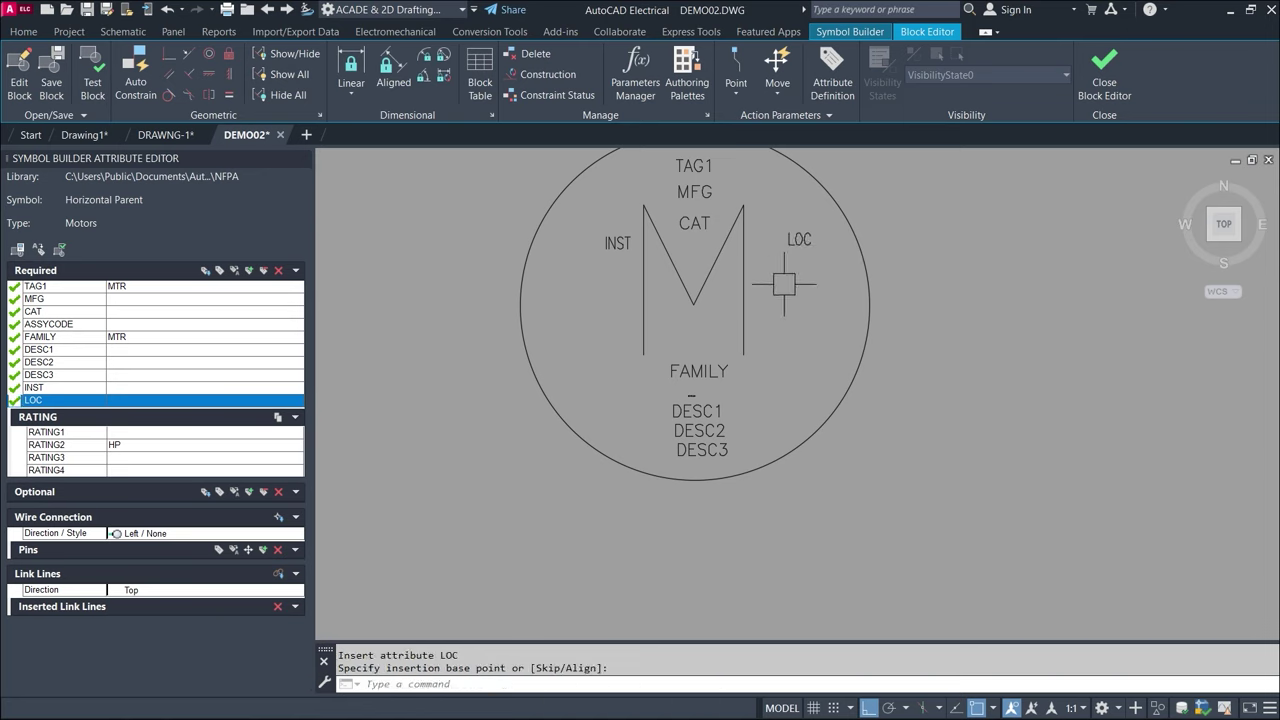
left_click(296, 270)
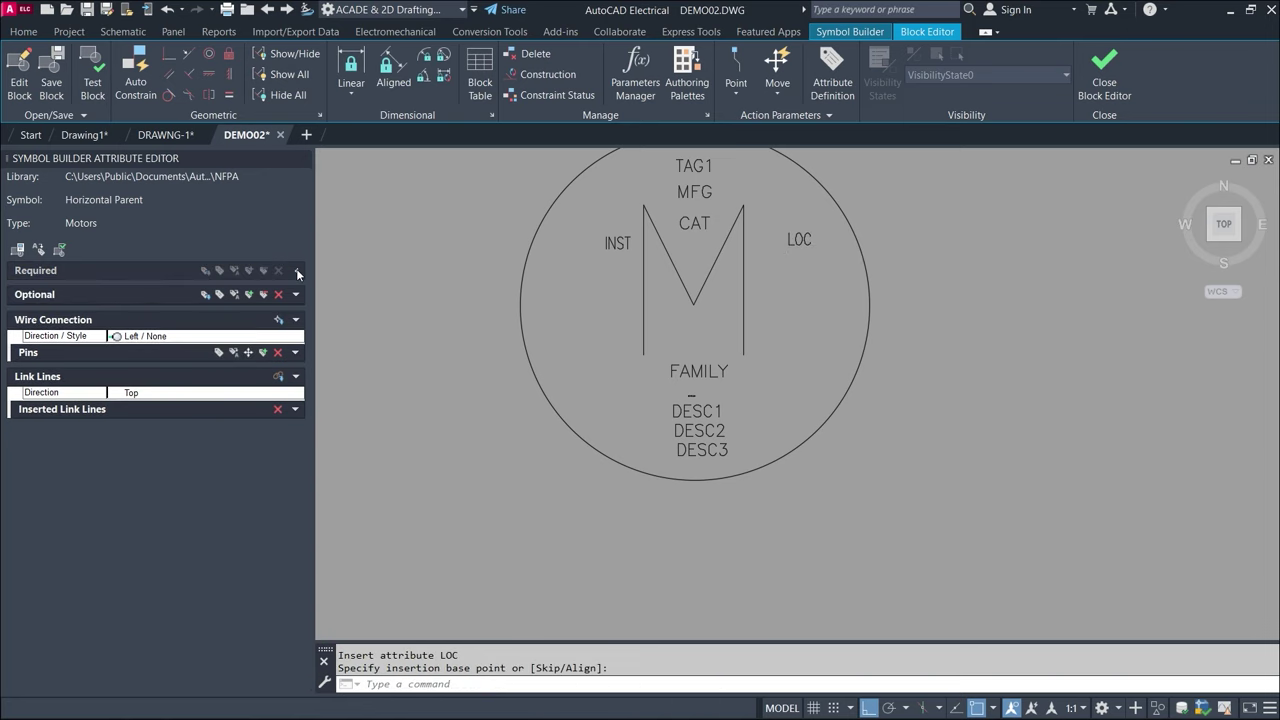
left_click(297, 272)
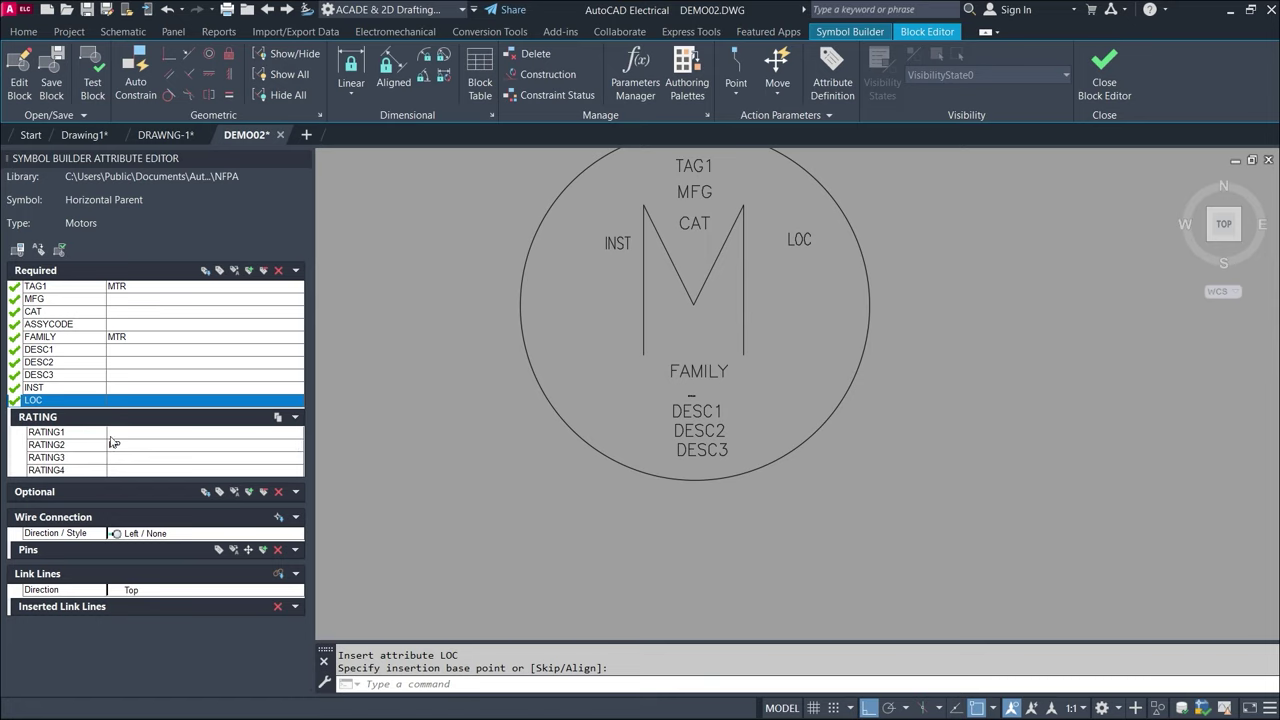
- Place RATING1 just below LOC and RATING2 beneath it, right of the M
left_click(23, 446)
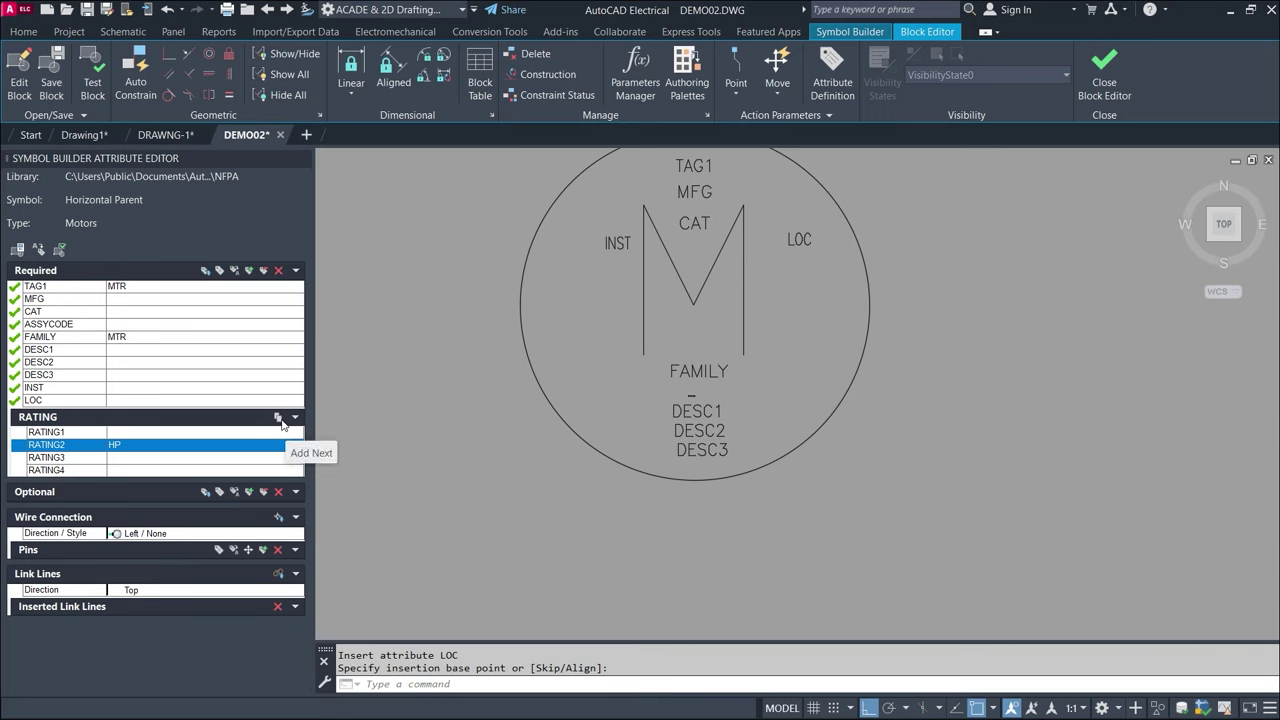
left_click(207, 276)
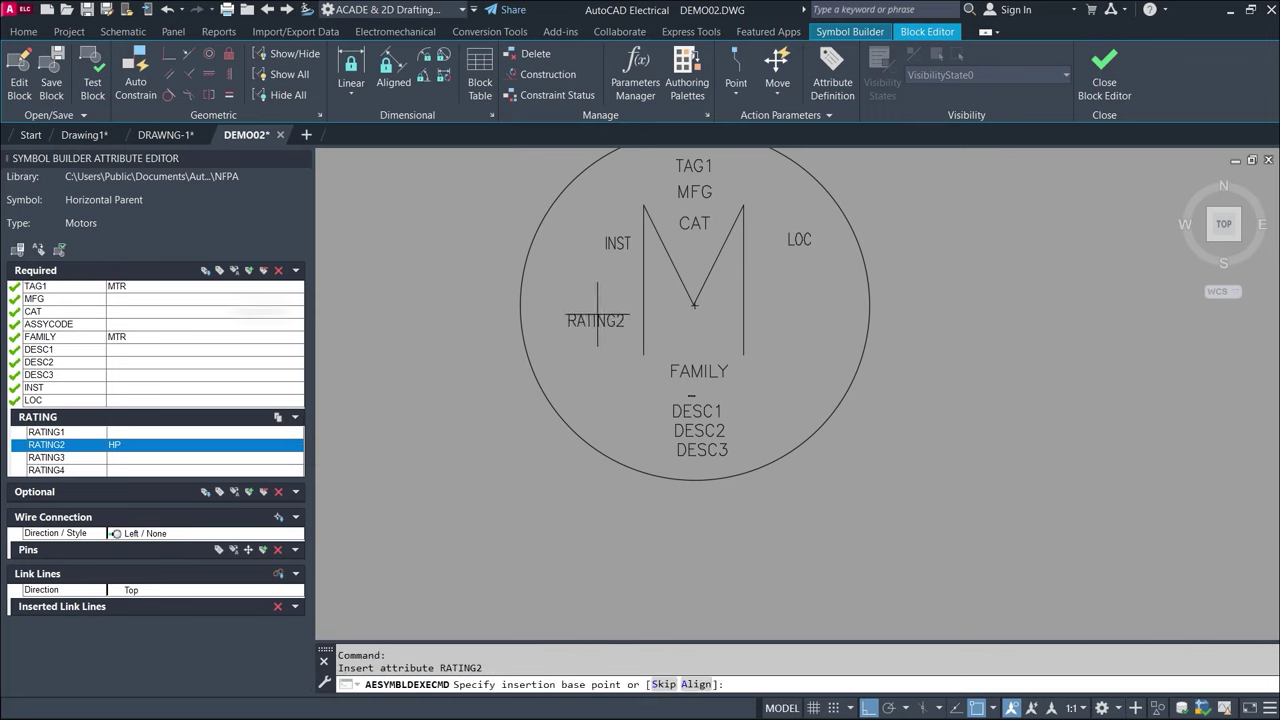
left_click(808, 296)
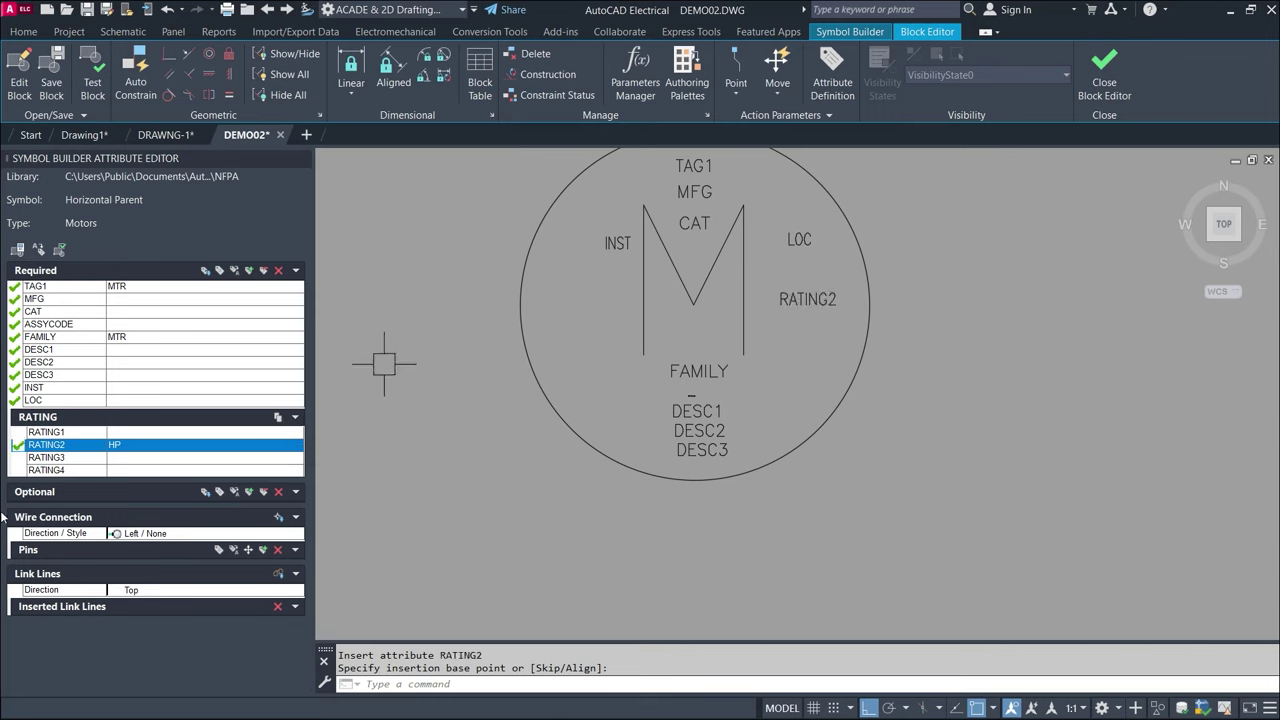
left_click(62, 432)
left_click(206, 271)
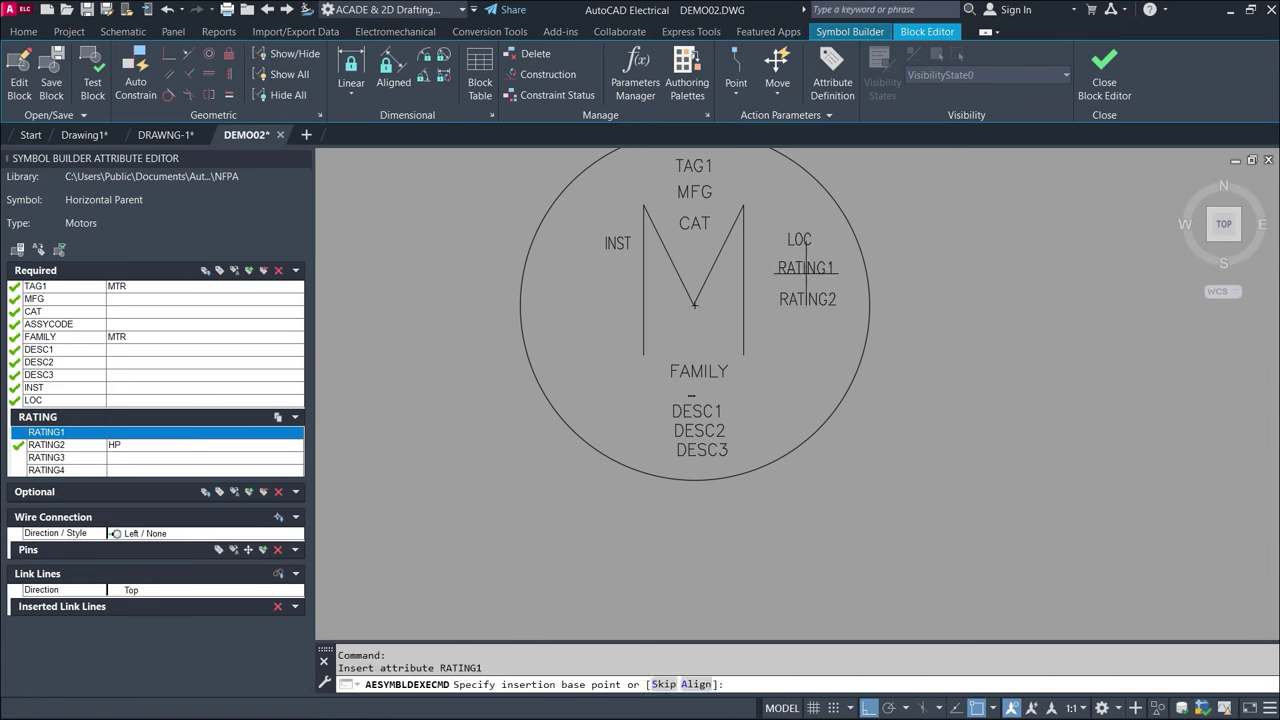
left_click(806, 268)
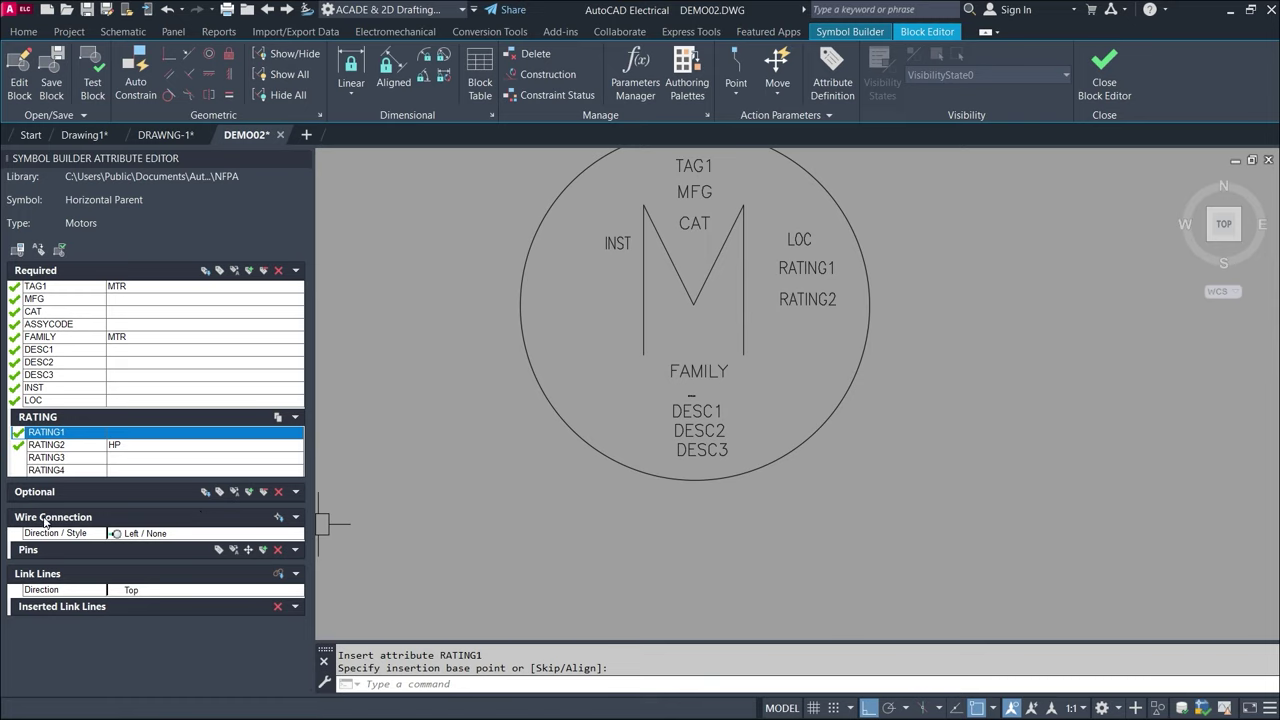
scroll(690, 390, "down", 5)
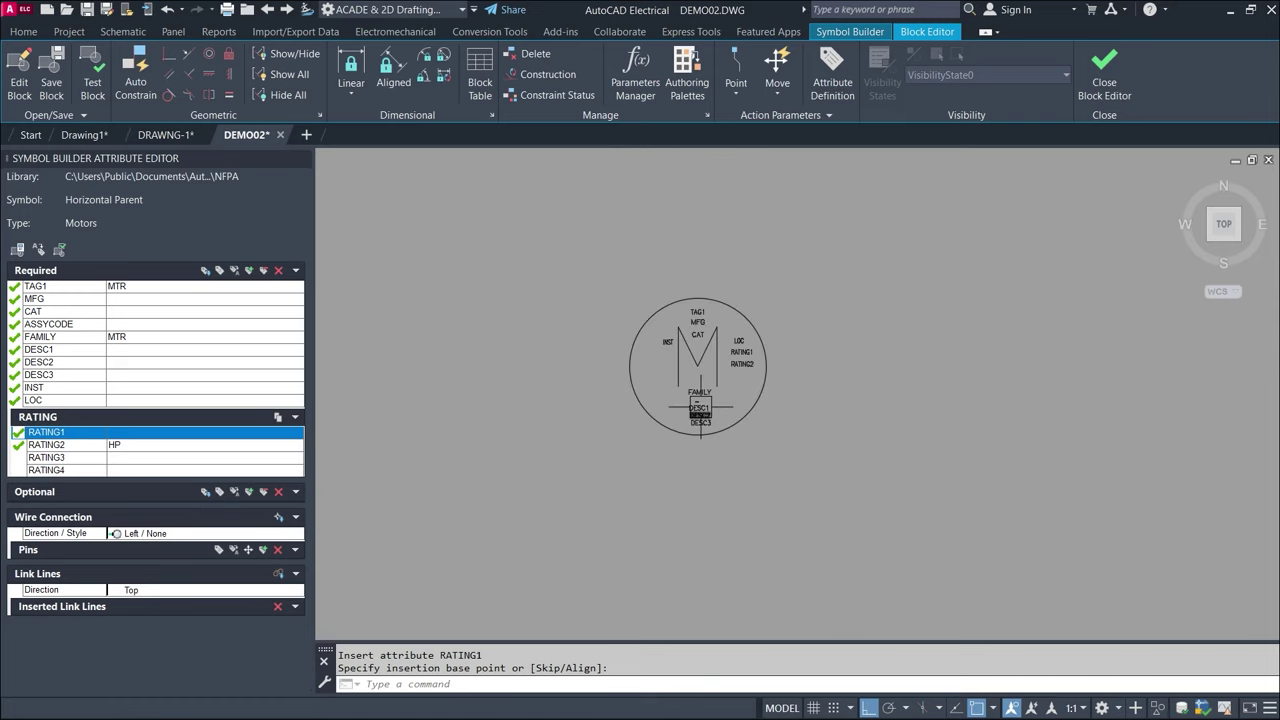
scroll(777, 363, "up", 6)
scroll(757, 306, "down", 1)
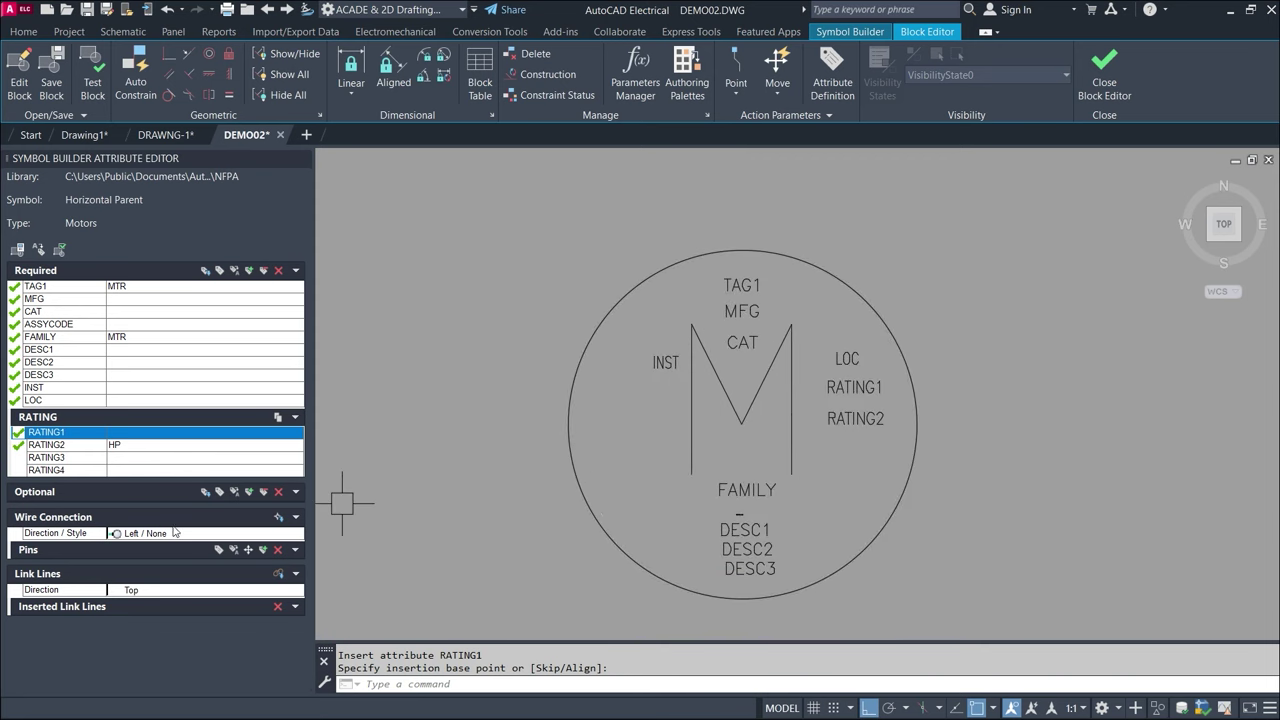
- Set the wire connection Direction/Style to Left / None
left_click(281, 519)
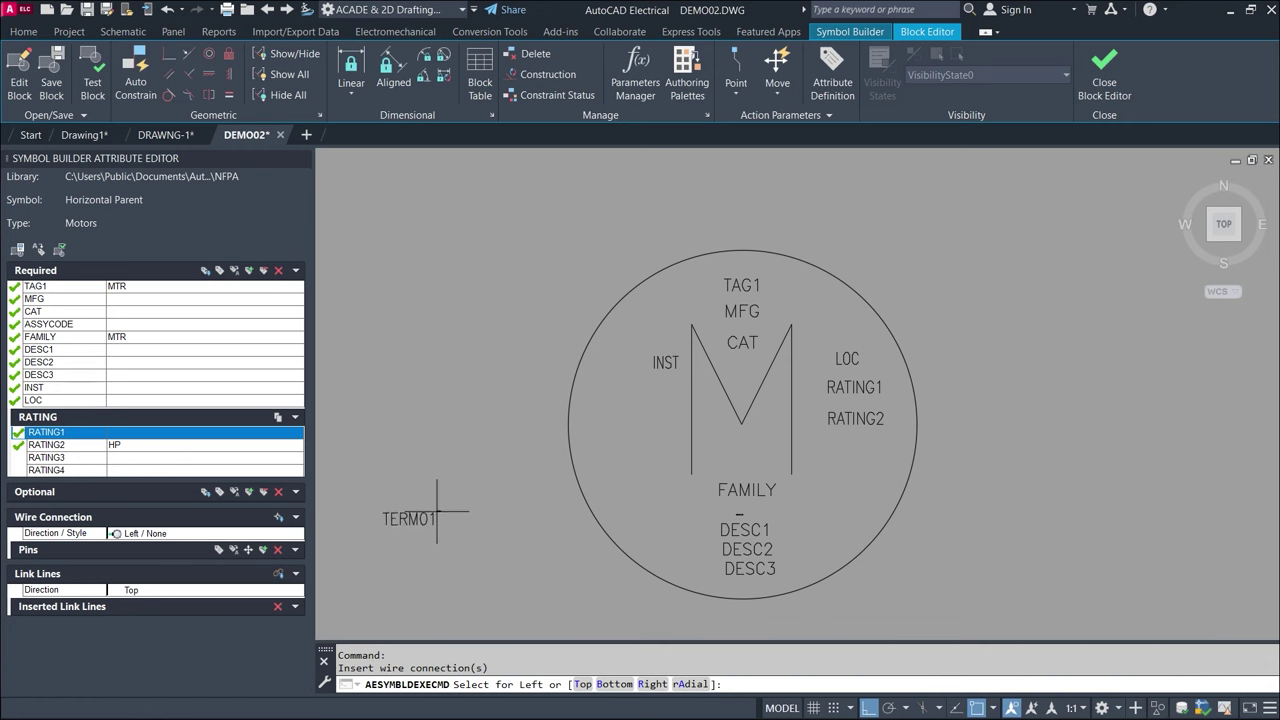
key("Escape")
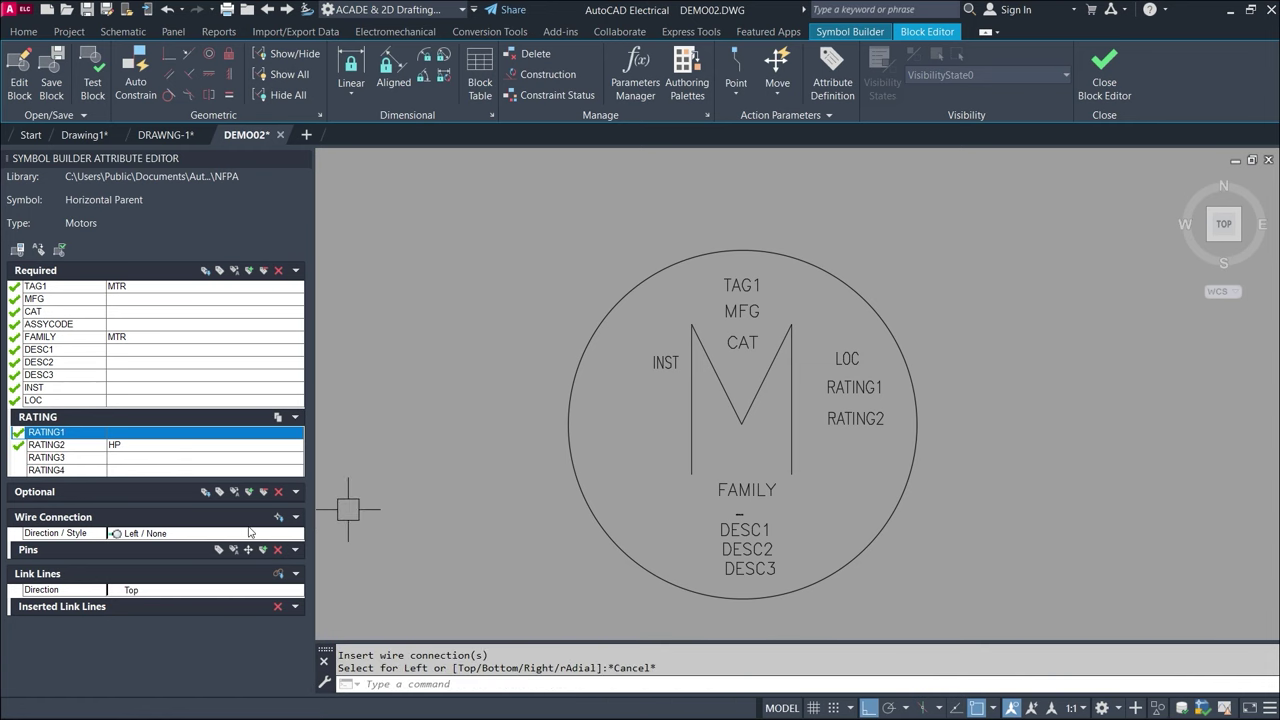
left_click(297, 518)
left_click(295, 519)
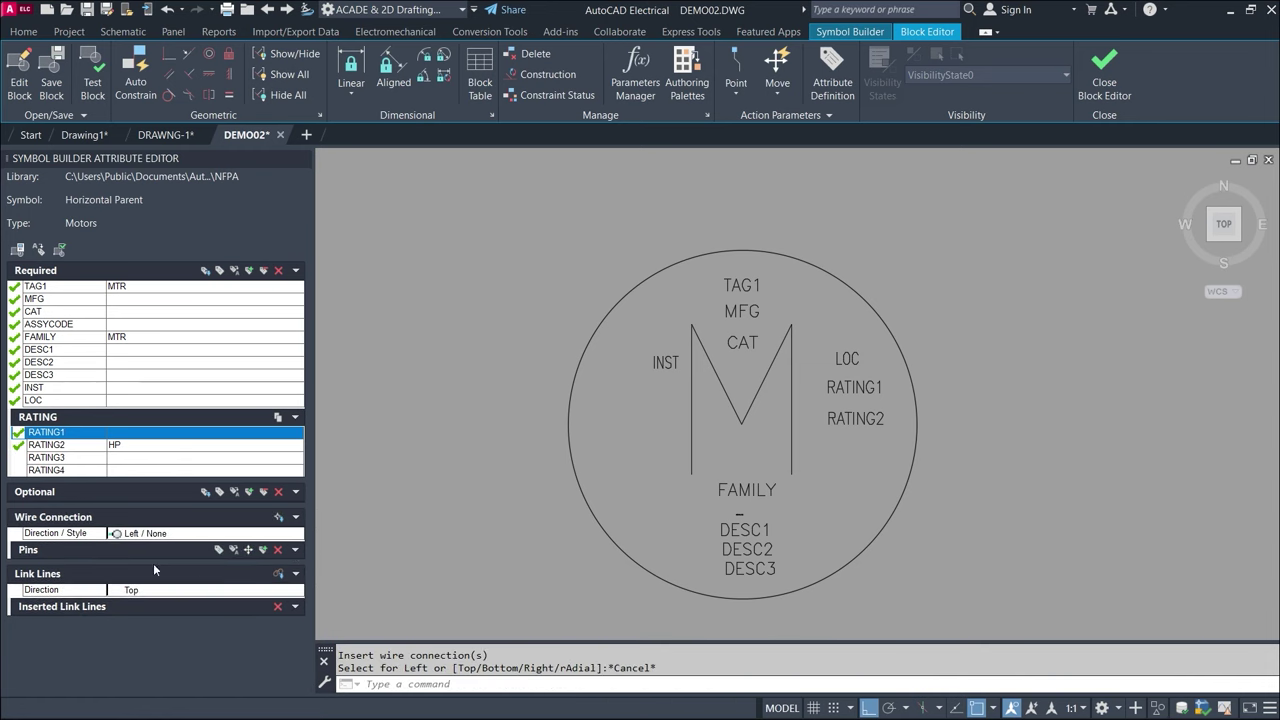
left_click(197, 533)
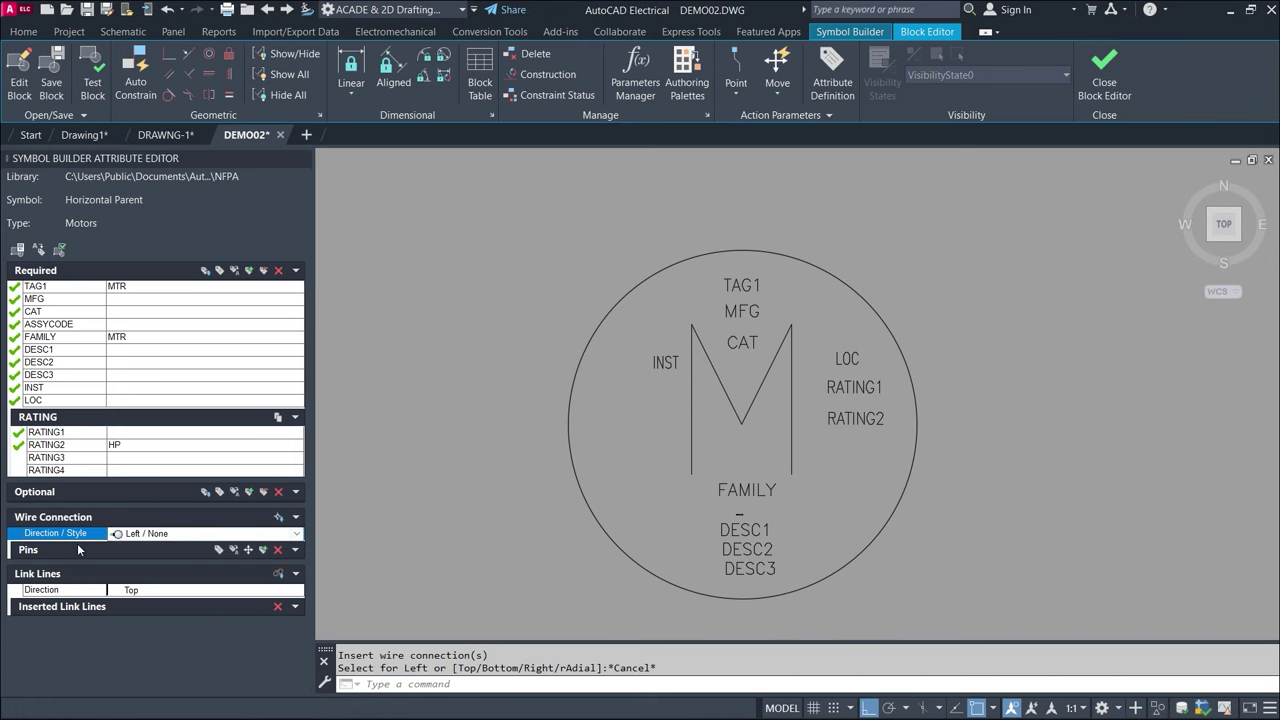
left_click(234, 536)
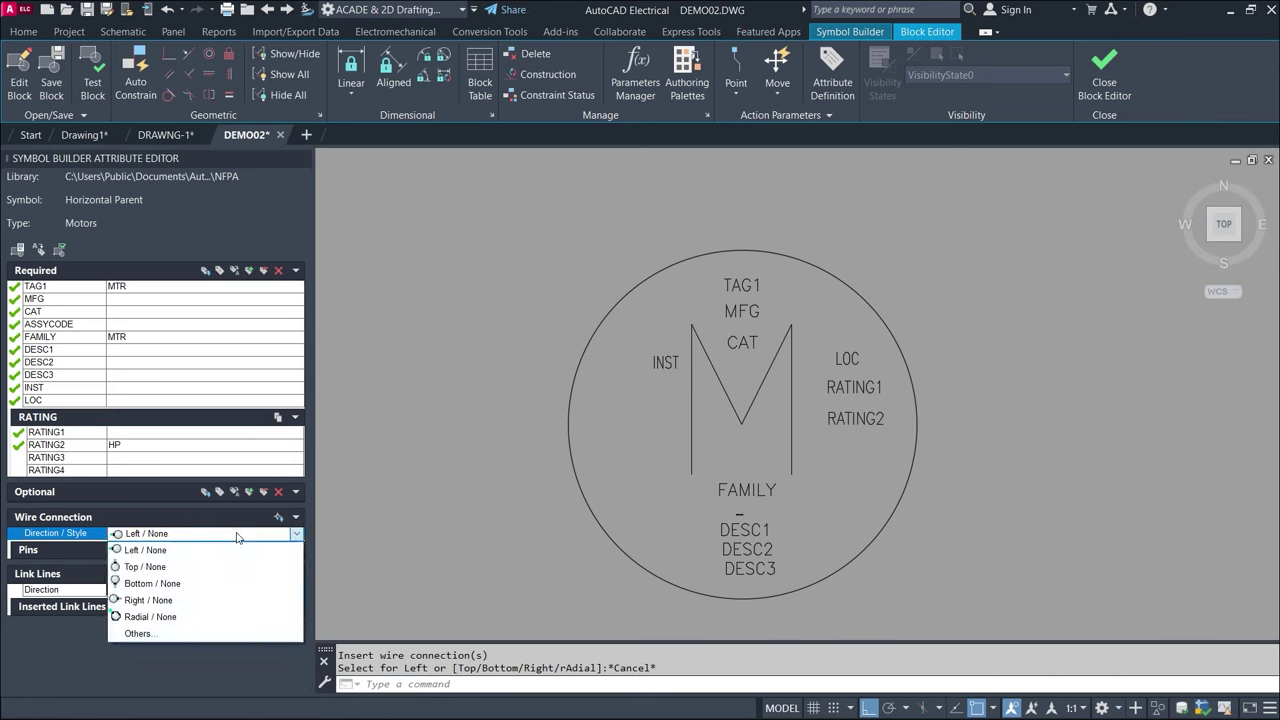
left_click(138, 550)
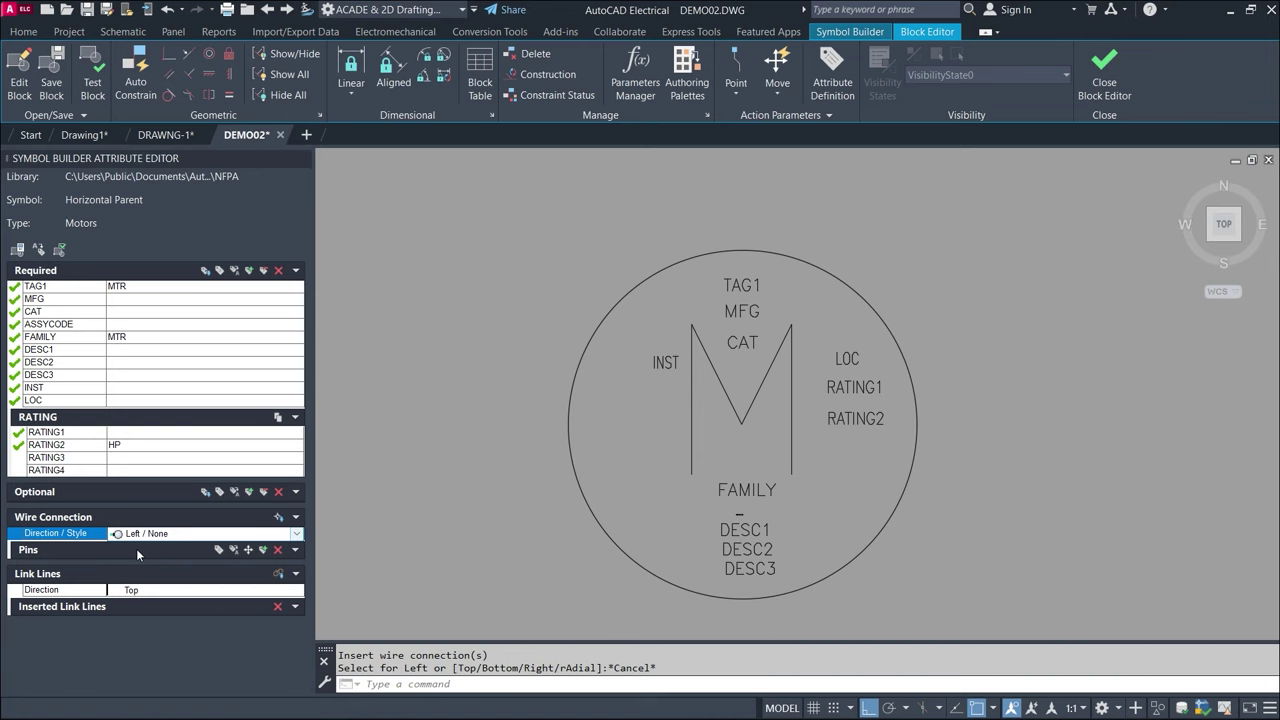
- Insert wire connections TERM01 on the circle's left, TERM02 top, TERM03 bottom
left_click(278, 518)
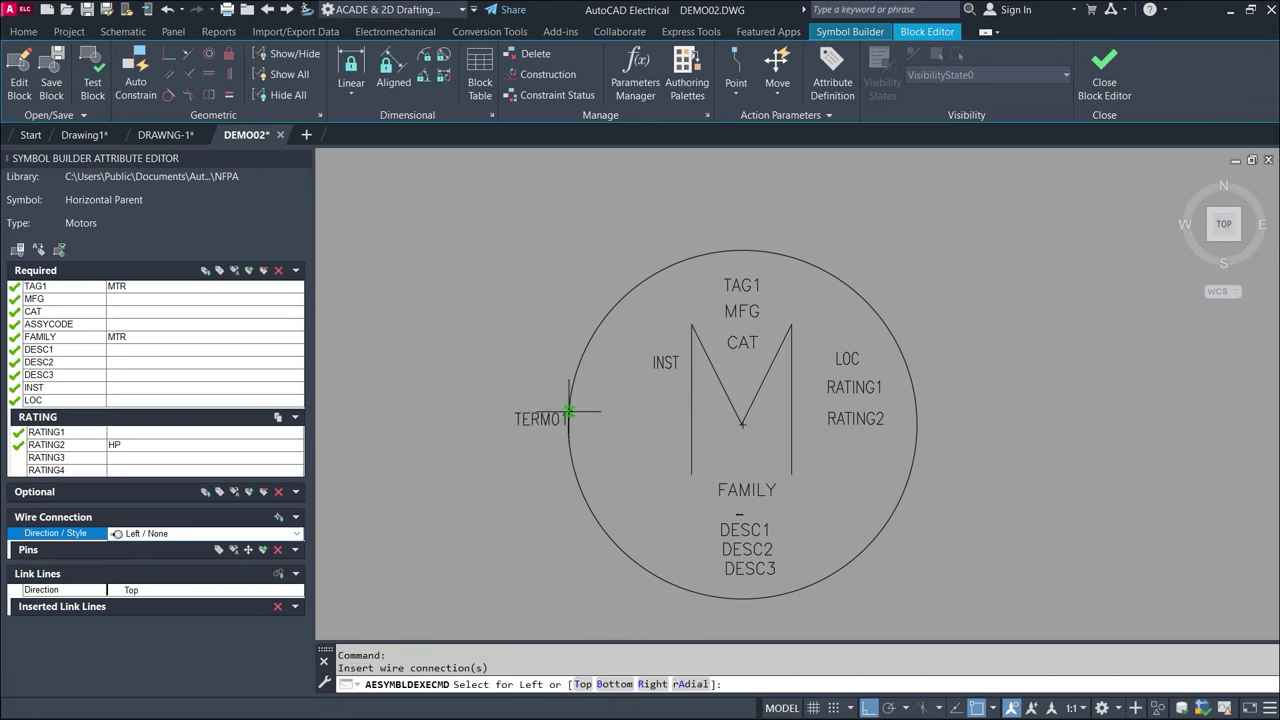
left_click(567, 425)
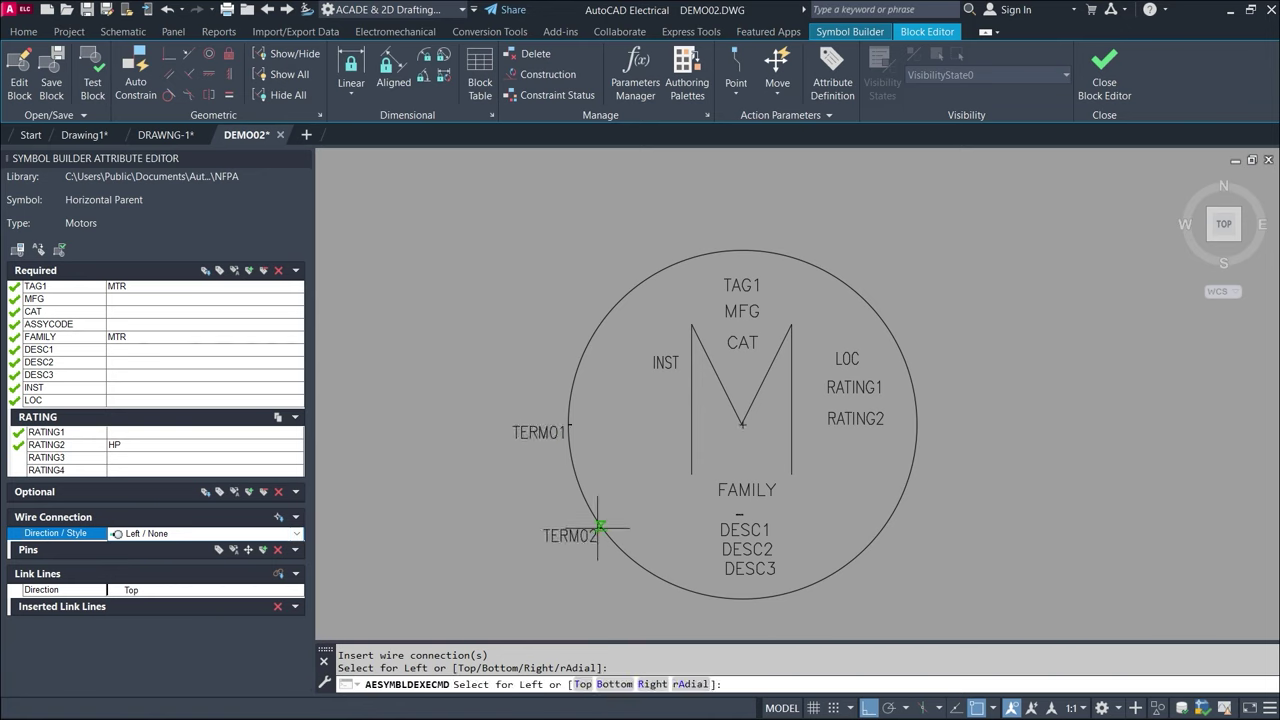
key("Escape")
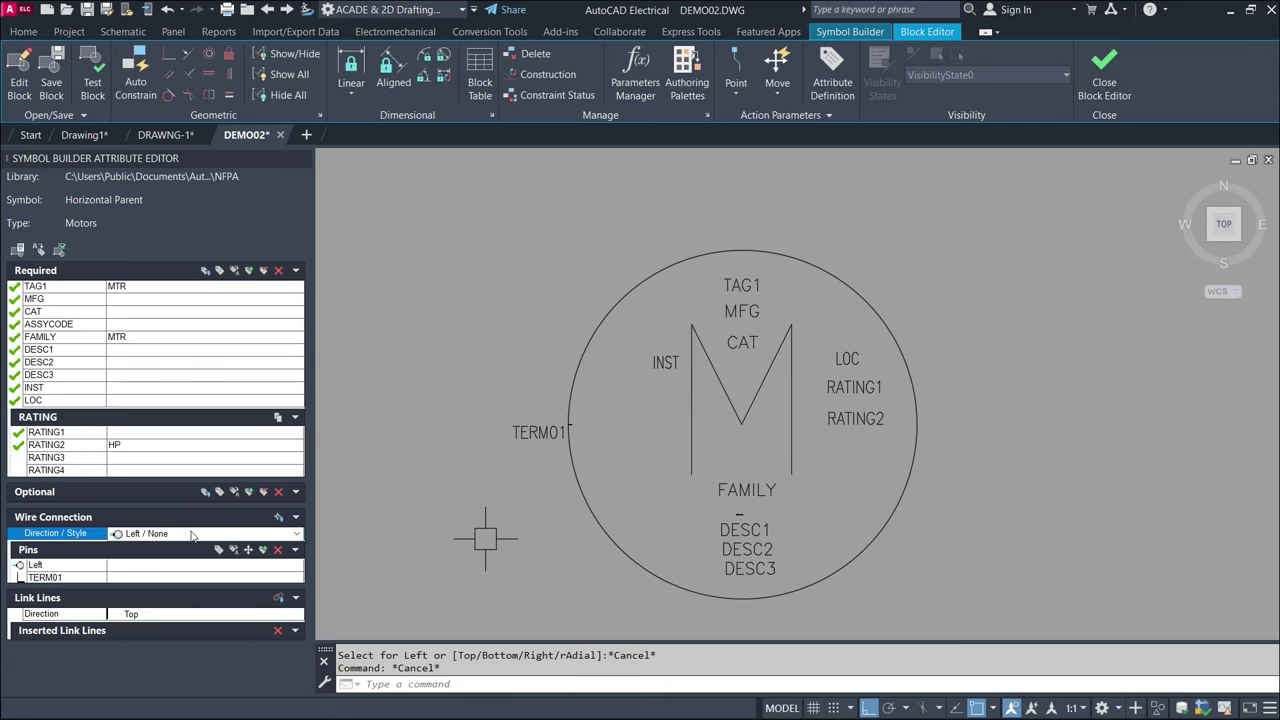
key("Return")
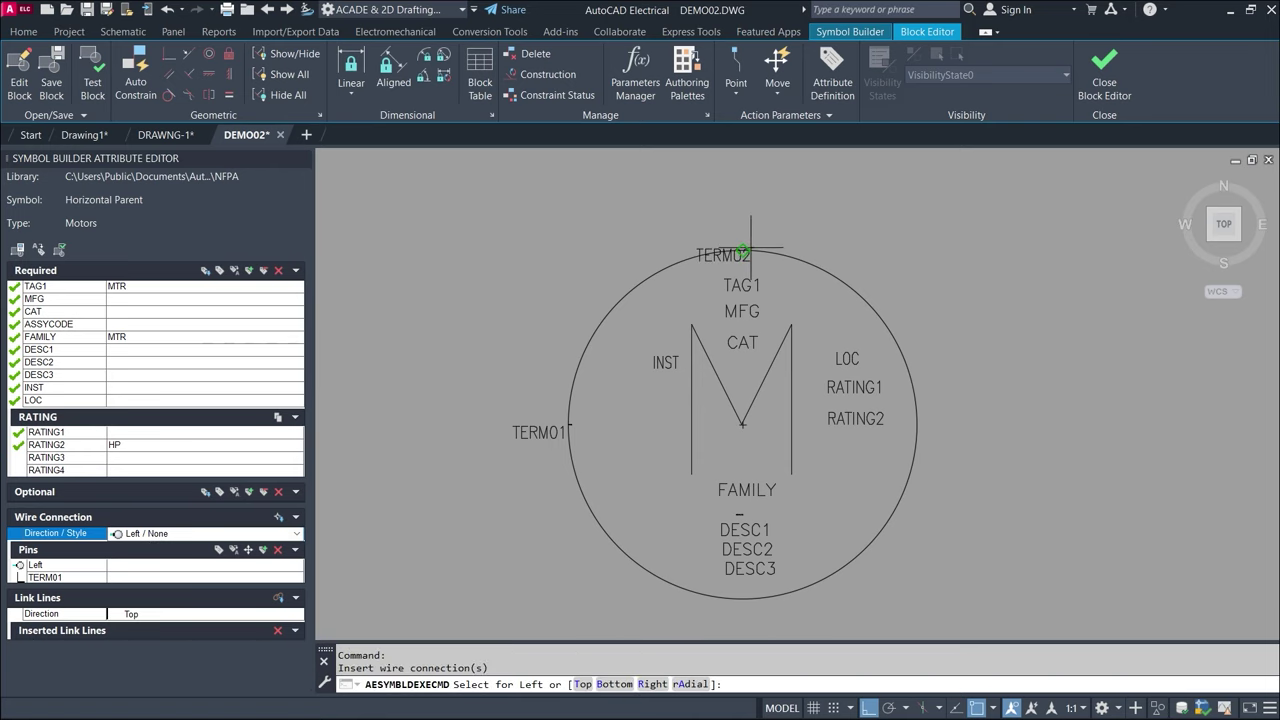
left_click(743, 250)
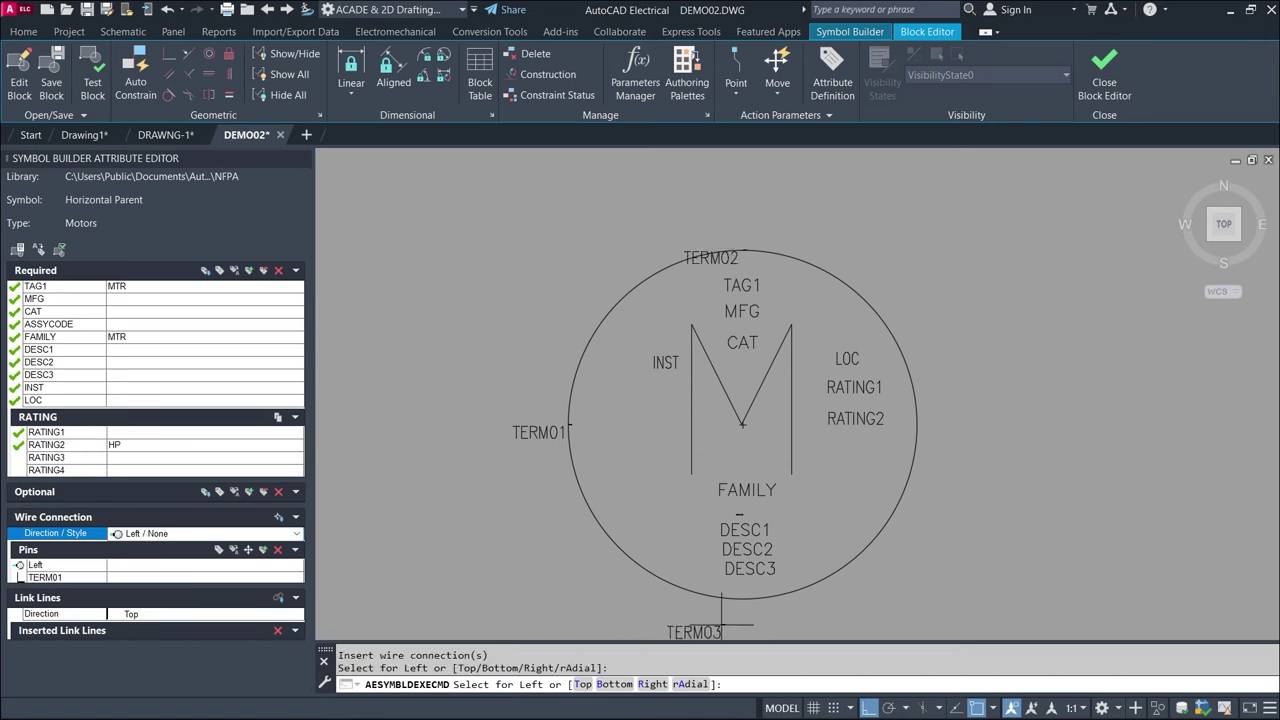
left_click(743, 600)
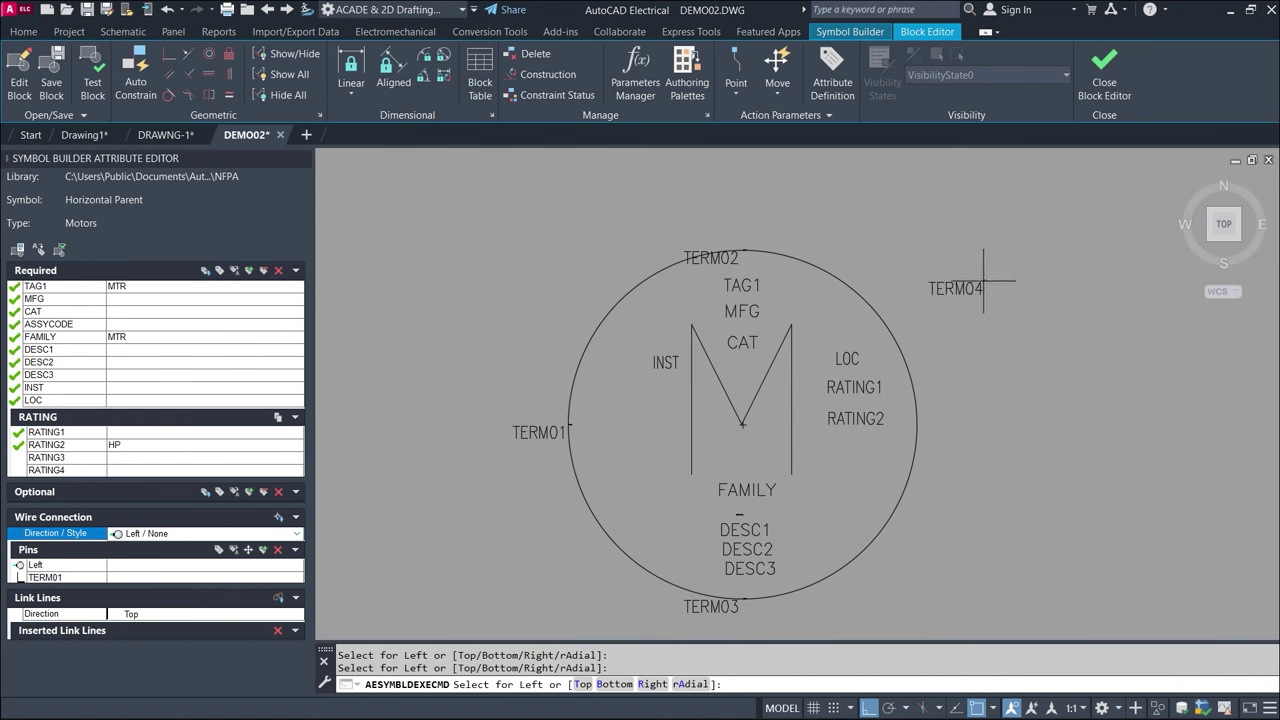
right_click(1018, 228)
left_click(1045, 234)
right_click(1045, 237)
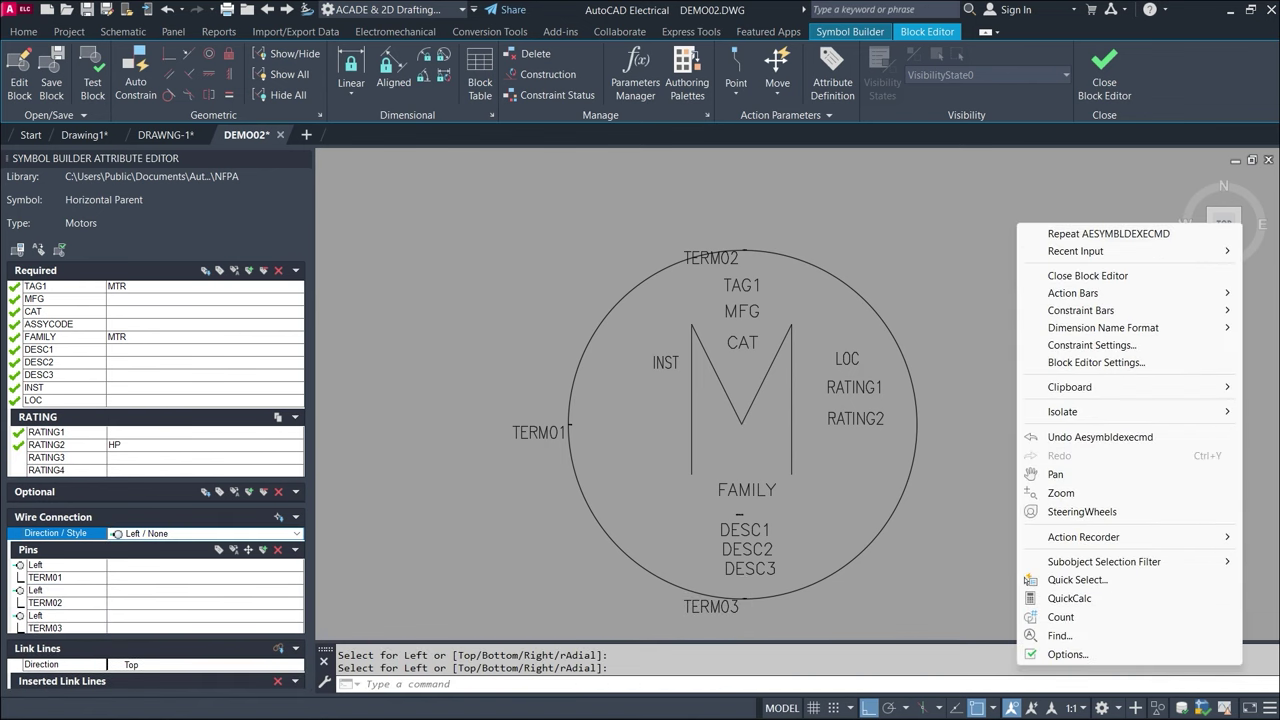
left_click(891, 261)
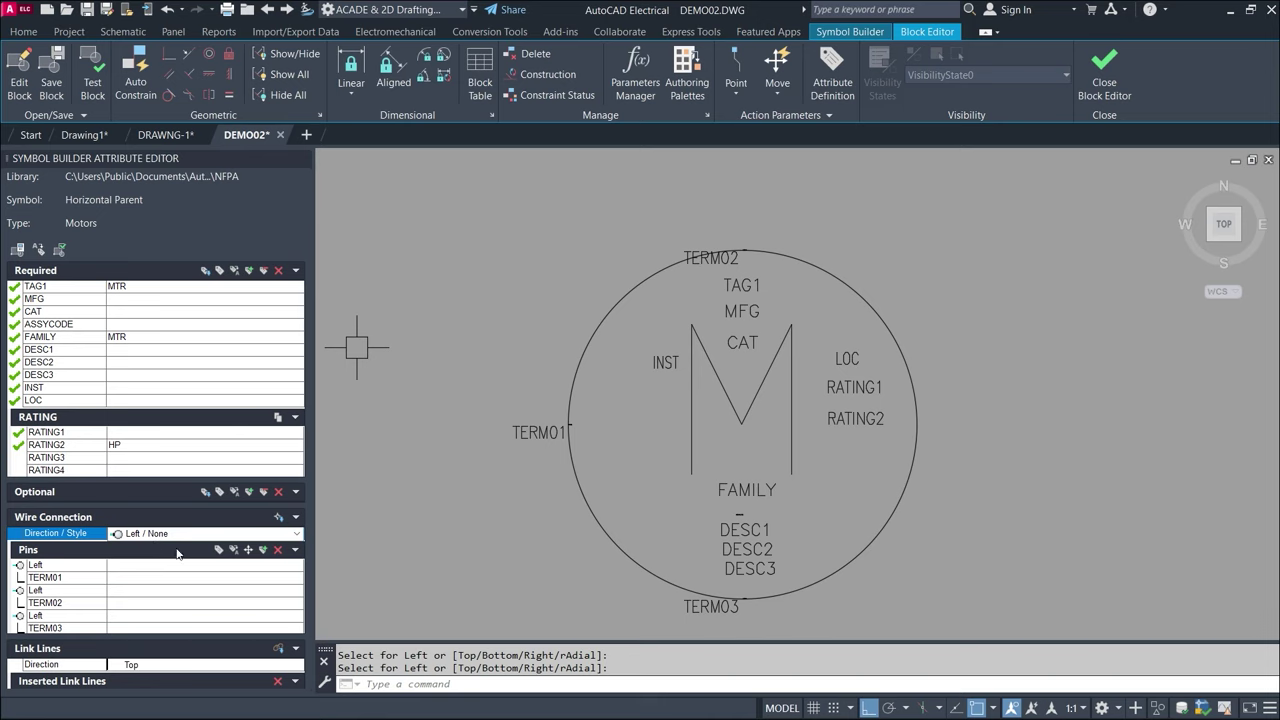
- Close the Block Editor to reach the Save Symbol dialog for wblock HMO1_002, which reports 4 errors
left_click(296, 518)
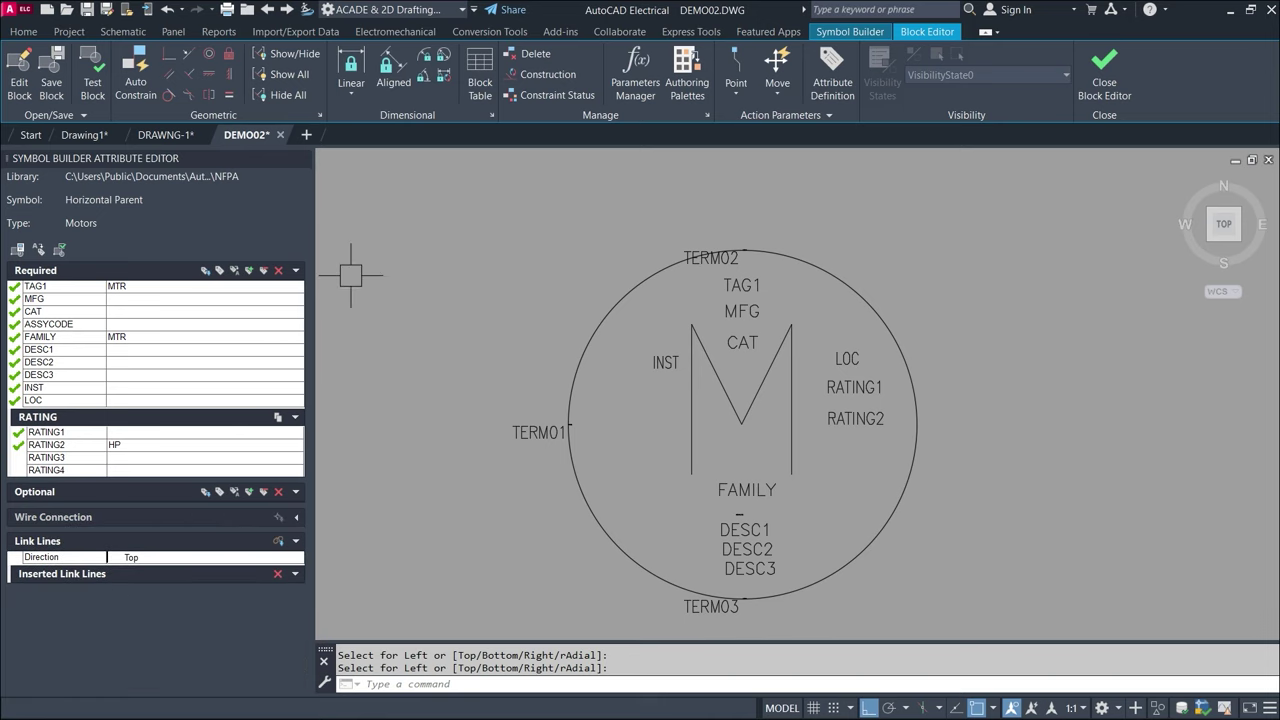
mouse_move(1222, 224)
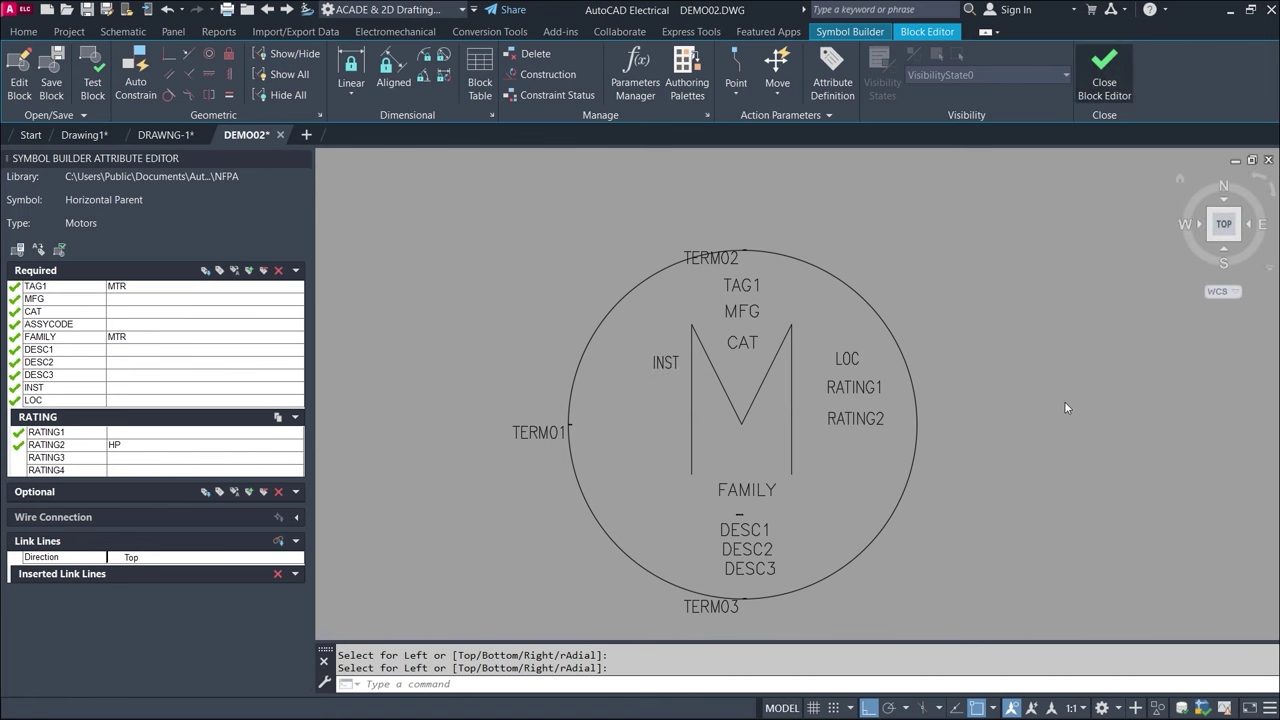
left_click(1104, 75)
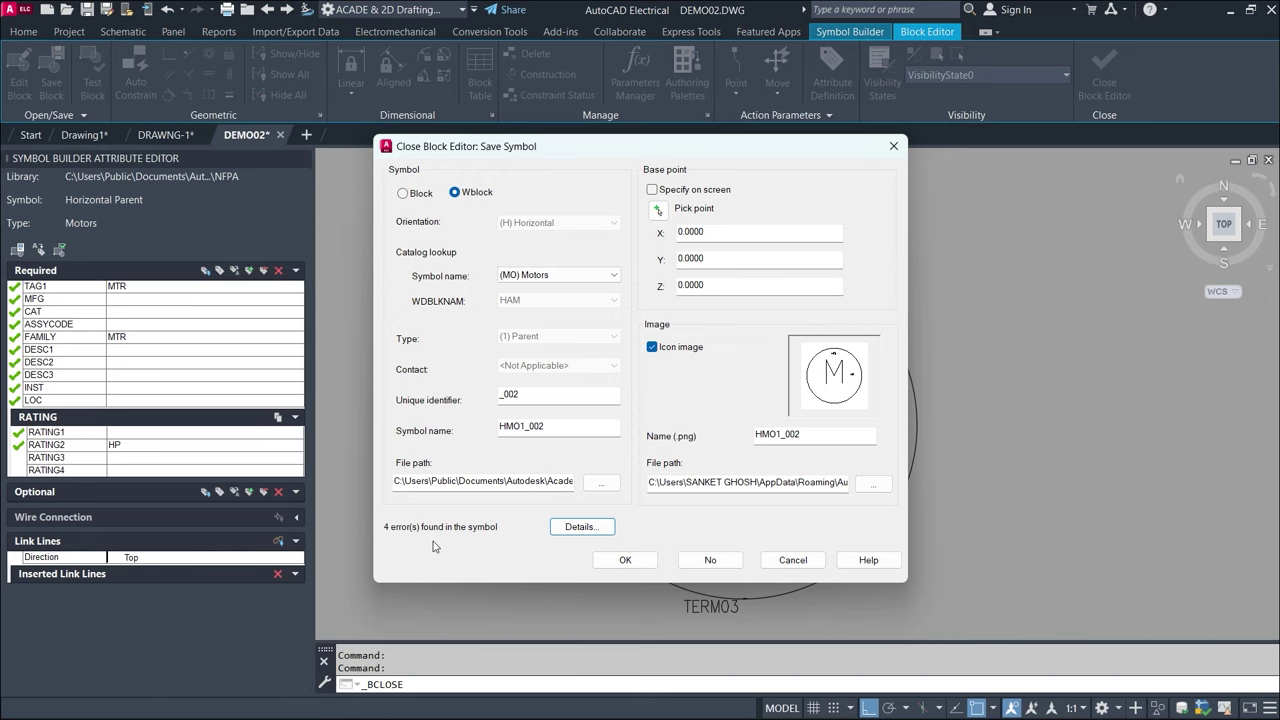
left_click(628, 560)
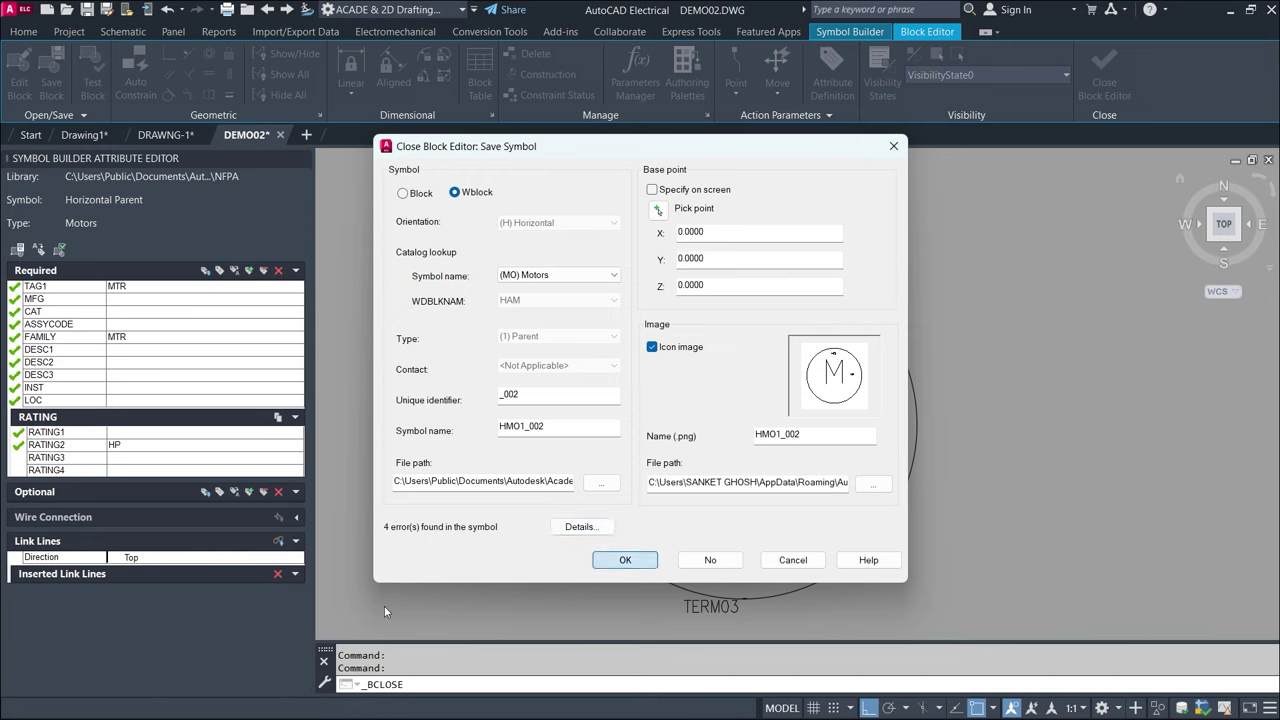
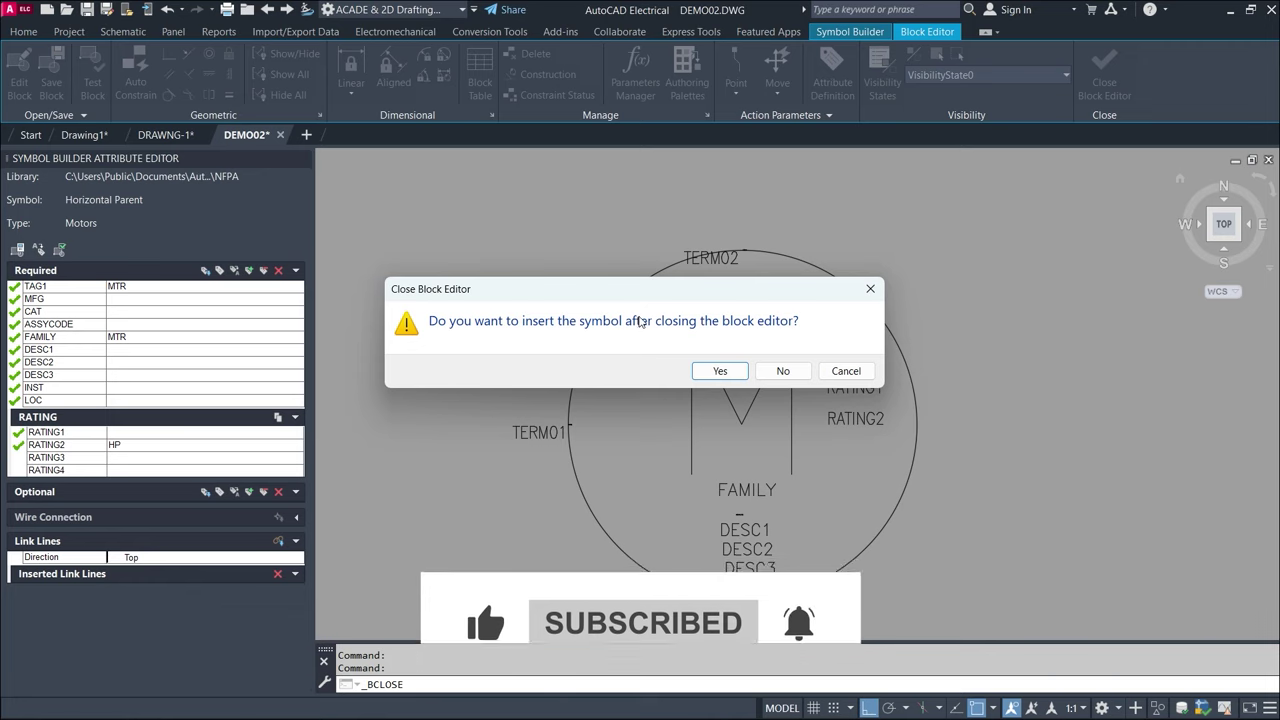
- Insert the finished custom motor symbol into DEMO02.DWG as component MTR233
left_click(739, 373)
scroll(472, 338, "up", 5)
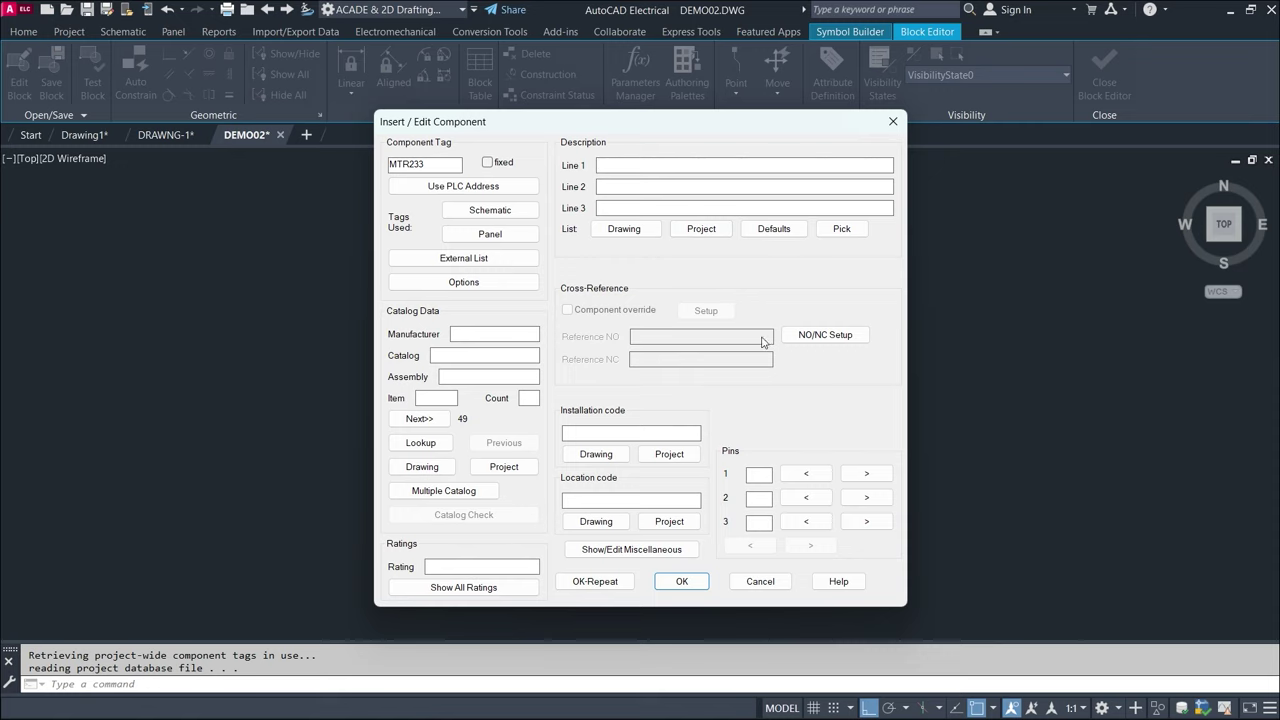
left_click(684, 580)
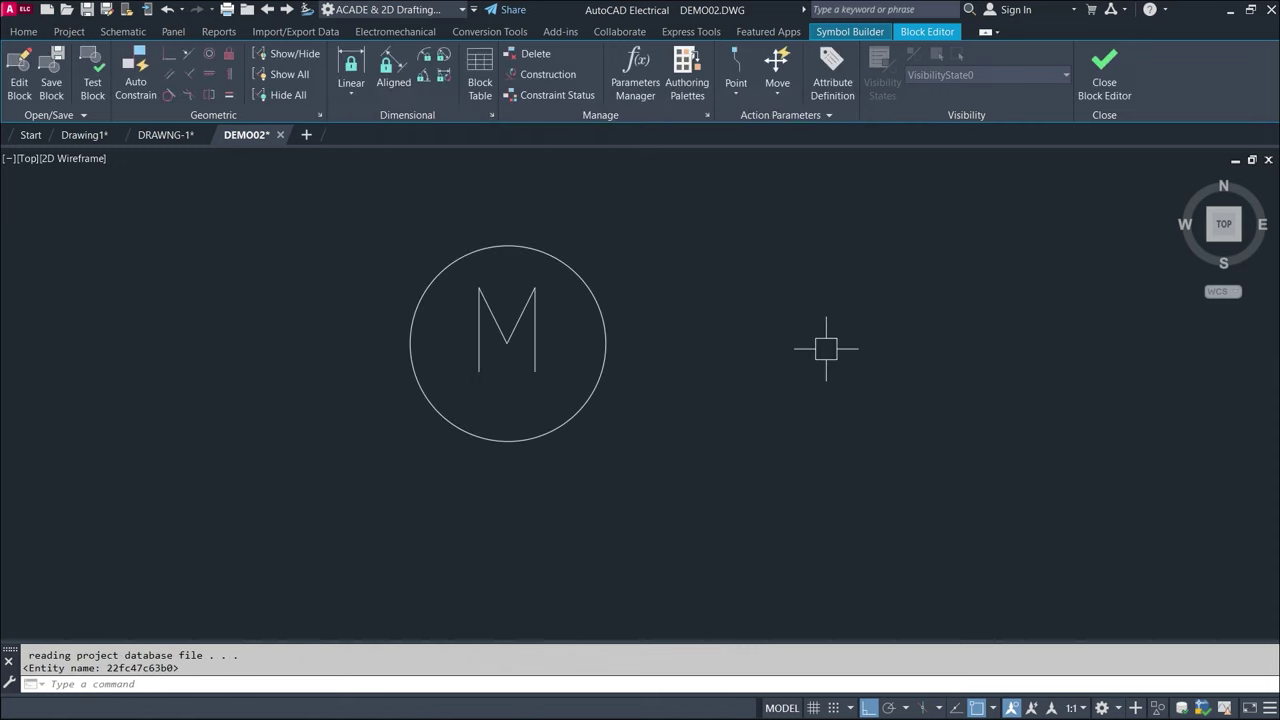
- Pan and zoom the drawing to bring both motor symbols into view
left_click(929, 281)
left_click(684, 530)
scroll(853, 342, "down", 4)
key("Escape")
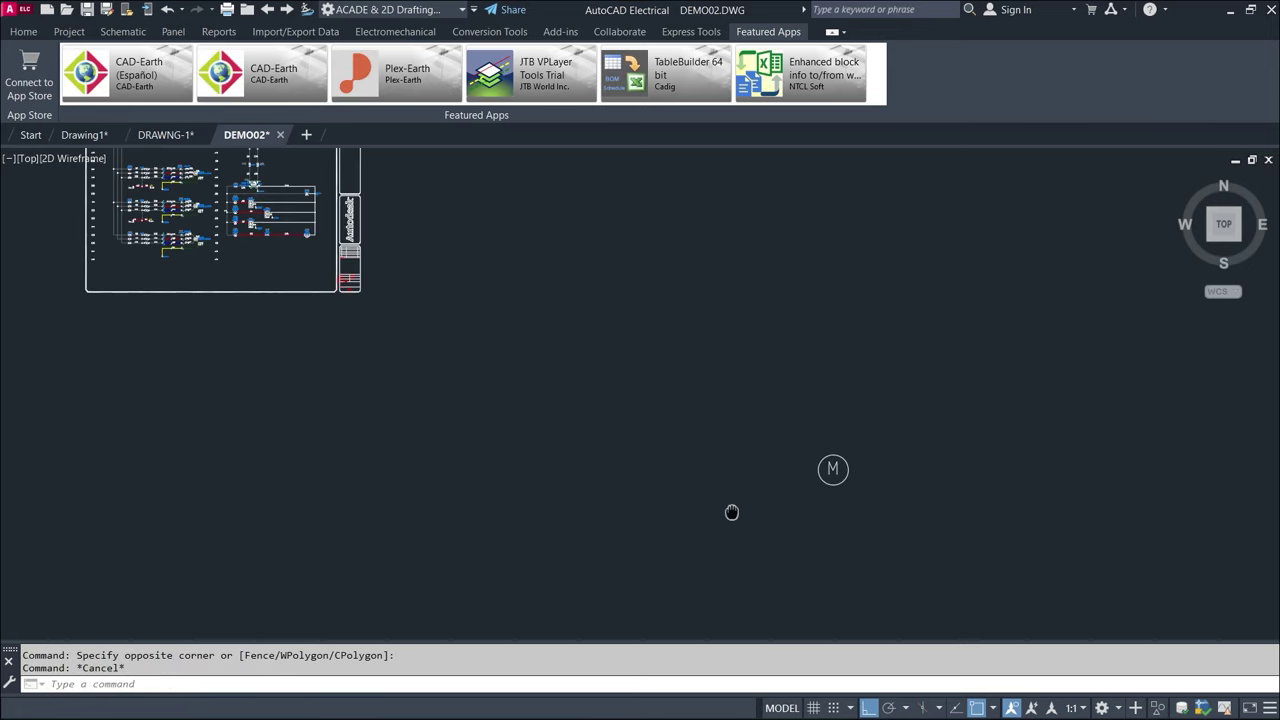
mouse_move(994, 443)
middle_mouse_down()
mouse_move(882, 362)
mouse_move(845, 314)
middle_mouse_up()
left_click(566, 354)
key("Escape")
key("ctrl+a")
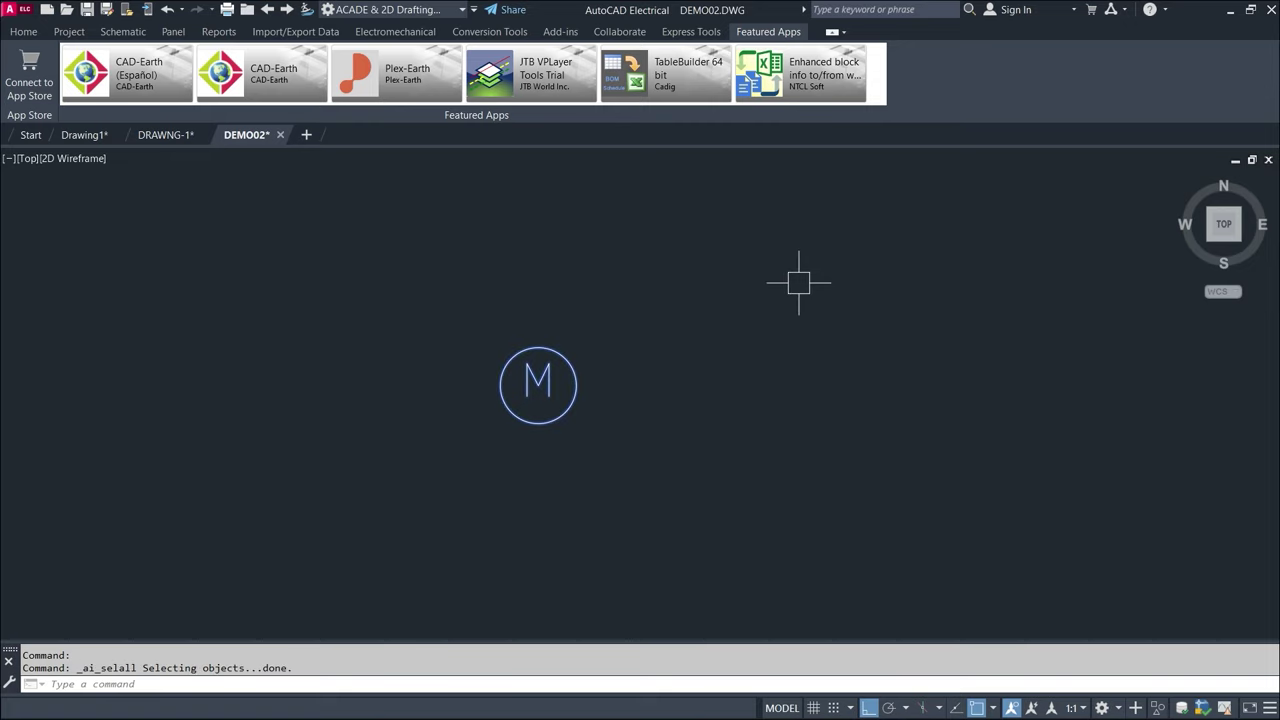
scroll(796, 330, "down", 5)
middle_click_drag(1109, 437, 939, 401)
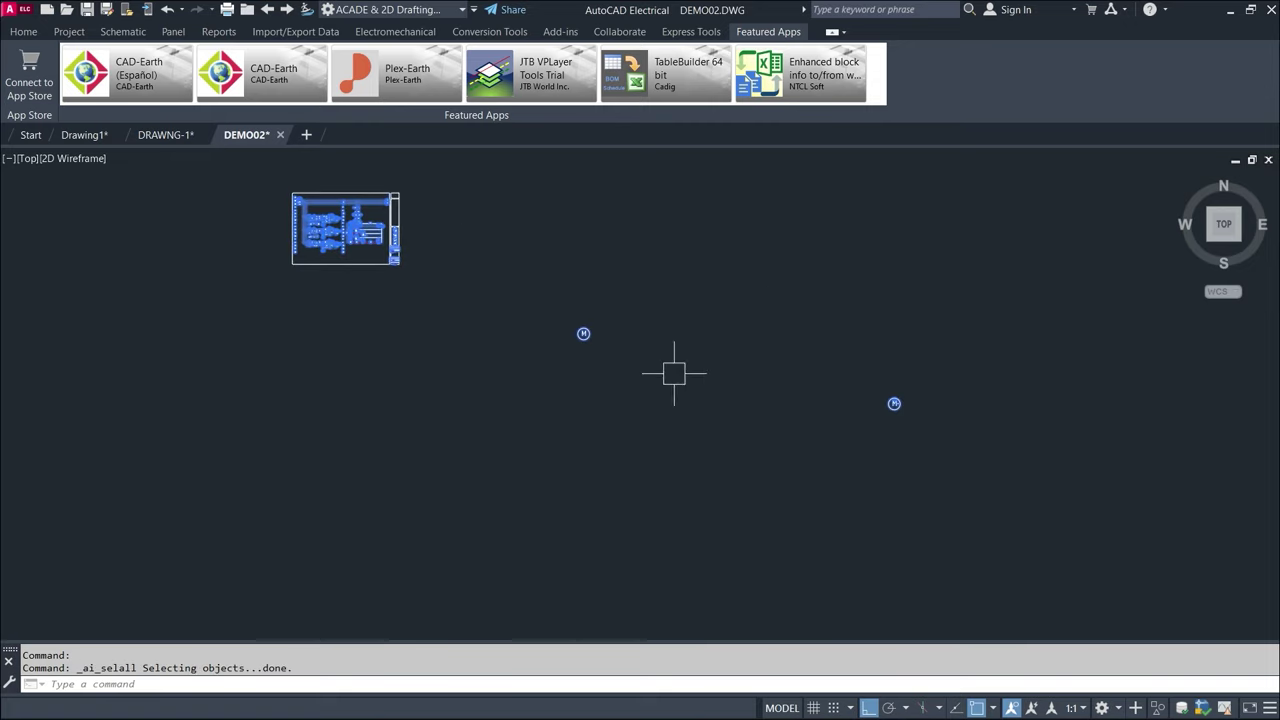
scroll(927, 412, "up", 4)
key("Escape")
key("Escape")
scroll(866, 406, "up", 6)
scroll(903, 429, "up", 2)
scroll(905, 457, "down", 2)
scroll(905, 457, "down", 4)
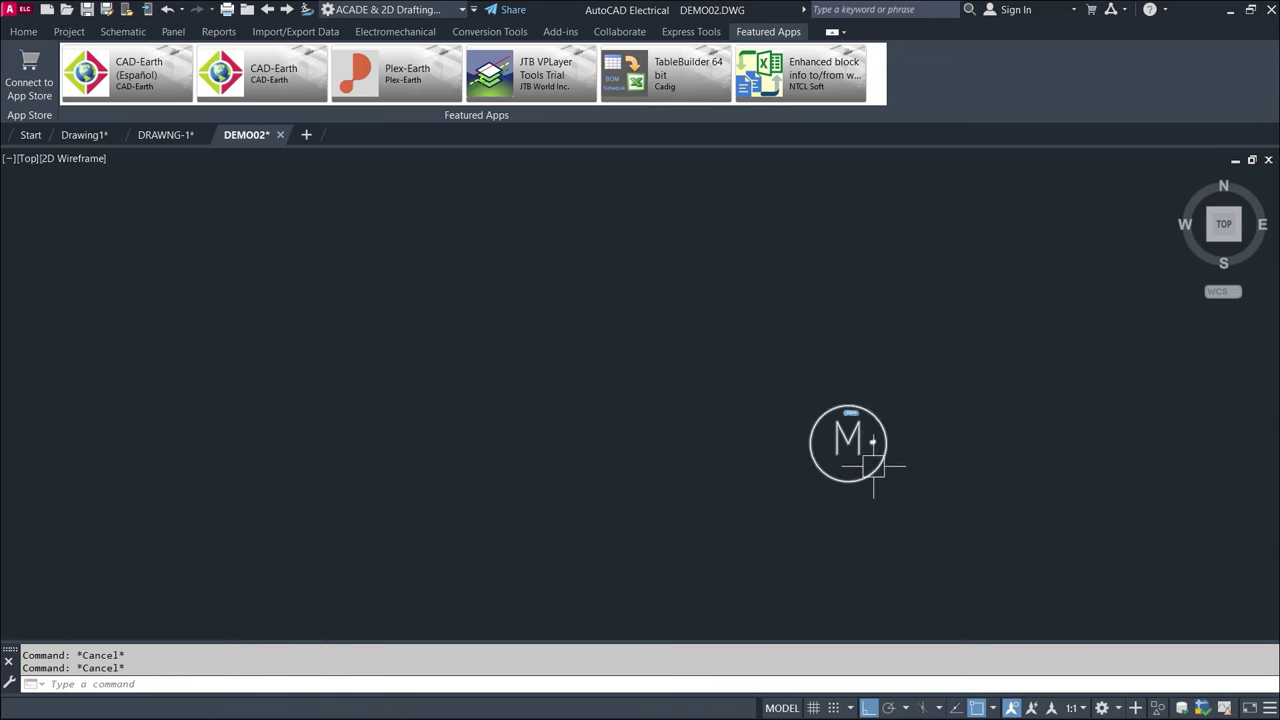
- Switch to the Schematic tab and bring up the motor's component actions menu
left_click(23, 31)
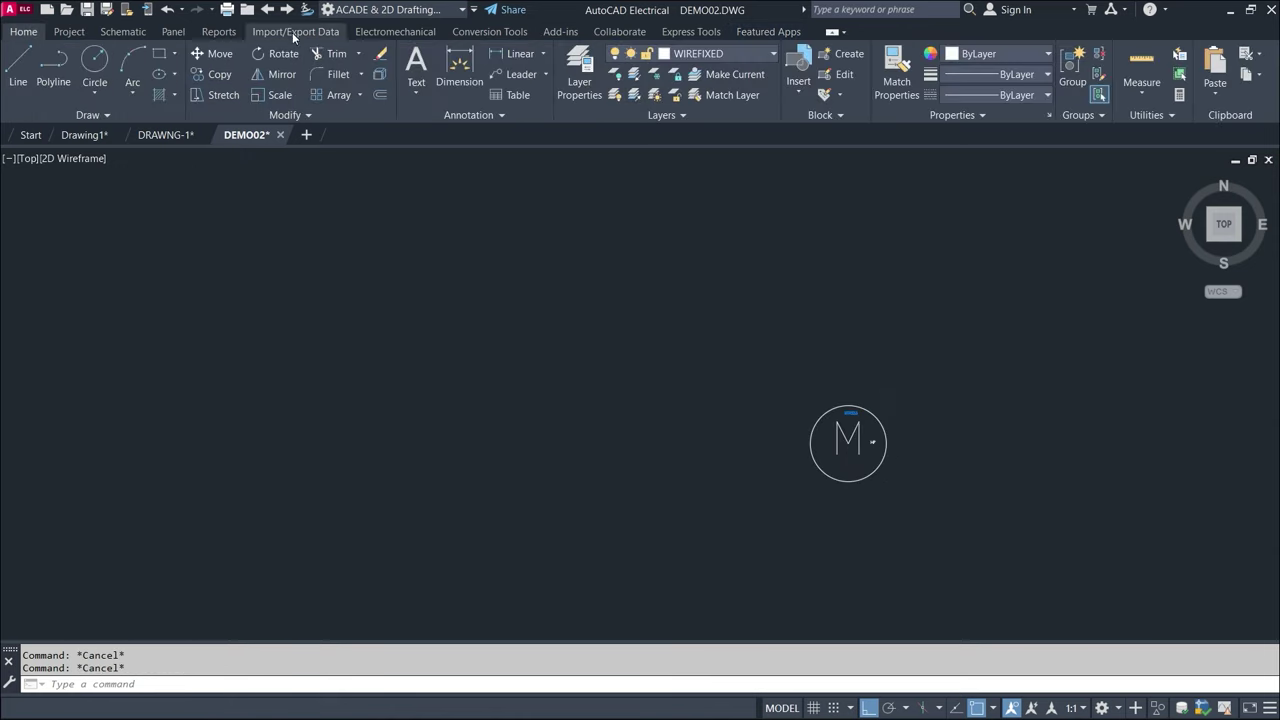
left_click(109, 31)
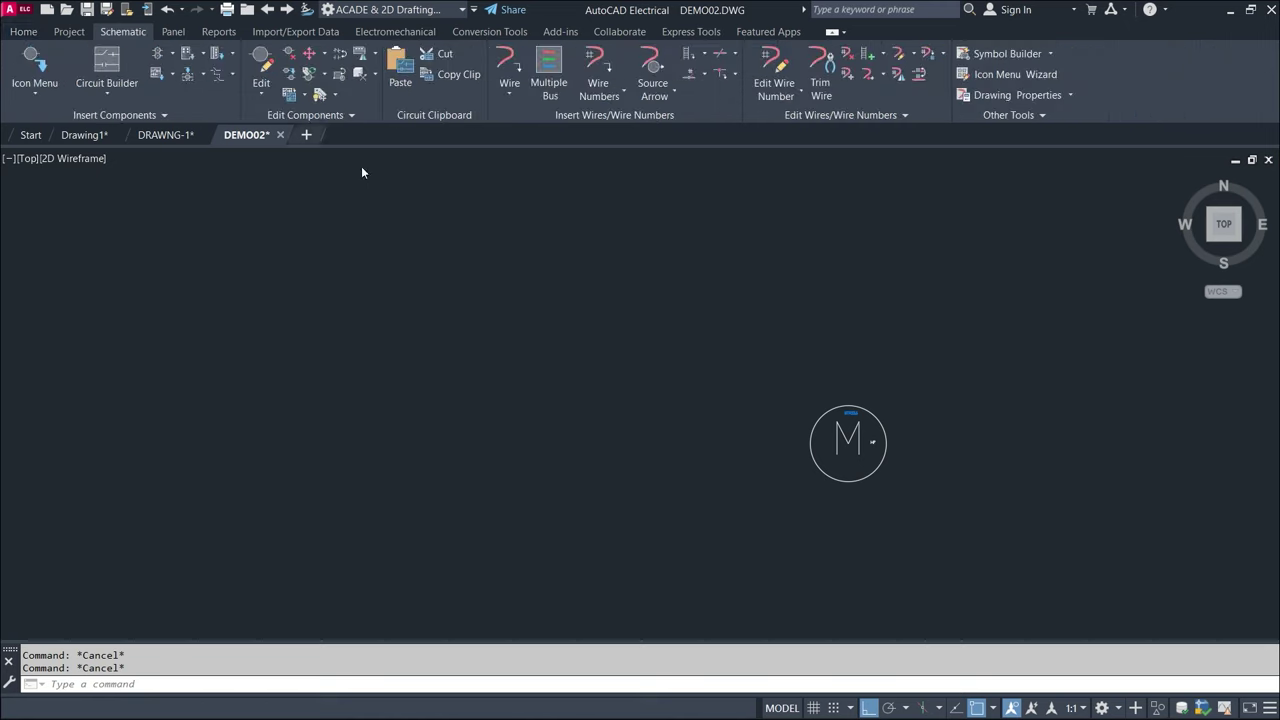
left_click(872, 402)
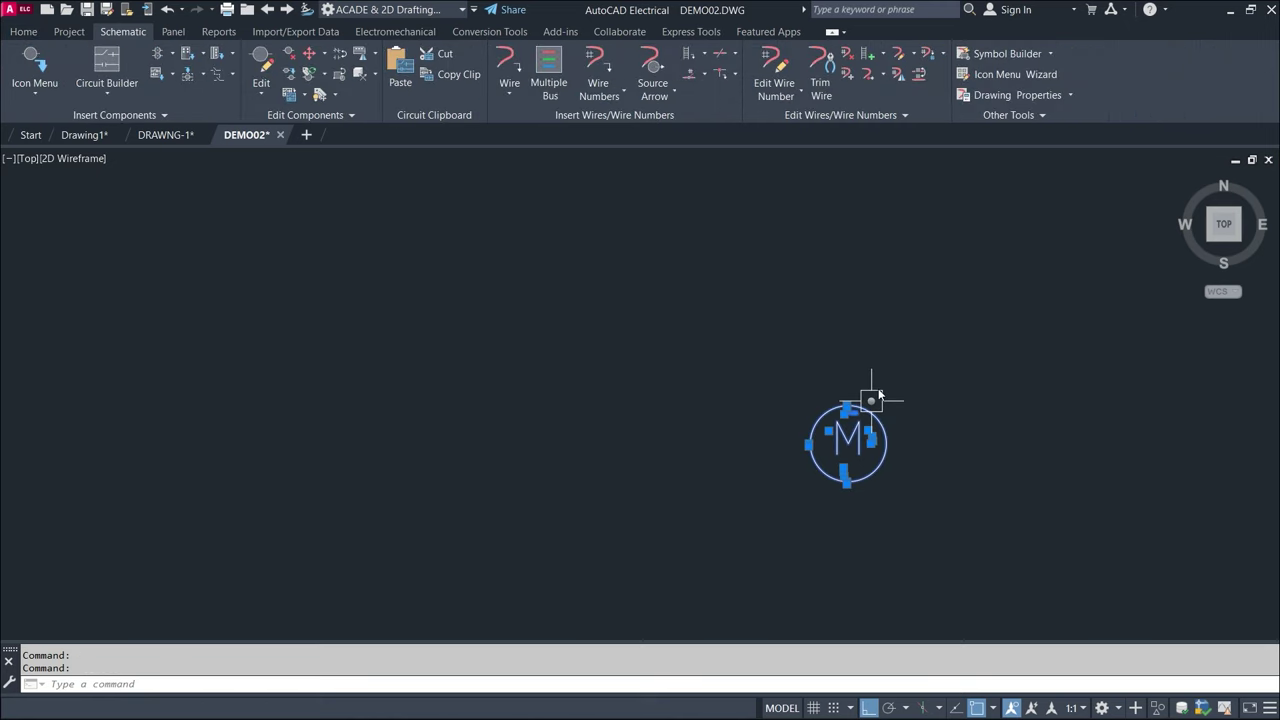
right_click(872, 400)
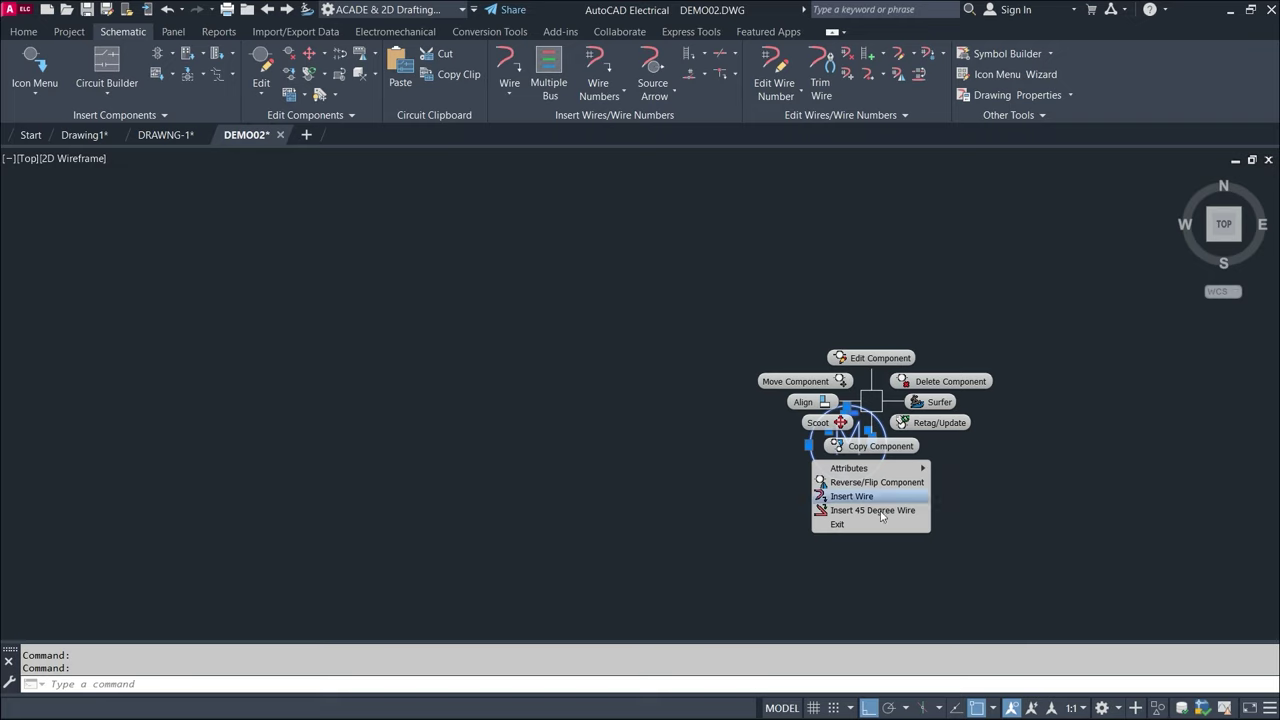
key("Escape")
key("Escape")
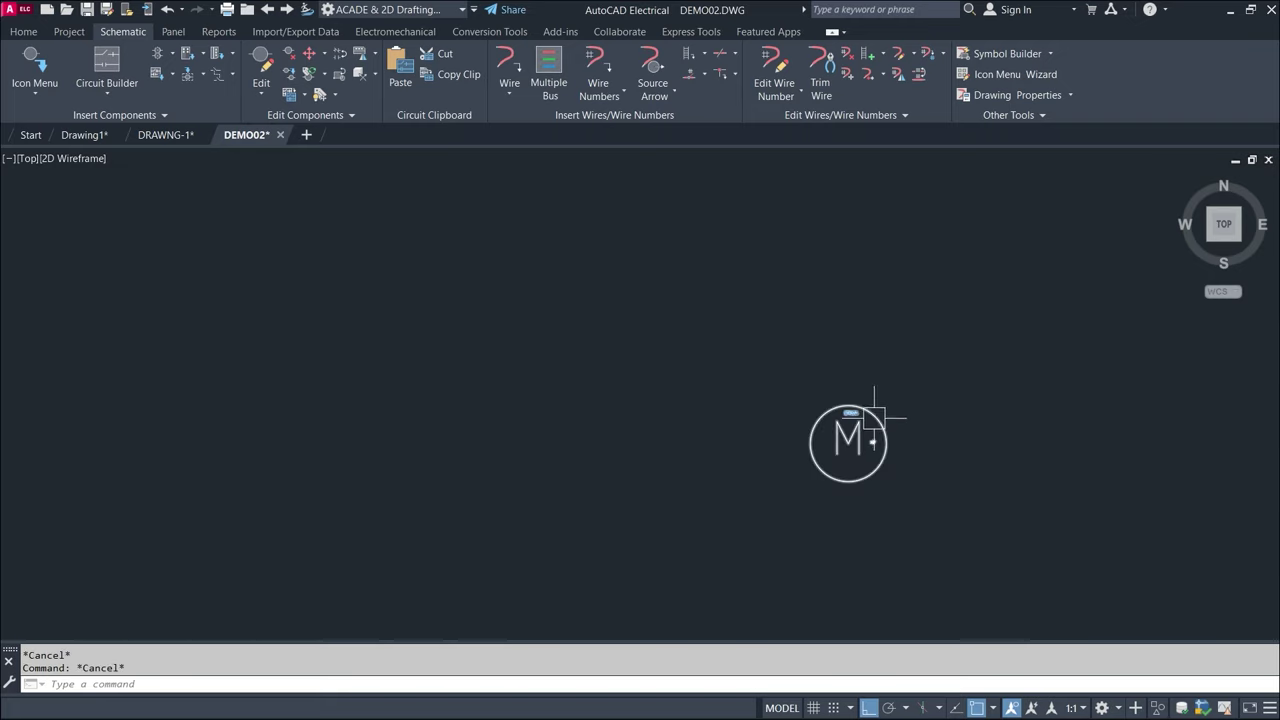
left_click(872, 419)
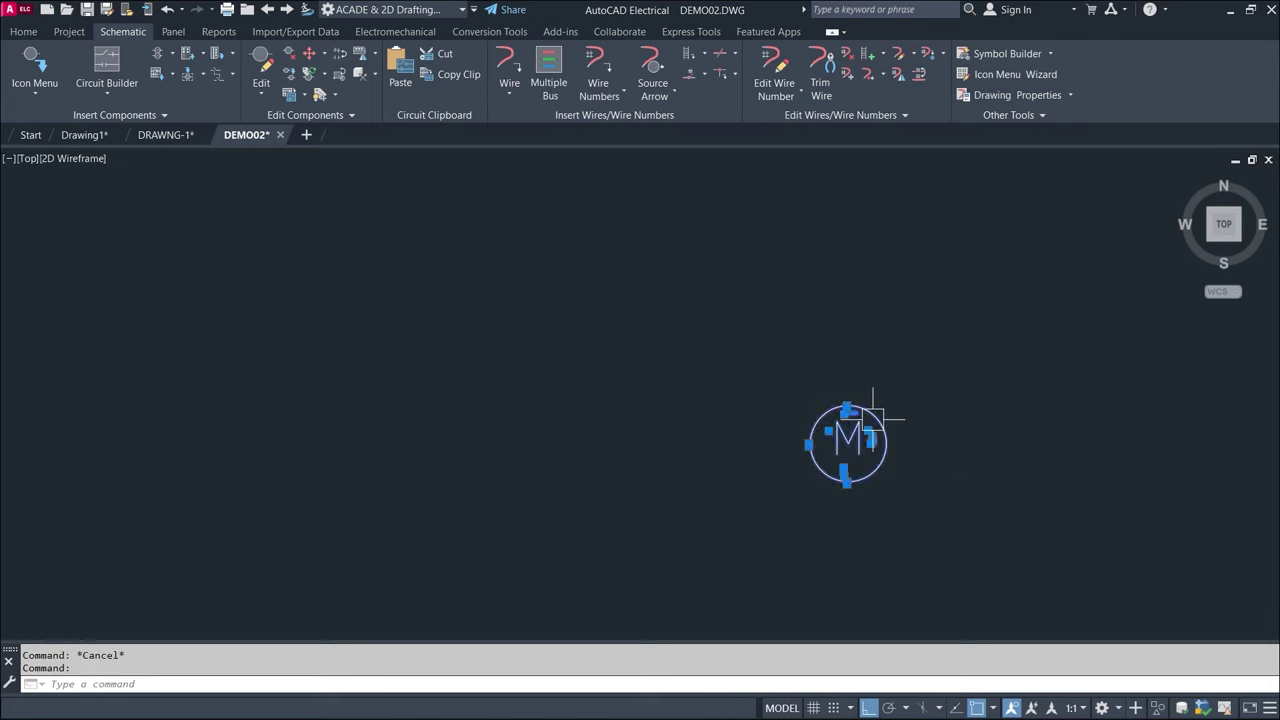
right_click(873, 418)
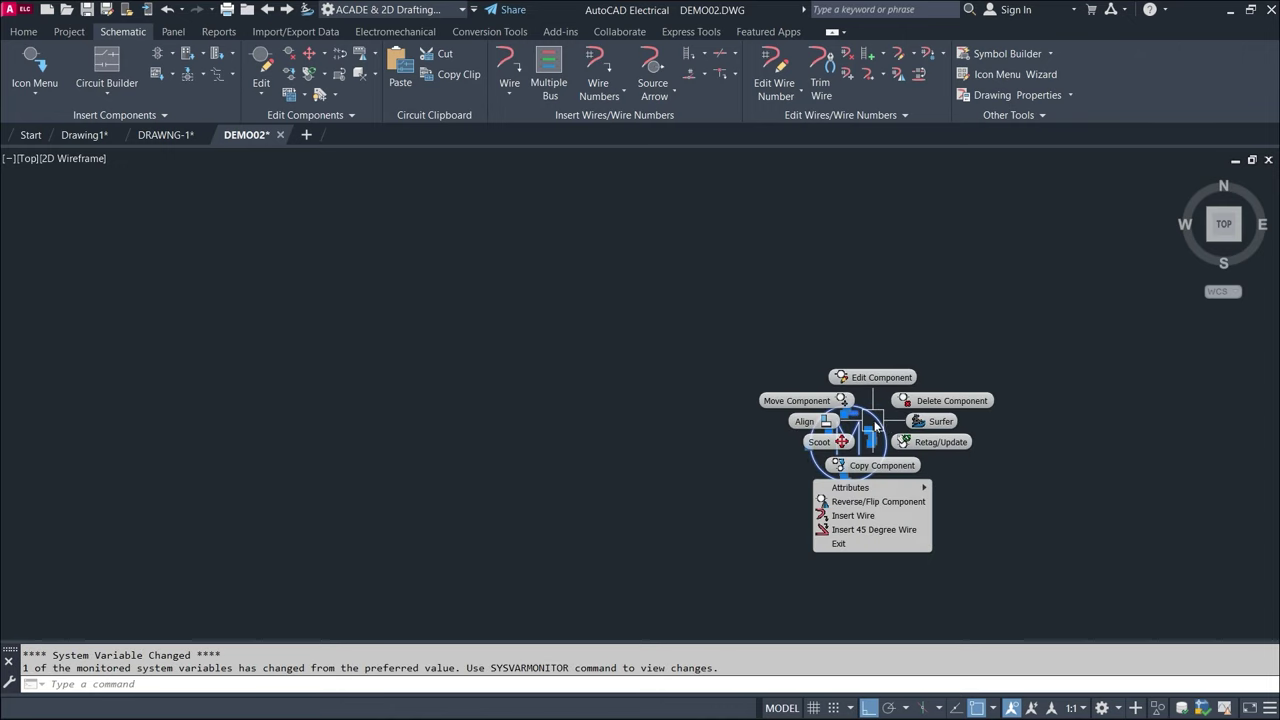
left_click(797, 400)
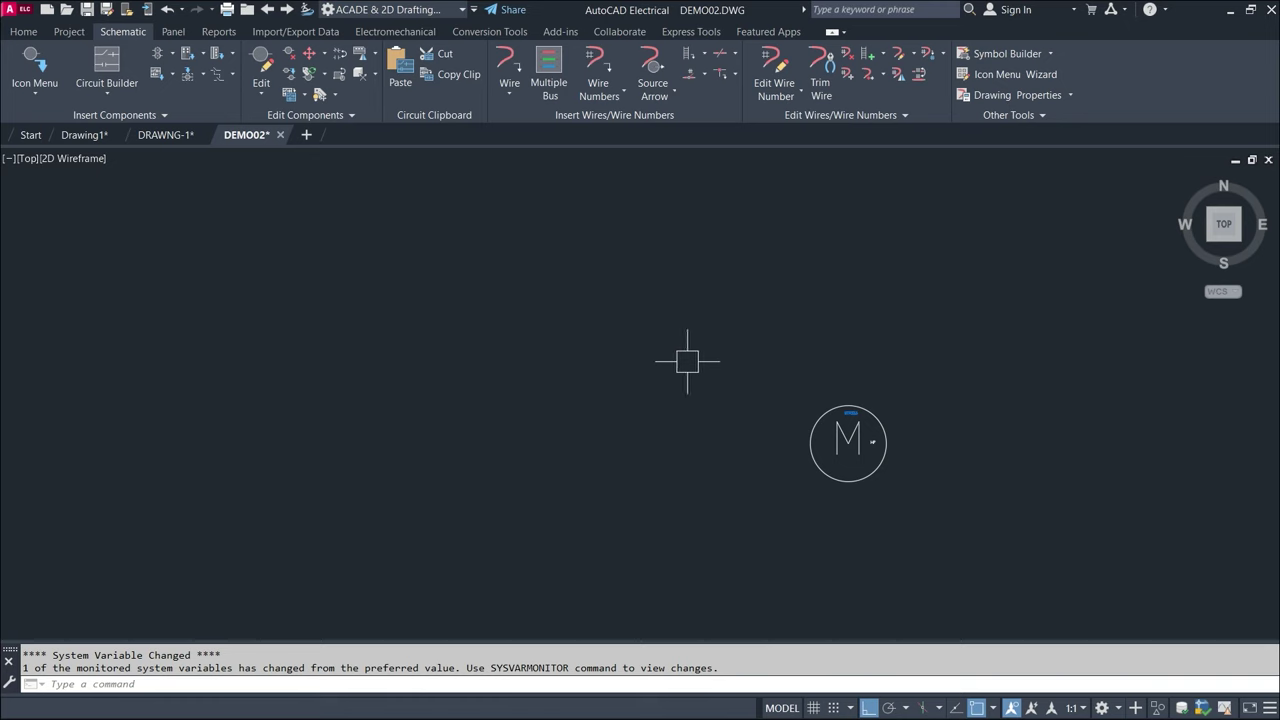
- Window-select the right motor and open its component marking menu
middle_click_drag(576, 379, 876, 404)
left_click(420, 299)
right_click(420, 299)
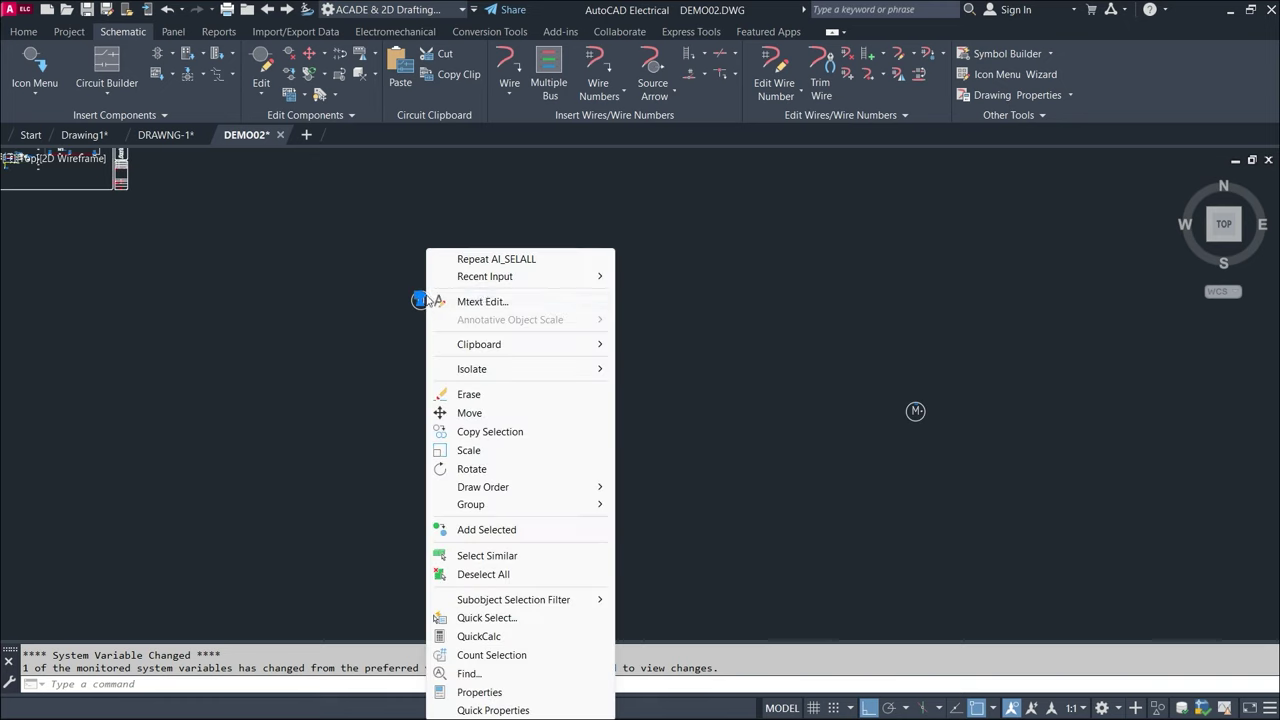
left_click(800, 530)
left_click(1017, 362)
left_click(780, 506)
key("Escape")
key("Escape")
left_click(886, 443)
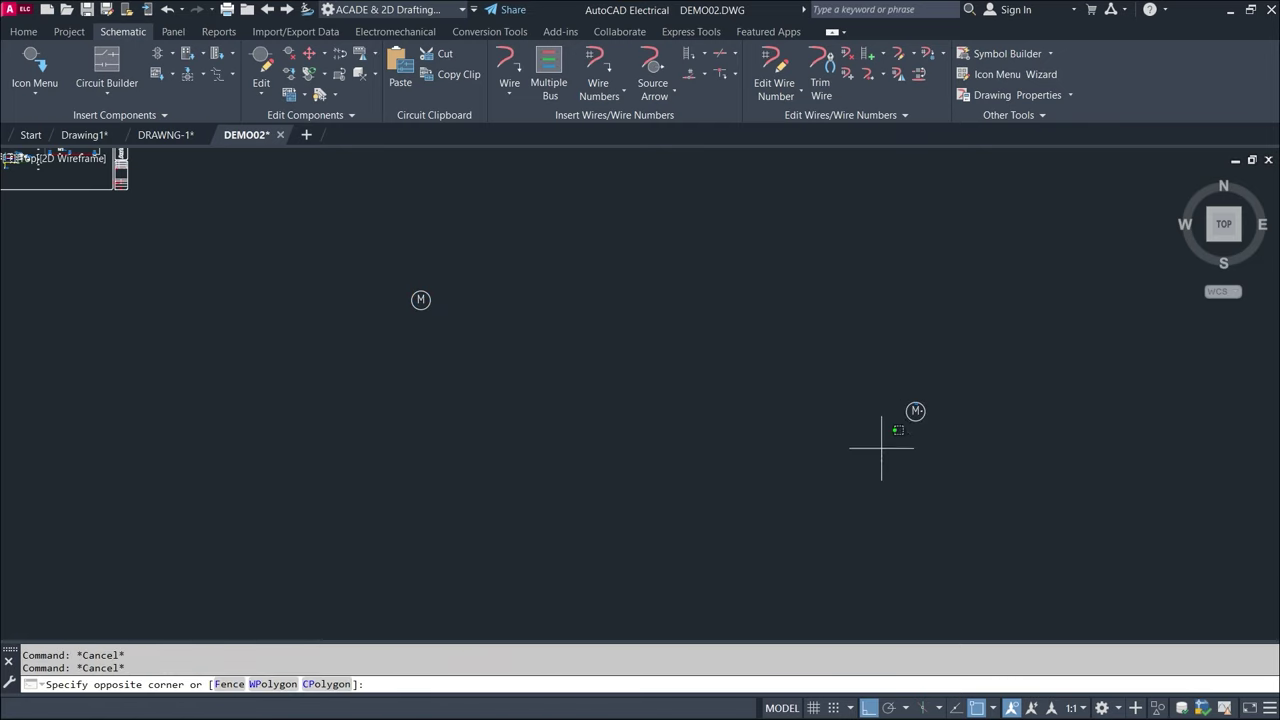
left_click(991, 349)
right_click(916, 420)
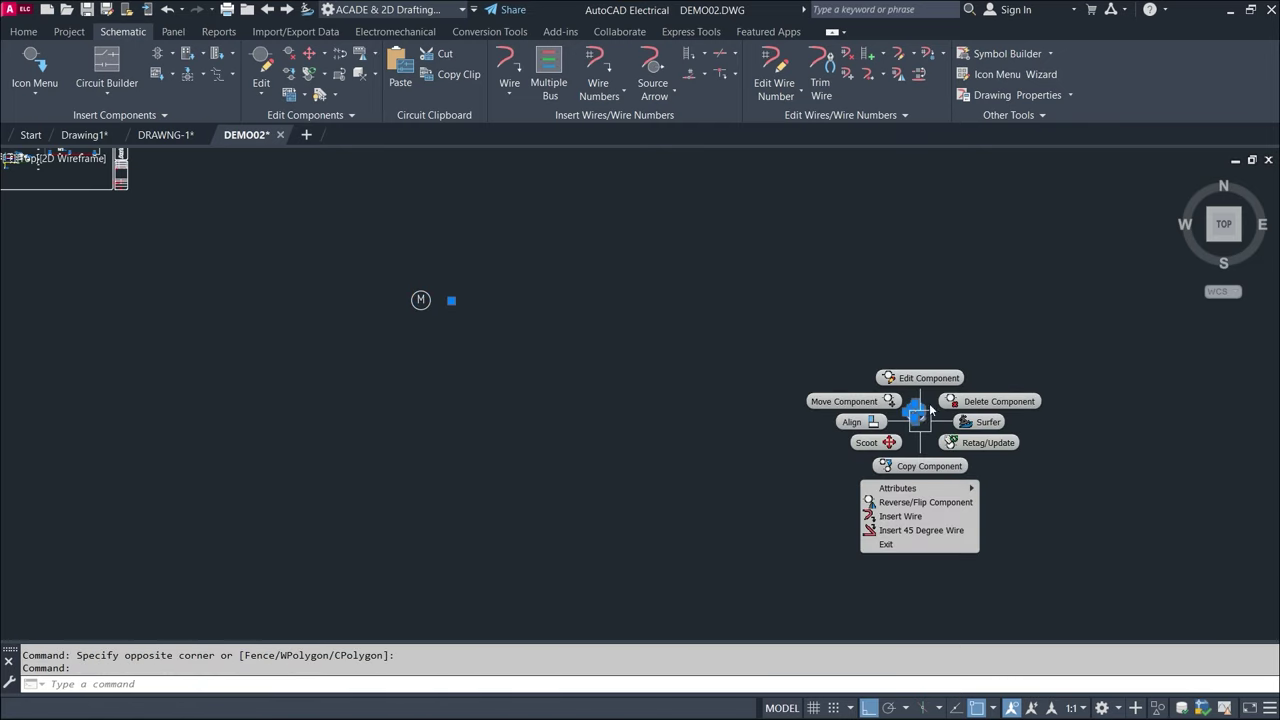
- Move the right motor beside the schematic sheet with Ortho off, keeping its existing tag
left_click(865, 401)
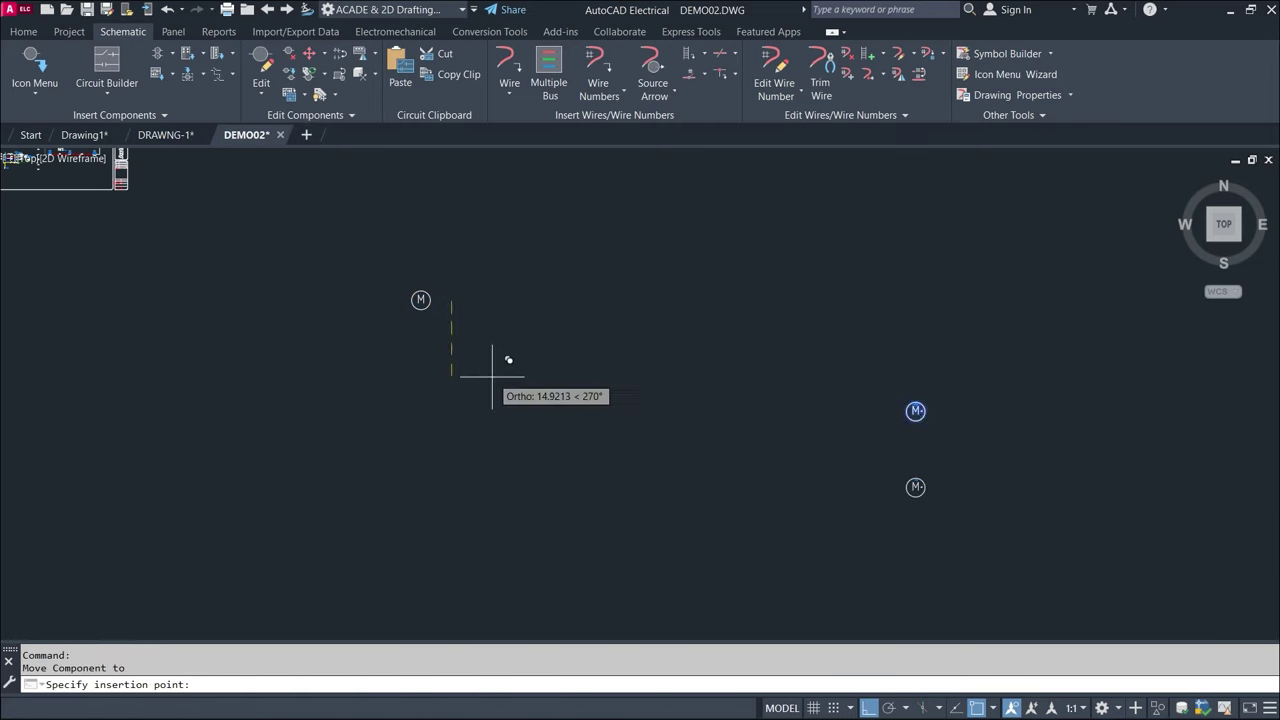
scroll(492, 376, "down", 4)
left_click(866, 708)
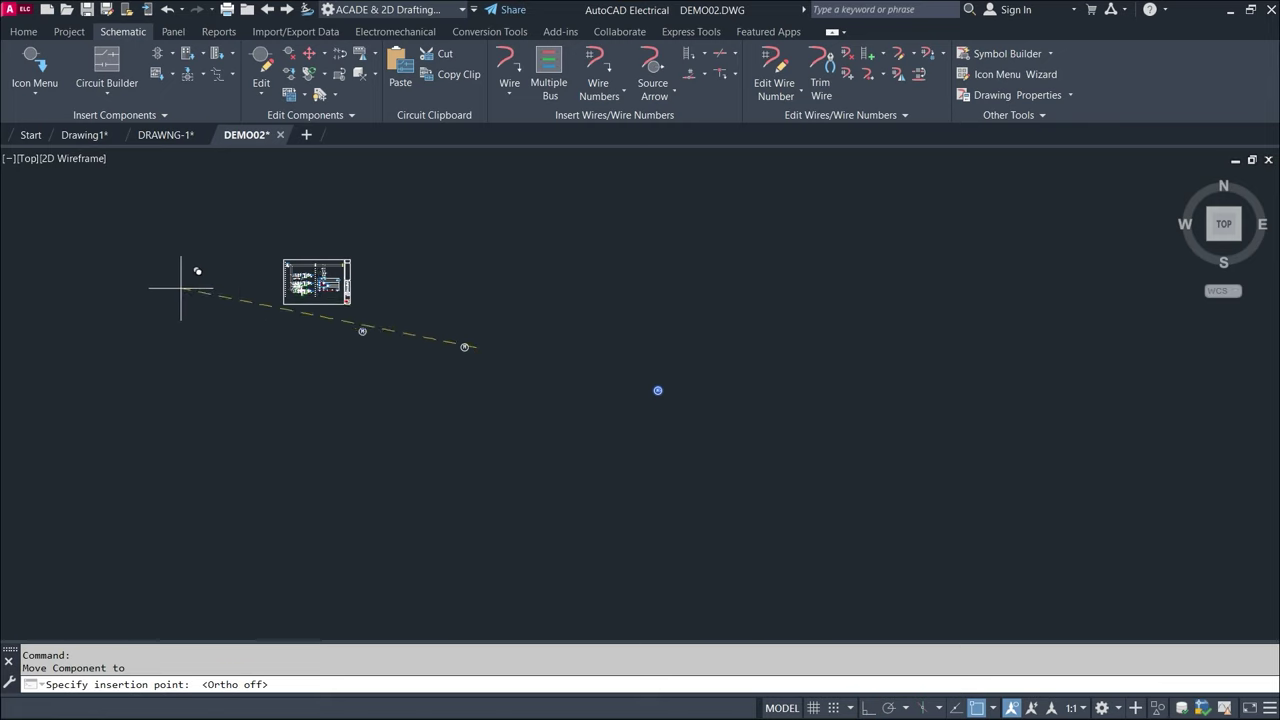
scroll(115, 311, "up", 4)
middle_click_drag(187, 290, 214, 404)
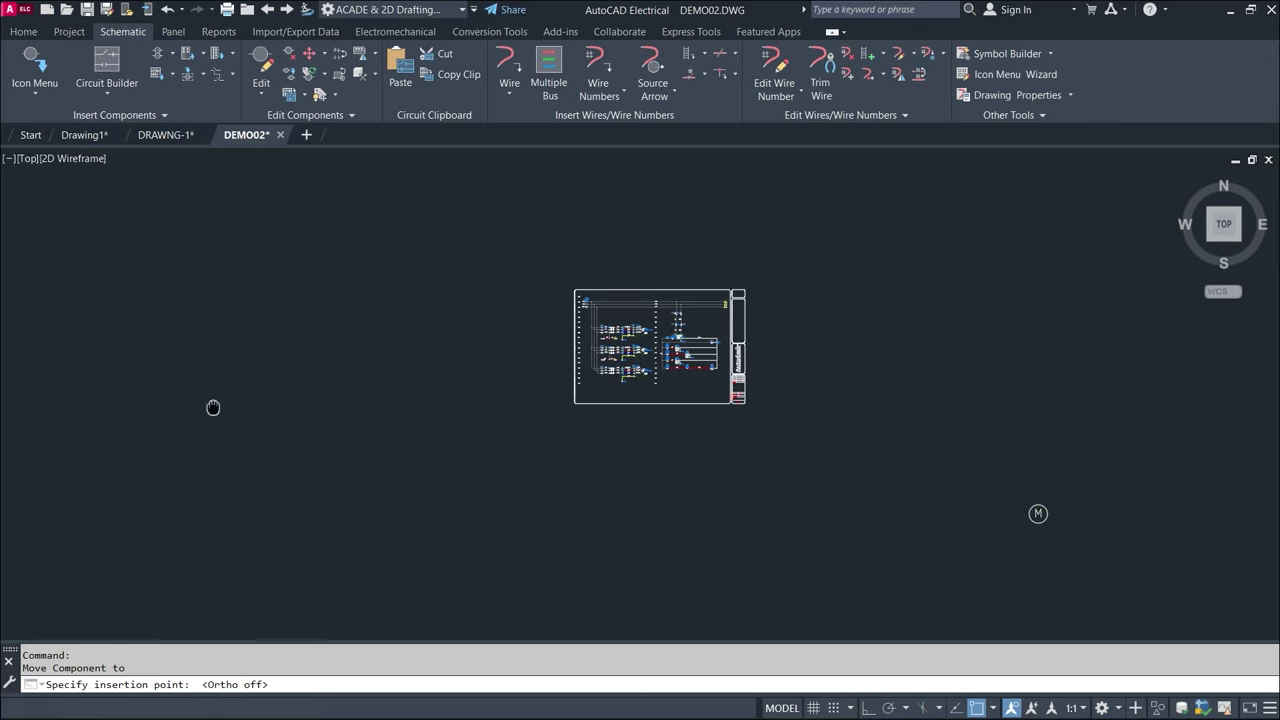
left_click(81, 245)
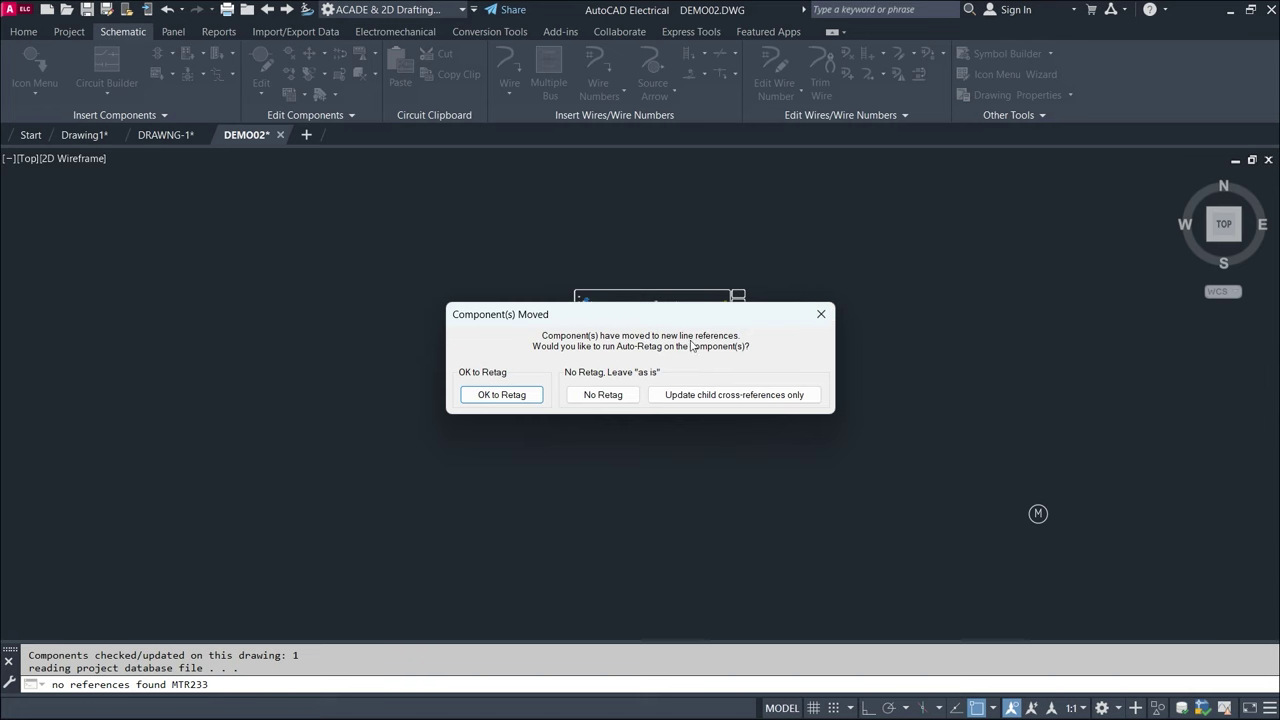
left_click(603, 394)
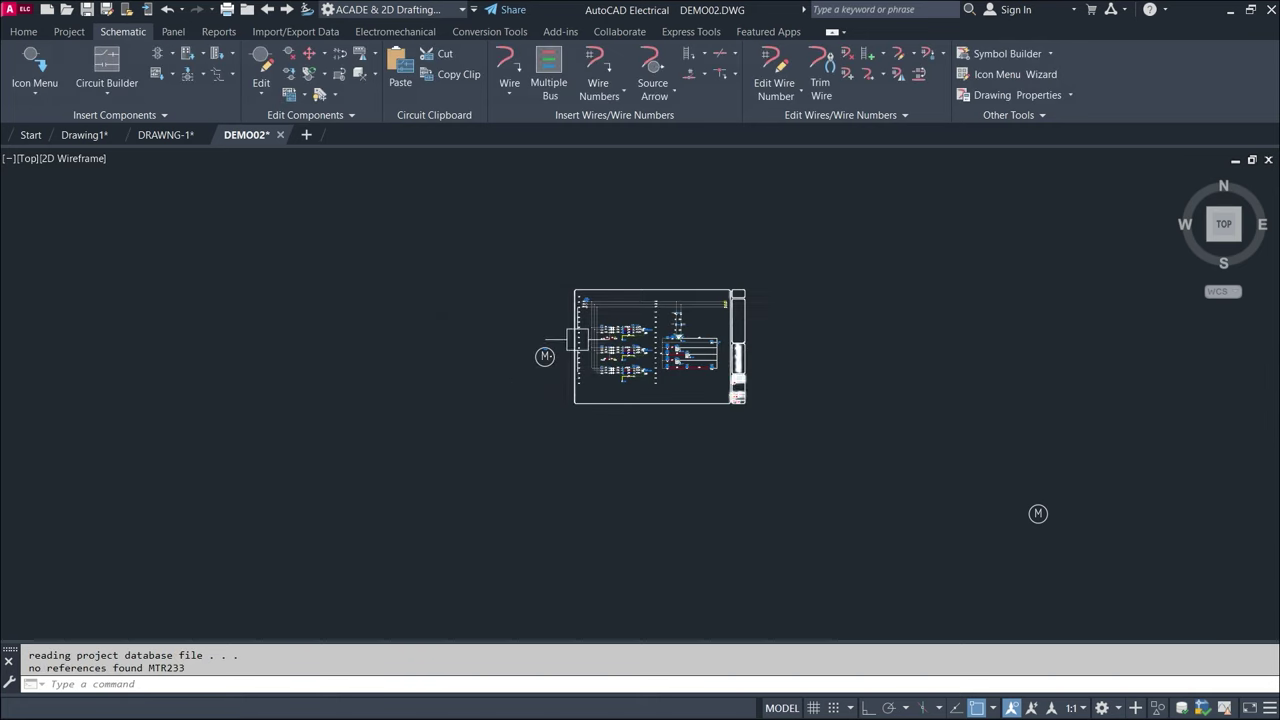
- Draw a trial three-wire RED_14AWG bus left of the motor, then erase it
scroll(556, 315, "up", 4)
middle_click_drag(527, 319, 640, 194)
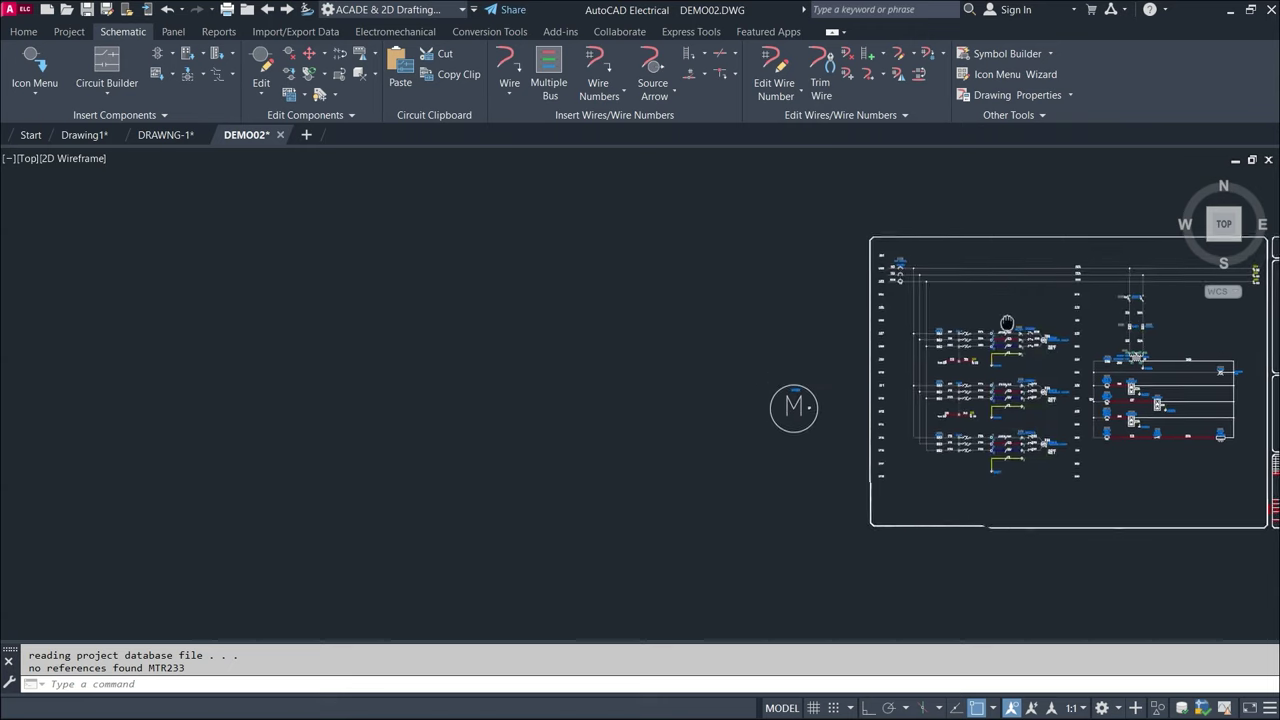
left_click(550, 100)
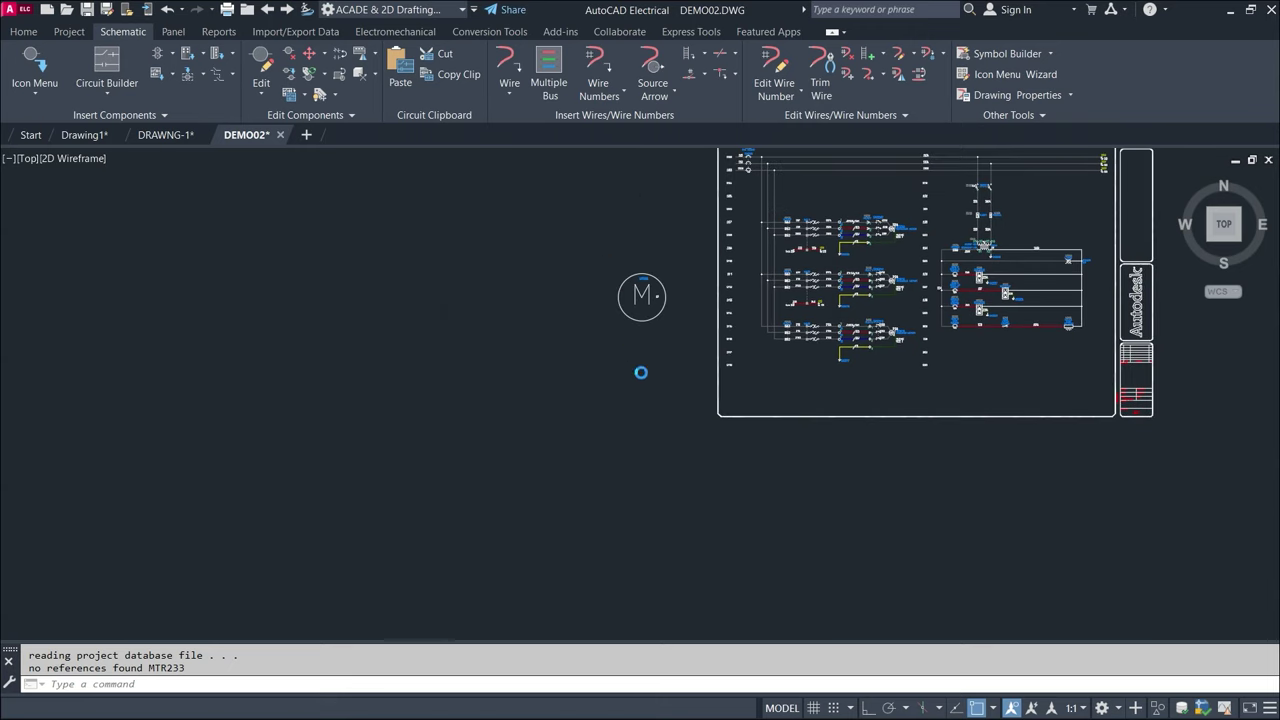
left_click(470, 395)
left_click(557, 472)
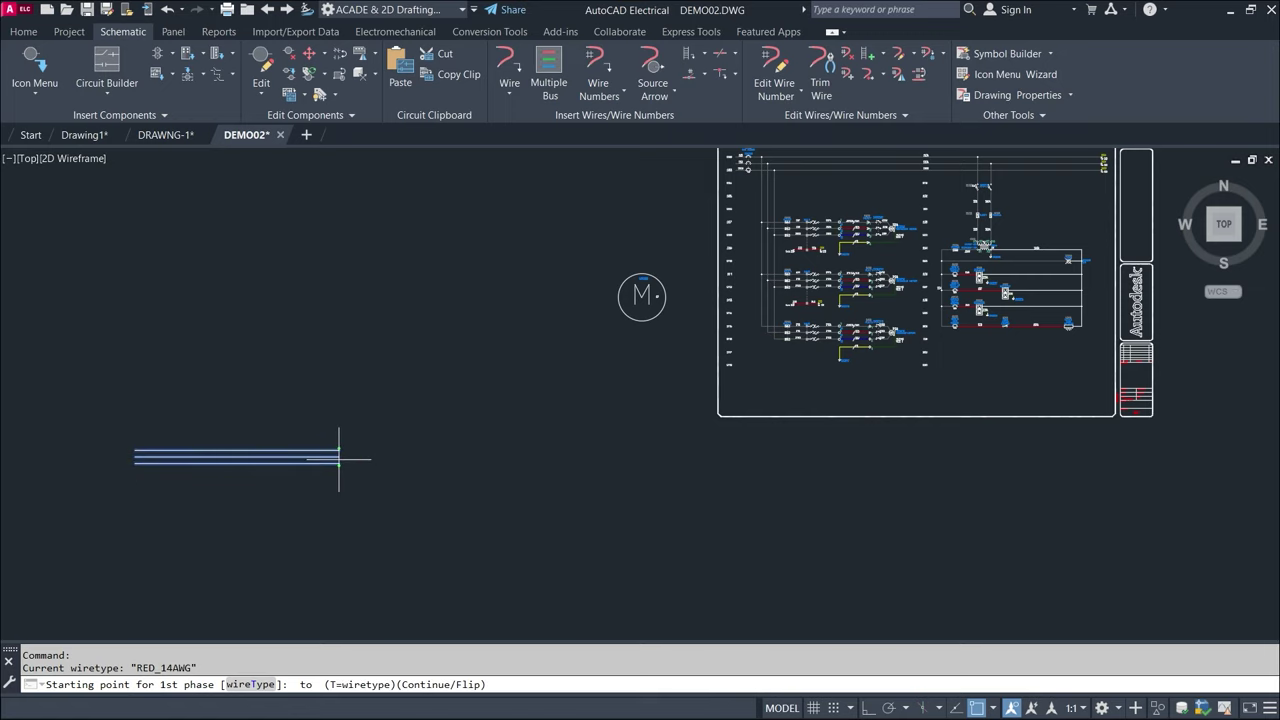
left_click(338, 459)
left_click(391, 414)
left_click(221, 543)
key("Delete")
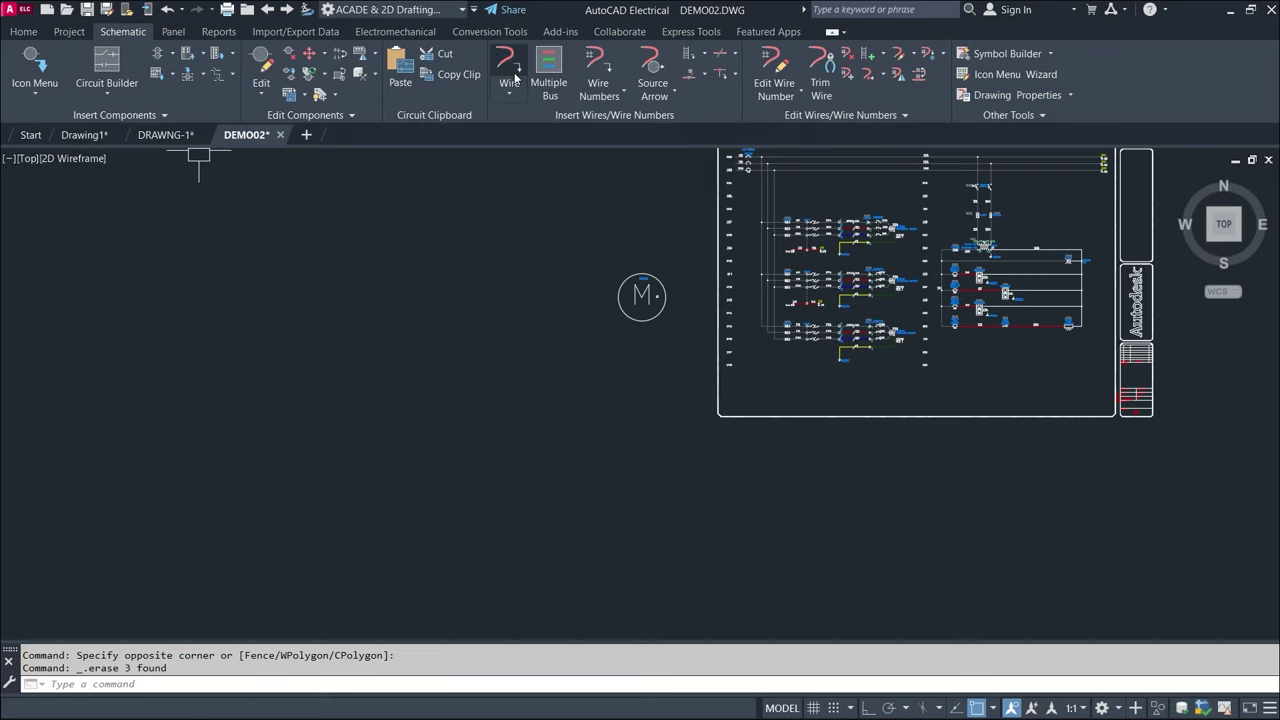
- Insert a single-phase no-bus ladder left of the motor, references from 234 spaced 0.7500
left_click(700, 56)
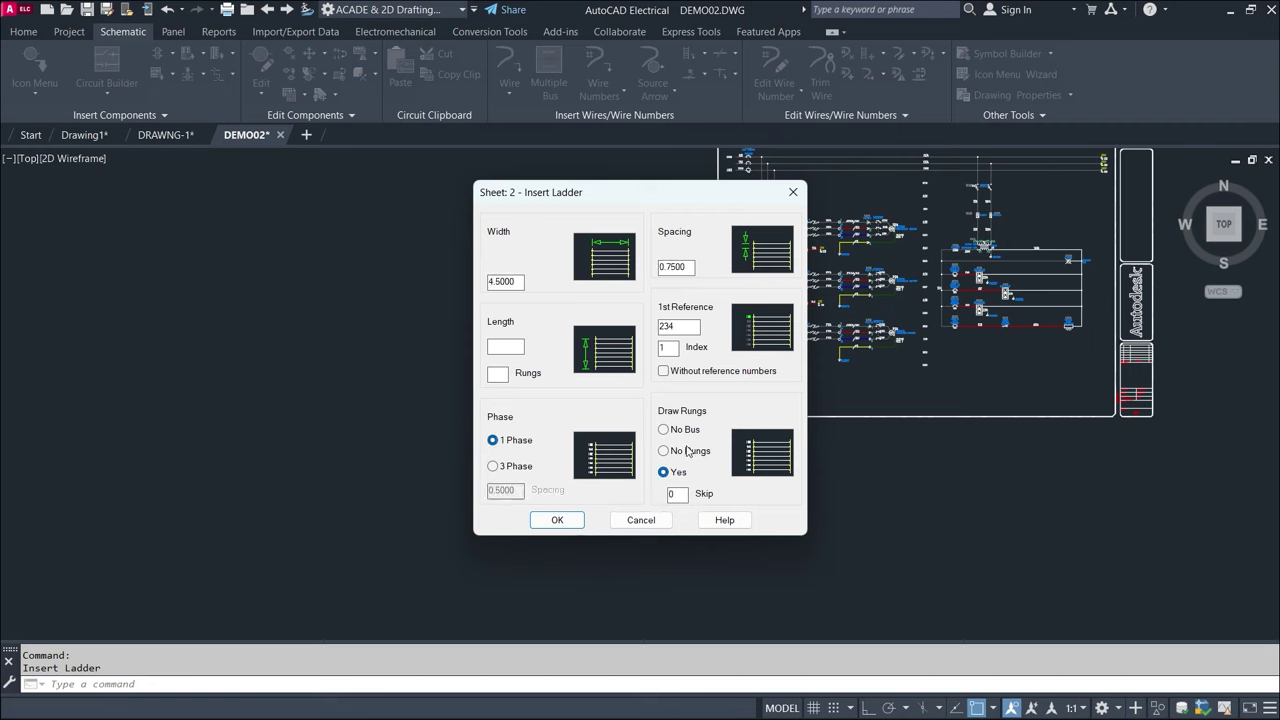
left_click(664, 430)
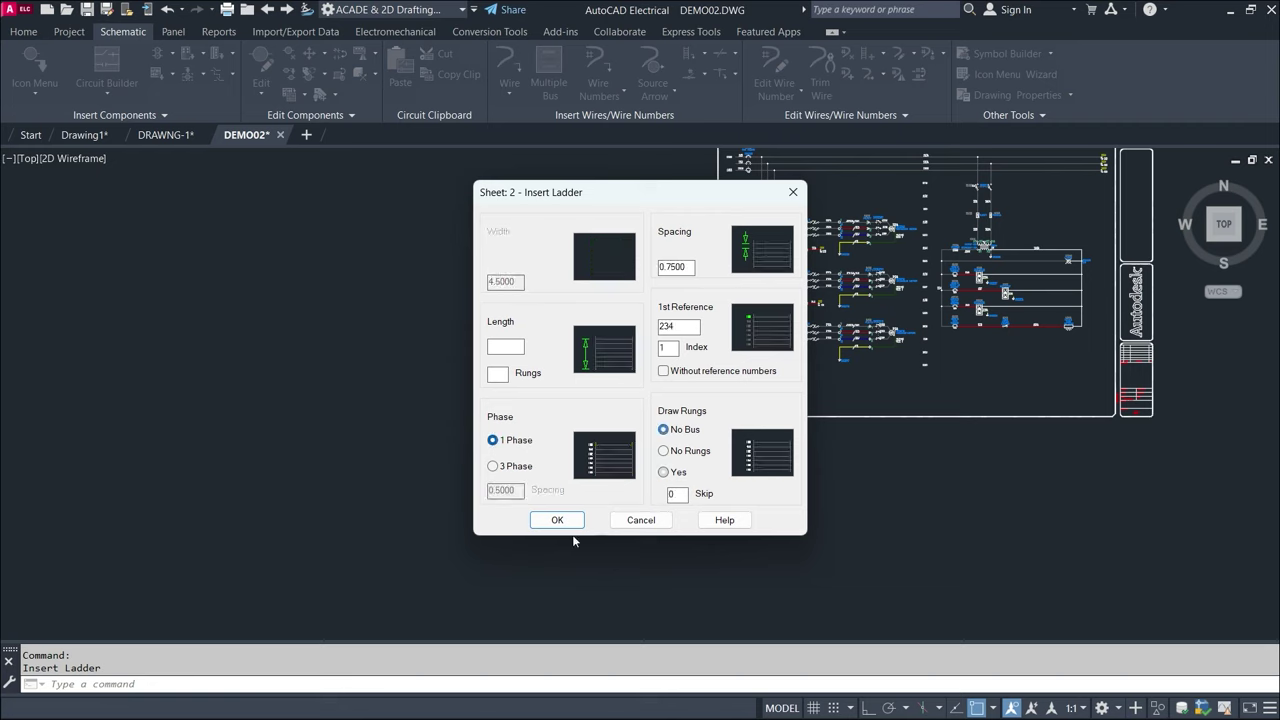
left_click(558, 520)
left_click(374, 207)
left_click(376, 530)
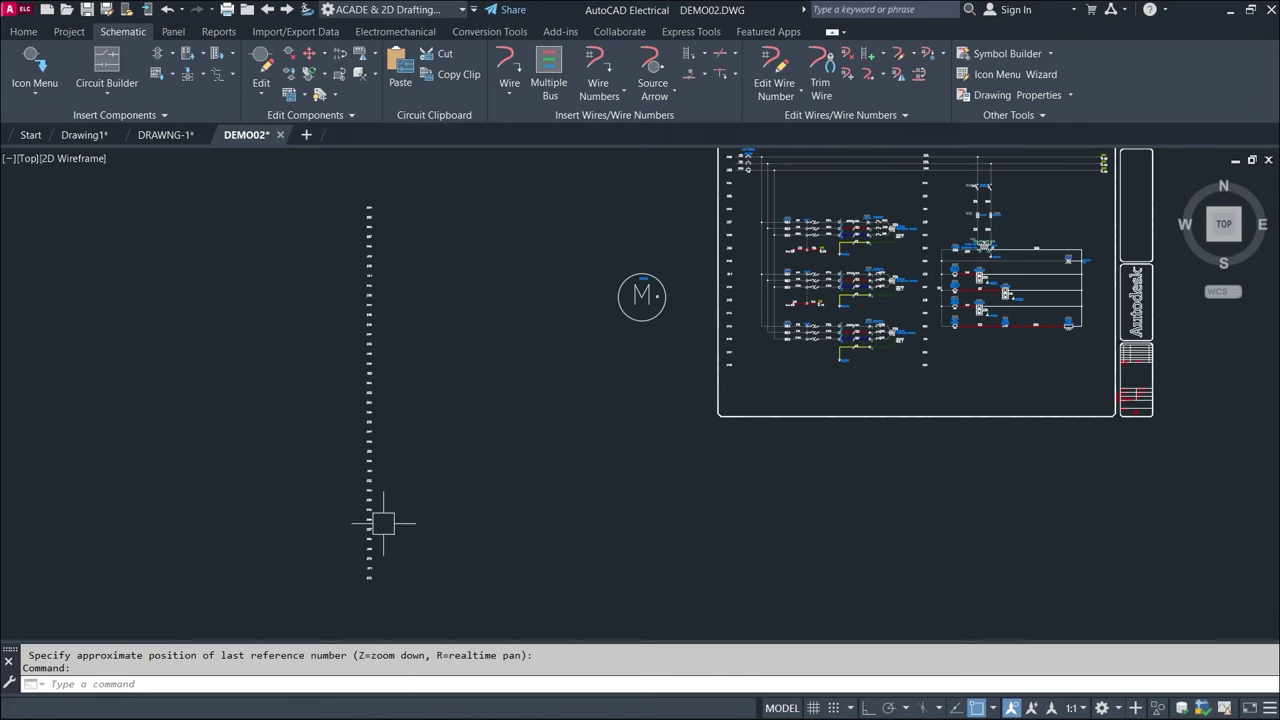
- Draw a red wire running left from the motor's top terminal
left_click(509, 60)
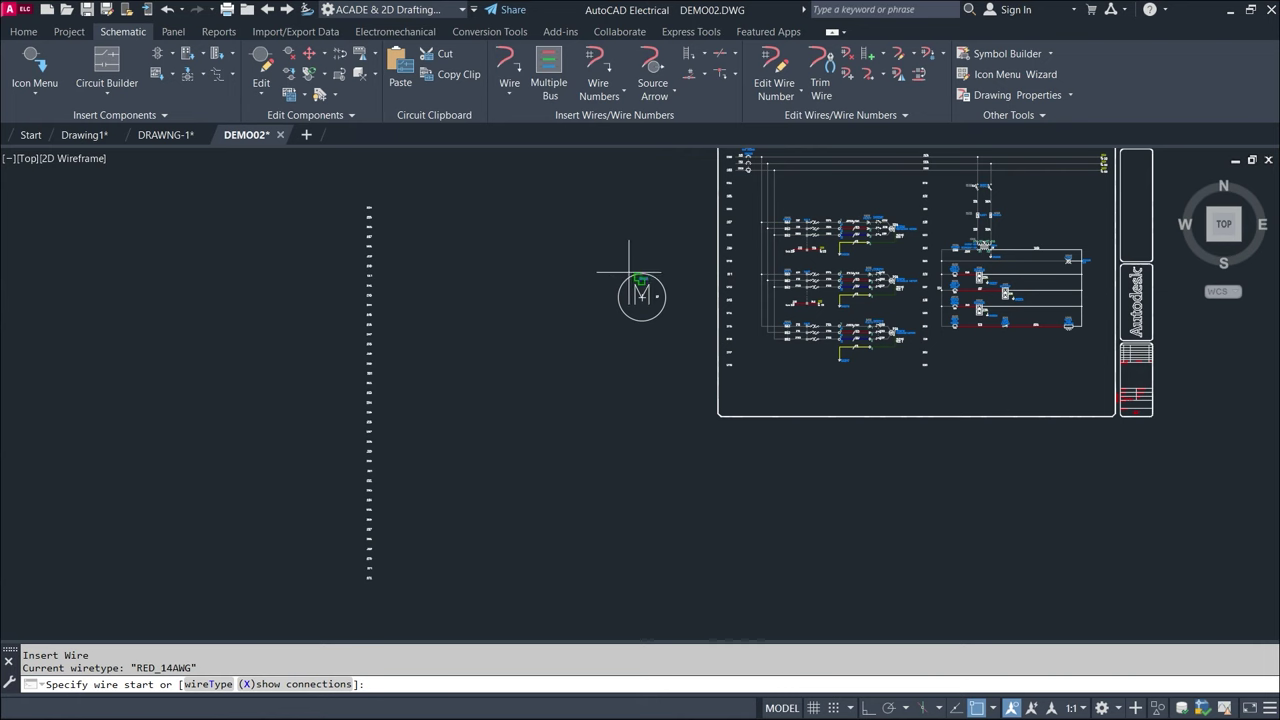
scroll(659, 262, "up", 4)
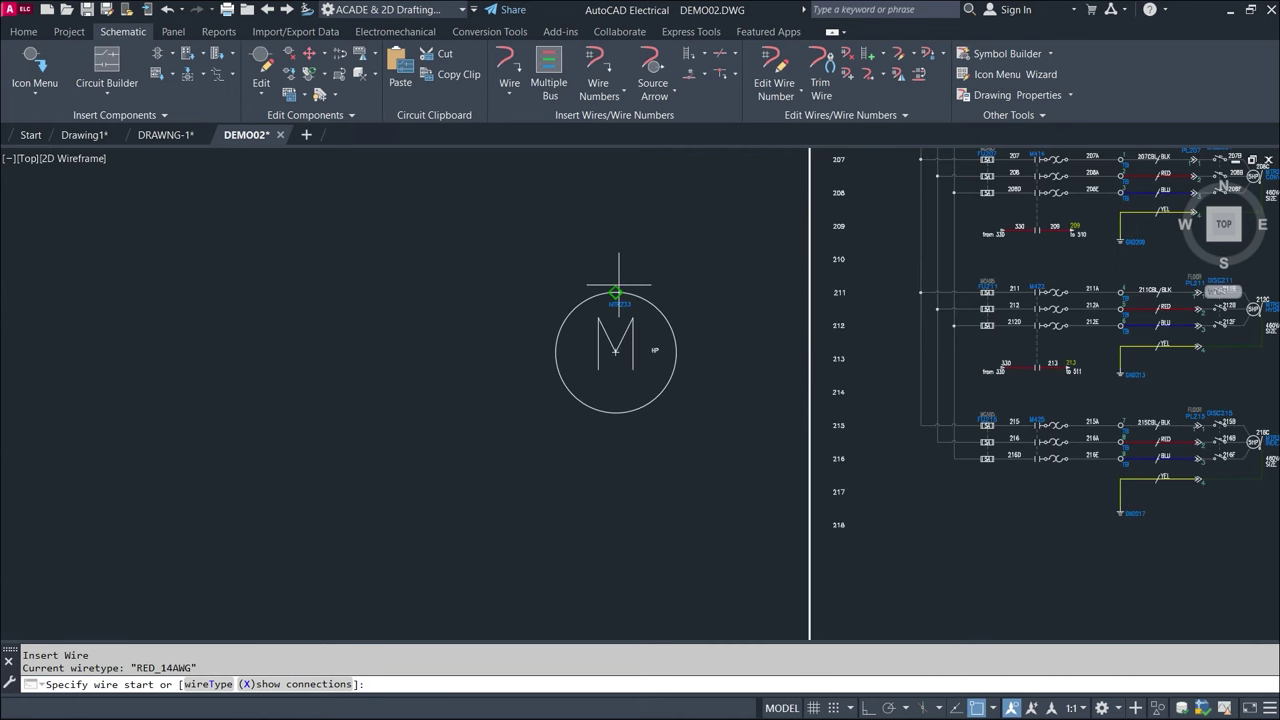
left_click(618, 285)
scroll(295, 294, "down", 3)
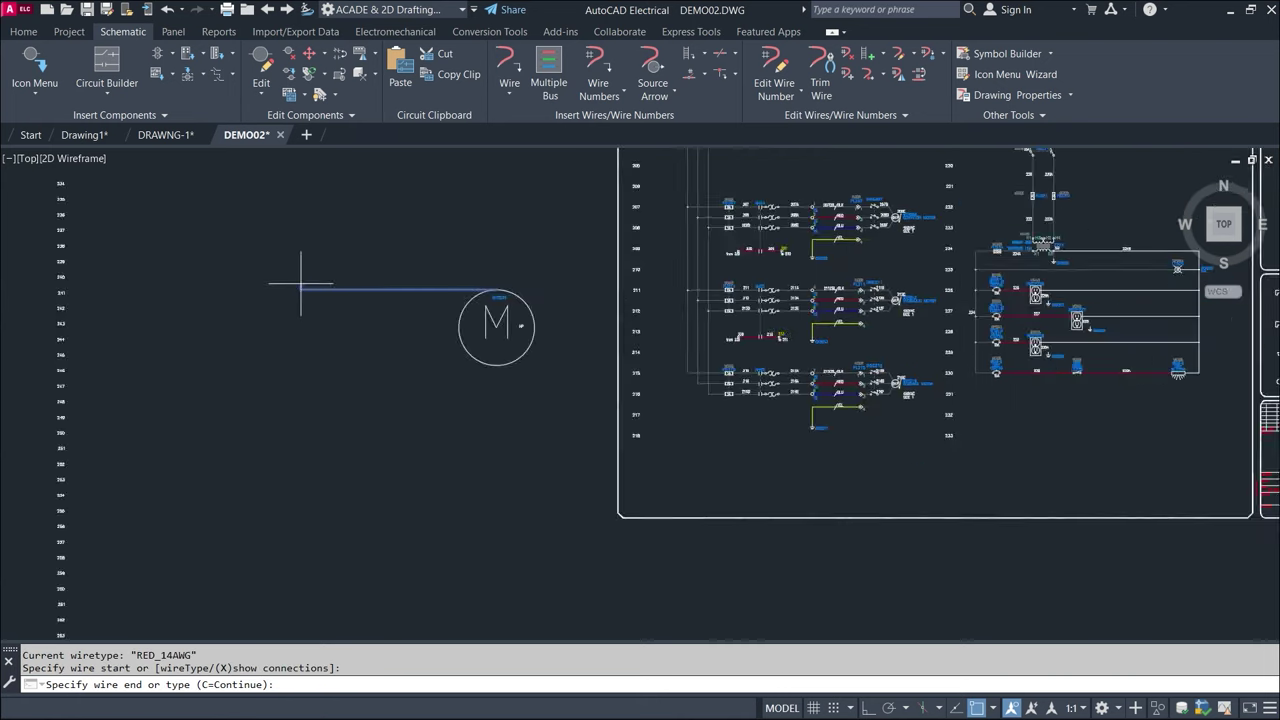
middle_click_drag(300, 283, 428, 268)
left_click(398, 263)
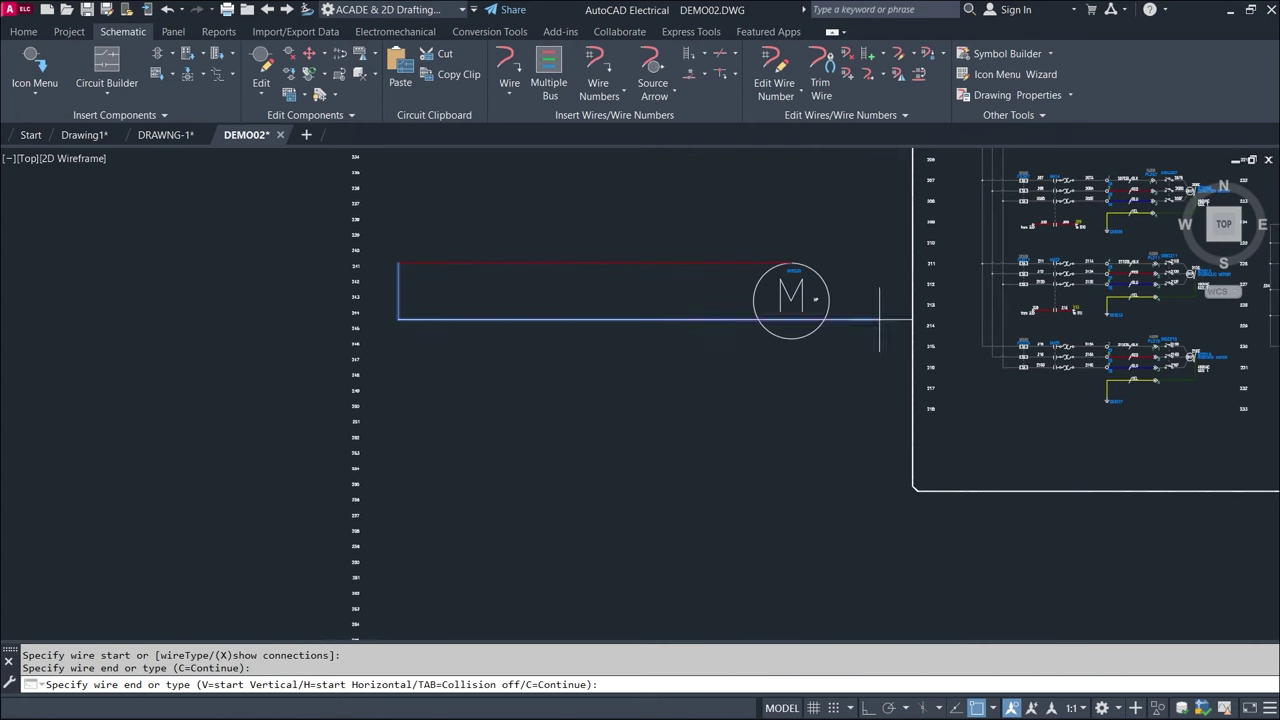
right_click(686, 366)
key("Escape")
key("Return")
- Draw red wires running left from the motor's middle and bottom terminals
left_click(753, 300)
left_click(512, 301)
key("Escape")
key("Return")
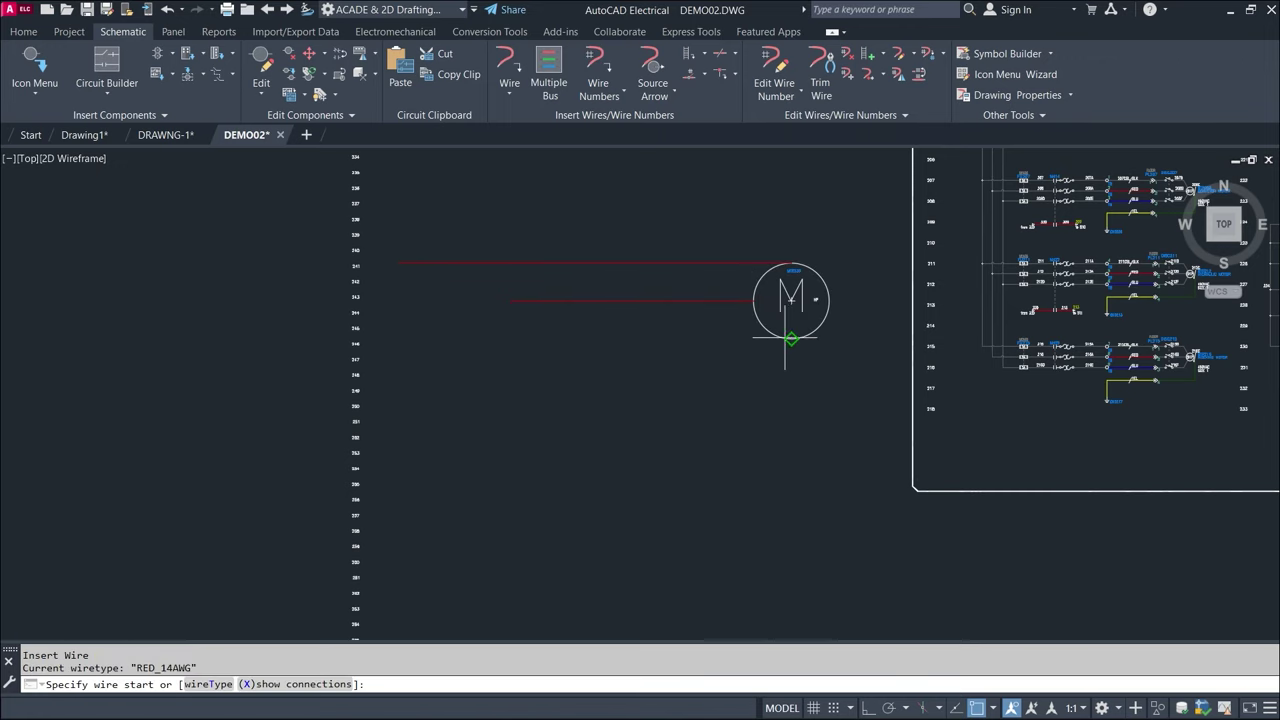
left_click(770, 338)
left_click(430, 338)
key("Escape")
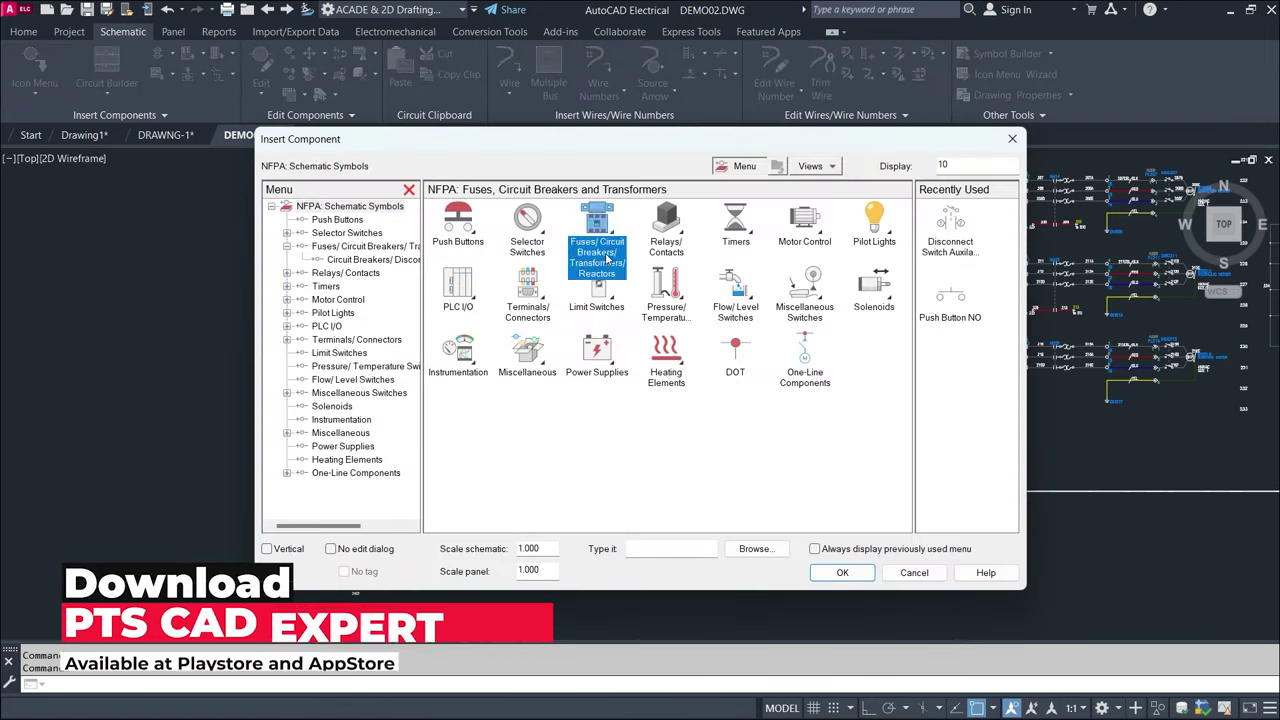
- Insert fuse FU241 from the Fuses/Circuit Breakers menu on the motor's top wire
left_click(597, 258)
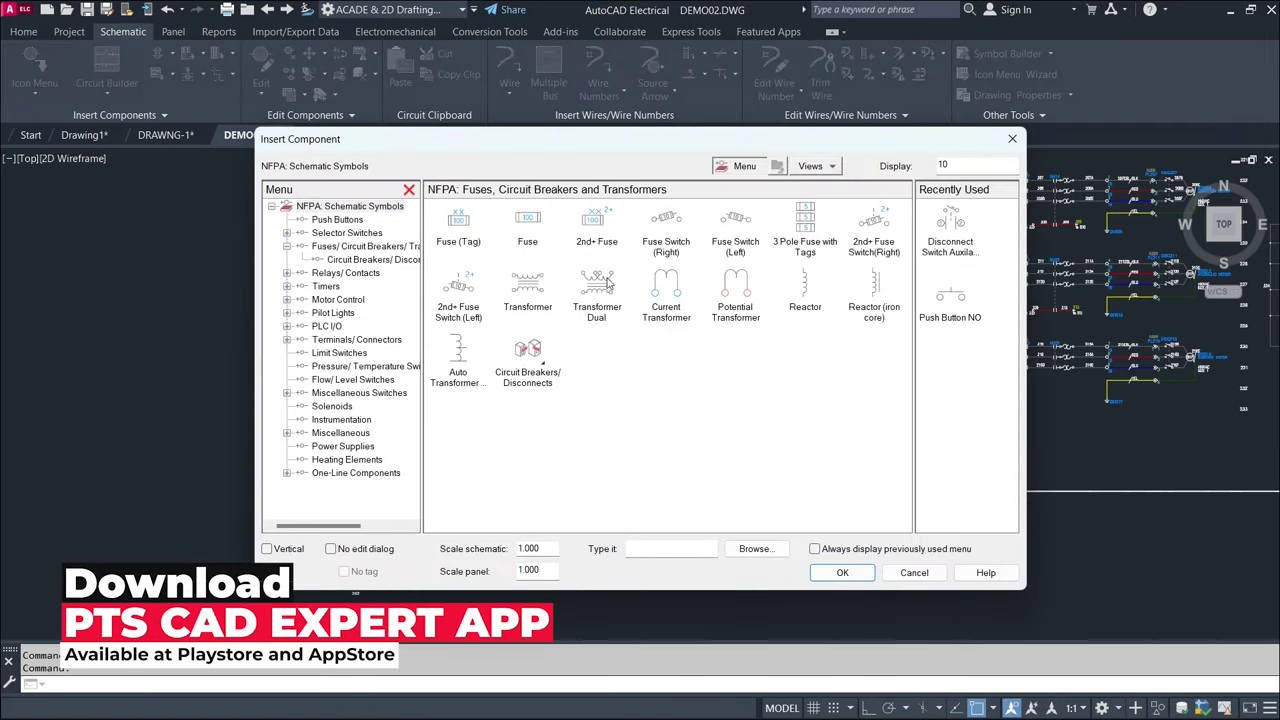
left_click(458, 230)
left_click(554, 264)
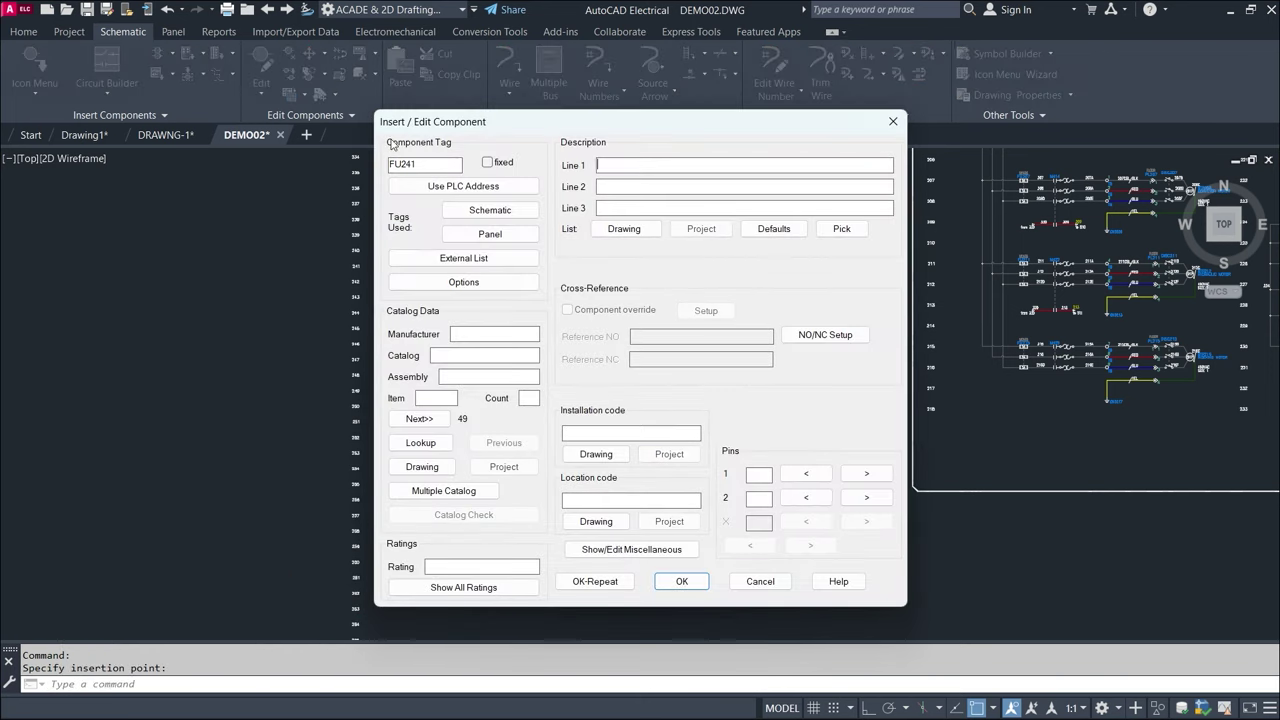
left_click(677, 581)
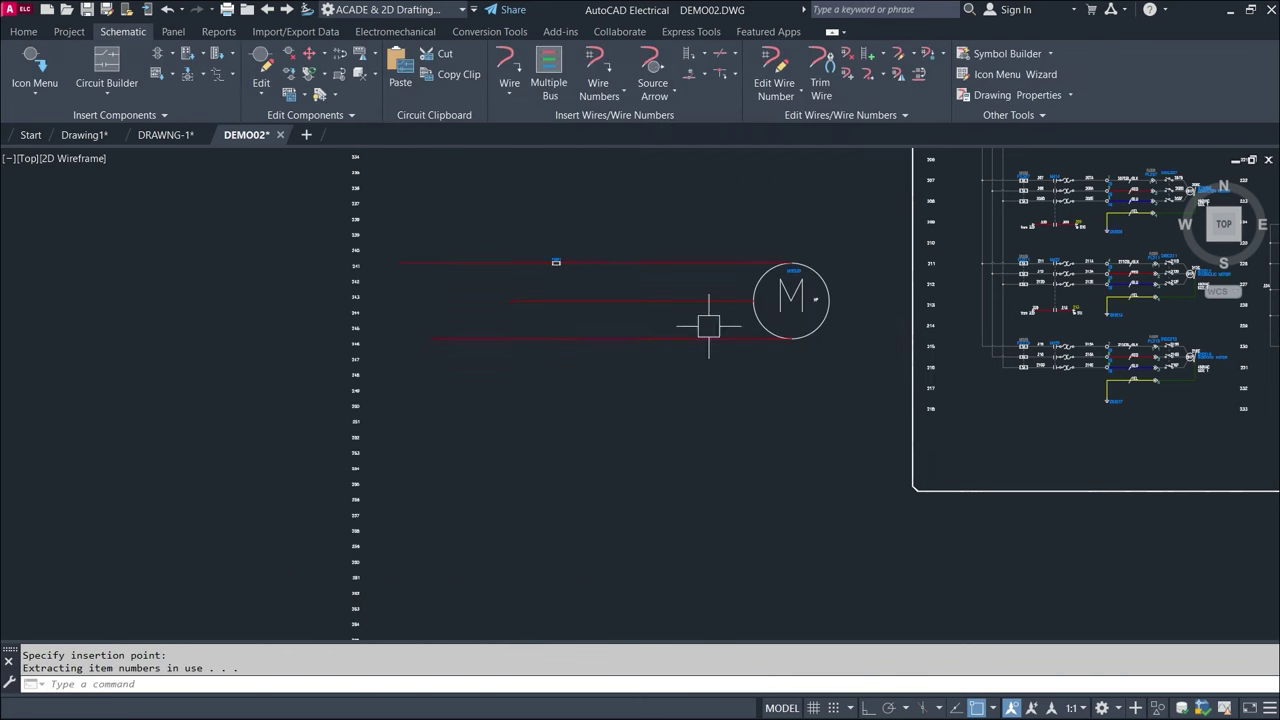
scroll(808, 363, "up", 4)
middle_click_drag(801, 363, 243, 263)
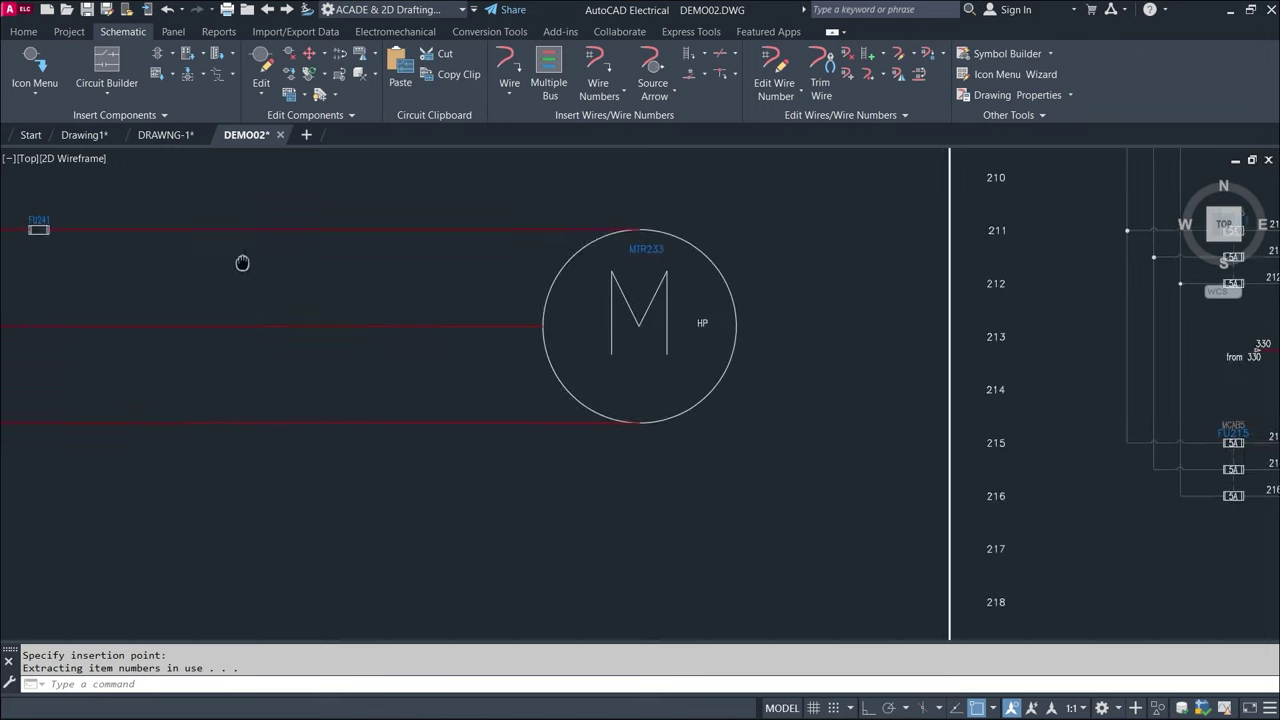
key("Escape")
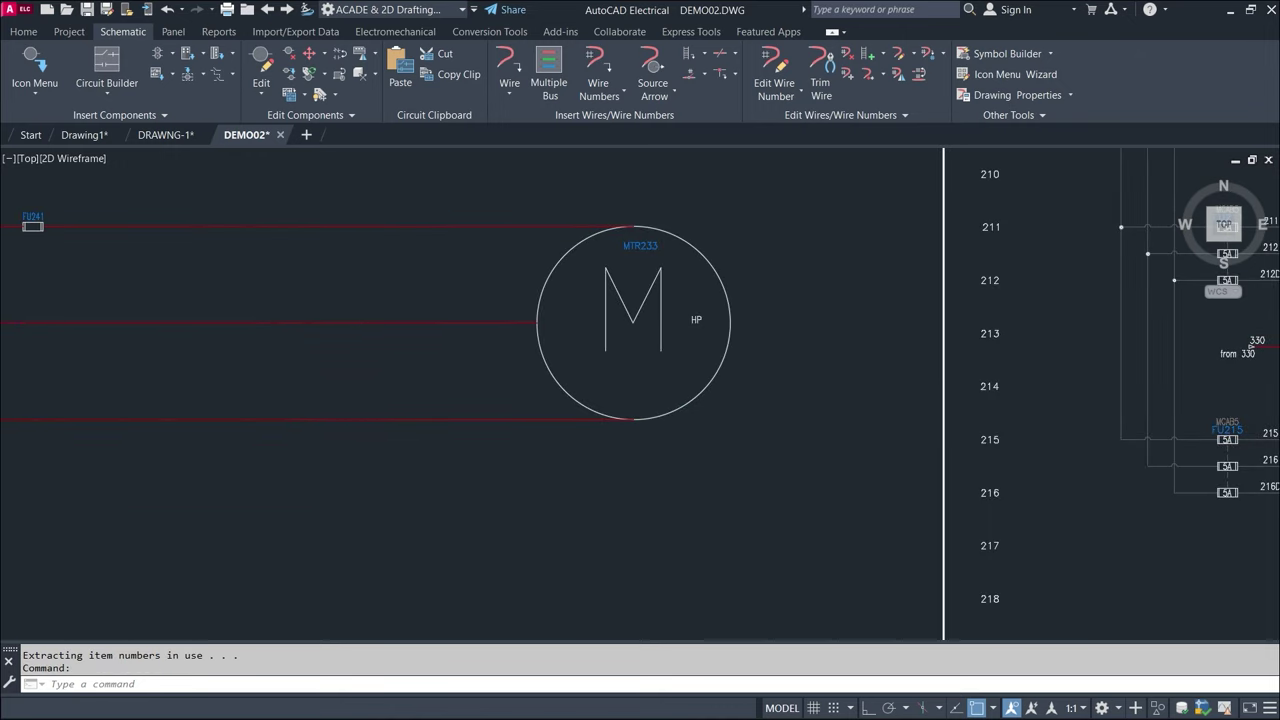
- Check the motor's attributes in the attribute editor, then close it
double_click(593, 409)
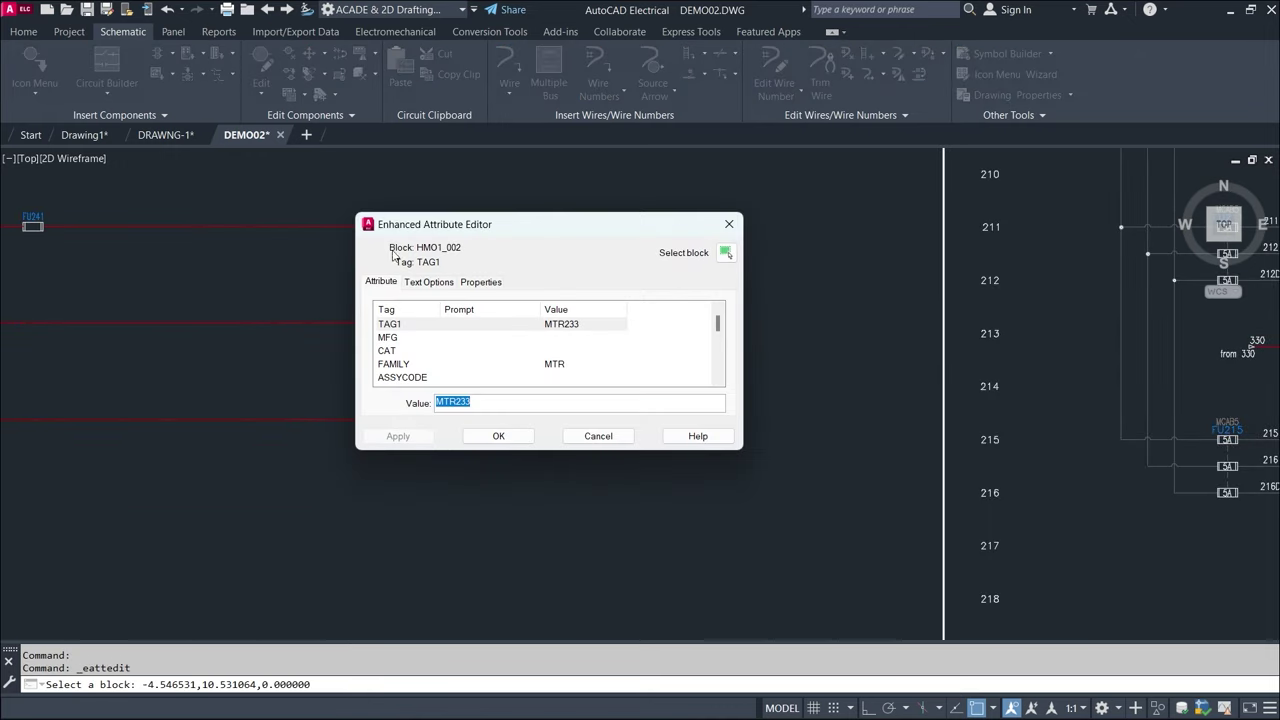
scroll(654, 360, "down", 5)
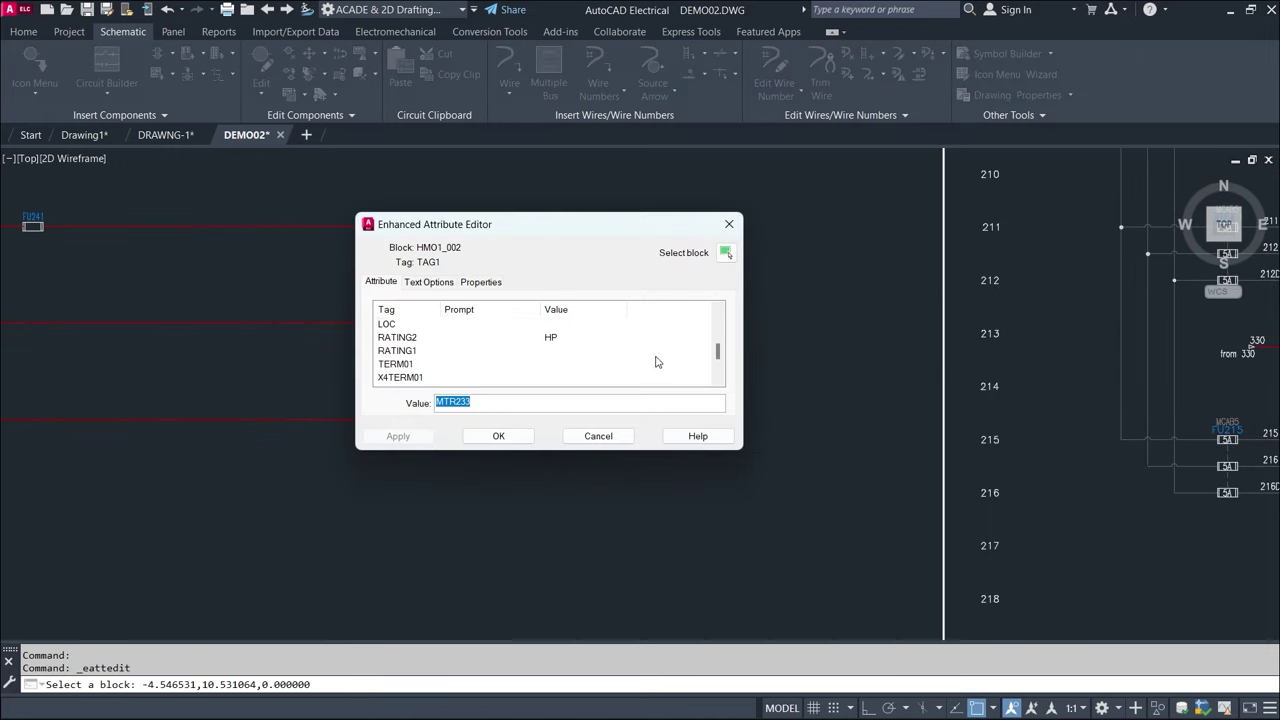
left_click(731, 225)
- Pan to empty space beside the sheet and open Circuit Builder's Circuit Selection list
scroll(769, 226, "down", 2)
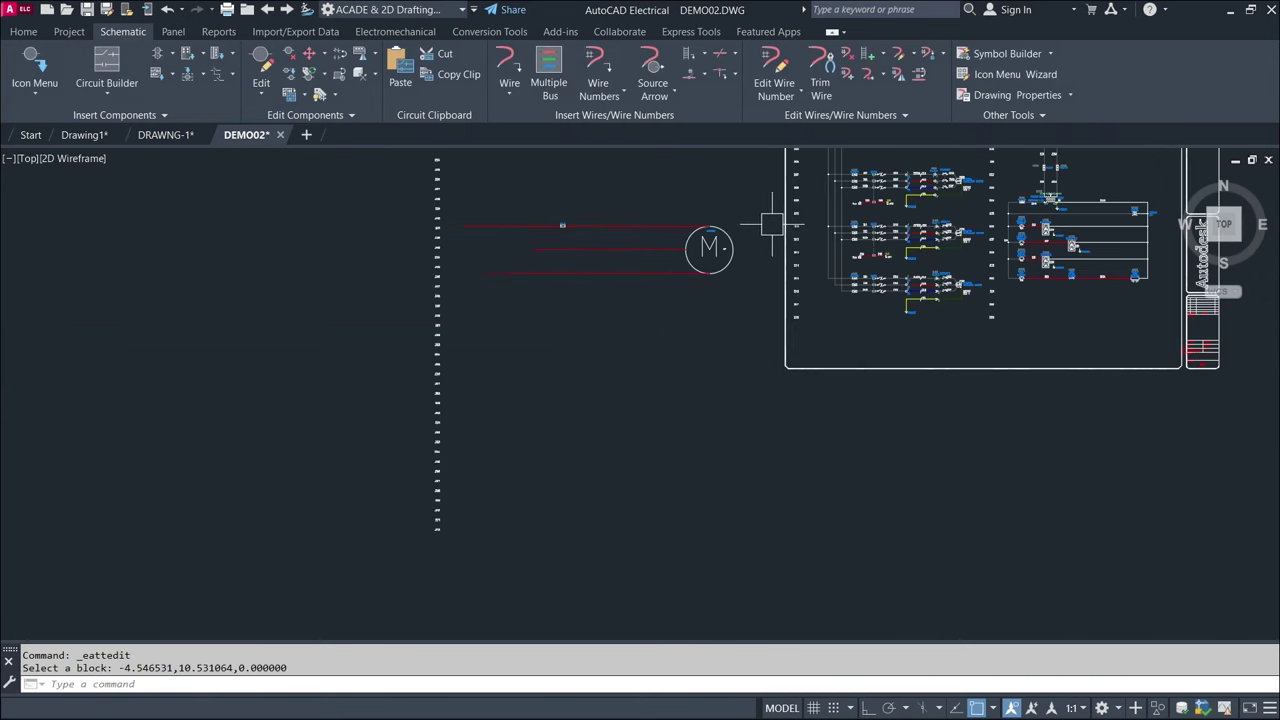
scroll(785, 300, "down", 2)
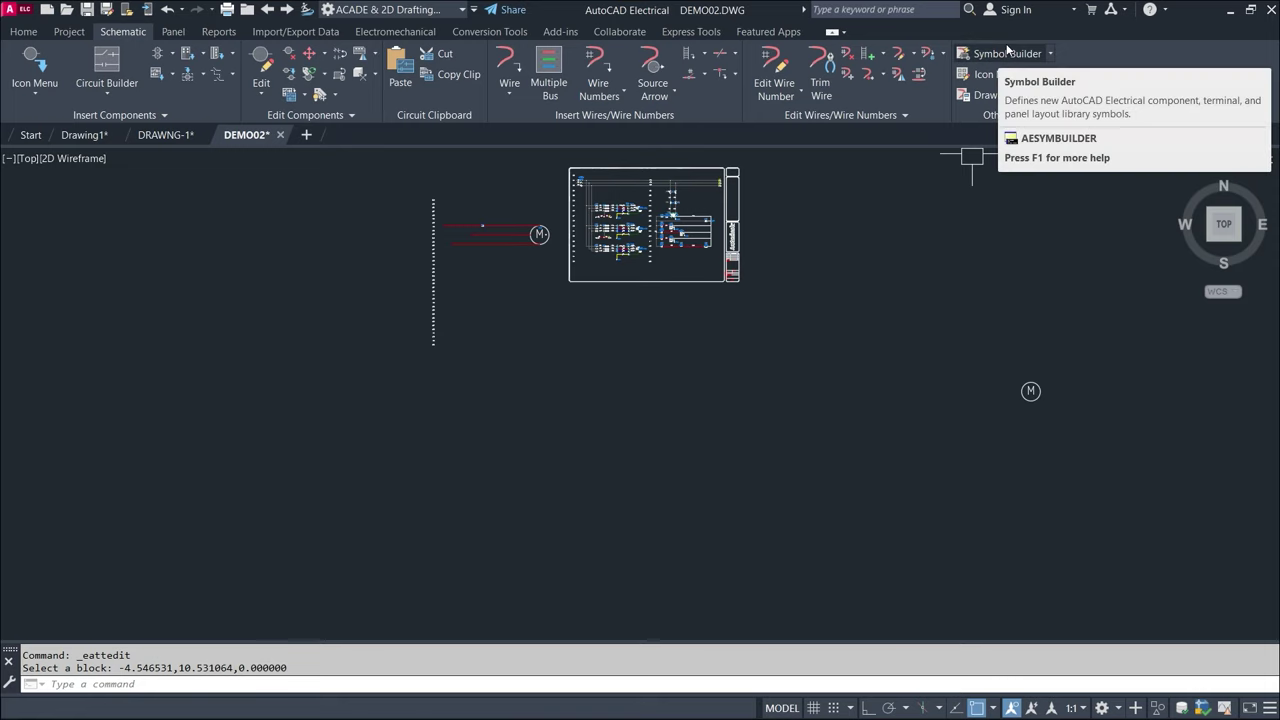
middle_click_drag(795, 247, 258, 250)
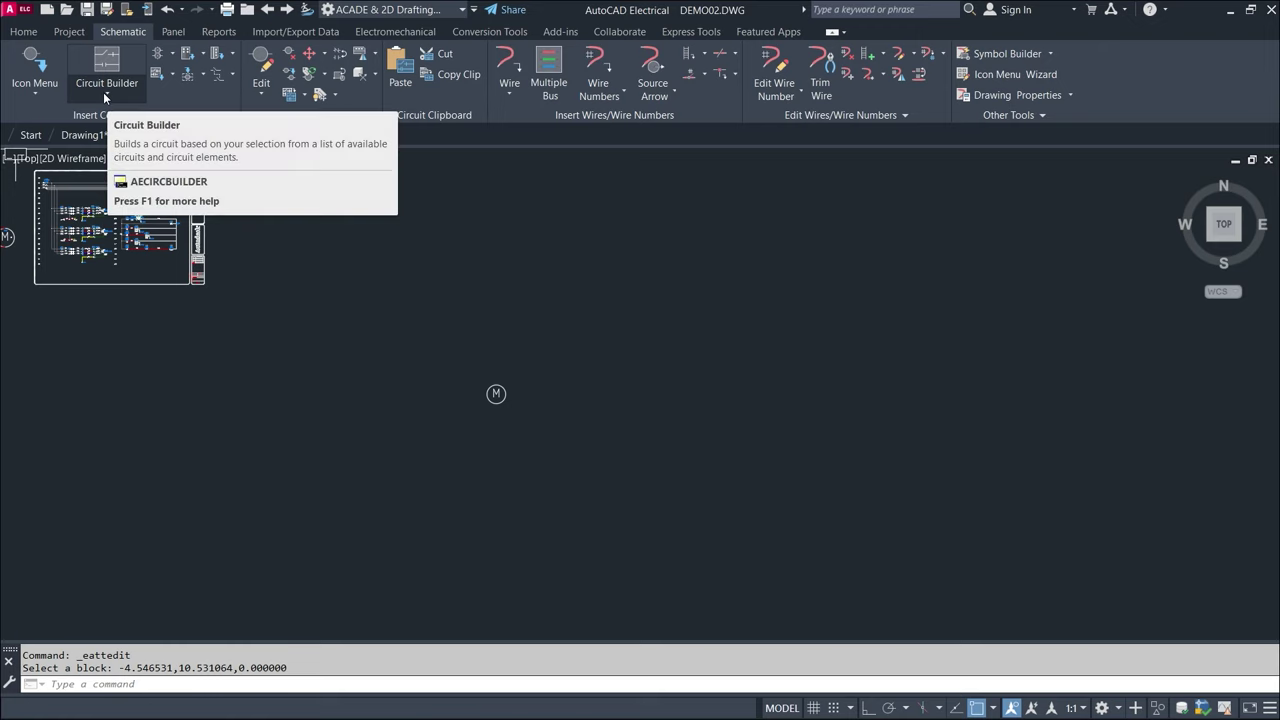
left_click(110, 64)
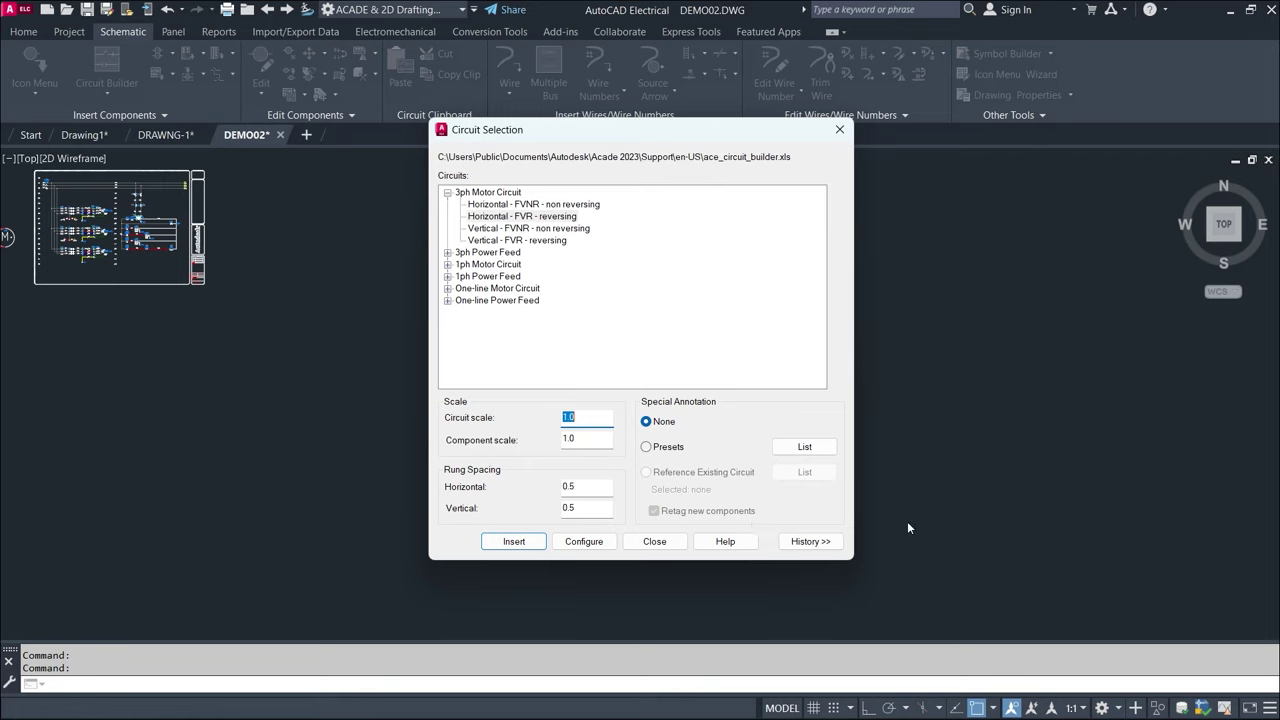
- Select the Horizontal variant under 1ph Motor Circuit and begin inserting it
left_click(449, 195)
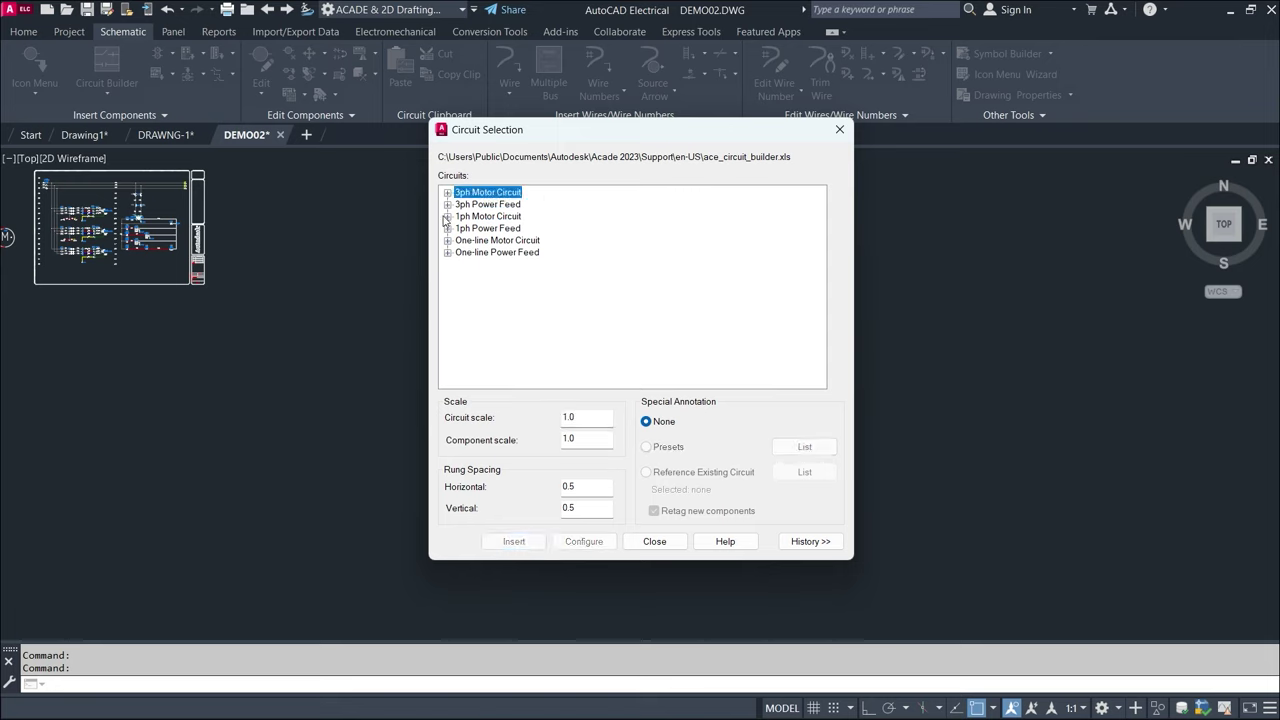
left_click(448, 204)
left_click(448, 204)
left_click(448, 216)
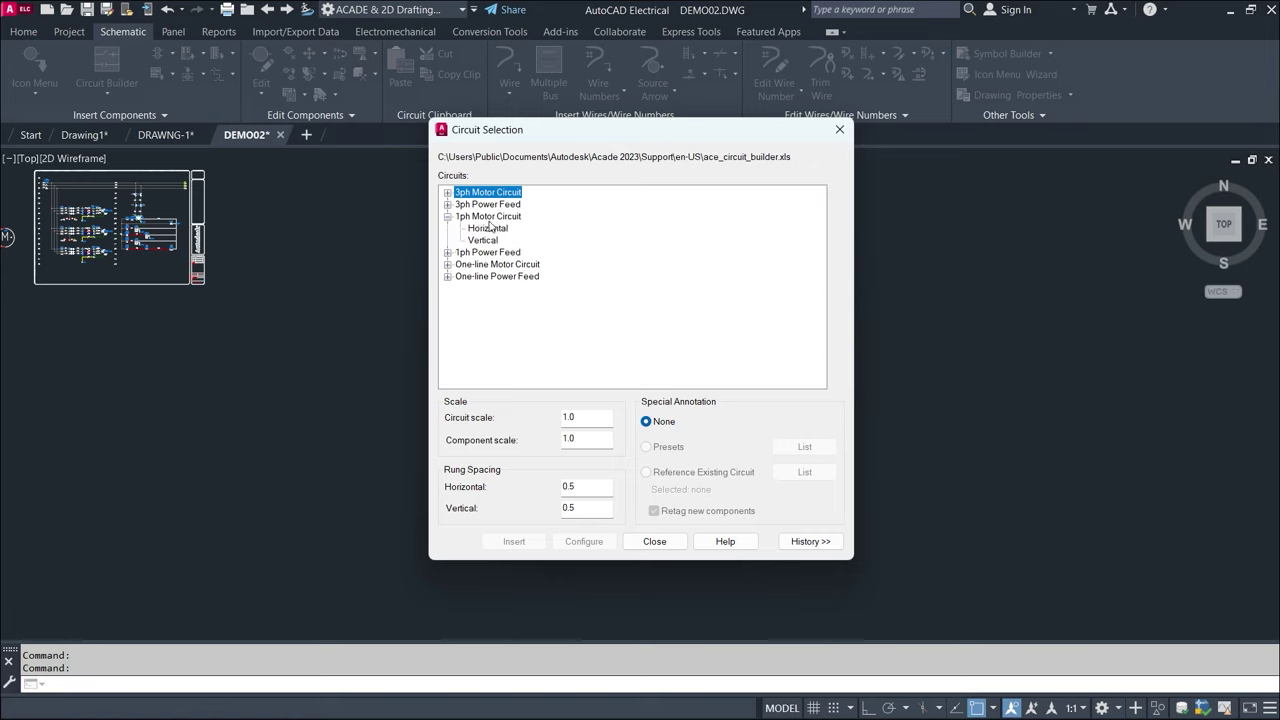
left_click(488, 230)
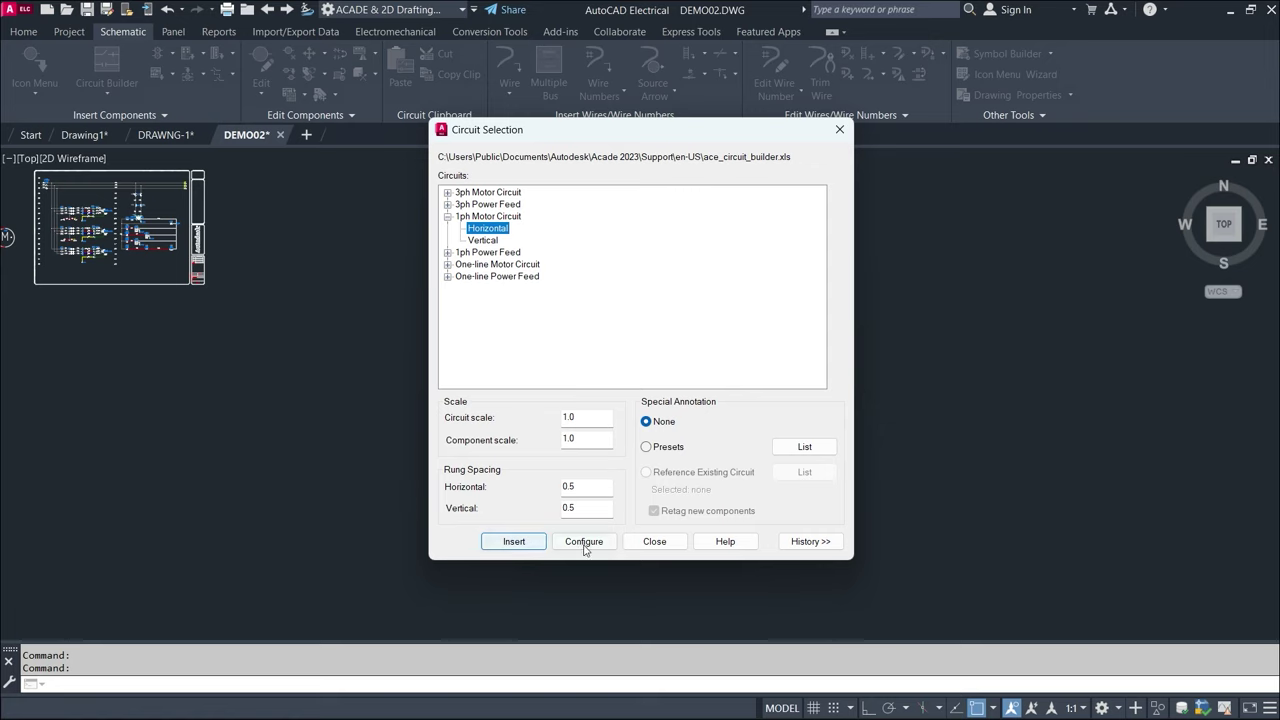
left_click(513, 541)
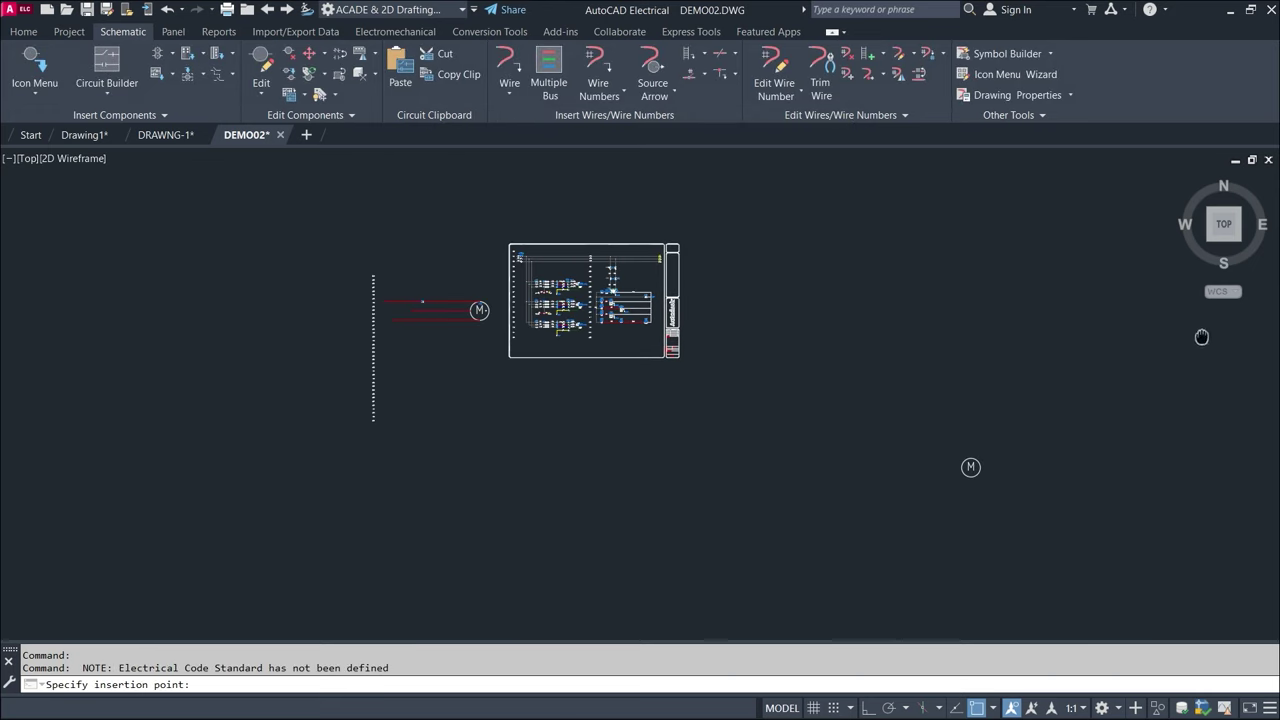
- Place the 1ph motor circuit with MTR257, M257 and XF259, then reopen Circuit Selection
scroll(371, 360, "up", 5)
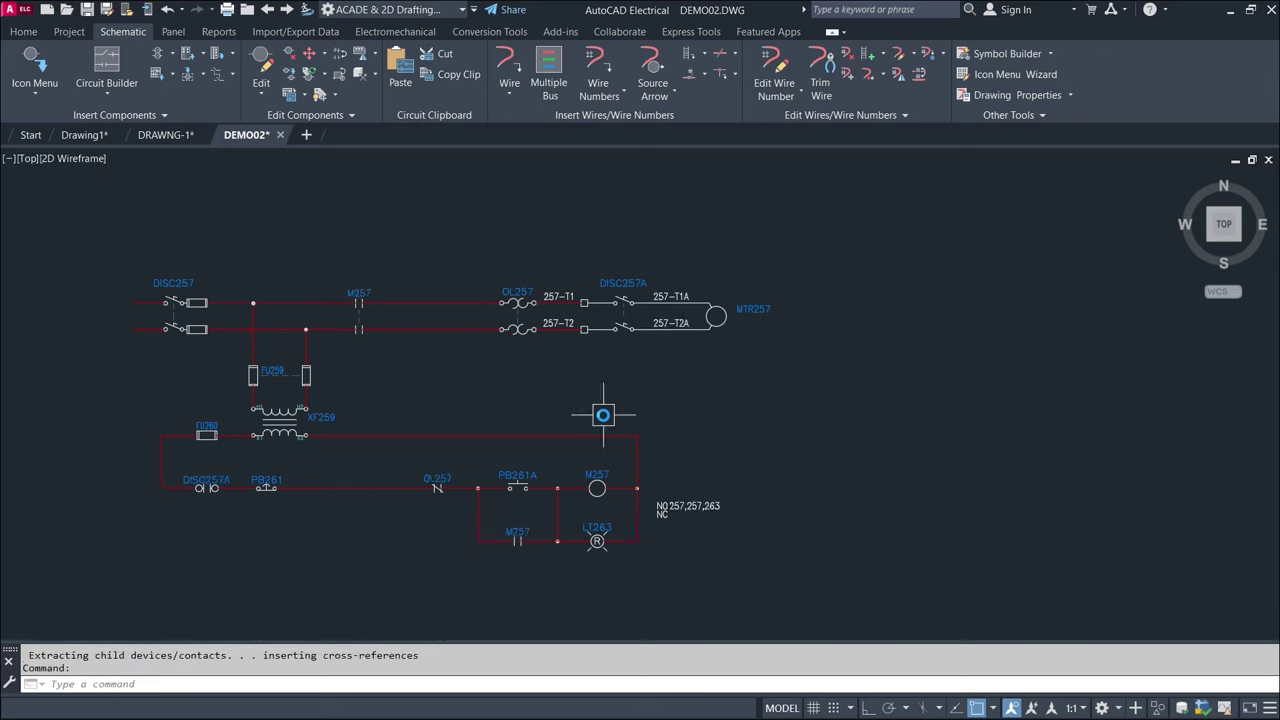
mouse_move(97, 315)
middle_mouse_down()
mouse_move(217, 307)
mouse_move(291, 279)
middle_mouse_up()
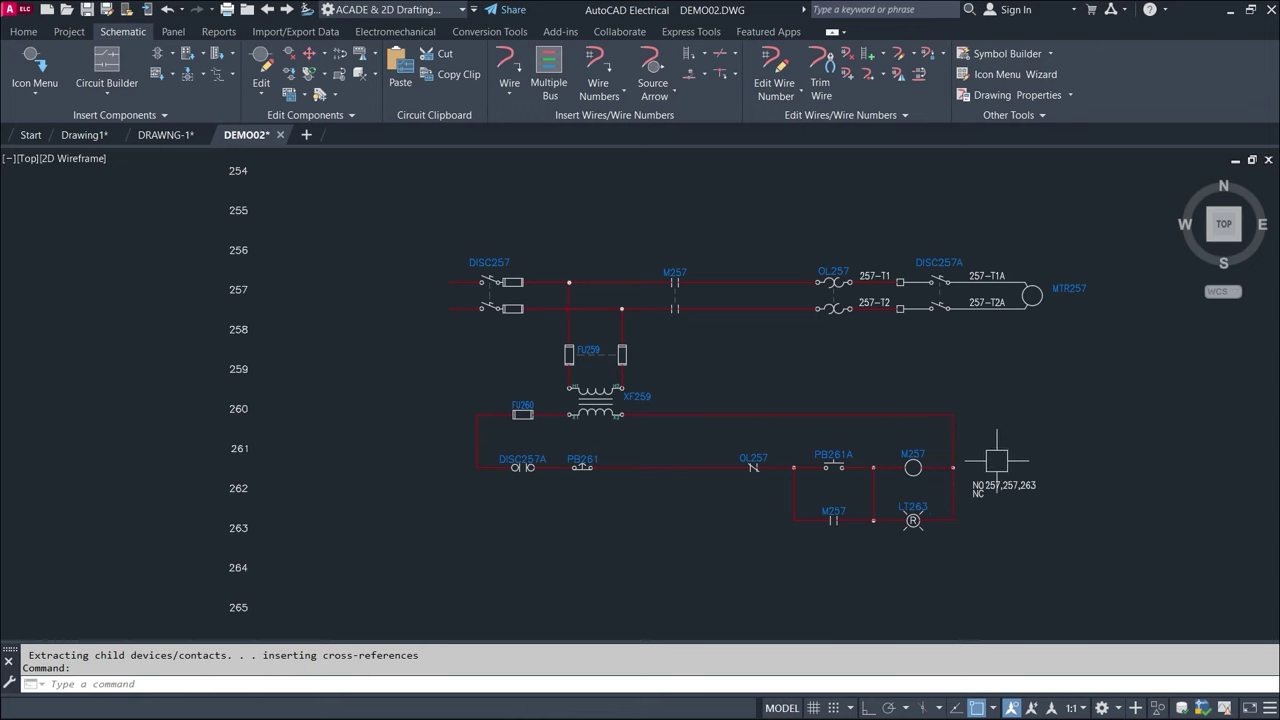
left_click(107, 65)
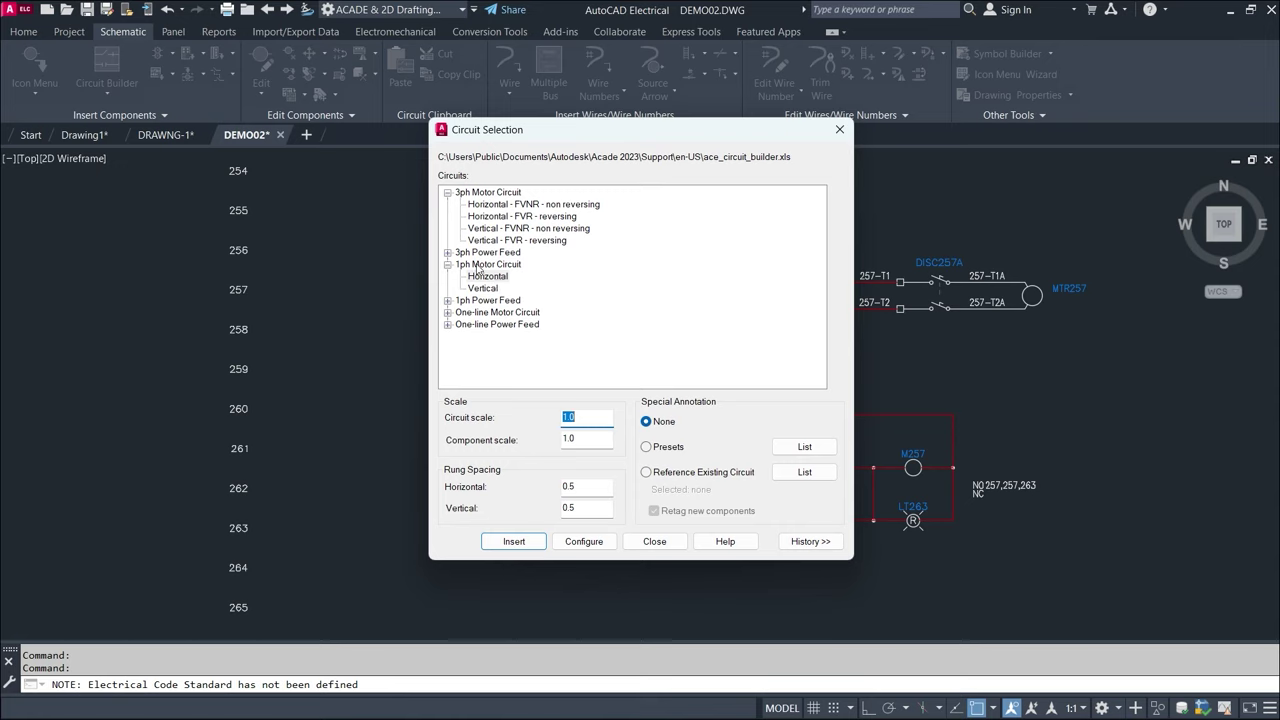
- Choose Horizontal 1ph Motor Circuit with Configure and place it at rung 249
left_click(502, 282)
left_click_drag(644, 134, 215, 145)
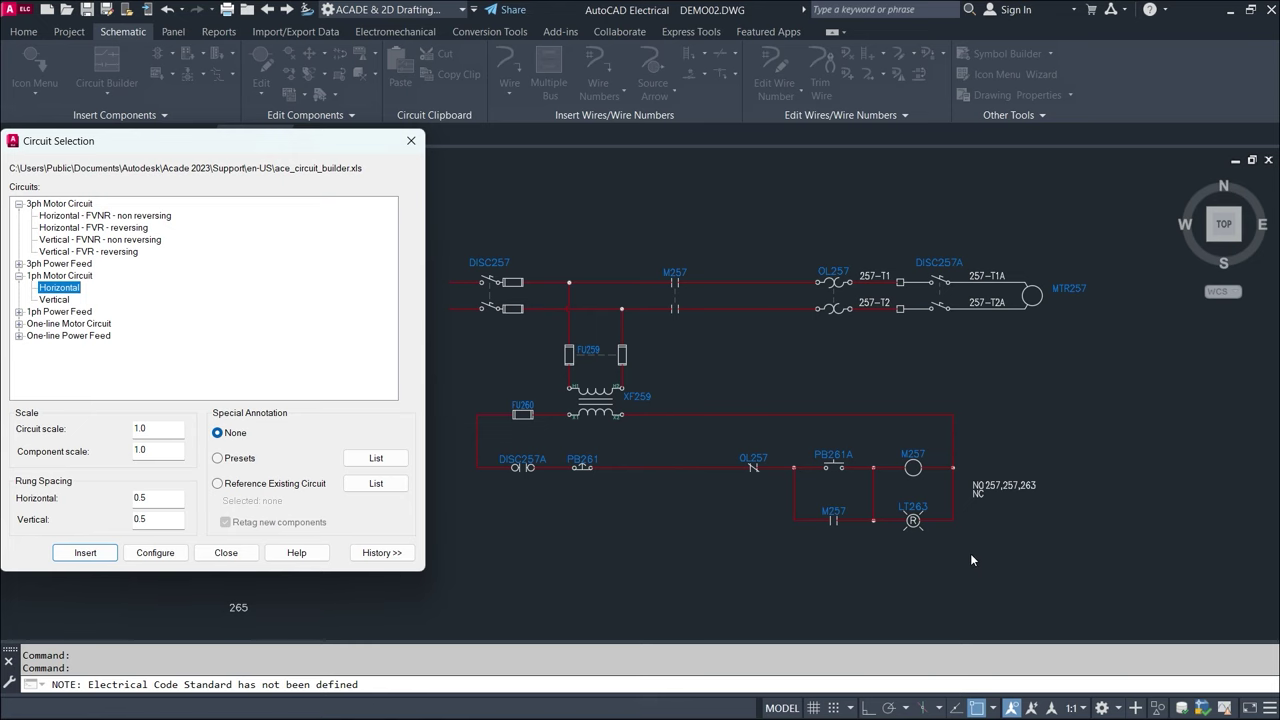
left_click(162, 553)
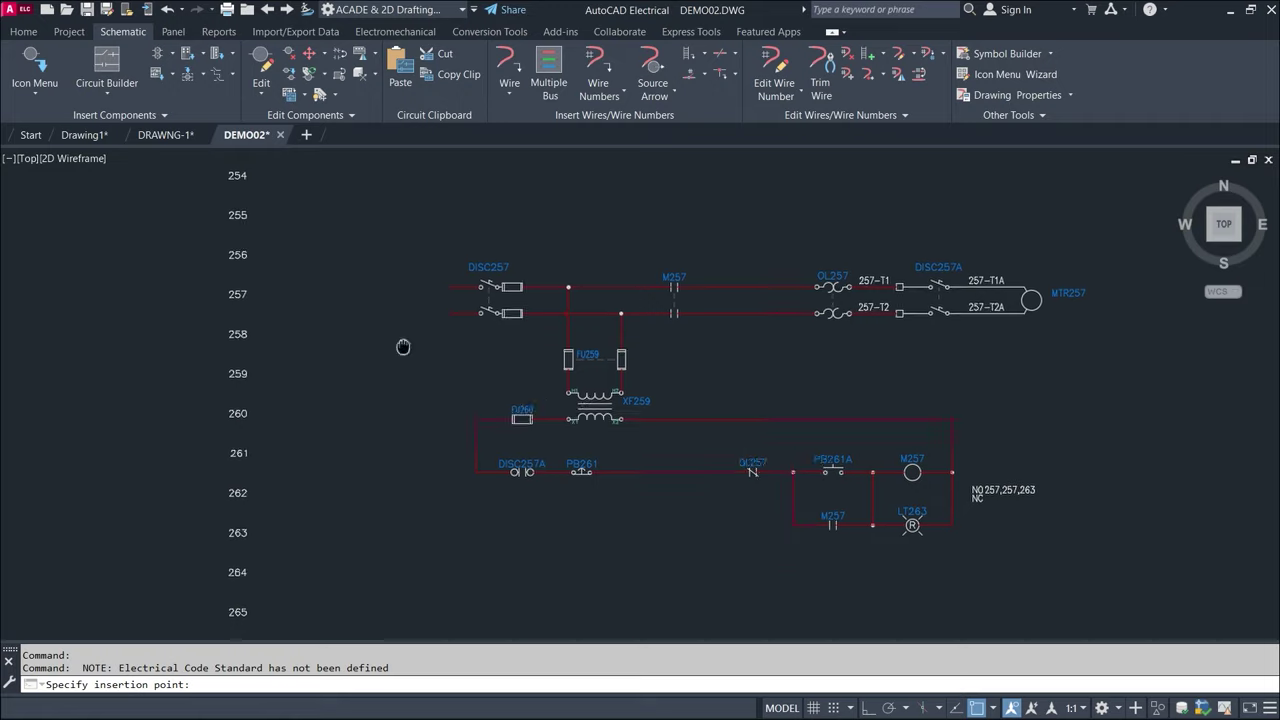
middle_click_drag(403, 346, 414, 616)
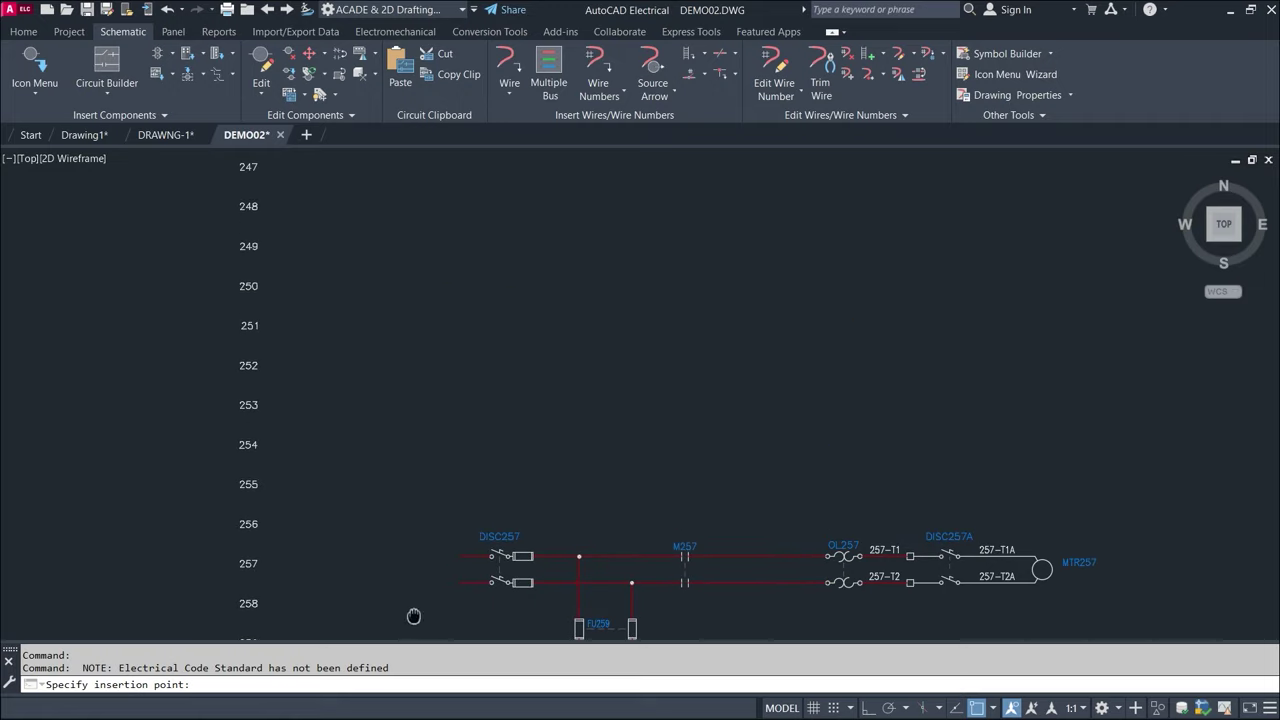
left_click(294, 245)
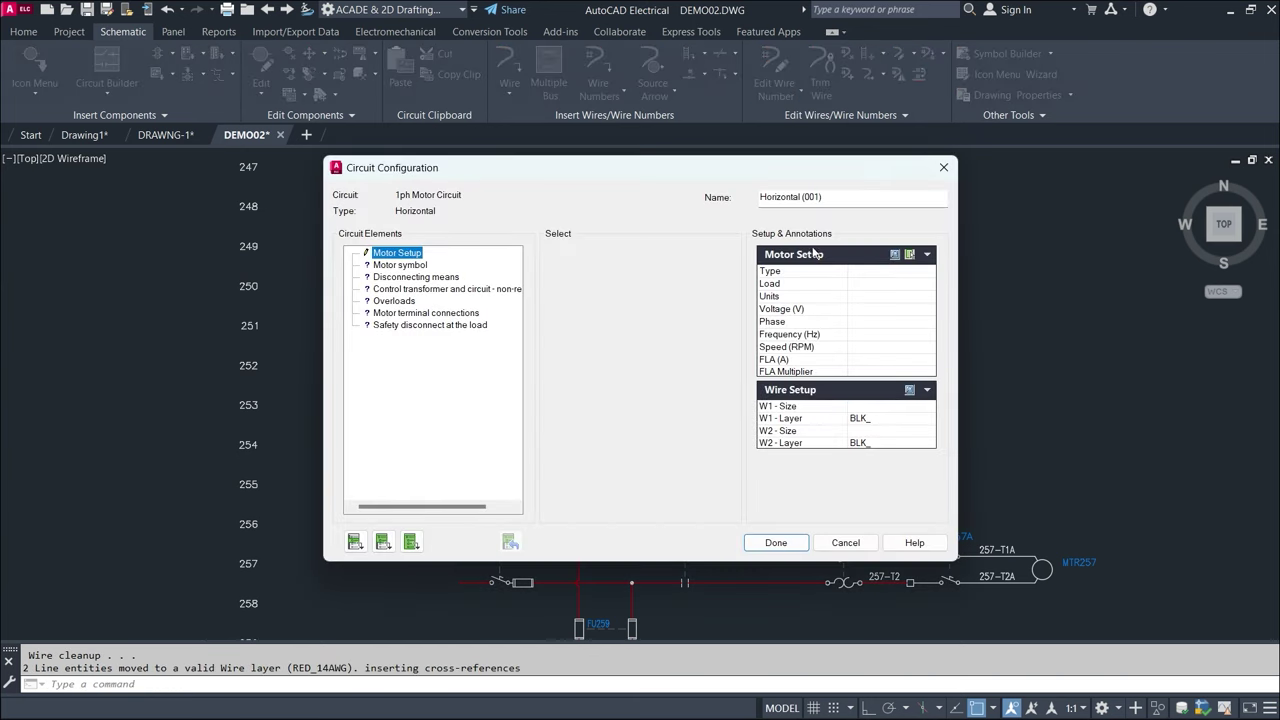
- Set the motor type to Induction with a 0.25 HP load
left_click(862, 271)
left_click(928, 272)
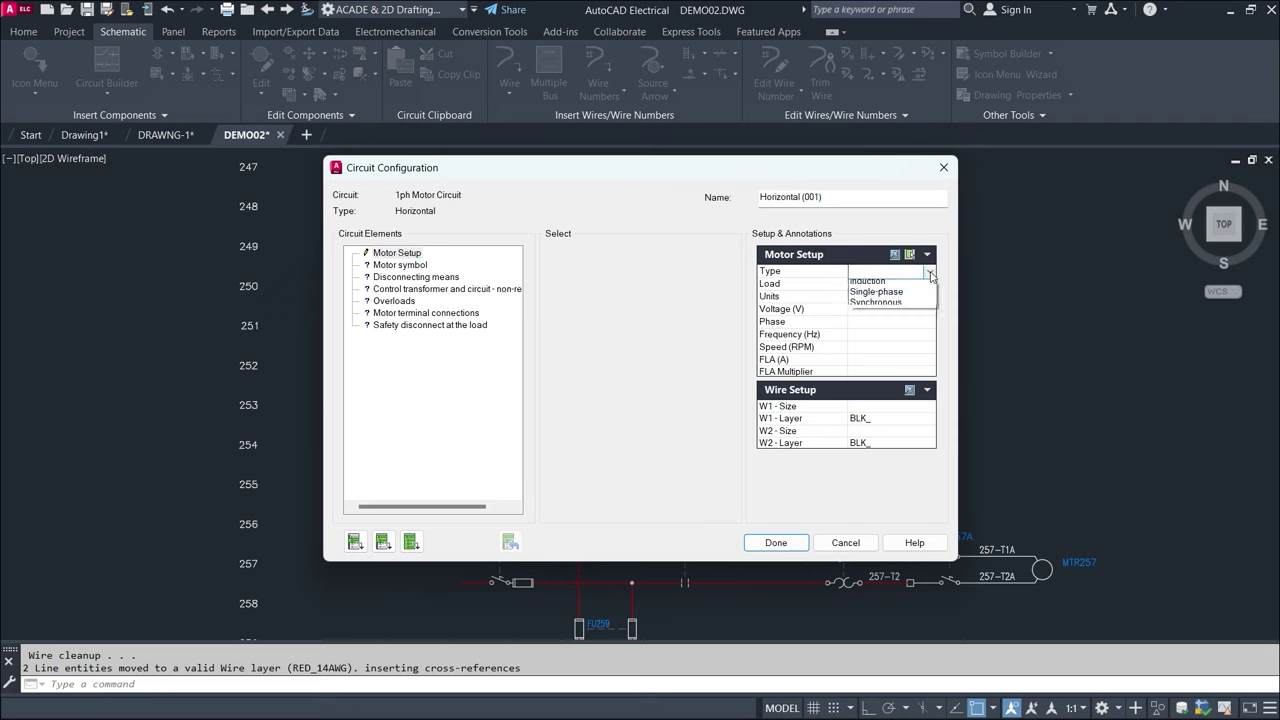
left_click(868, 285)
left_click(882, 284)
left_click(932, 285)
left_click(870, 303)
left_click(862, 298)
left_click(930, 297)
left_click(875, 315)
- Set the motor voltage to 208 V and frequency to 60 Hz, leaving phase unset
left_click(872, 309)
left_click(929, 309)
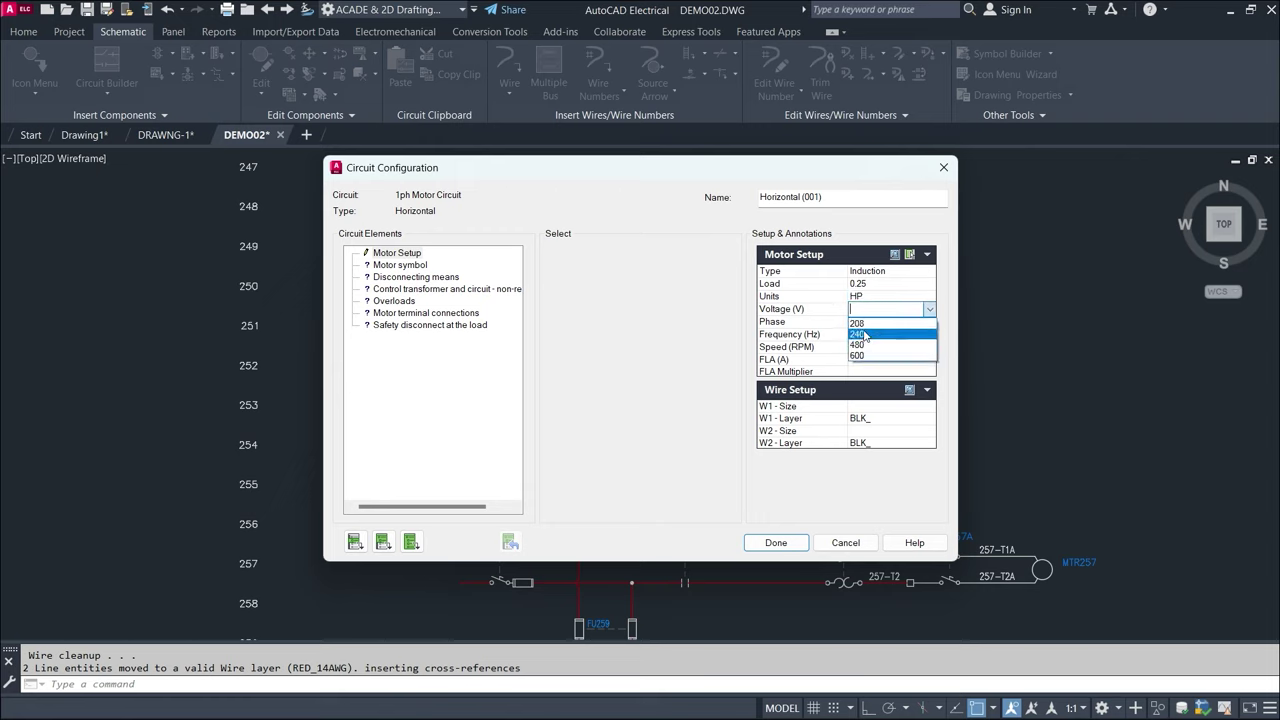
left_click(858, 323)
left_click(885, 321)
left_click(929, 322)
left_click(878, 326)
left_click(859, 336)
left_click(929, 336)
left_click(880, 347)
- Set the motor speed to 1200 RPM and bring up the Motor symbol settings
left_click(885, 347)
left_click(930, 348)
left_click(893, 371)
left_click(899, 361)
left_click(897, 373)
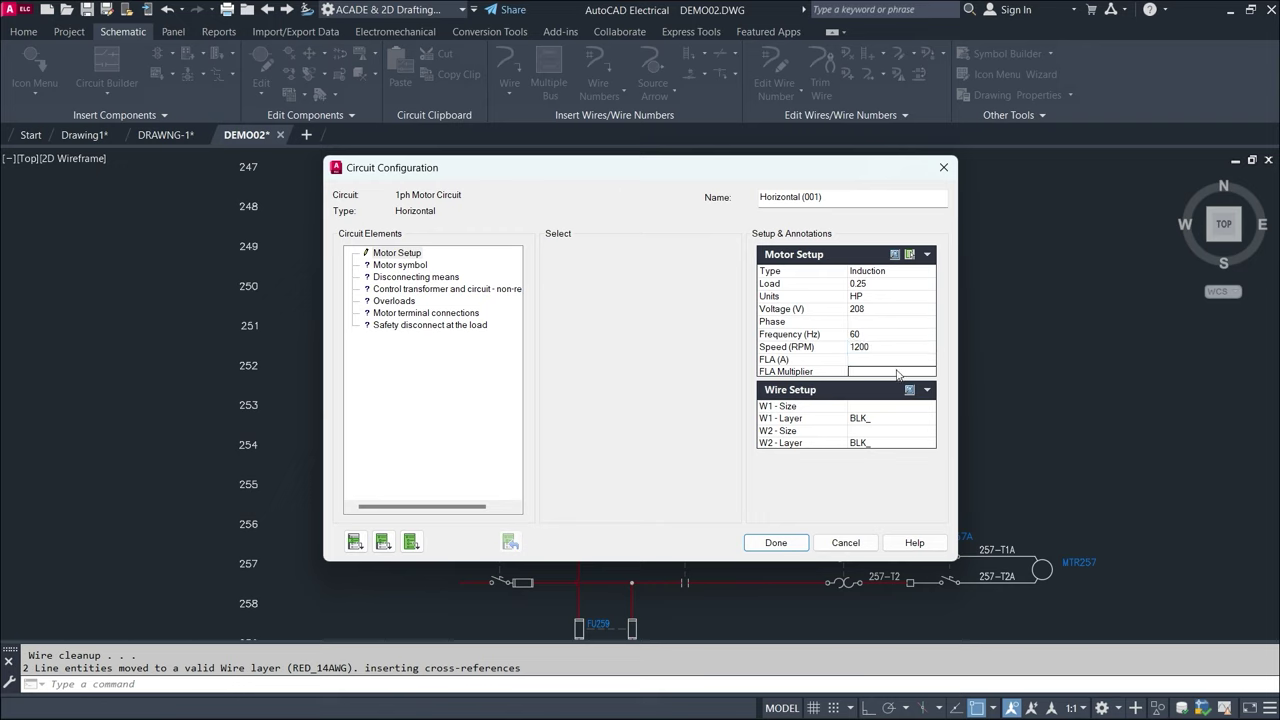
left_click(396, 278)
left_click(416, 265)
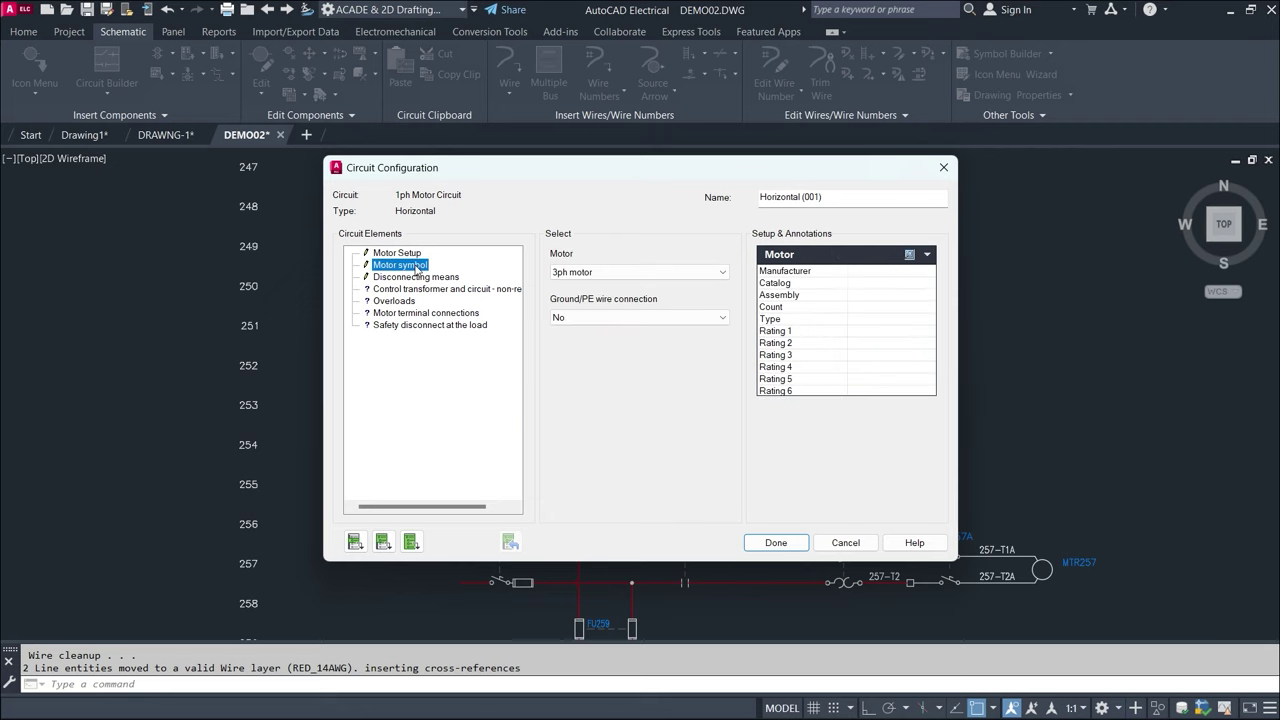
- Assign catalog part 1329L-ZA00112NVC to the motor, sorting results by catalog number
left_click(866, 276)
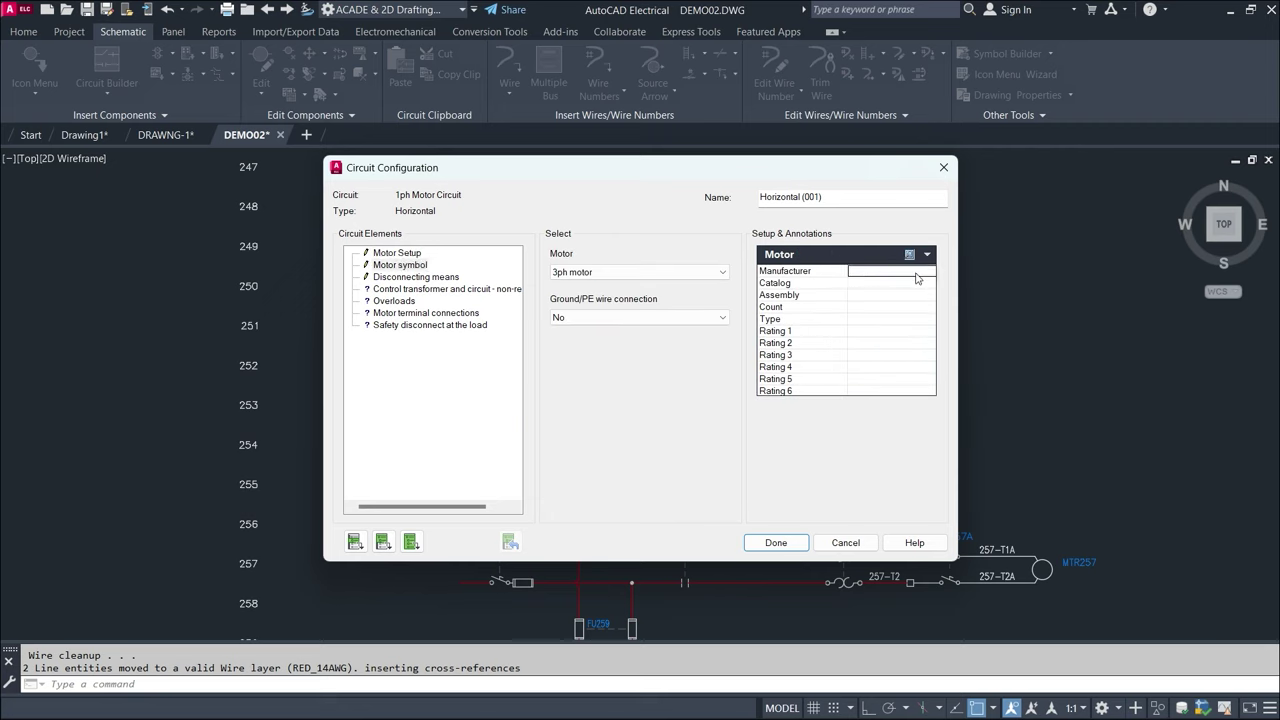
left_click(876, 284)
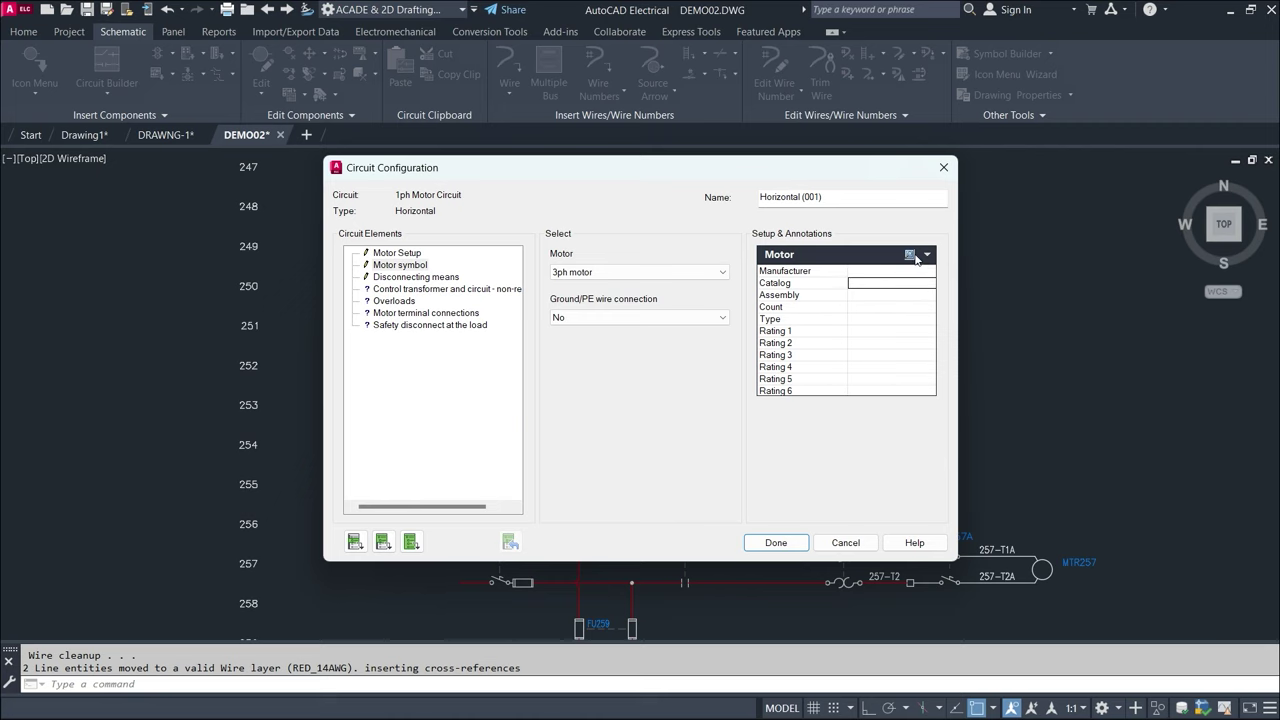
left_click(911, 255)
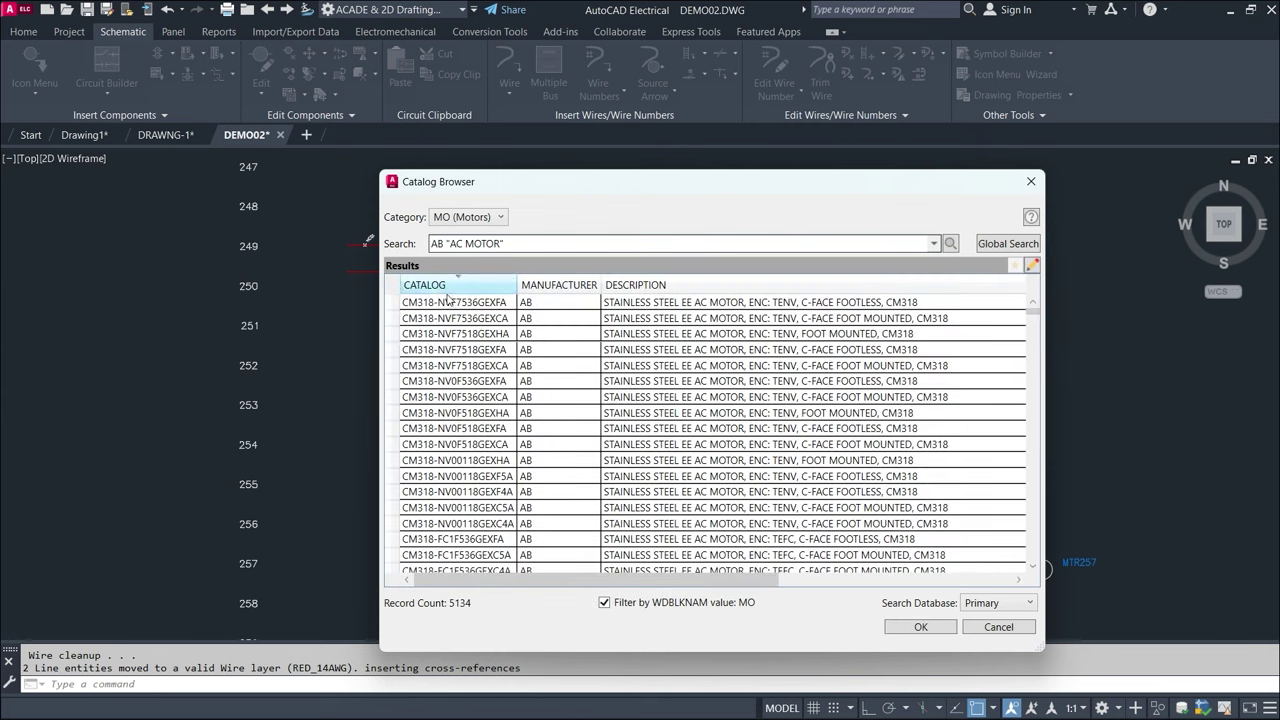
left_click(447, 290)
left_click(476, 303)
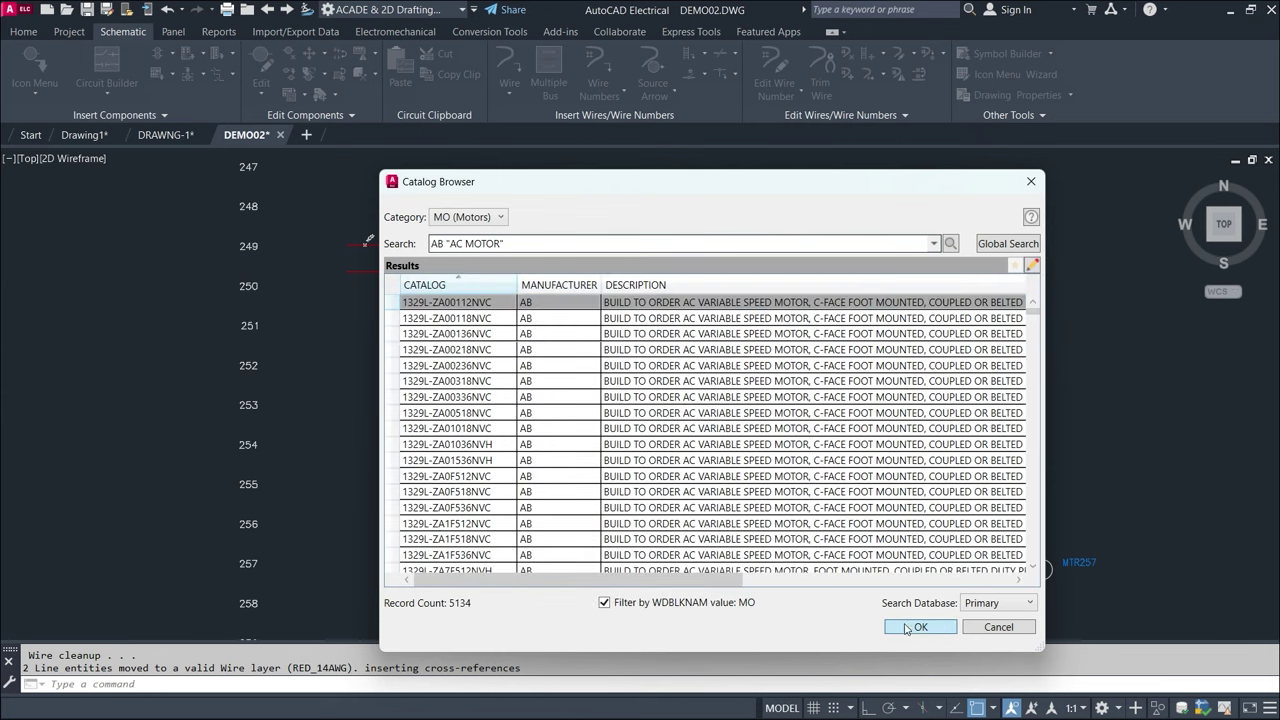
left_click(906, 628)
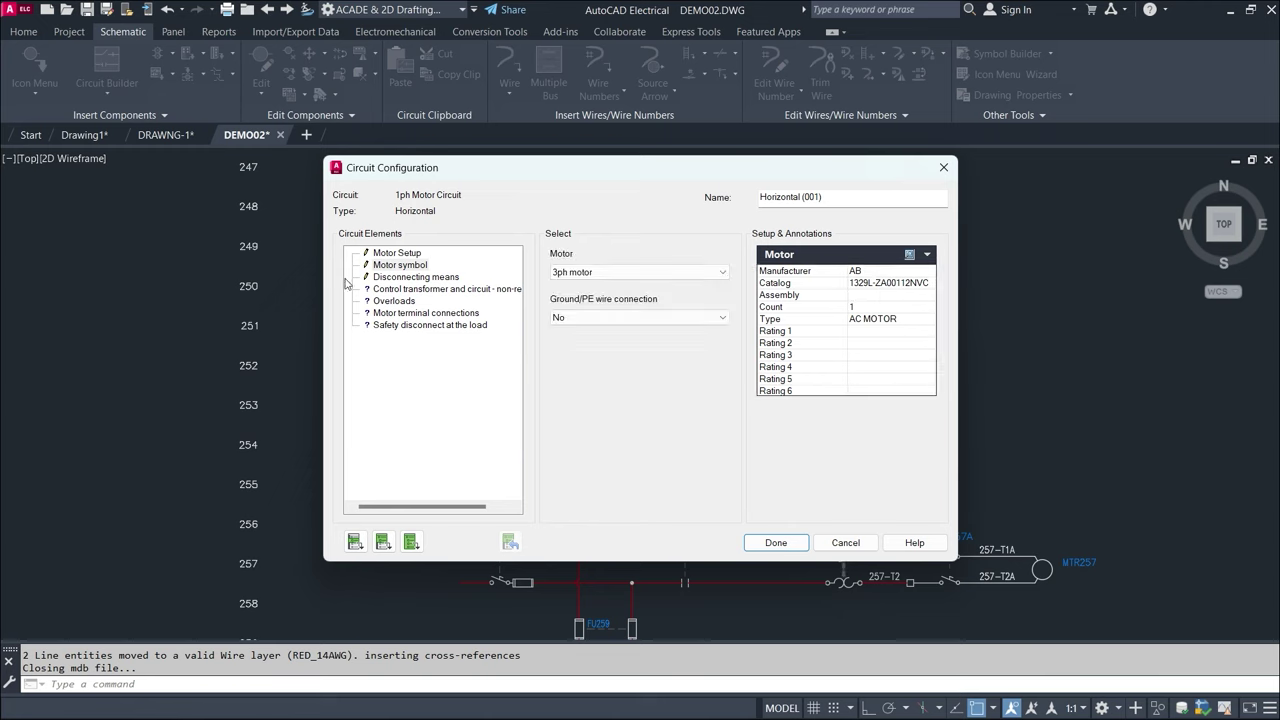
- Assign the AB 1494C-DH204-A4 disconnect switch and Bussmann JKS-30 fuse to the disconnecting means
left_click(416, 278)
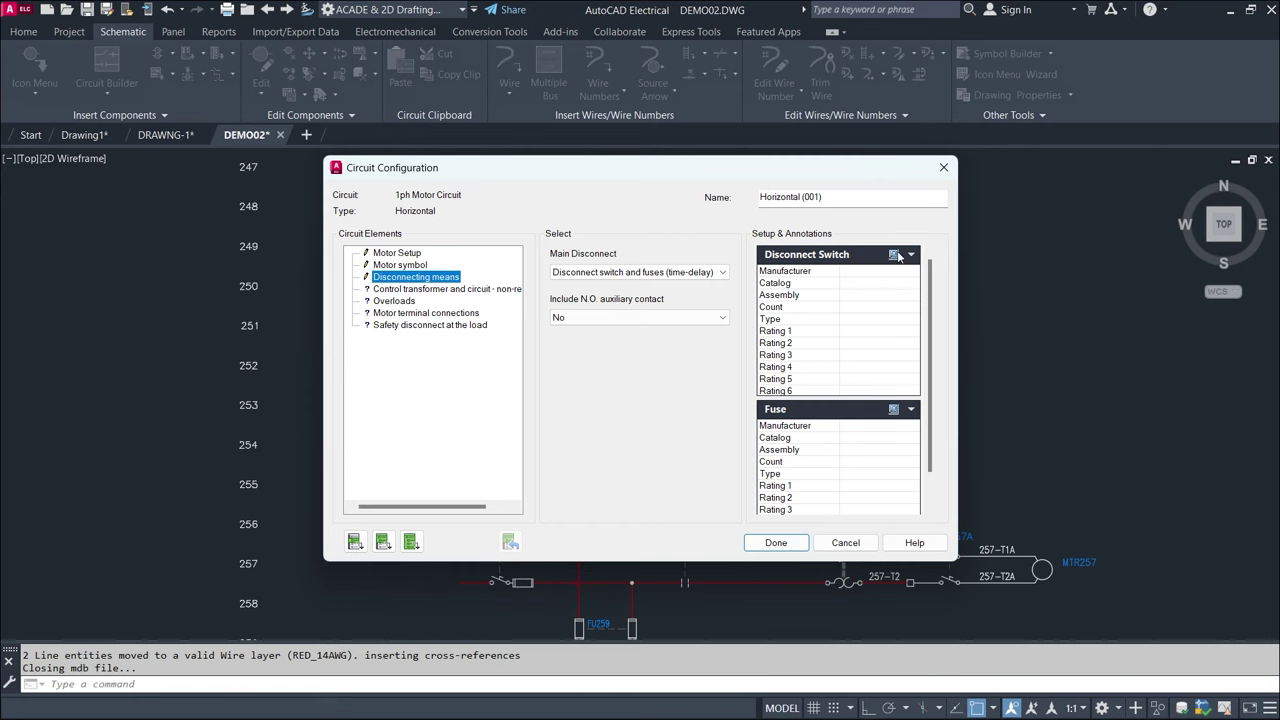
key("Return")
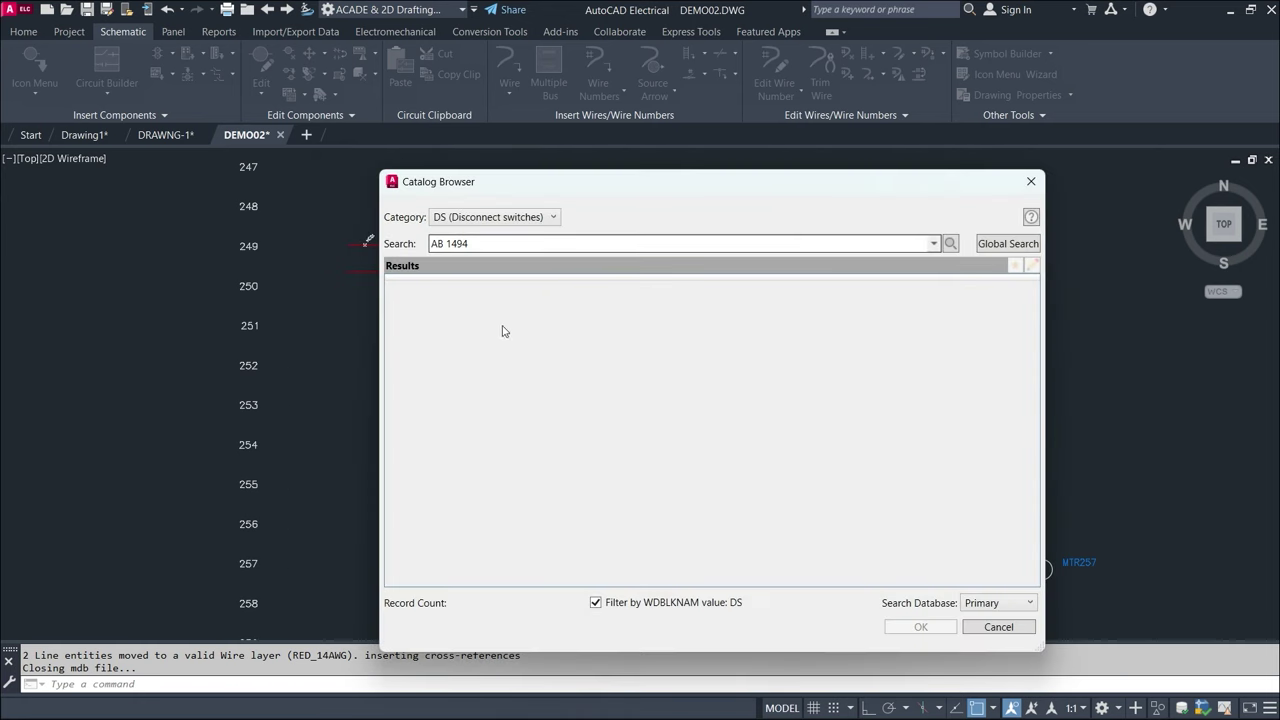
left_click(470, 318)
left_click(918, 628)
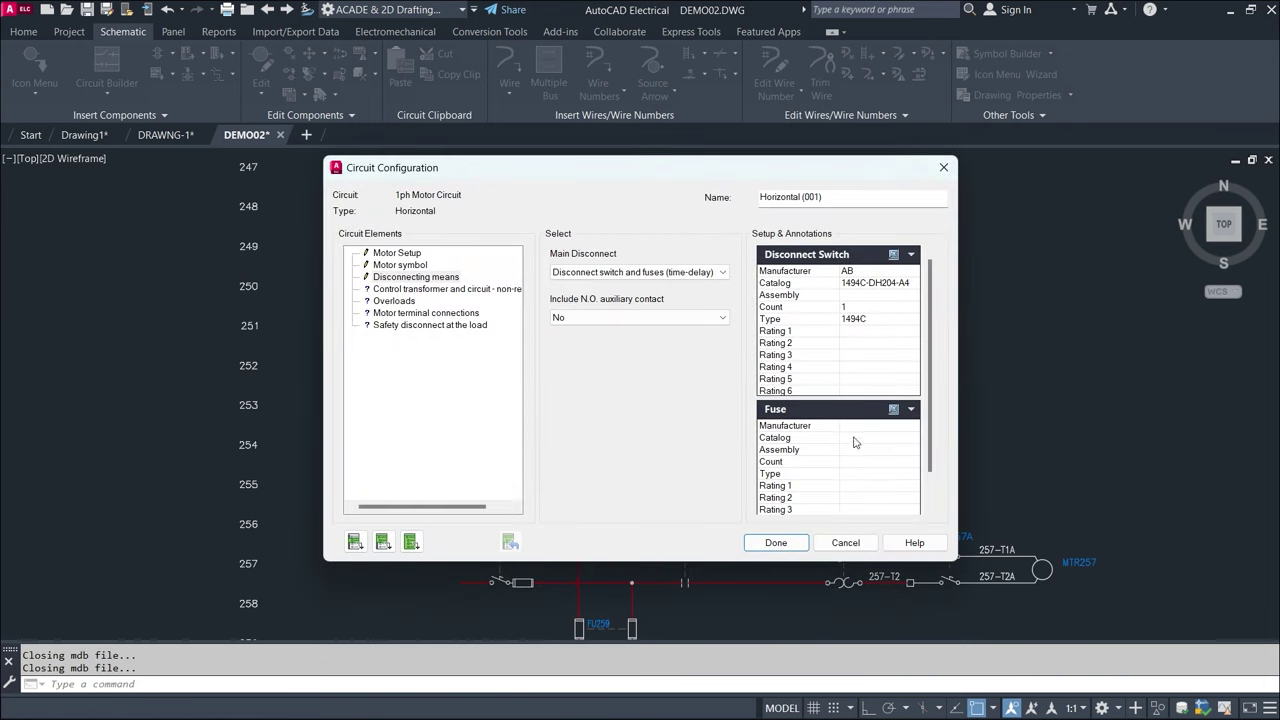
double_click(855, 442)
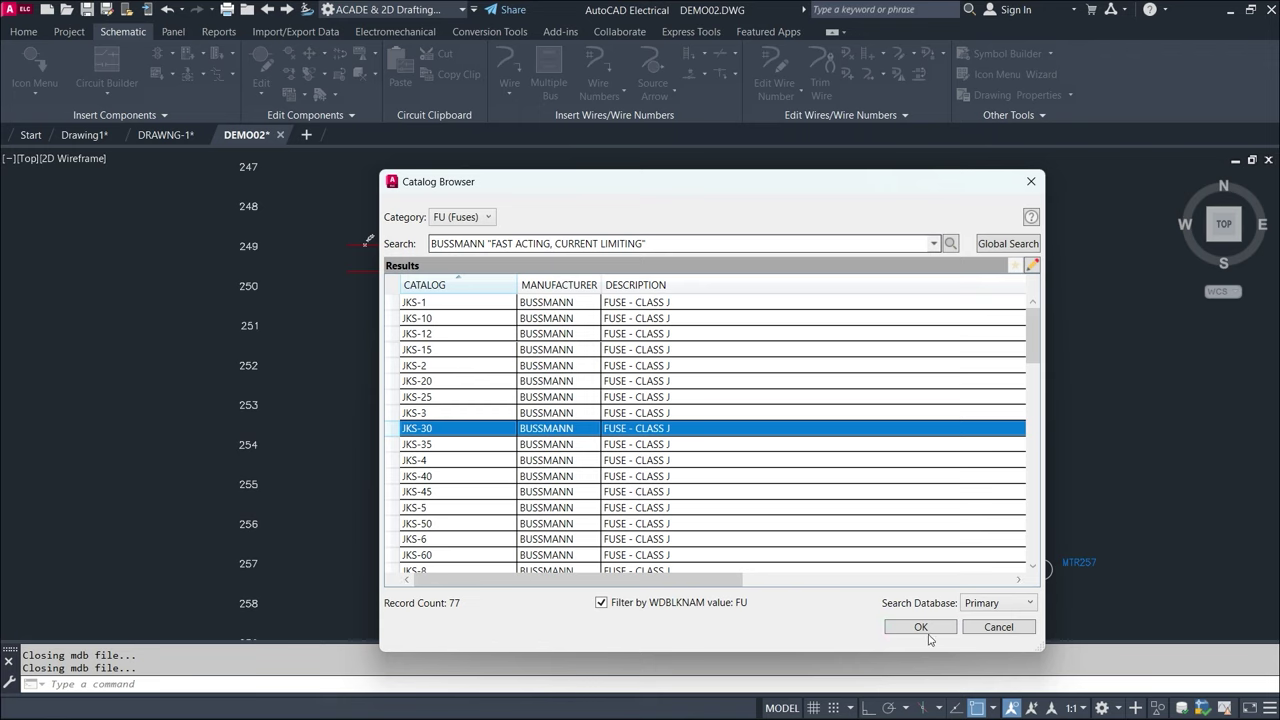
left_click(926, 634)
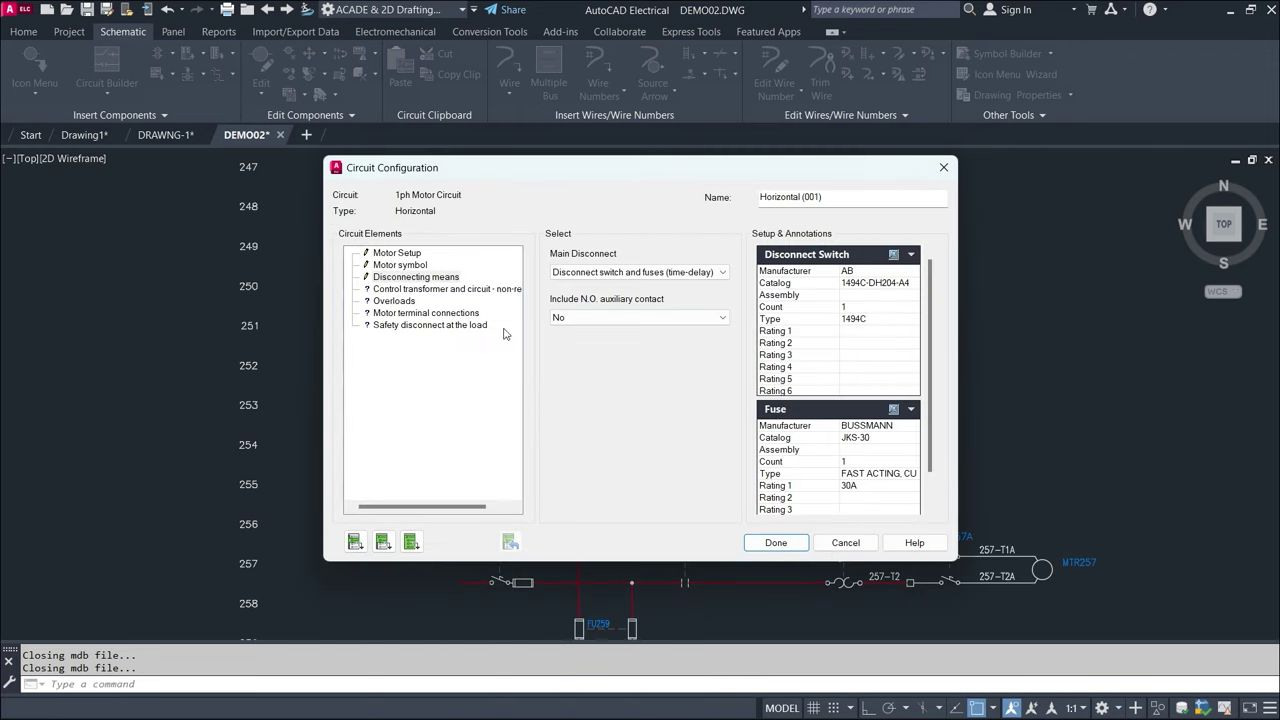
left_click(446, 289)
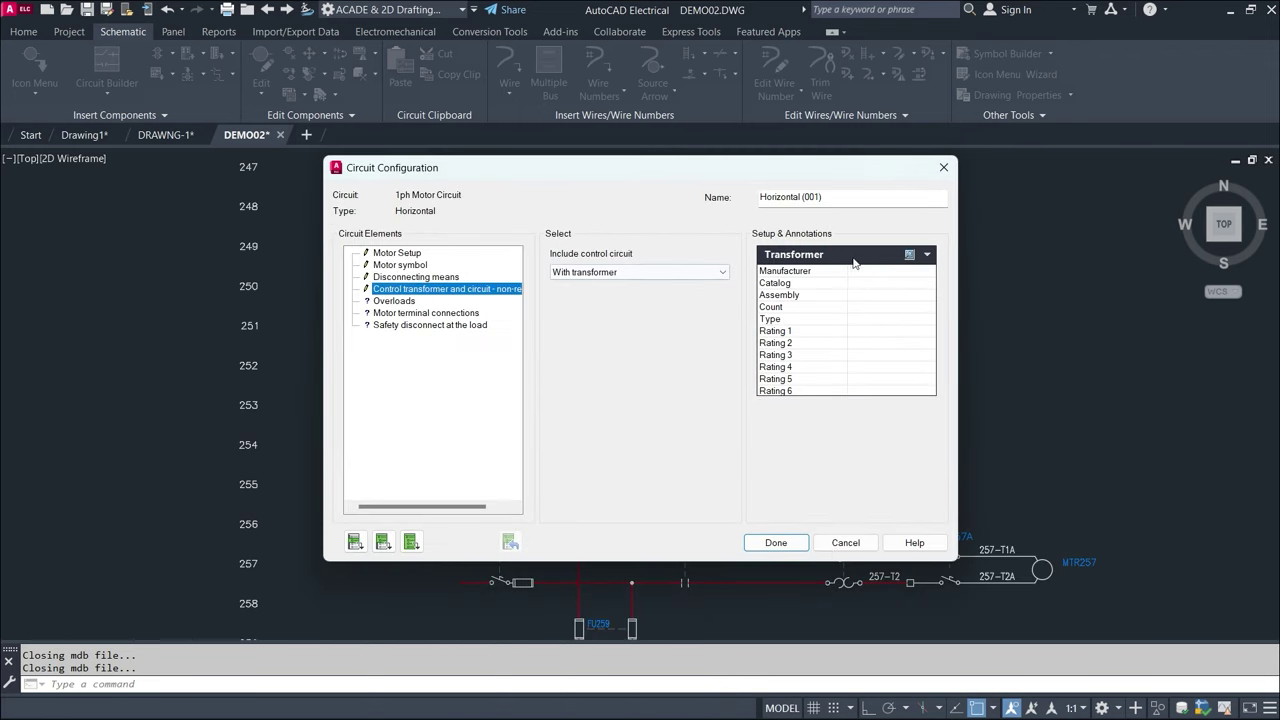
- Assign the SQD 1.5S3F transformer and Mitsubishi TH-N120KP-42A overload relay
left_click(911, 256)
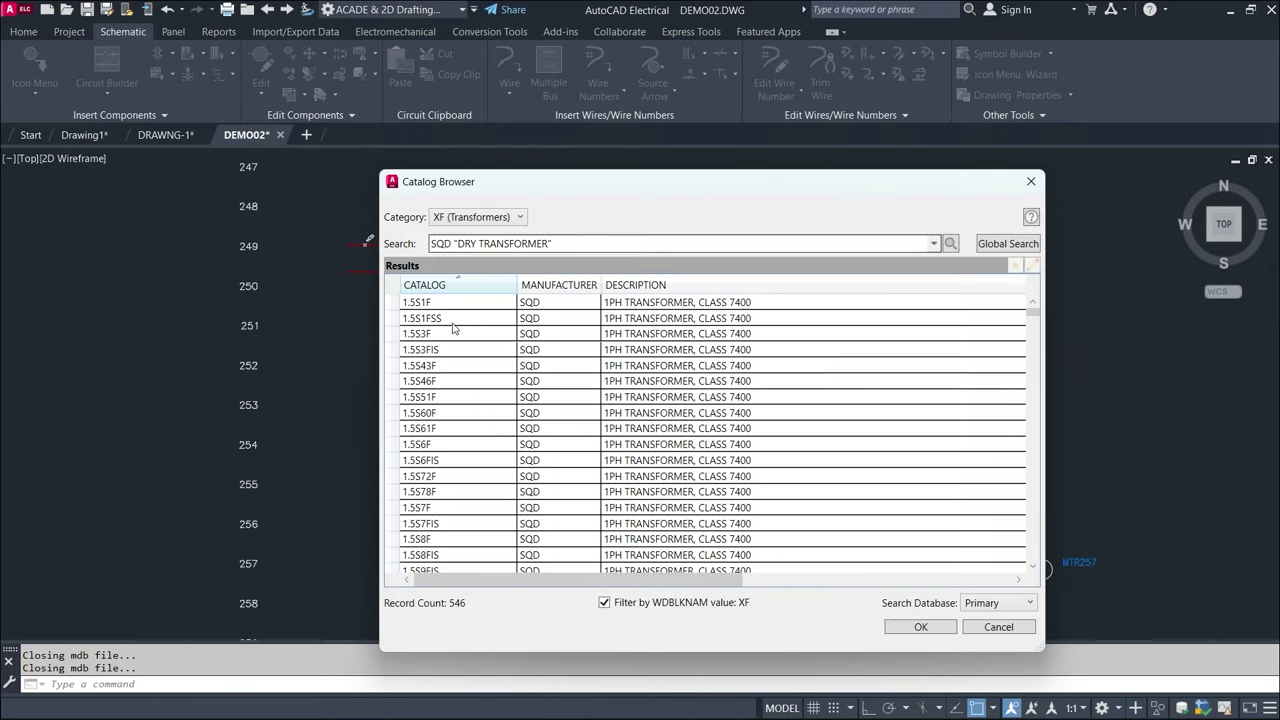
left_click(456, 333)
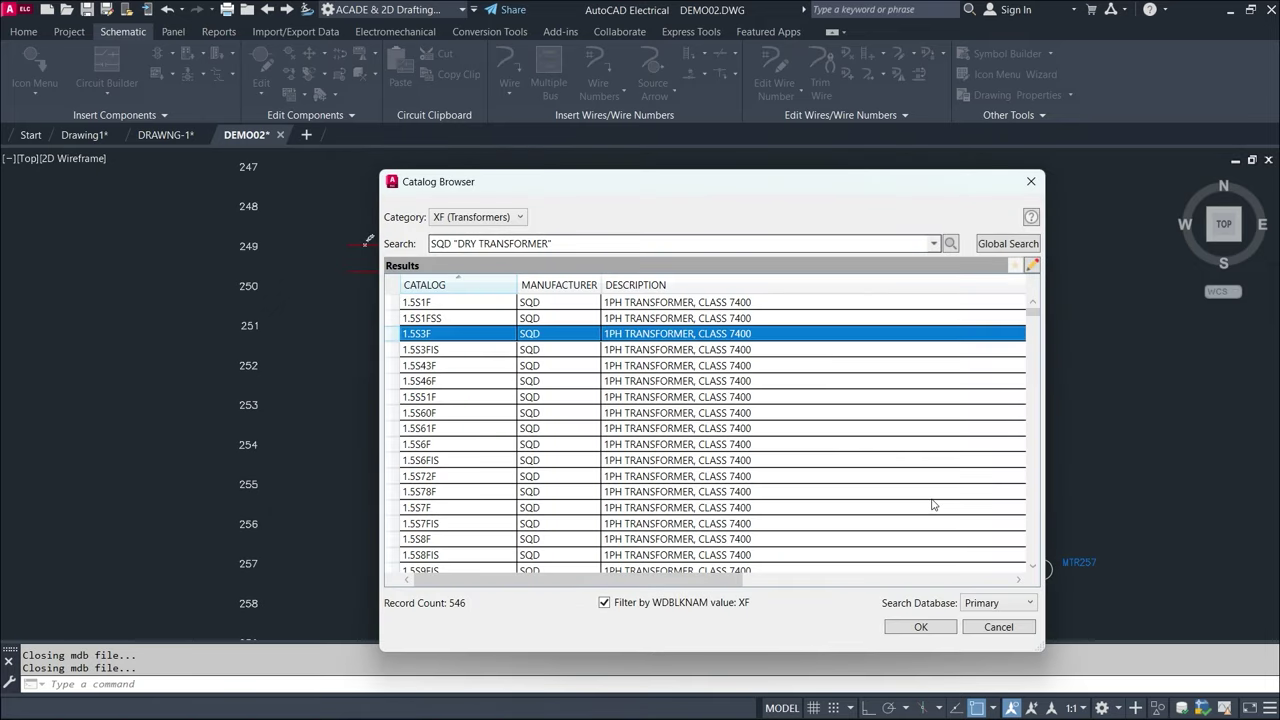
left_click(922, 626)
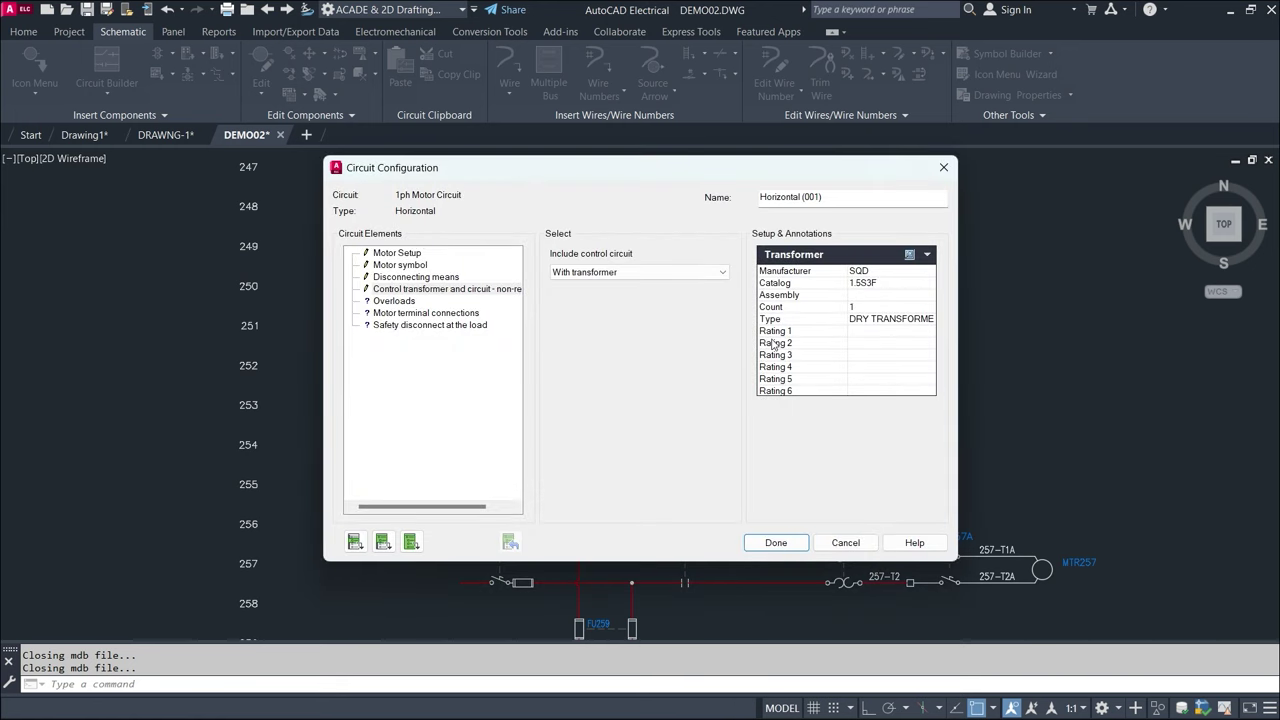
left_click(395, 302)
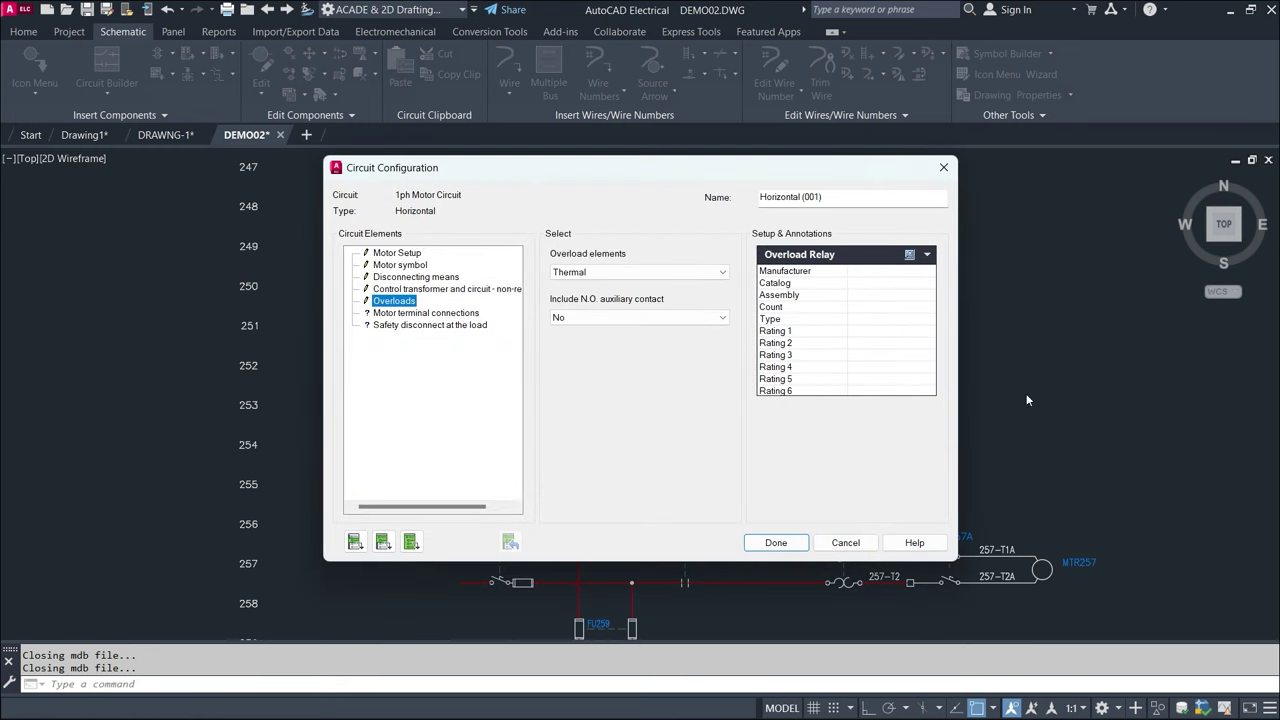
left_click(910, 254)
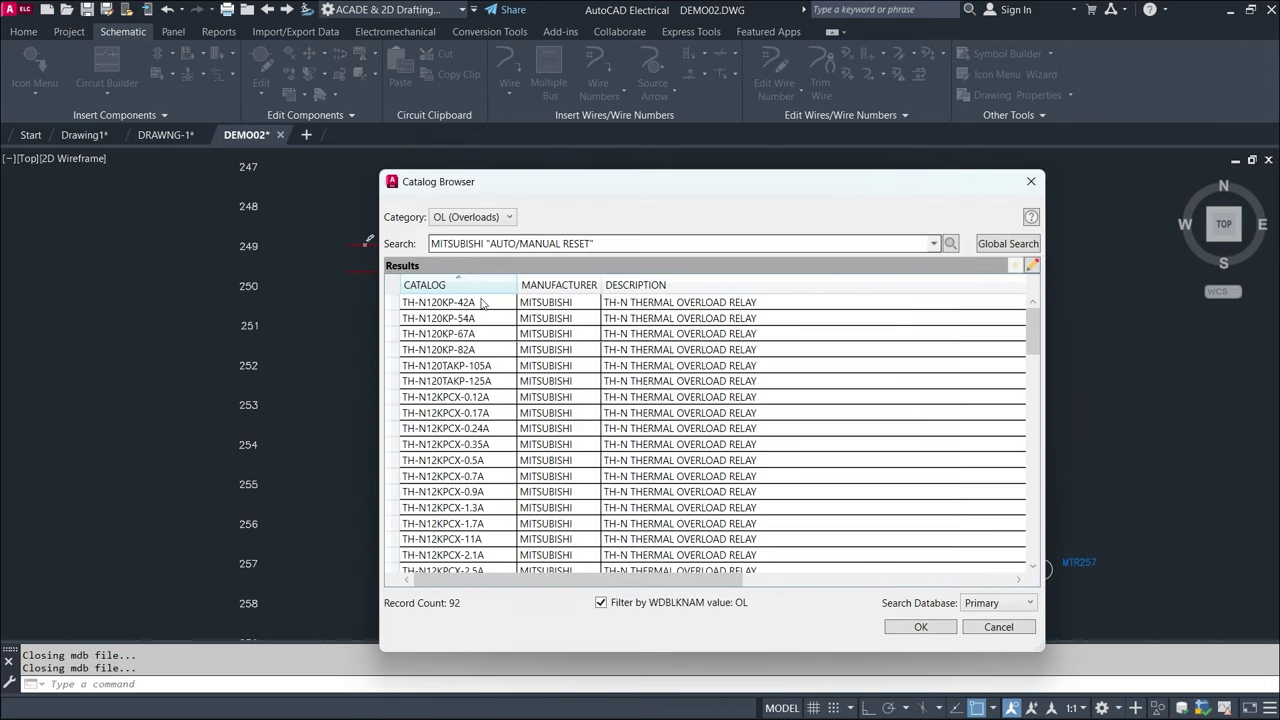
mouse_move(716, 582)
left_mouse_down()
mouse_move(992, 590)
mouse_move(617, 591)
left_mouse_up()
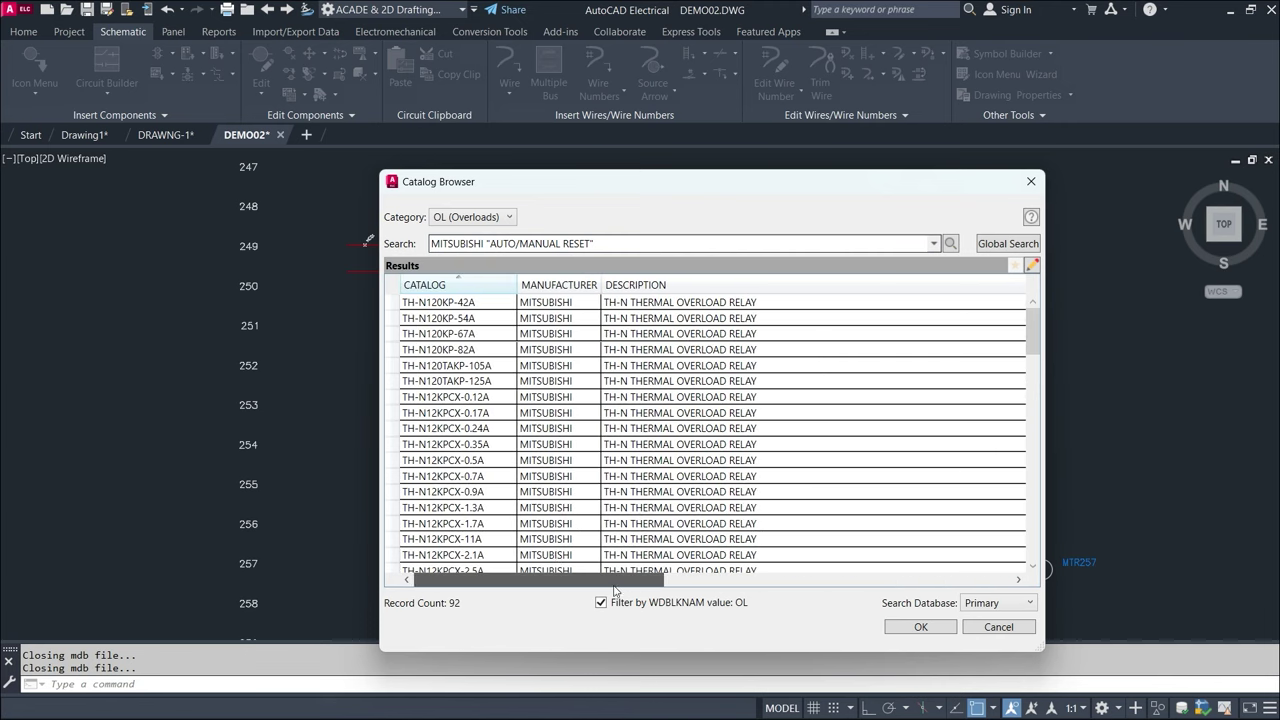
left_click(463, 309)
left_click(918, 628)
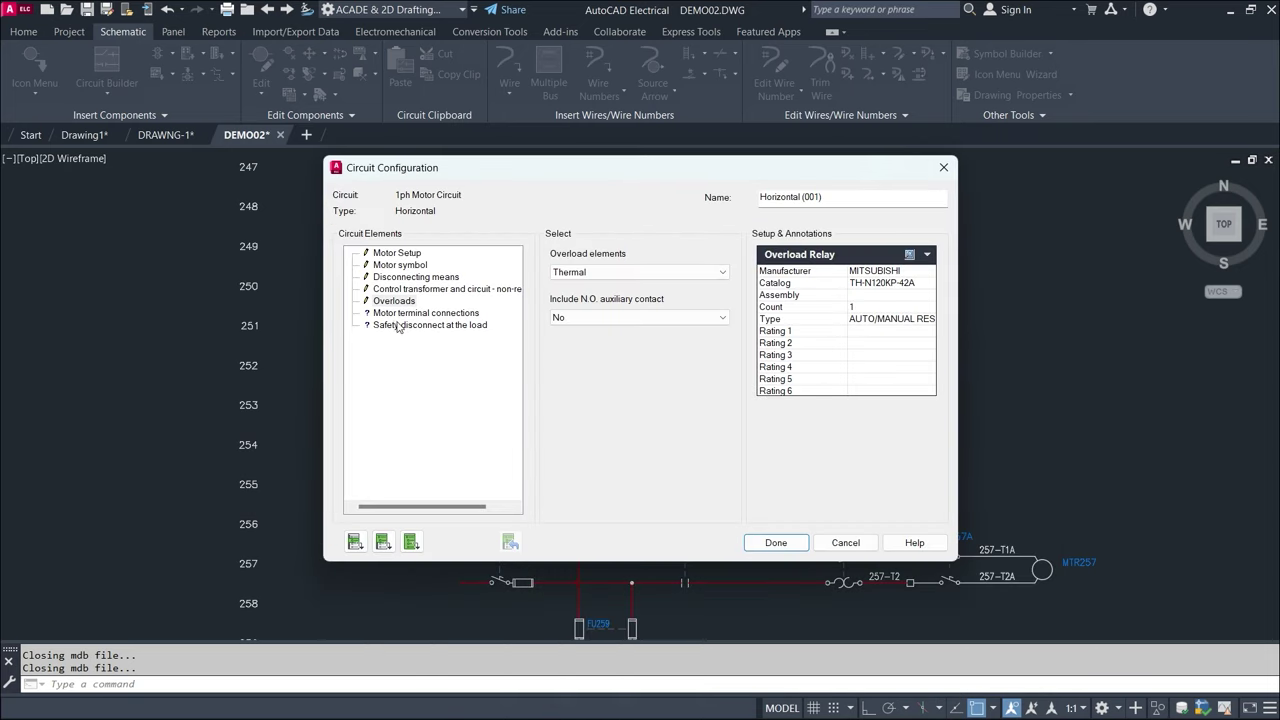
- Assign Siemens 8WA1 011-1BF22 terminals and AB 1494C-DH206-A6 safety disconnect, then finish the circuit
left_click(411, 314)
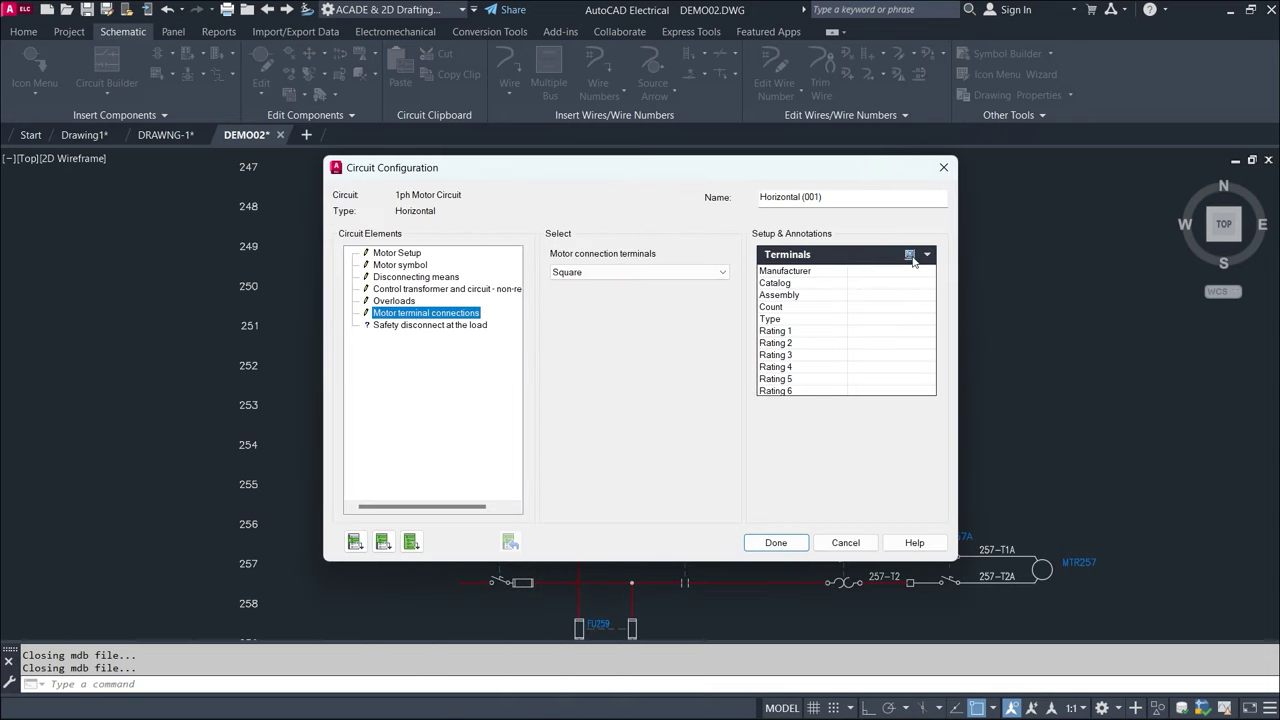
left_click(910, 256)
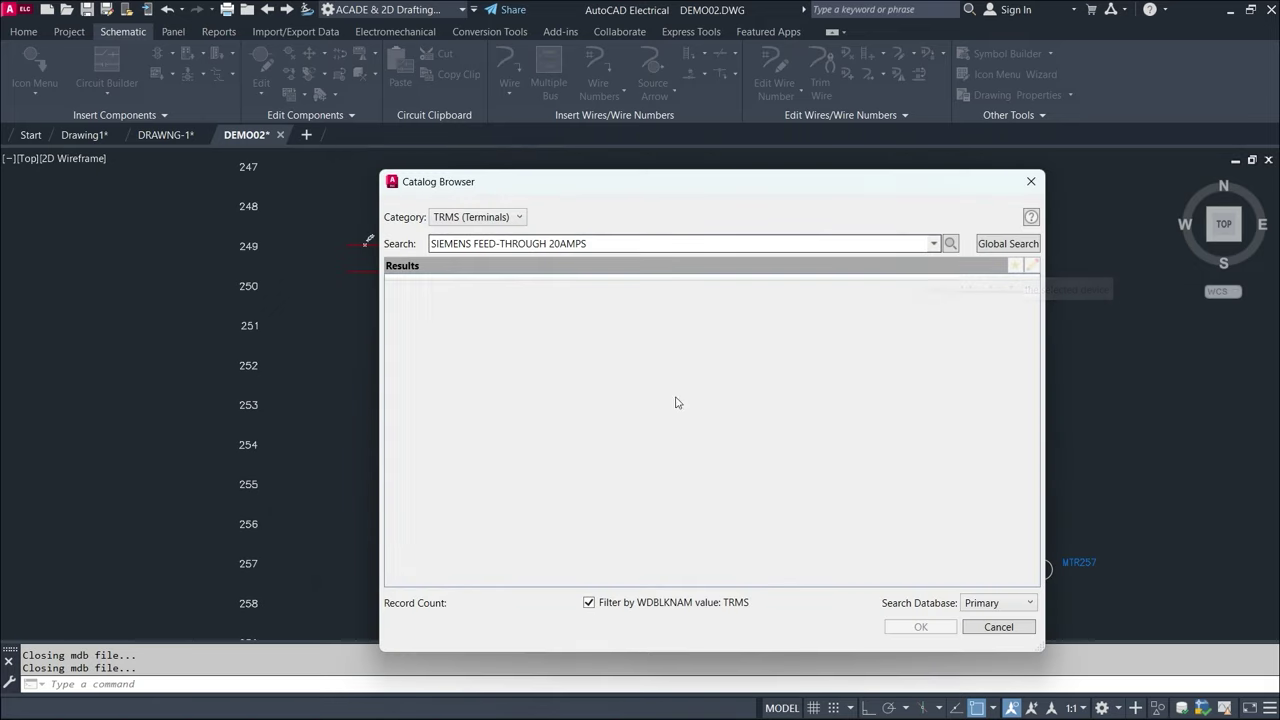
left_click(465, 352)
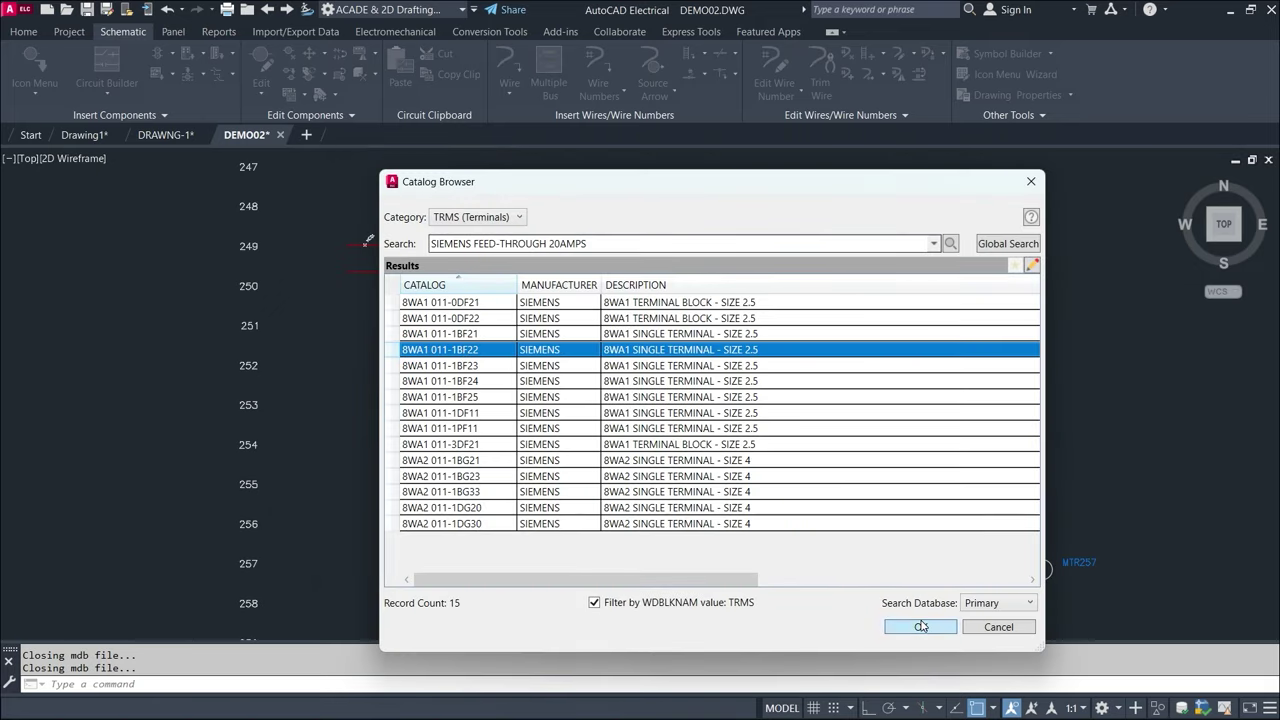
left_click(920, 626)
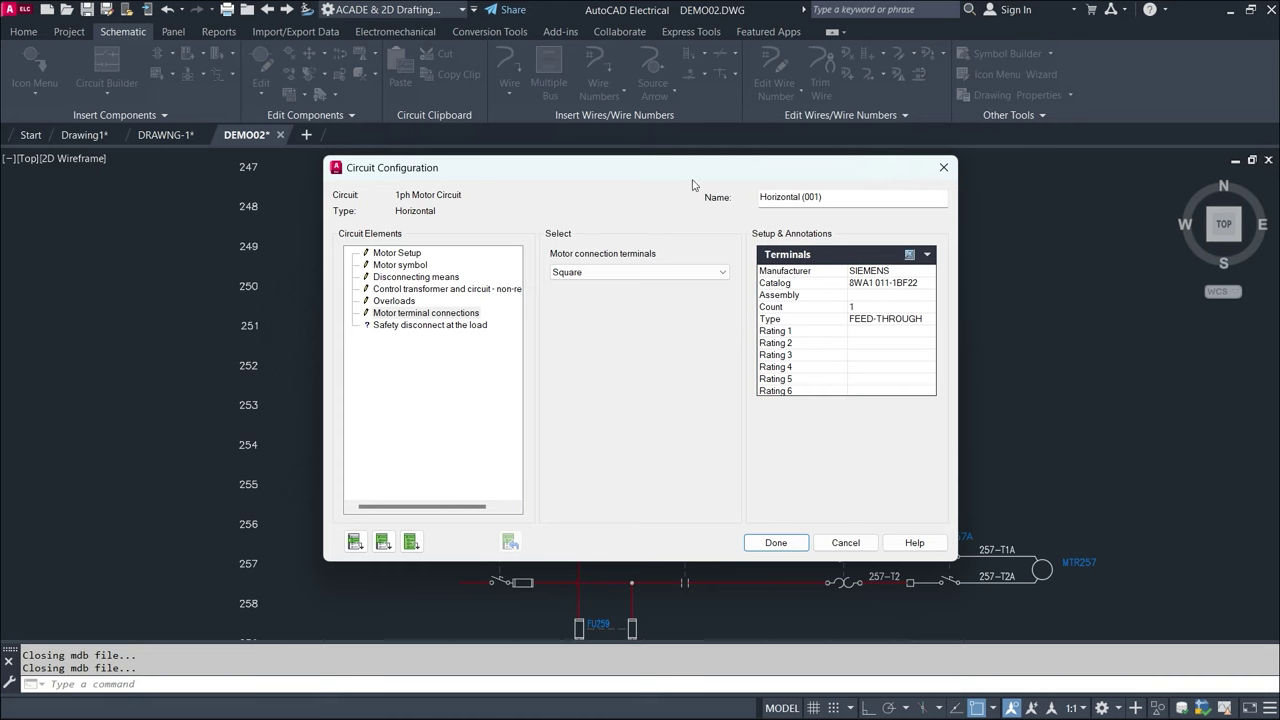
left_click(457, 332)
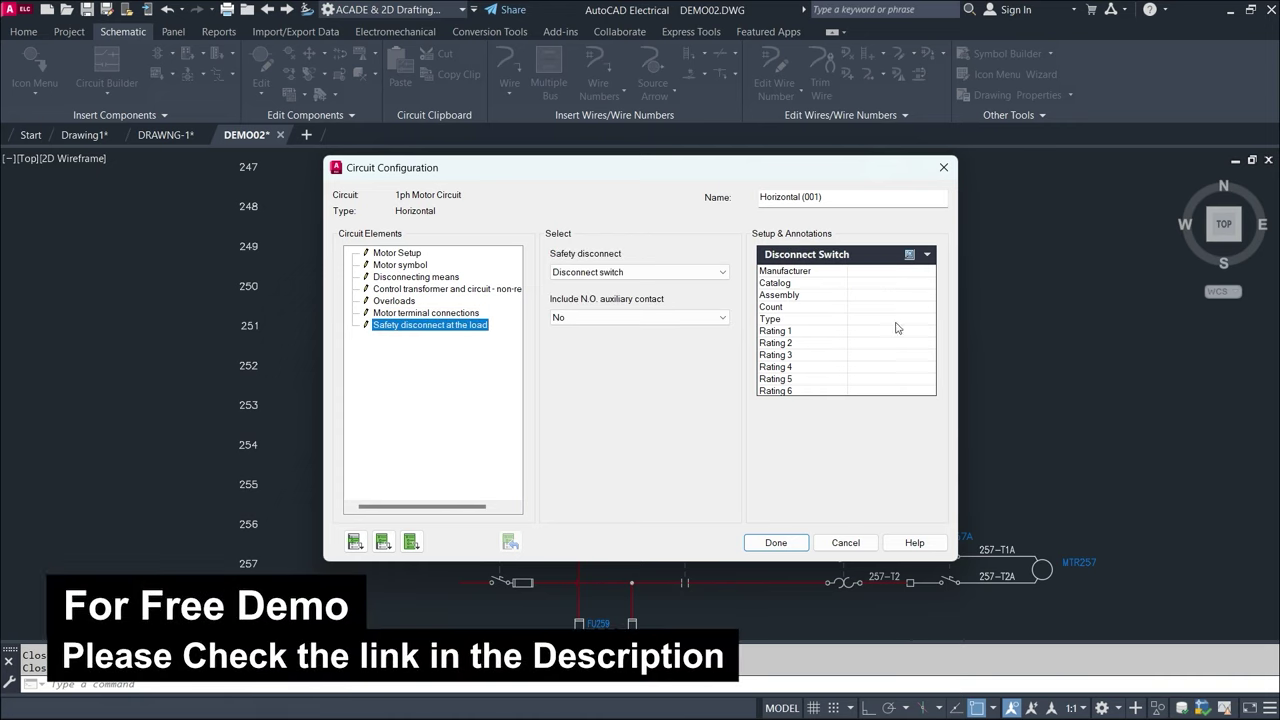
key("Return")
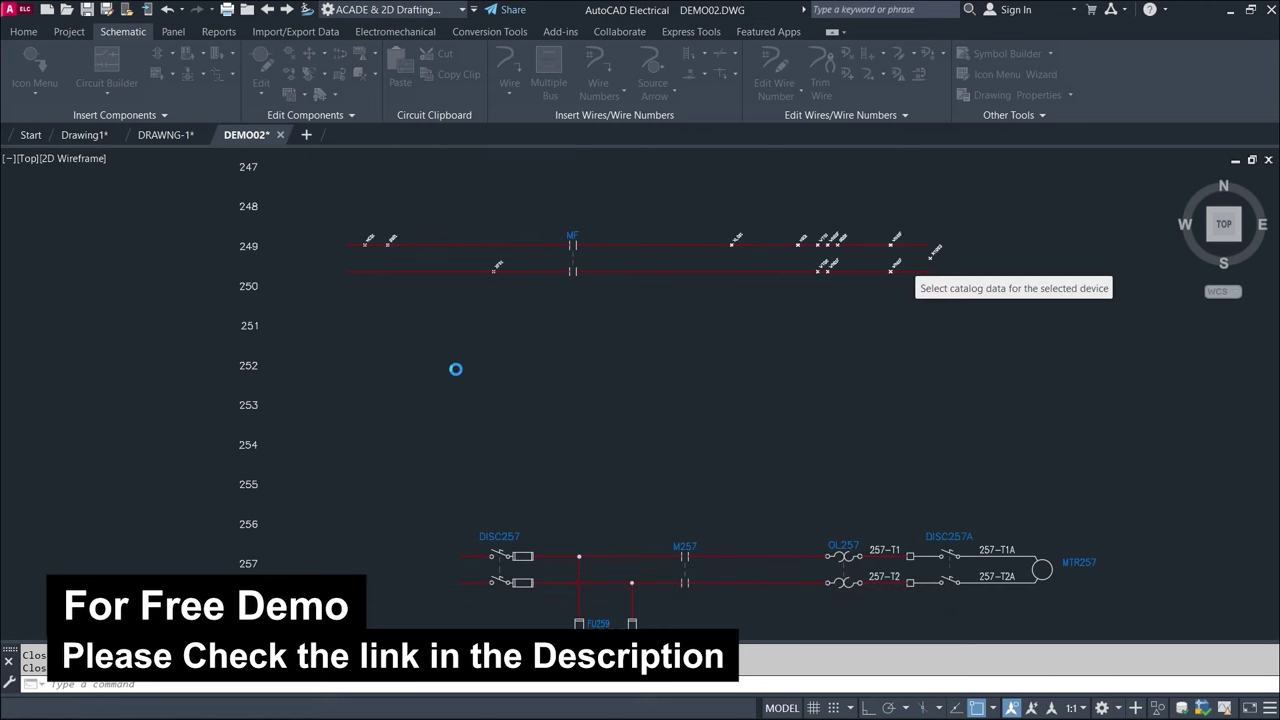
left_click(488, 412)
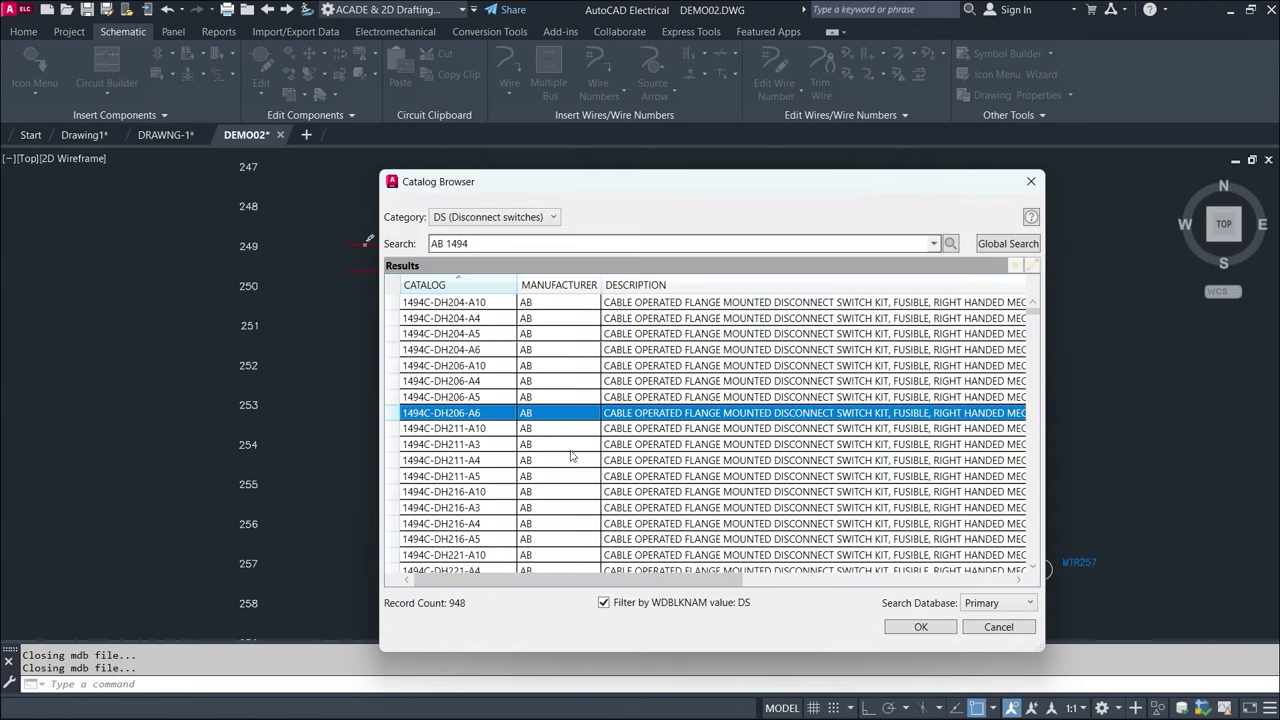
left_click(950, 629)
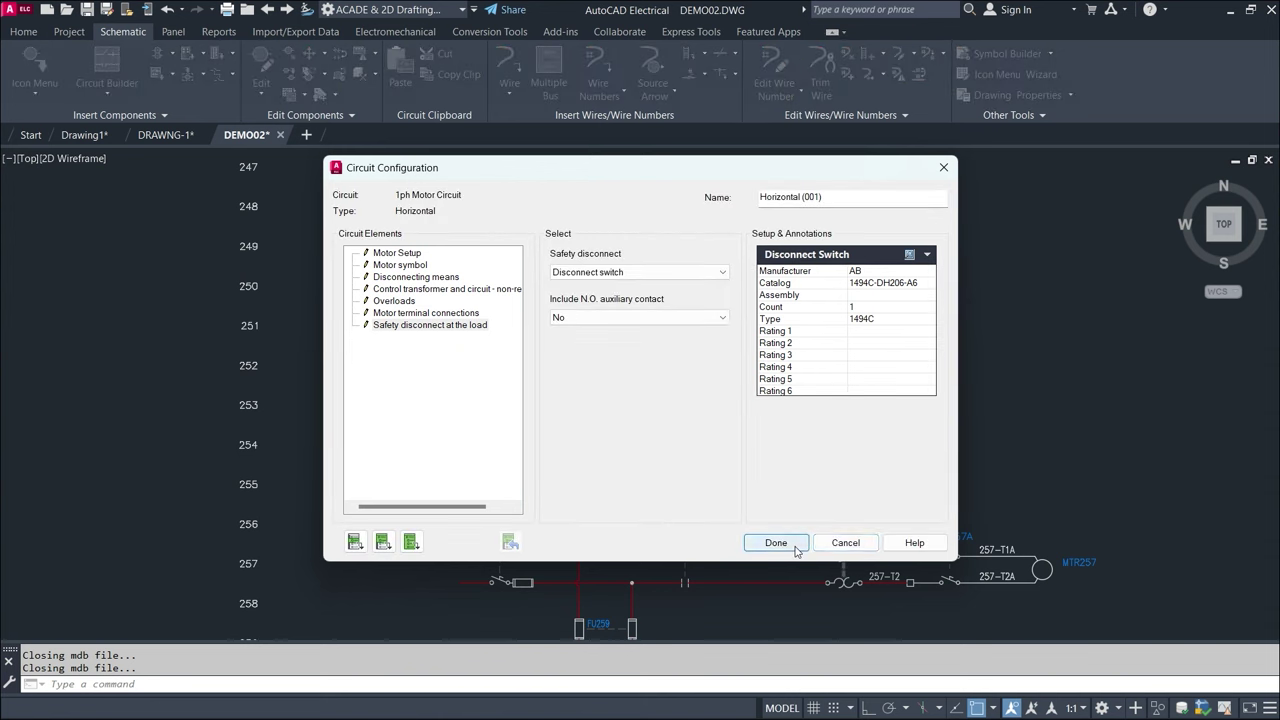
left_click(796, 548)
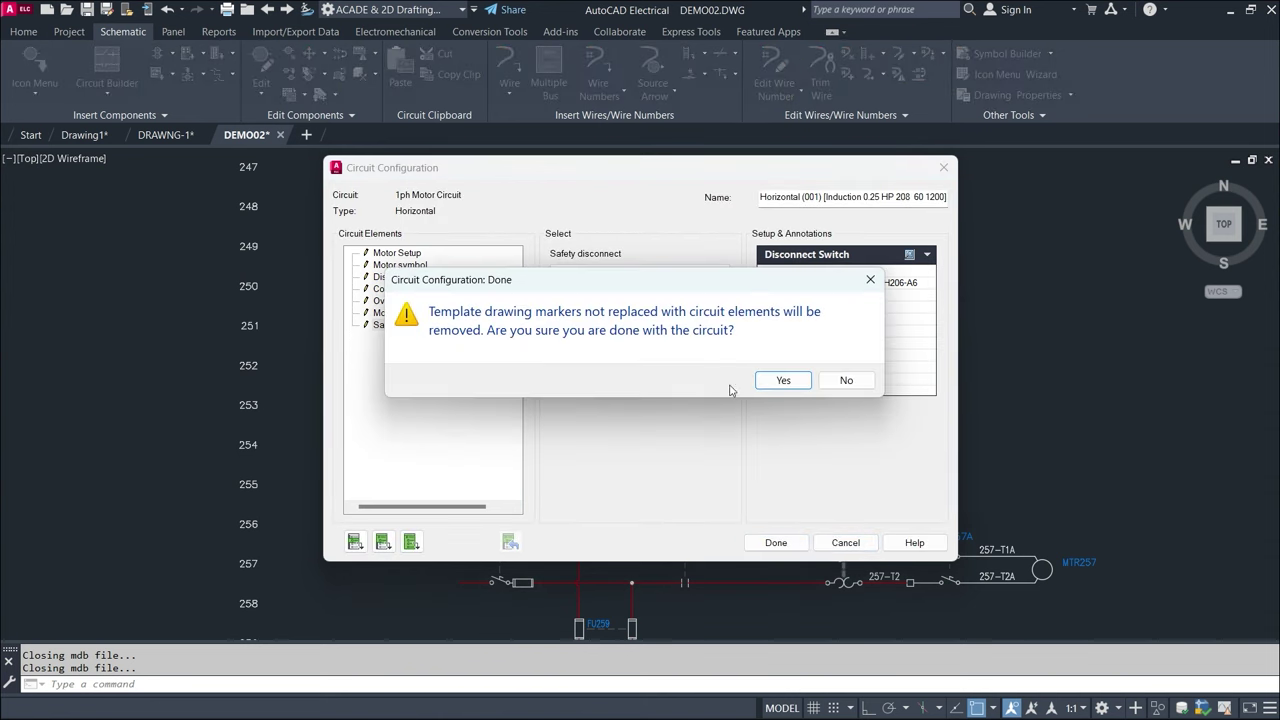
left_click(784, 381)
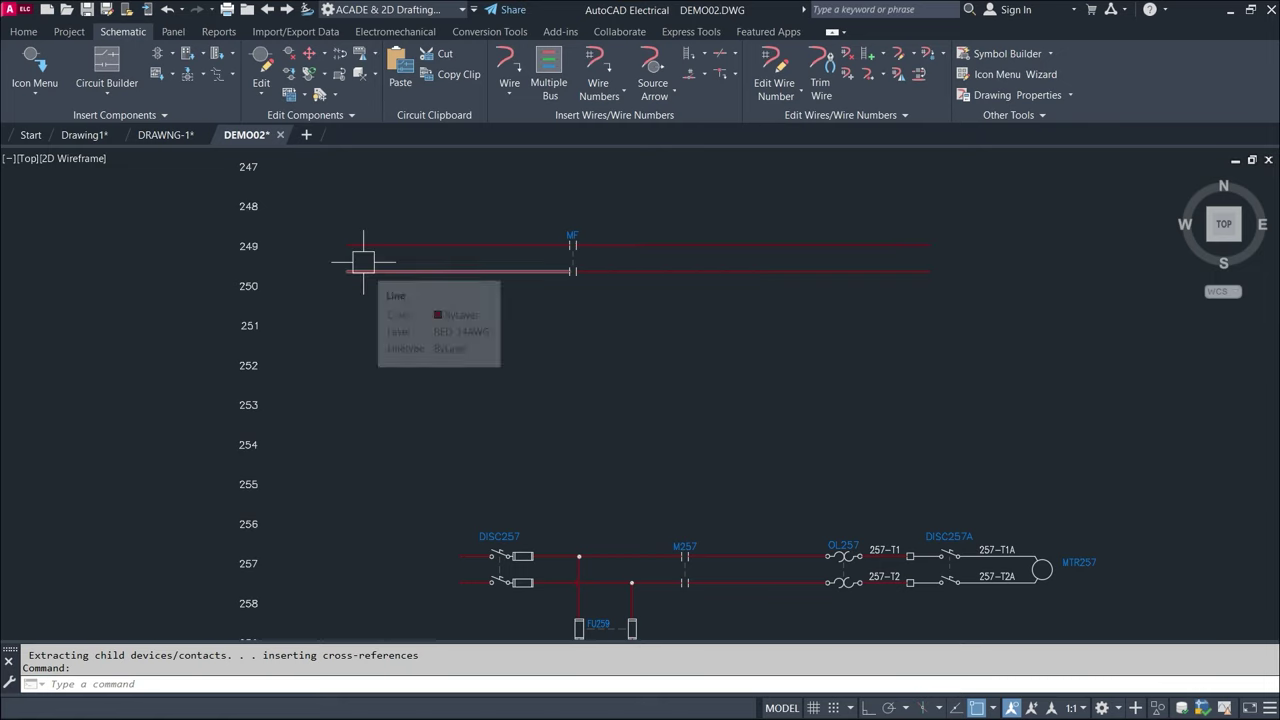
- Undo three times to remove the inserted circuit and its MF contact
key("ctrl+z")
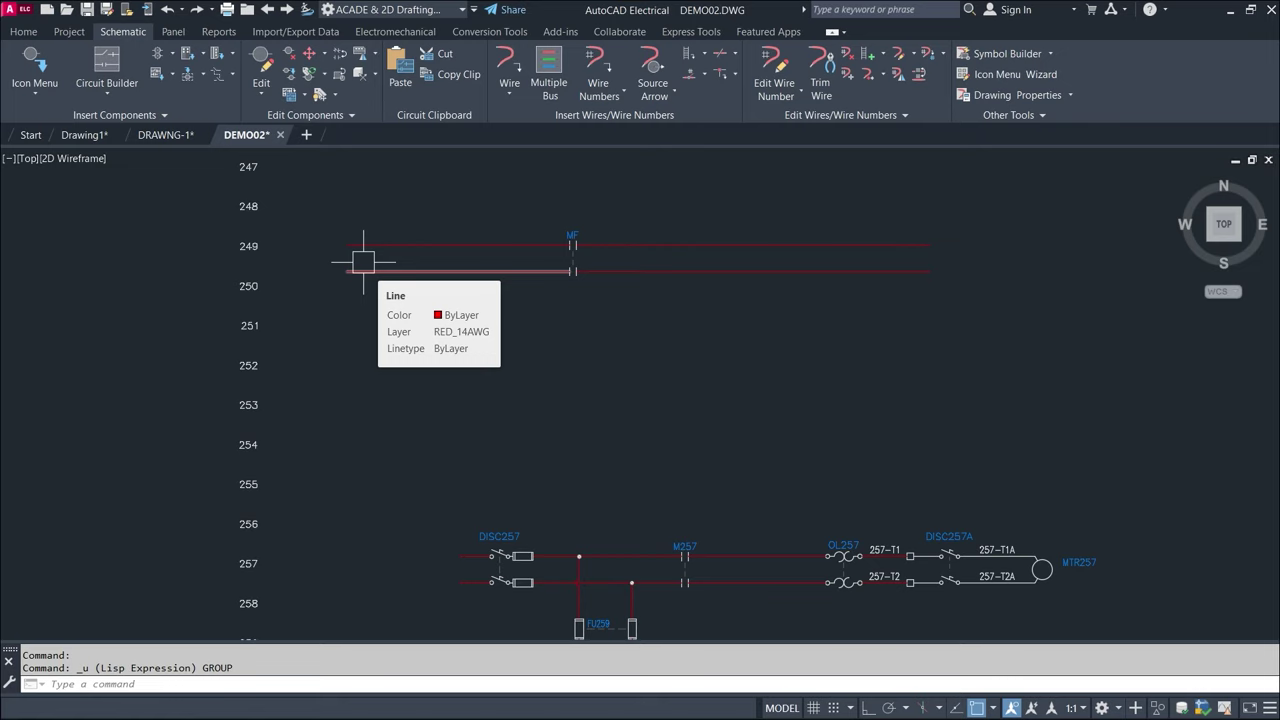
key("ctrl+z")
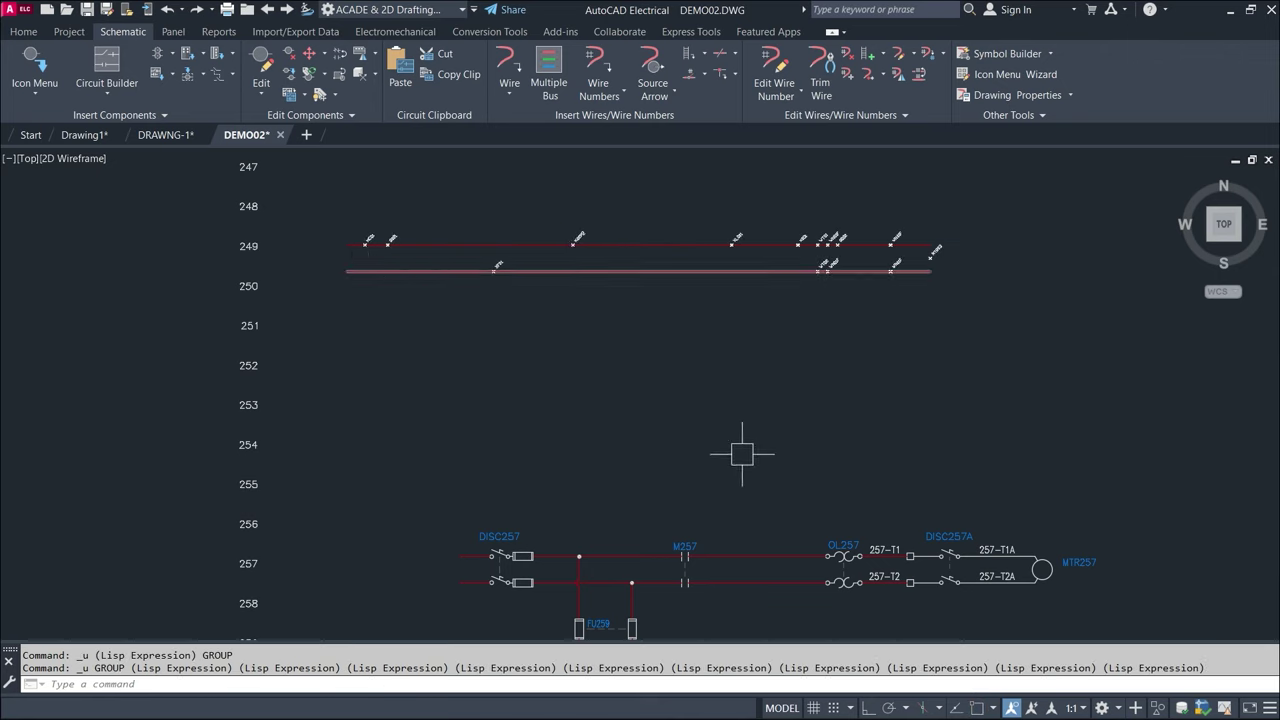
key("ctrl+z")
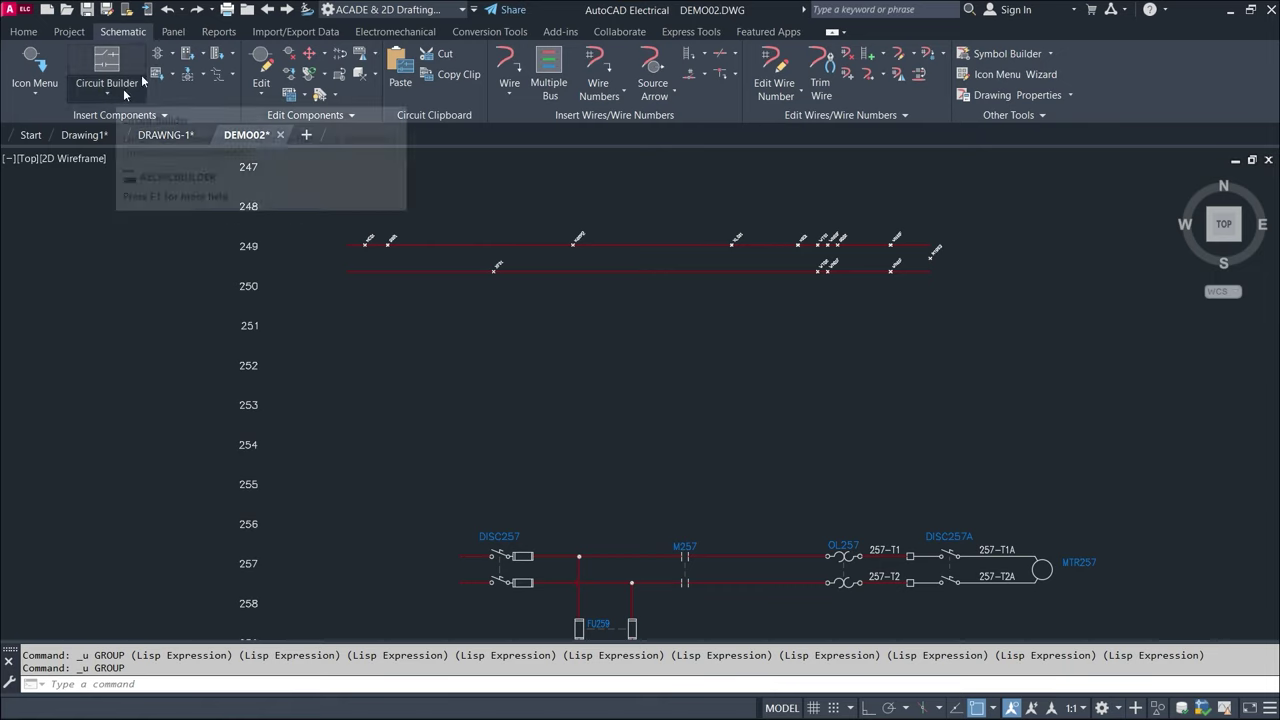
- Insert saved User Circuit 21 at default scale below the existing rungs of DEMO02
left_click(174, 73)
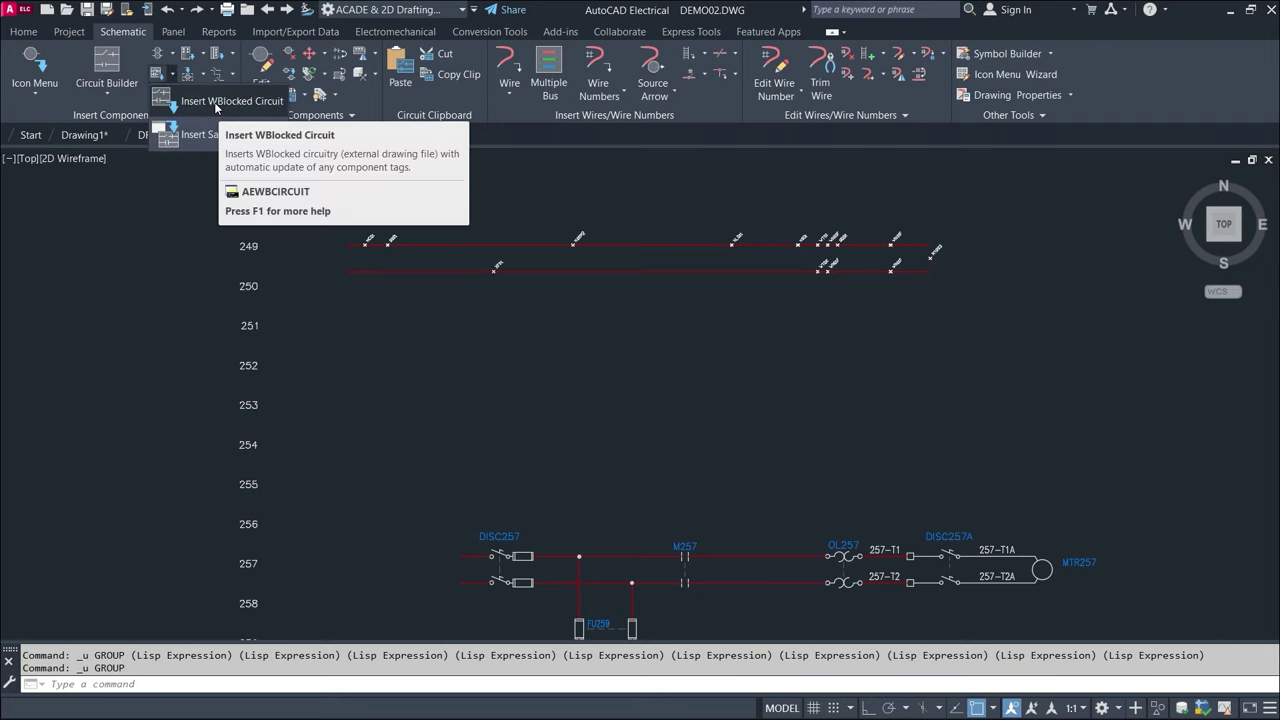
left_click(200, 134)
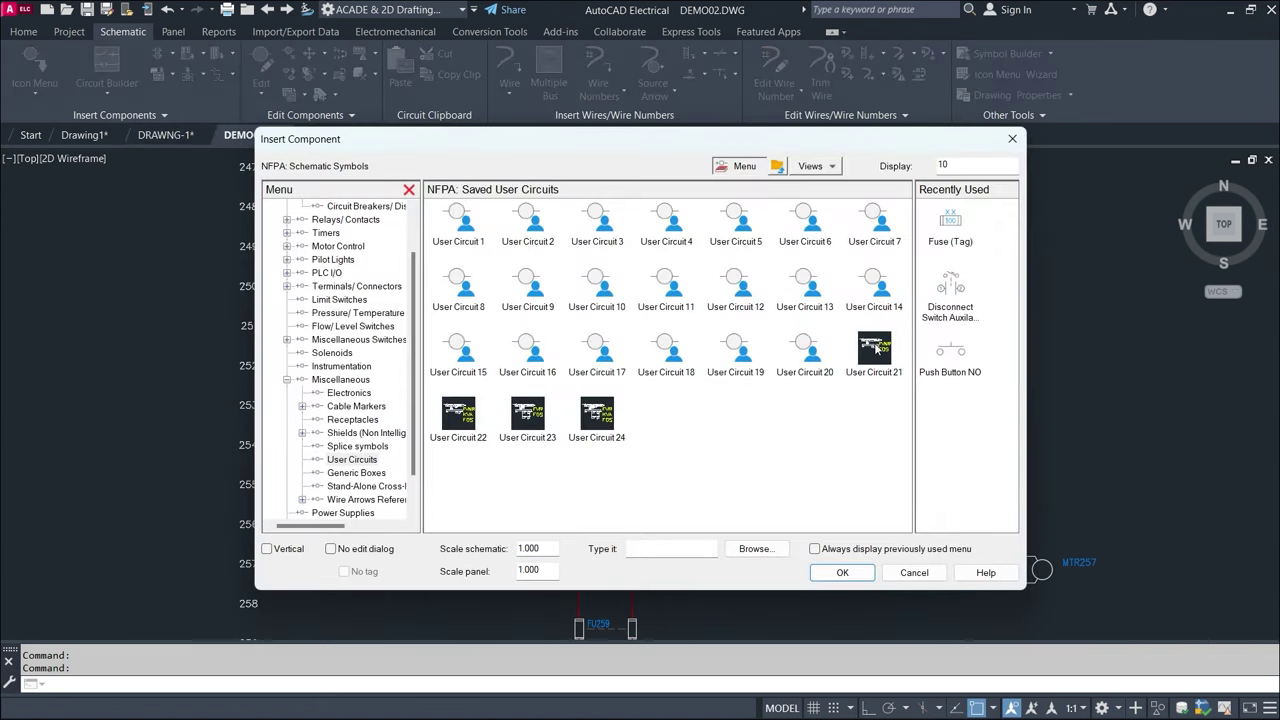
double_click(876, 348)
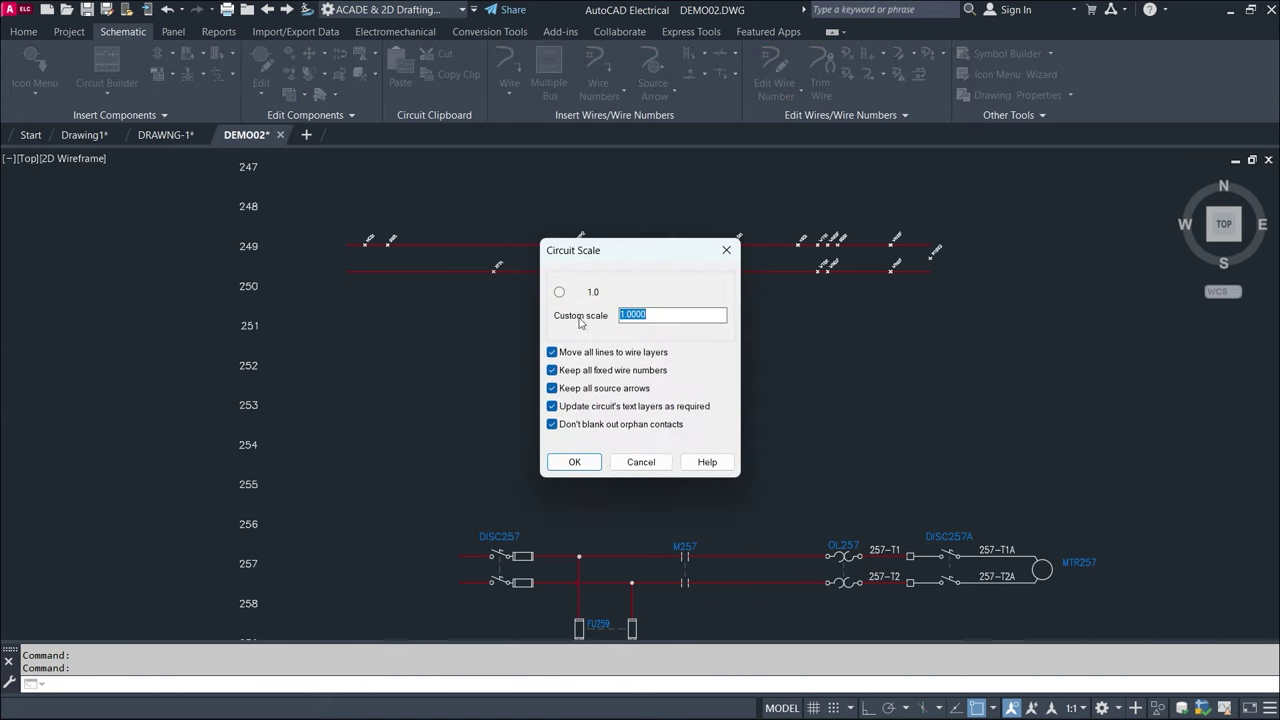
left_click(572, 461)
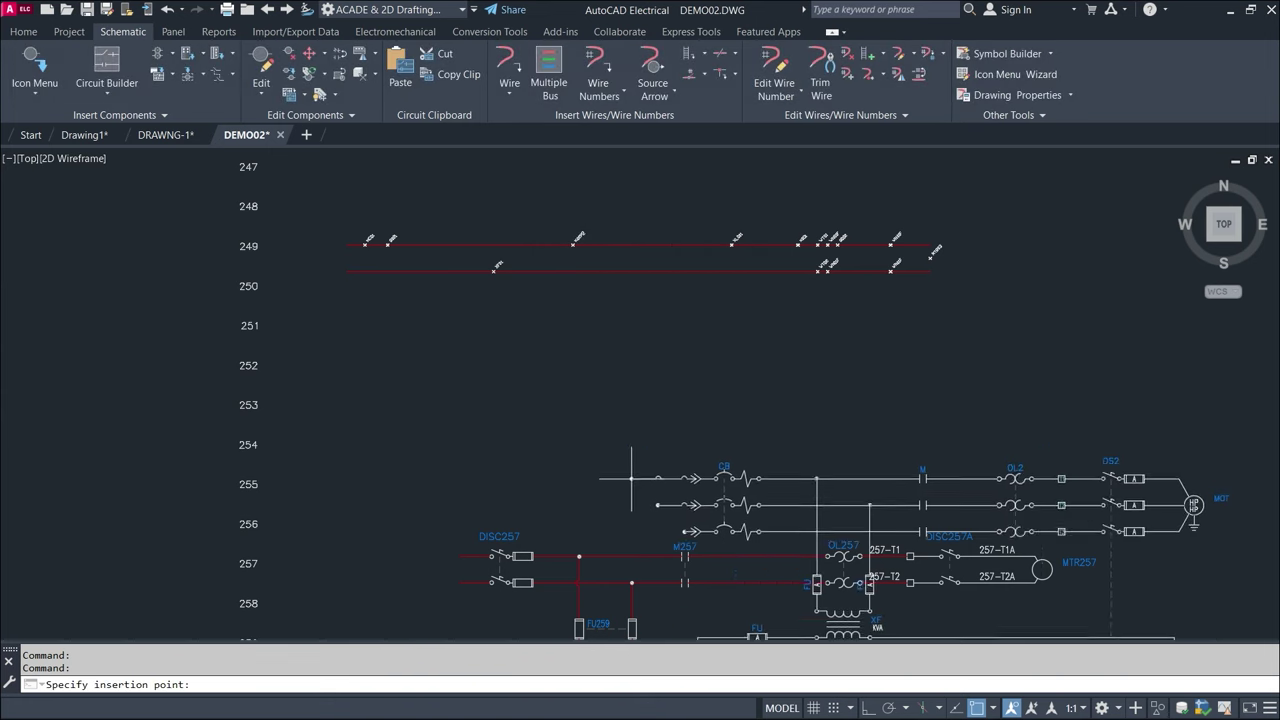
scroll(631, 479, "down", 3)
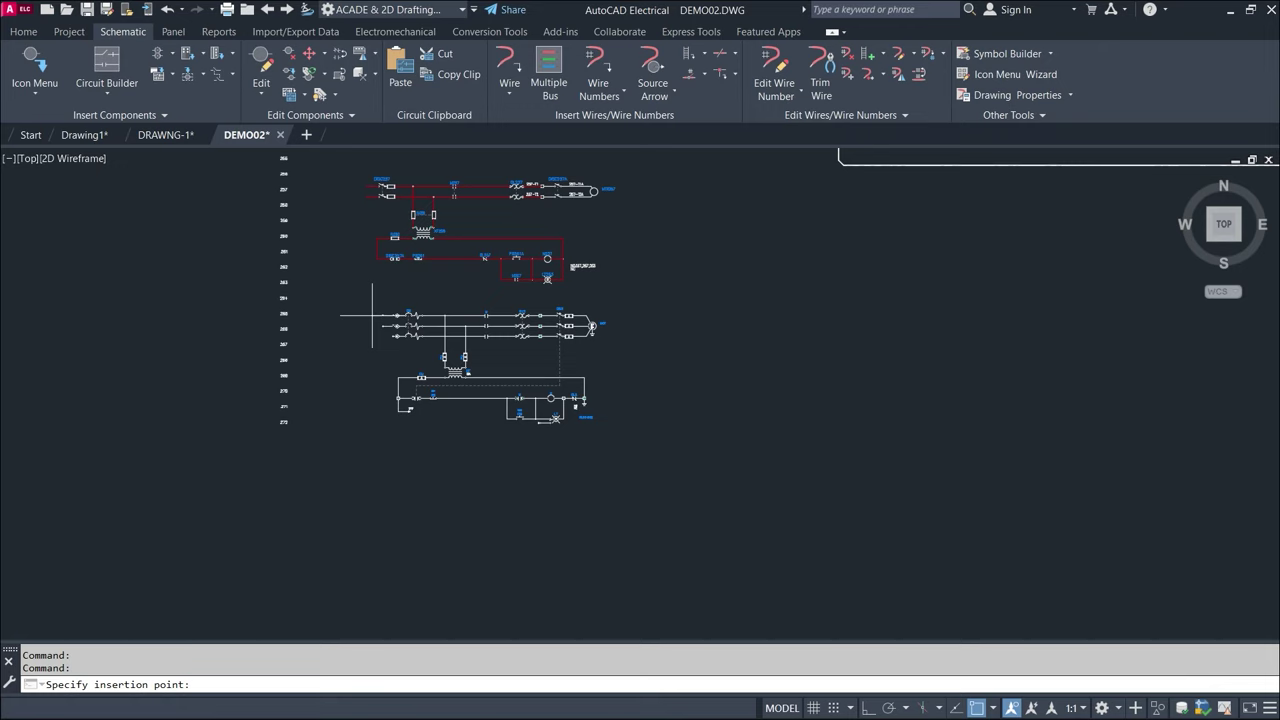
left_click(358, 311)
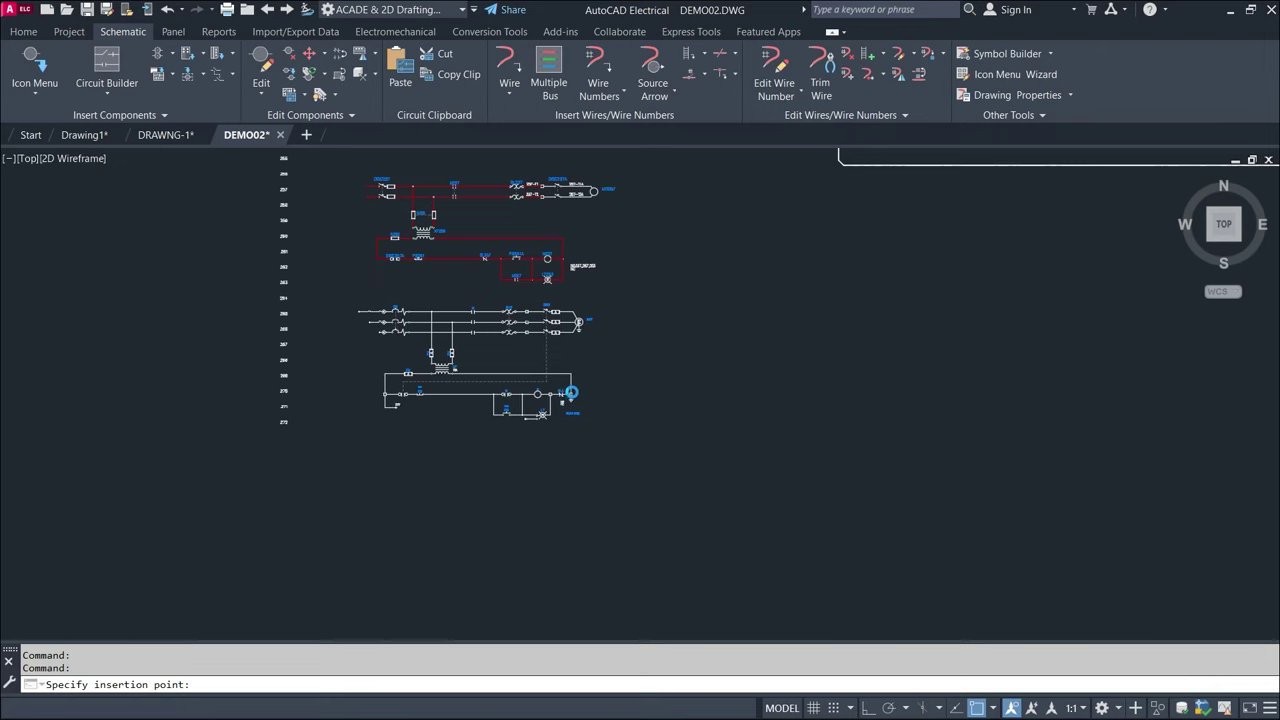
scroll(502, 296, "up", 4)
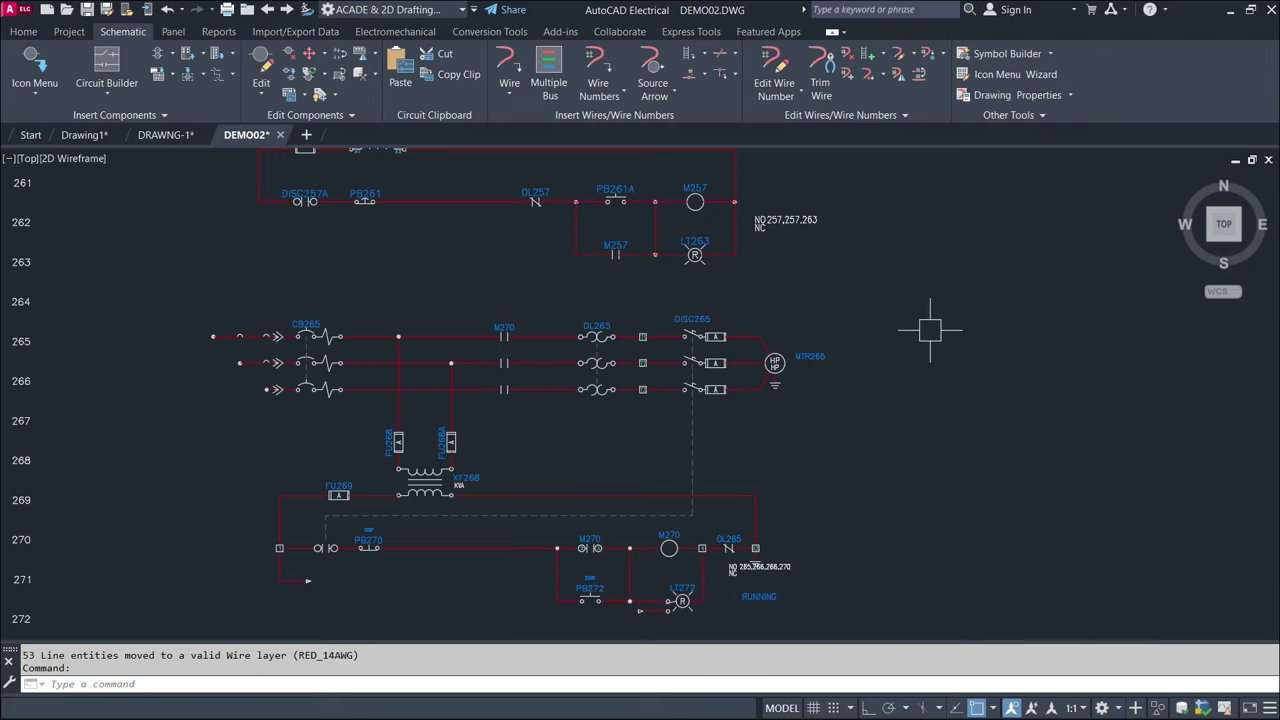
middle_click_drag(863, 437, 885, 595)
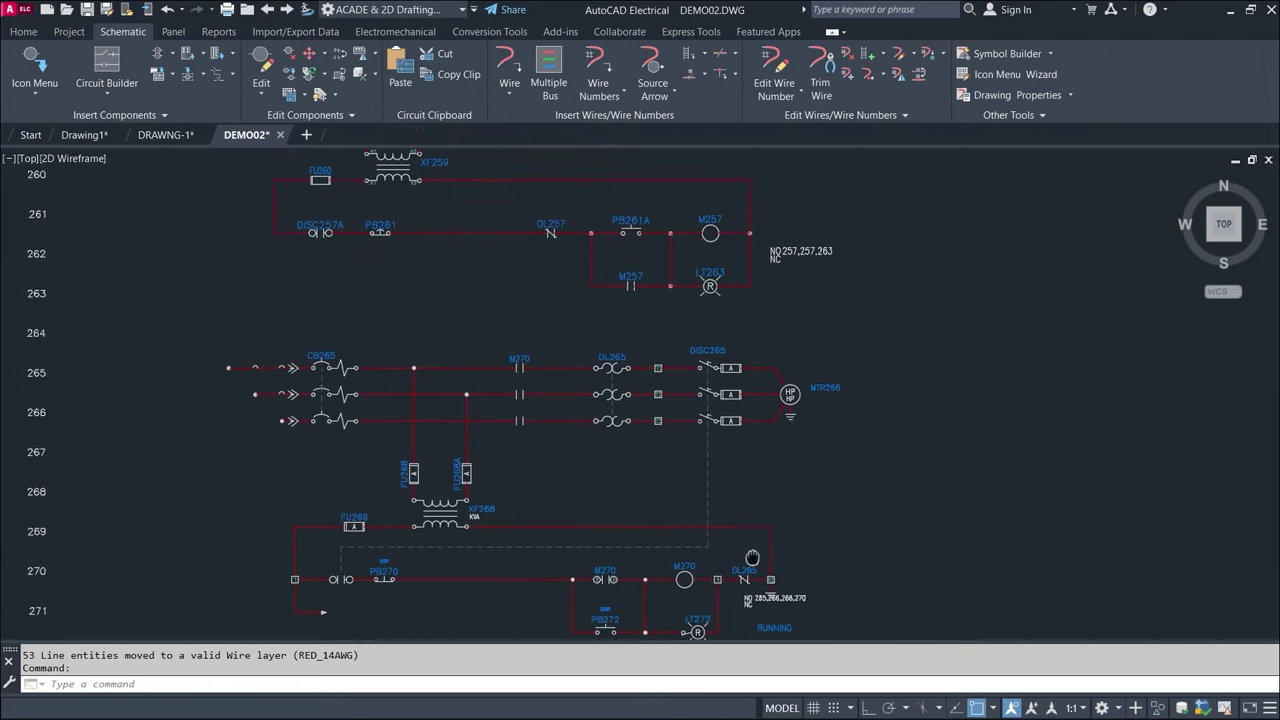
middle_click_drag(908, 463, 908, 257)
scroll(860, 257, "down", 1)
scroll(700, 230, "down", 2)
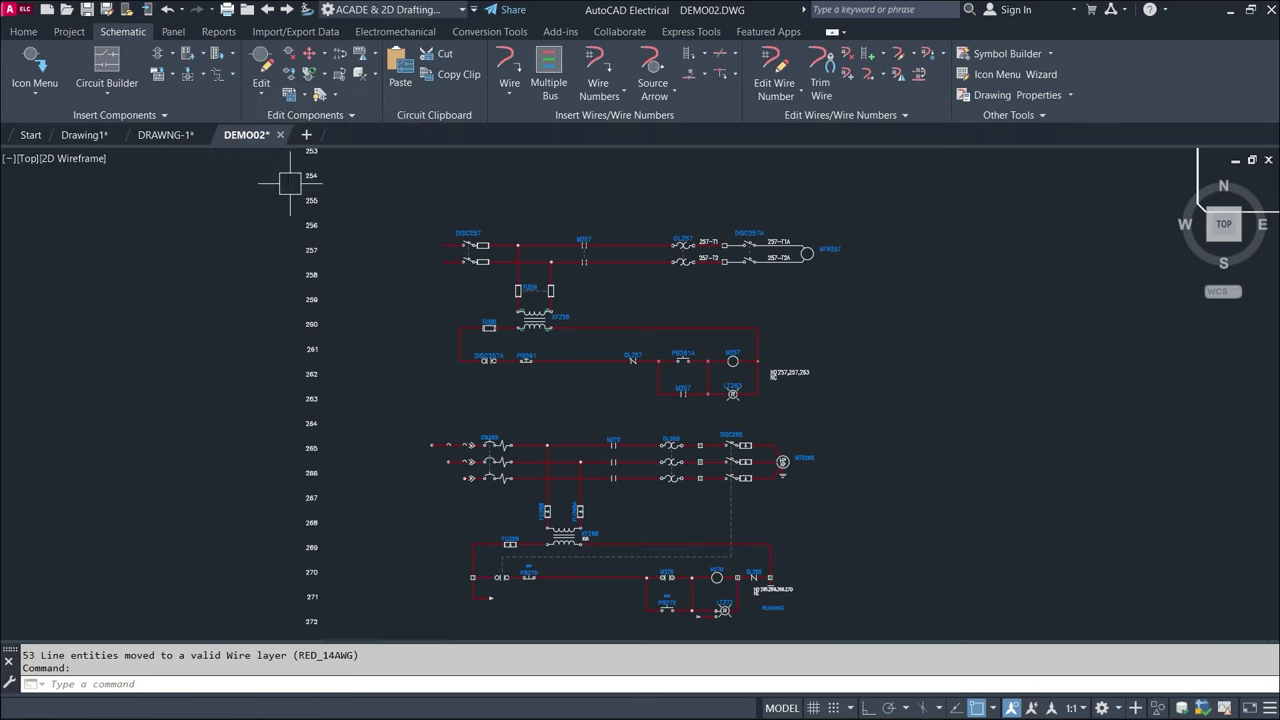
scroll(705, 350, "down", 3)
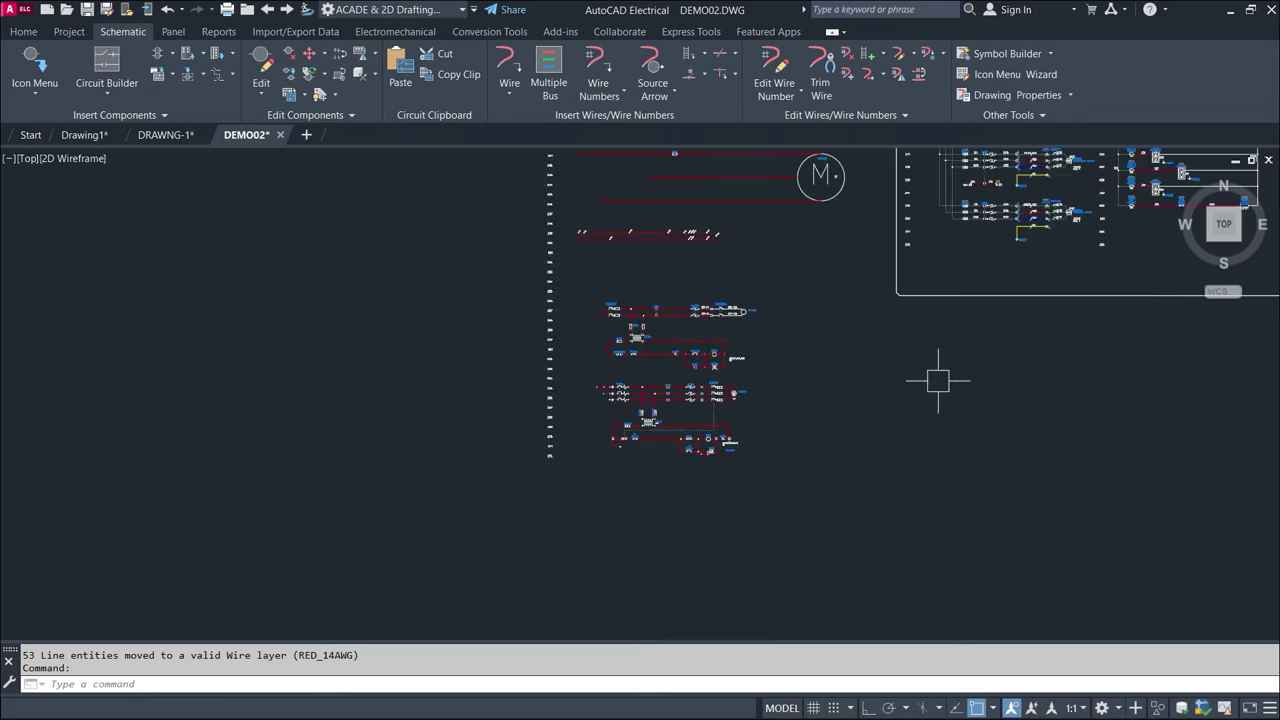
middle_click_drag(1074, 346, 821, 386)
middle_click_drag(692, 484, 696, 478)
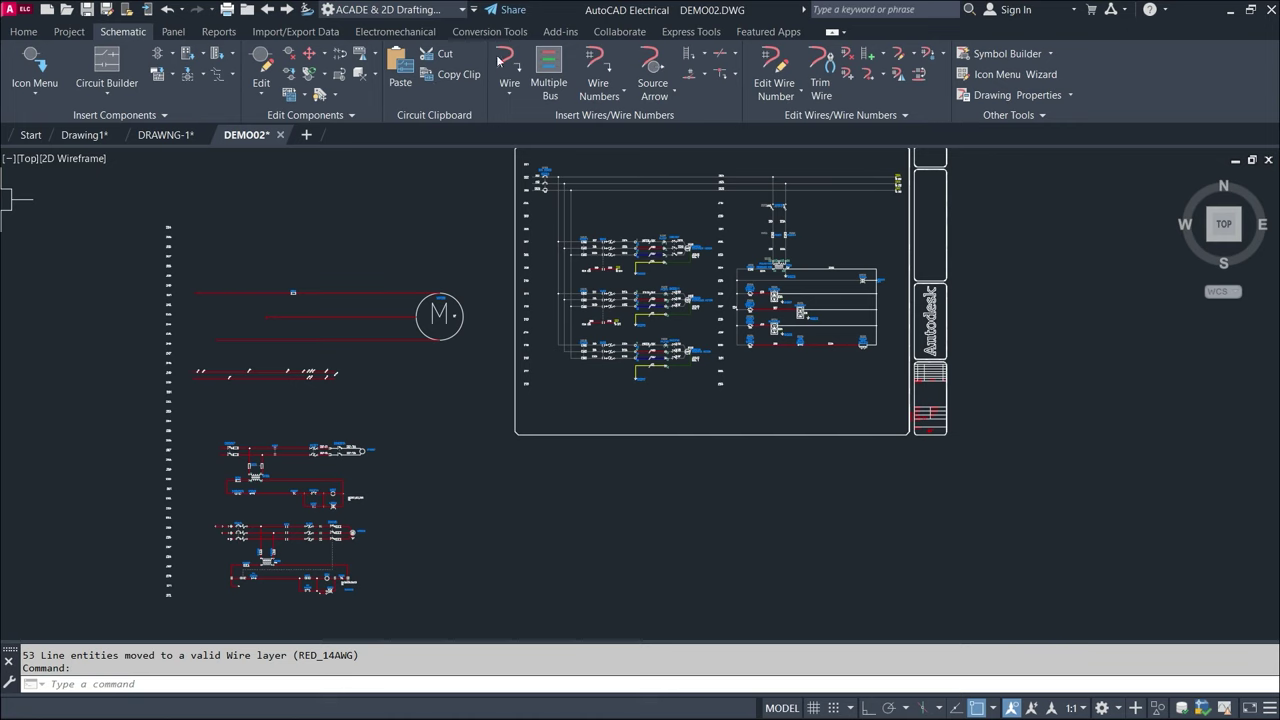
- Open Project Manager, expand the PANEL folder and open demo08.dwg
left_click(72, 36)
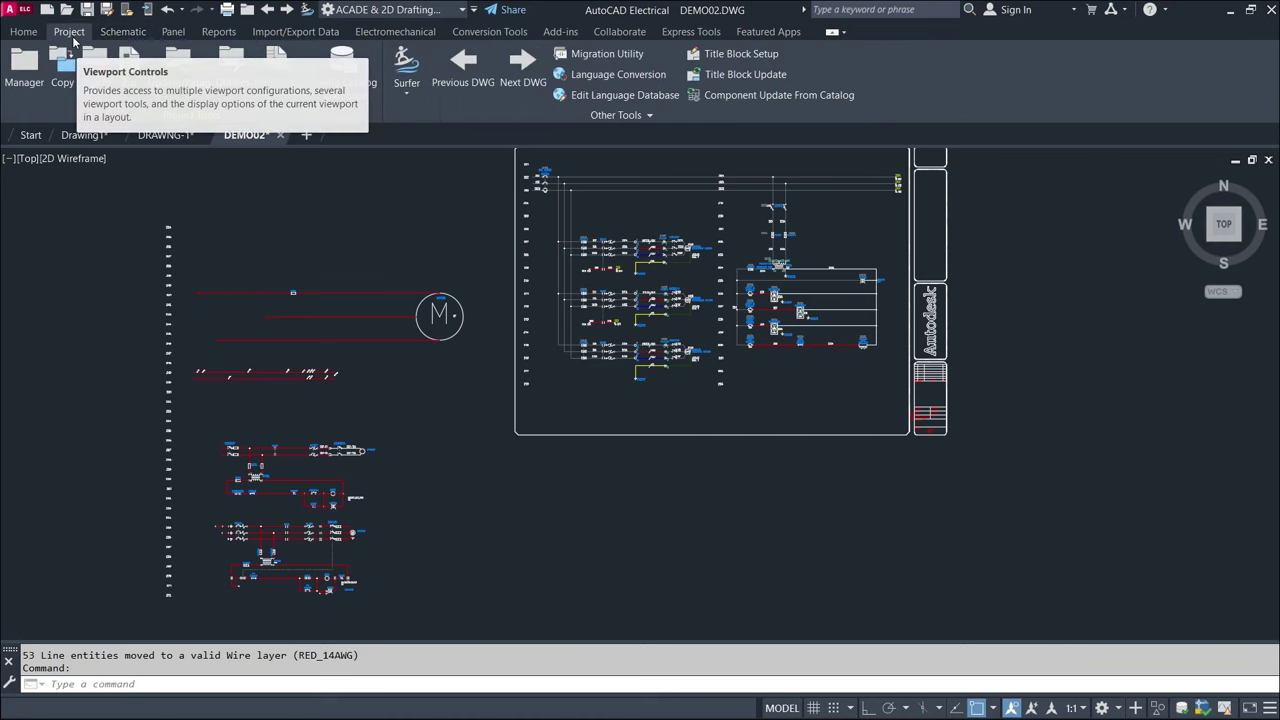
left_click(137, 34)
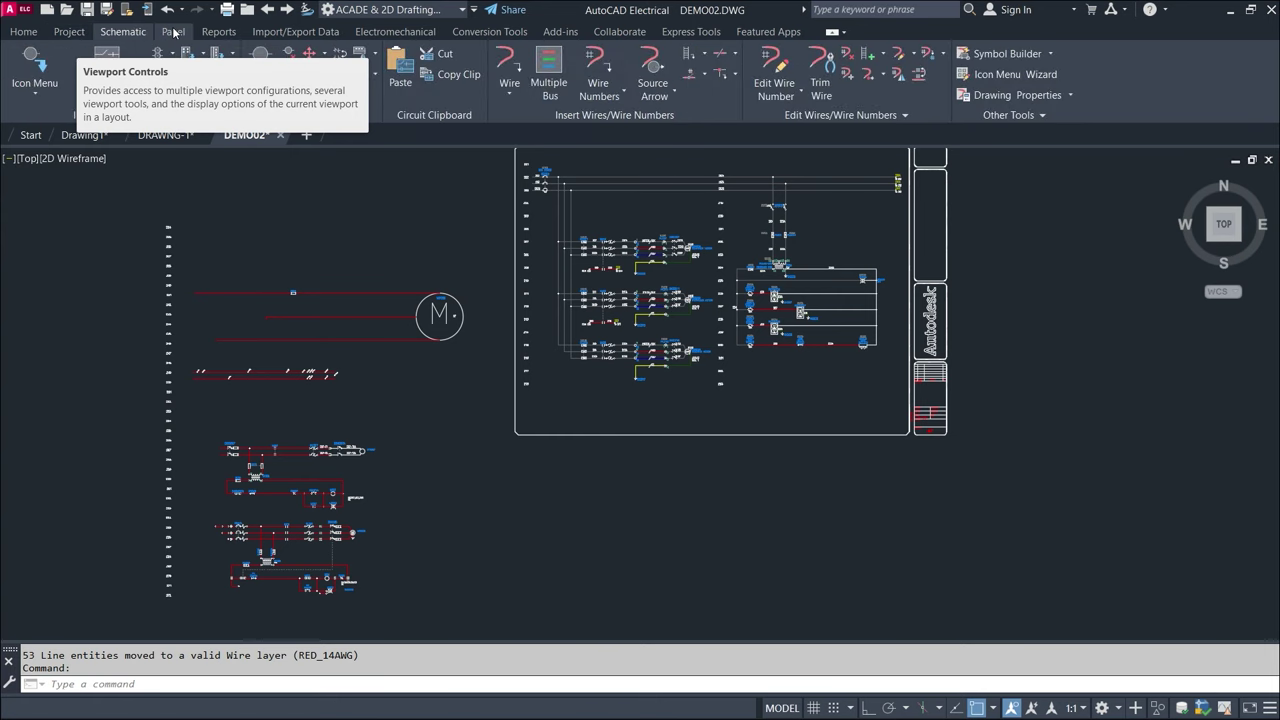
left_click(173, 32)
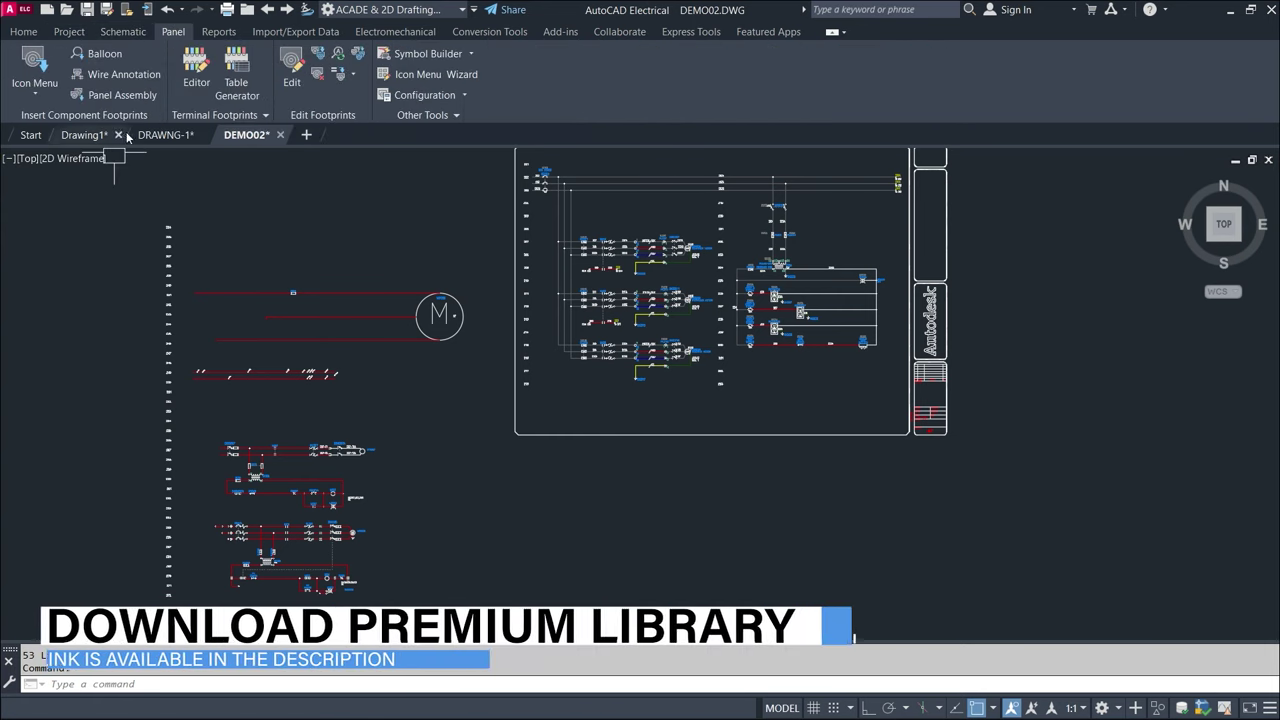
left_click(94, 136)
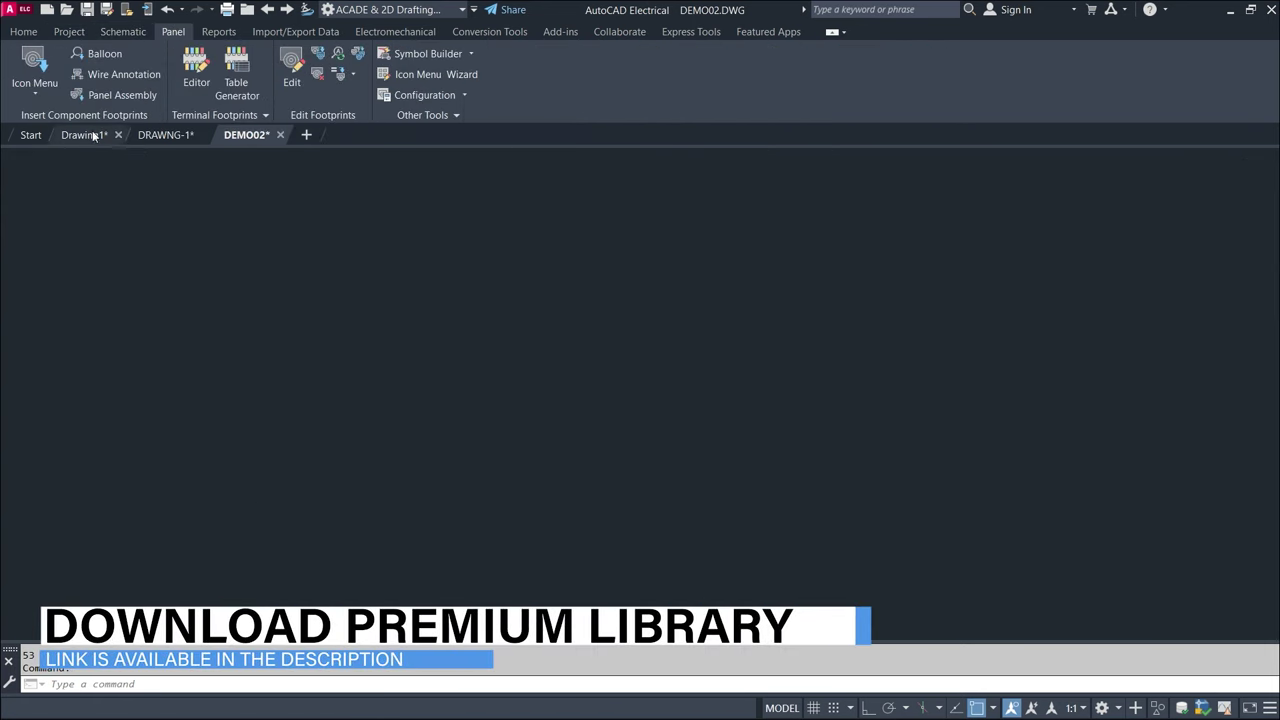
left_click(69, 31)
left_click(24, 70)
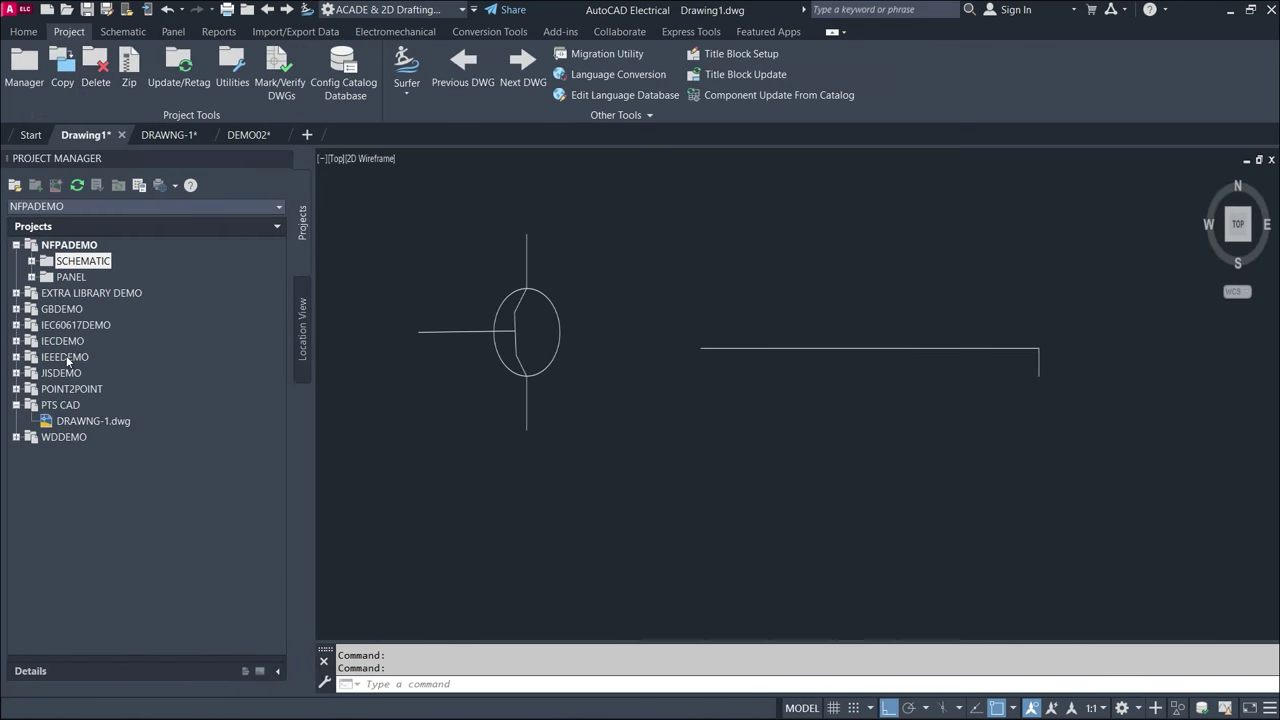
double_click(43, 262)
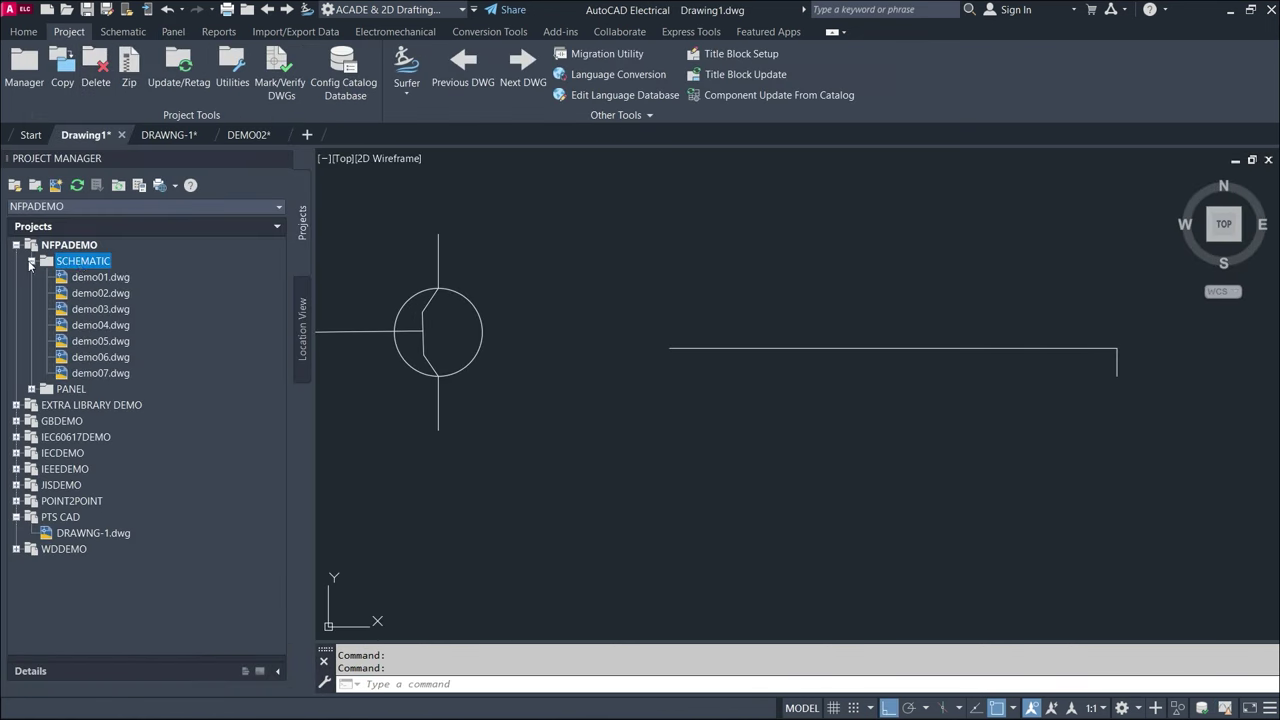
left_click(32, 261)
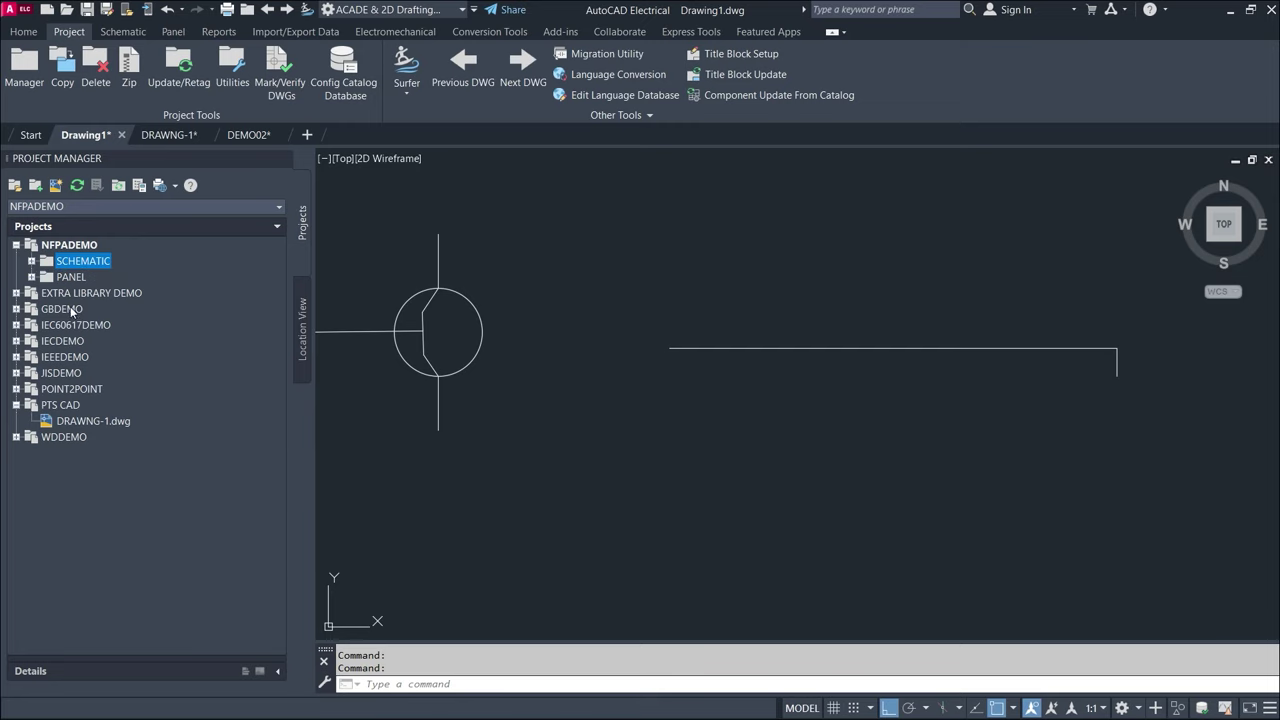
double_click(75, 278)
double_click(94, 295)
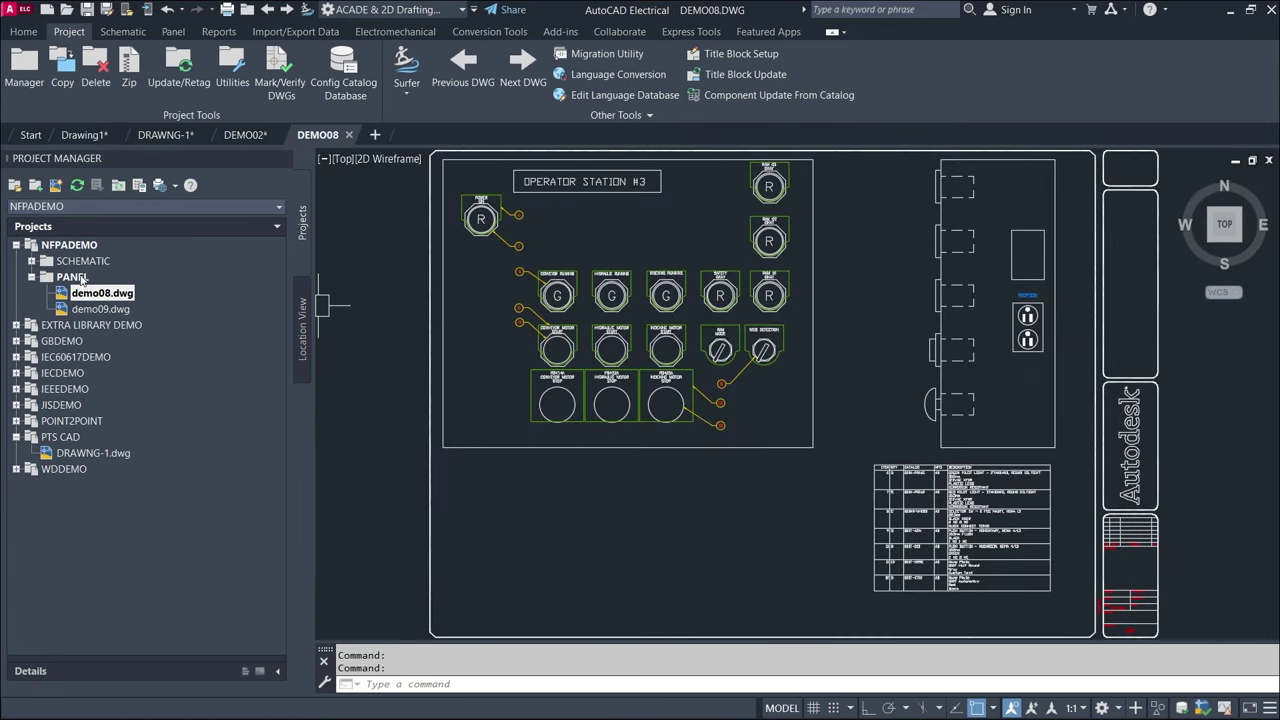
- Open the demo02 schematic, then return to demo08 and collapse the project folders
left_click(31, 277)
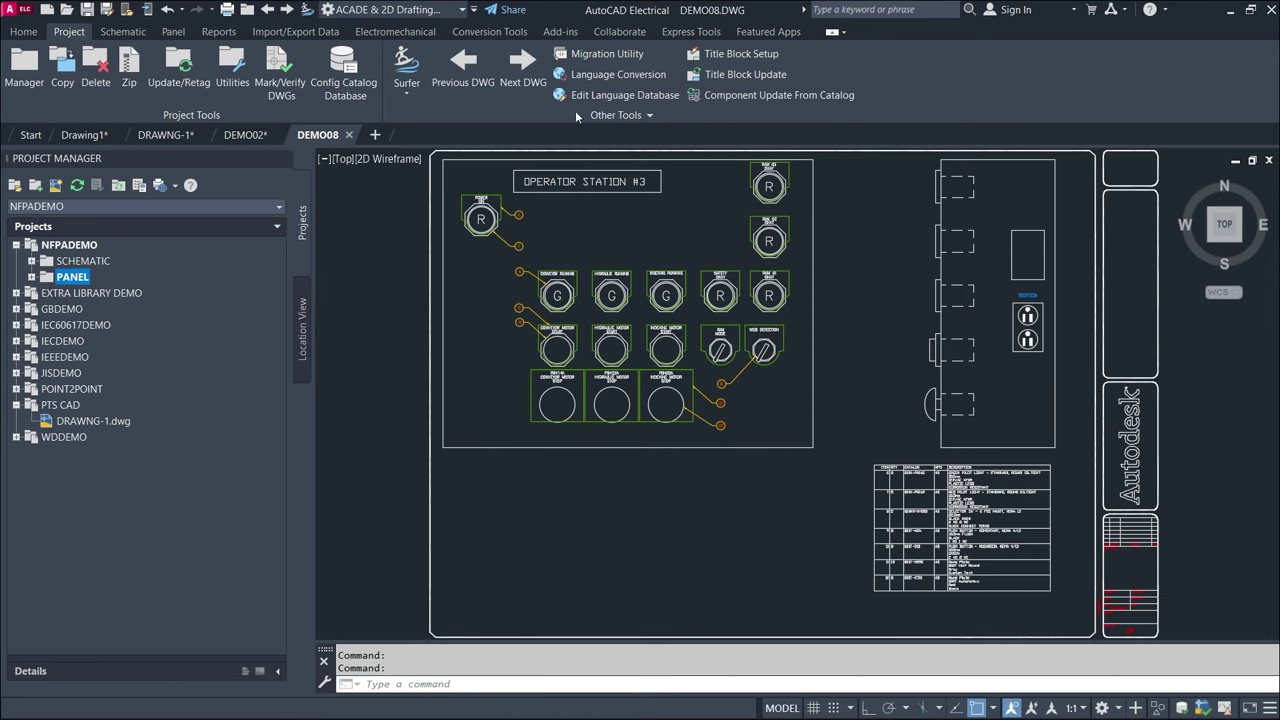
double_click(86, 263)
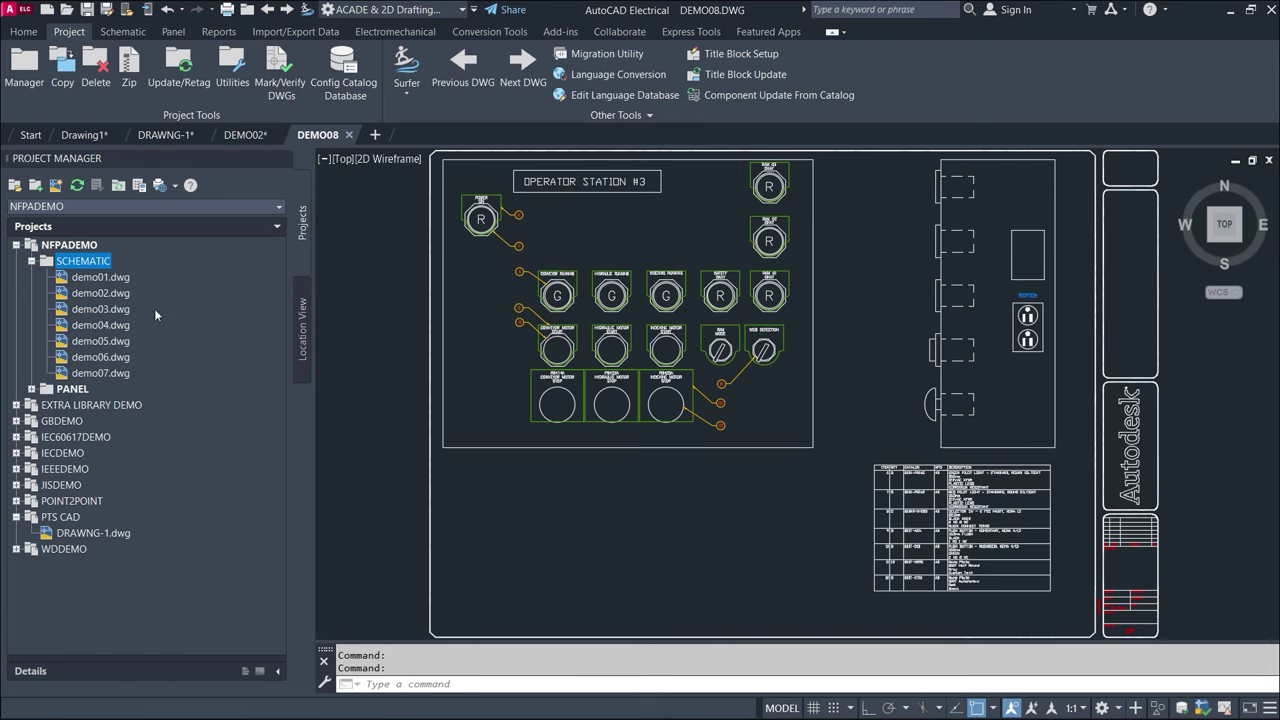
double_click(110, 295)
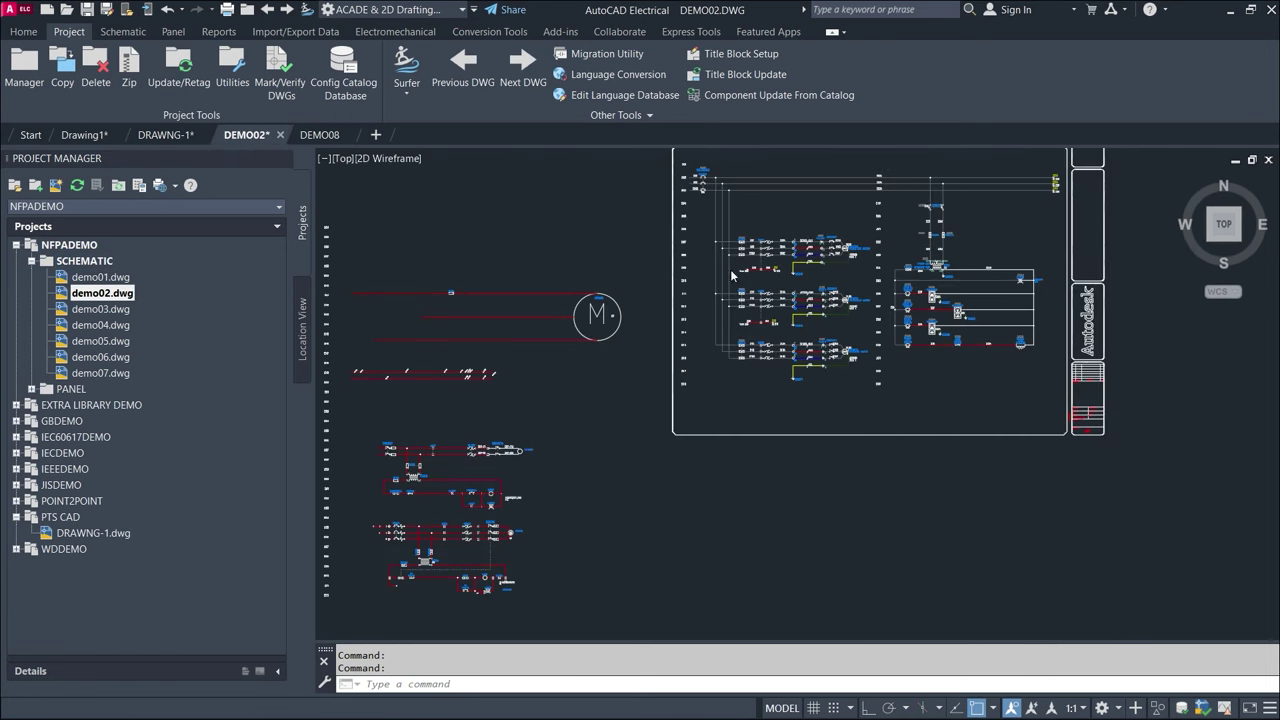
scroll(661, 269, "up", 4)
scroll(643, 295, "up", 5)
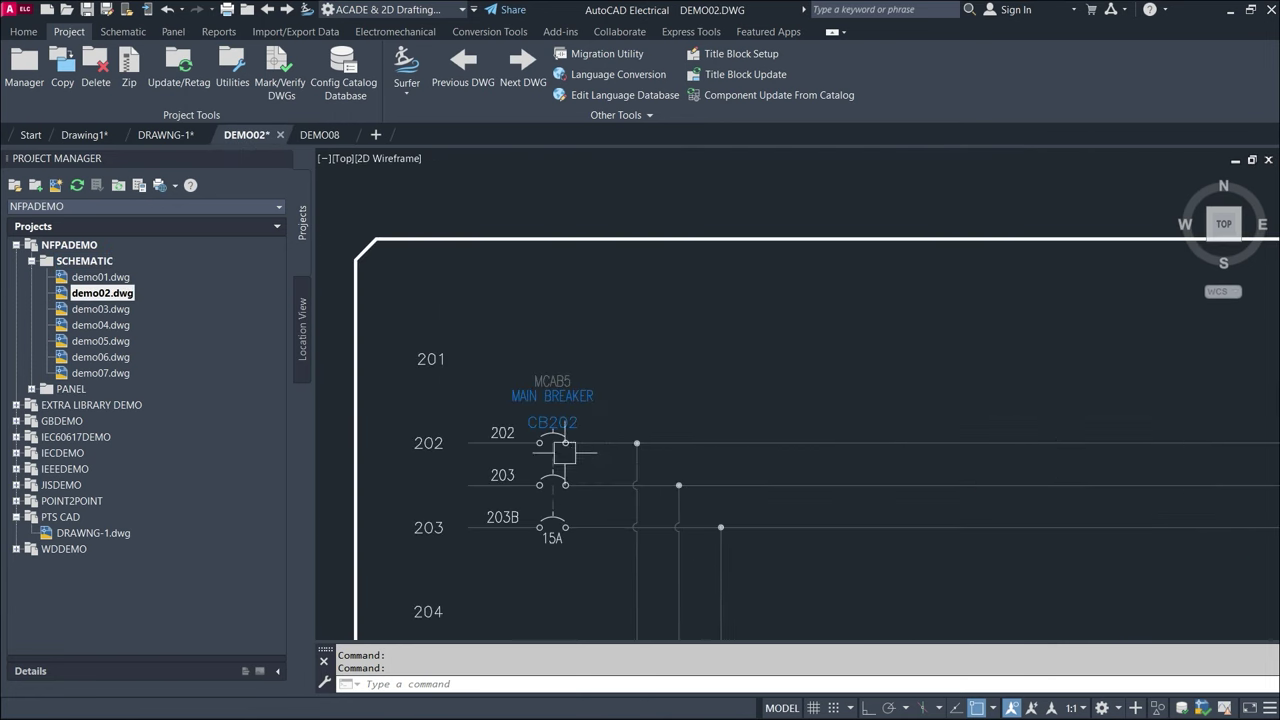
scroll(650, 400, "down", 1)
scroll(703, 329, "down", 2)
scroll(723, 431, "down", 2)
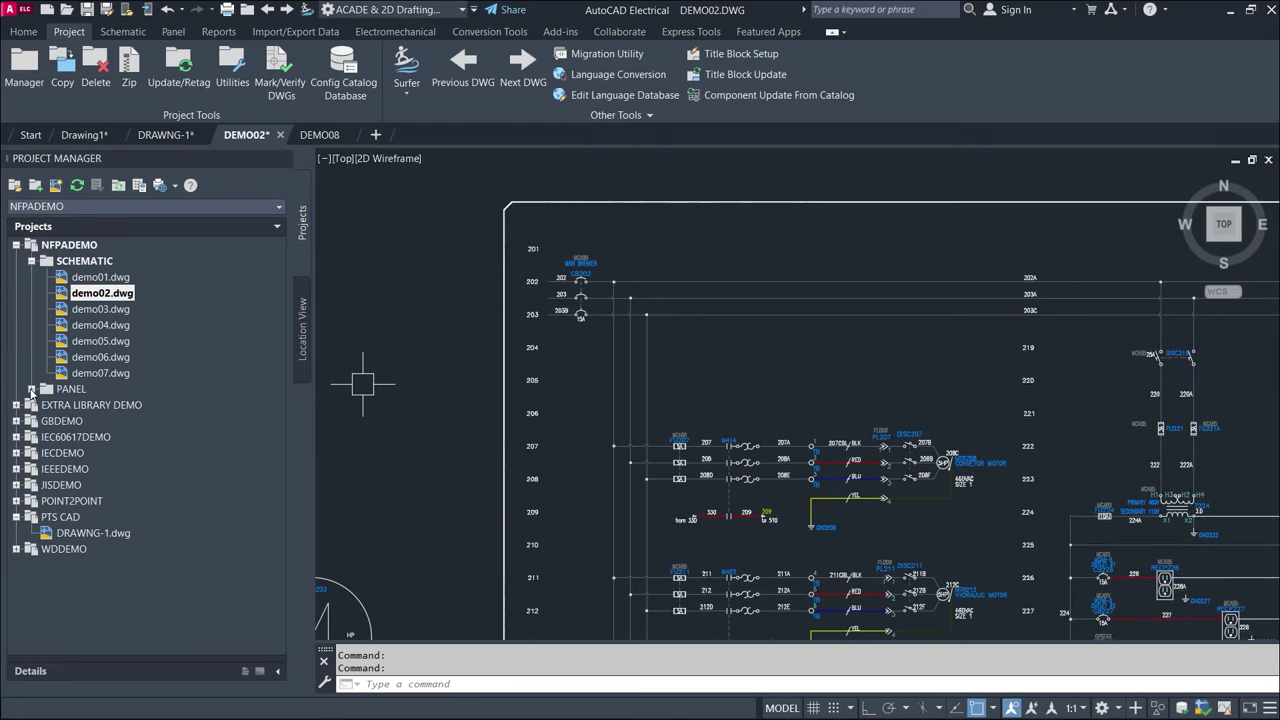
left_click(31, 390)
double_click(96, 406)
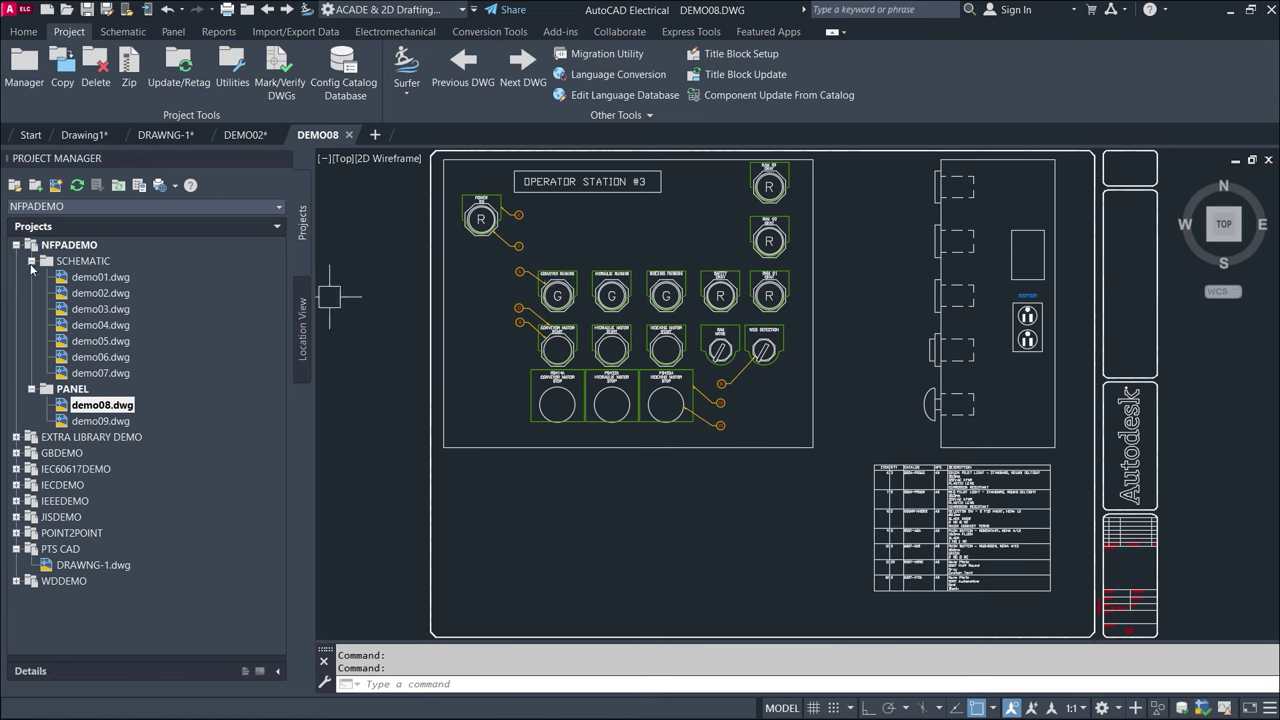
left_click(31, 262)
left_click(31, 277)
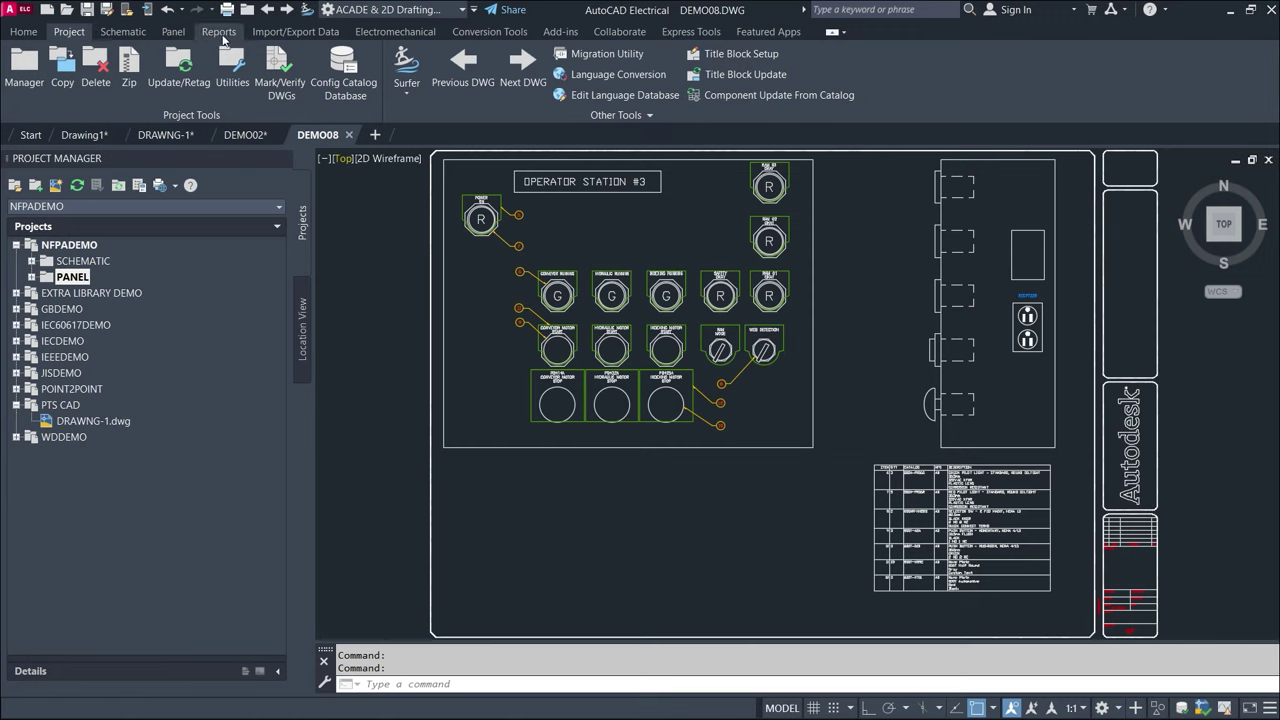
- Run the Bill of Material report and zoom onto the BOM table
left_click(220, 32)
left_click(23, 60)
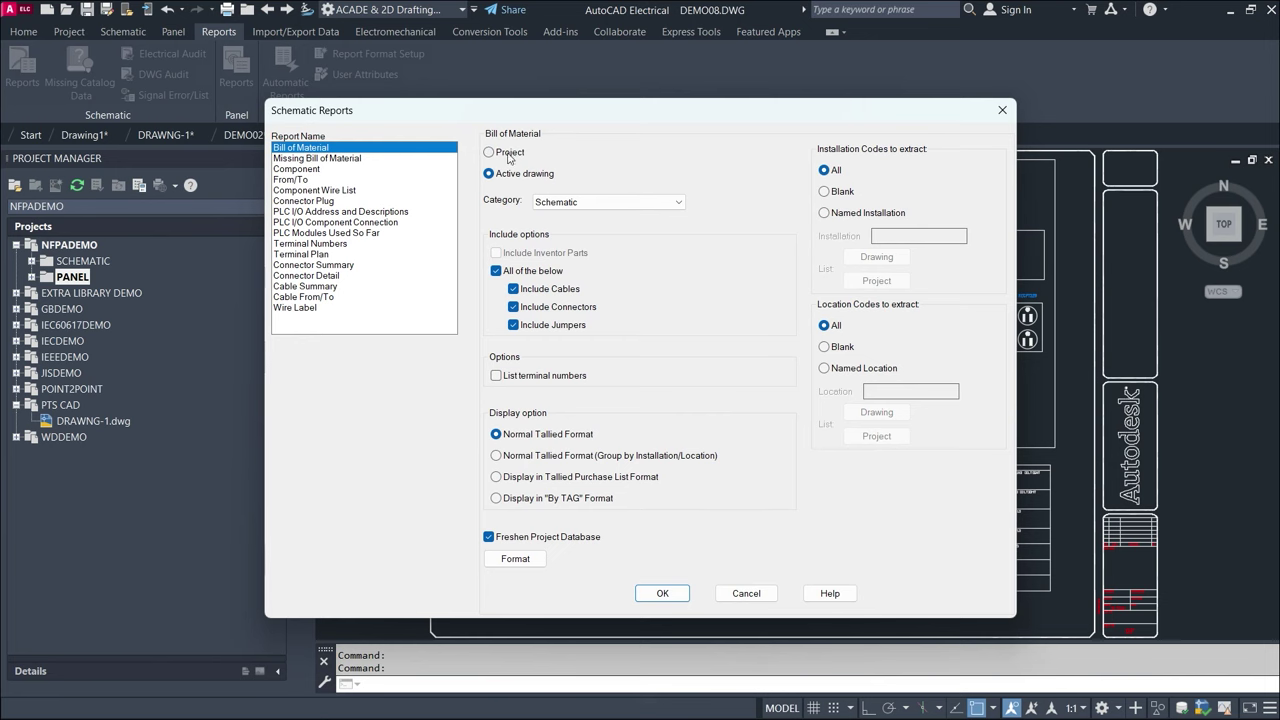
left_click(662, 594)
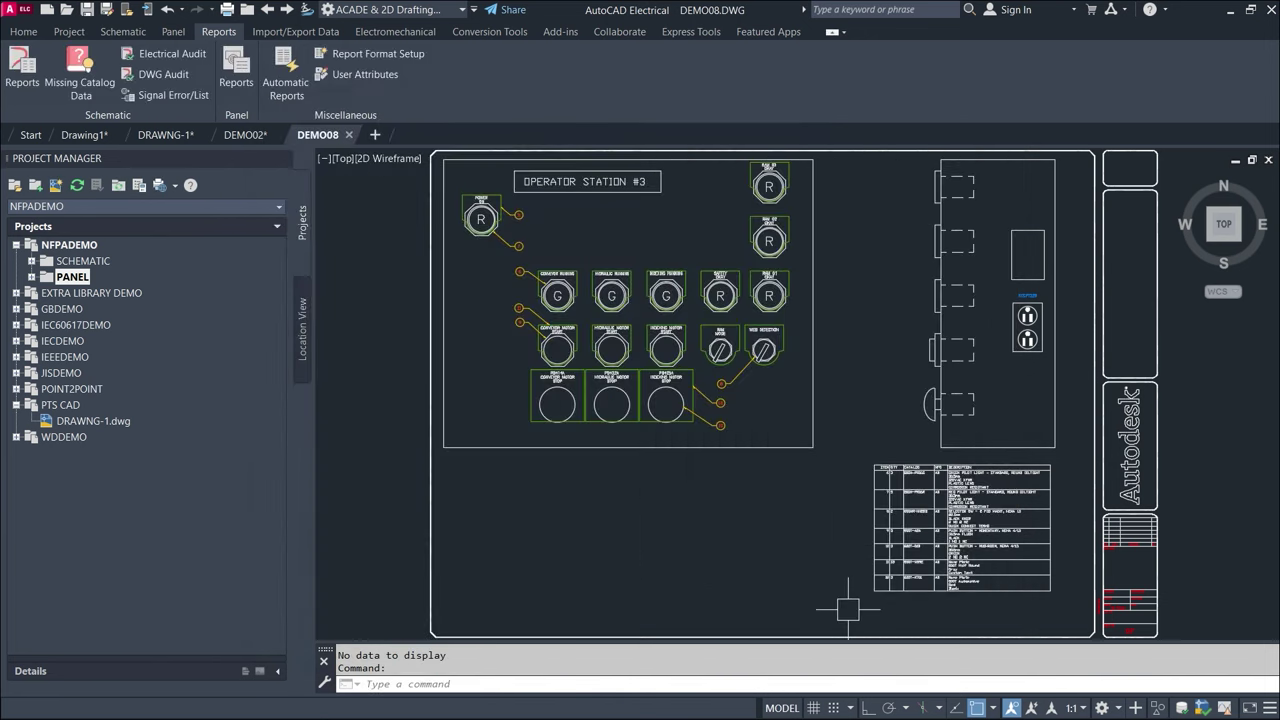
scroll(975, 525, "up", 3)
scroll(975, 525, "up", 3)
middle_click_drag(792, 308, 778, 280)
- Inspect the BOM table and its item 11 AB cell, then minimize AutoCAD
left_click(800, 213)
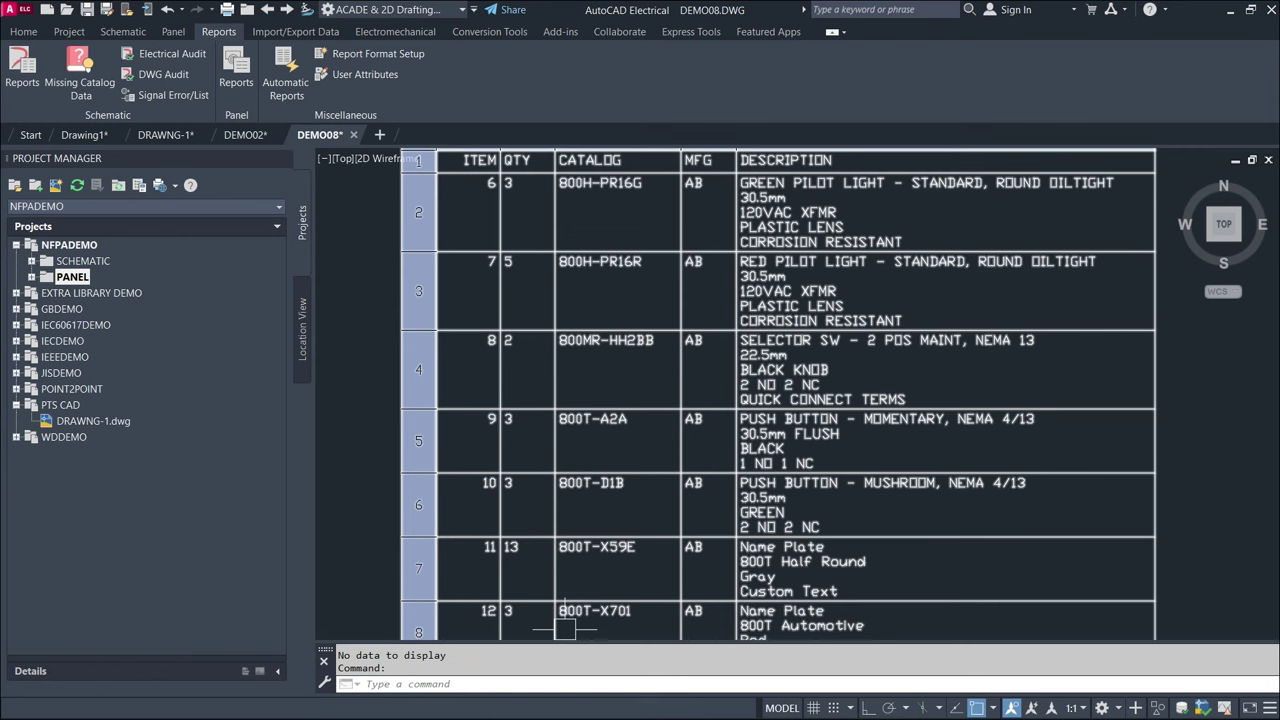
key("Escape")
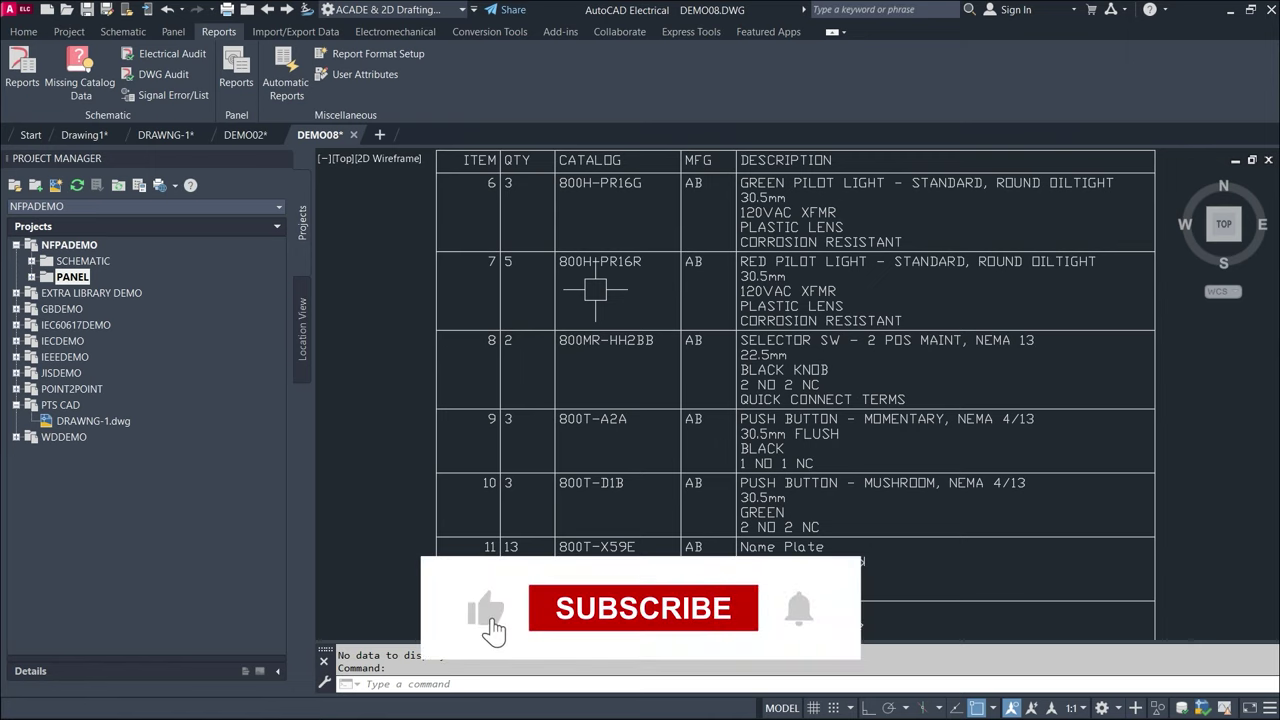
left_click(695, 546)
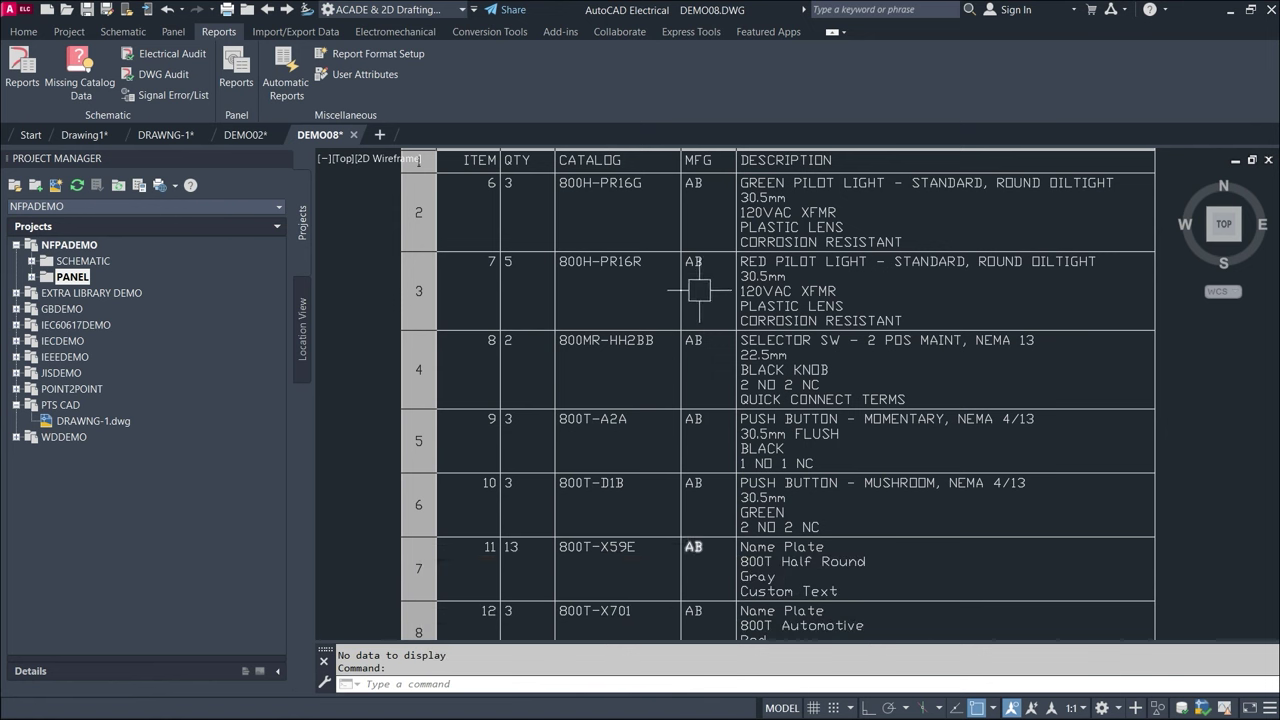
key("Escape")
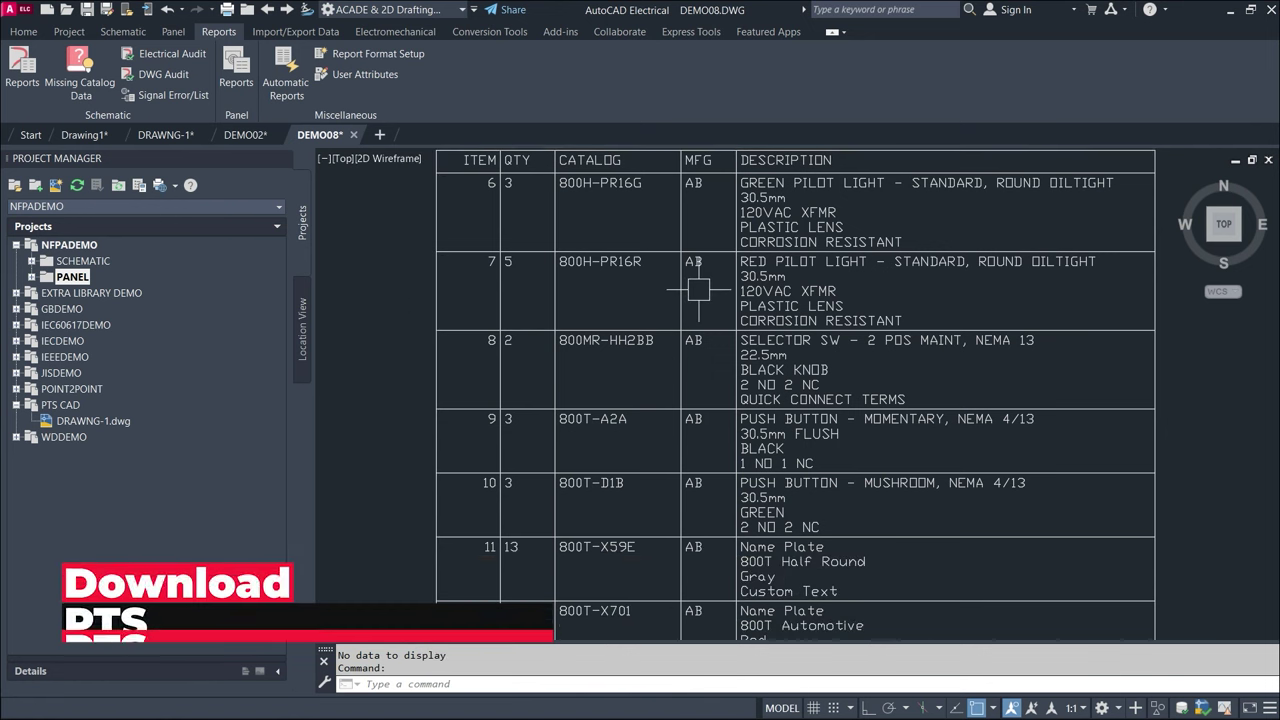
left_click(425, 279)
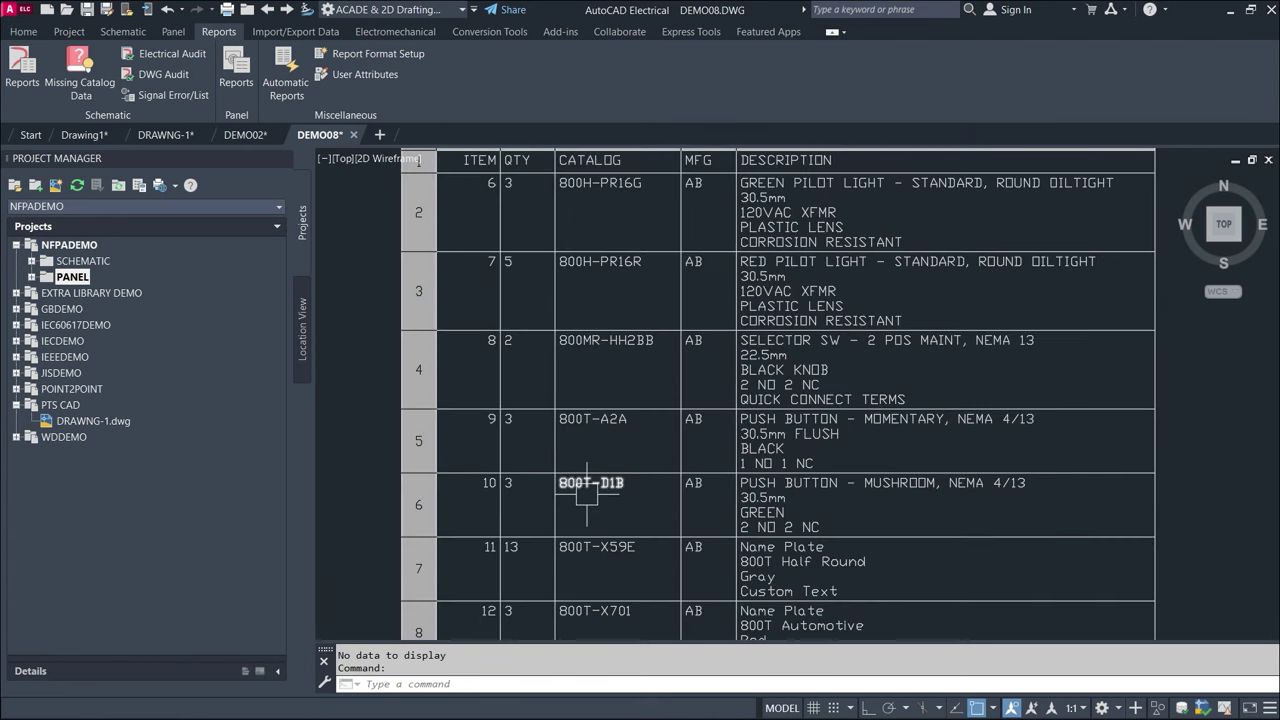
key("Escape")
left_click(1233, 10)
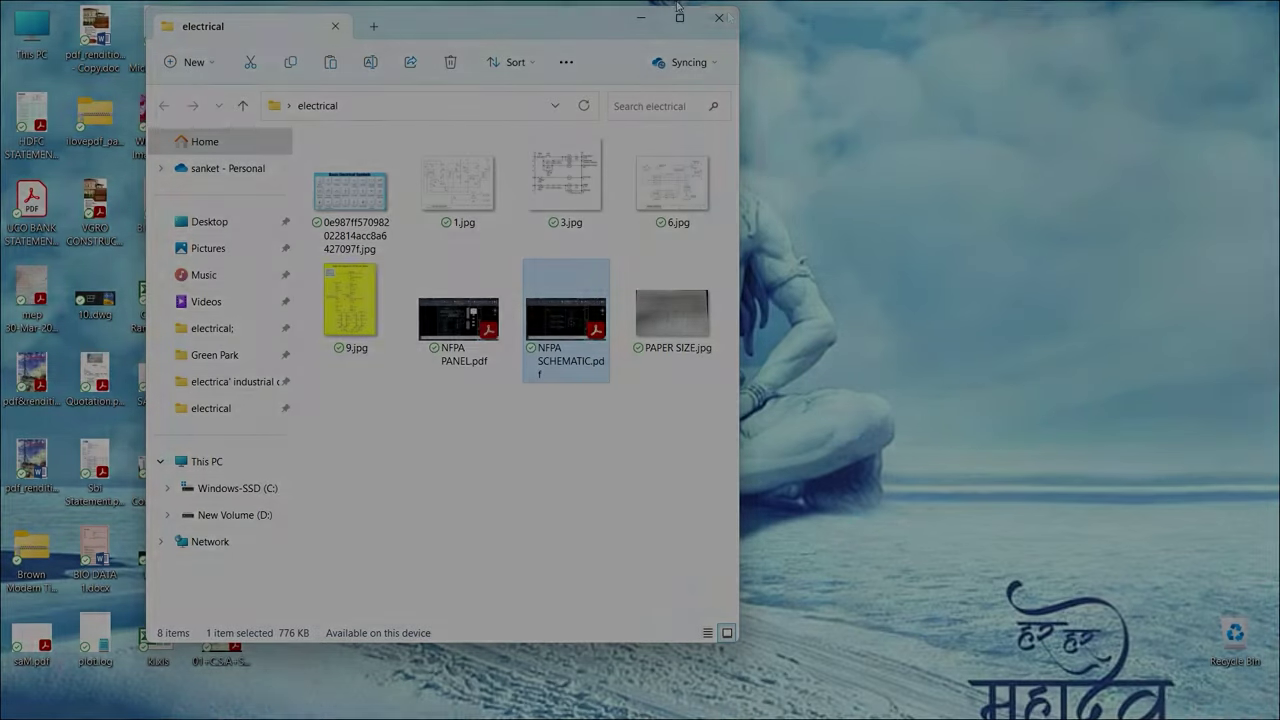